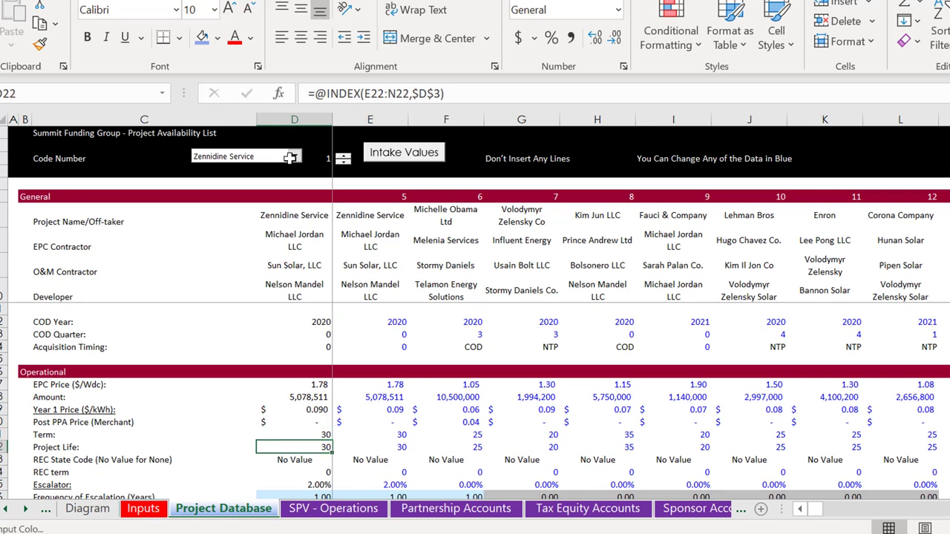
# - Examine the INDEX formulas in the selected project's column, from the REC term up to the Developer row
pyautogui.press('Up')
pyautogui.press('Up')
pyautogui.press('Up')
pyautogui.press('Up')
pyautogui.press('Up')
pyautogui.press('Up')
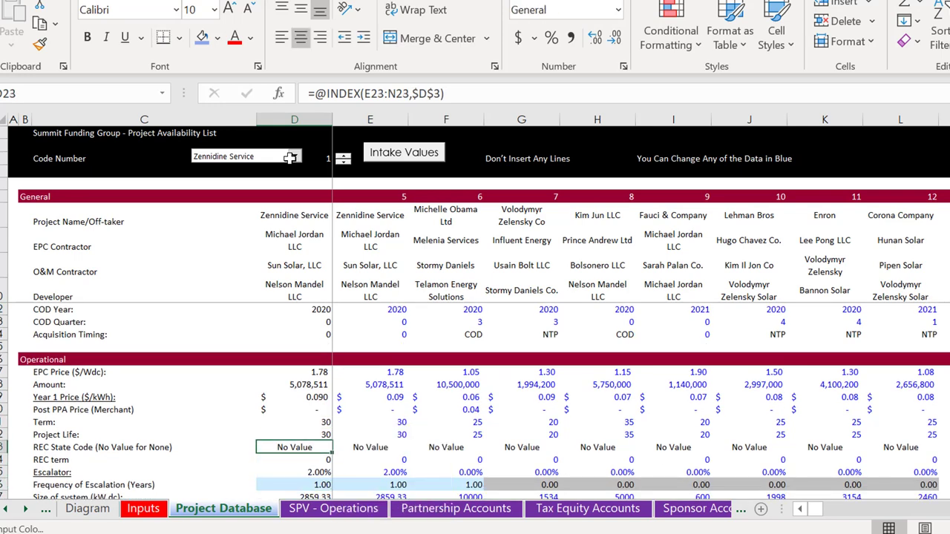
pyautogui.press('Down')
pyautogui.press('Down')
pyautogui.press('Down')
pyautogui.press('Down')
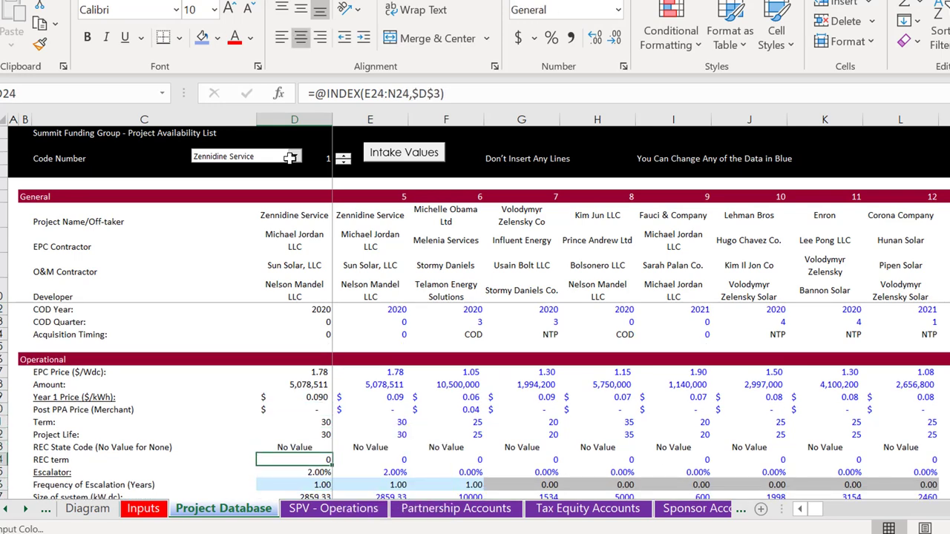
pyautogui.press('Up')
pyautogui.press('Up')
pyautogui.press('Up')
pyautogui.press('Up')
pyautogui.press('Up')
pyautogui.press('Up')
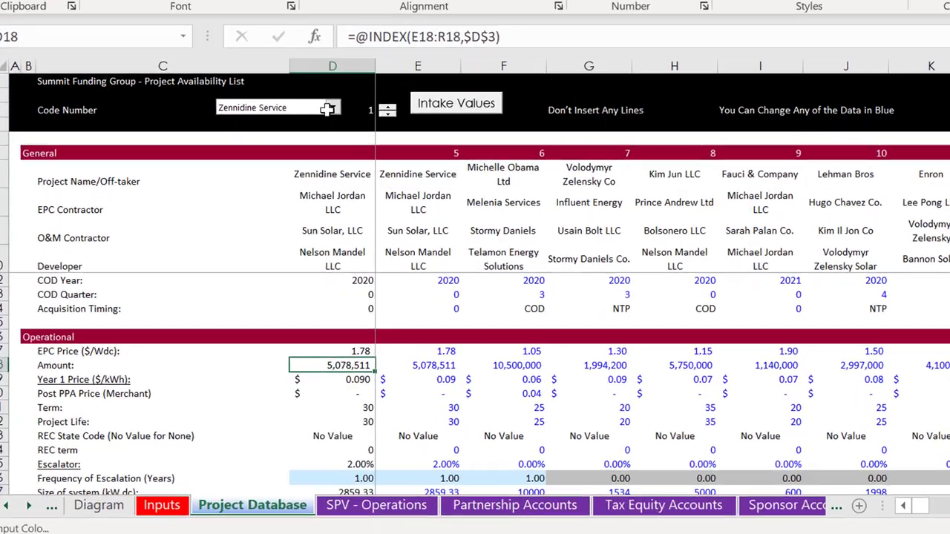
pyautogui.press('Up')
pyautogui.press('Up')
pyautogui.press('Up')
pyautogui.press('Up')
pyautogui.press('Up')
pyautogui.press('Up')
pyautogui.press('Up')
pyautogui.press('Up')
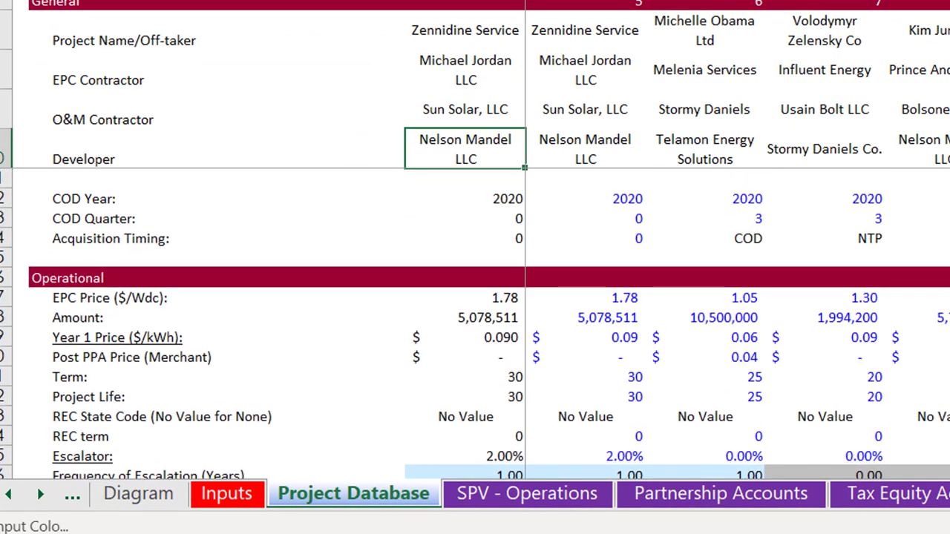
# - Review the selected project's operational inputs down to system size, production factor and annual degradation
pyautogui.press('Down')
pyautogui.press('Down')
pyautogui.press('Down')
pyautogui.press('Down')
pyautogui.press('Down')
pyautogui.press('Down')
pyautogui.press('Down')
pyautogui.press('Down')
pyautogui.press('Down')
pyautogui.press('Down')
pyautogui.press('Down')
pyautogui.press('Down')
pyautogui.press('Down')
pyautogui.press('Down')
pyautogui.press('Down')
pyautogui.press('Down')
pyautogui.press('Down')
pyautogui.press('Down')
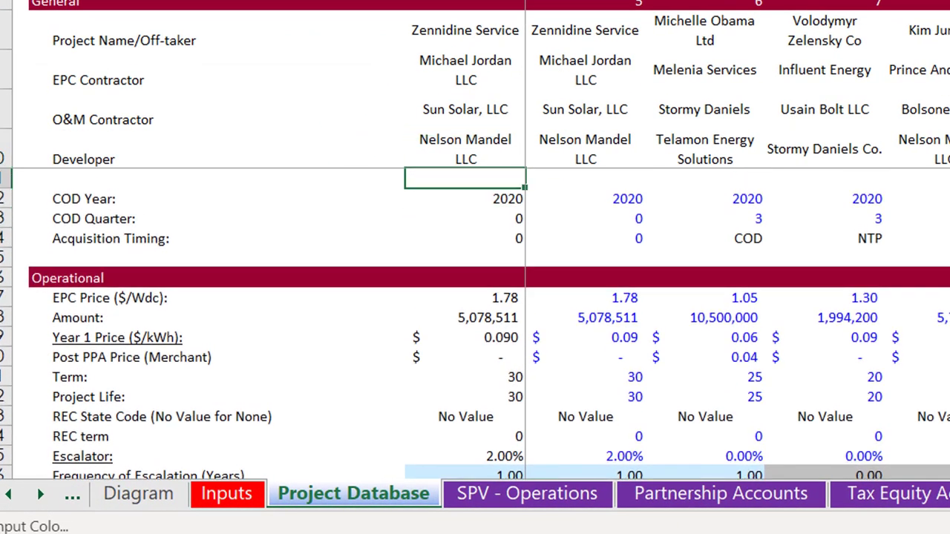
pyautogui.press('Down')
pyautogui.press('Down')
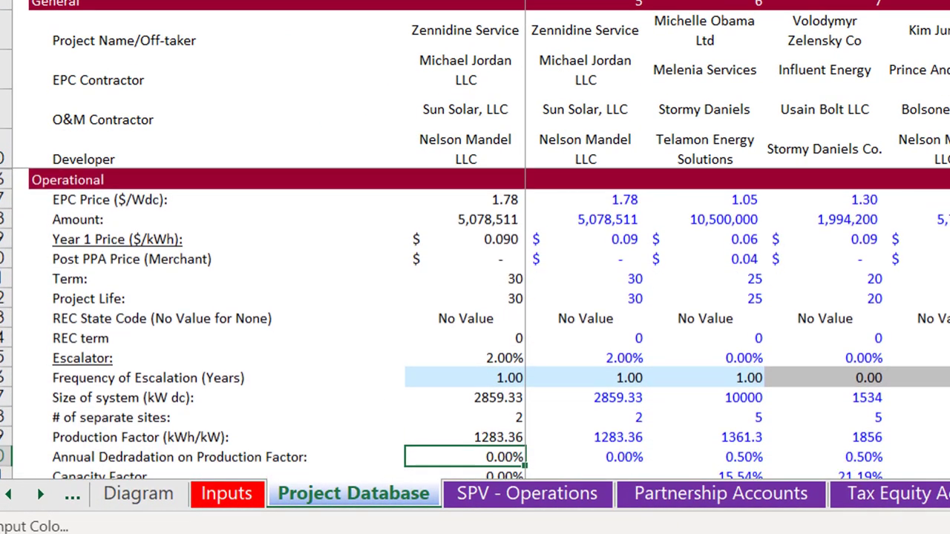
pyautogui.press('Up')
pyautogui.press('Up')
pyautogui.press('Up')
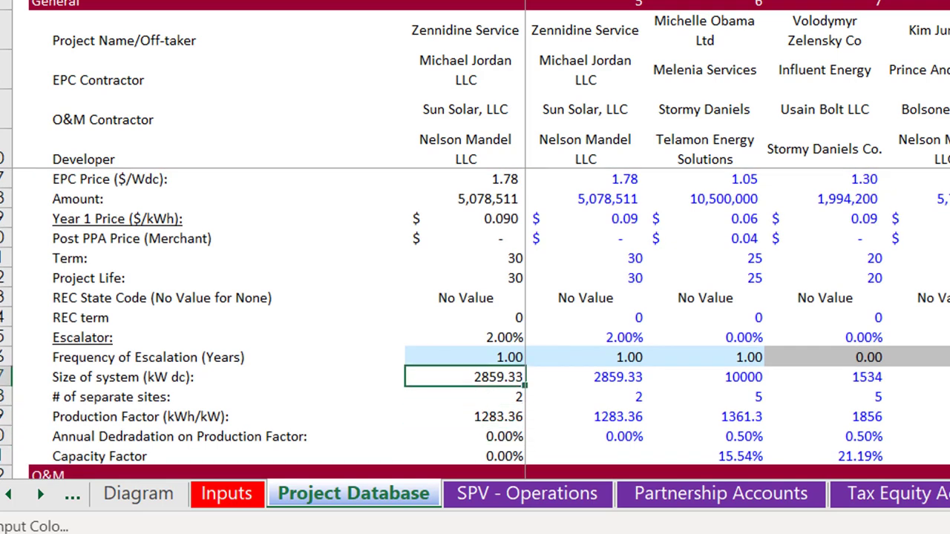
pyautogui.press('Down')
pyautogui.press('Up')
pyautogui.press('Up')
pyautogui.press('Down')
pyautogui.press('Down')
pyautogui.press('Down')
pyautogui.press('Down')
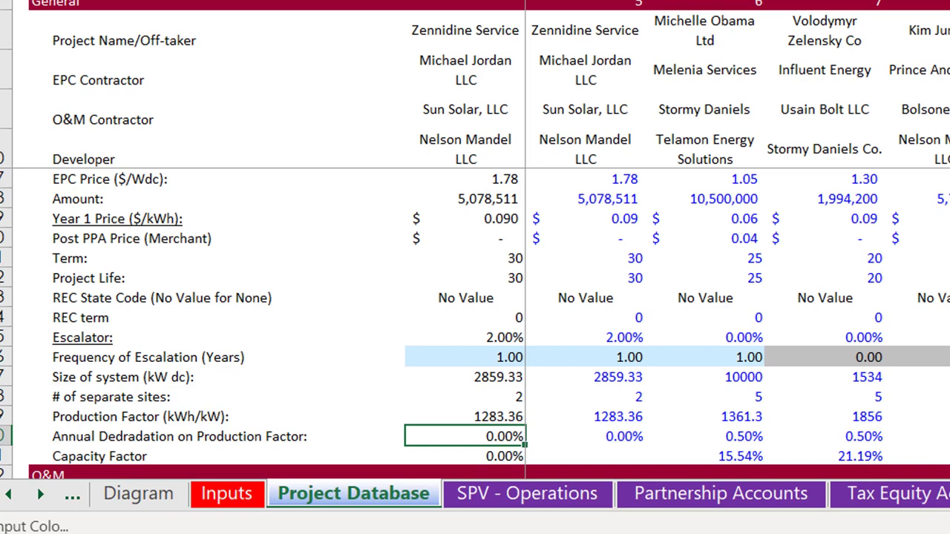
pyautogui.press('Up')
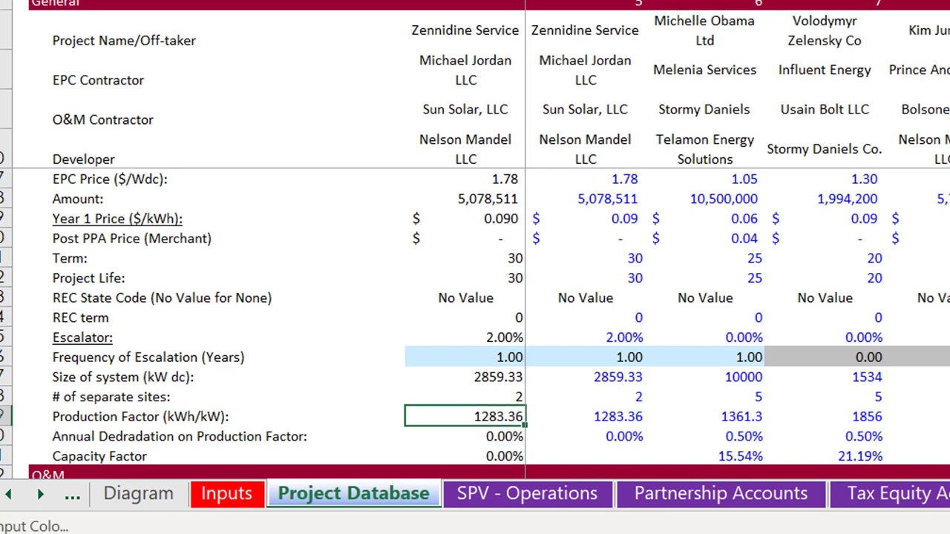
pyautogui.press('Up')
# - Review the selected project's O&M, Tax, Debt Inputs and optional PPA rate and inflation sections
pyautogui.press('pagedown')
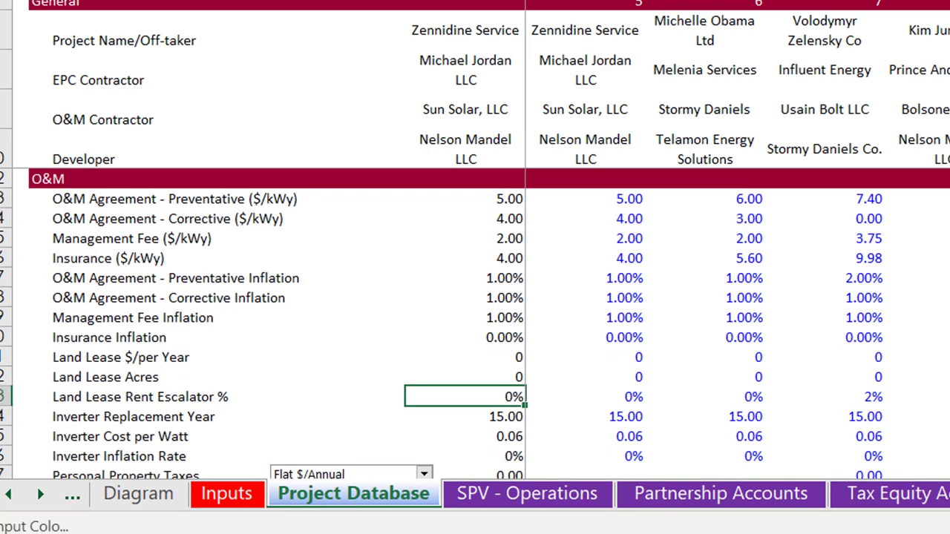
pyautogui.press('pagedown')
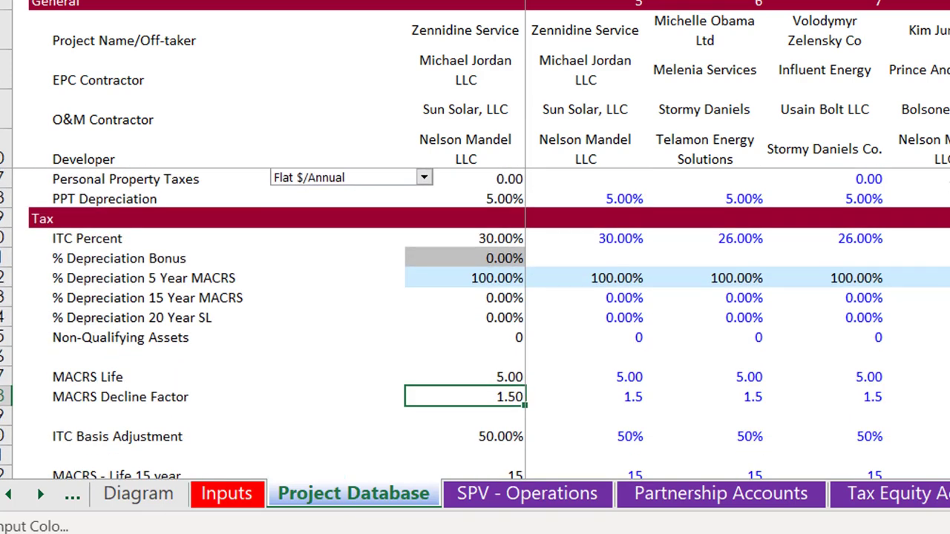
pyautogui.press('pagedown')
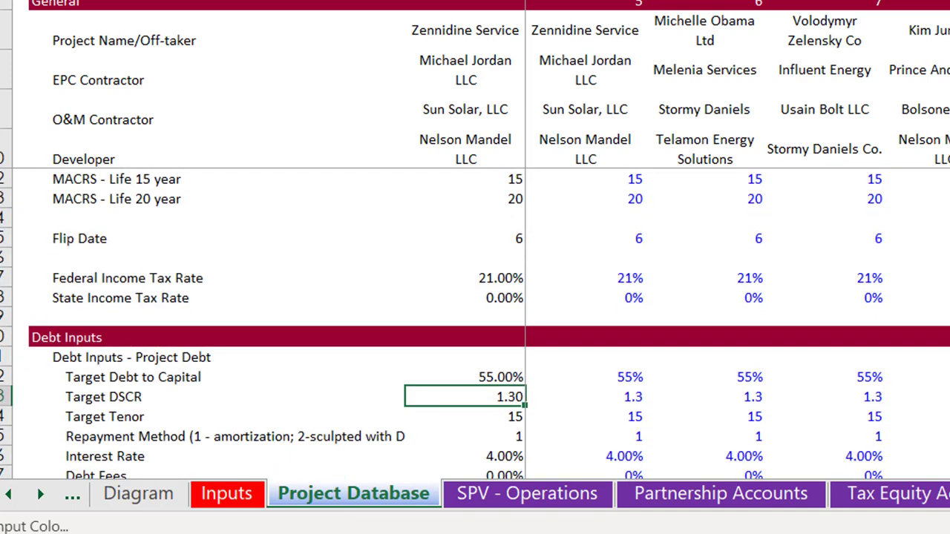
pyautogui.press('pagedown')
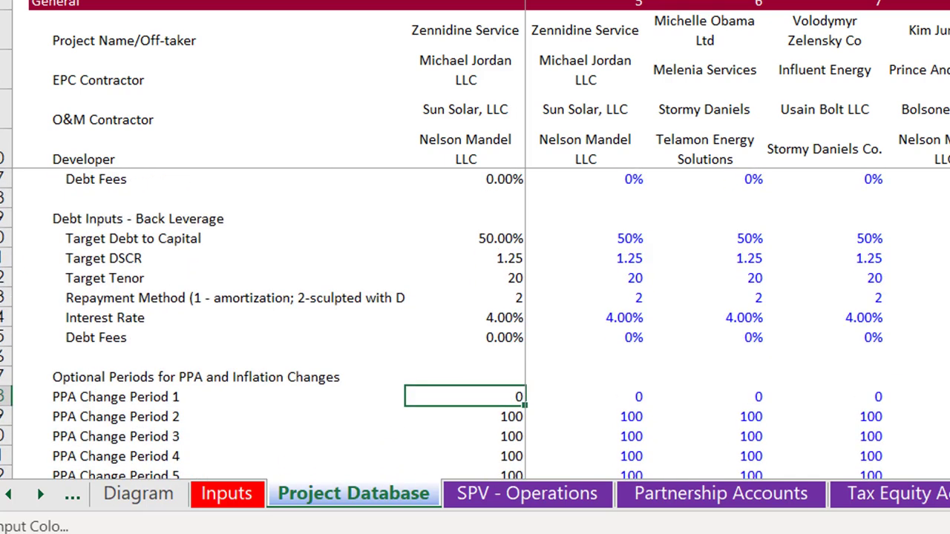
pyautogui.press('pagedown')
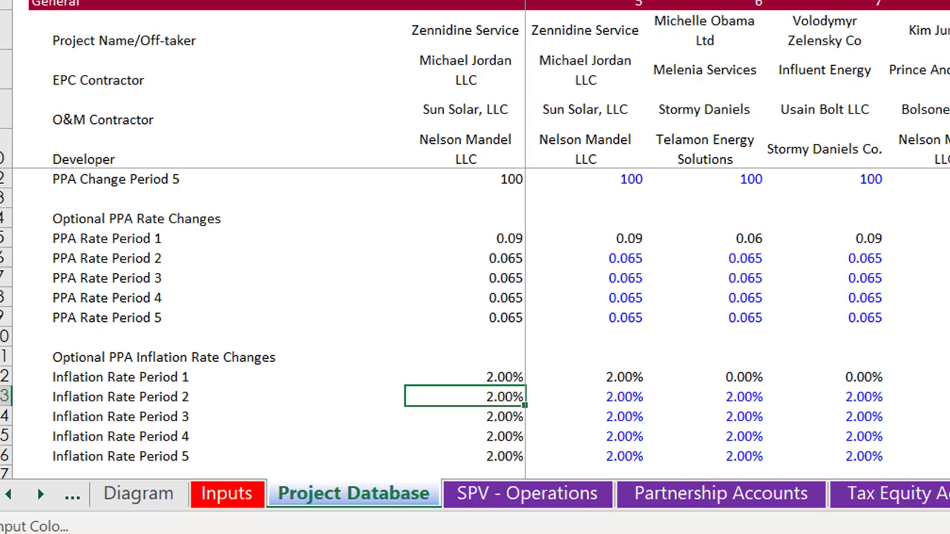
pyautogui.press('pagedown')
# - Return to the Operational section and compare the Project Life values across the database's project columns
pyautogui.press('pageup')
pyautogui.press('pageup')
pyautogui.press('pageup')
pyautogui.press('pageup')
pyautogui.press('pageup')
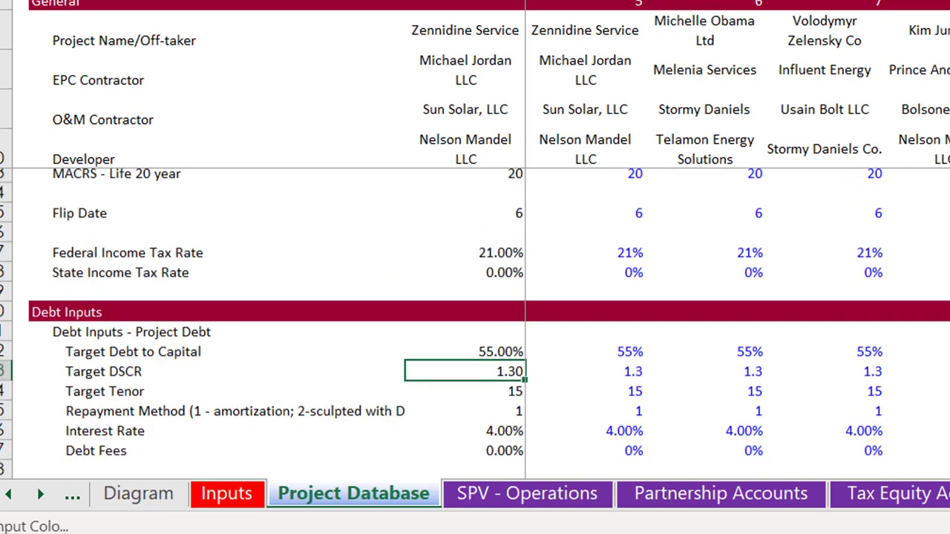
pyautogui.press('pageup')
pyautogui.press('Right')
pyautogui.press('Right')
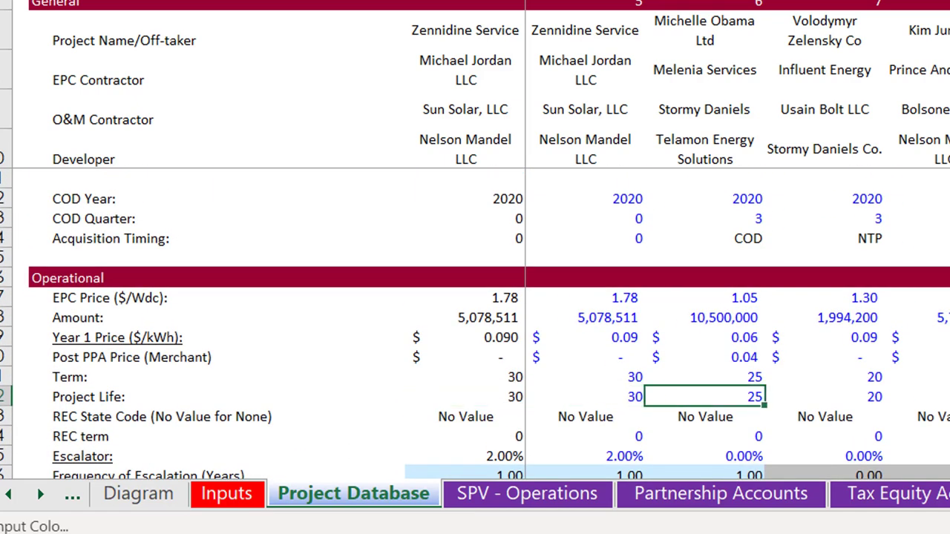
pyautogui.press('Left')
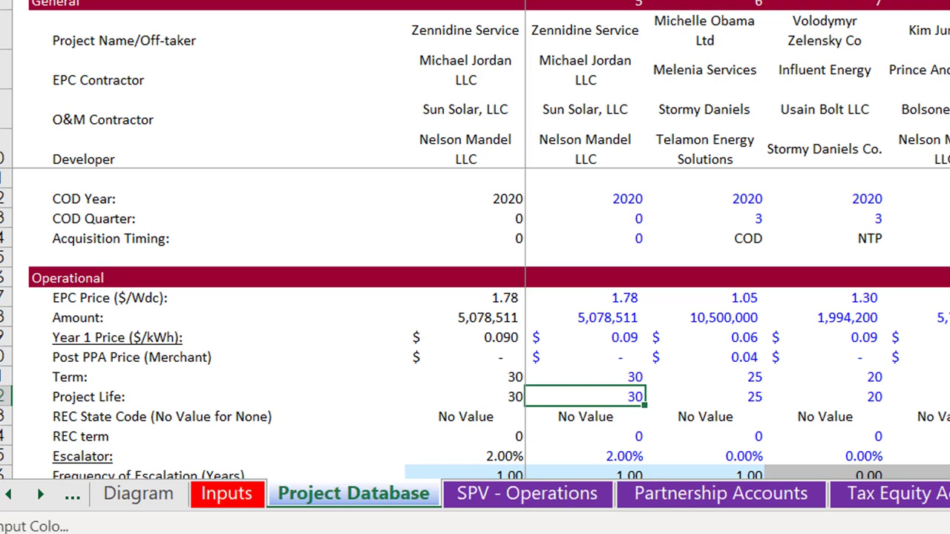
pyautogui.press('Right')
pyautogui.press('Right')
pyautogui.press('Right')
pyautogui.press('Left')
pyautogui.press('Left')
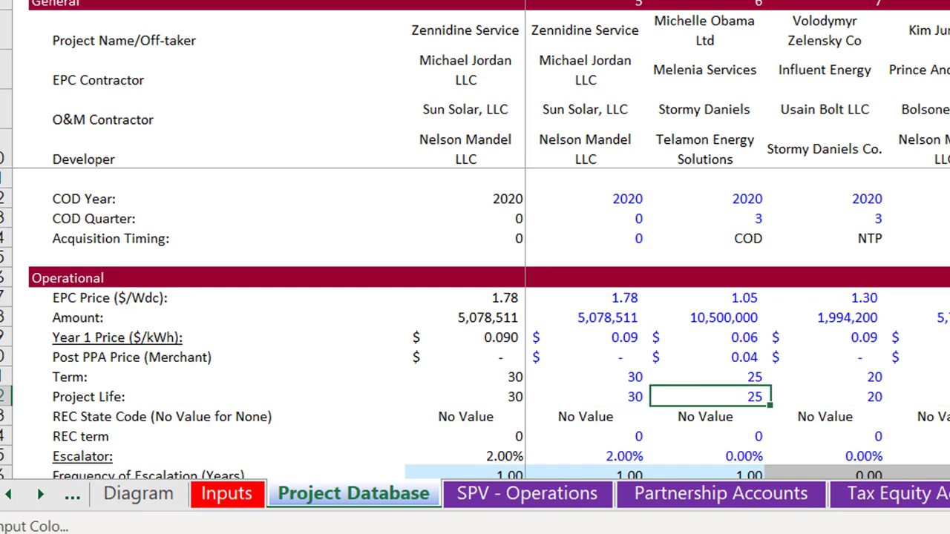
pyautogui.press('Right')
pyautogui.press('Right')
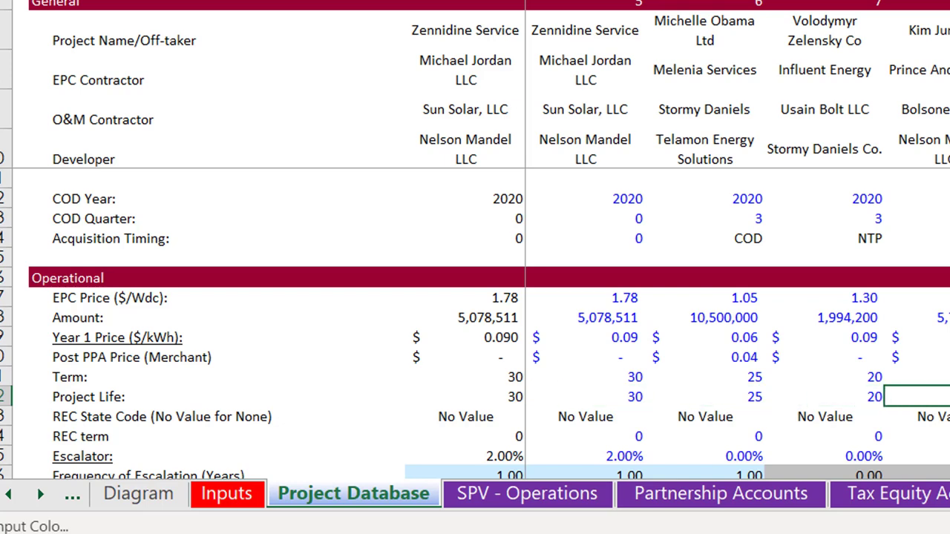
# - View the project dates and general values on the Inputs sheet
pyautogui.hotkey('ctrl', 'pageup')
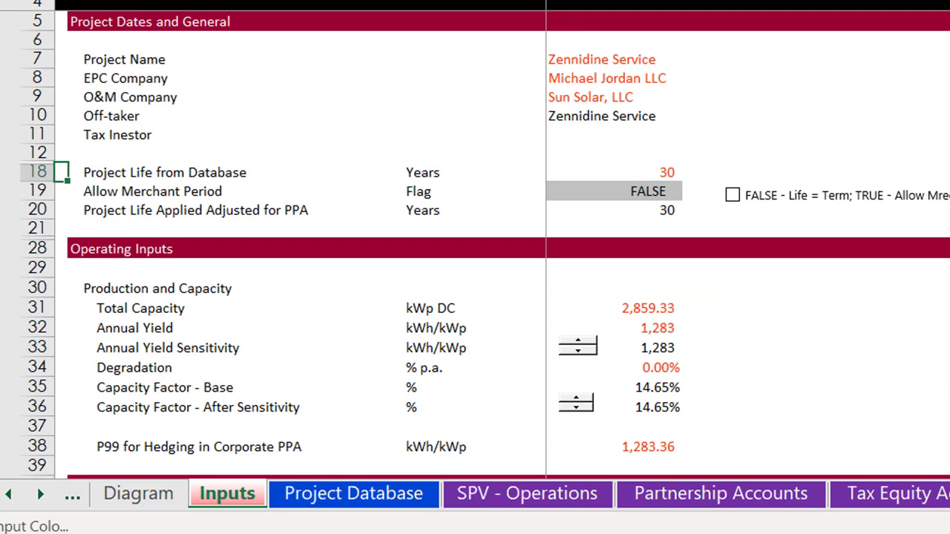
pyautogui.click(913, 78)
pyautogui.press('Right')
# - Inspect the input range and cell link of the project selection drop-down on the Project Database sheet
pyautogui.hotkey('ctrl', 'pagedown')
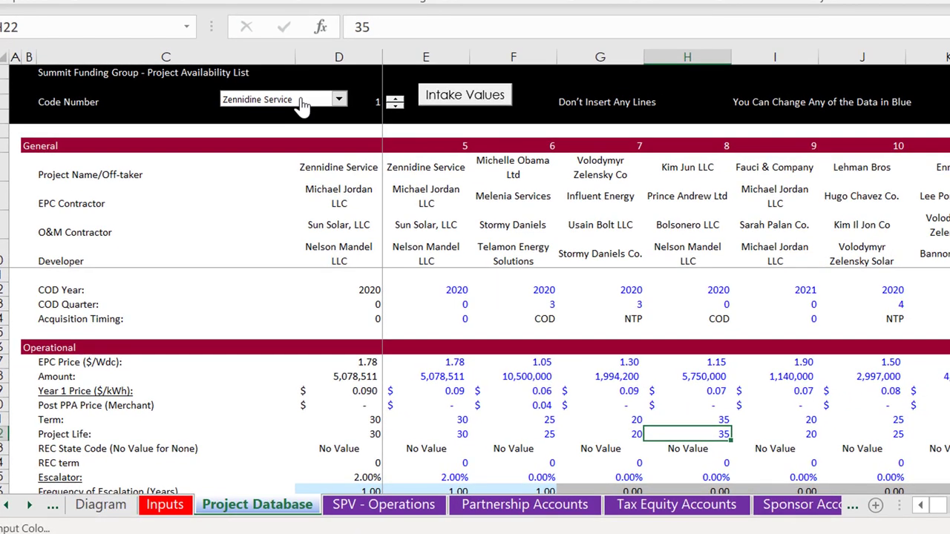
pyautogui.rightClick(300, 97)
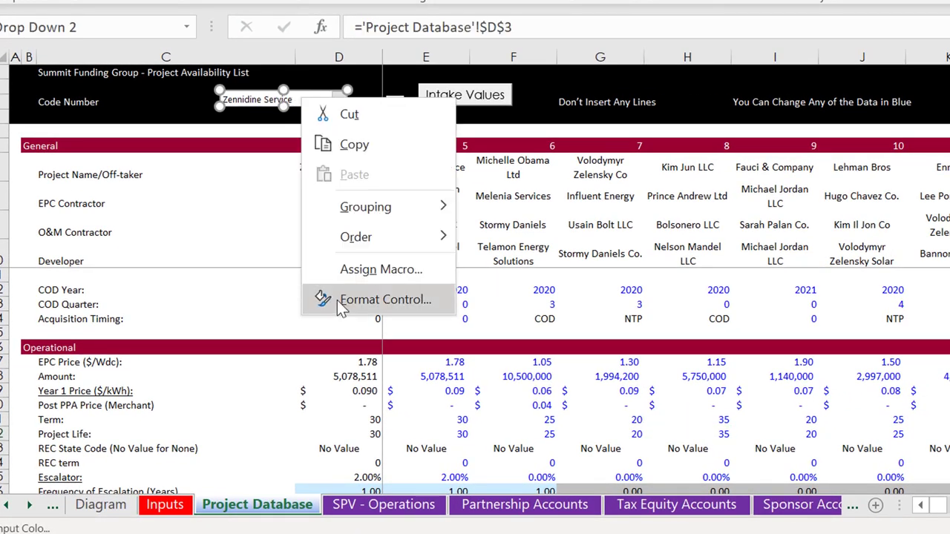
pyautogui.click(342, 301)
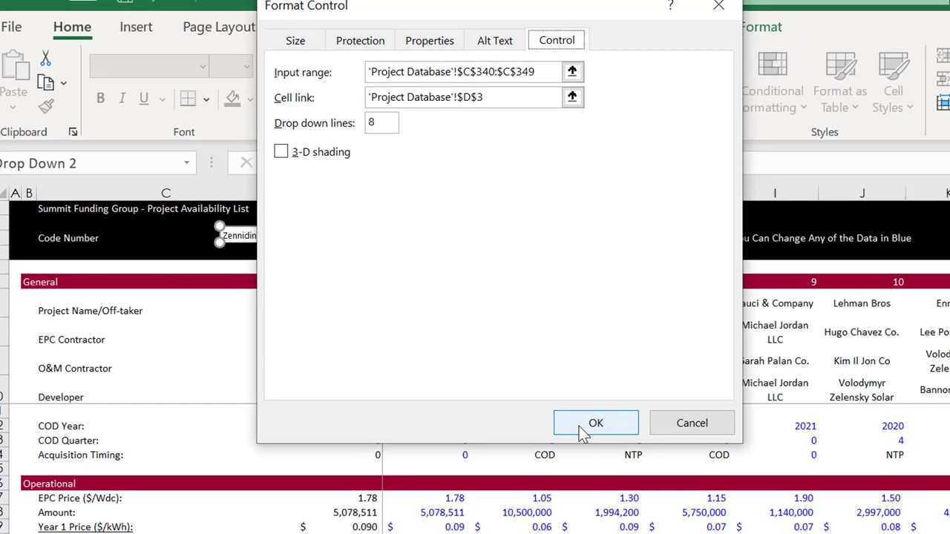
pyautogui.click(593, 424)
pyautogui.click(225, 385)
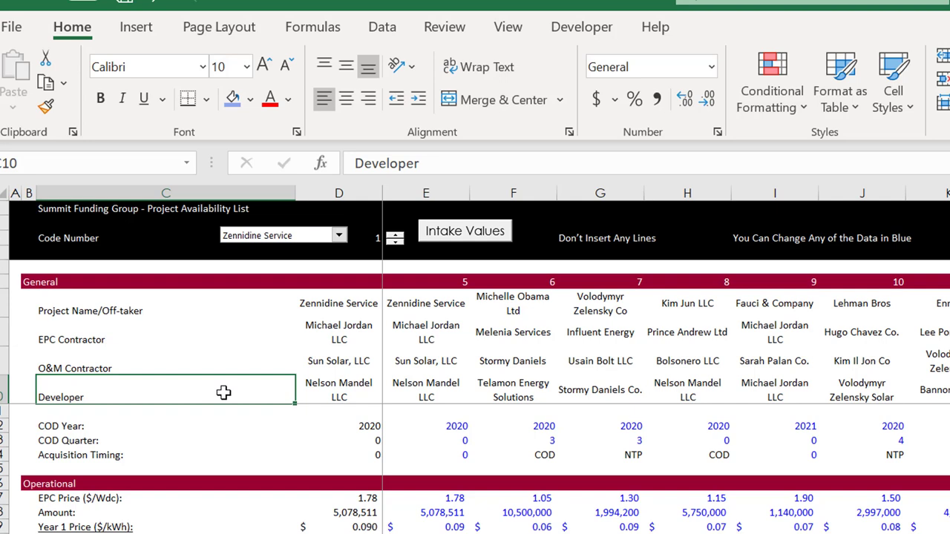
# - Examine the INDEX formulas down the selected project's column, from the General section through the O&M rows and beyond
pyautogui.press('Right')
pyautogui.press('Up')
pyautogui.press('Up')
pyautogui.press('Up')
pyautogui.press('Down')
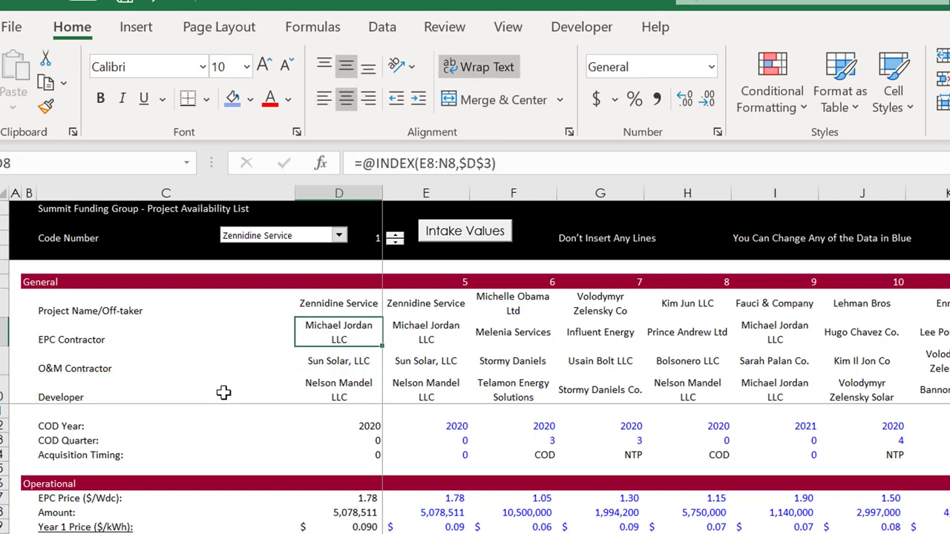
pyautogui.press('Down')
pyautogui.press('Down')
pyautogui.press('Down')
pyautogui.press('Down')
pyautogui.press('Down')
pyautogui.press('Down')
pyautogui.press('Down')
pyautogui.press('Down')
pyautogui.press('Down')
pyautogui.press('Down')
pyautogui.press('Down')
pyautogui.press('Down')
pyautogui.press('Down')
pyautogui.press('Down')
pyautogui.press('Down')
pyautogui.press('Down')
pyautogui.press('Down')
pyautogui.press('Down')
pyautogui.press('Down')
pyautogui.press('Down')
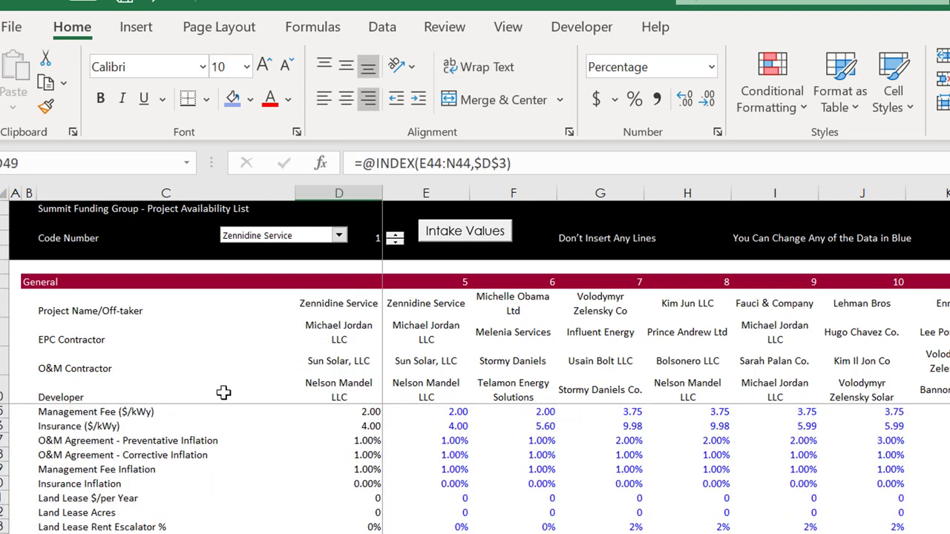
pyautogui.press('Down')
pyautogui.press('Down')
pyautogui.press('Down')
pyautogui.press('Down')
pyautogui.press('Down')
pyautogui.press('Down')
pyautogui.press('Down')
pyautogui.press('Down')
pyautogui.press('Down')
pyautogui.press('Down')
pyautogui.press('Down')
pyautogui.press('Down')
pyautogui.press('Down')
pyautogui.press('Down')
pyautogui.press('Down')
pyautogui.press('Down')
pyautogui.press('Down')
pyautogui.press('Down')
# - Inspect the formula linking Project Life from Database on the Inputs sheet to the Project Database sheet
pyautogui.hotkey('ctrl', 'pageup')
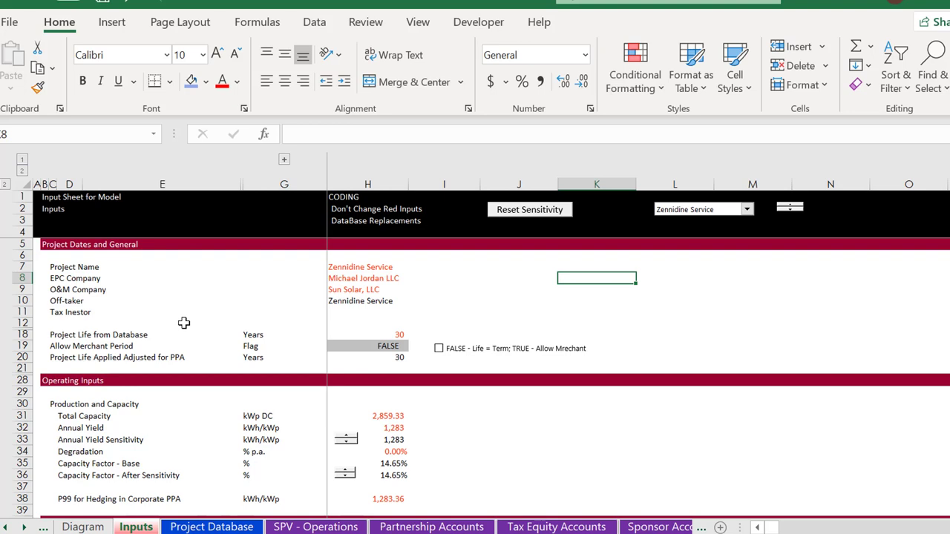
pyautogui.press('Down')
pyautogui.press('Down')
pyautogui.press('Down')
pyautogui.press('Down')
pyautogui.press('Left')
pyautogui.press('Left')
pyautogui.press('Left')
pyautogui.press('Left')
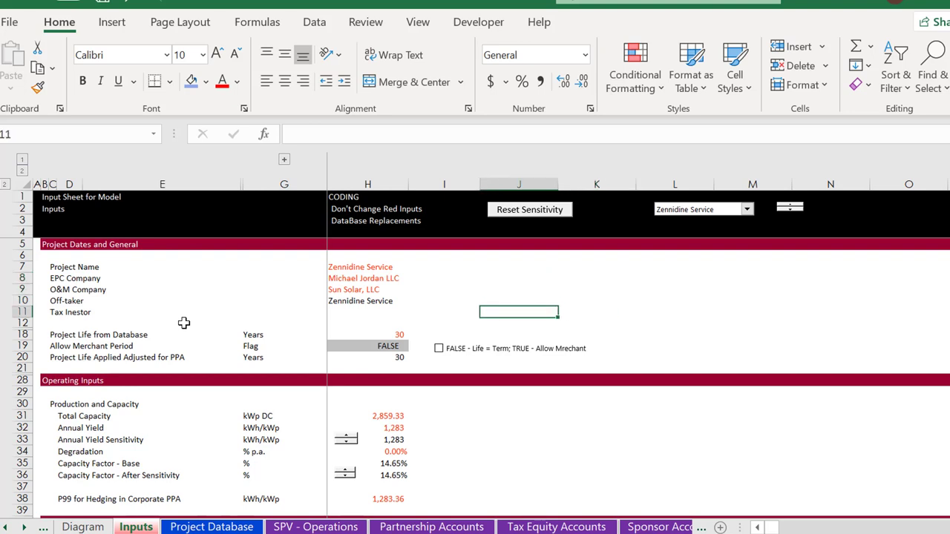
pyautogui.press('Down')
pyautogui.press('Right')
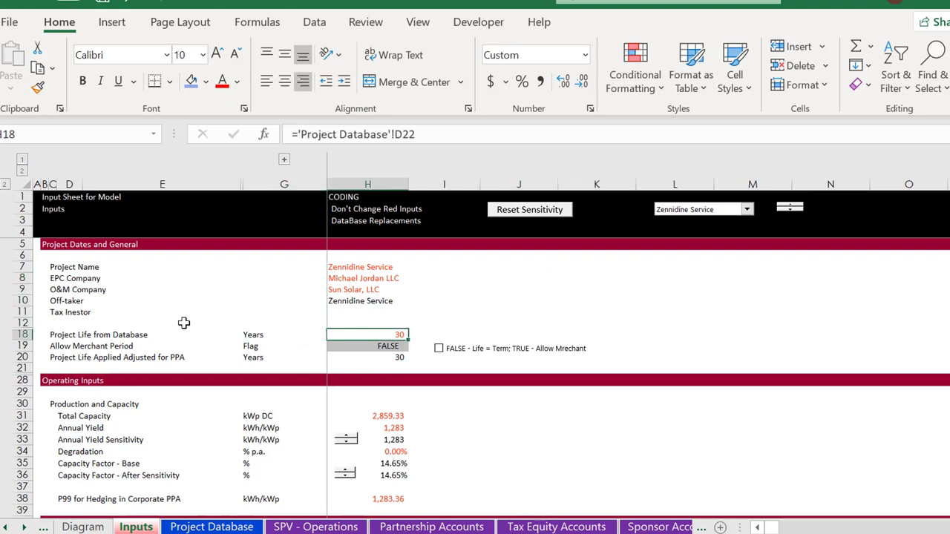
# - Go through the merchant period, applied project life and Operating Inputs values on the Inputs sheet
pyautogui.press('Down')
pyautogui.press('Down')
pyautogui.press('Down')
pyautogui.press('Down')
pyautogui.press('Down')
pyautogui.press('Down')
pyautogui.press('Down')
pyautogui.press('Down')
pyautogui.press('Down')
pyautogui.press('Down')
pyautogui.press('Down')
pyautogui.press('Down')
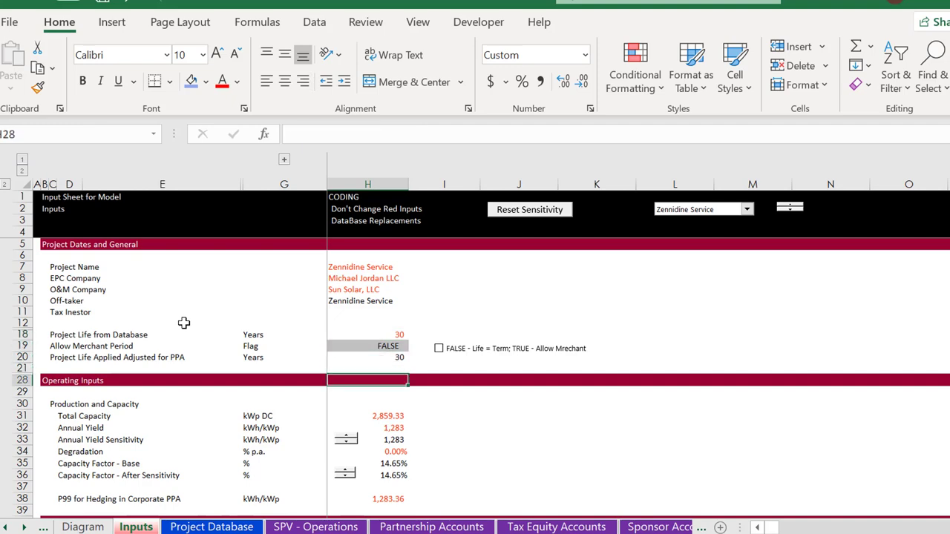
# - Go through the Operating Inputs and Capital Expenditure values on the Inputs sheet, down to the Grant row and back
pyautogui.press('Down')
pyautogui.press('Down')
pyautogui.press('Down')
pyautogui.press('Down')
pyautogui.press('Down')
pyautogui.press('Down')
pyautogui.press('Down')
pyautogui.press('Down')
pyautogui.press('Down')
pyautogui.press('Down')
pyautogui.press('Down')
pyautogui.press('Down')
pyautogui.press('Down')
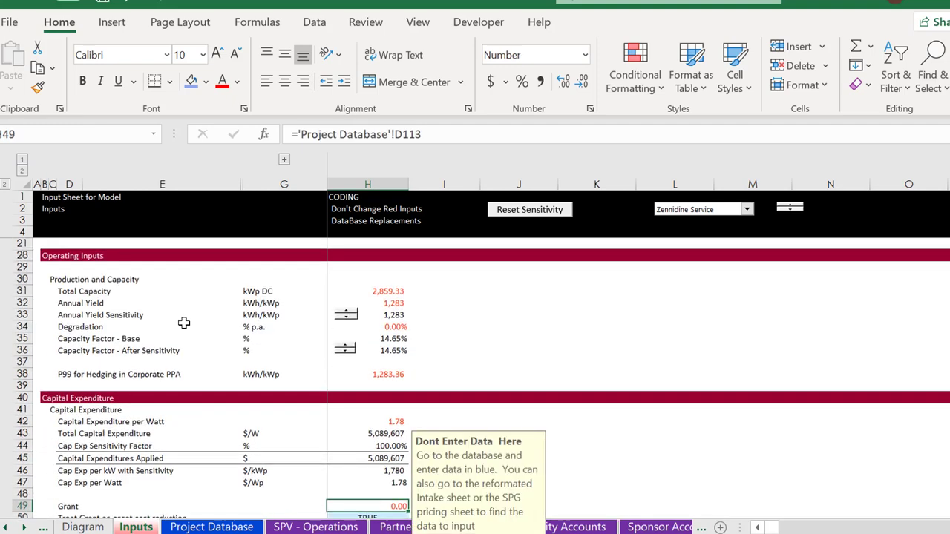
pyautogui.press('Up')
pyautogui.press('Up')
pyautogui.press('Up')
pyautogui.press('Up')
pyautogui.press('Up')
pyautogui.press('Up')
pyautogui.press('Up')
pyautogui.press('Up')
pyautogui.press('Up')
pyautogui.press('Up')
pyautogui.press('Up')
pyautogui.press('Up')
pyautogui.press('Up')
pyautogui.press('Up')
pyautogui.press('Up')
pyautogui.press('Up')
pyautogui.press('Up')
pyautogui.press('Up')
pyautogui.press('Up')
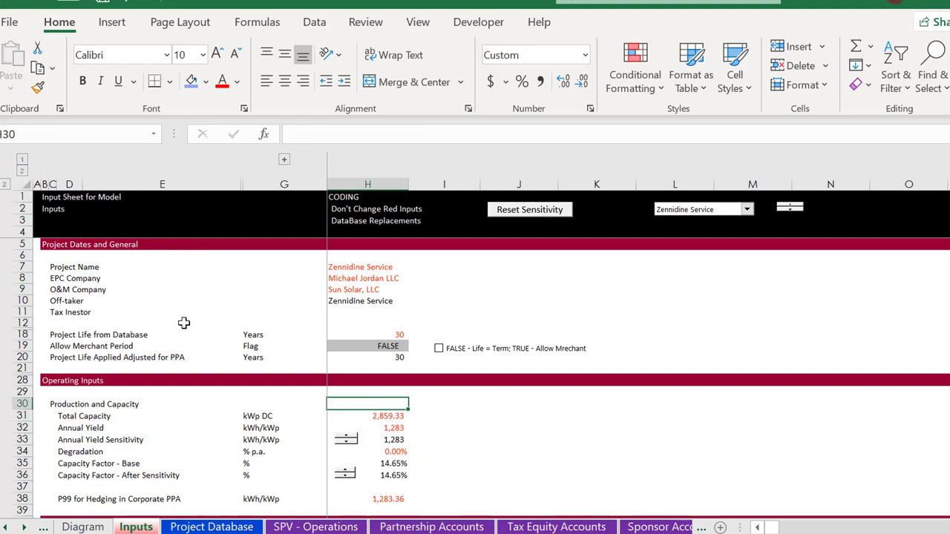
# - Examine the formulas behind Annual Yield, Annual Yield Sensitivity and Total Capital Expenditure in column H of the Inputs sheet
pyautogui.press('Down')
pyautogui.press('Down')
pyautogui.press('Down')
pyautogui.press('Down')
pyautogui.press('Down')
pyautogui.press('Down')
pyautogui.press('Down')
pyautogui.press('Down')
pyautogui.press('Down')
pyautogui.press('Down')
pyautogui.press('Down')
pyautogui.press('Down')
pyautogui.press('Down')
pyautogui.press('Down')
pyautogui.press('Down')
pyautogui.press('Down')
pyautogui.press('Down')
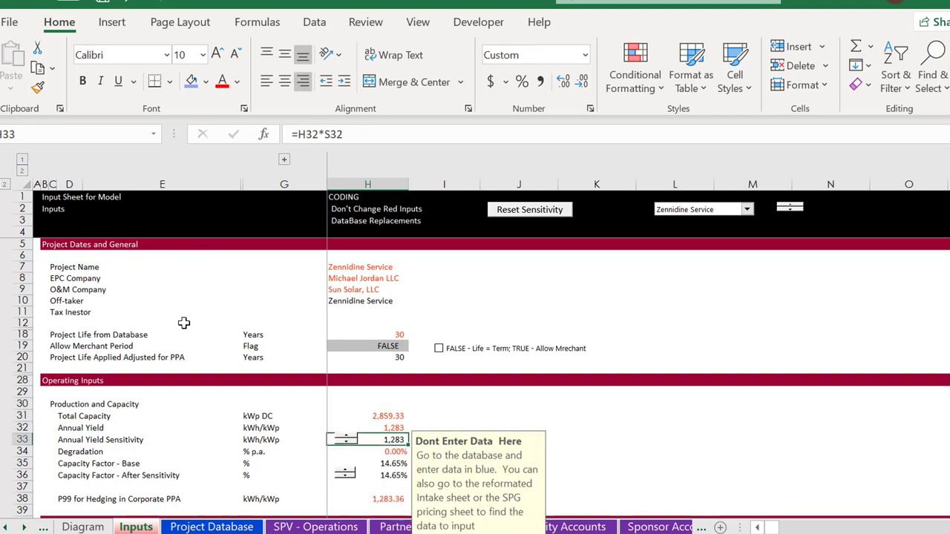
pyautogui.press('Up')
pyautogui.press('Up')
pyautogui.press('Up')
pyautogui.press('Up')
pyautogui.press('Up')
pyautogui.press('Up')
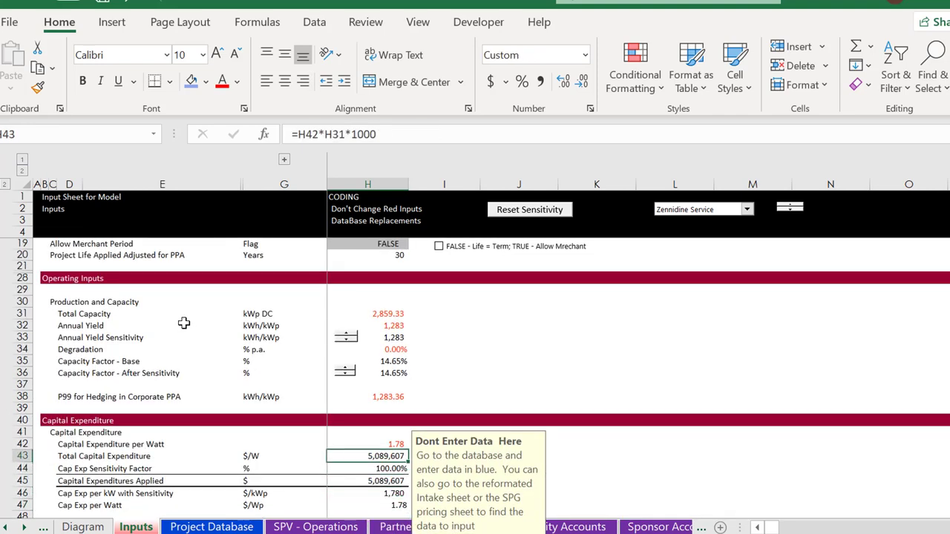
pyautogui.press('Up')
pyautogui.press('Up')
pyautogui.press('Up')
pyautogui.press('Up')
pyautogui.press('Up')
pyautogui.press('Up')
pyautogui.press('Up')
pyautogui.press('Up')
pyautogui.press('Up')
pyautogui.press('Up')
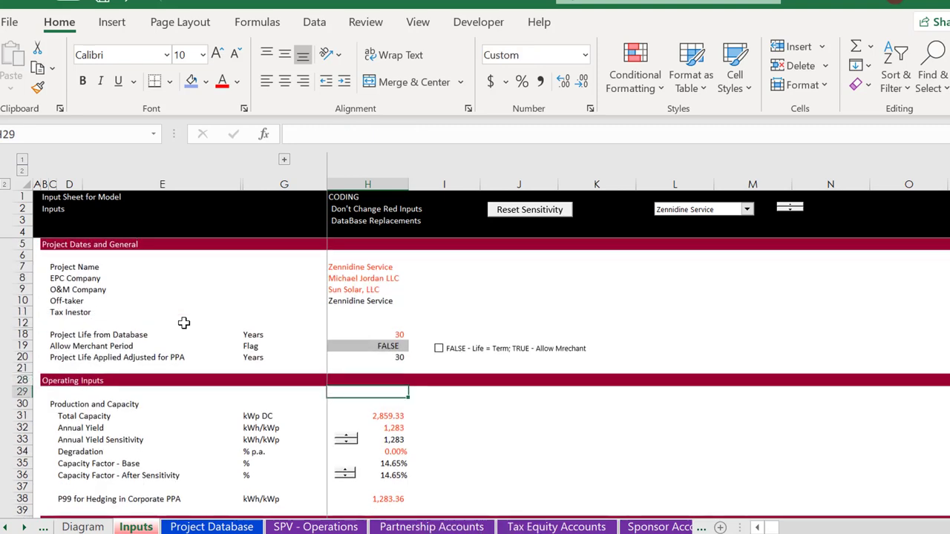
pyautogui.press('Down')
pyautogui.press('Down')
pyautogui.press('Down')
pyautogui.press('Down')
pyautogui.press('Down')
pyautogui.press('Down')
pyautogui.press('Down')
pyautogui.press('Down')
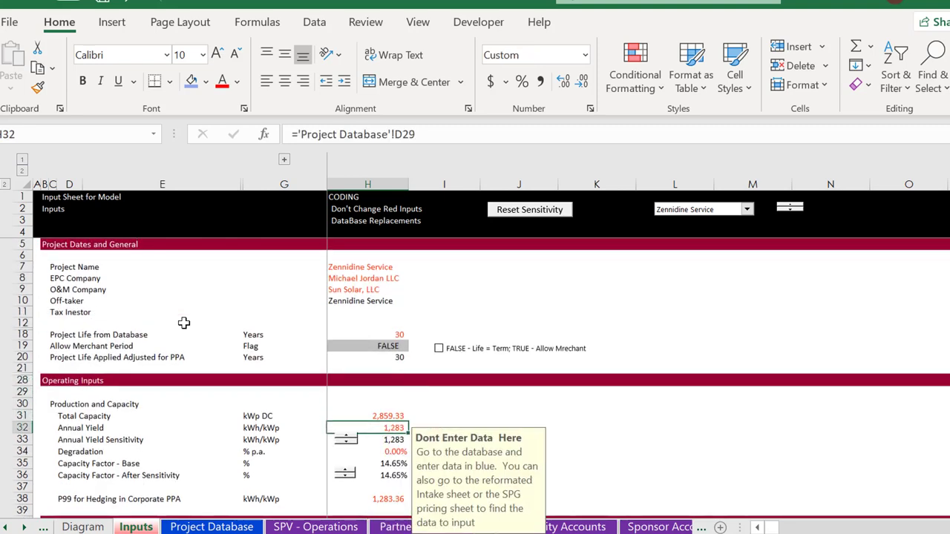
pyautogui.press('Down')
pyautogui.press('Down')
pyautogui.press('Down')
pyautogui.press('Down')
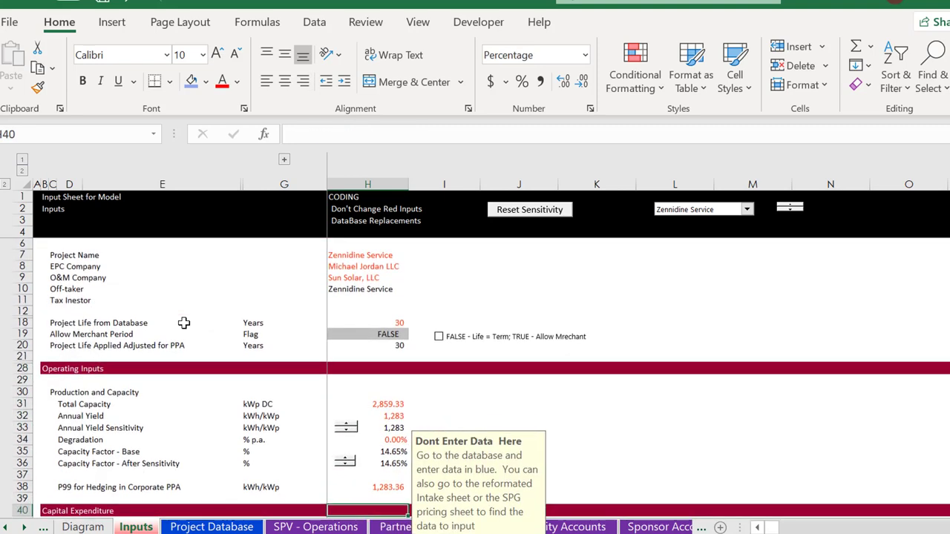
pyautogui.press('Up')
pyautogui.press('Up')
pyautogui.press('Up')
pyautogui.press('Up')
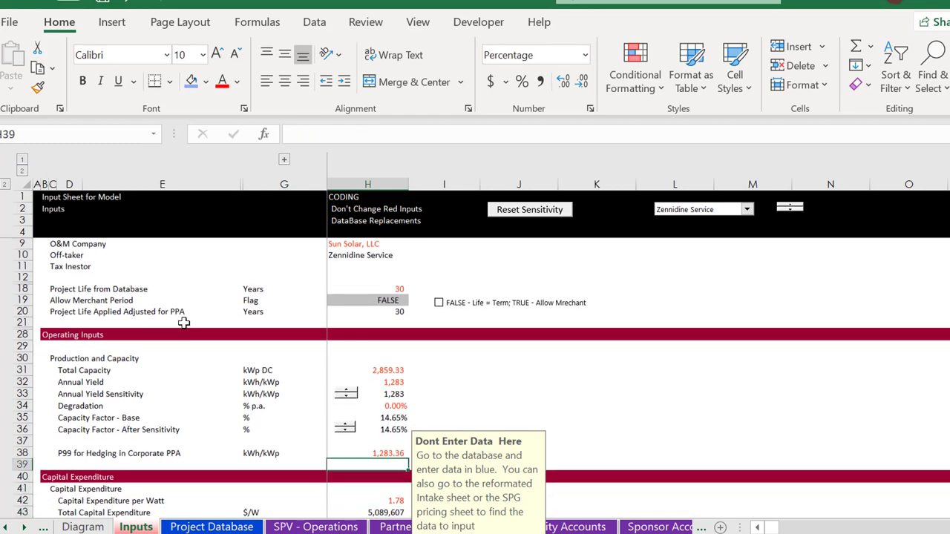
# - Recolour the Inputs sheet by running the Format Options colouring macro with Input Colour Option 1
pyautogui.hotkey('ctrl', 'alt', 'c')
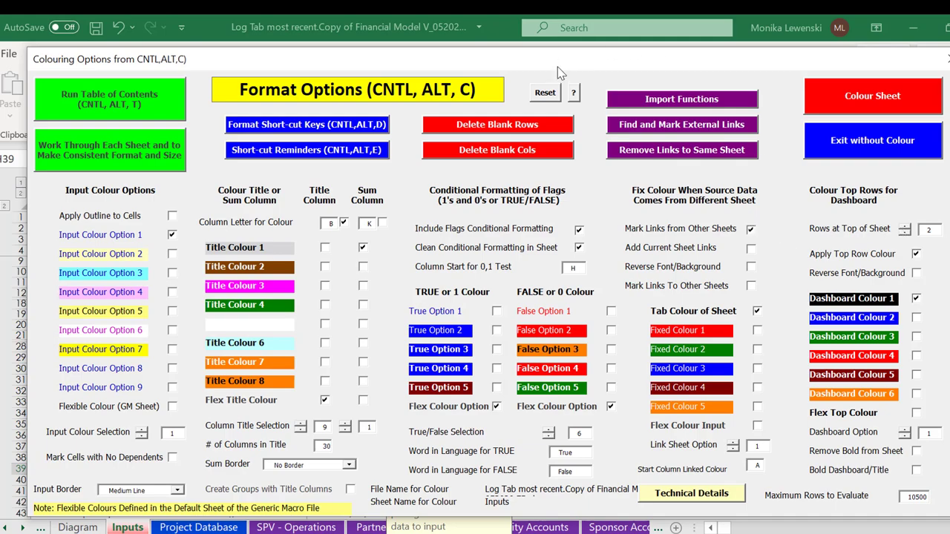
pyautogui.moveTo(558, 67); pyautogui.dragTo(587, 72)
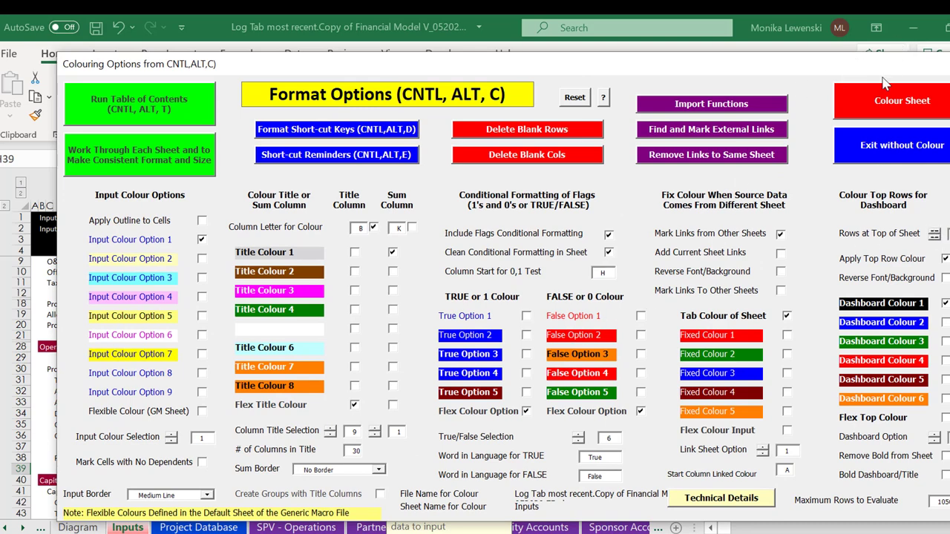
pyautogui.click(881, 107)
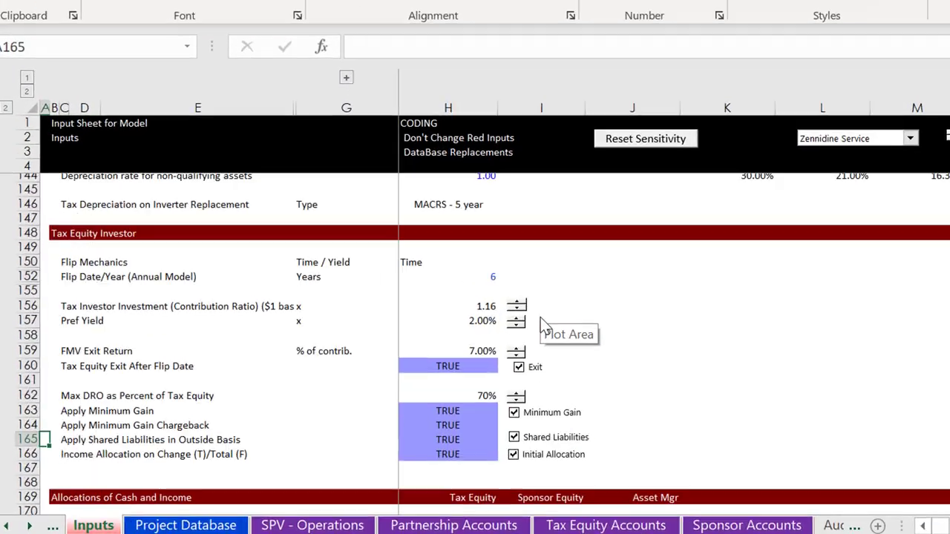
# - Review the recoloured Inputs sheet from the Tax Equity Investor section back up to the Total Capacity input
pyautogui.press('pageup')
pyautogui.press('pageup')
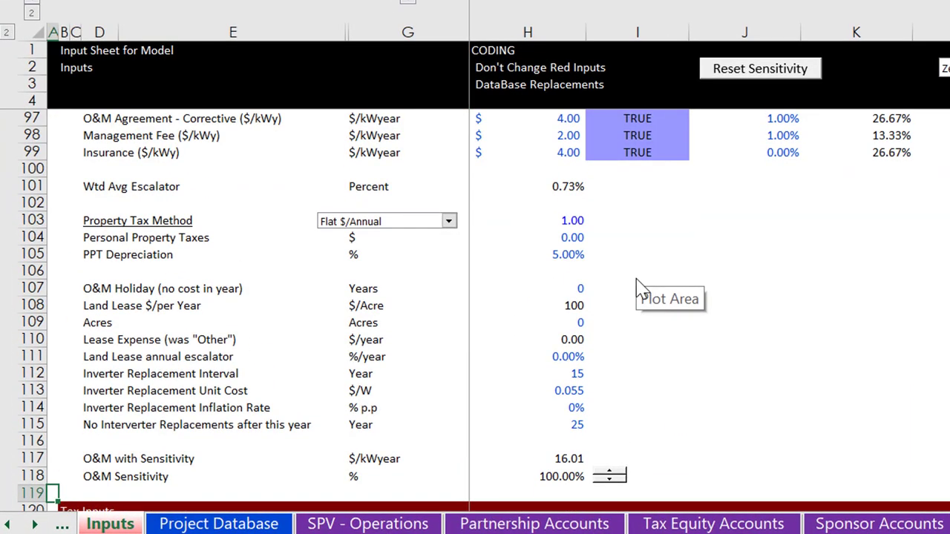
pyautogui.press('pageup')
pyautogui.press('pageup')
pyautogui.press('pageup')
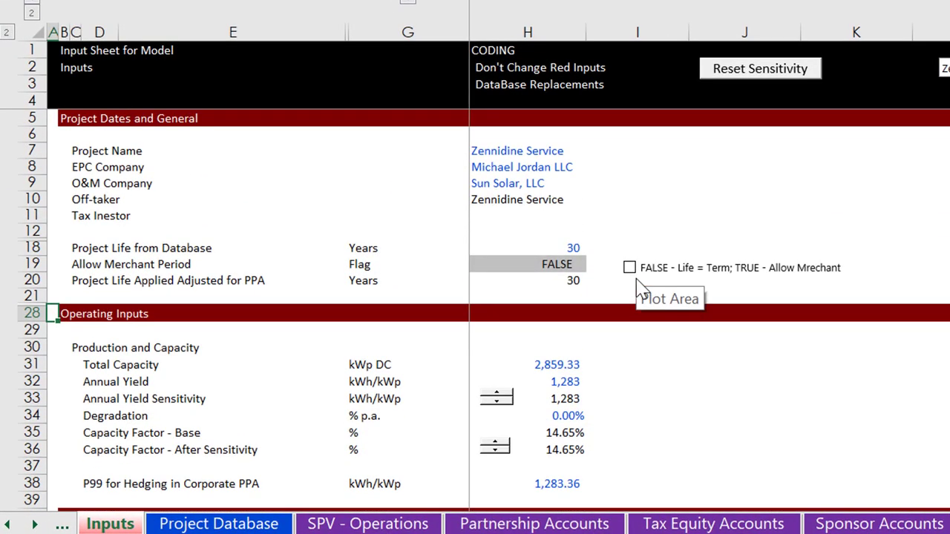
pyautogui.press('Right')
pyautogui.press('Right')
pyautogui.press('Right')
pyautogui.press('Right')
pyautogui.press('Right')
pyautogui.press('Right')
pyautogui.press('Right')
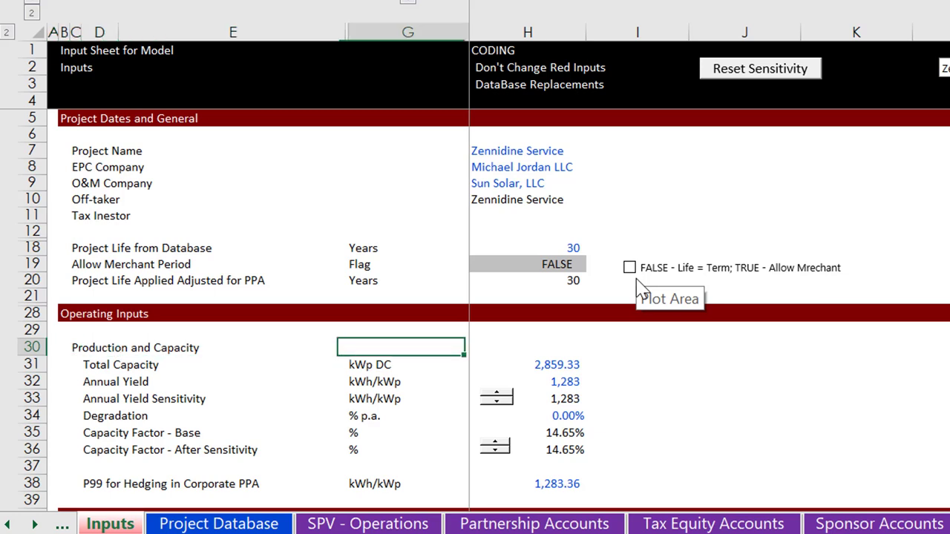
pyautogui.press('Down')
pyautogui.press('Left')
pyautogui.press('Down')
pyautogui.press('Up')
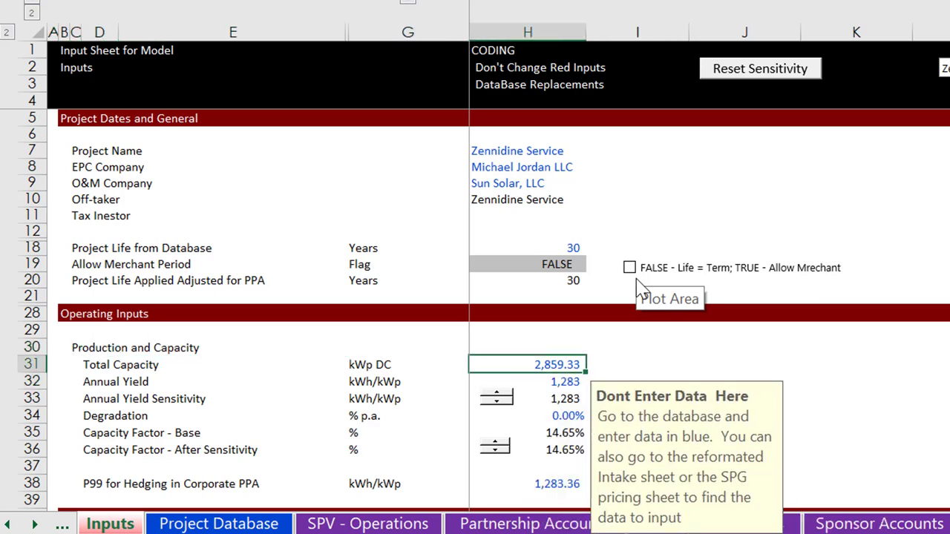
# - Look over the yield, degradation and capacity factor values and their units in the Production and Capacity section
pyautogui.press('Down')
pyautogui.press('Down')
pyautogui.press('Down')
pyautogui.press('Down')
pyautogui.press('Down')
pyautogui.press('Down')
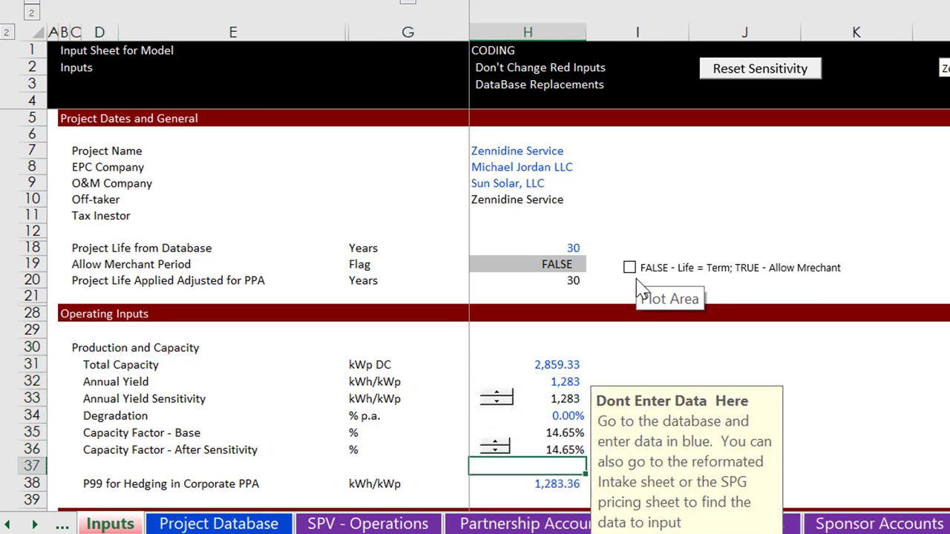
pyautogui.press('Up')
pyautogui.press('Up')
pyautogui.press('Up')
pyautogui.press('Up')
pyautogui.press('Up')
pyautogui.press('Left')
pyautogui.press('Left')
pyautogui.press('Right')
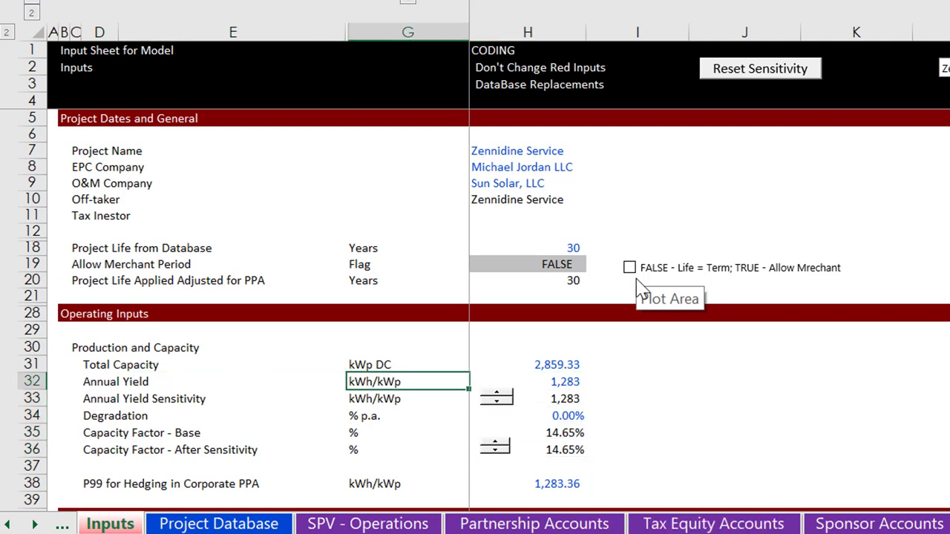
pyautogui.press('Right')
pyautogui.press('Left')
pyautogui.press('Right')
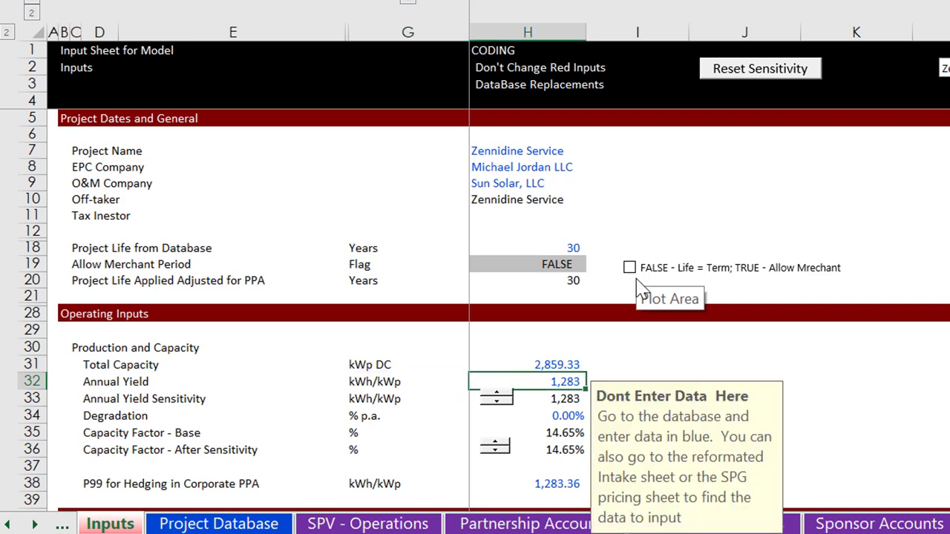
# - Examine the font colours of inputs and formulas through the Capital Expenditure, Grant and transaction fee rows
pyautogui.press('Down')
pyautogui.press('Down')
pyautogui.press('Down')
pyautogui.press('Down')
pyautogui.press('Down')
pyautogui.press('Down')
pyautogui.press('Down')
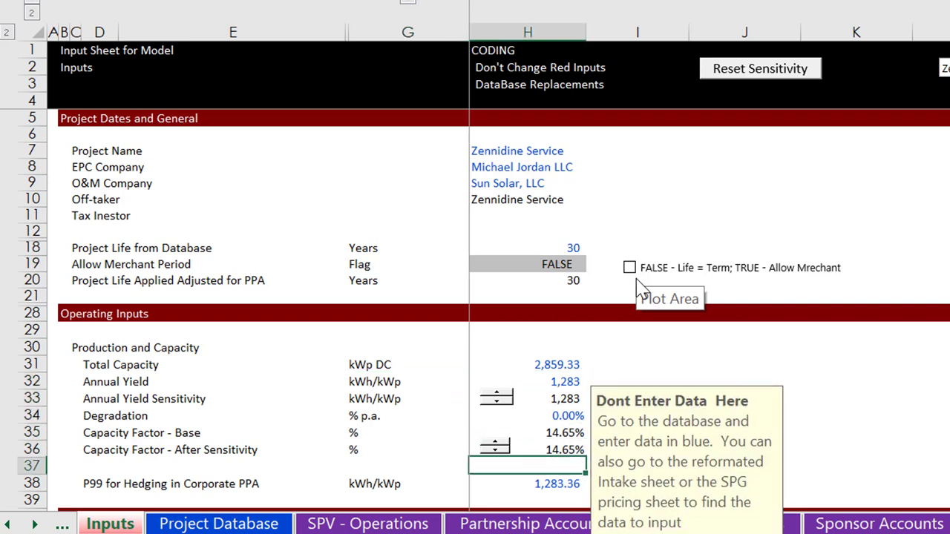
pyautogui.press('Down')
pyautogui.press('Down')
pyautogui.press('Down')
pyautogui.press('Down')
pyautogui.press('Down')
pyautogui.press('Down')
pyautogui.press('Down')
pyautogui.press('Down')
pyautogui.press('Down')
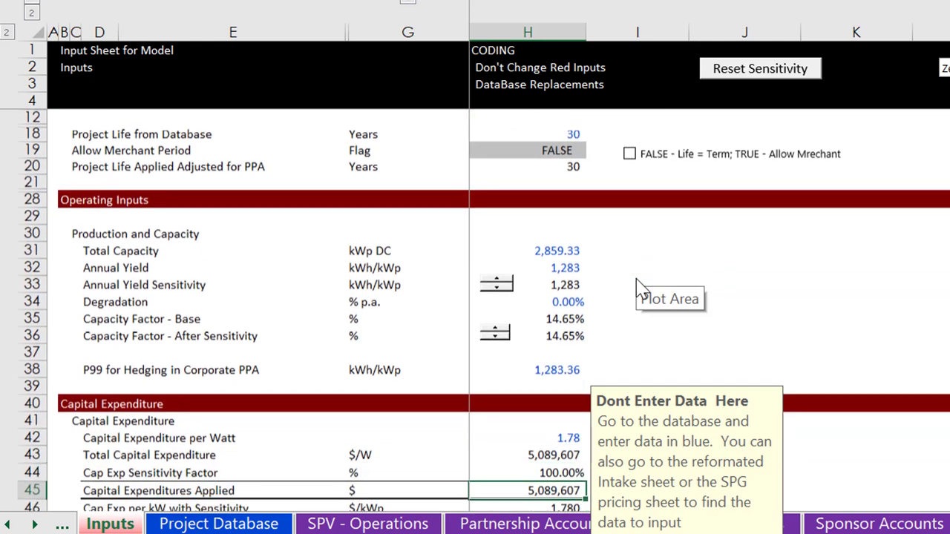
pyautogui.press('Down')
pyautogui.press('Down')
pyautogui.press('Down')
pyautogui.press('Down')
pyautogui.press('Down')
pyautogui.press('Down')
pyautogui.press('Down')
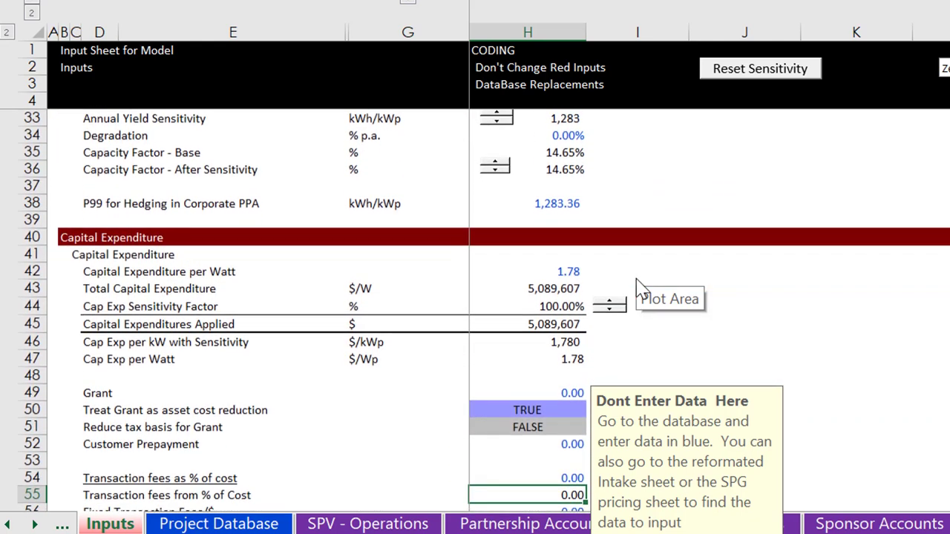
pyautogui.press('Up')
pyautogui.press('Up')
pyautogui.press('Up')
pyautogui.press('Up')
pyautogui.press('Up')
pyautogui.press('Up')
pyautogui.press('Up')
pyautogui.press('Up')
pyautogui.press('Up')
pyautogui.press('Up')
pyautogui.press('Up')
pyautogui.press('Up')
pyautogui.press('Up')
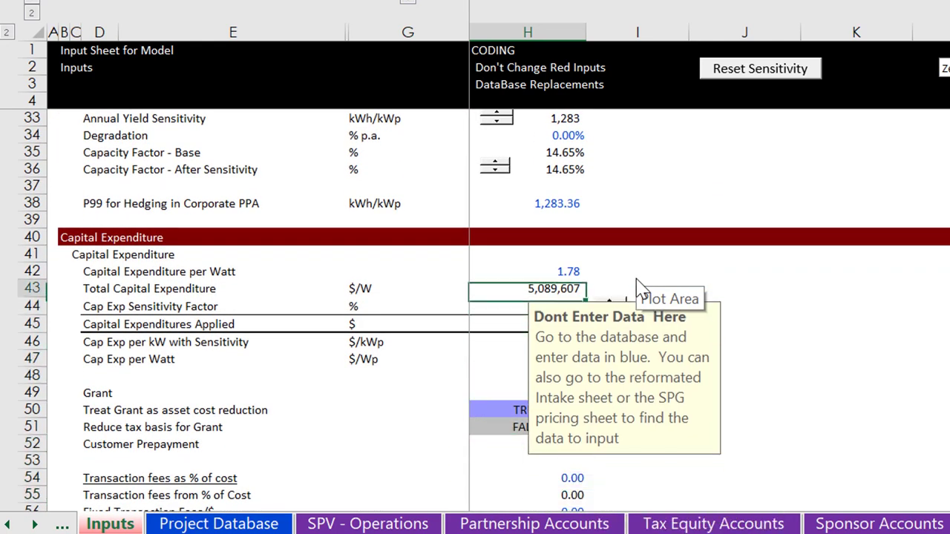
# - Switch to the Absurdly Simple Example workbook in Excel
pyautogui.click(627, 533)
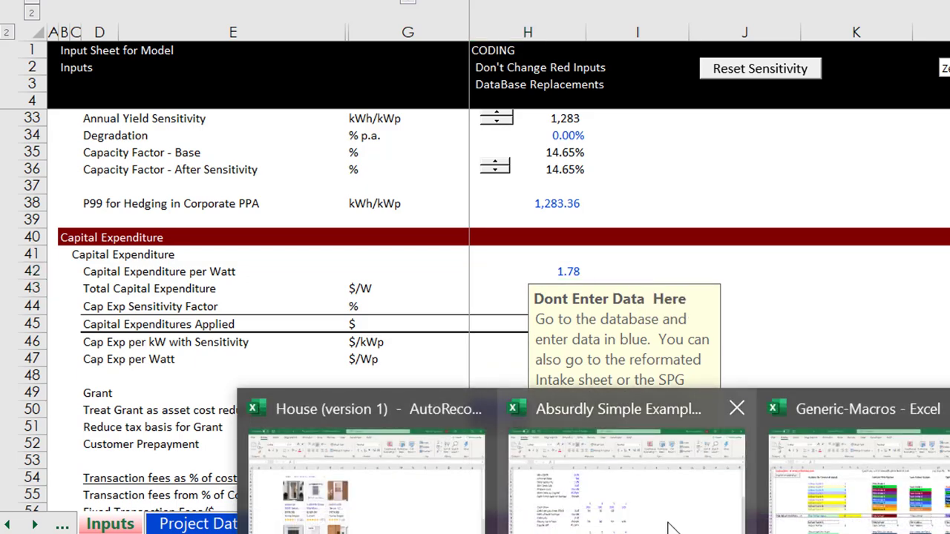
pyautogui.moveTo(558, 519)
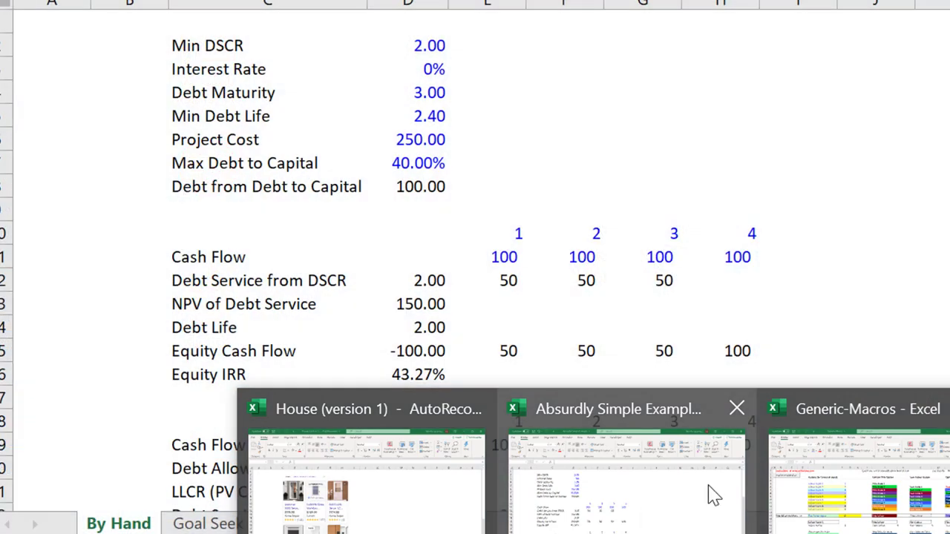
pyautogui.click(708, 494)
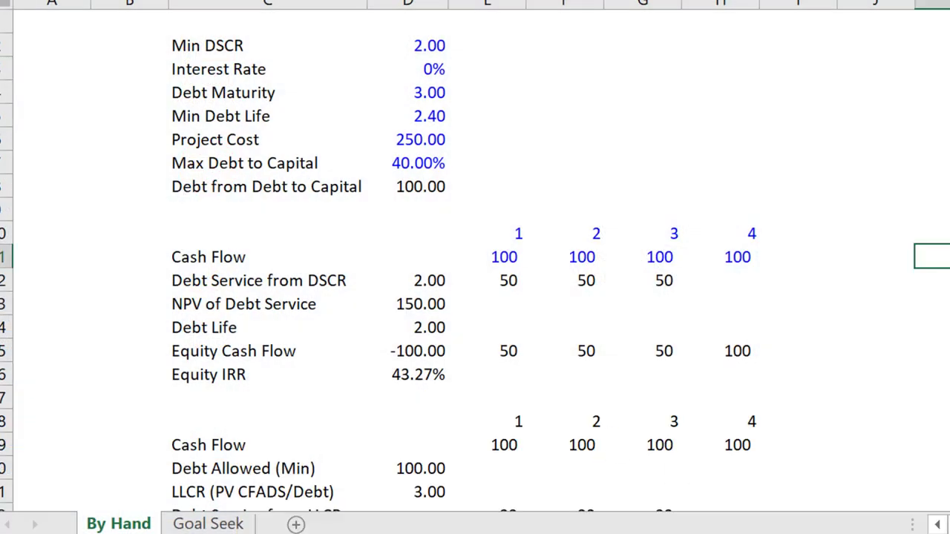
# - Open the Read PV Insights workbook from the recently used files
pyautogui.click(60, 11)
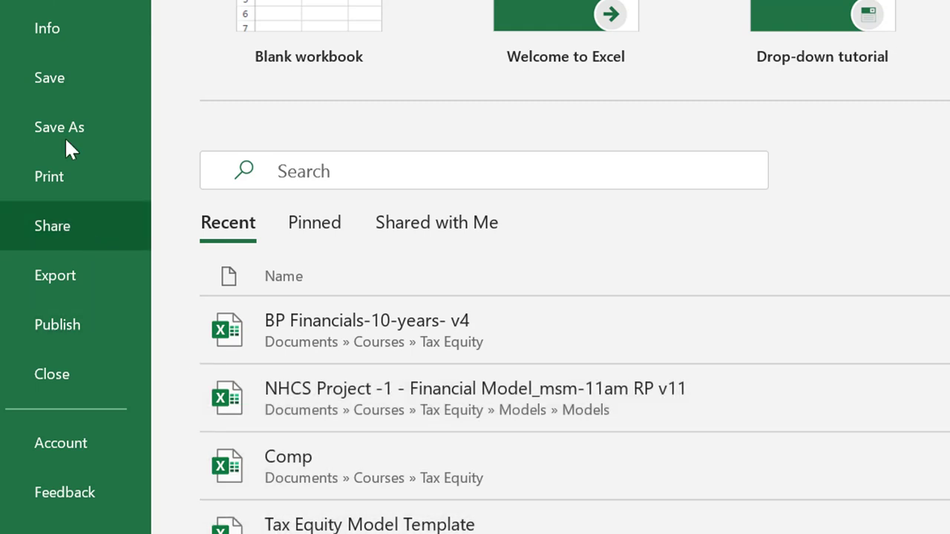
pyautogui.click(46, 2)
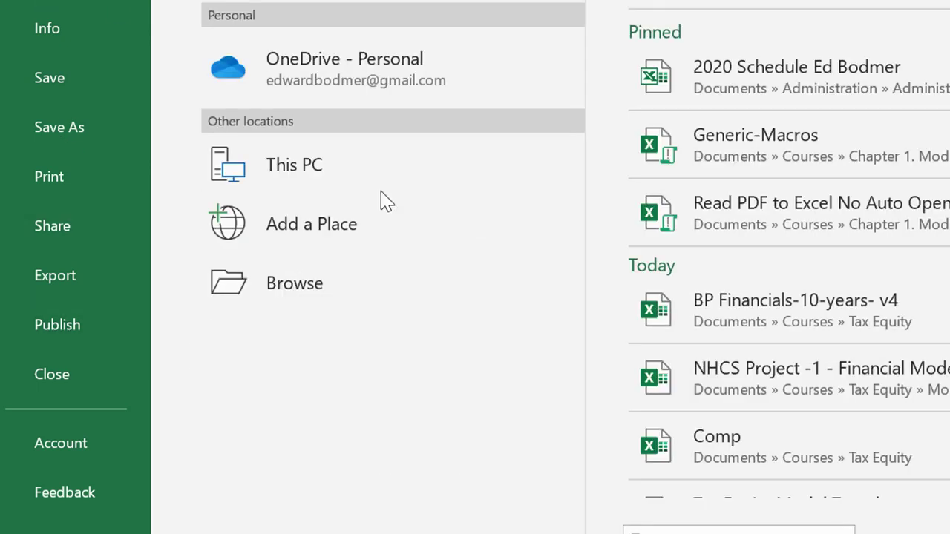
pyautogui.click(658, 449)
pyautogui.scroll(-5, 788, 252)
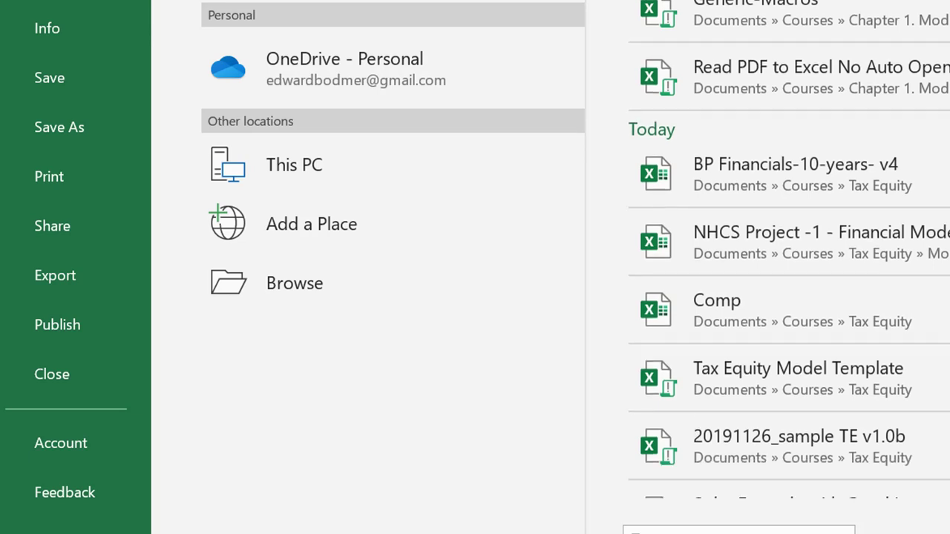
pyautogui.scroll(-5, 789, 251)
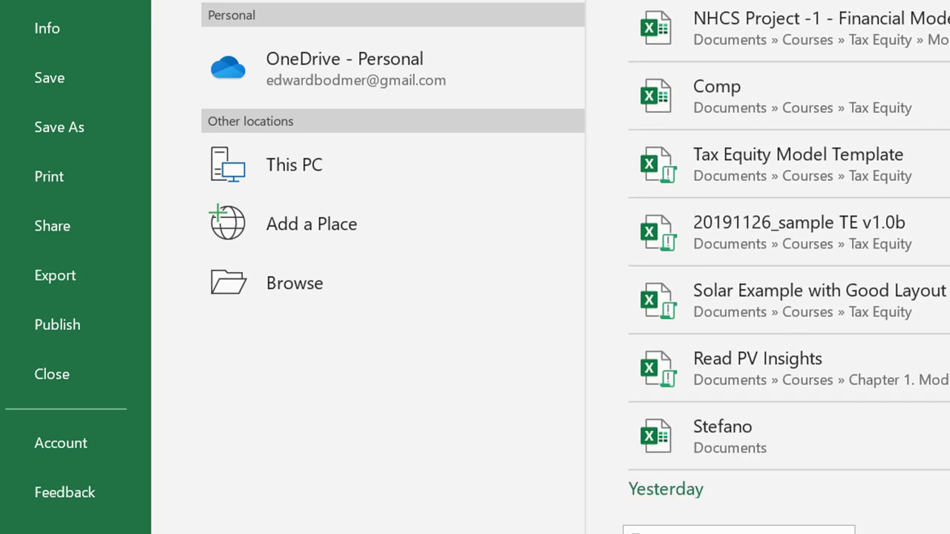
pyautogui.click(739, 386)
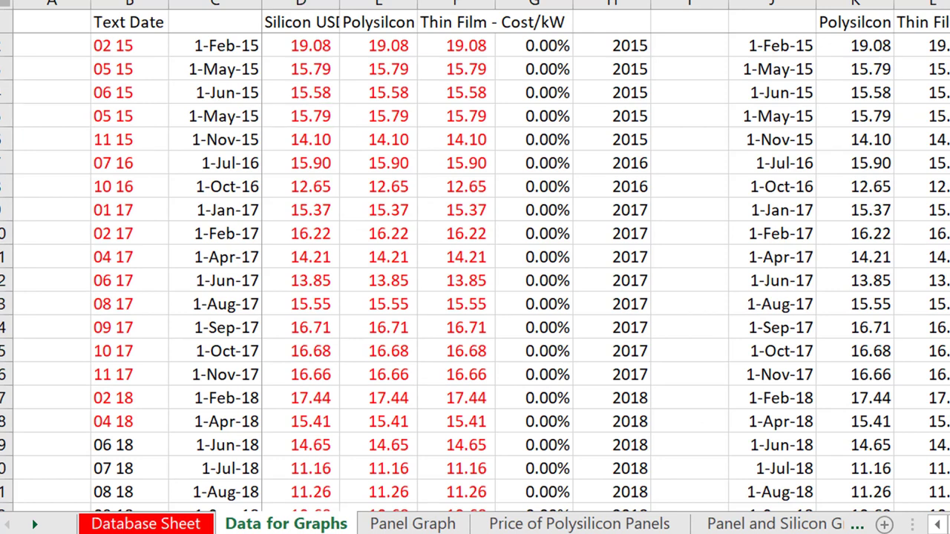
# - Look over the dated silicon, polysilicon and thin film prices on the Data for Graphs sheet, ending at the February 2015 row
pyautogui.click(791, 228)
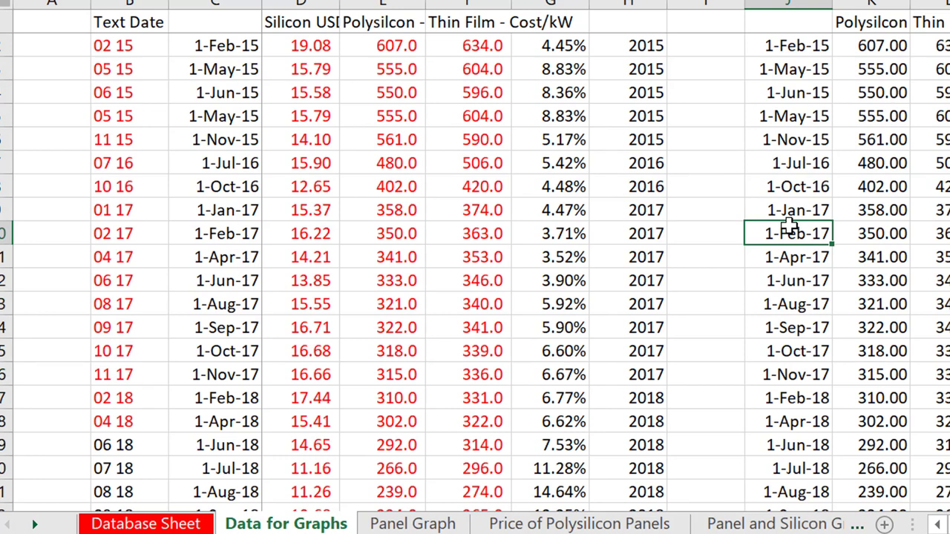
pyautogui.press('Left')
pyautogui.press('Left')
pyautogui.press('Left')
pyautogui.press('Left')
pyautogui.press('Left')
pyautogui.press('Left')
pyautogui.press('Left')
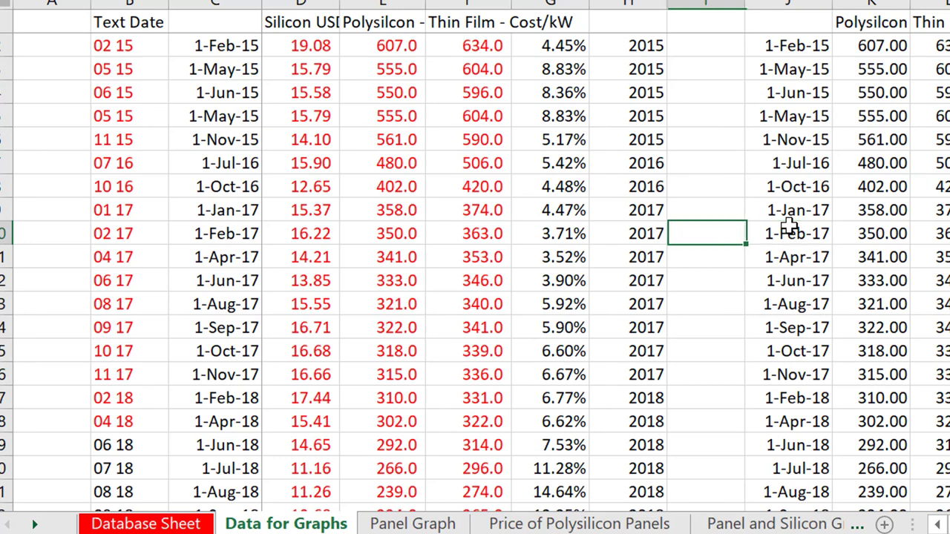
pyautogui.press('Up')
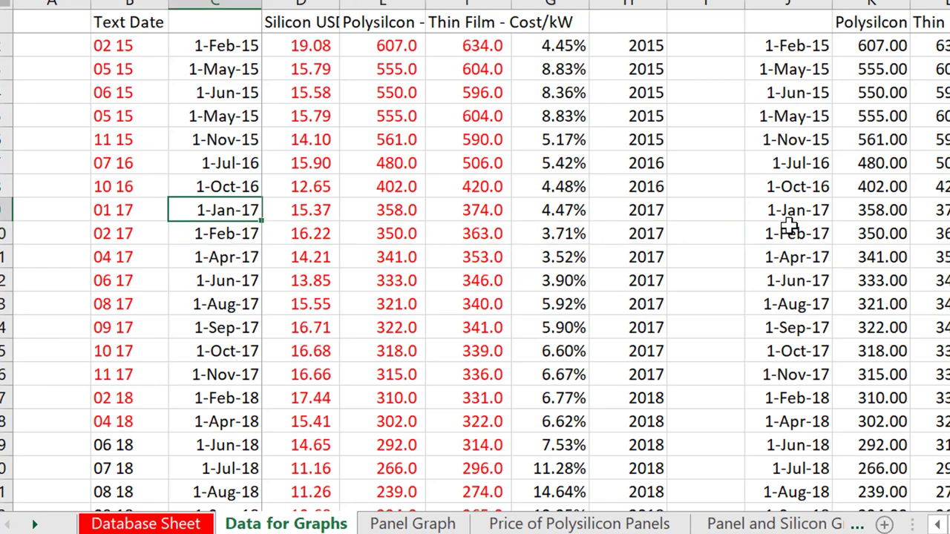
pyautogui.press('Right')
pyautogui.press('Up')
pyautogui.press('pagedown')
pyautogui.press('pagedown')
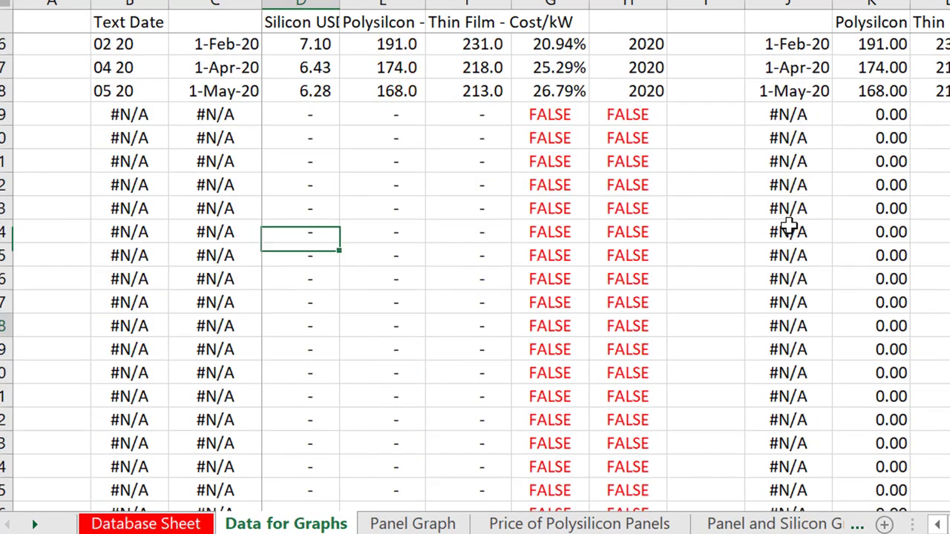
pyautogui.press('pageup')
pyautogui.press('pageup')
pyautogui.press('Up')
pyautogui.press('Up')
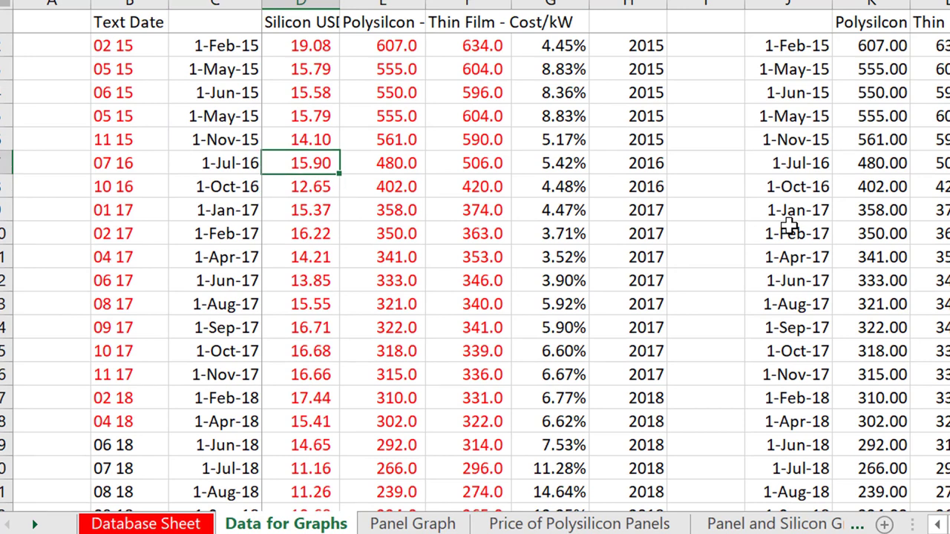
pyautogui.hotkey('ctrl', 'Up')
pyautogui.press('Down')
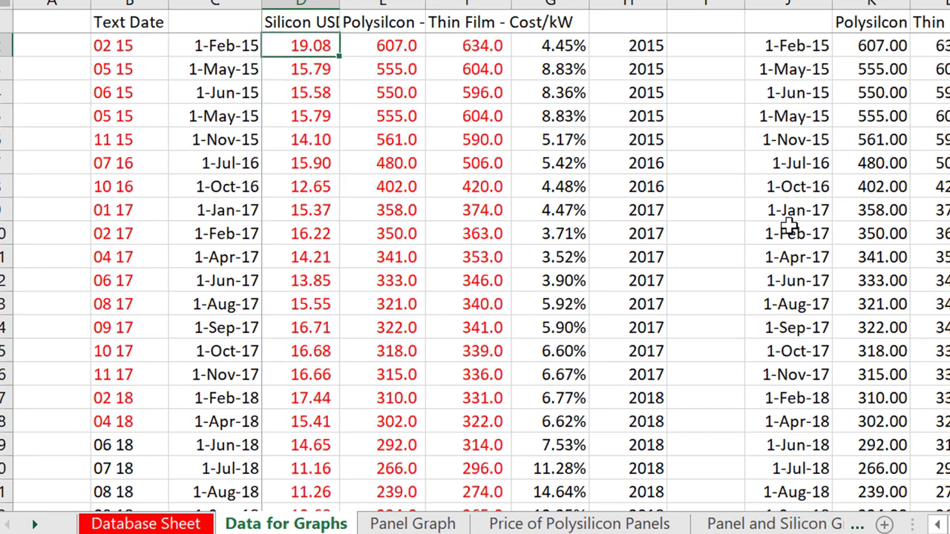
# - Compare the polysilicon and thin film costs per kW for February 2015
pyautogui.press('Right')
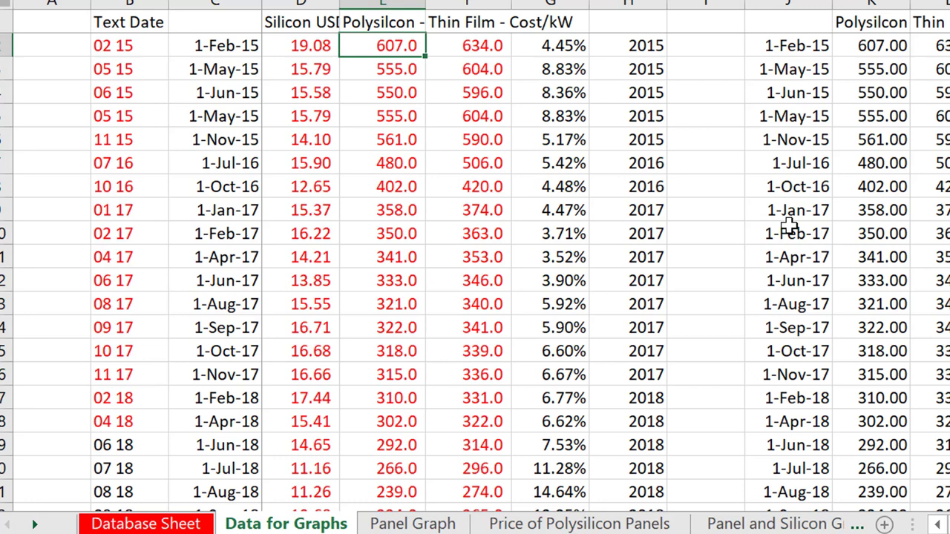
pyautogui.press('Left')
pyautogui.press('Right')
pyautogui.press('Right')
pyautogui.press('Left')
pyautogui.press('Right')
pyautogui.press('Left')
pyautogui.press('Right')
pyautogui.press('Left')
pyautogui.press('Right')
pyautogui.press('Left')
# - Find the latest dated row, May 2020, and compare its polysilicon and thin film costs per kW
pyautogui.press('pagedown')
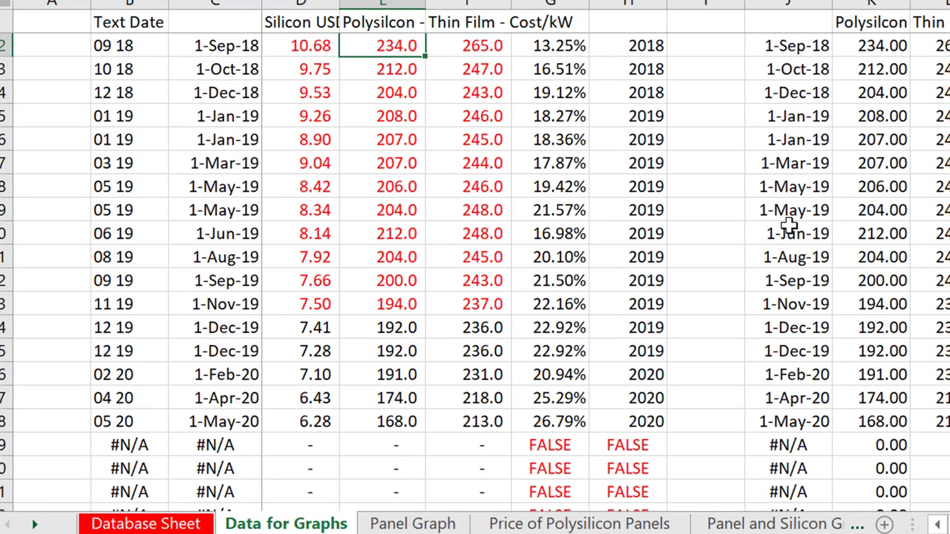
pyautogui.press('Down')
pyautogui.press('Down')
pyautogui.press('Down')
pyautogui.press('Down')
pyautogui.press('Down')
pyautogui.press('Down')
pyautogui.press('Down')
pyautogui.press('Down')
pyautogui.press('Down')
pyautogui.press('Down')
pyautogui.press('Down')
pyautogui.press('Down')
pyautogui.press('Down')
pyautogui.press('Down')
pyautogui.press('Down')
pyautogui.press('Down')
pyautogui.press('Down')
pyautogui.press('Down')
pyautogui.press('Down')
pyautogui.press('Down')
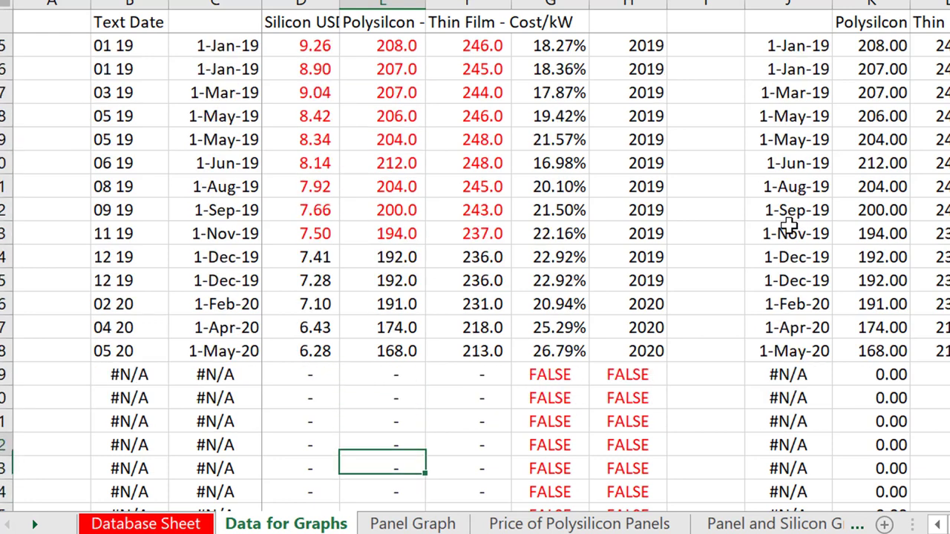
pyautogui.press('Up')
pyautogui.press('Up')
pyautogui.press('Up')
pyautogui.press('Up')
pyautogui.press('Up')
pyautogui.press('Right')
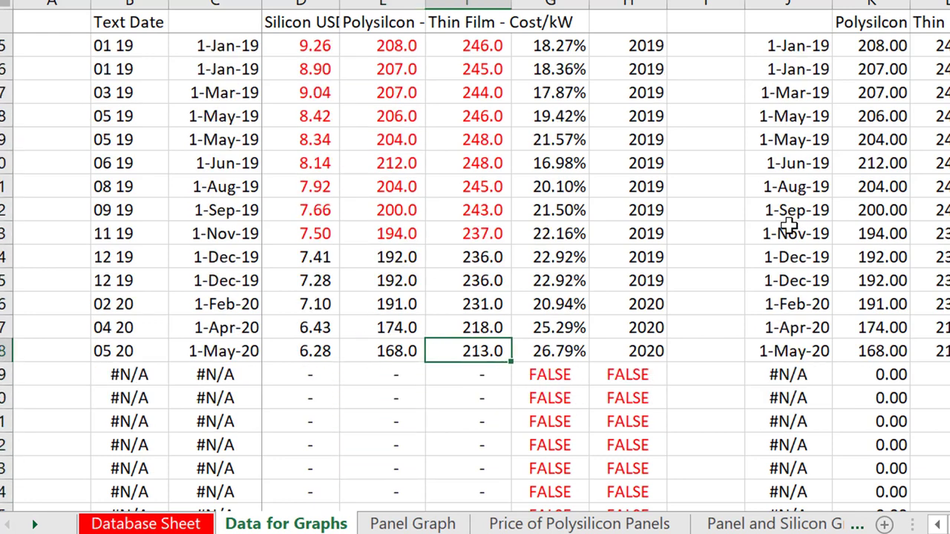
pyautogui.press('Left')
pyautogui.press('Right')
pyautogui.press('Left')
pyautogui.press('Right')
pyautogui.press('Left')
pyautogui.press('Right')
# - Check the 2018 thin film costs against the May 2020 thin film, silicon and polysilicon prices
pyautogui.press('pageup')
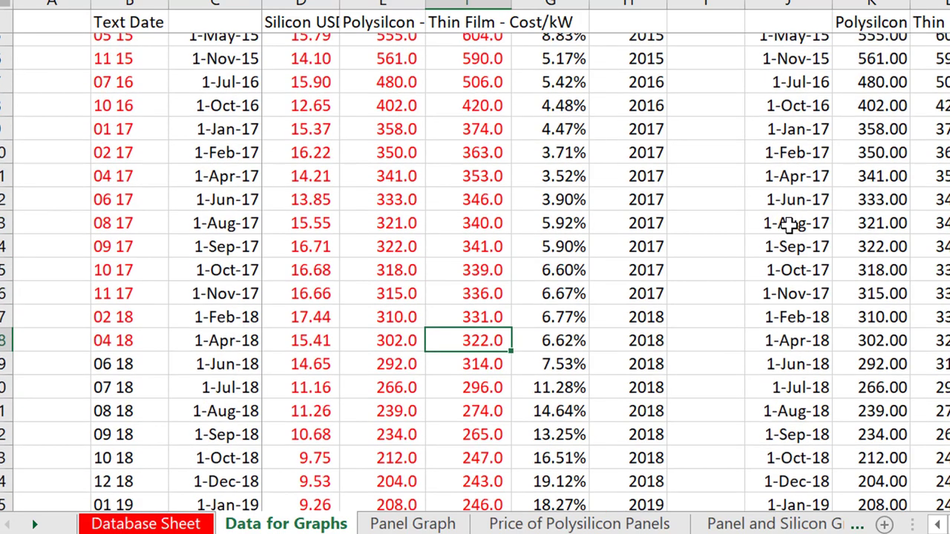
pyautogui.press('Up')
pyautogui.press('Up')
pyautogui.press('Up')
pyautogui.press('pagedown')
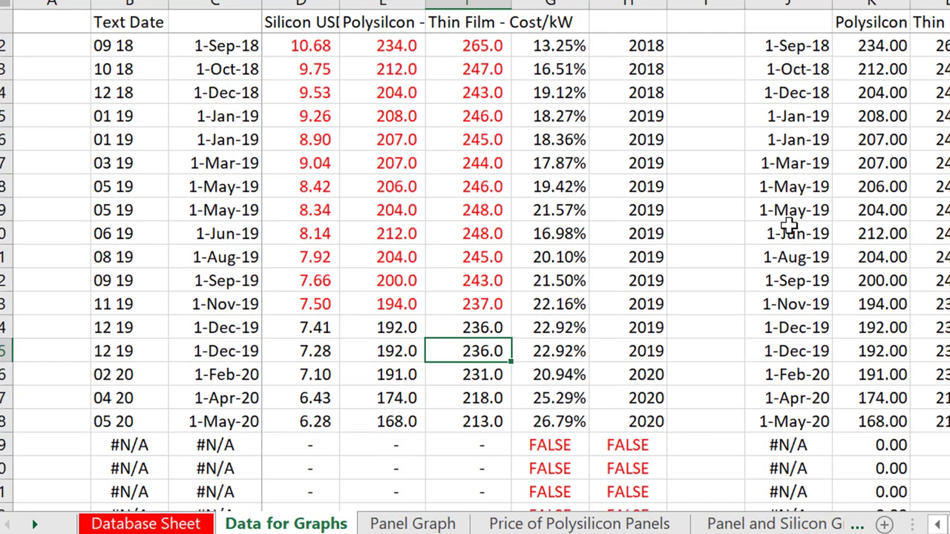
pyautogui.press('Down')
pyautogui.press('Down')
pyautogui.press('Down')
pyautogui.press('Left')
pyautogui.press('Left')
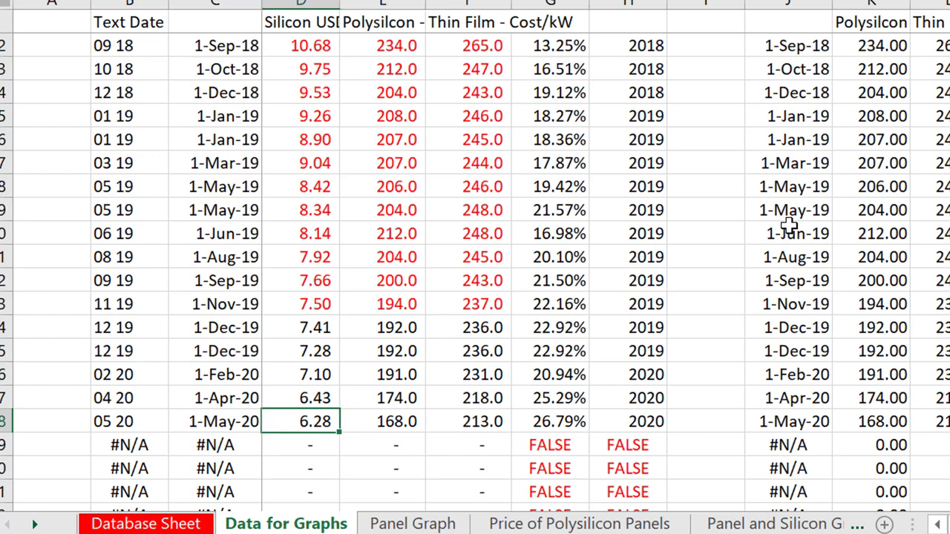
pyautogui.press('Right')
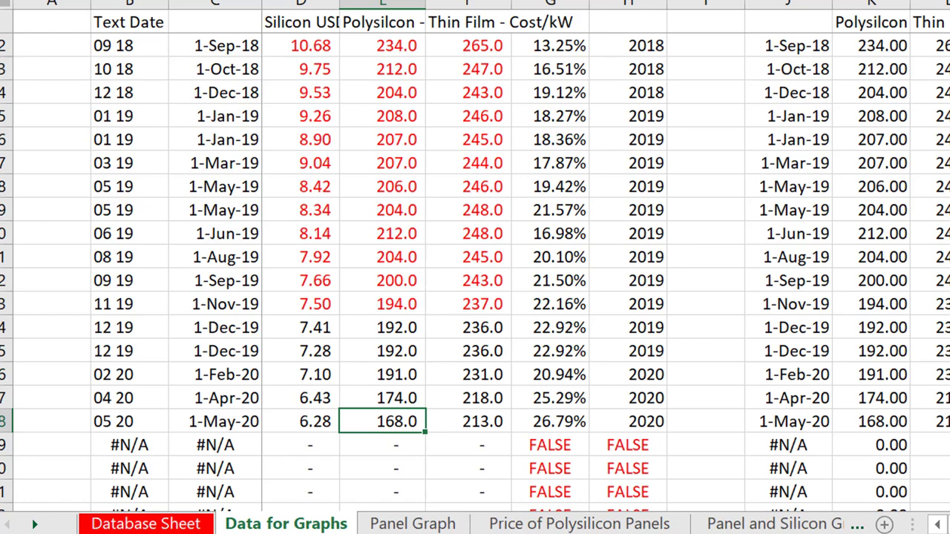
# - Trace the polysilicon cost per kW back and forth between the 2015 and 2020 rows
pyautogui.press('pageup')
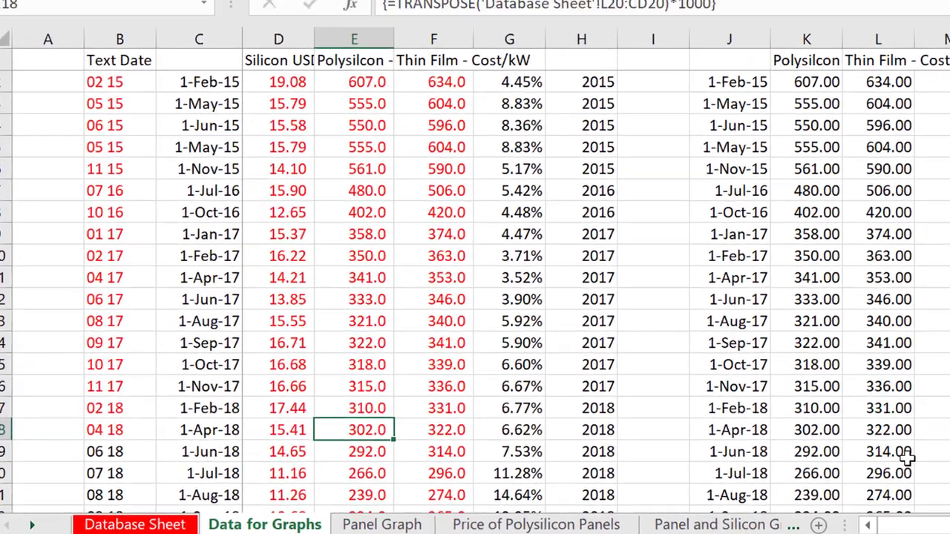
pyautogui.press('pagedown')
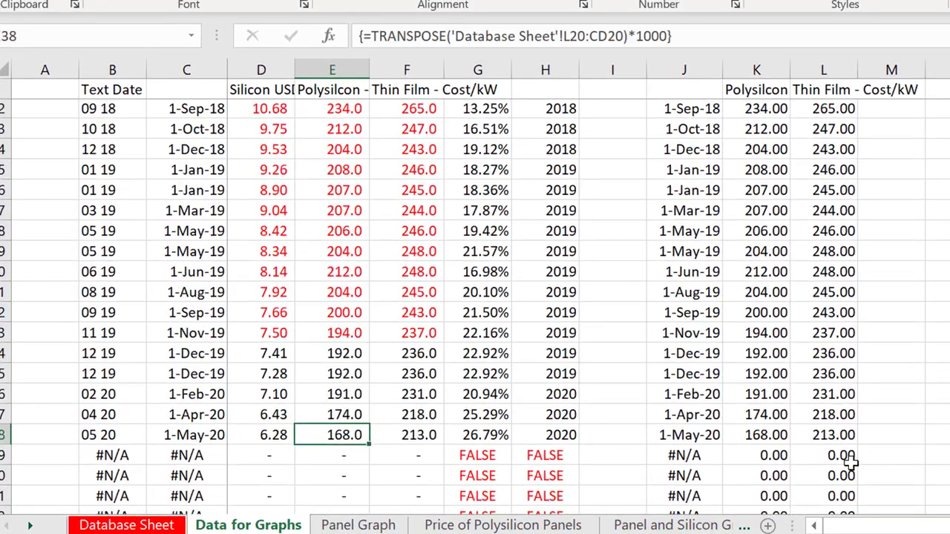
pyautogui.press('pageup')
pyautogui.press('pagedown')
pyautogui.press('pagedown')
pyautogui.scroll(-1, 850, 462)
pyautogui.press('pageup')
pyautogui.press('pageup')
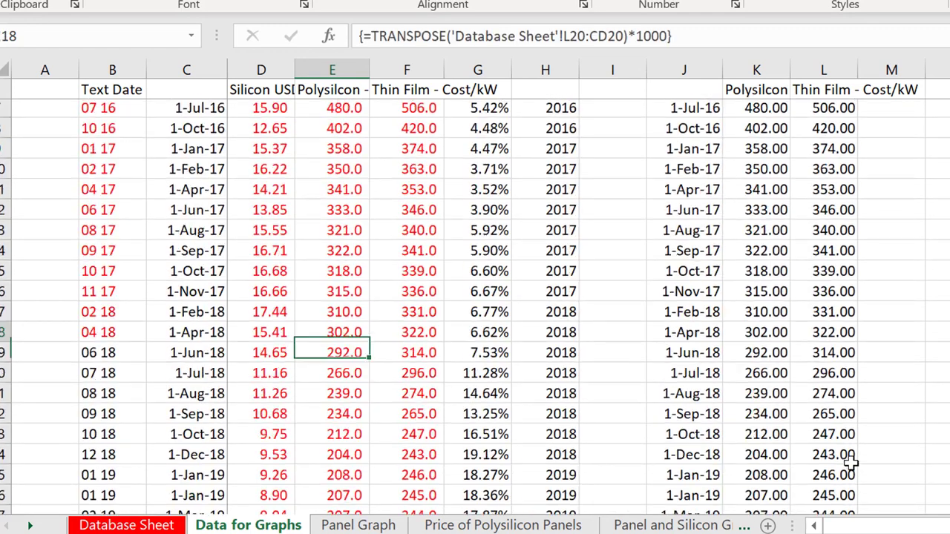
pyautogui.press('Up')
pyautogui.scroll(2, 849, 462)
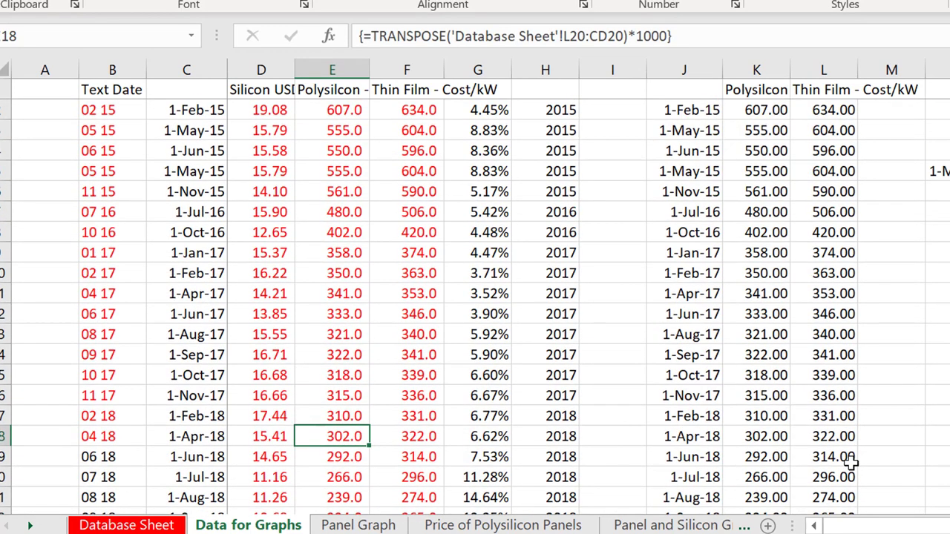
pyautogui.click(603, 374)
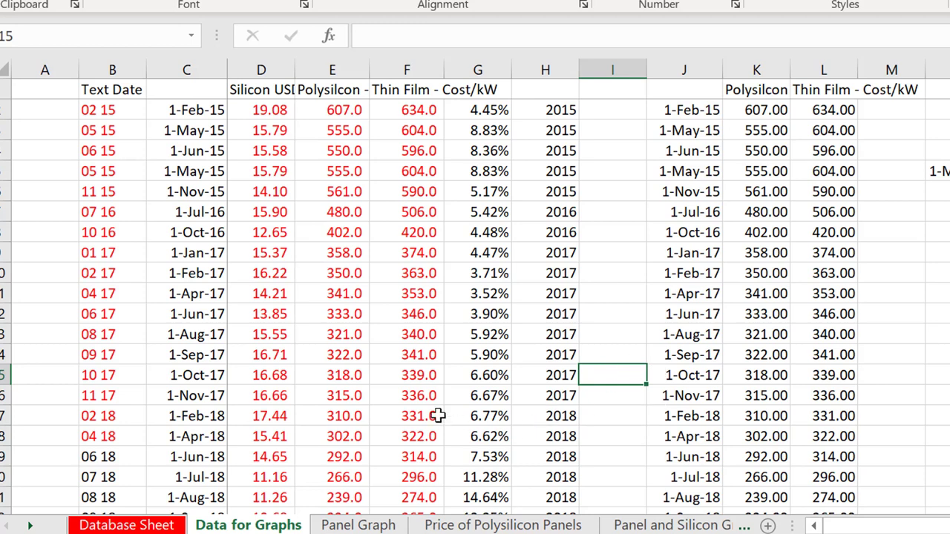
# - Switch back to the Log Tab project finance workbook and display its Diagram sheet
pyautogui.moveTo(556, 530)
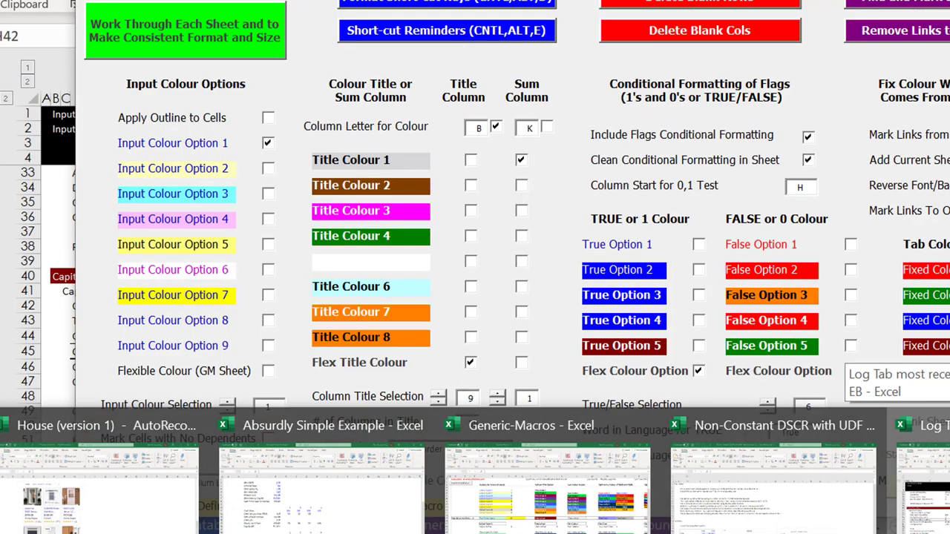
pyautogui.click(921, 482)
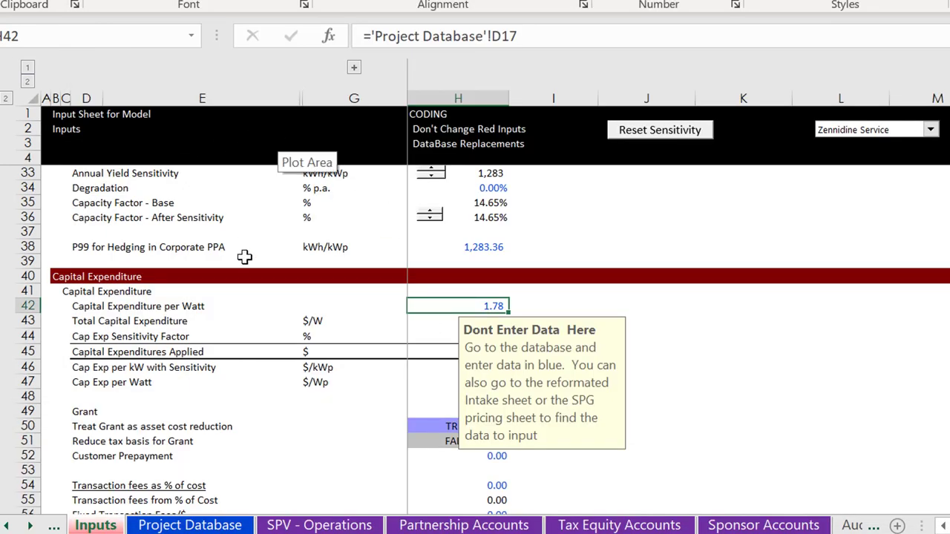
pyautogui.press('Up')
pyautogui.press('Up')
pyautogui.press('Up')
pyautogui.press('Up')
pyautogui.press('Up')
pyautogui.press('Up')
pyautogui.press('Up')
pyautogui.press('Up')
pyautogui.press('Up')
pyautogui.press('Up')
pyautogui.press('Up')
pyautogui.press('Up')
pyautogui.press('Up')
pyautogui.press('Up')
pyautogui.press('Left')
pyautogui.press('Left')
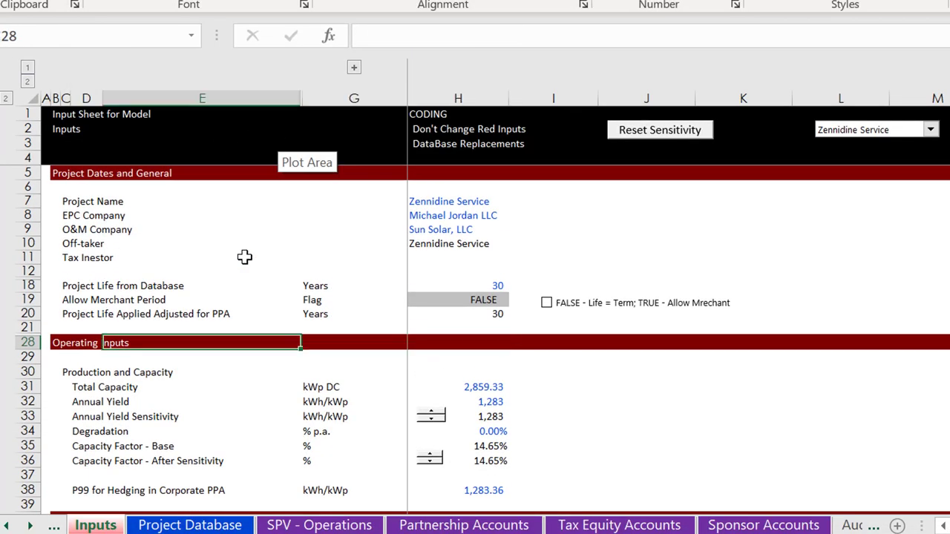
pyautogui.hotkey('ctrl', 'pageup')
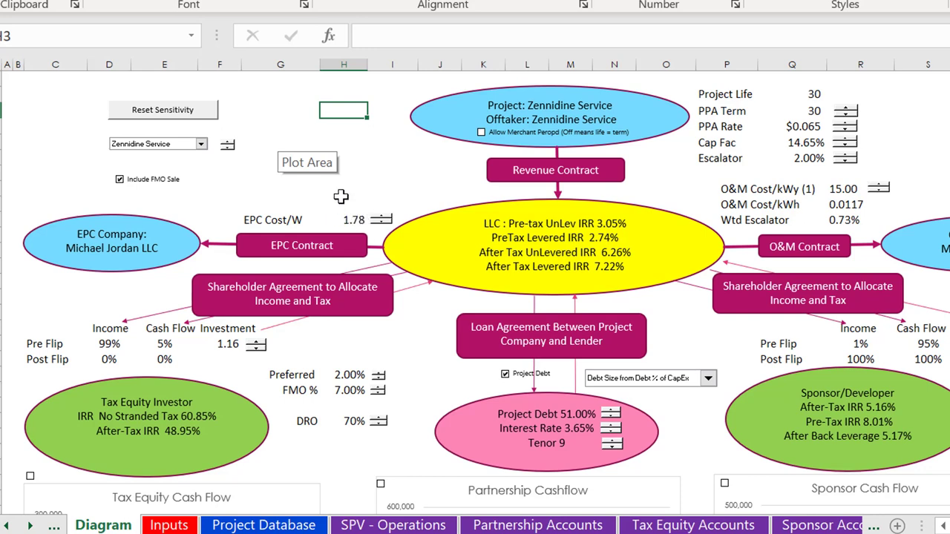
# - Examine the EPC Cost/W value on the Diagram sheet and the Inputs cell it is linked to
pyautogui.press('Down')
pyautogui.press('Down')
pyautogui.press('Down')
pyautogui.press('Down')
pyautogui.press('Down')
pyautogui.press('Down')
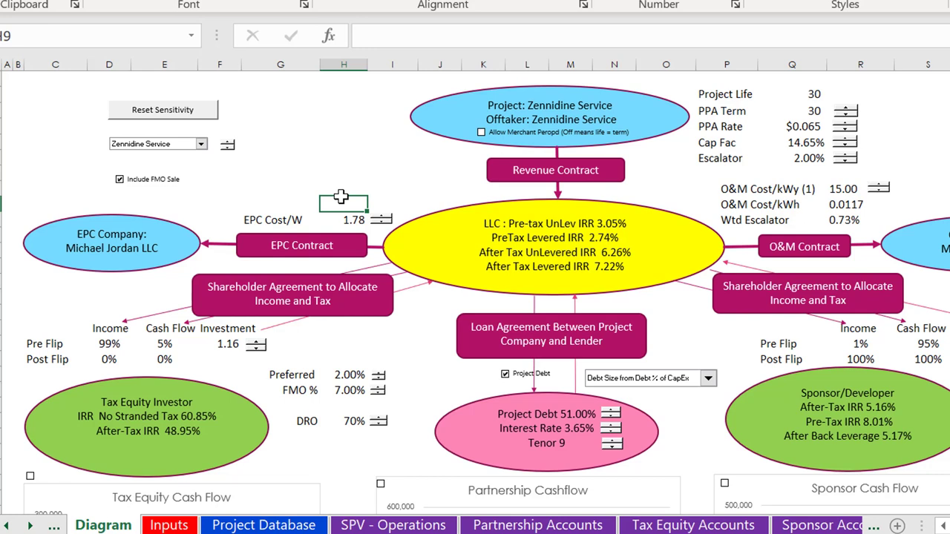
pyautogui.press('Down')
pyautogui.press('Up')
pyautogui.press('Up')
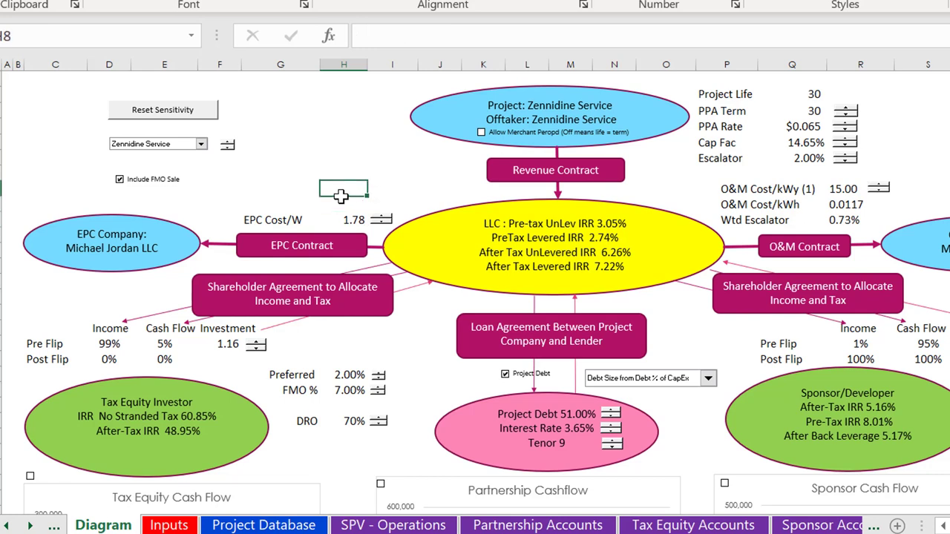
pyautogui.click(267, 168)
pyautogui.press('Down')
pyautogui.press('Down')
pyautogui.press('Down')
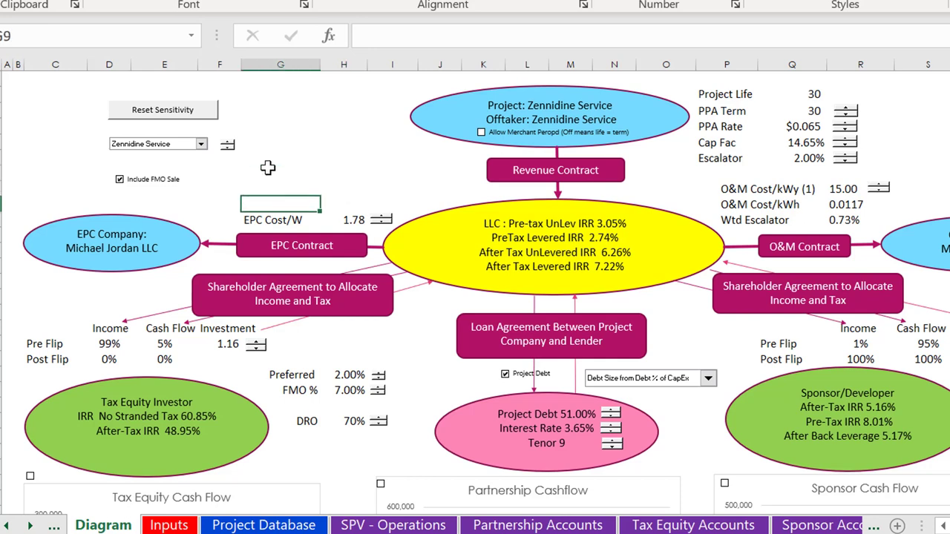
pyautogui.press('Right')
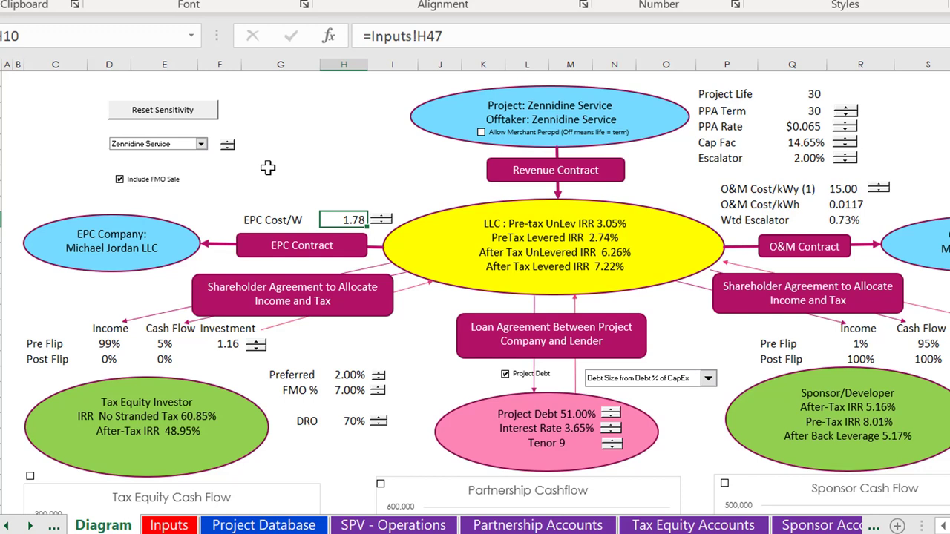
# - Lower the EPC Cost/W sensitivity on the Diagram sheet to 1.41
pyautogui.click(360, 158)
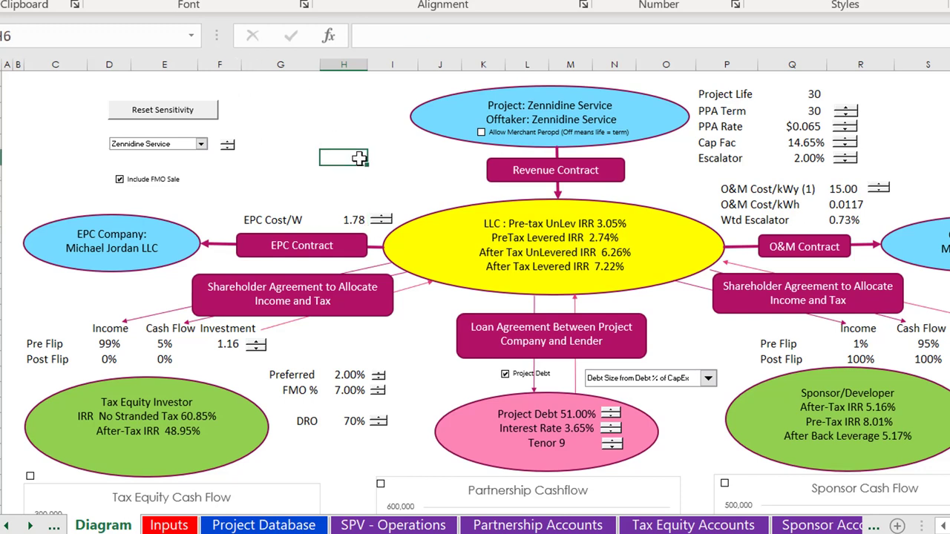
pyautogui.click(379, 223)
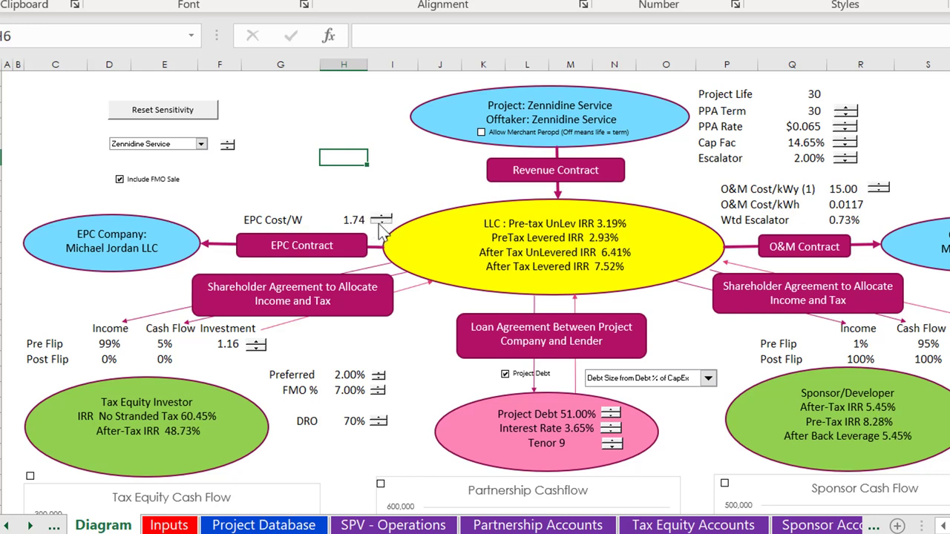
pyautogui.click(379, 222)
pyautogui.click(380, 224)
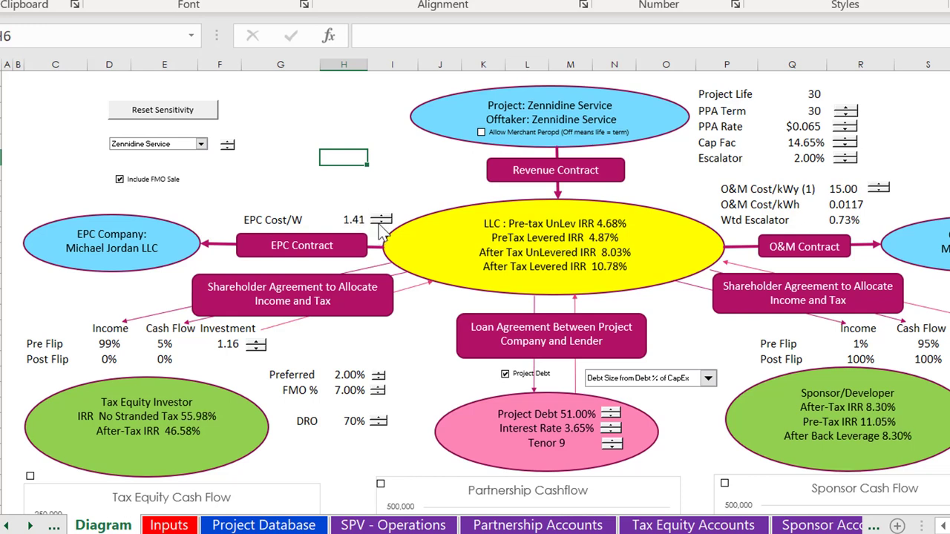
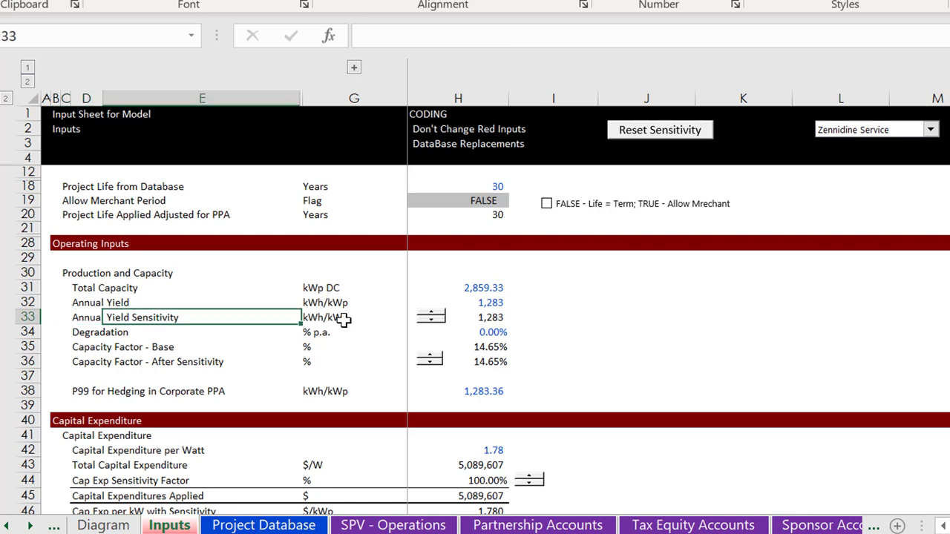
# - Examine the Annual Yield and Annual Yield Sensitivity rows on the Inputs sheet
pyautogui.press('Left')
pyautogui.press('Left')
pyautogui.press('Right')
pyautogui.press('Right')
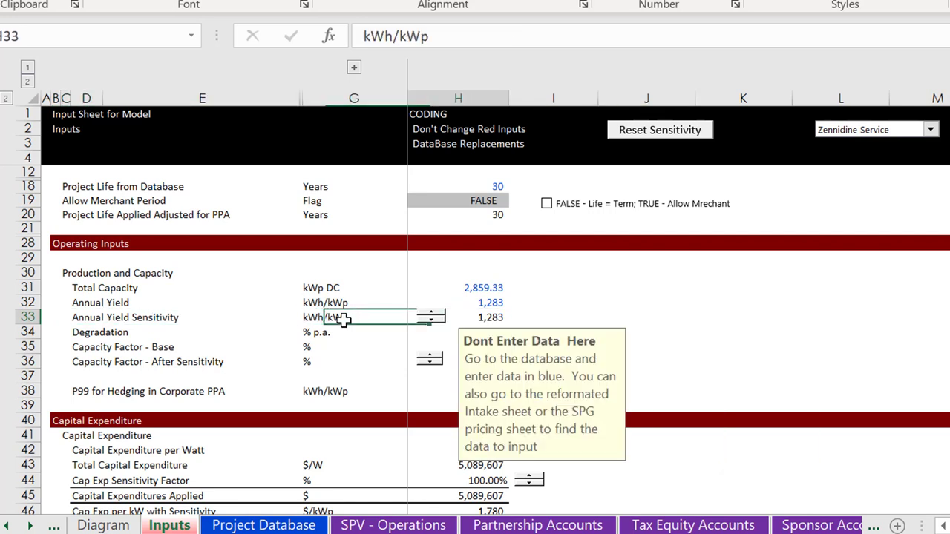
pyautogui.press('Up')
pyautogui.press('Left')
pyautogui.press('Left')
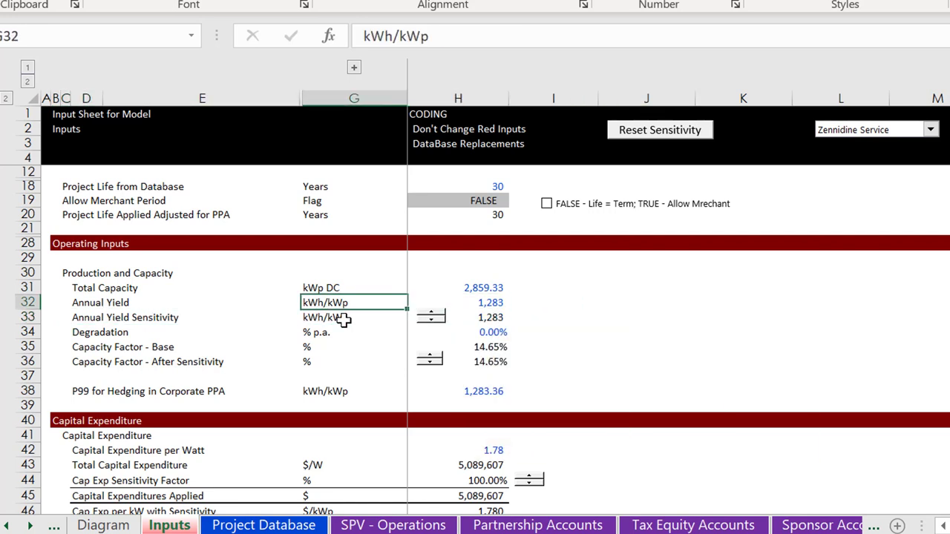
# - Find the production sensitivity factor cell, prod_sens, far along the Annual Yield row
pyautogui.press('Down')
pyautogui.press('Right')
pyautogui.press('Right')
pyautogui.press('Right')
pyautogui.press('Right')
pyautogui.press('Right')
pyautogui.press('Right')
pyautogui.press('Right')
pyautogui.press('Right')
pyautogui.press('Right')
pyautogui.press('Right')
pyautogui.press('Right')
pyautogui.press('Right')
pyautogui.press('Right')
pyautogui.press('Right')
pyautogui.press('Right')
pyautogui.press('Right')
pyautogui.press('Right')
pyautogui.press('Right')
pyautogui.press('Right')
pyautogui.press('Right')
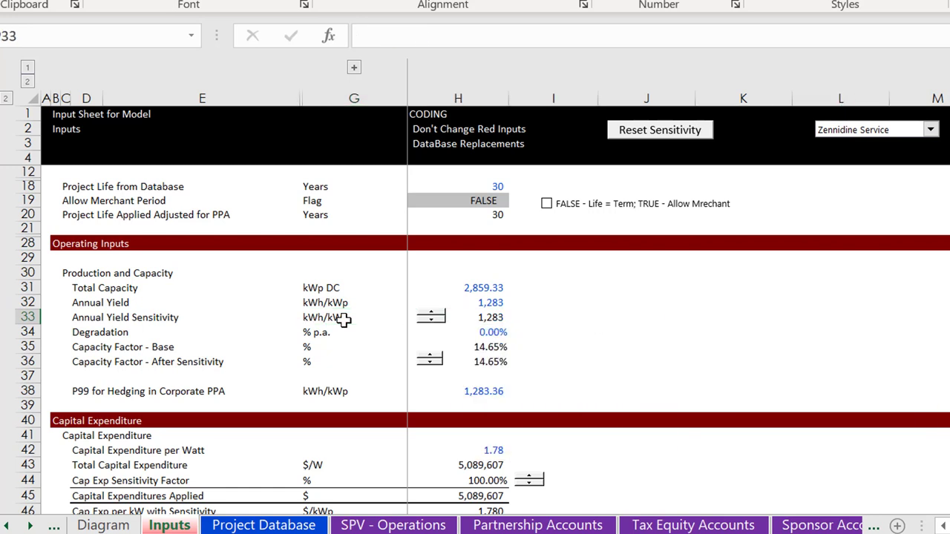
pyautogui.press('Right')
pyautogui.press('Right')
pyautogui.press('Right')
pyautogui.press('Left')
pyautogui.press('Left')
pyautogui.press('Left')
pyautogui.press('Left')
pyautogui.press('Left')
pyautogui.press('Left')
pyautogui.press('Left')
pyautogui.press('Left')
pyautogui.press('Left')
pyautogui.press('Left')
pyautogui.press('Left')
pyautogui.press('Left')
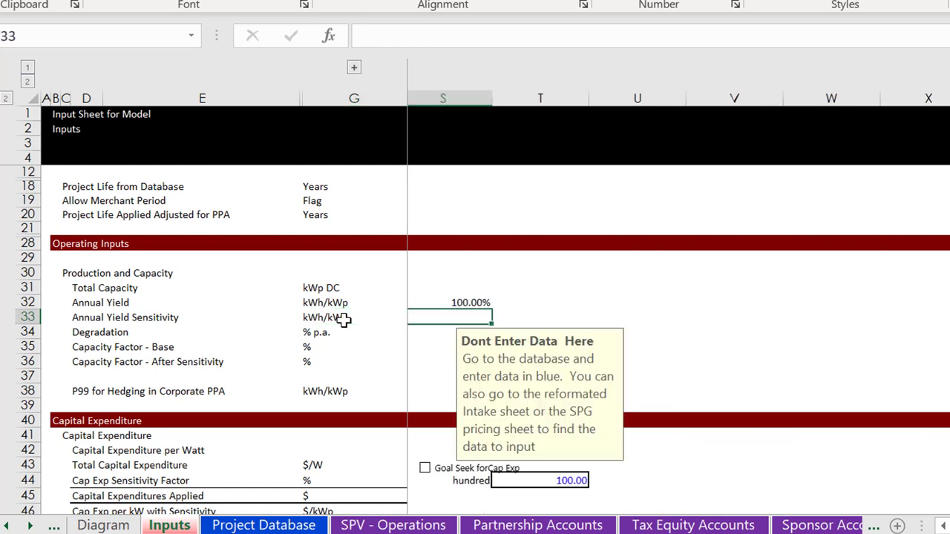
pyautogui.press('Left')
pyautogui.press('Up')
pyautogui.press('Right')
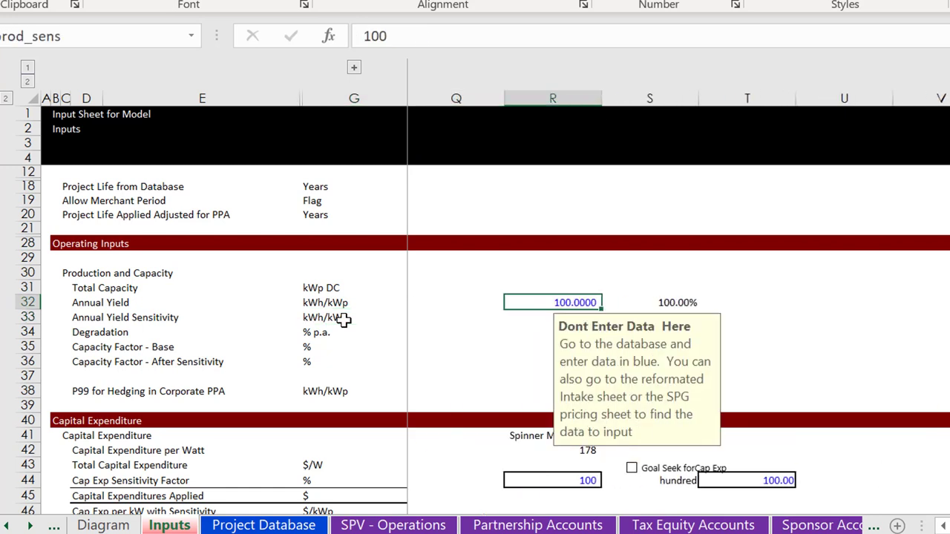
pyautogui.press('Right')
pyautogui.press('Left')
# - Return to the main input column and examine the Degradation and Capacity Factor formulas
pyautogui.press('Home')
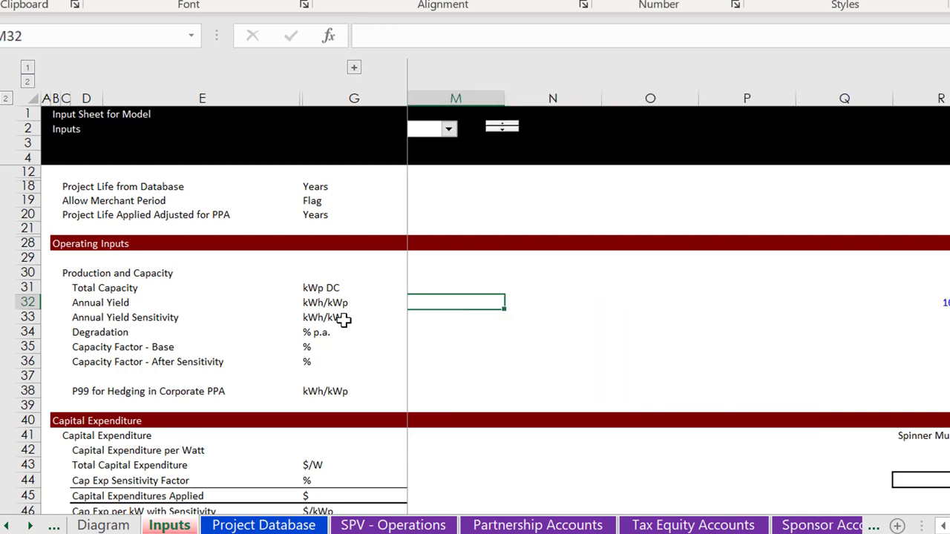
pyautogui.press('Down')
pyautogui.press('Right')
pyautogui.press('Right')
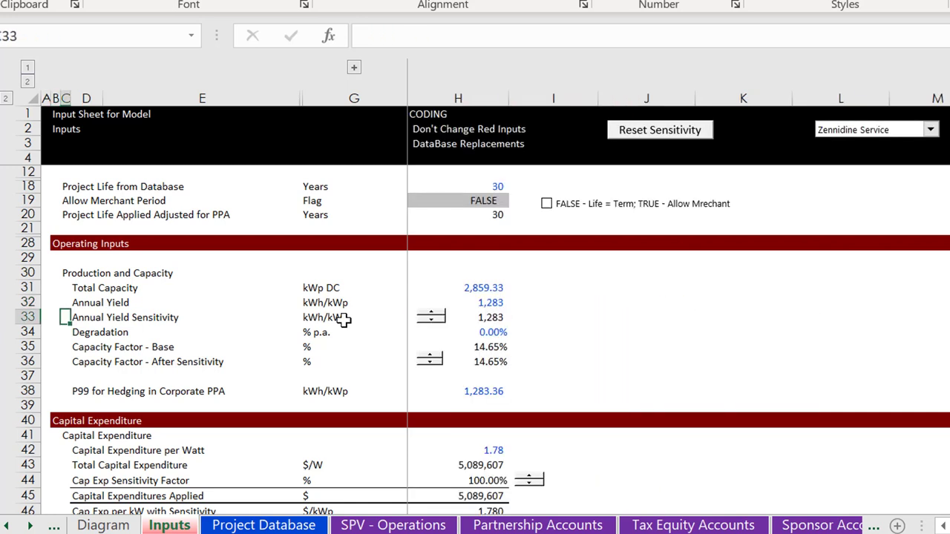
pyautogui.press('Right')
pyautogui.press('Right')
pyautogui.press('Right')
pyautogui.press('Down')
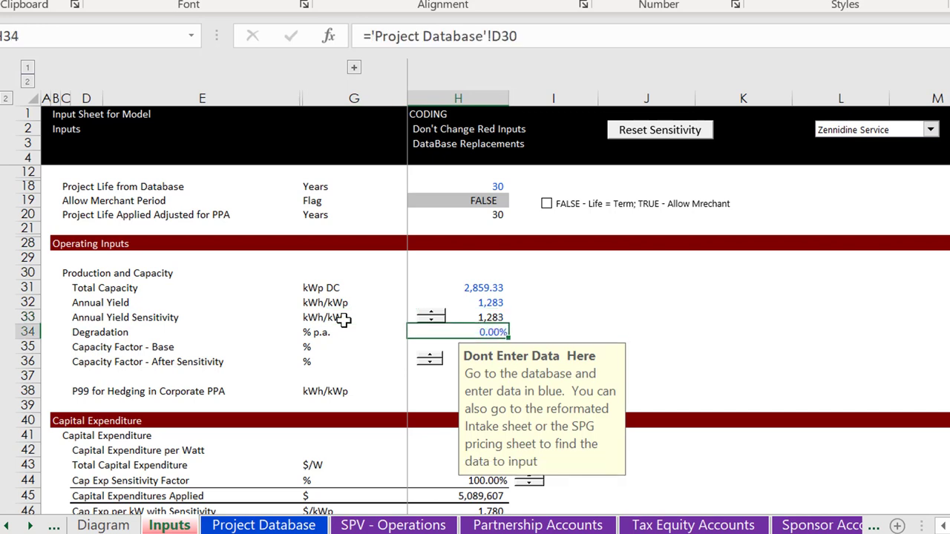
pyautogui.press('Down')
pyautogui.press('Down')
pyautogui.press('Down')
pyautogui.press('Up')
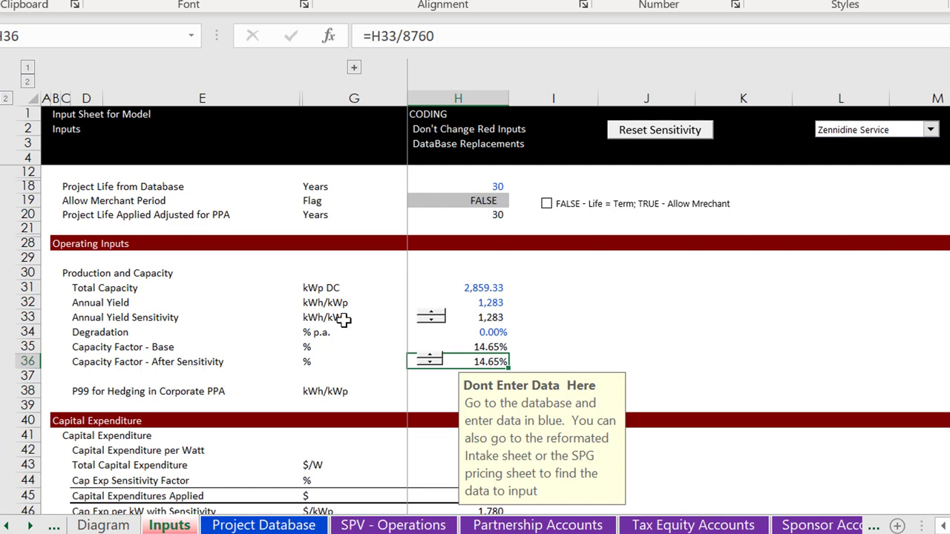
# - Trace the Capacity (kWp) driver on the SPV - Operations sheet through Inputs to the Project Database and return
pyautogui.hotkey('ctrl', 'pagedown')
pyautogui.hotkey('ctrl', 'pagedown')
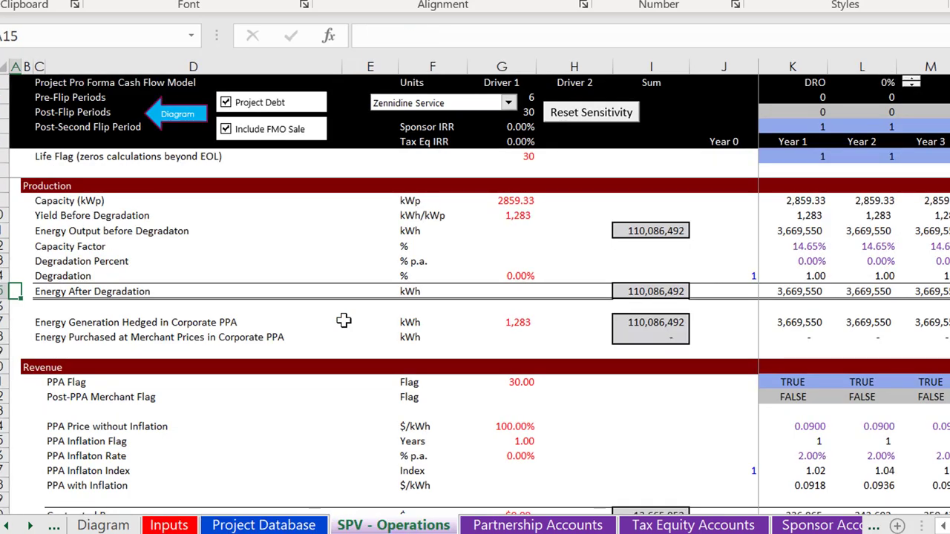
pyautogui.click(506, 205)
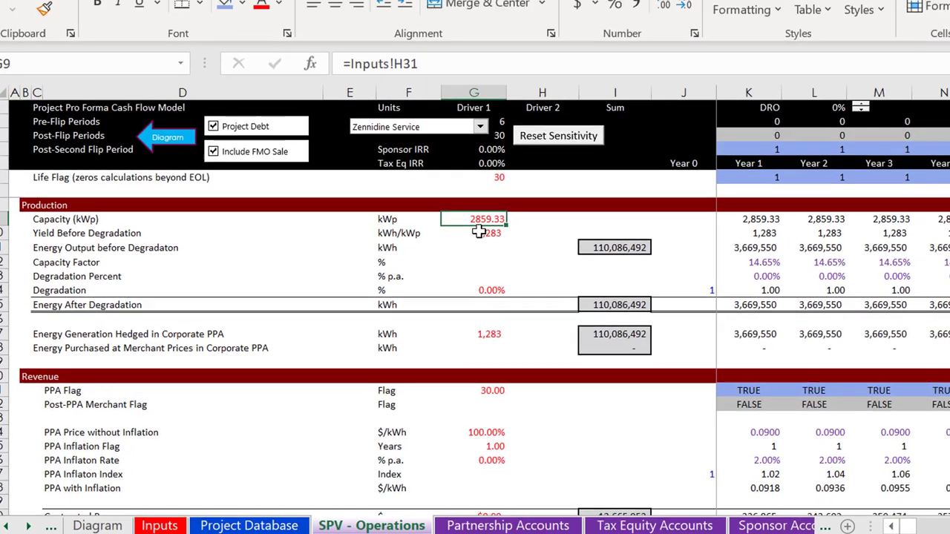
pyautogui.hotkey('ctrl', '[')
pyautogui.press('Down')
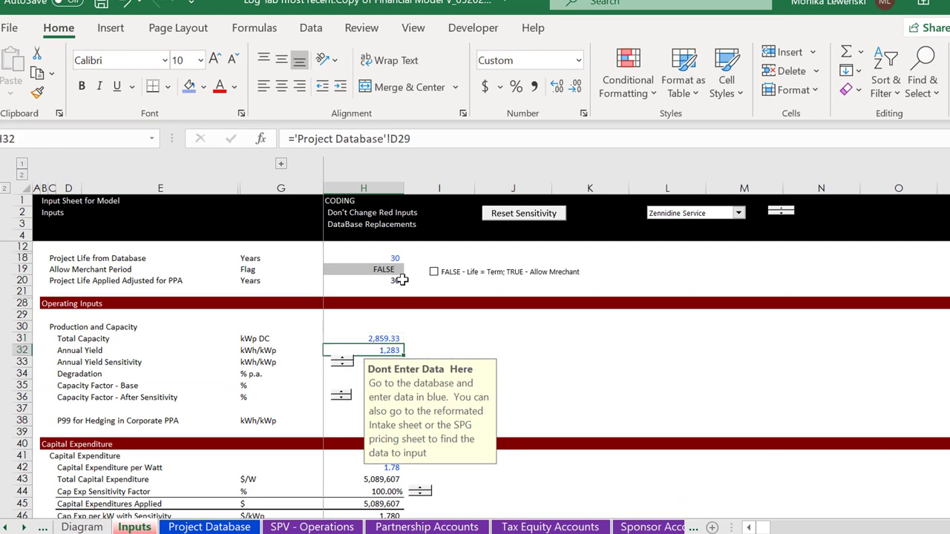
pyautogui.press('Up')
pyautogui.hotkey('ctrl', '[')
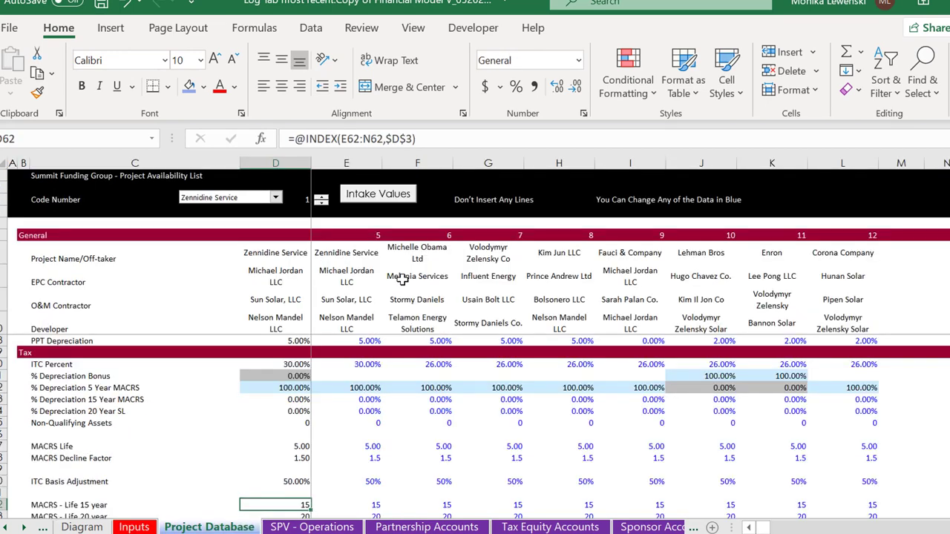
pyautogui.press('F5')
pyautogui.press('Return')
pyautogui.press('Down')
pyautogui.press('Down')
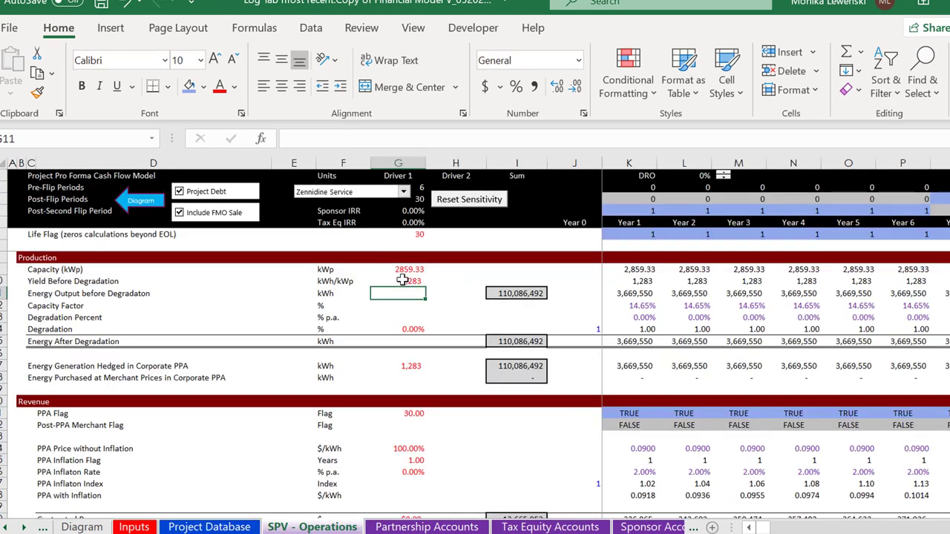
# - Trace the Yield Before Degradation driver back to the Annual Yield Sensitivity row on the Inputs sheet
pyautogui.press('Up')
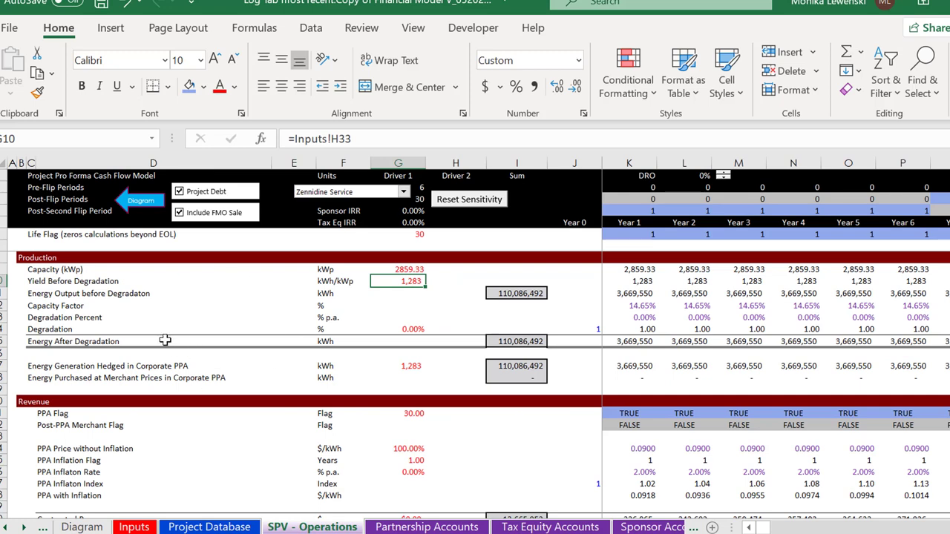
pyautogui.hotkey('ctrl', '[')
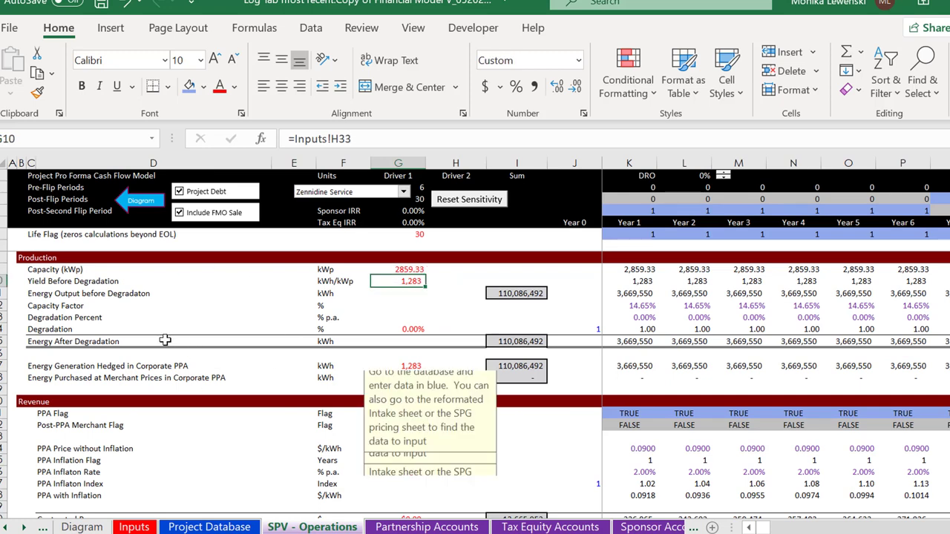
pyautogui.press('Left')
pyautogui.press('Left')
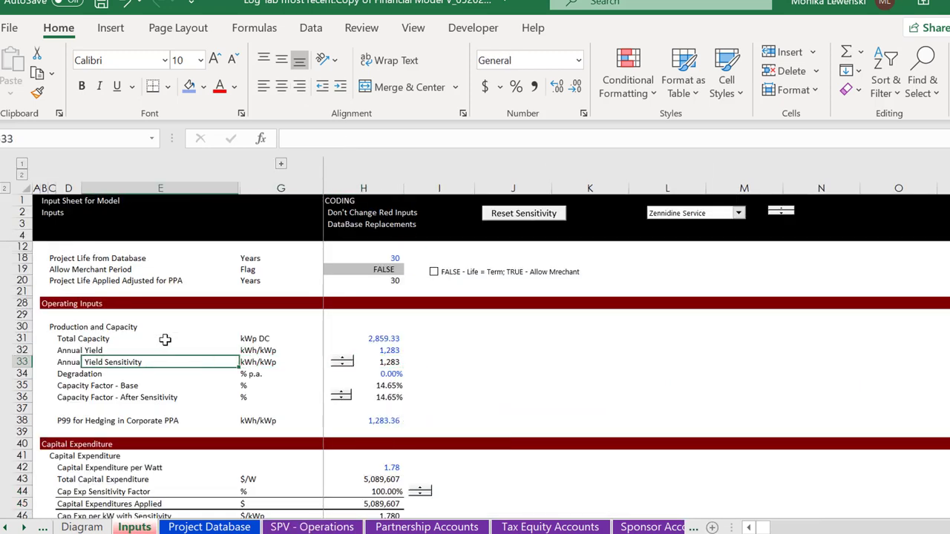
pyautogui.press('Left')
pyautogui.press('Right')
pyautogui.press('Right')
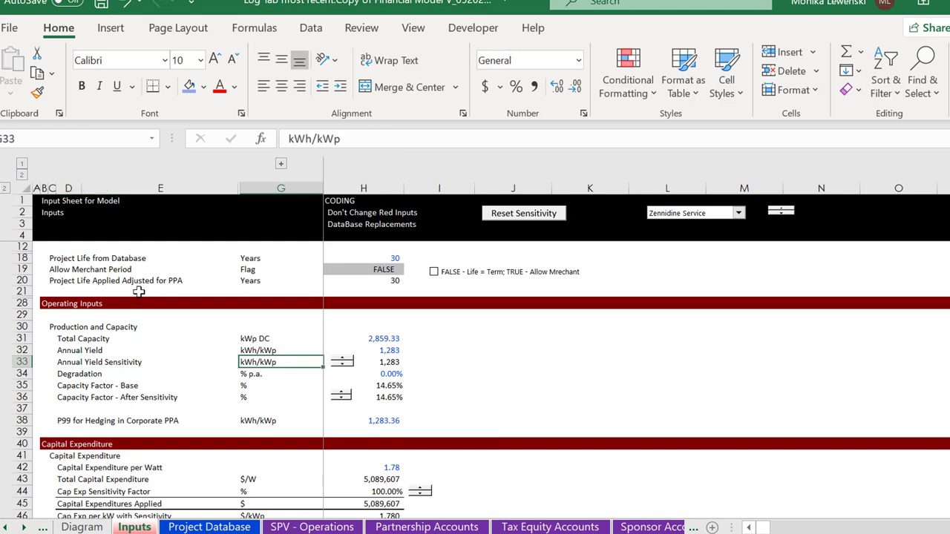
# - Raise the Annual Yield Sensitivity to 1,309 kWh/kWp as a test, and reset the sensitivities
pyautogui.click(342, 360)
pyautogui.click(342, 360)
pyautogui.click(342, 360)
pyautogui.click(342, 360)
pyautogui.click(343, 373)
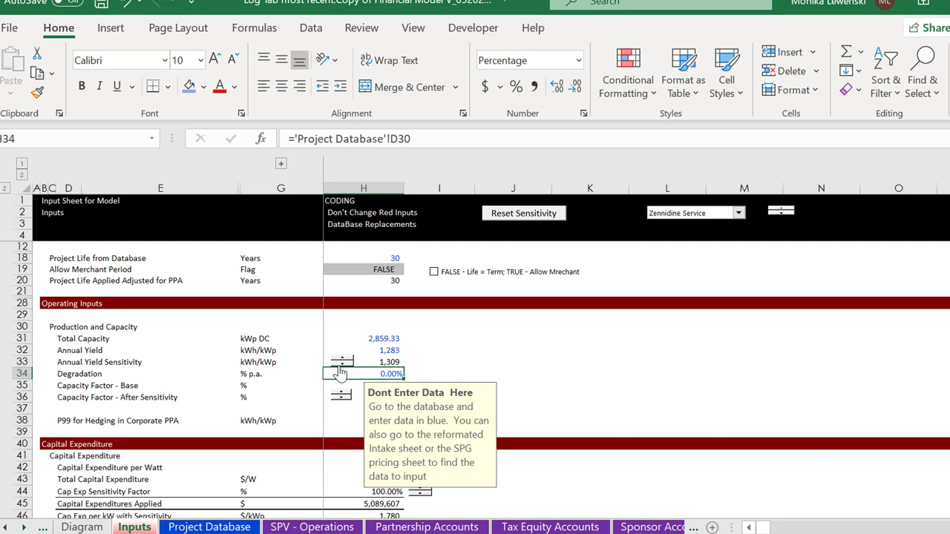
pyautogui.click(339, 364)
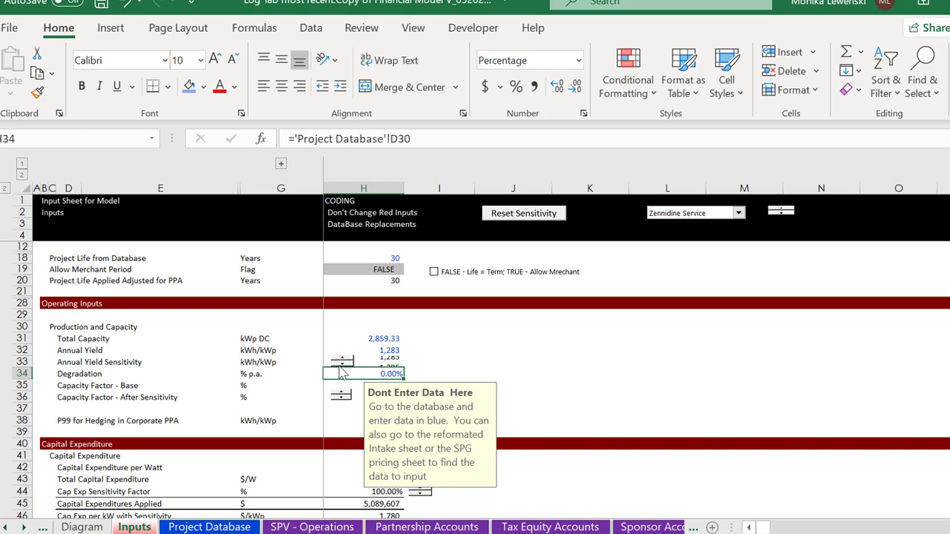
pyautogui.click(495, 216)
# - Look through the Inputs sheet from the operating inputs down to the transaction fee rows
pyautogui.press('Down')
pyautogui.press('Down')
pyautogui.press('Down')
pyautogui.press('Down')
pyautogui.press('Down')
pyautogui.press('Down')
pyautogui.press('Down')
pyautogui.press('Down')
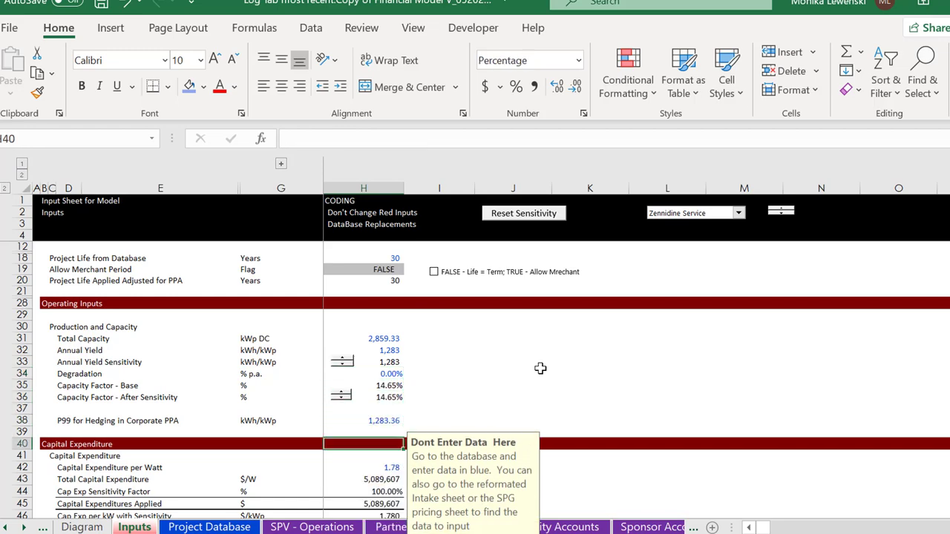
pyautogui.press('Down')
pyautogui.press('Down')
pyautogui.press('Down')
pyautogui.press('Down')
pyautogui.press('Down')
pyautogui.press('Down')
pyautogui.press('Down')
pyautogui.press('Down')
pyautogui.press('Down')
pyautogui.press('Down')
pyautogui.press('Down')
pyautogui.press('Down')
pyautogui.press('Down')
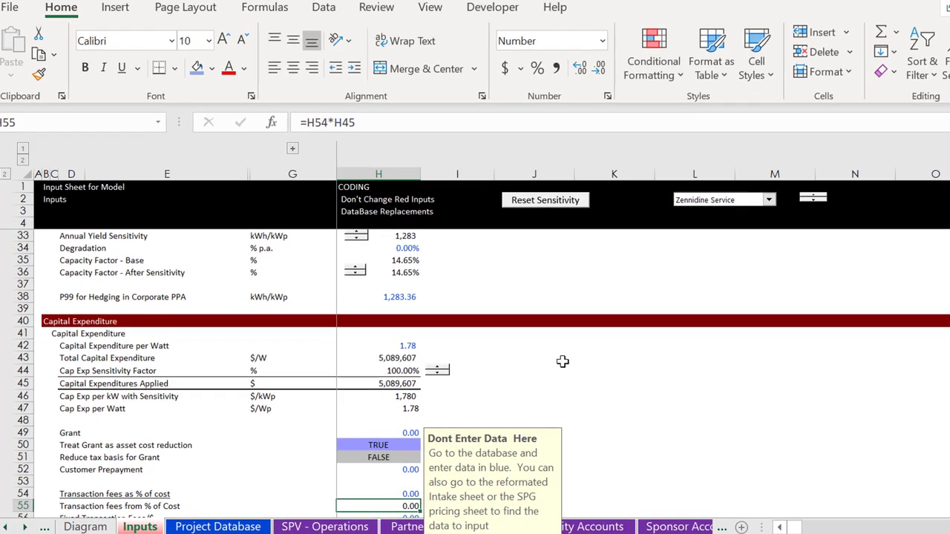
# - Examine the Capital Expenditure per Watt, Total Capital Expenditure and Cap Exp Sensitivity Factor rows
pyautogui.press('Up')
pyautogui.press('Up')
pyautogui.press('Up')
pyautogui.press('Up')
pyautogui.press('Up')
pyautogui.press('Up')
pyautogui.press('Up')
pyautogui.press('Up')
pyautogui.press('Up')
pyautogui.press('Up')
pyautogui.press('Up')
pyautogui.press('Up')
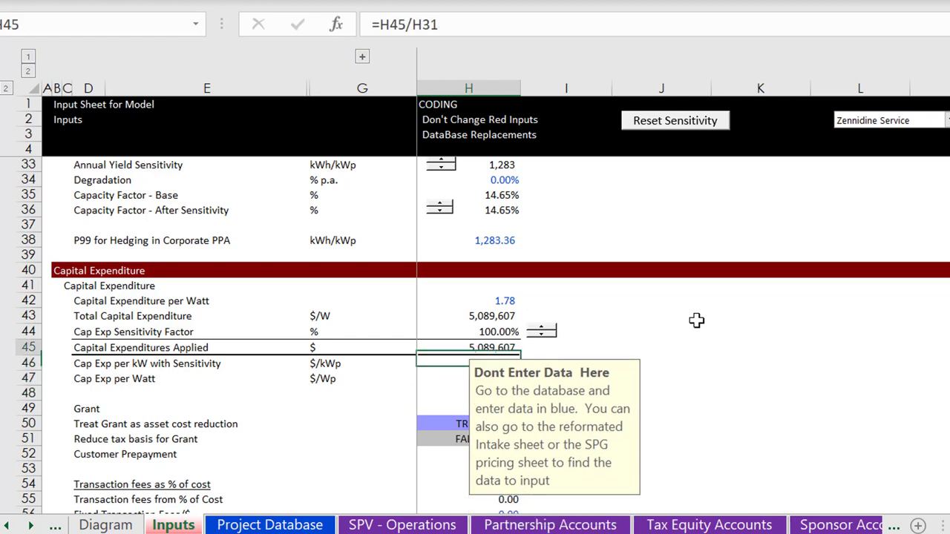
pyautogui.press('Up')
pyautogui.press('Left')
pyautogui.press('Left')
pyautogui.press('Left')
pyautogui.press('Left')
pyautogui.press('Right')
pyautogui.press('Right')
pyautogui.press('Right')
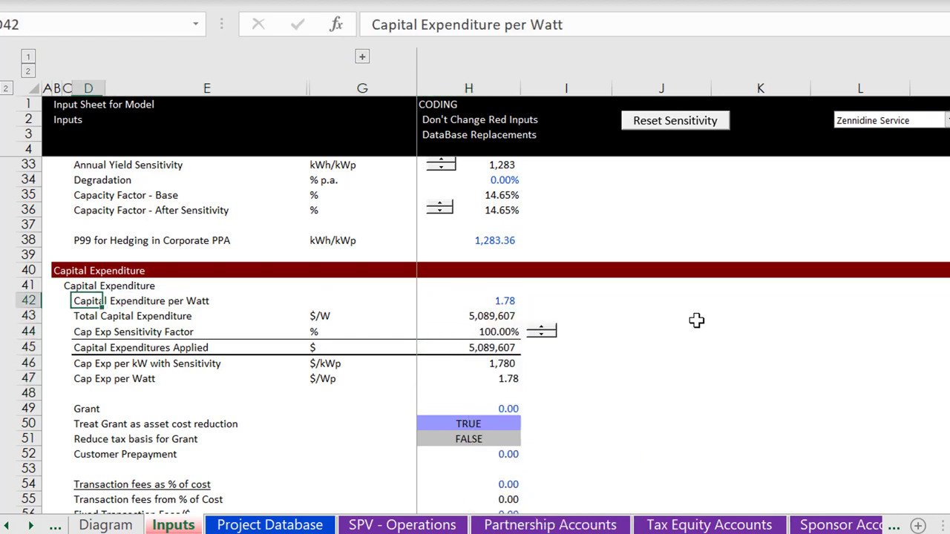
pyautogui.press('Right')
pyautogui.press('Down')
pyautogui.press('Down')
pyautogui.press('Down')
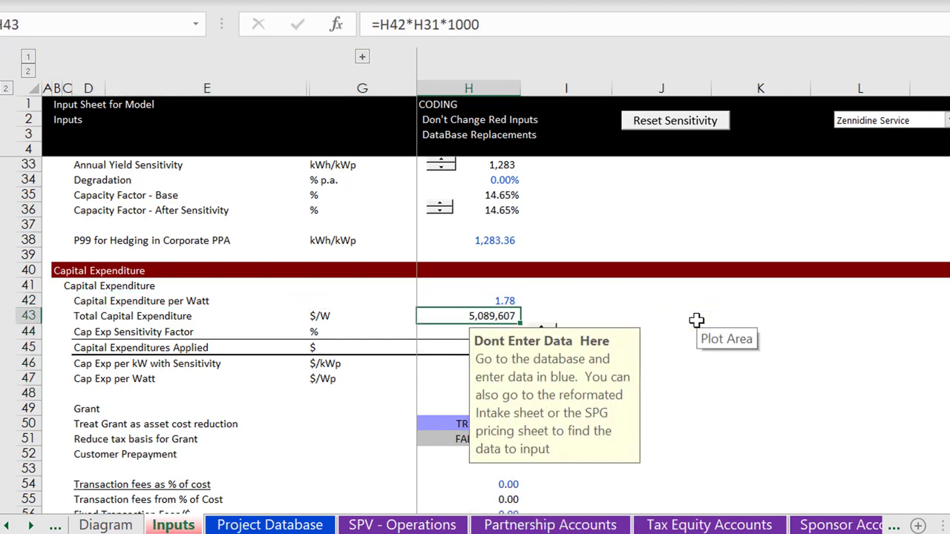
pyautogui.press('Up')
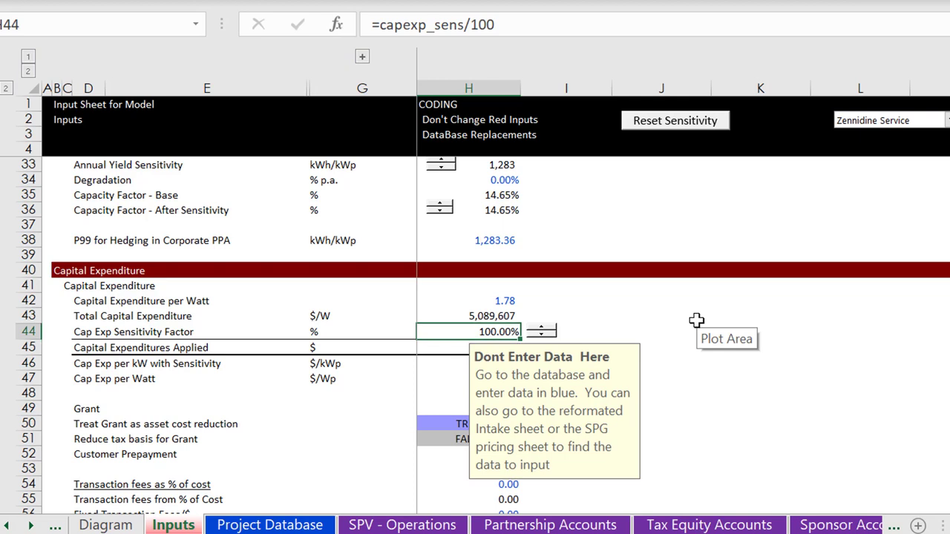
# - Test a Cap Exp Sensitivity Factor of 140%, check the cost per kW, and reset the sensitivities
pyautogui.click(541, 328)
pyautogui.click(541, 328)
pyautogui.click(541, 328)
pyautogui.click(541, 328)
pyautogui.click(655, 335)
pyautogui.press('Down')
pyautogui.press('Down')
pyautogui.press('Left')
pyautogui.press('Left')
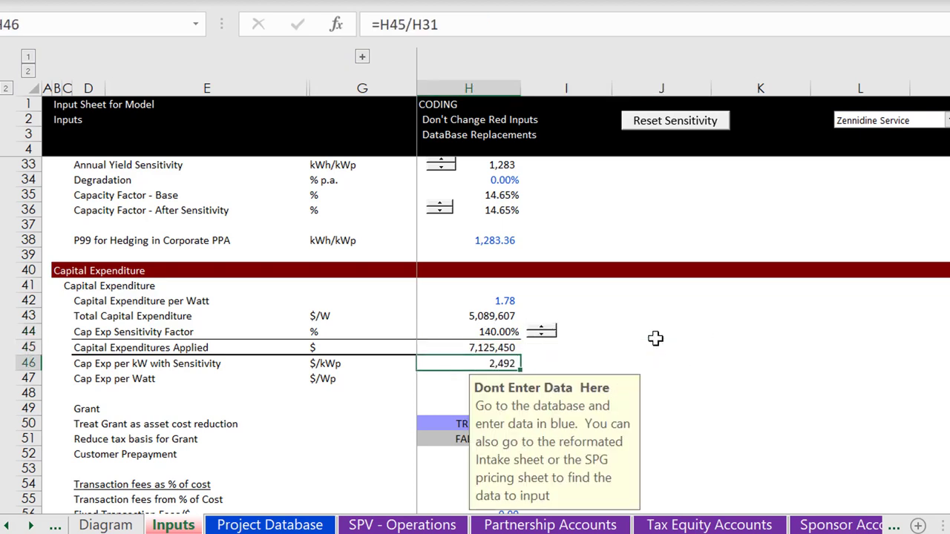
pyautogui.press('Left')
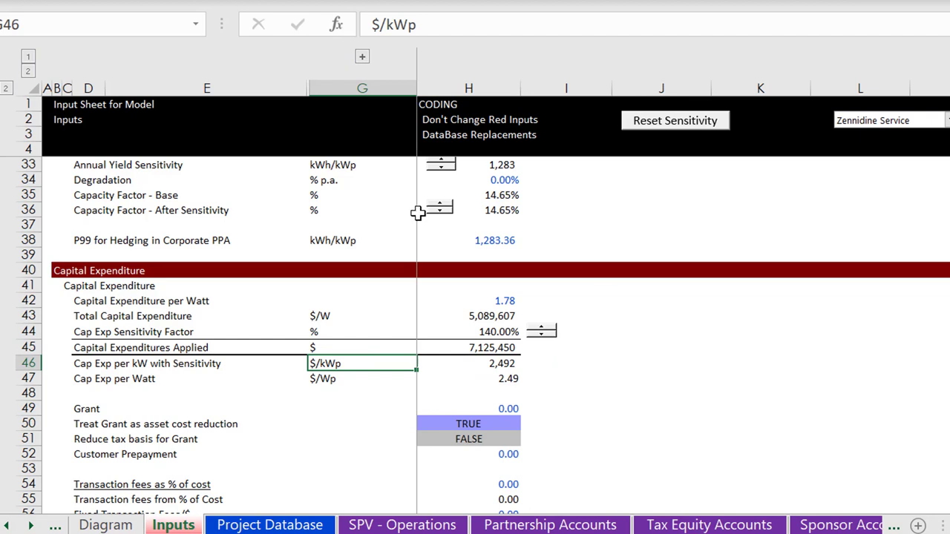
pyautogui.click(654, 123)
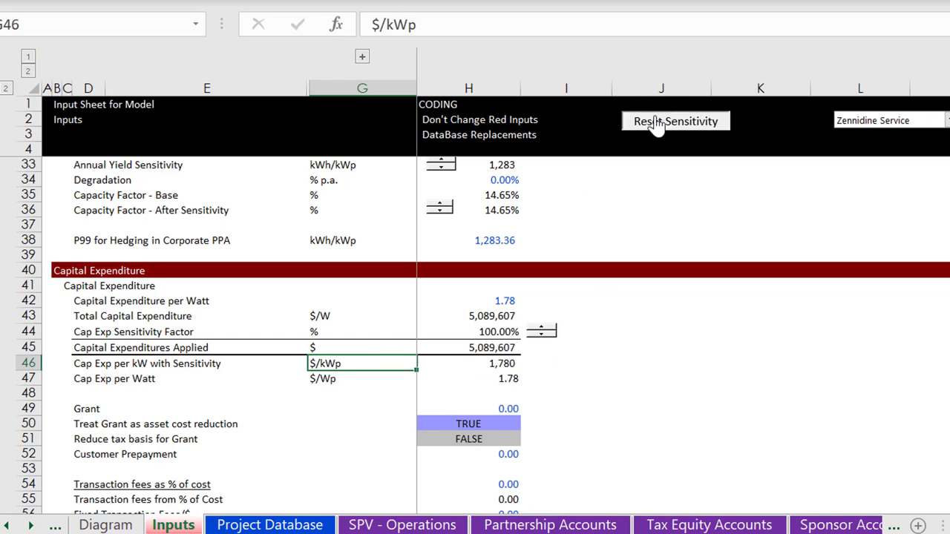
# - Switch the selected project on the Inputs sheet to Volodymyr Zelensky Co
pyautogui.click(802, 195)
pyautogui.click(947, 123)
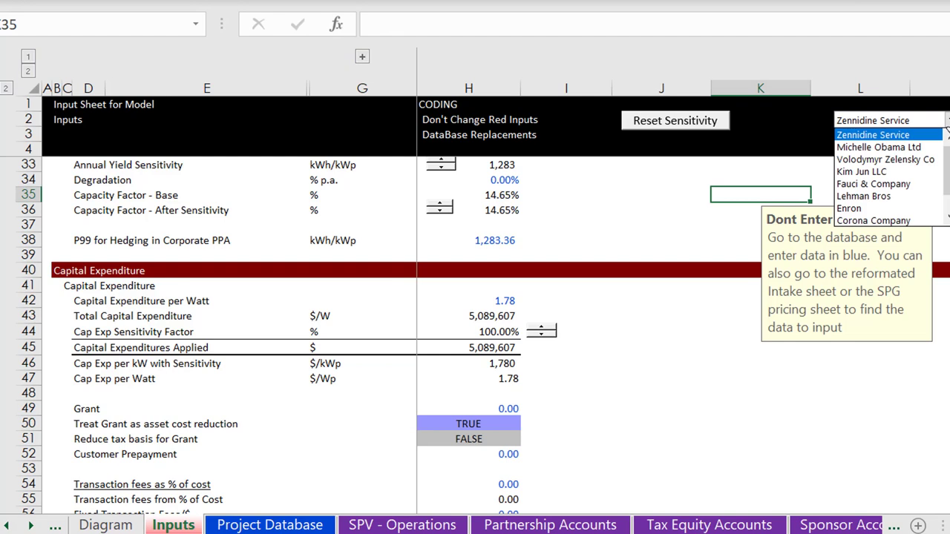
pyautogui.press('Down')
pyautogui.press('Down')
pyautogui.press('Return')
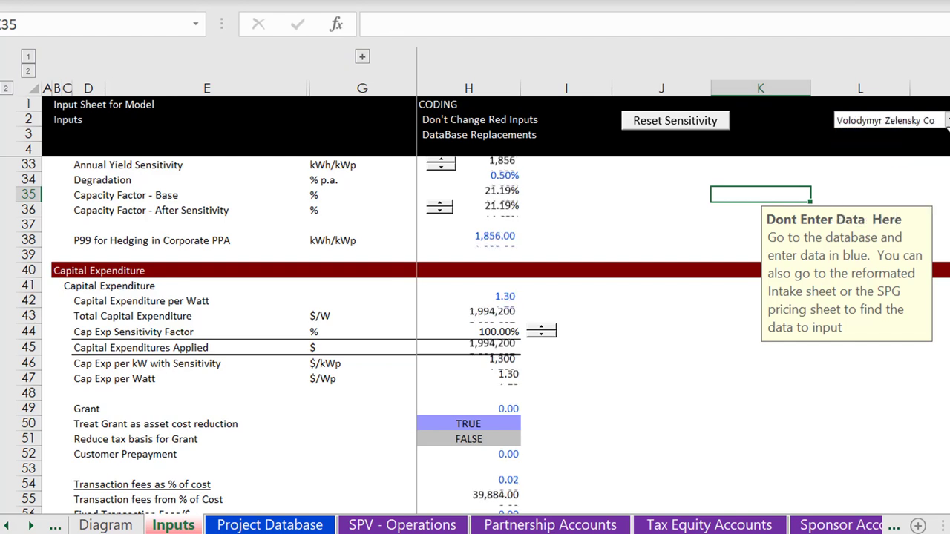
pyautogui.click(582, 369)
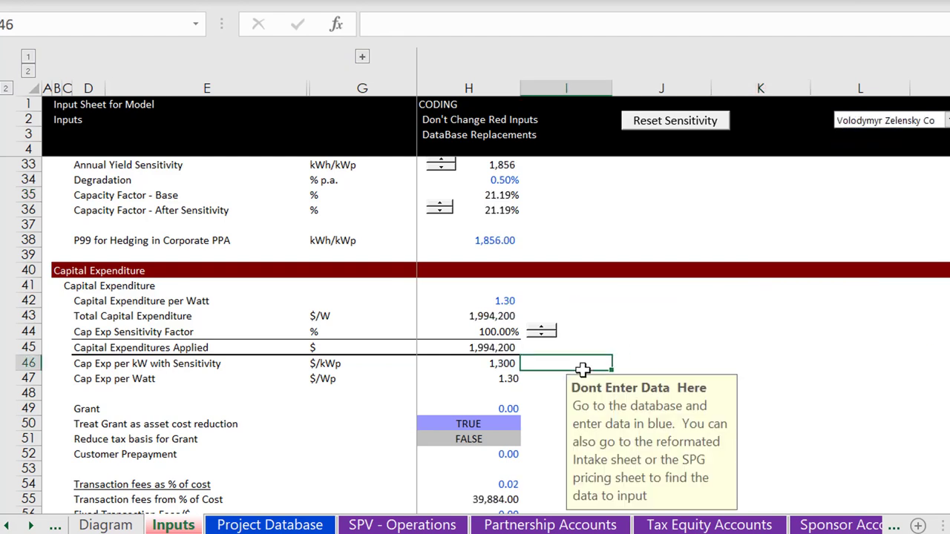
# - Examine the selected project's capital expenditure values from cost per Watt down to cost per kW with sensitivity
pyautogui.press('Left')
pyautogui.press('Left')
pyautogui.press('Up')
pyautogui.press('Up')
pyautogui.press('Up')
pyautogui.press('Up')
pyautogui.press('Right')
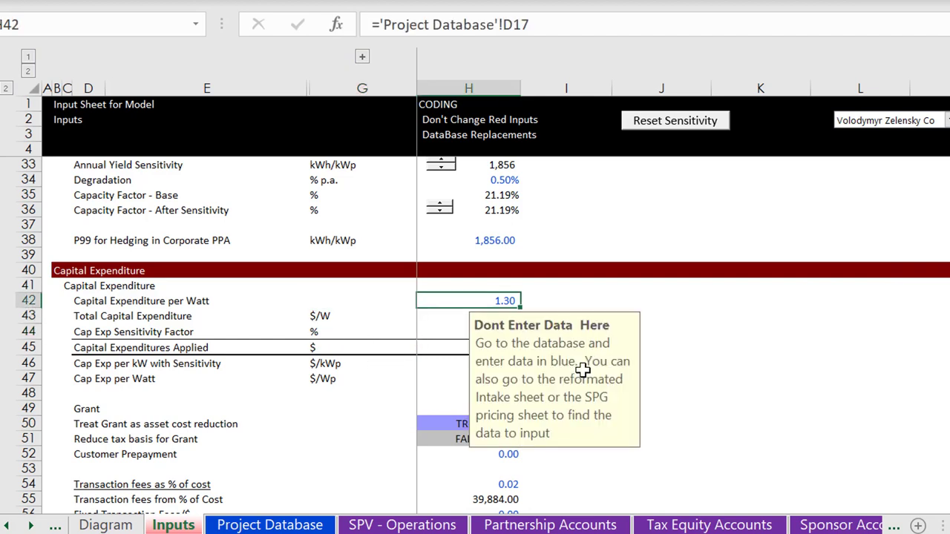
pyautogui.press('Down')
pyautogui.press('Down')
pyautogui.press('Down')
pyautogui.press('Down')
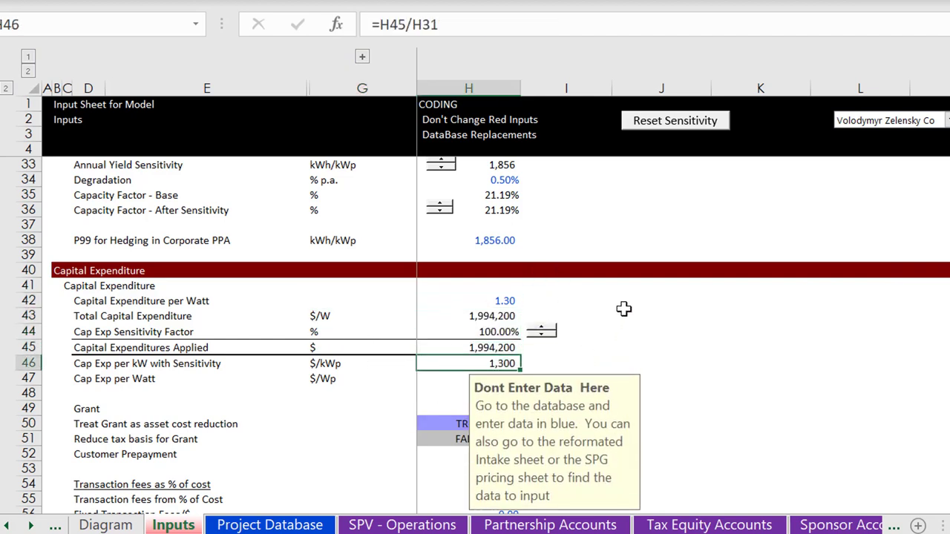
# - Examine the transaction cost rows and the PPA price, inflation and escalation inputs under PPA and Merchant Assumptions
pyautogui.click(644, 379)
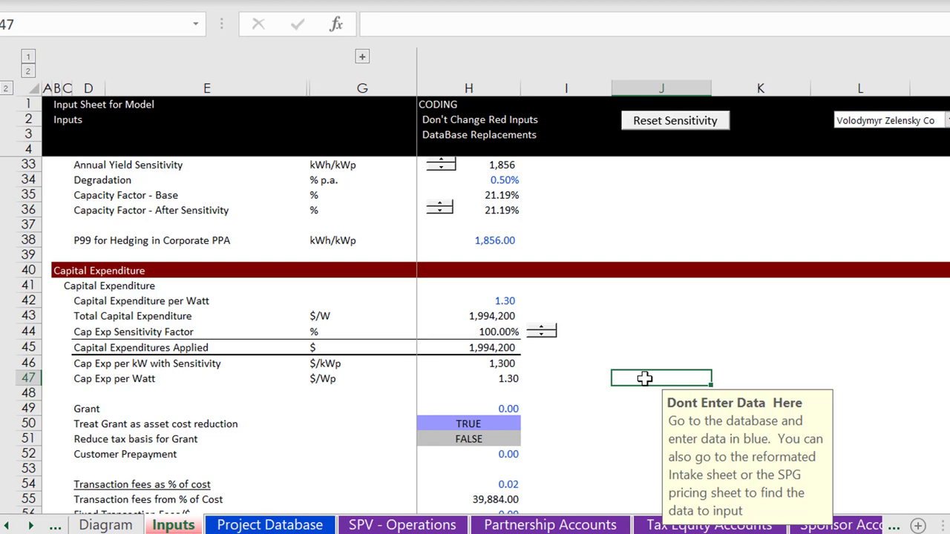
pyautogui.press('Down')
pyautogui.press('Down')
pyautogui.press('Down')
pyautogui.press('Down')
pyautogui.press('Down')
pyautogui.press('Down')
pyautogui.press('Down')
pyautogui.press('Down')
pyautogui.press('Down')
pyautogui.press('Down')
pyautogui.press('Down')
pyautogui.press('Down')
pyautogui.press('Down')
pyautogui.press('Down')
pyautogui.press('Down')
pyautogui.press('Down')
pyautogui.press('Down')
pyautogui.press('Down')
pyautogui.press('Down')
pyautogui.press('Down')
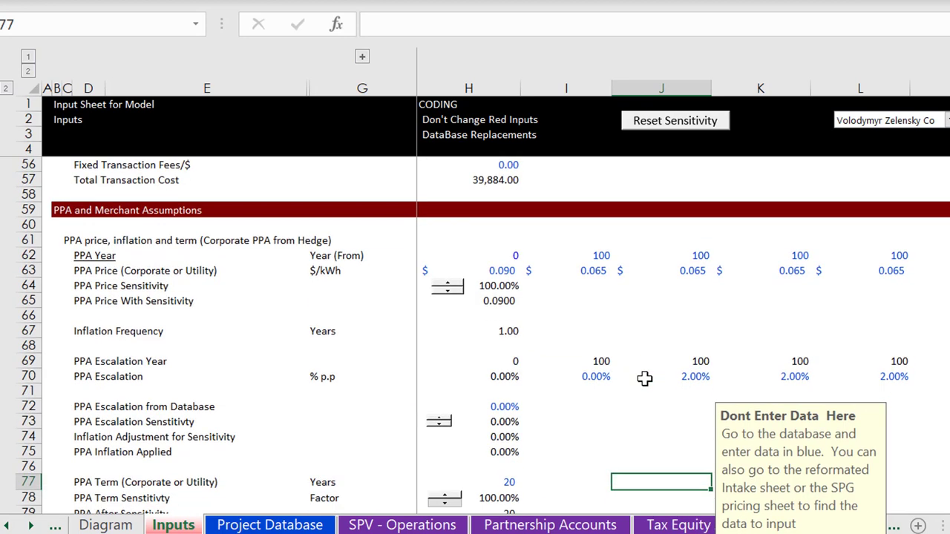
pyautogui.press('Left')
pyautogui.press('Left')
pyautogui.press('Left')
pyautogui.press('Left')
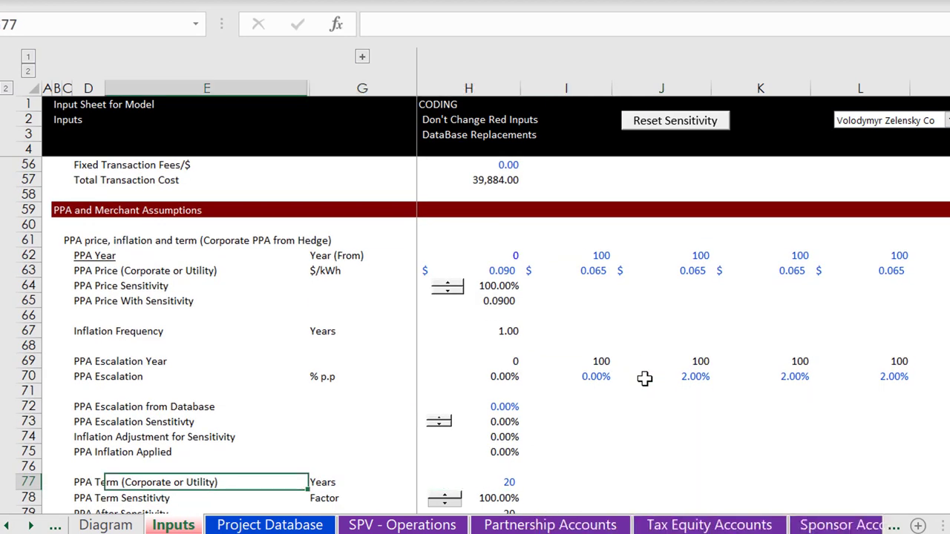
# - Examine the PPA term and post-PPA merchant inputs, continuing through the Renewable Energy Credits, O&M, property tax and lease rows
pyautogui.press('Right')
pyautogui.press('Right')
pyautogui.press('Down')
pyautogui.press('Down')
pyautogui.press('Down')
pyautogui.press('Down')
pyautogui.press('Down')
pyautogui.press('Down')
pyautogui.press('Down')
pyautogui.press('Down')
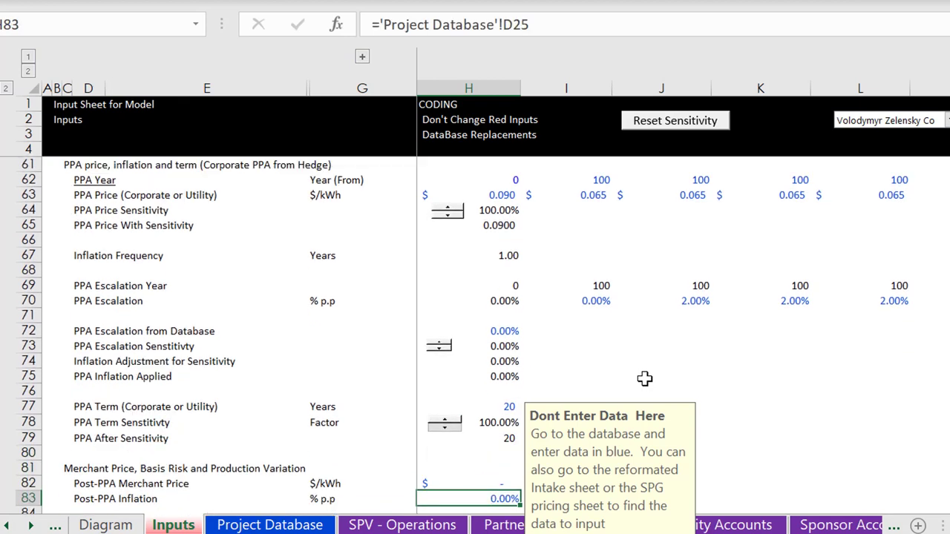
pyautogui.press('Down')
pyautogui.press('Down')
pyautogui.press('pagedown')
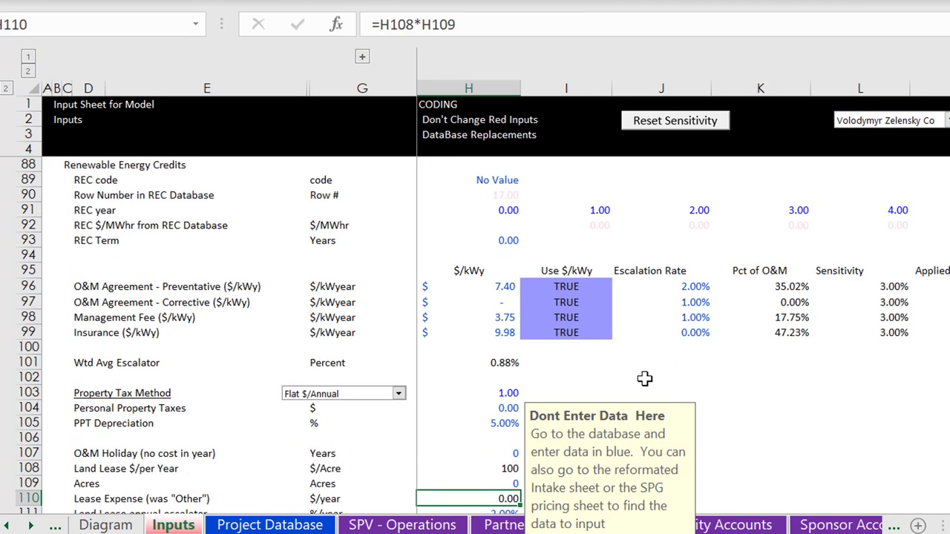
# - Return to the Operating Inputs section and examine its Production and Capacity rows around Annual Yield Sensitivity
pyautogui.press('pageup')
pyautogui.press('pageup')
pyautogui.press('pageup')
pyautogui.press('pageup')
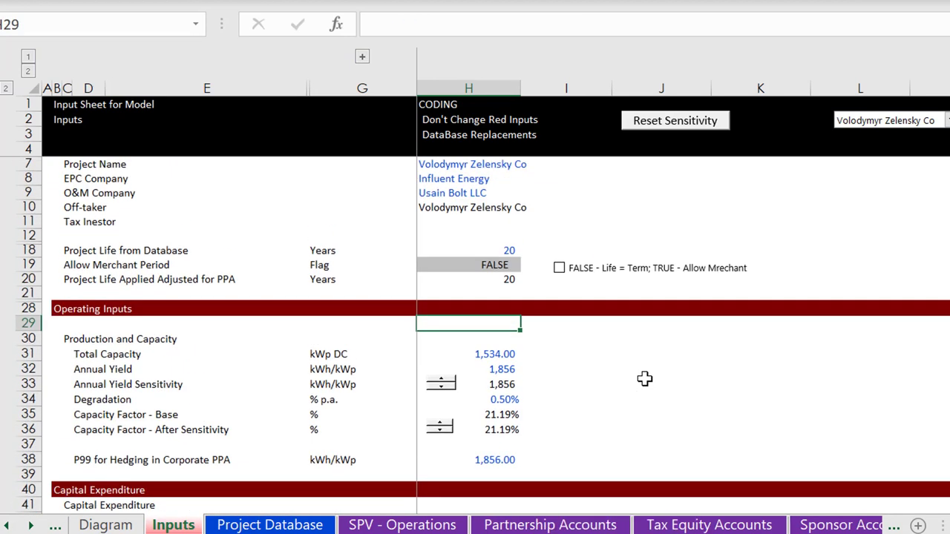
pyautogui.press('Down')
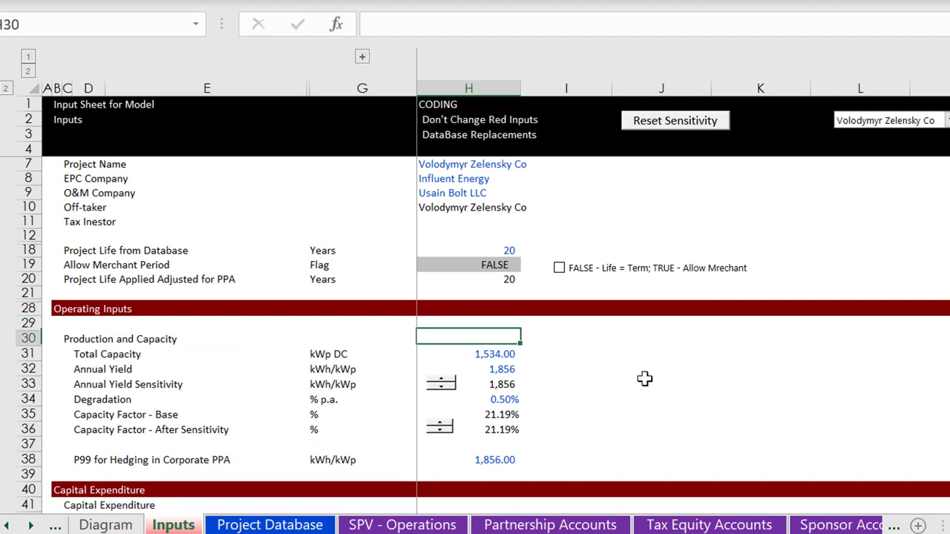
pyautogui.press('Down')
pyautogui.press('Down')
pyautogui.press('Down')
pyautogui.press('Left')
pyautogui.press('Left')
pyautogui.press('Left')
pyautogui.press('Left')
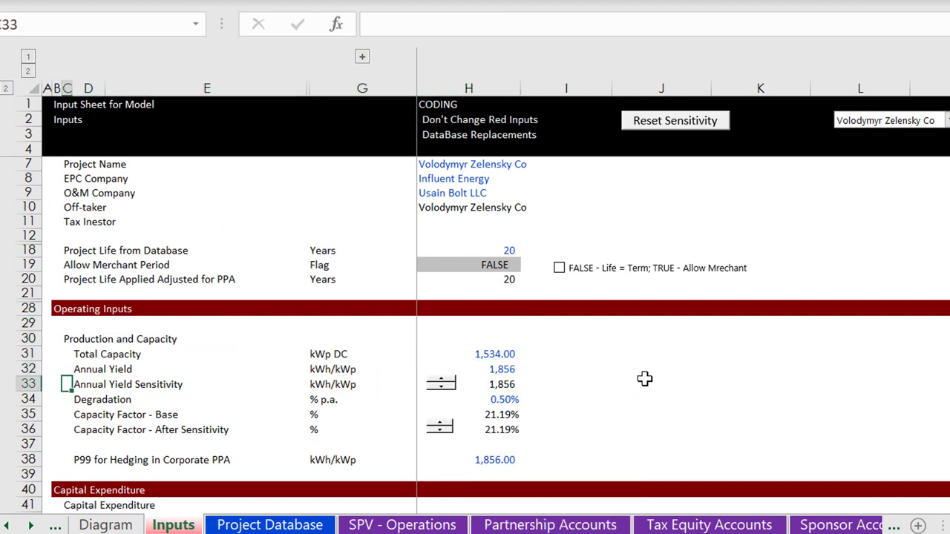
pyautogui.press('Right')
pyautogui.press('Right')
pyautogui.press('Right')
pyautogui.press('Right')
# - Examine the rows from Degradation through Capital Expenditure and Grant down to Transaction fees as % of cost
pyautogui.press('Down')
pyautogui.press('Down')
pyautogui.press('Down')
pyautogui.press('Down')
pyautogui.press('Down')
pyautogui.press('Down')
pyautogui.press('Down')
pyautogui.press('Down')
pyautogui.press('Down')
pyautogui.press('Down')
pyautogui.press('Down')
pyautogui.press('Down')
pyautogui.press('Down')
pyautogui.press('Down')
pyautogui.press('Down')
pyautogui.press('Down')
pyautogui.press('Down')
pyautogui.press('Down')
pyautogui.press('Down')
pyautogui.press('Down')
pyautogui.press('Down')
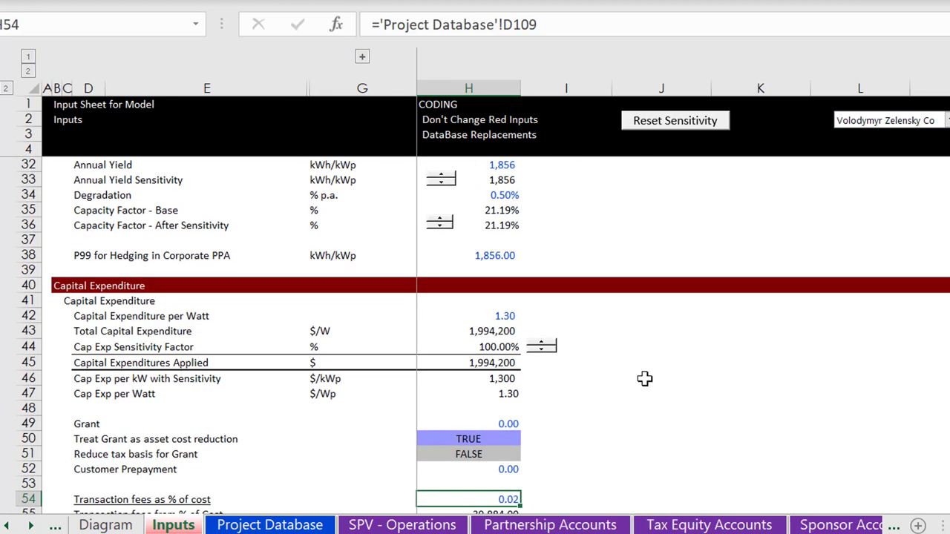
# - Go back up and review the project details, project life and operating inputs above the Capital Expenditure heading
pyautogui.press('pageup')
pyautogui.press('Down')
pyautogui.press('Down')
pyautogui.press('Down')
pyautogui.press('Down')
pyautogui.press('Down')
pyautogui.press('Down')
pyautogui.press('Down')
pyautogui.press('Down')
pyautogui.press('Down')
pyautogui.press('Down')
pyautogui.press('Down')
pyautogui.press('Down')
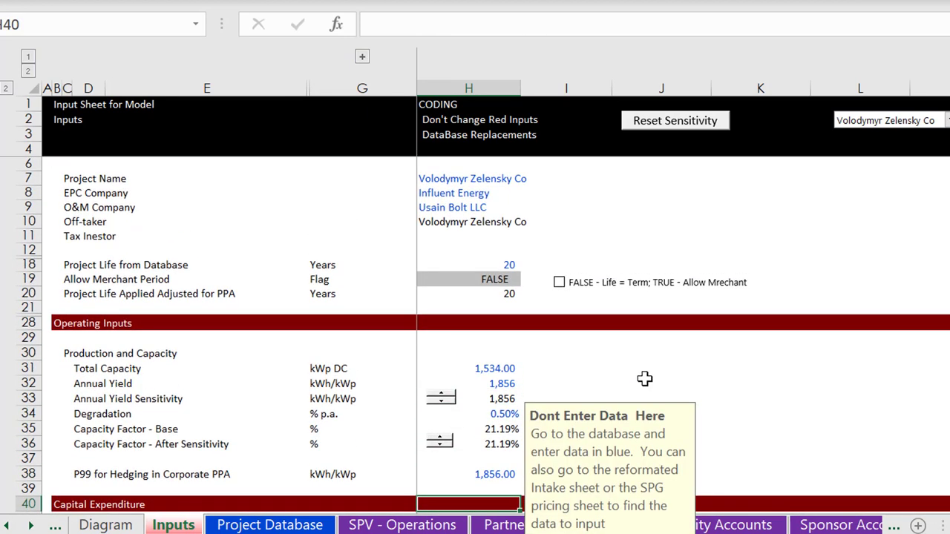
pyautogui.press('Up')
pyautogui.press('Up')
pyautogui.press('Up')
# - Examine the Capital Expenditure block down to Customer Prepayment, and check the Cap Exp Sensitivity Factor formula
pyautogui.press('Down')
pyautogui.press('Down')
pyautogui.press('Down')
pyautogui.press('Down')
pyautogui.press('Down')
pyautogui.press('Down')
pyautogui.press('Down')
pyautogui.press('Down')
pyautogui.press('Down')
pyautogui.press('Down')
pyautogui.press('Down')
pyautogui.press('Down')
pyautogui.press('Down')
pyautogui.press('Down')
pyautogui.press('Down')
pyautogui.press('Down')
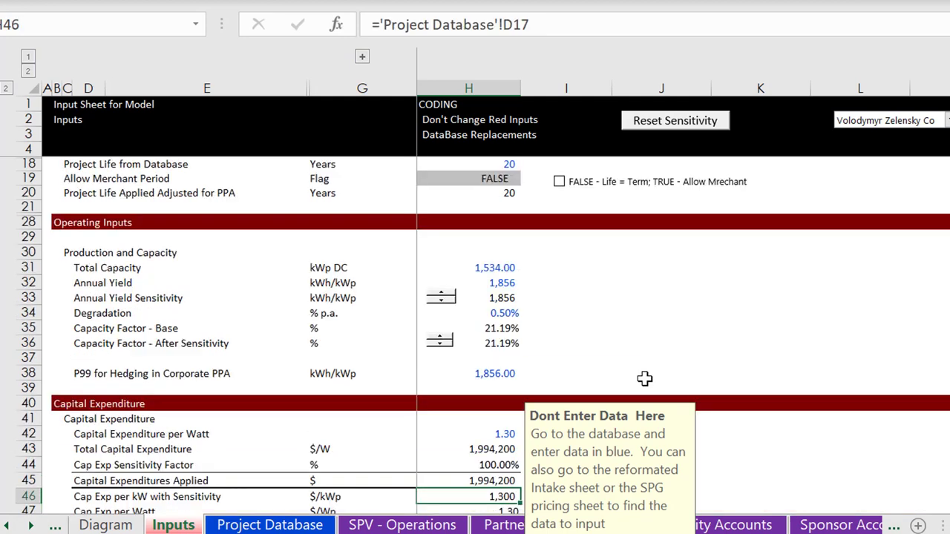
pyautogui.press('Down')
pyautogui.press('Up')
pyautogui.press('Up')
pyautogui.press('Up')
pyautogui.press('Up')
pyautogui.press('Up')
pyautogui.press('Up')
pyautogui.press('Up')
pyautogui.press('Up')
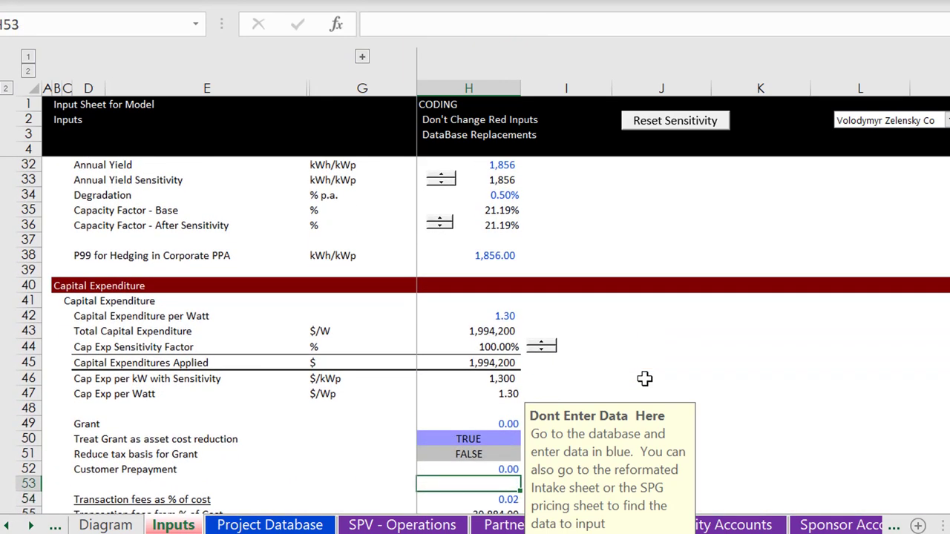
pyautogui.press('Up')
pyautogui.press('Up')
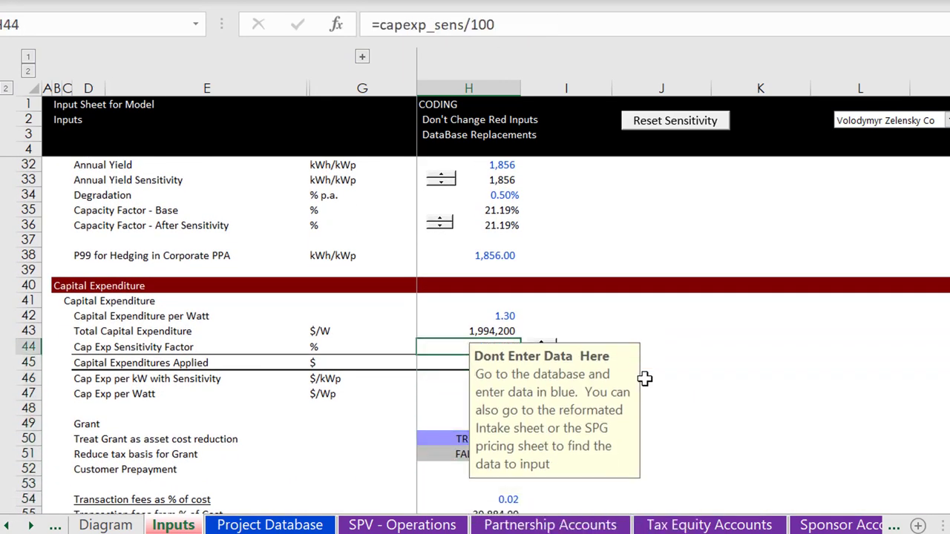
# - Examine the rows from Capital Expenditures Applied through the grant and transaction costs to PPA Year
pyautogui.press('Down')
pyautogui.press('Down')
pyautogui.press('Down')
pyautogui.press('Down')
pyautogui.press('Down')
pyautogui.press('Down')
pyautogui.press('Down')
pyautogui.press('Down')
pyautogui.press('Down')
pyautogui.press('Down')
pyautogui.press('Down')
pyautogui.press('Down')
pyautogui.press('Down')
pyautogui.press('Down')
pyautogui.press('Down')
pyautogui.press('Down')
pyautogui.press('Down')
pyautogui.press('Down')
pyautogui.press('Down')
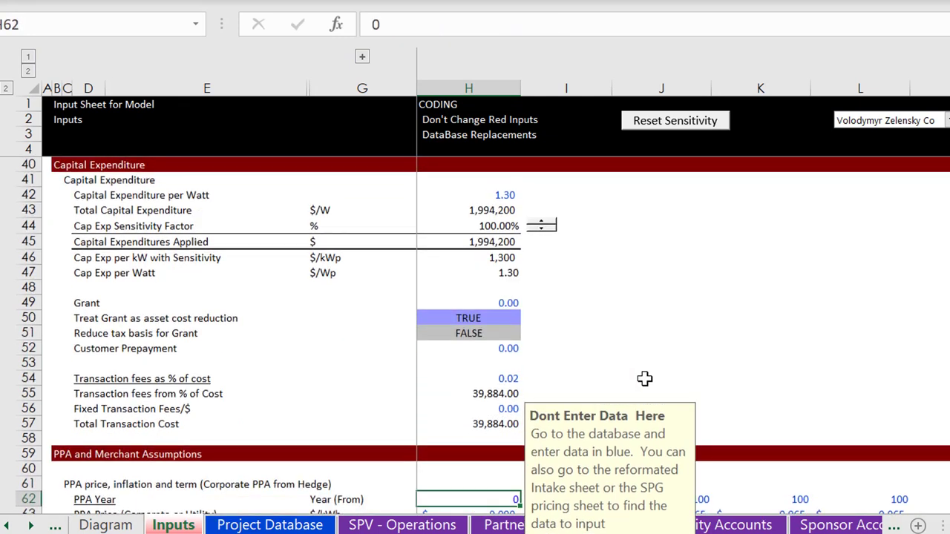
# - Look back over the transaction cost, grant and capital expenditure rows up to the Capital Expenditure heading
pyautogui.press('Up')
pyautogui.press('Up')
pyautogui.press('Up')
pyautogui.press('Up')
pyautogui.press('Up')
pyautogui.press('Up')
pyautogui.press('Up')
pyautogui.press('Up')
pyautogui.press('Up')
pyautogui.press('Up')
pyautogui.press('Up')
pyautogui.press('Up')
pyautogui.press('Up')
pyautogui.press('Up')
pyautogui.press('Up')
pyautogui.press('Up')
pyautogui.press('Up')
pyautogui.press('Up')
pyautogui.press('Up')
pyautogui.press('Up')
pyautogui.press('Up')
pyautogui.press('Up')
pyautogui.press('Up')
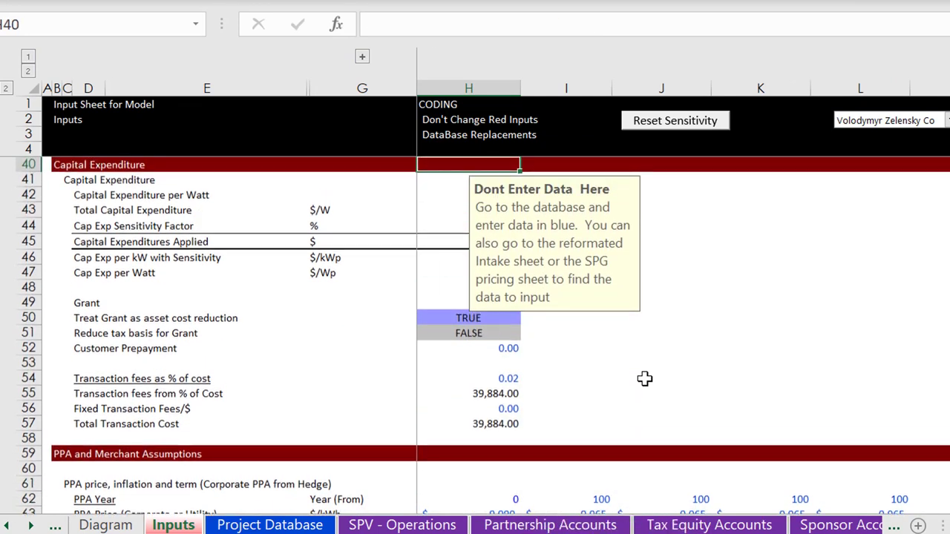
# - Examine the Capital Expenditure rows from Capital Expenditure per Watt through the grant settings to the transaction fee formulas
pyautogui.press('Down')
pyautogui.press('Down')
pyautogui.press('Down')
pyautogui.press('Down')
pyautogui.press('Down')
pyautogui.press('Down')
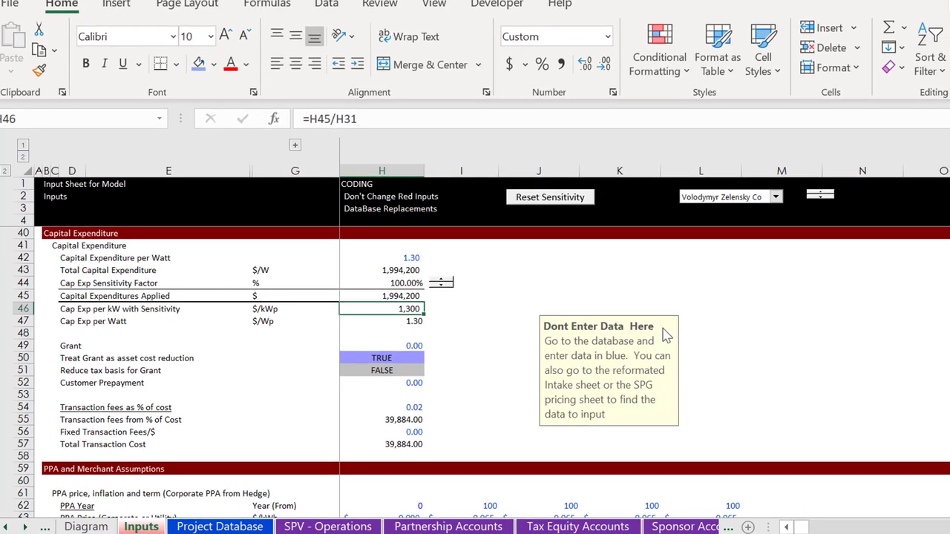
pyautogui.press('Down')
pyautogui.press('Down')
pyautogui.press('Down')
pyautogui.press('Down')
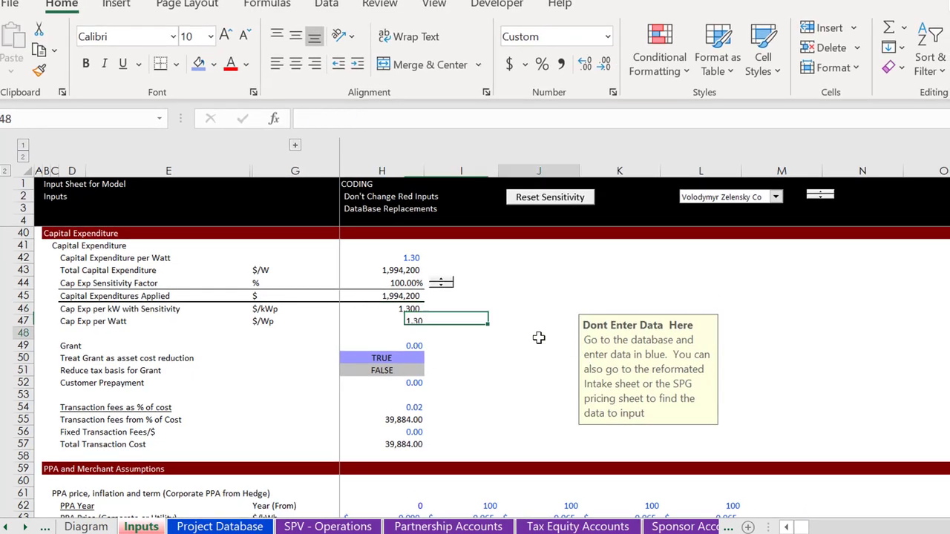
pyautogui.press('Down')
pyautogui.press('Down')
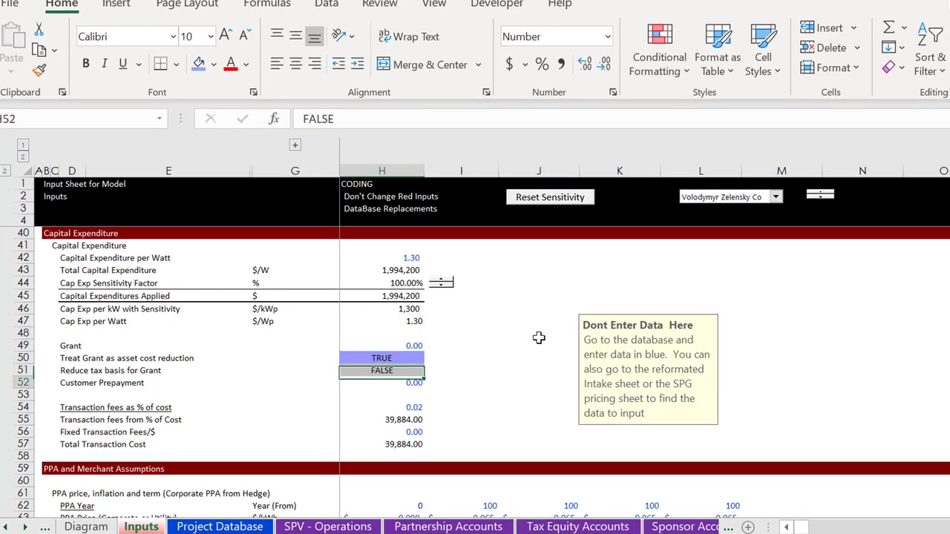
pyautogui.press('Down')
pyautogui.press('Down')
pyautogui.press('Down')
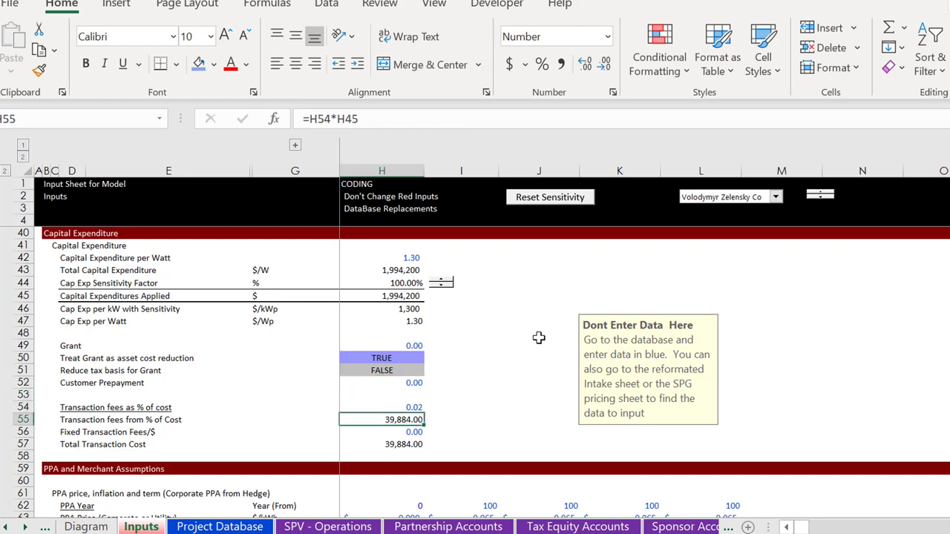
# - Format the Transaction fees as % of cost value as a percentage with two decimals
pyautogui.press('Up')
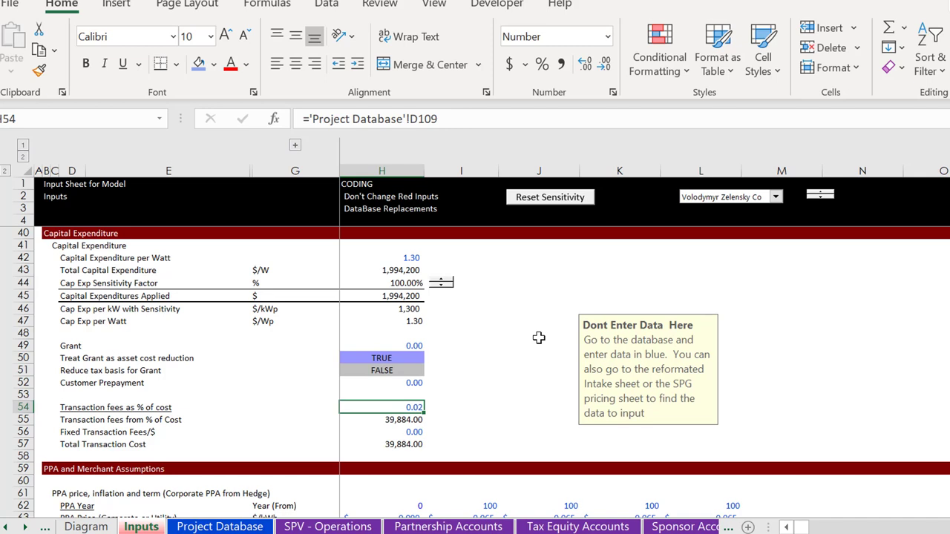
pyautogui.hotkey('ctrl', 'shift', '5')
pyautogui.press('Up')
pyautogui.press('Down')
pyautogui.press('Down')
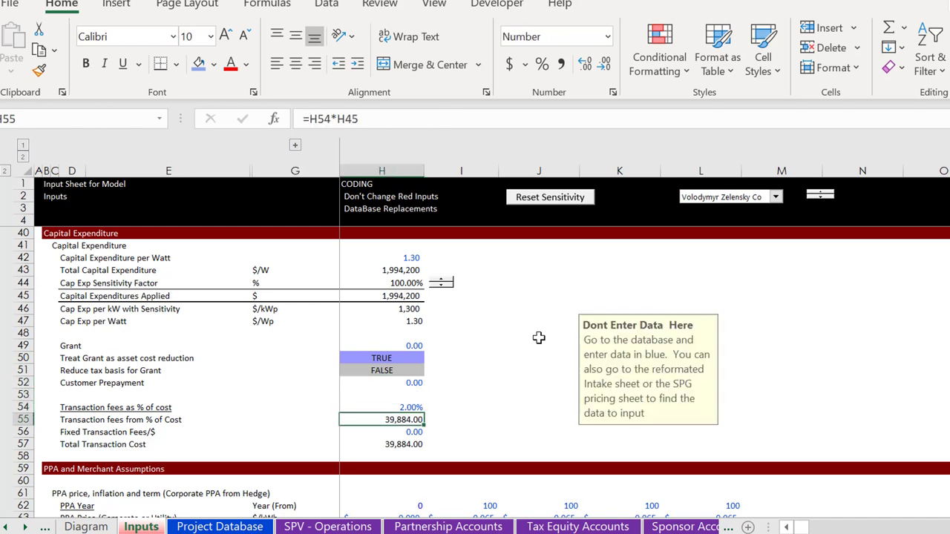
pyautogui.press('Up')
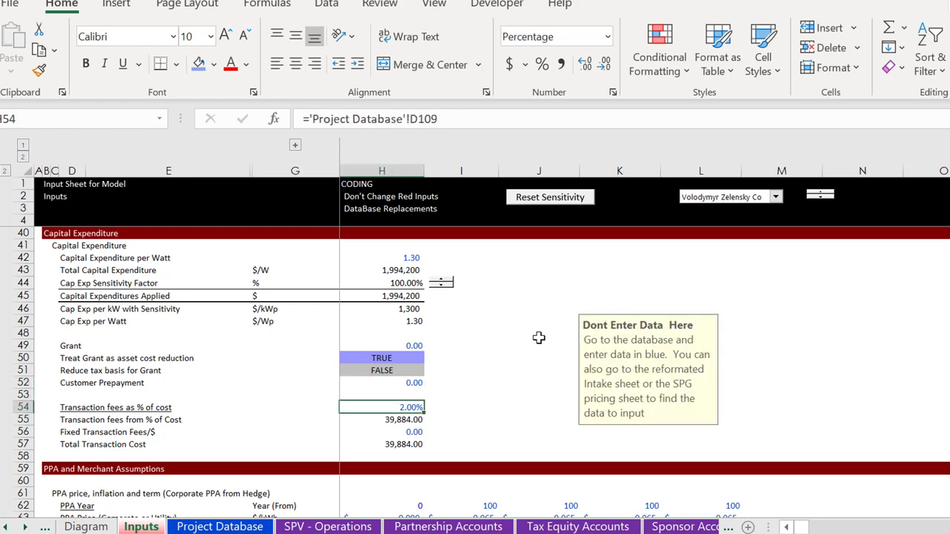
# - Examine the PPA and Merchant Assumptions rows down to PPA Escalation, and return to the PPA Price row
pyautogui.press('Down')
pyautogui.press('Down')
pyautogui.press('Down')
pyautogui.press('Down')
pyautogui.press('Down')
pyautogui.press('Down')
pyautogui.press('Down')
pyautogui.press('Down')
pyautogui.press('Down')
pyautogui.press('Down')
pyautogui.press('Down')
pyautogui.press('Down')
pyautogui.press('Down')
pyautogui.press('Down')
pyautogui.press('Down')
pyautogui.press('Down')
pyautogui.press('Down')
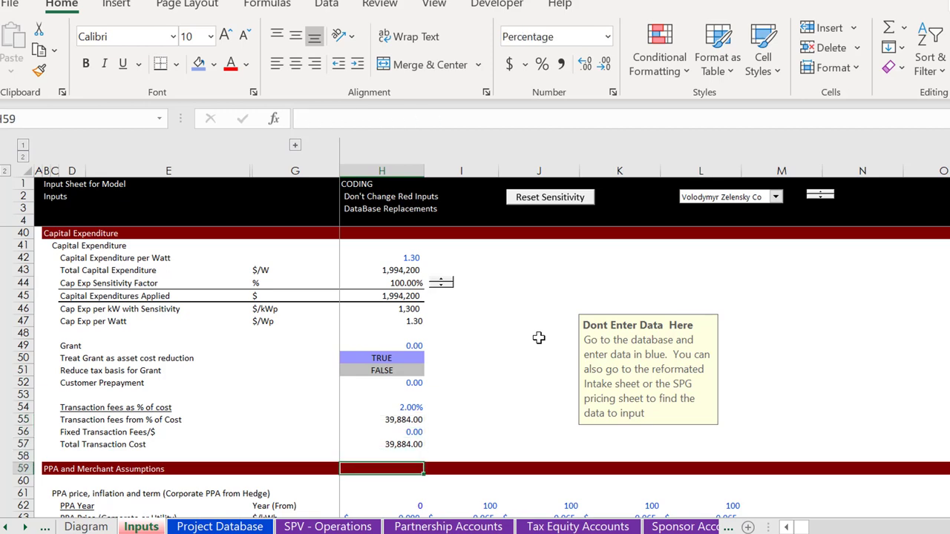
pyautogui.press('Up')
pyautogui.press('Up')
pyautogui.press('Up')
pyautogui.press('Up')
pyautogui.press('Up')
pyautogui.press('Up')
pyautogui.press('Up')
pyautogui.press('Up')
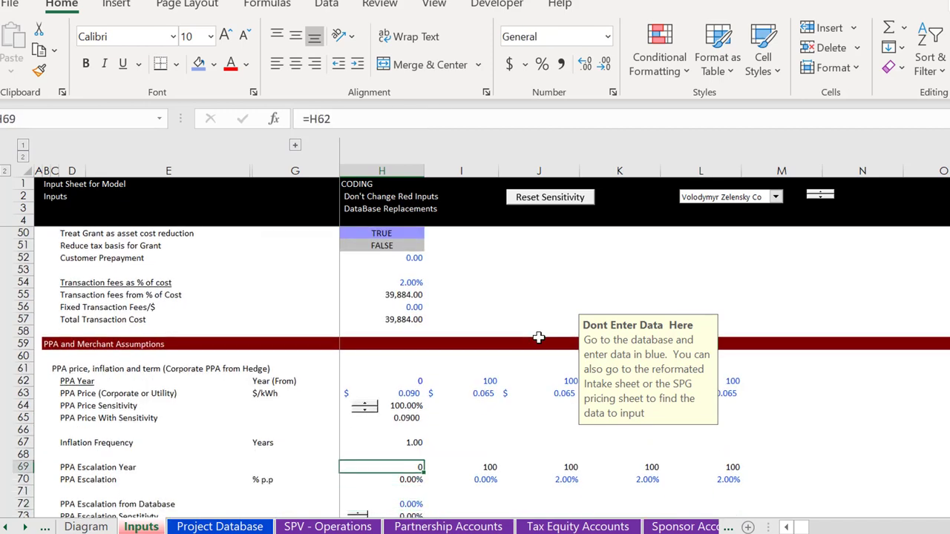
# - Compare the Project Database links behind the PPA Price and PPA Year values across the period columns
pyautogui.hotkey('ctrl', 'c')
pyautogui.press('Right')
pyautogui.press('Right')
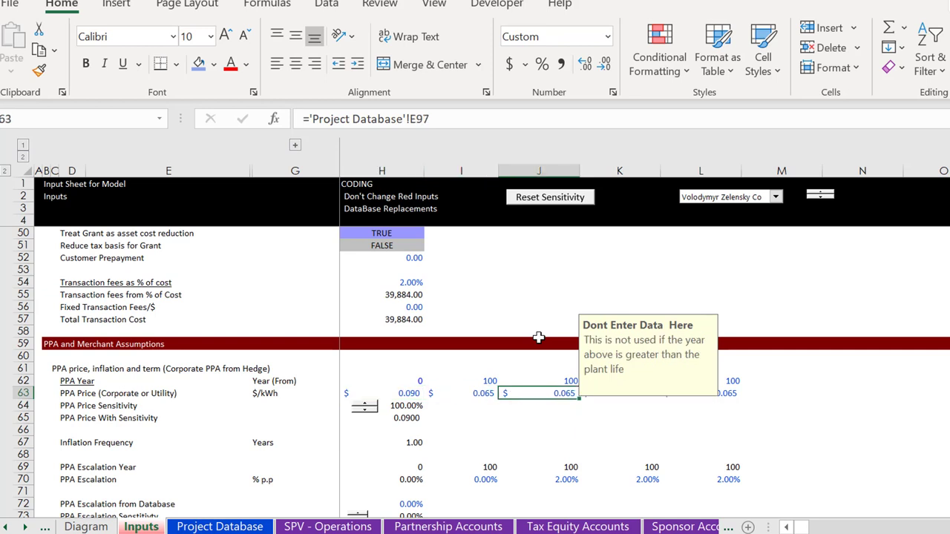
pyautogui.press('Left')
pyautogui.press('Left')
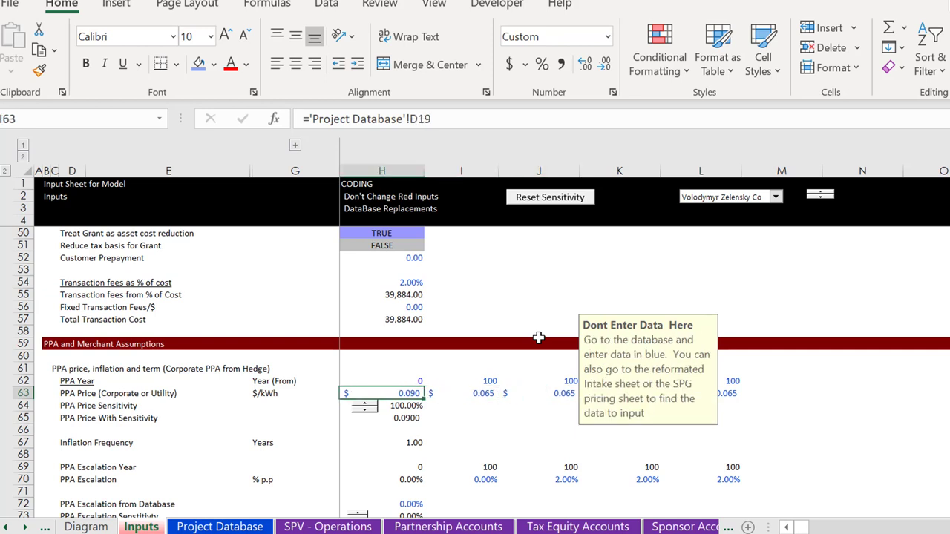
pyautogui.press('Right')
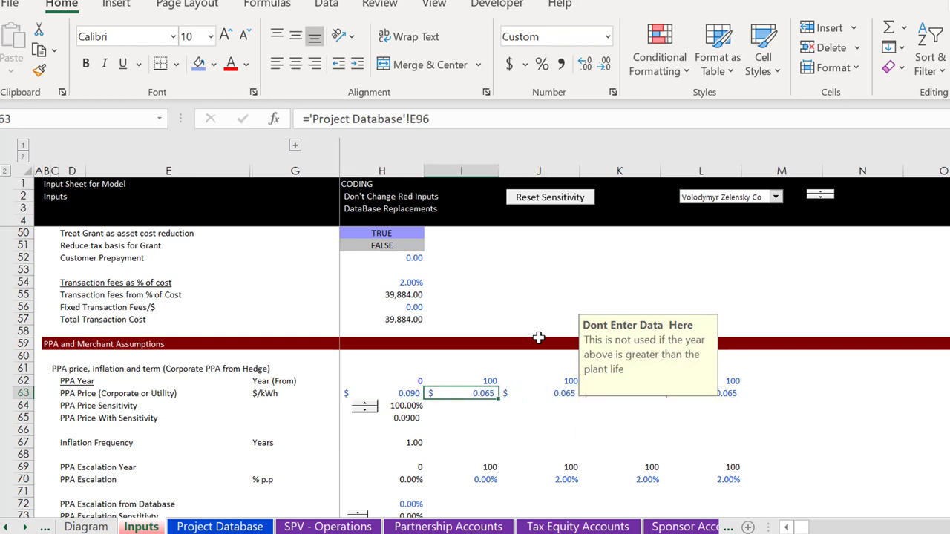
pyautogui.press('Right')
pyautogui.press('Up')
pyautogui.press('Left')
pyautogui.press('Left')
pyautogui.press('Right')
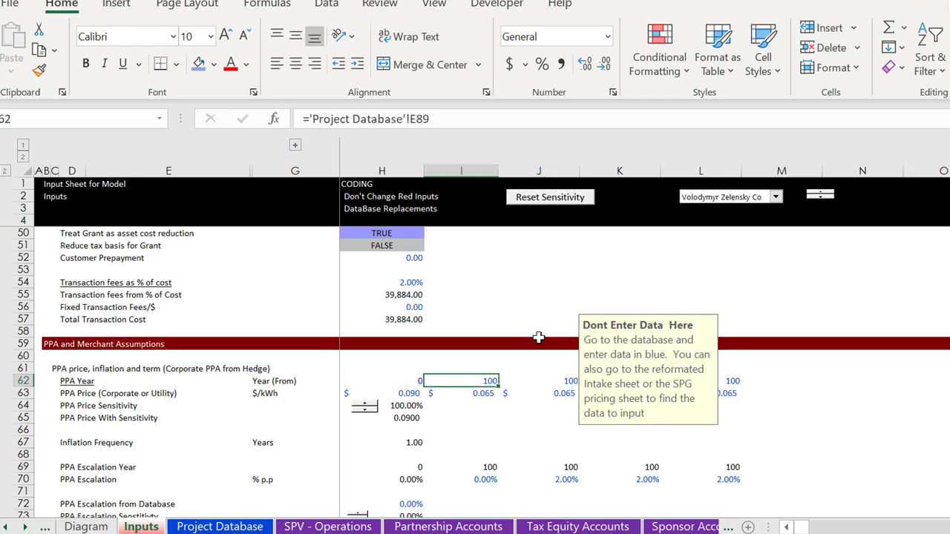
pyautogui.press('Right')
pyautogui.press('Left')
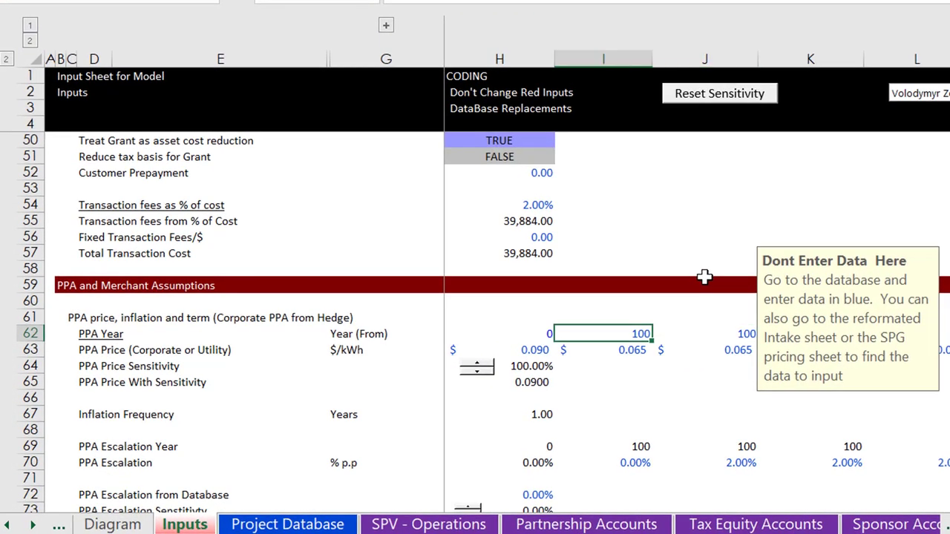
# - Trace the second PPA Year value to its Project Database source and examine the PPA Change Period and back-leverage debt rows
pyautogui.hotkey('ctrl', '[')
pyautogui.press('Down')
pyautogui.press('Down')
pyautogui.press('Down')
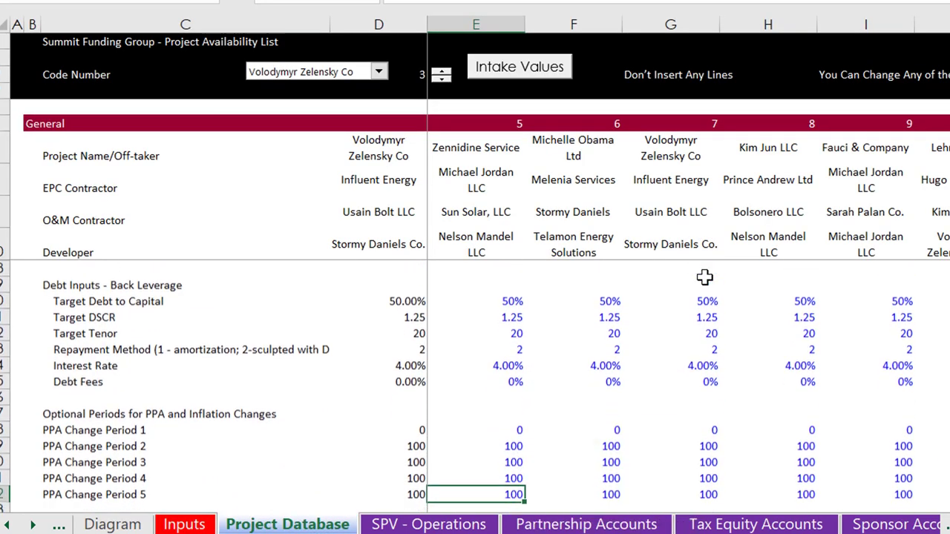
pyautogui.press('Down')
pyautogui.press('Down')
pyautogui.press('Down')
pyautogui.press('Up')
pyautogui.press('Up')
pyautogui.press('Up')
pyautogui.press('Up')
pyautogui.press('Up')
pyautogui.press('Up')
pyautogui.press('Up')
pyautogui.press('Up')
pyautogui.press('Up')
pyautogui.press('Up')
pyautogui.press('Up')
pyautogui.press('Up')
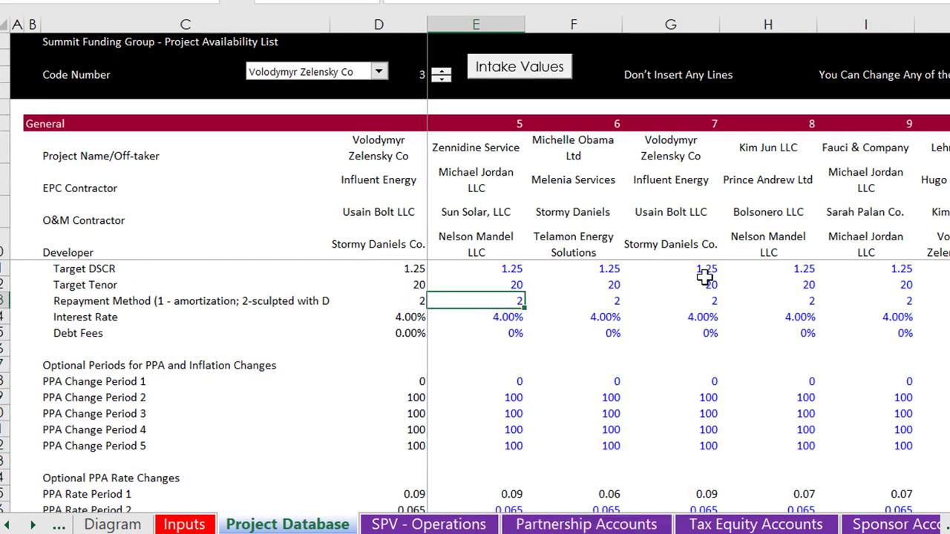
# - Examine the optional PPA change periods and the PPA Rate Period 1 to 5 rows for the first project
pyautogui.press('Down')
pyautogui.press('Down')
pyautogui.press('Down')
pyautogui.press('Down')
pyautogui.press('Down')
pyautogui.press('Down')
pyautogui.press('Down')
pyautogui.press('Down')
pyautogui.press('Down')
pyautogui.press('Down')
pyautogui.press('Down')
pyautogui.press('Down')
pyautogui.press('Down')
pyautogui.press('Down')
pyautogui.press('Down')
pyautogui.press('Down')
pyautogui.press('Down')
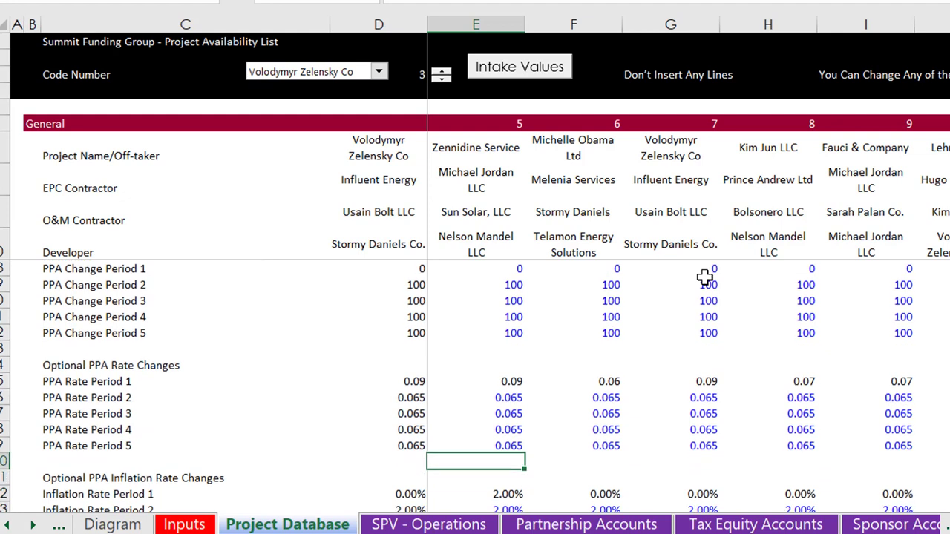
pyautogui.press('Up')
pyautogui.press('Up')
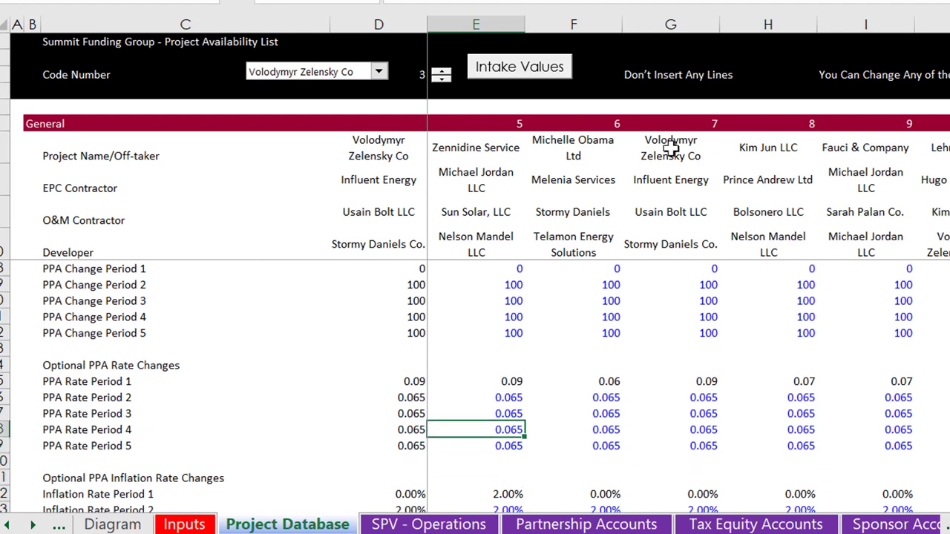
# - Check PPA Rate Period 1 for the third project, and look back at the operating and capital expenditure rows on the Inputs sheet
pyautogui.click(661, 378)
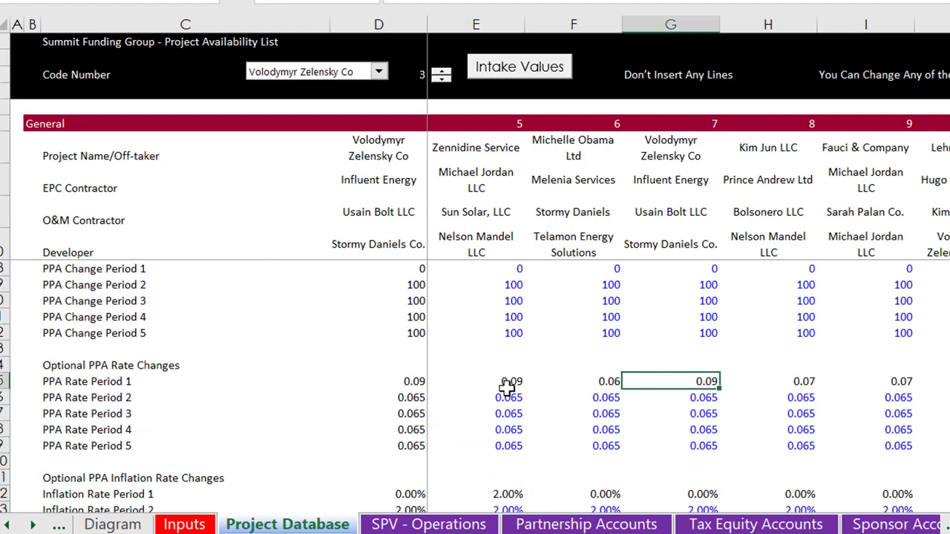
pyautogui.click(477, 196)
pyautogui.press('Left')
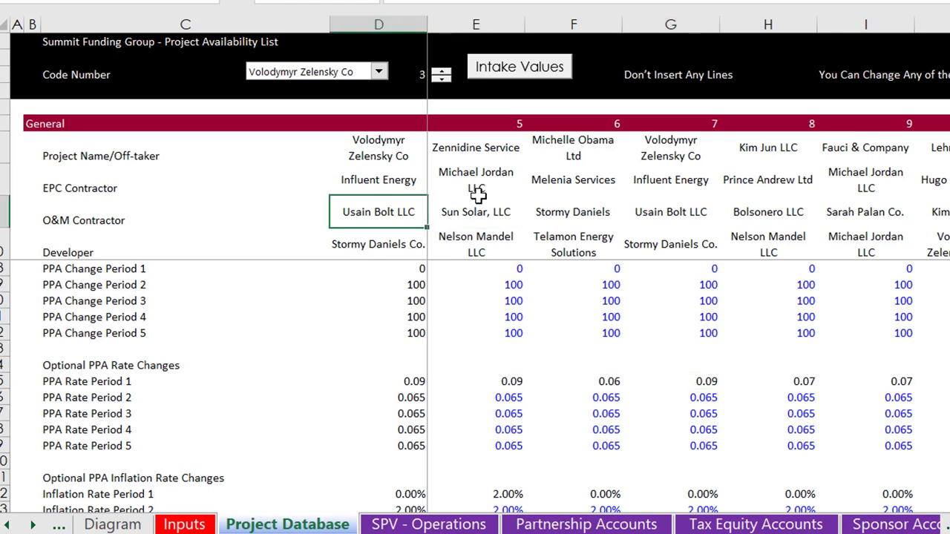
pyautogui.press('Right')
pyautogui.press('Down')
pyautogui.scroll(5, 478, 195)
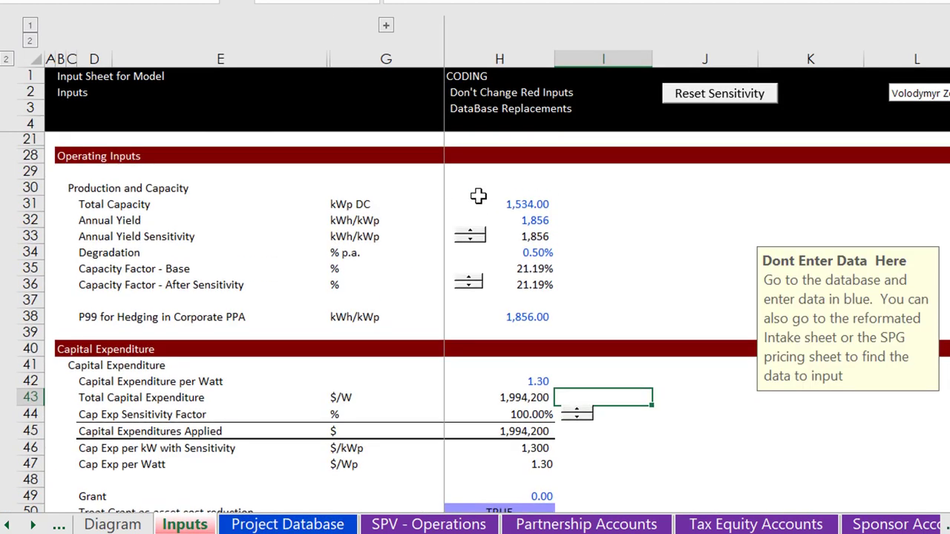
# - Return to the Project Database and review the first project's data from the debt inputs up through O&M and Operational to General
pyautogui.hotkey('ctrl', 'pagedown')
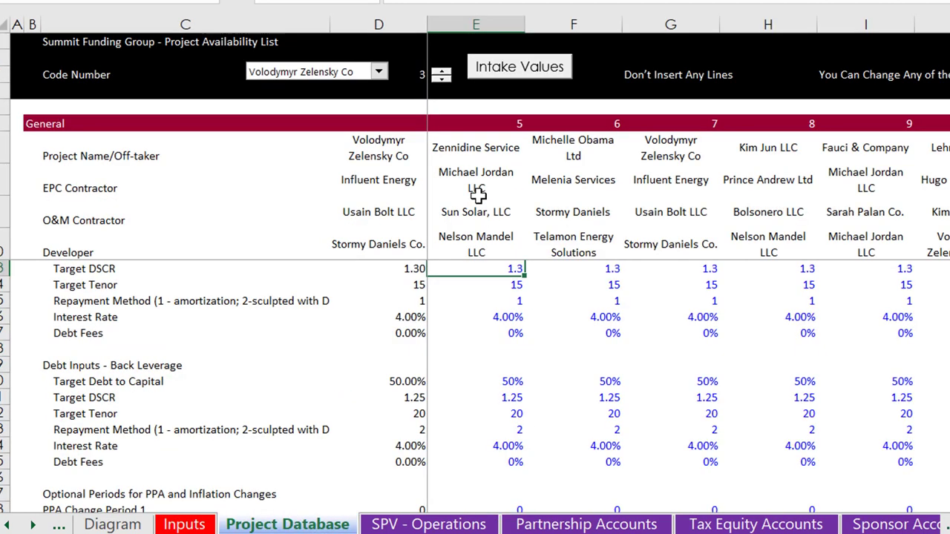
pyautogui.press('Up')
pyautogui.press('Up')
pyautogui.press('Up')
pyautogui.press('Up')
pyautogui.press('Up')
pyautogui.press('Up')
pyautogui.press('Up')
pyautogui.press('Up')
pyautogui.press('Up')
pyautogui.press('Up')
pyautogui.press('Up')
pyautogui.press('Up')
pyautogui.press('Up')
pyautogui.press('Up')
pyautogui.press('Up')
pyautogui.press('Up')
pyautogui.press('Up')
pyautogui.press('Up')
pyautogui.press('Up')
pyautogui.press('Up')
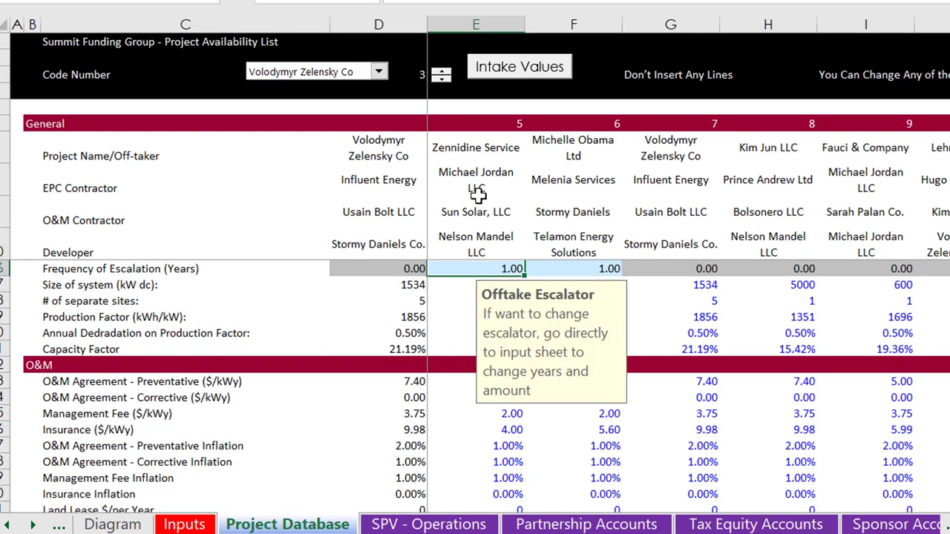
pyautogui.press('Up')
pyautogui.press('Up')
pyautogui.press('Up')
pyautogui.press('Up')
pyautogui.press('Up')
pyautogui.press('Up')
pyautogui.press('Up')
pyautogui.press('Up')
pyautogui.press('Up')
pyautogui.press('Up')
pyautogui.press('Up')
pyautogui.press('Up')
pyautogui.press('Up')
pyautogui.press('Down')
pyautogui.press('Down')
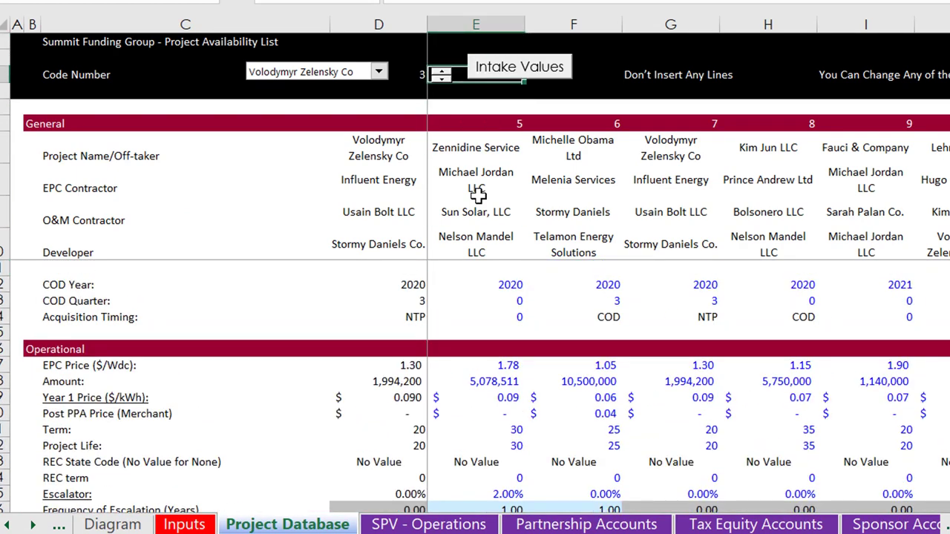
# - Enter 1 above the first project's column in the blank row over the General heading
pyautogui.press('Down')
pyautogui.press('Left')
pyautogui.press('Right')
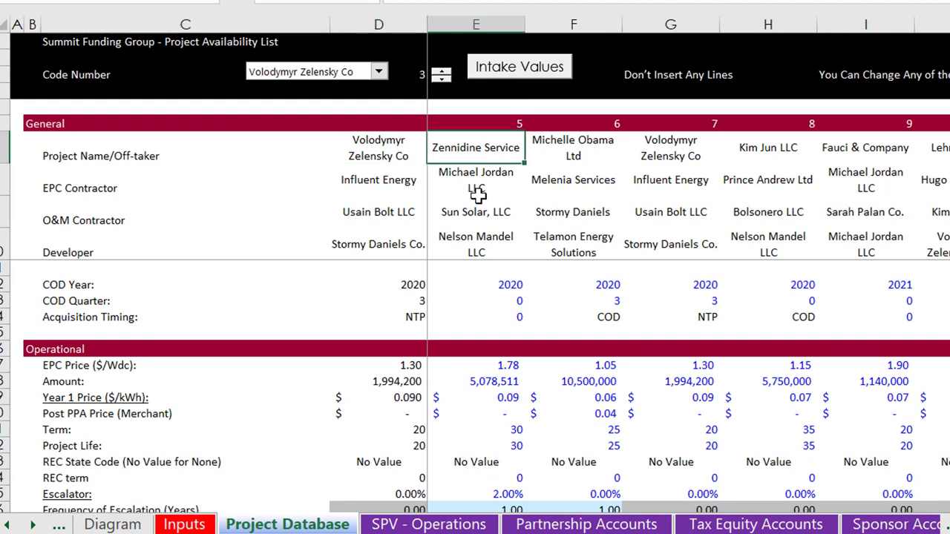
pyautogui.press('Left')
pyautogui.press('Right')
pyautogui.press('Left')
pyautogui.press('Right')
pyautogui.press('Up')
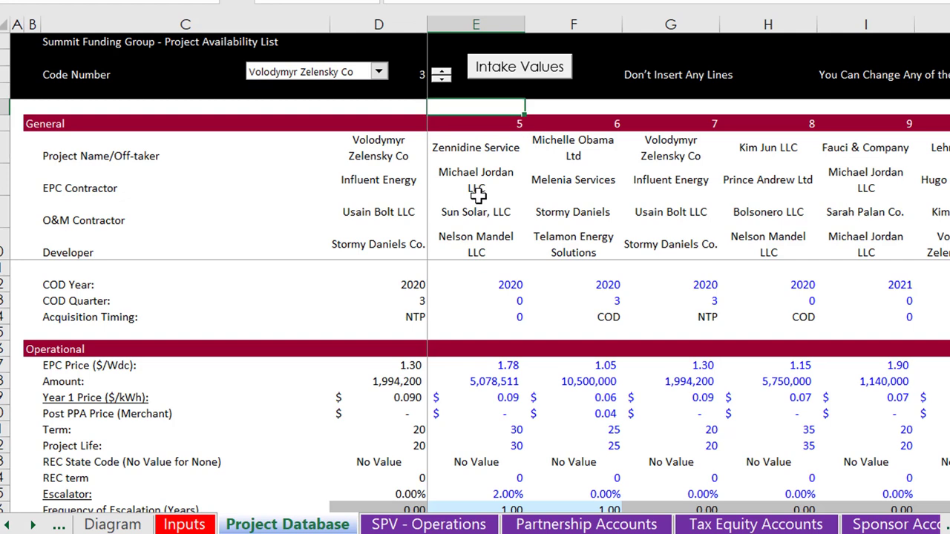
pyautogui.write('1')
pyautogui.press('Right')
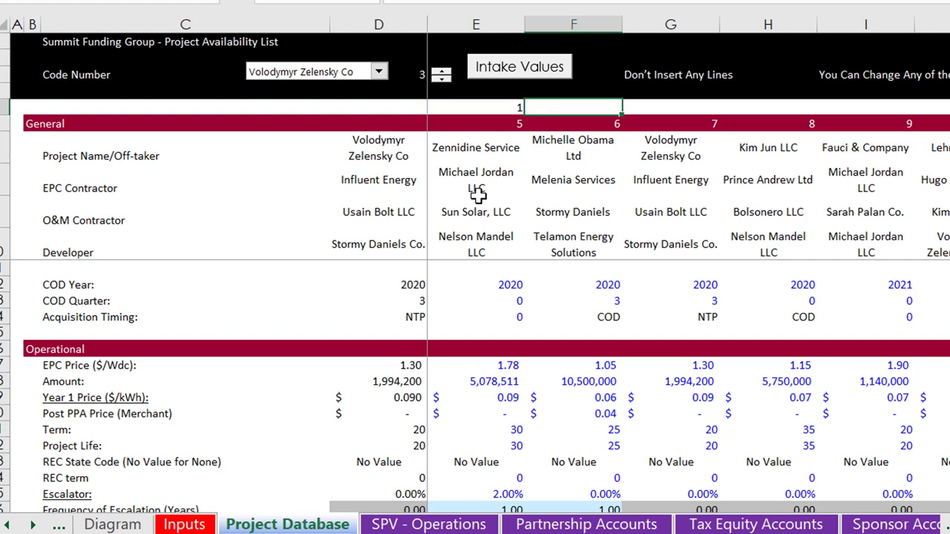
# - Fill the row above General with a linear series from the first project's 1 rightward, using a step value of 1
pyautogui.press('Left')
pyautogui.hotkey('shift', 'Right')
pyautogui.hotkey('shift', 'Right')
pyautogui.hotkey('shift', 'Right')
pyautogui.hotkey('shift', 'Right')
pyautogui.hotkey('shift', 'Right')
pyautogui.hotkey('shift', 'Right')
pyautogui.hotkey('shift', 'Right')
pyautogui.hotkey('shift', 'Right')
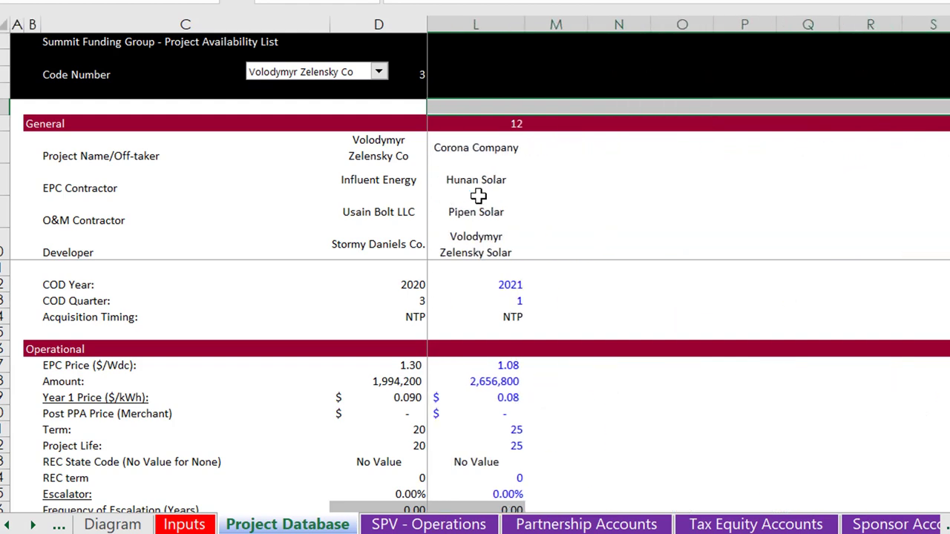
pyautogui.hotkey('ctrl', 'BackSpace')
pyautogui.hotkey('shift', 'Left')
pyautogui.hotkey('shift', 'Left')
pyautogui.hotkey('shift', 'Left')
pyautogui.hotkey('shift', 'Left')
pyautogui.hotkey('shift', 'Left')
pyautogui.hotkey('shift', 'Left')
pyautogui.hotkey('shift', 'Left')
pyautogui.hotkey('shift', 'Left')
pyautogui.hotkey('shift', 'Left')
pyautogui.hotkey('shift', 'Left')
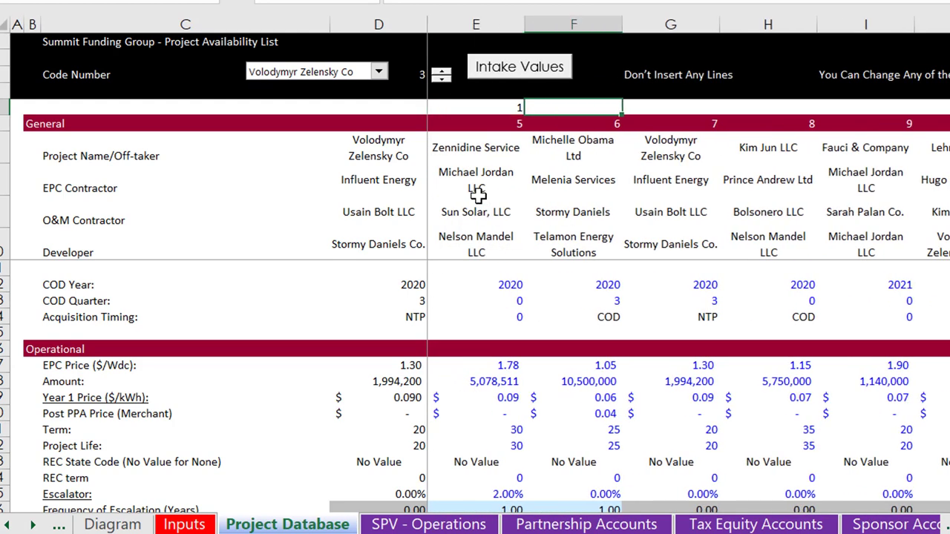
pyautogui.hotkey('shift', 'Right')
pyautogui.hotkey('shift', 'Right')
pyautogui.hotkey('shift', 'Right')
pyautogui.hotkey('shift', 'Right')
pyautogui.hotkey('shift', 'Right')
pyautogui.hotkey('shift', 'Right')
pyautogui.hotkey('shift', 'Right')
pyautogui.hotkey('shift', 'Right')
pyautogui.hotkey('shift', 'Right')
pyautogui.hotkey('shift', 'Right')
pyautogui.hotkey('shift', 'Right')
pyautogui.hotkey('shift', 'Right')
pyautogui.hotkey('shift', 'Right')
pyautogui.hotkey('shift', 'Right')
pyautogui.hotkey('shift', 'Right')
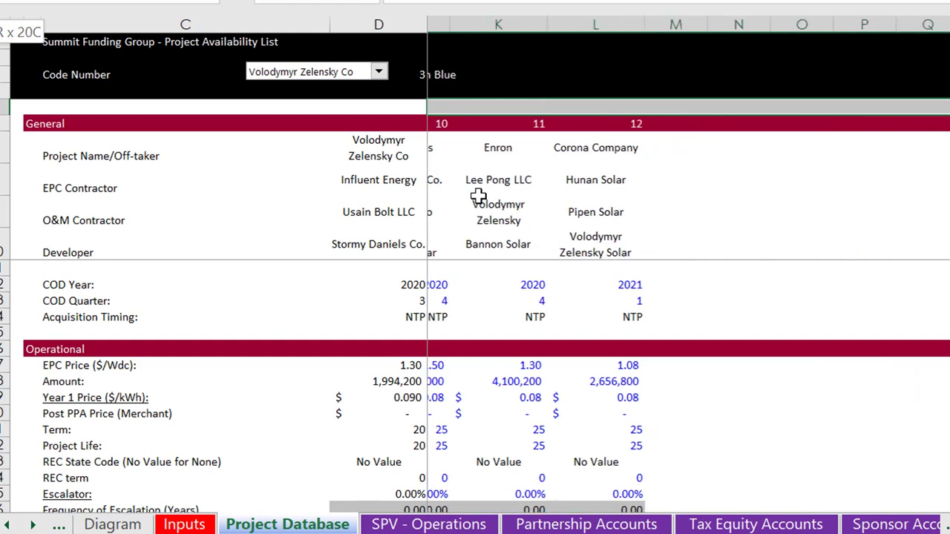
pyautogui.hotkey('alt', 'h')
pyautogui.write('fis1')
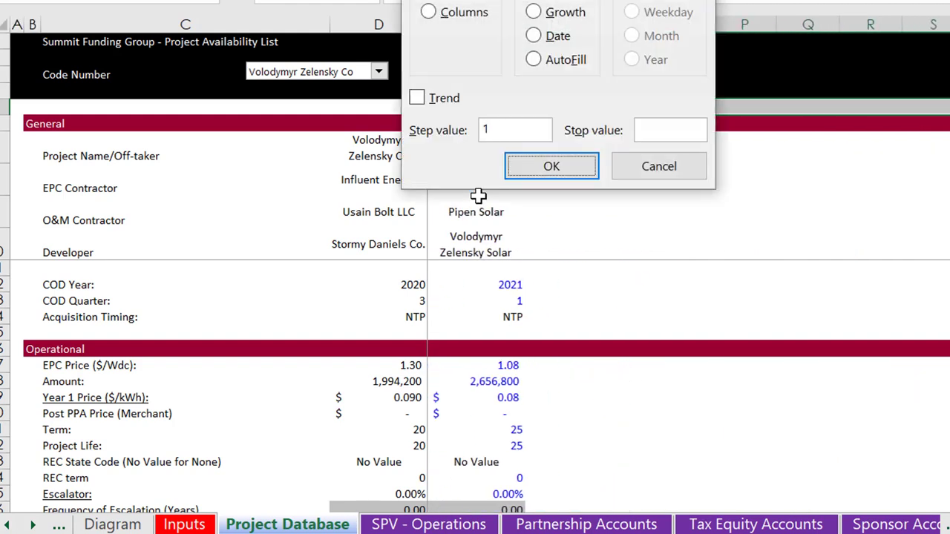
pyautogui.press('Return')
pyautogui.press('Right')
pyautogui.press('Right')
pyautogui.press('Right')
pyautogui.press('Right')
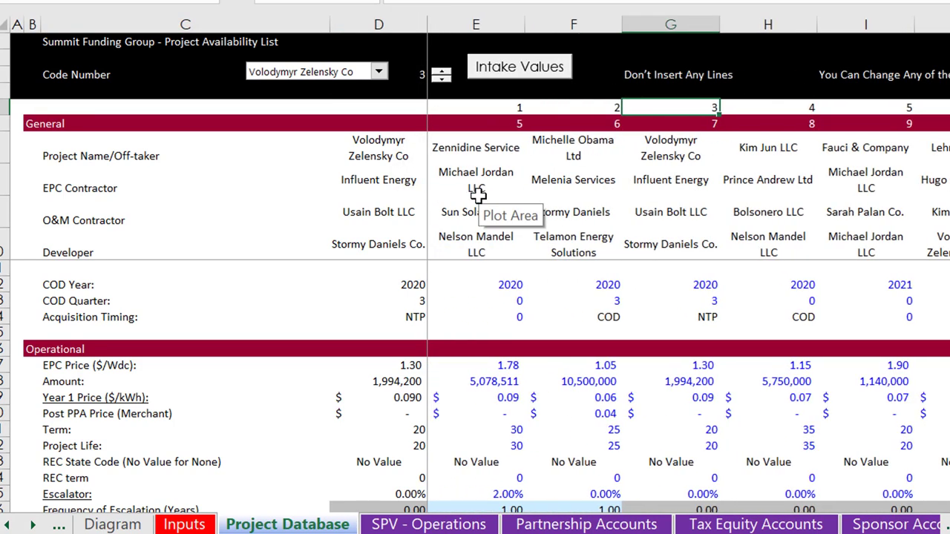
# - Select the project data block from E7 across to column V and down past the last input rows
pyautogui.press('Left')
pyautogui.press('Left')
pyautogui.press('Down')
pyautogui.press('Down')
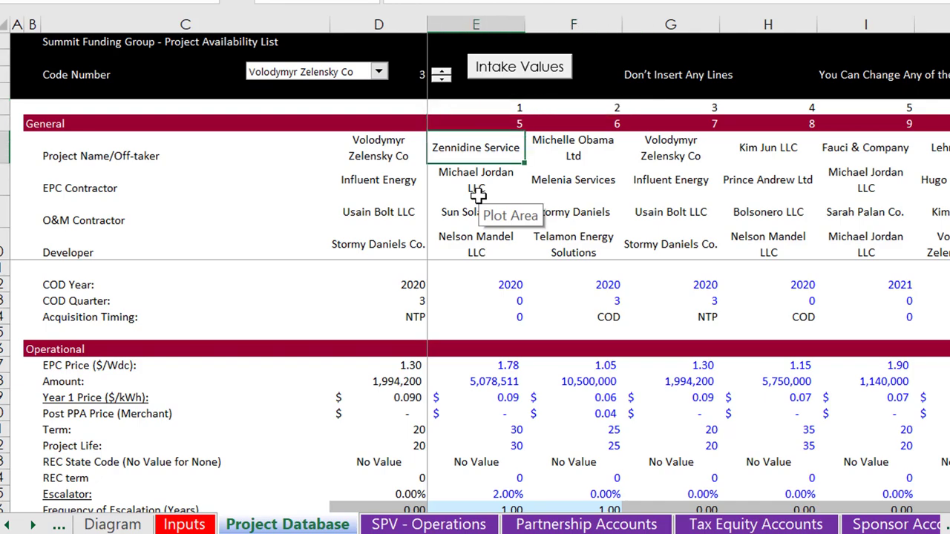
pyautogui.press('Up')
pyautogui.press('Up')
pyautogui.press('Down')
pyautogui.press('Down')
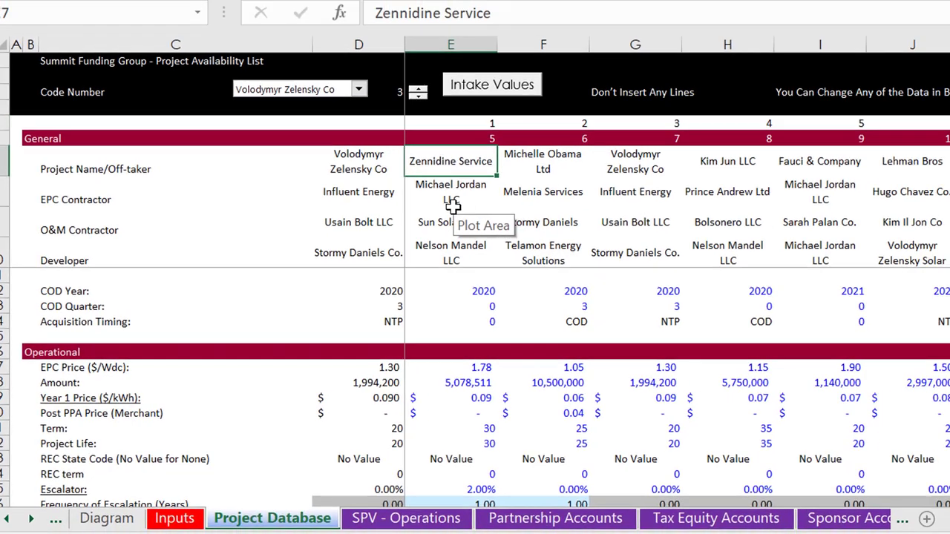
pyautogui.hotkey('shift', 'Right')
pyautogui.hotkey('shift', 'Right')
pyautogui.hotkey('shift', 'Right')
pyautogui.hotkey('shift', 'Right')
pyautogui.hotkey('shift', 'Right')
pyautogui.hotkey('shift', 'Right')
pyautogui.hotkey('shift', 'Right')
pyautogui.hotkey('shift', 'Down')
pyautogui.hotkey('shift', 'Down')
pyautogui.hotkey('shift', 'Down')
pyautogui.hotkey('shift', 'Down')
pyautogui.hotkey('shift', 'Down')
pyautogui.hotkey('shift', 'Down')
pyautogui.hotkey('shift', 'Down')
pyautogui.hotkey('shift', 'Down')
pyautogui.hotkey('shift', 'Down')
pyautogui.hotkey('shift', 'Down')
pyautogui.hotkey('shift', 'Down')
pyautogui.hotkey('shift', 'Down')
pyautogui.hotkey('shift', 'Down')
pyautogui.hotkey('shift', 'Down')
pyautogui.hotkey('shift', 'Down')
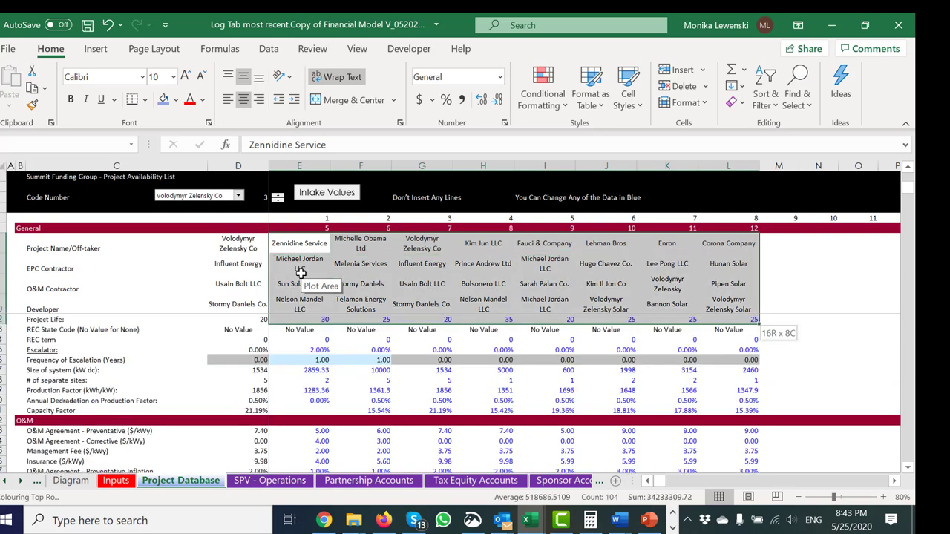
pyautogui.hotkey('shift', 'Down')
pyautogui.hotkey('shift', 'Down')
pyautogui.hotkey('shift', 'Down')
pyautogui.hotkey('shift', 'Down')
pyautogui.hotkey('shift', 'Down')
pyautogui.hotkey('shift', 'Down')
pyautogui.hotkey('shift', 'Down')
pyautogui.hotkey('shift', 'Down')
pyautogui.hotkey('shift', 'Down')
pyautogui.hotkey('shift', 'Down')
pyautogui.hotkey('shift', 'Down')
pyautogui.hotkey('shift', 'Down')
pyautogui.hotkey('shift', 'Down')
pyautogui.hotkey('shift', 'Down')
pyautogui.hotkey('shift', 'Down')
pyautogui.hotkey('shift', 'Down')
pyautogui.hotkey('shift', 'Down')
pyautogui.hotkey('shift', 'Down')
pyautogui.hotkey('shift', 'Down')
pyautogui.hotkey('shift', 'Down')
pyautogui.hotkey('shift', 'Right')
pyautogui.hotkey('shift', 'Right')
pyautogui.hotkey('shift', 'Right')
pyautogui.hotkey('shift', 'Right')
pyautogui.hotkey('shift', 'Right')
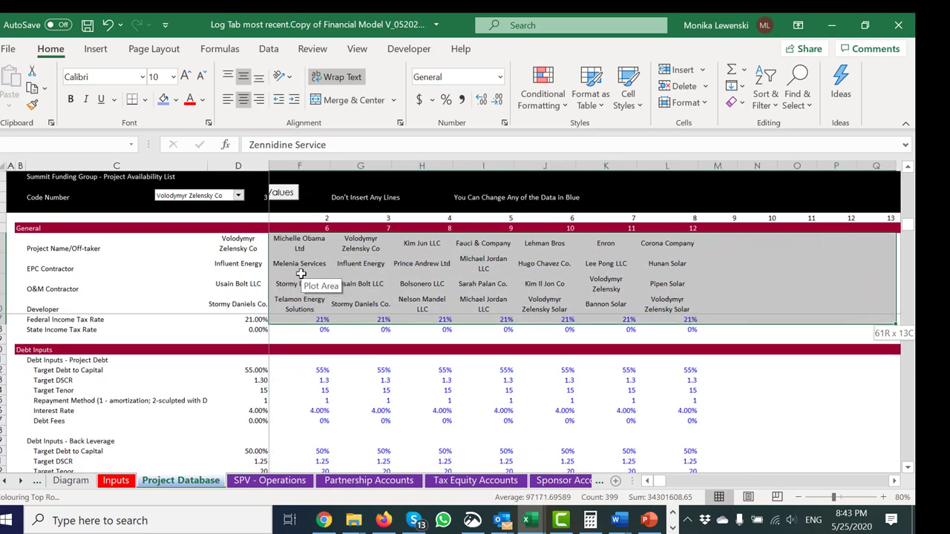
pyautogui.hotkey('shift', 'Right')
pyautogui.hotkey('shift', 'Right')
pyautogui.hotkey('shift', 'Right')
pyautogui.hotkey('shift', 'Right')
pyautogui.hotkey('shift', 'Right')
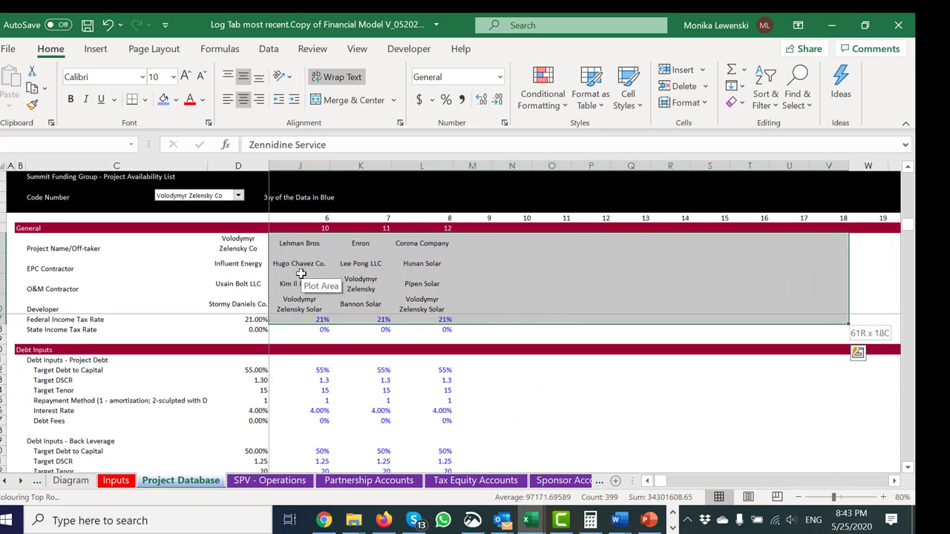
pyautogui.hotkey('shift', 'Down')
pyautogui.hotkey('shift', 'Down')
pyautogui.hotkey('shift', 'Down')
pyautogui.hotkey('shift', 'Down')
pyautogui.hotkey('shift', 'Down')
pyautogui.hotkey('shift', 'Down')
pyautogui.hotkey('shift', 'Down')
pyautogui.hotkey('shift', 'Down')
pyautogui.hotkey('shift', 'Down')
pyautogui.hotkey('shift', 'Down')
pyautogui.hotkey('shift', 'Down')
pyautogui.hotkey('shift', 'Down')
pyautogui.hotkey('shift', 'Down')
pyautogui.hotkey('shift', 'Down')
pyautogui.hotkey('shift', 'Down')
pyautogui.hotkey('shift', 'Down')
pyautogui.hotkey('shift', 'Down')
pyautogui.hotkey('shift', 'Down')
pyautogui.hotkey('shift', 'Down')
pyautogui.hotkey('shift', 'Down')
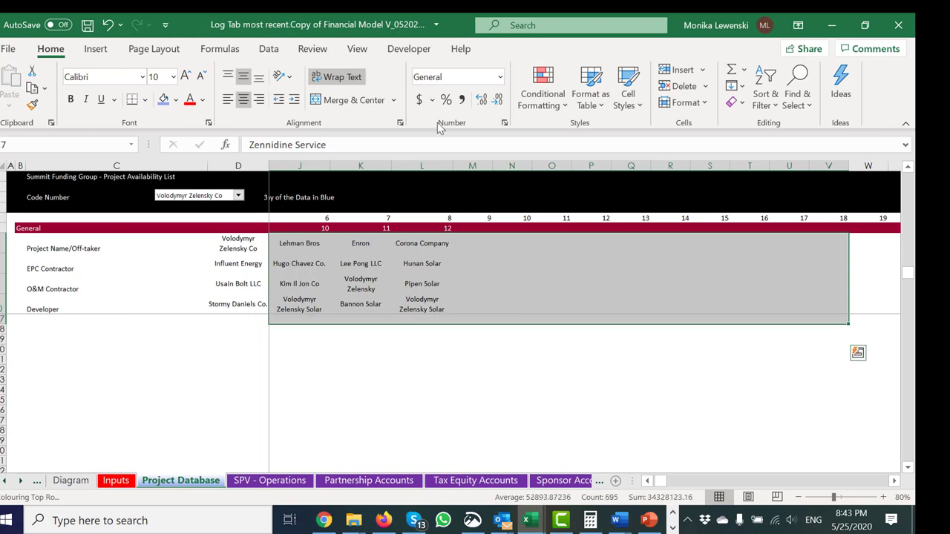
pyautogui.click(557, 102)
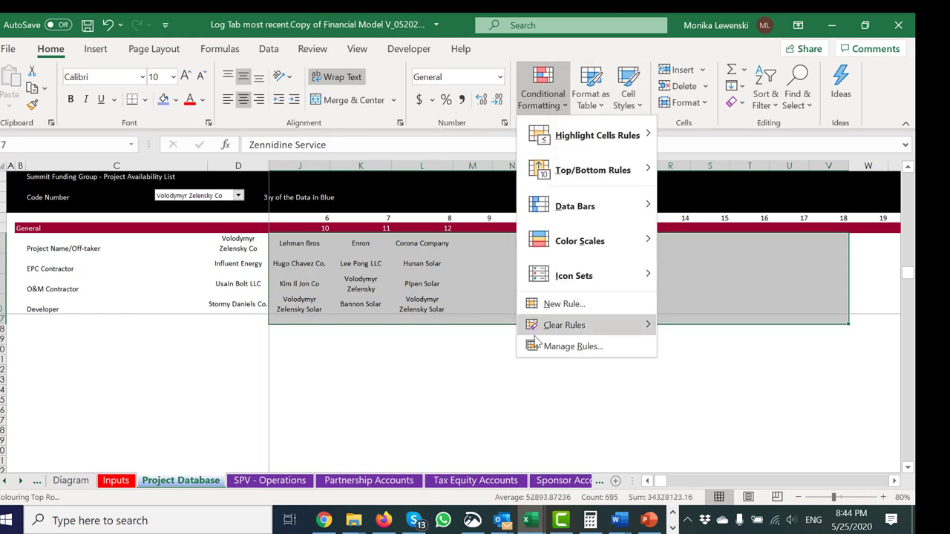
pyautogui.click(547, 307)
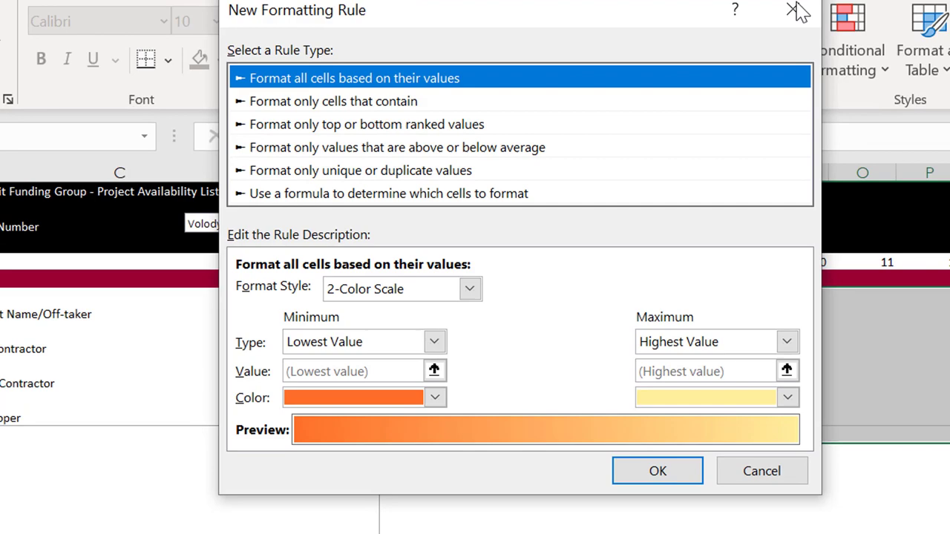
pyautogui.click(793, 10)
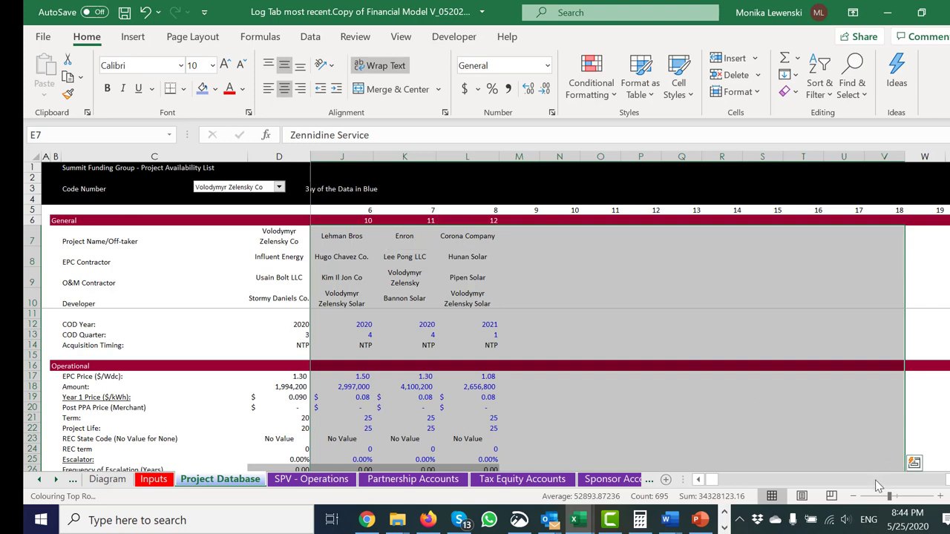
# - Start a formula-based conditional formatting rule for the selected project data, with the condition =$D$3=E$5
pyautogui.moveTo(710, 484); pyautogui.dragTo(683, 486)
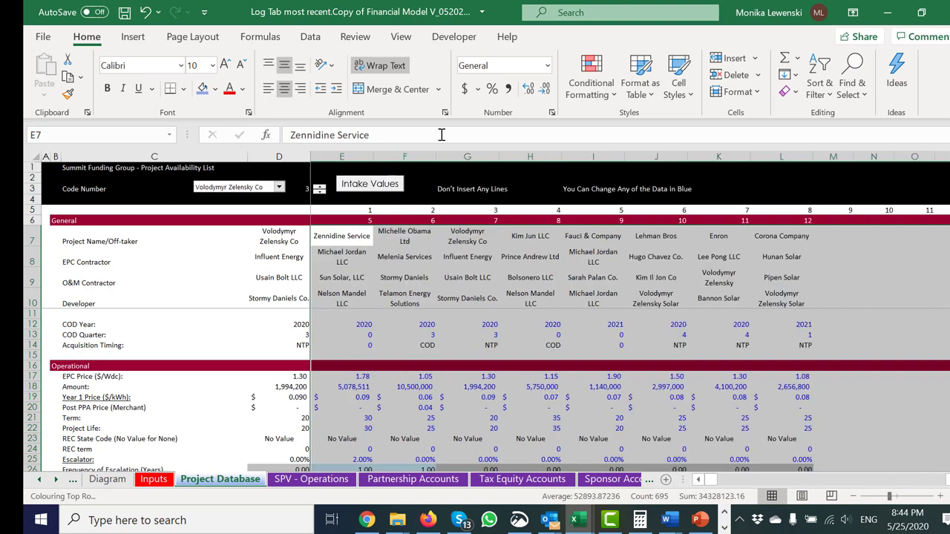
pyautogui.click(587, 86)
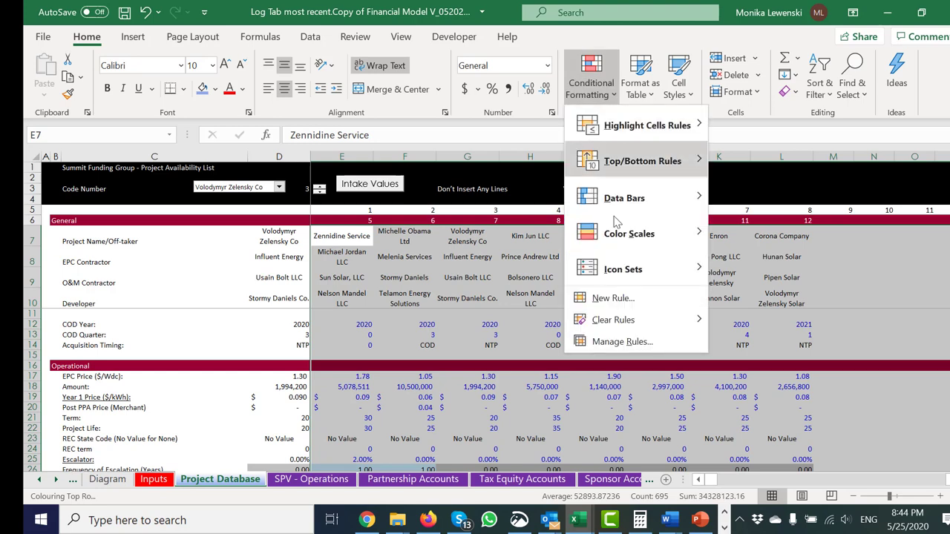
pyautogui.click(607, 298)
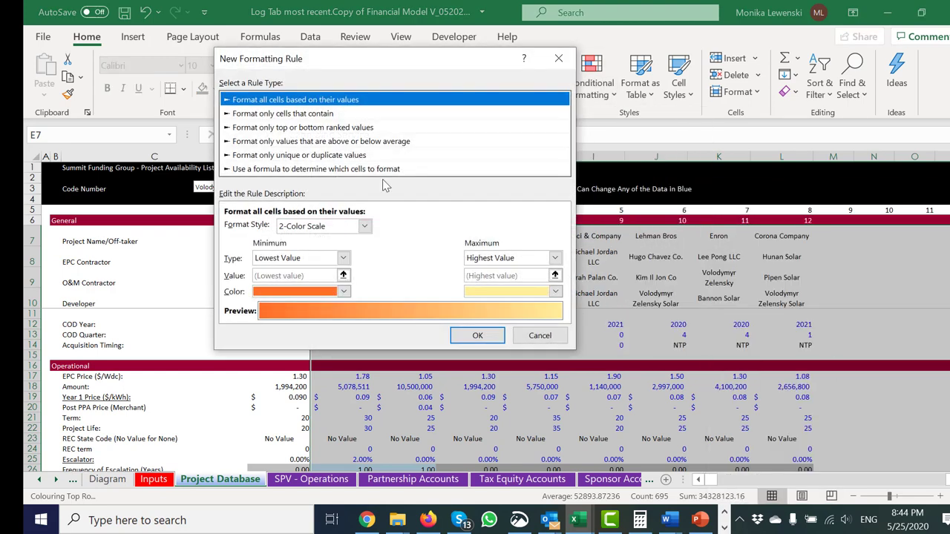
pyautogui.click(273, 170)
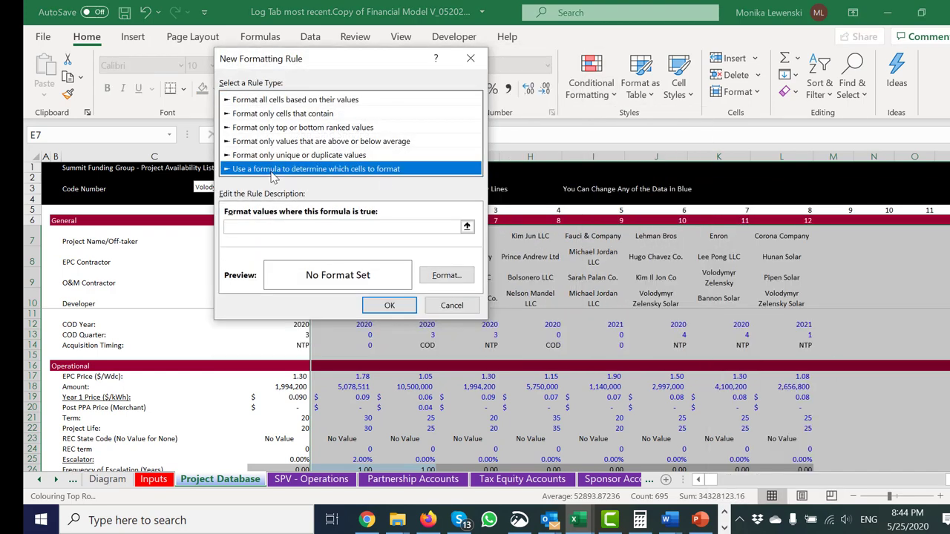
pyautogui.click(467, 226)
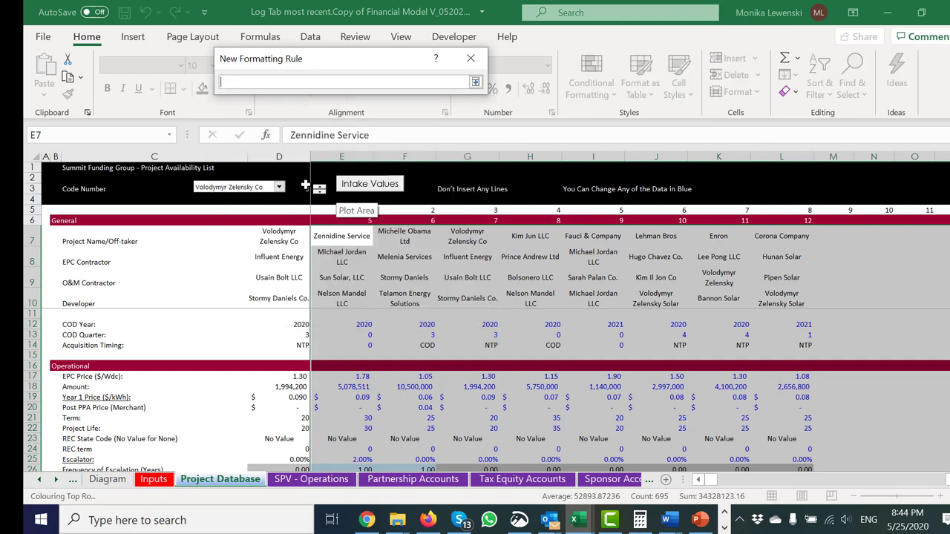
pyautogui.click(305, 185)
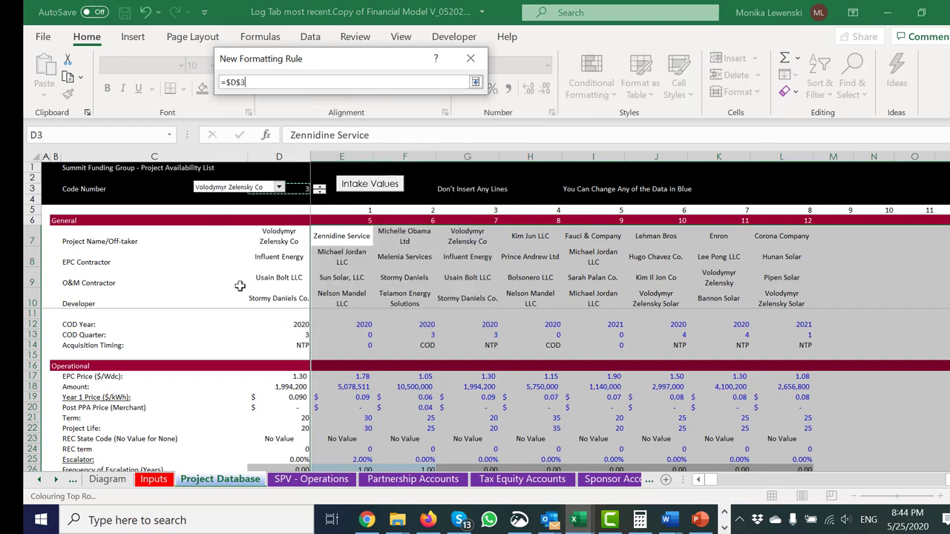
pyautogui.write('=')
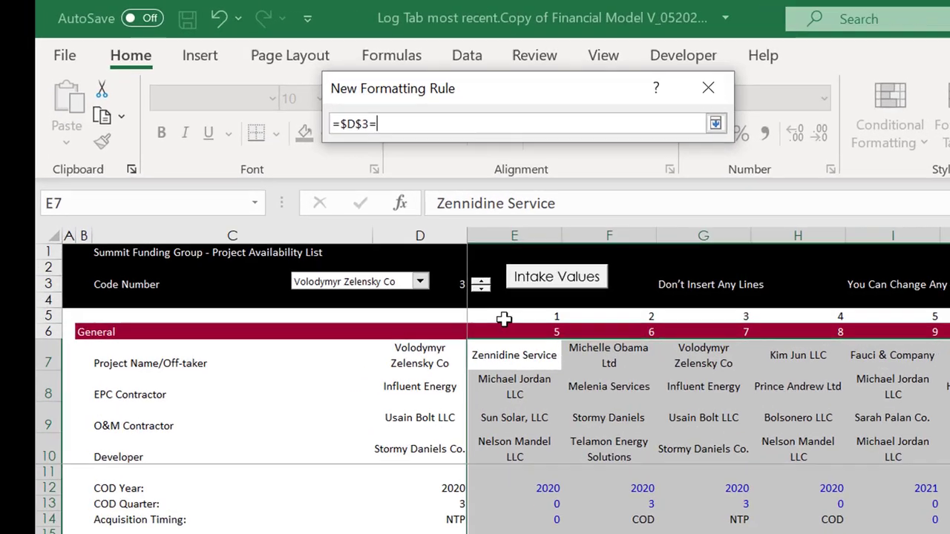
pyautogui.click(338, 211)
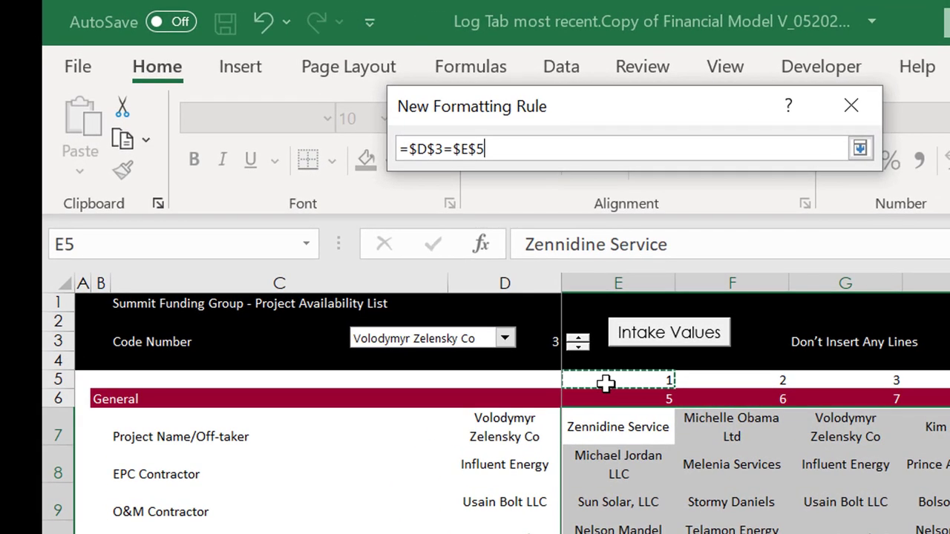
pyautogui.press('F3')
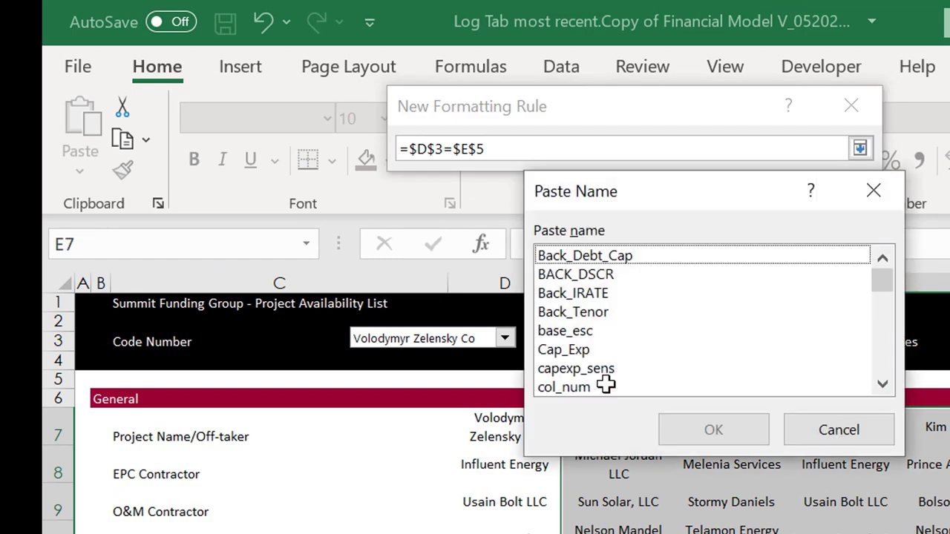
pyautogui.click(858, 438)
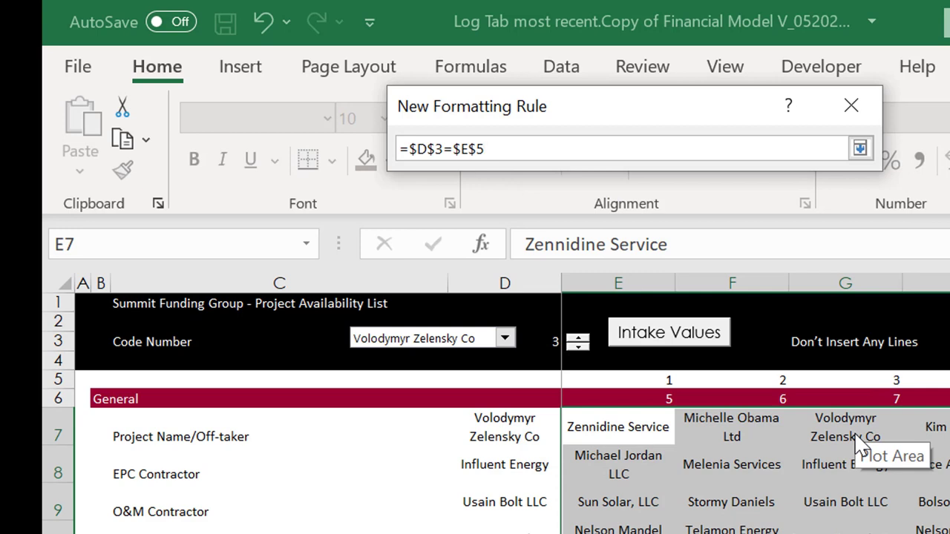
pyautogui.press('F4')
pyautogui.press('Return')
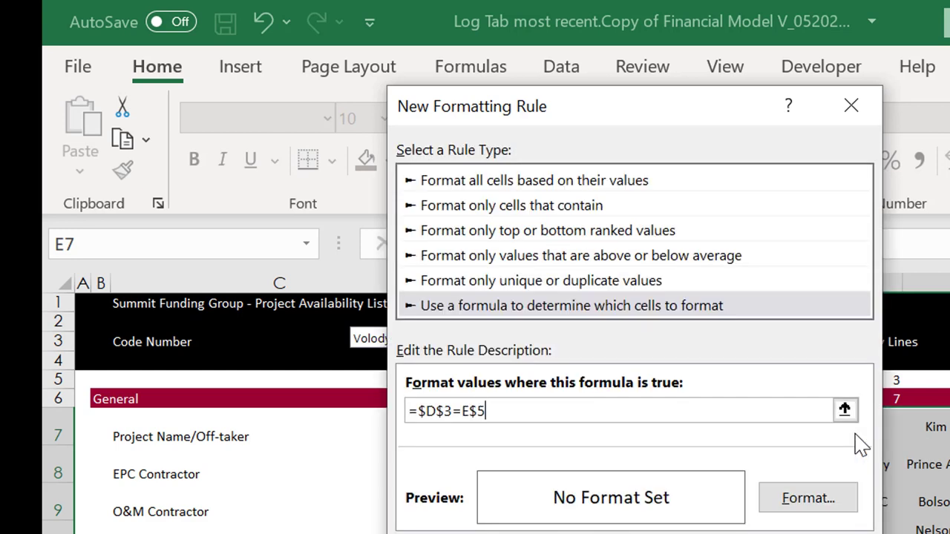
# - Give the conditional formatting rule a very light grey fill and apply it to the selected project data
pyautogui.click(830, 499)
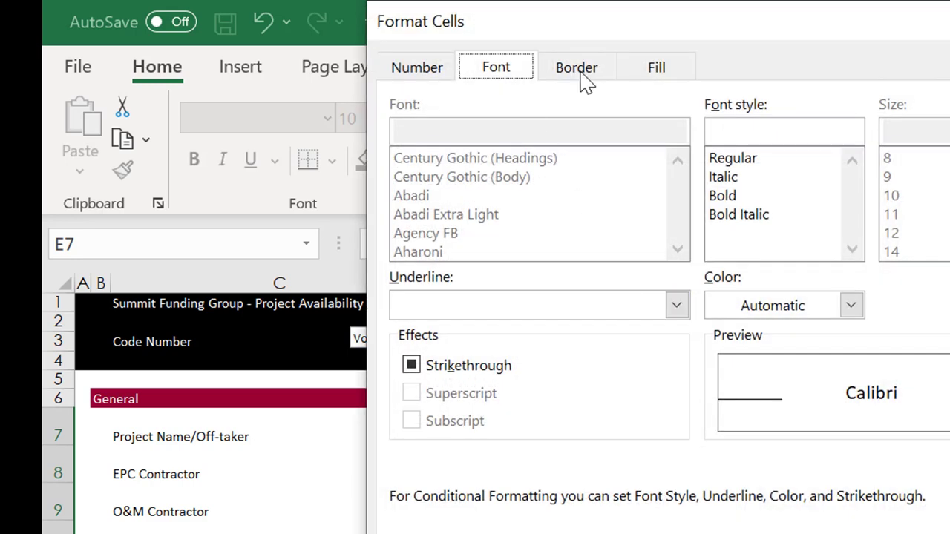
pyautogui.click(667, 67)
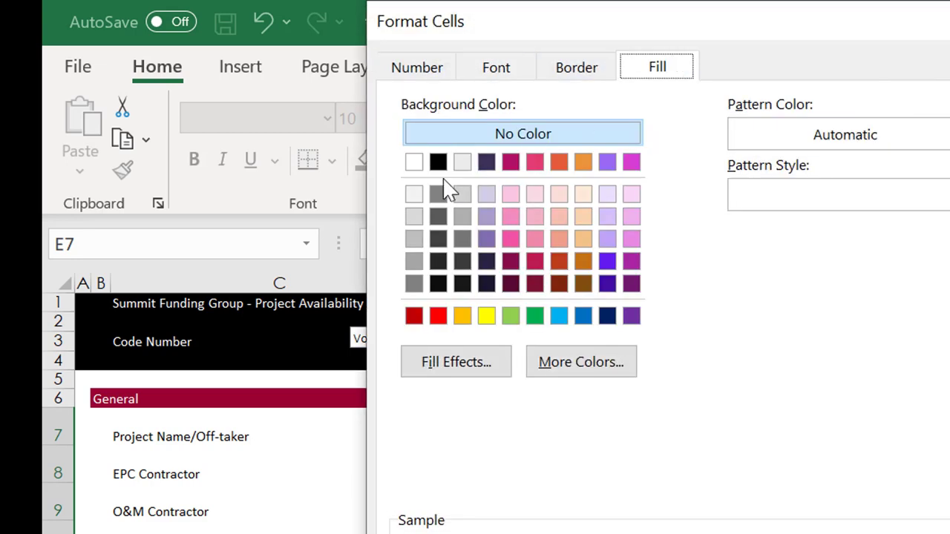
pyautogui.click(411, 196)
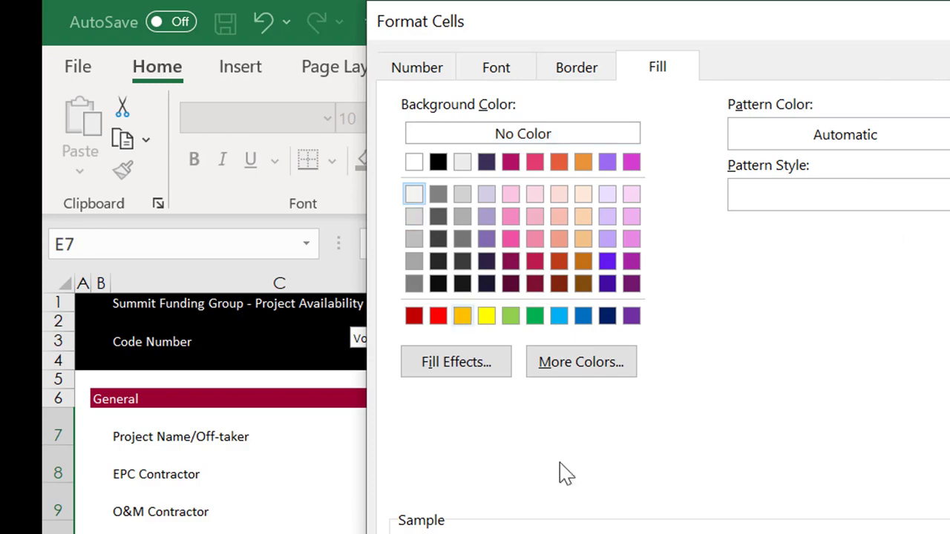
pyautogui.press('Return')
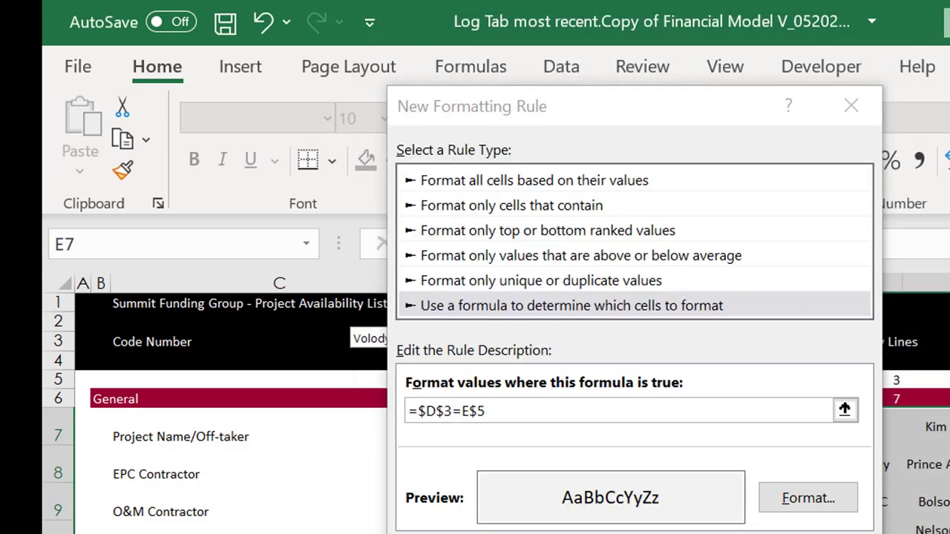
pyautogui.press('Return')
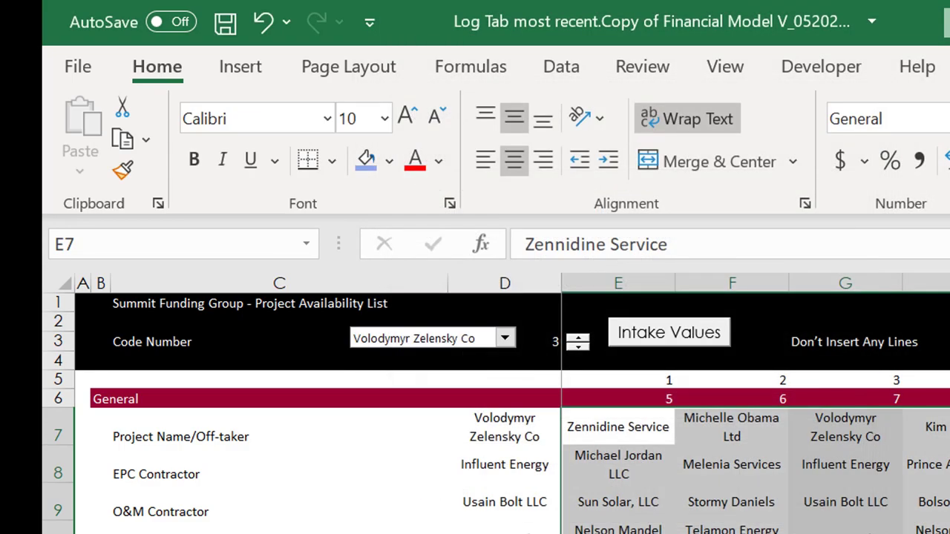
# - Deselect the project data block and switch the selected project to Zennidine Service to test the column highlighting
pyautogui.click(625, 520)
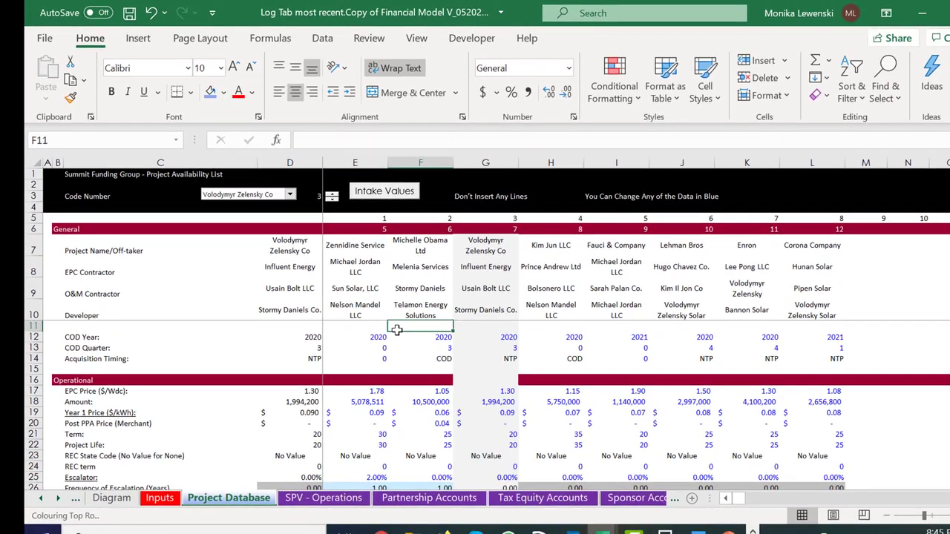
pyautogui.press('Down')
pyautogui.press('Down')
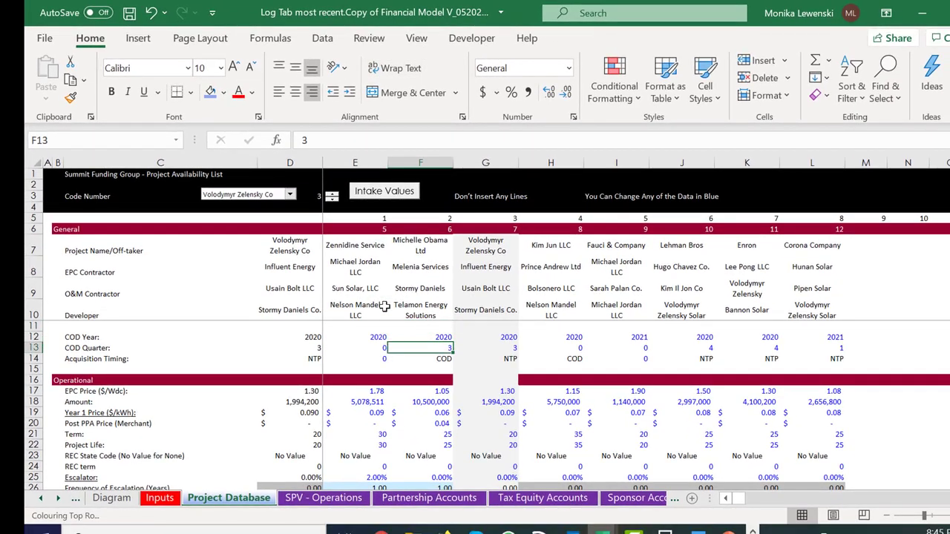
pyautogui.click(257, 195)
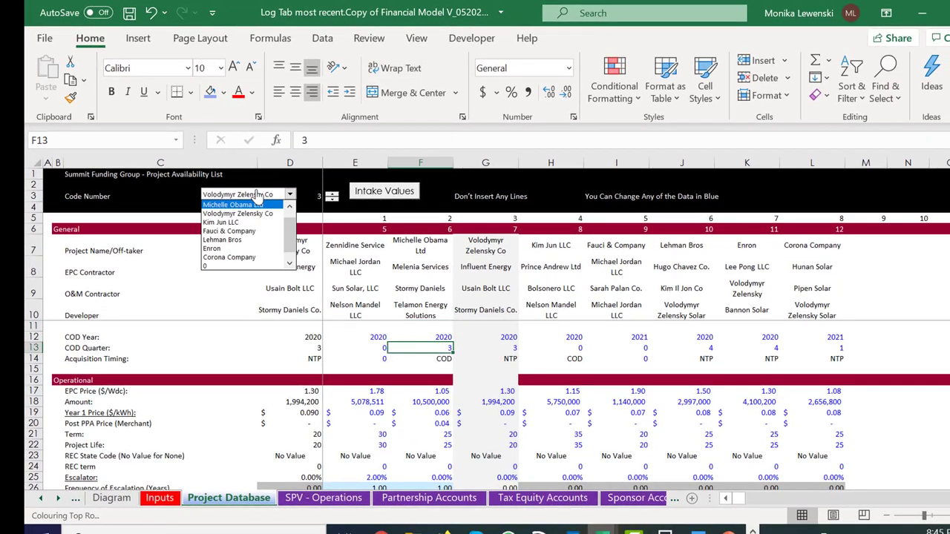
pyautogui.click(258, 194)
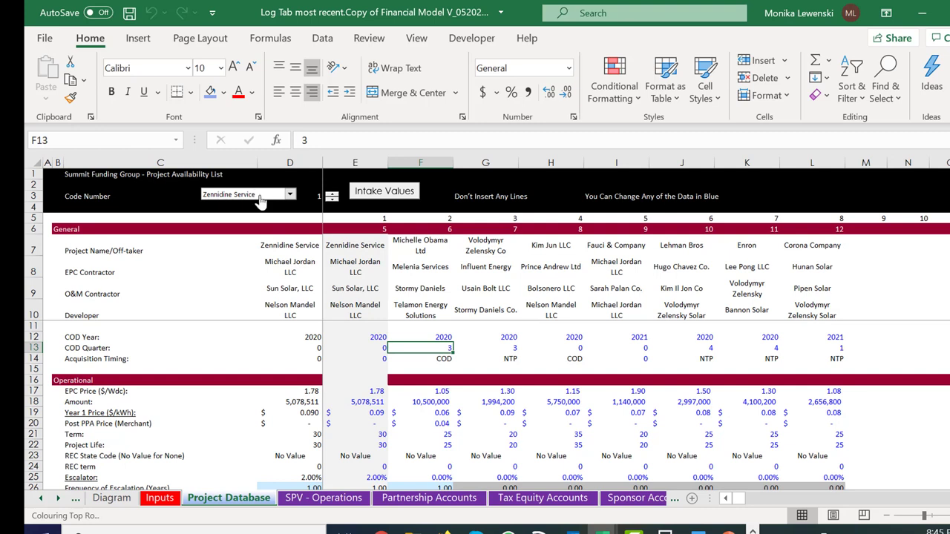
# - Switch the selected project to Kim Jun LLC
pyautogui.click(259, 195)
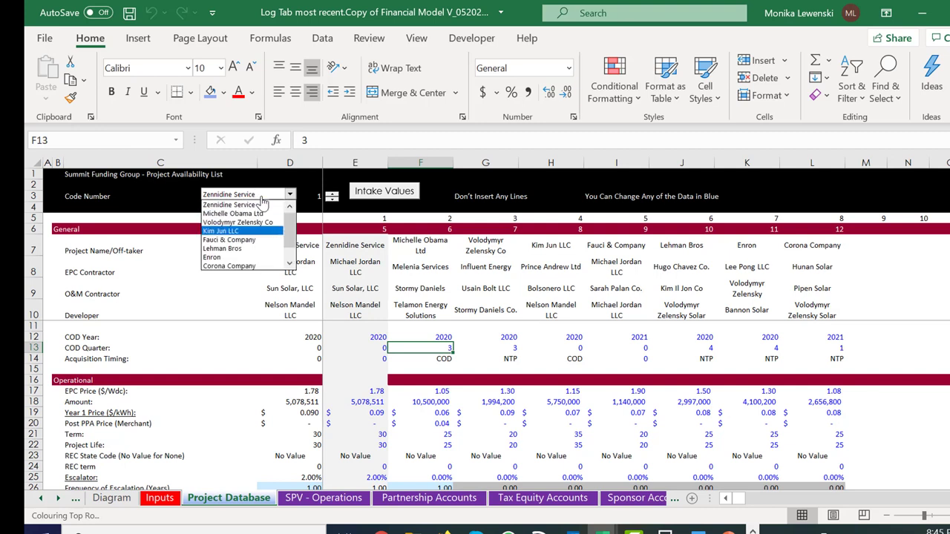
pyautogui.press('Return')
# - Examine the grey highlighting of the Kim Jun LLC column through the Operational, Tax and inflation rate rows down to Other Inputs
pyautogui.press('Down')
pyautogui.press('Down')
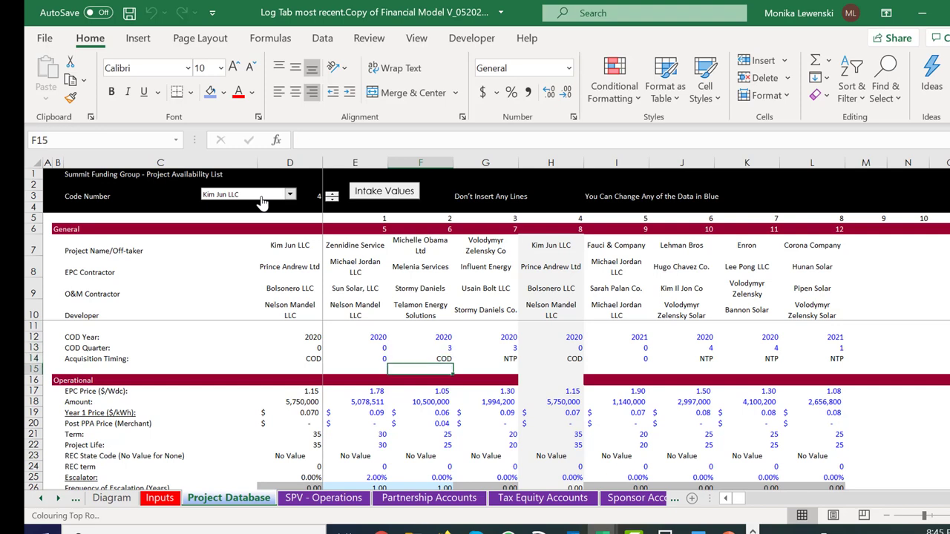
pyautogui.press('Right')
pyautogui.press('Right')
pyautogui.press('Down')
pyautogui.press('Down')
pyautogui.press('Down')
pyautogui.press('Down')
pyautogui.press('Down')
pyautogui.press('Down')
pyautogui.press('Down')
pyautogui.press('Down')
pyautogui.press('Down')
pyautogui.press('Down')
pyautogui.press('Down')
pyautogui.press('Down')
pyautogui.press('Down')
pyautogui.press('Down')
pyautogui.press('Down')
pyautogui.press('Down')
pyautogui.press('Down')
pyautogui.press('Down')
pyautogui.press('Down')
pyautogui.press('Down')
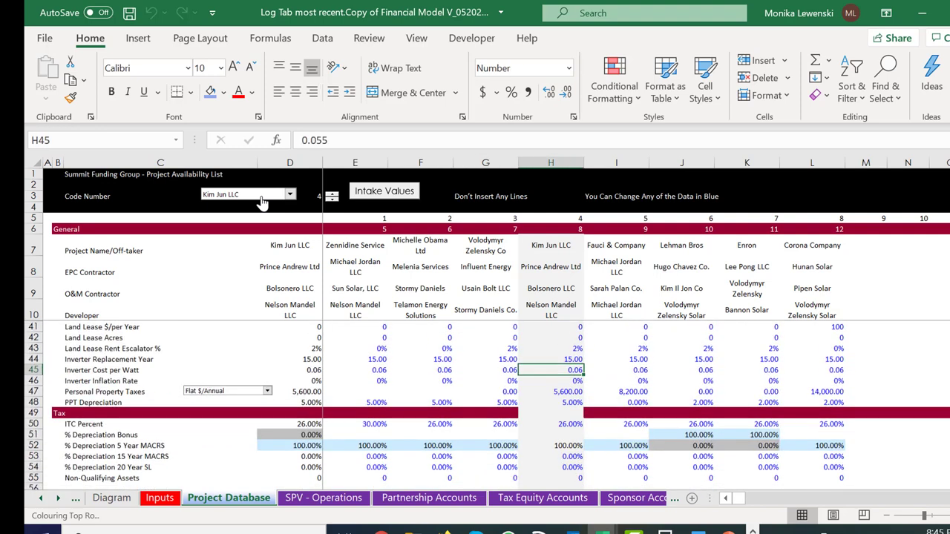
pyautogui.press('Down')
pyautogui.press('Down')
pyautogui.press('Down')
pyautogui.press('Down')
pyautogui.press('Down')
pyautogui.press('Down')
pyautogui.press('Down')
pyautogui.press('Down')
pyautogui.press('Down')
pyautogui.press('Down')
pyautogui.press('Down')
pyautogui.press('Down')
pyautogui.press('Down')
pyautogui.press('Down')
pyautogui.press('Down')
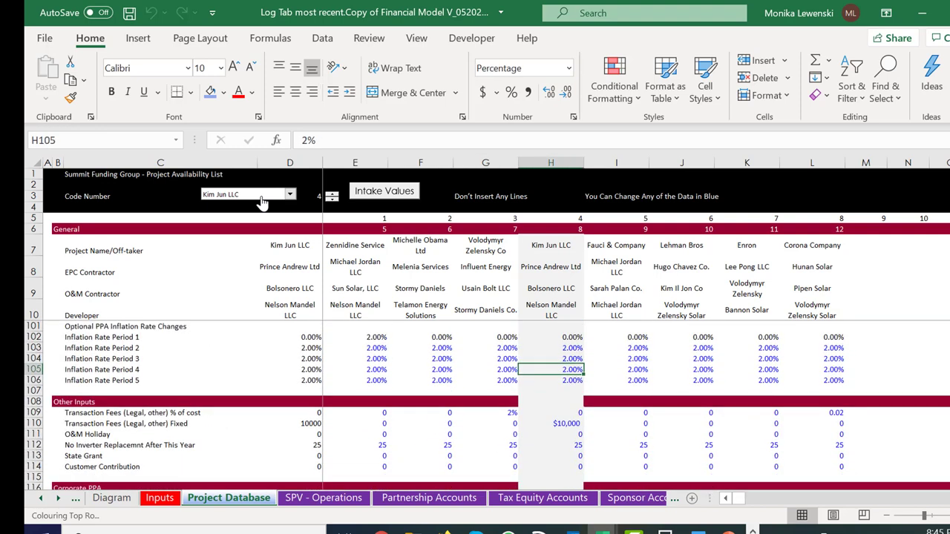
pyautogui.press('Up')
pyautogui.press('Up')
pyautogui.press('Up')
pyautogui.press('Up')
pyautogui.press('Up')
pyautogui.press('Up')
pyautogui.press('Up')
pyautogui.press('Up')
pyautogui.press('Up')
pyautogui.press('Up')
pyautogui.press('Up')
pyautogui.press('Up')
pyautogui.press('Up')
pyautogui.press('Up')
pyautogui.press('Up')
pyautogui.press('Up')
pyautogui.press('Up')
pyautogui.press('Up')
pyautogui.press('Up')
pyautogui.press('Up')
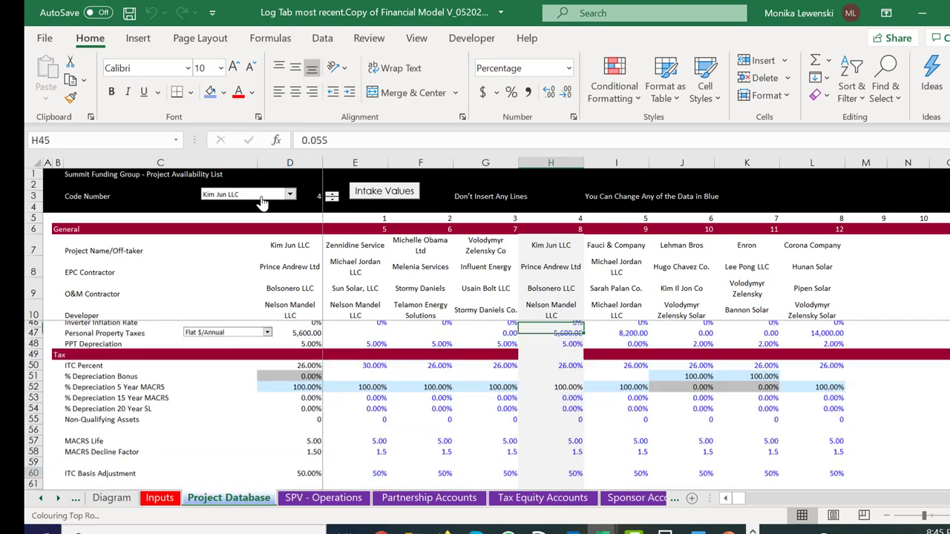
pyautogui.press('Up')
pyautogui.press('Up')
pyautogui.press('Up')
pyautogui.press('Up')
pyautogui.press('Up')
pyautogui.press('Up')
pyautogui.press('Up')
pyautogui.press('Up')
pyautogui.press('Up')
pyautogui.press('Up')
pyautogui.press('Up')
pyautogui.press('Up')
pyautogui.press('Up')
pyautogui.press('Up')
pyautogui.press('Up')
pyautogui.press('Up')
pyautogui.press('Up')
pyautogui.press('Up')
pyautogui.press('Up')
pyautogui.press('Up')
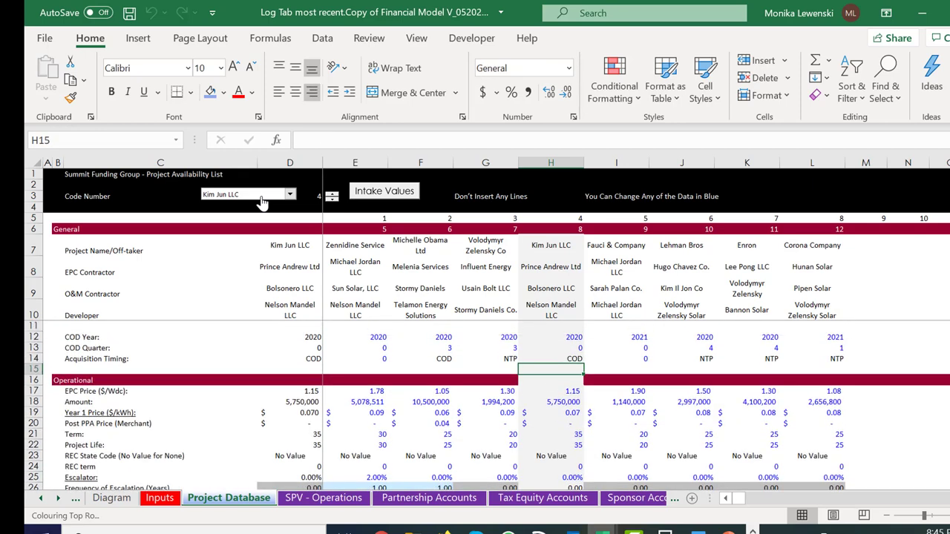
# - Recheck the highlighting in the Kim Jun LLC column across the Operational rows and the rows beneath them
pyautogui.press('Down')
pyautogui.press('Down')
pyautogui.press('Down')
pyautogui.press('Down')
pyautogui.press('Down')
pyautogui.press('Down')
pyautogui.press('Down')
pyautogui.press('Down')
pyautogui.press('Down')
pyautogui.press('Down')
pyautogui.press('Down')
pyautogui.press('Down')
pyautogui.press('Down')
pyautogui.press('Down')
pyautogui.press('Down')
pyautogui.press('Up')
pyautogui.press('Up')
pyautogui.press('Up')
pyautogui.press('Up')
pyautogui.press('Up')
pyautogui.press('Up')
pyautogui.press('Up')
pyautogui.press('Up')
pyautogui.press('Up')
pyautogui.press('Up')
pyautogui.press('Up')
pyautogui.press('Up')
pyautogui.press('Up')
pyautogui.press('Up')
pyautogui.press('Up')
pyautogui.press('Down')
pyautogui.press('Down')
pyautogui.press('Down')
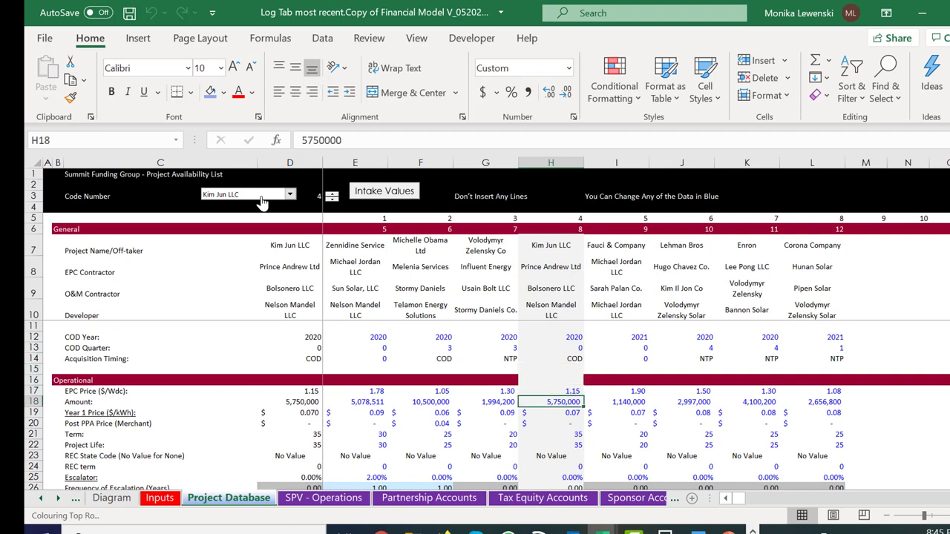
# - Examine the Kim Jun LLC column's highlighting from the Operational rows down past the Corporate PPA section
pyautogui.press('Down')
pyautogui.press('Down')
pyautogui.press('Down')
pyautogui.press('Down')
pyautogui.press('Down')
pyautogui.press('Down')
pyautogui.press('Down')
pyautogui.press('Down')
pyautogui.press('Down')
pyautogui.press('Down')
pyautogui.press('Down')
pyautogui.press('Down')
pyautogui.press('Down')
pyautogui.press('Down')
pyautogui.press('Down')
pyautogui.press('Up')
pyautogui.press('Up')
pyautogui.press('Up')
pyautogui.press('Up')
pyautogui.press('Up')
pyautogui.press('Up')
pyautogui.press('Up')
pyautogui.press('Up')
pyautogui.press('Up')
pyautogui.press('Up')
pyautogui.press('Up')
pyautogui.press('Up')
pyautogui.press('Up')
pyautogui.press('Up')
pyautogui.press('Up')
pyautogui.press('Down')
pyautogui.press('Down')
pyautogui.press('Down')
pyautogui.press('Down')
pyautogui.press('Down')
pyautogui.press('Down')
pyautogui.press('Down')
pyautogui.press('Down')
pyautogui.press('Down')
pyautogui.press('Down')
pyautogui.press('Down')
pyautogui.press('Down')
pyautogui.press('Down')
pyautogui.press('Down')
pyautogui.press('Down')
pyautogui.press('Down')
pyautogui.press('Down')
pyautogui.press('Down')
pyautogui.press('Down')
pyautogui.press('Down')
pyautogui.press('pagedown')
pyautogui.press('pagedown')
pyautogui.press('pagedown')
pyautogui.press('pagedown')
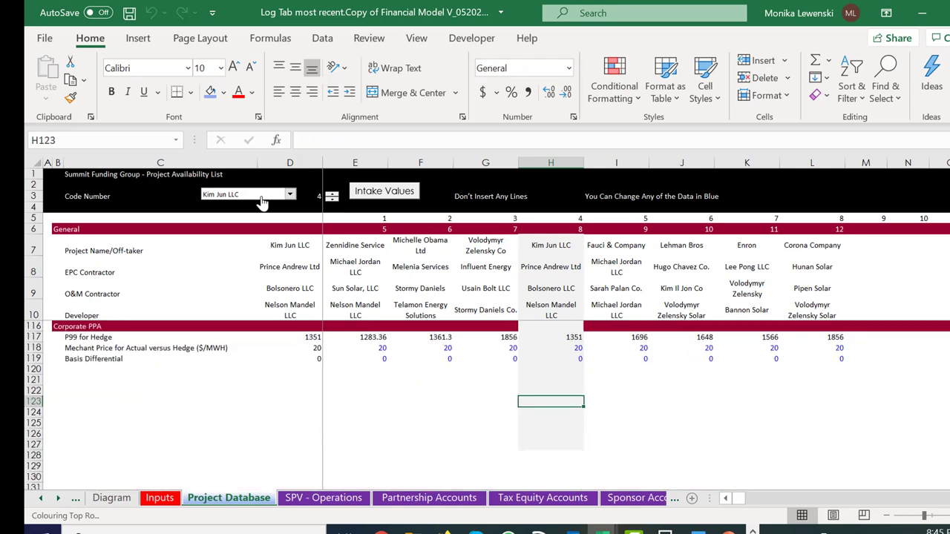
# - Set the Kim Jun LLC project's PPA Change Periods 2, 3 and 4 to 5, 12 and 15
pyautogui.press('pageup')
pyautogui.press('pageup')
pyautogui.press('Up')
pyautogui.press('Up')
pyautogui.press('Up')
pyautogui.press('Up')
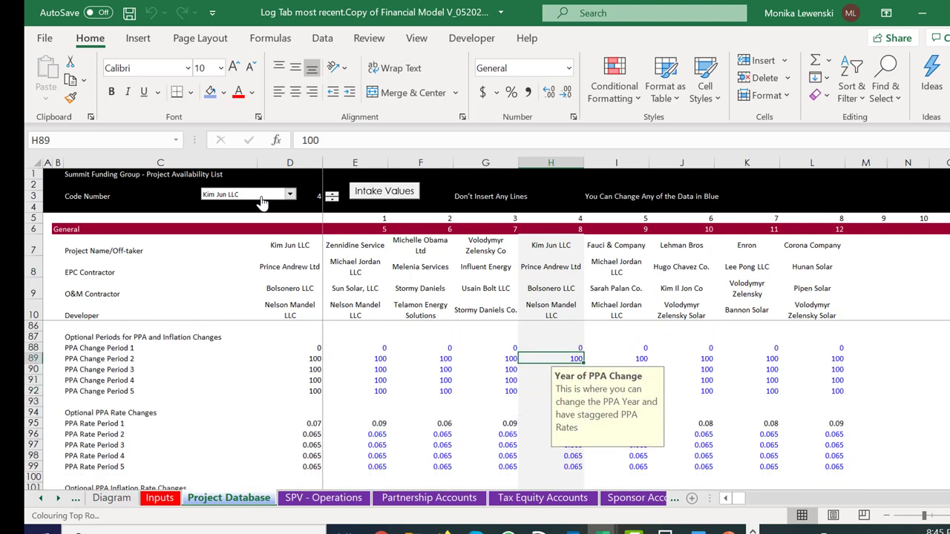
pyautogui.write('5')
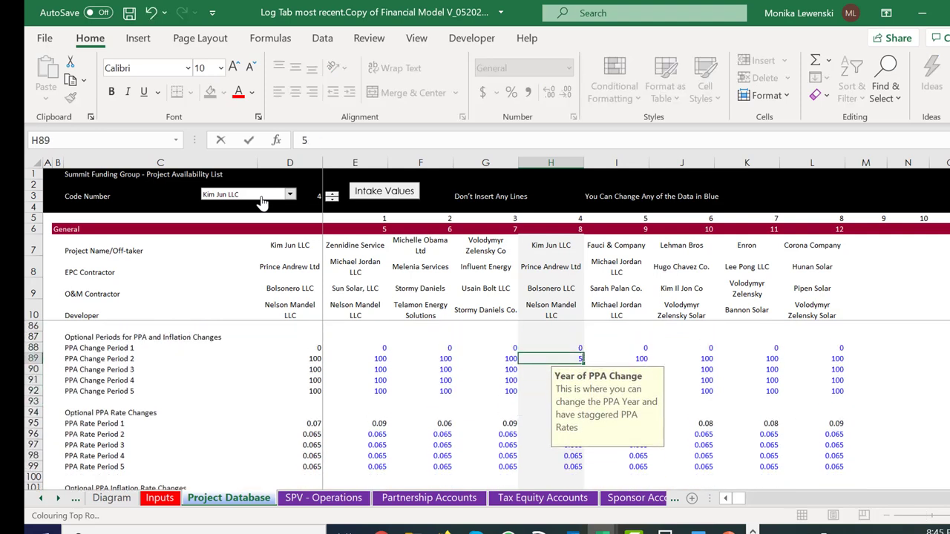
pyautogui.press('Return')
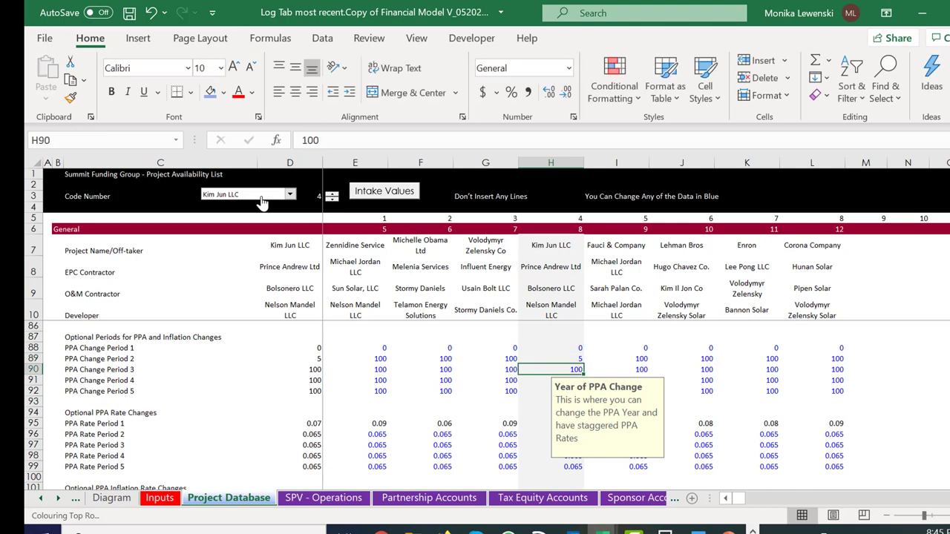
pyautogui.write('12')
pyautogui.press('Return')
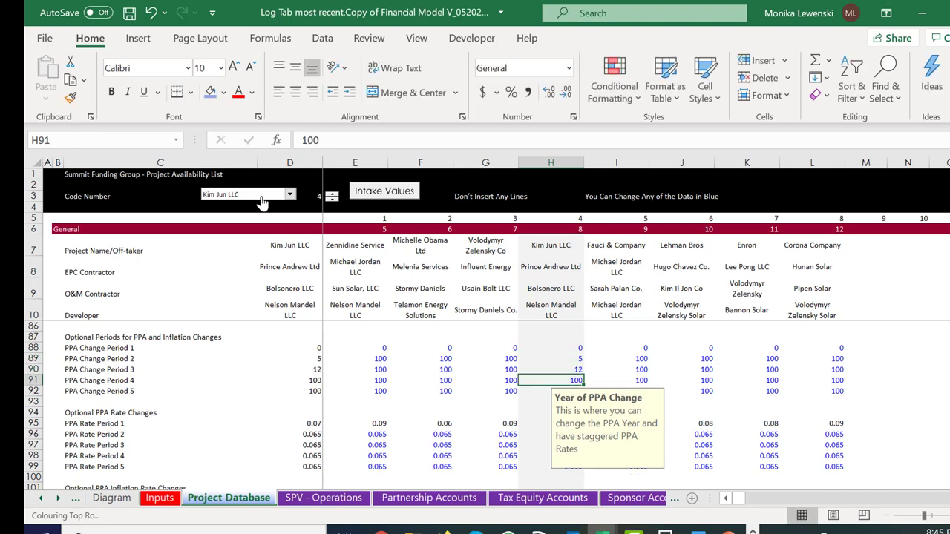
pyautogui.write('15')
pyautogui.press('Return')
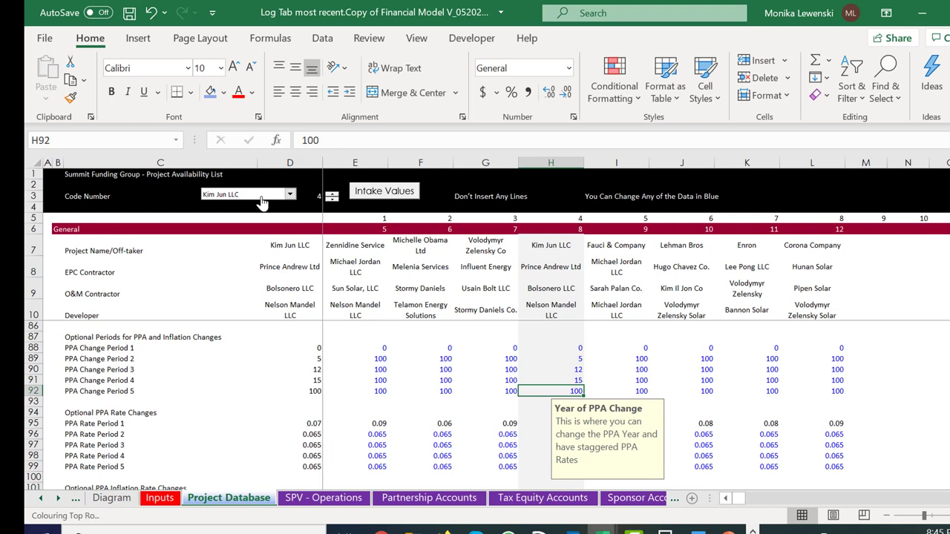
# - Set the Kim Jun LLC project's PPA Rate Periods 3, 4 and 5 to 0.075, 0.08 and 0.09
pyautogui.press('Down')
pyautogui.press('Down')
pyautogui.press('Down')
pyautogui.press('Down')
pyautogui.press('Up')
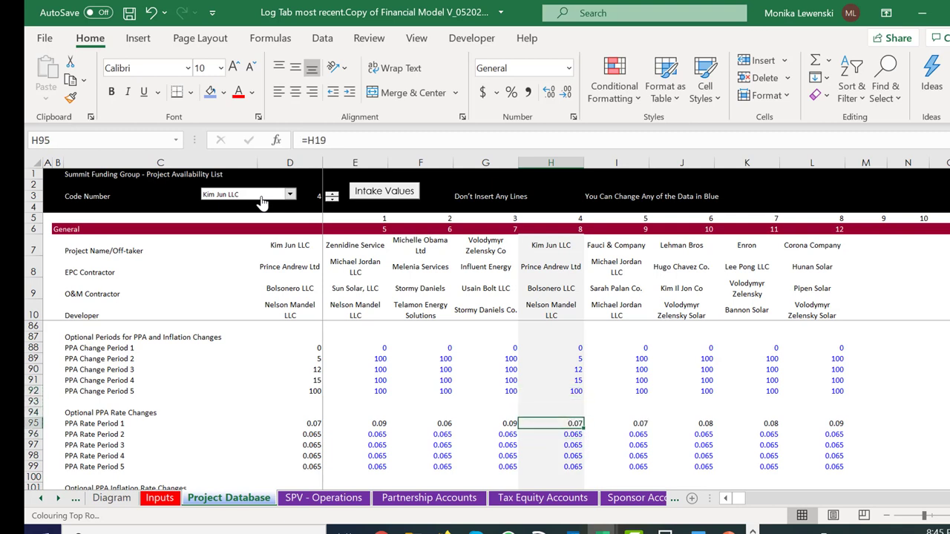
pyautogui.press('Down')
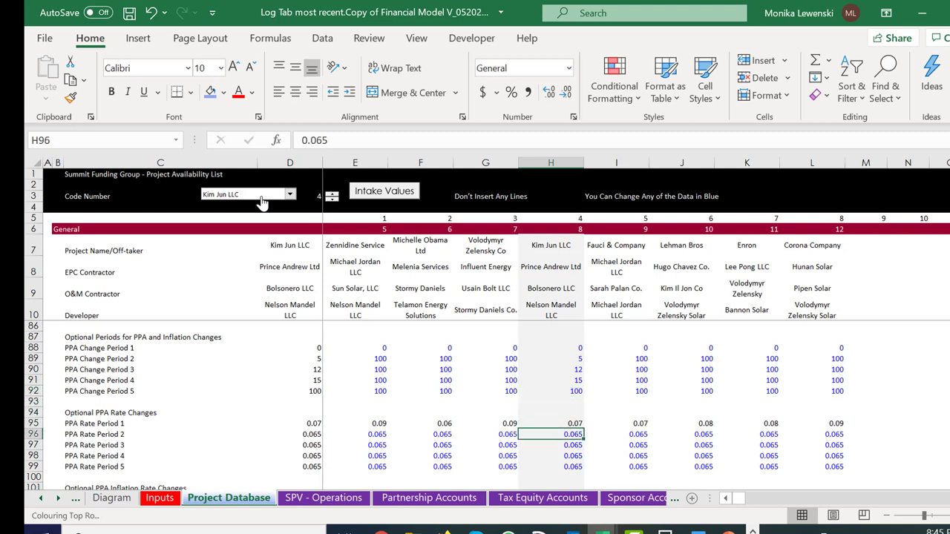
pyautogui.press('Up')
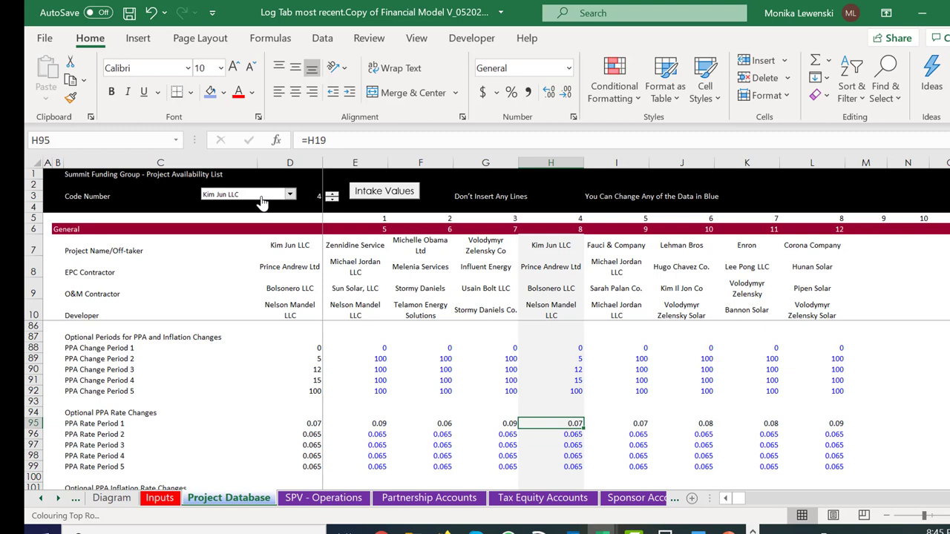
pyautogui.press('Down')
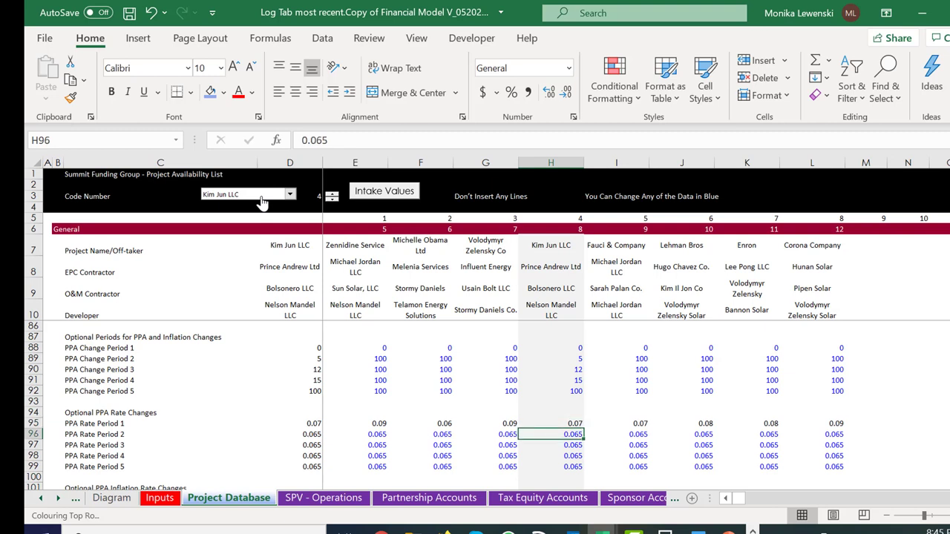
pyautogui.press('Down')
pyautogui.write('.0')
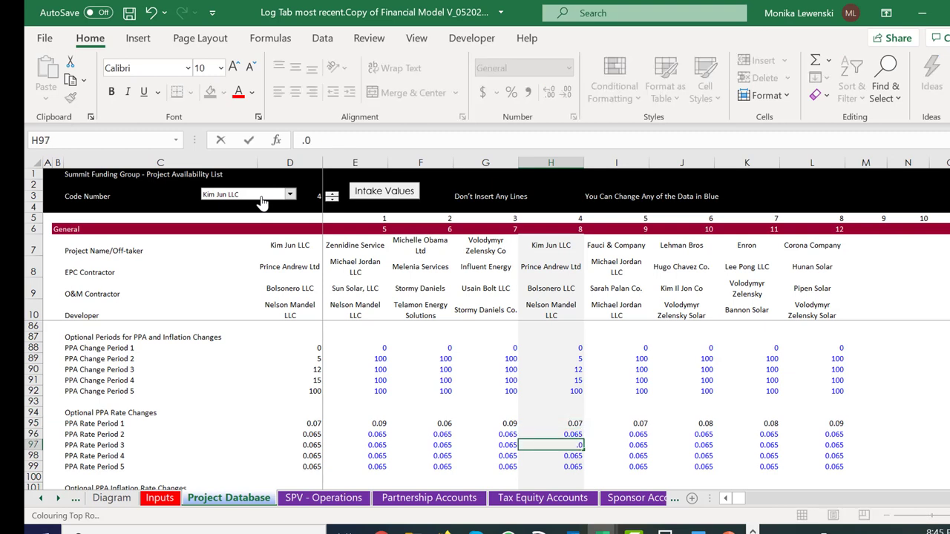
pyautogui.write('75')
pyautogui.press('Return')
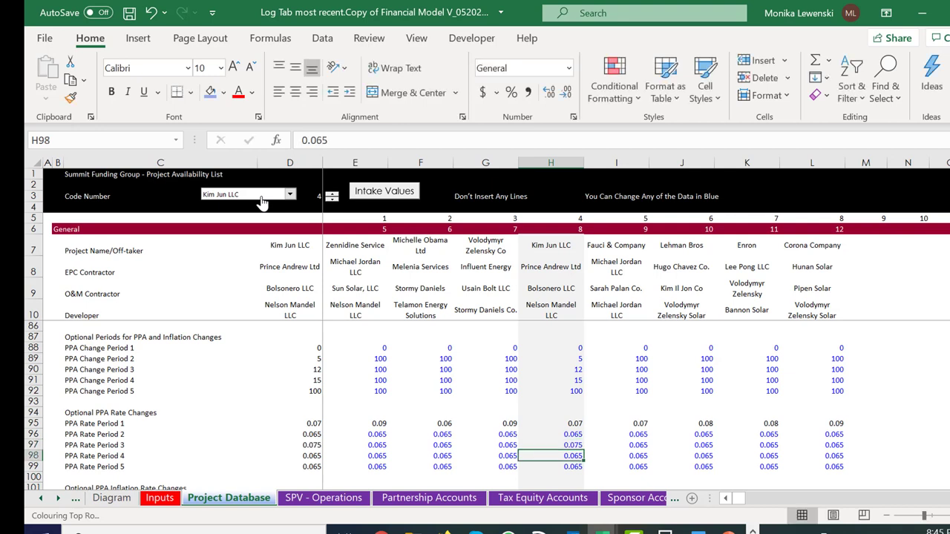
pyautogui.write('.0')
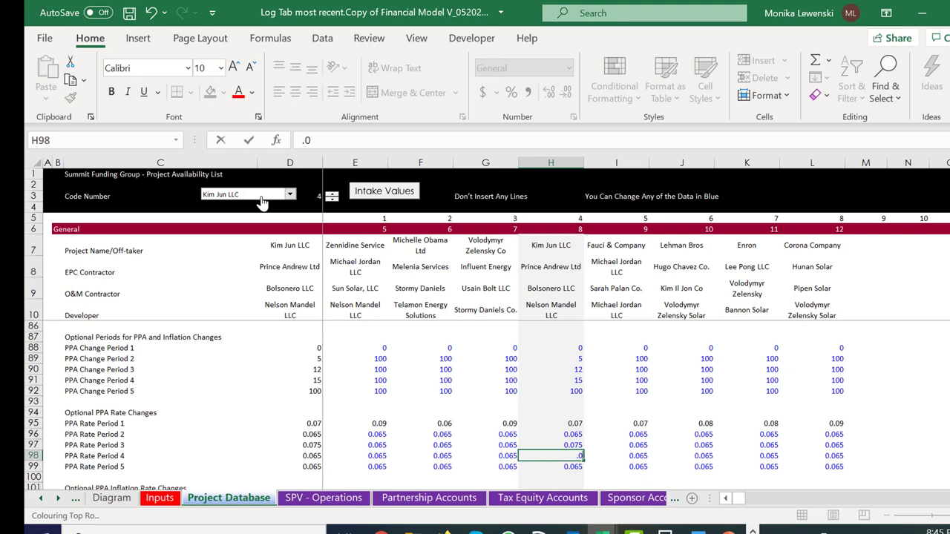
pyautogui.write('8')
pyautogui.press('Return')
pyautogui.write('.09')
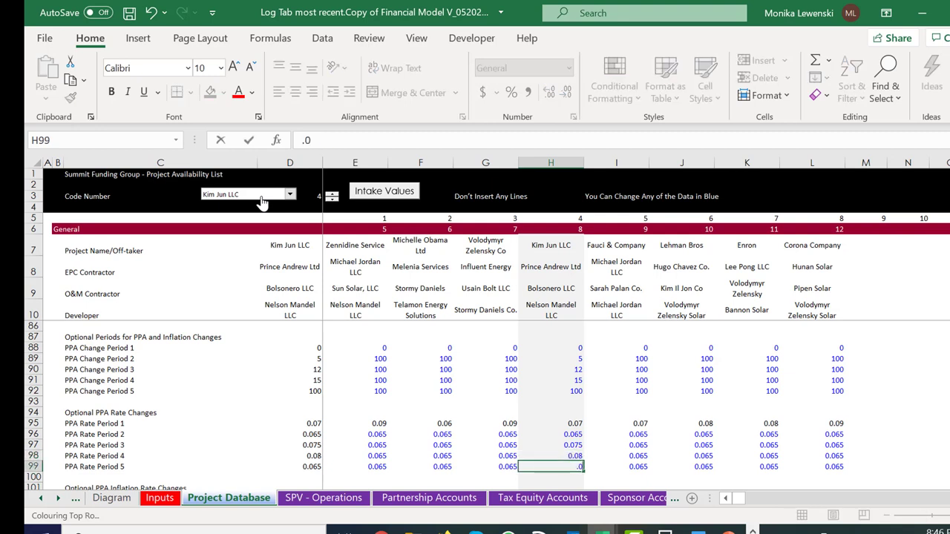
pyautogui.press('Return')
# - Review the Kim Jun LLC project's PPA rates against its PPA change periods
pyautogui.press('Up')
pyautogui.press('Up')
pyautogui.press('Up')
pyautogui.press('Up')
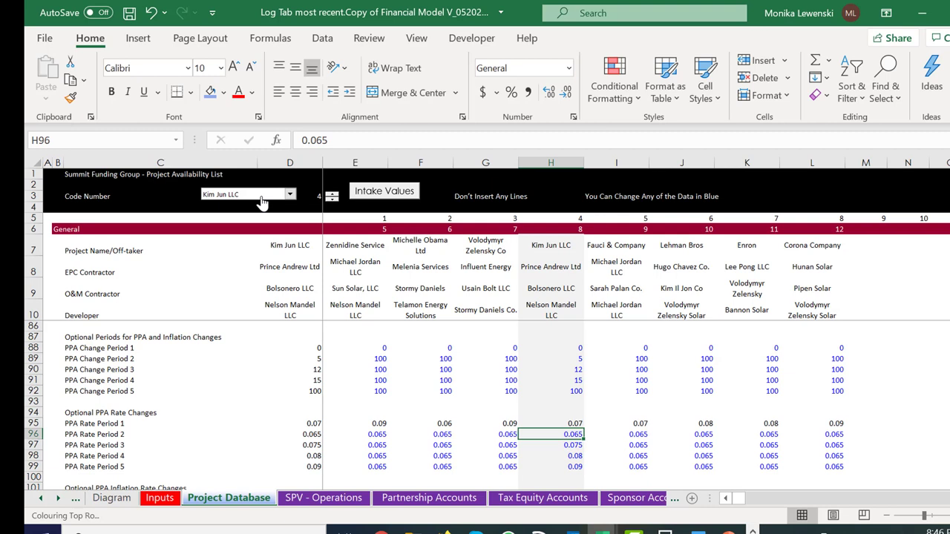
pyautogui.hotkey('shift', 'Down')
pyautogui.hotkey('shift', 'Down')
pyautogui.hotkey('shift', 'Down')
pyautogui.press('Up')
pyautogui.press('Down')
pyautogui.press('Up')
pyautogui.press('Up')
pyautogui.press('Up')
pyautogui.press('Up')
pyautogui.press('Up')
pyautogui.press('Up')
pyautogui.press('Up')
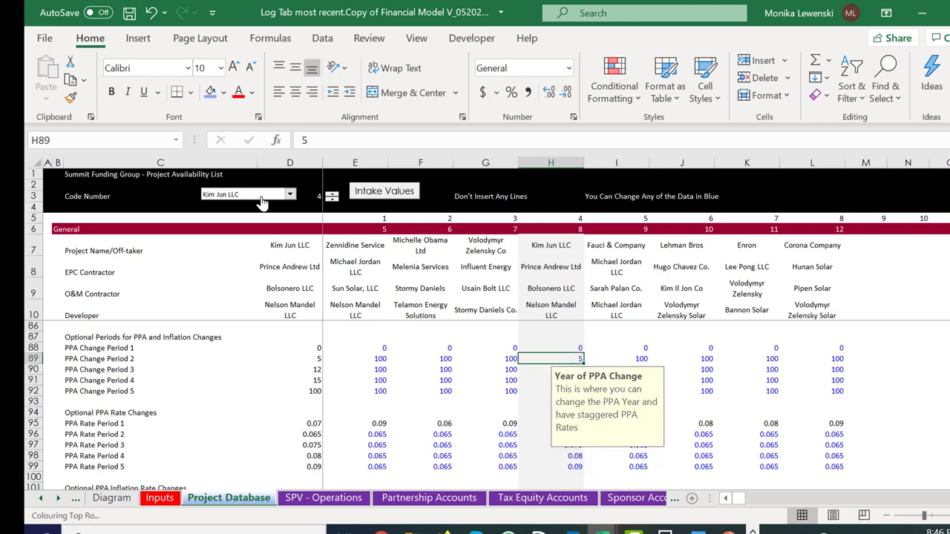
# - On the Inputs sheet, check the second PPA Year cell I62 and follow its link to the Project Database
pyautogui.hotkey('ctrl', 'pageup')
pyautogui.hotkey('ctrl', 'pageup')
pyautogui.press('Left')
pyautogui.press('Left')
pyautogui.press('Left')
pyautogui.press('Left')
pyautogui.press('Left')
pyautogui.press('Left')
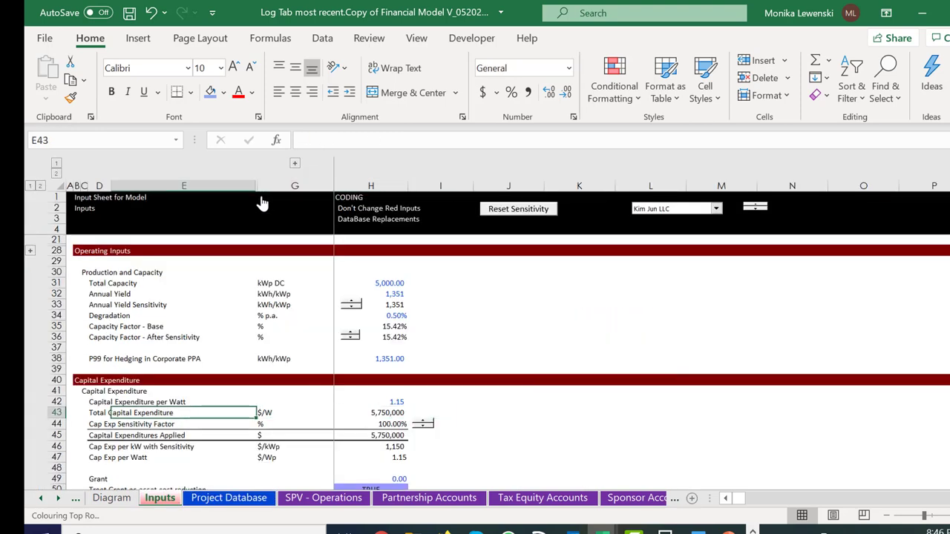
pyautogui.press('pagedown')
pyautogui.press('Right')
pyautogui.press('Right')
pyautogui.press('Right')
pyautogui.press('Right')
pyautogui.press('Right')
pyautogui.press('Right')
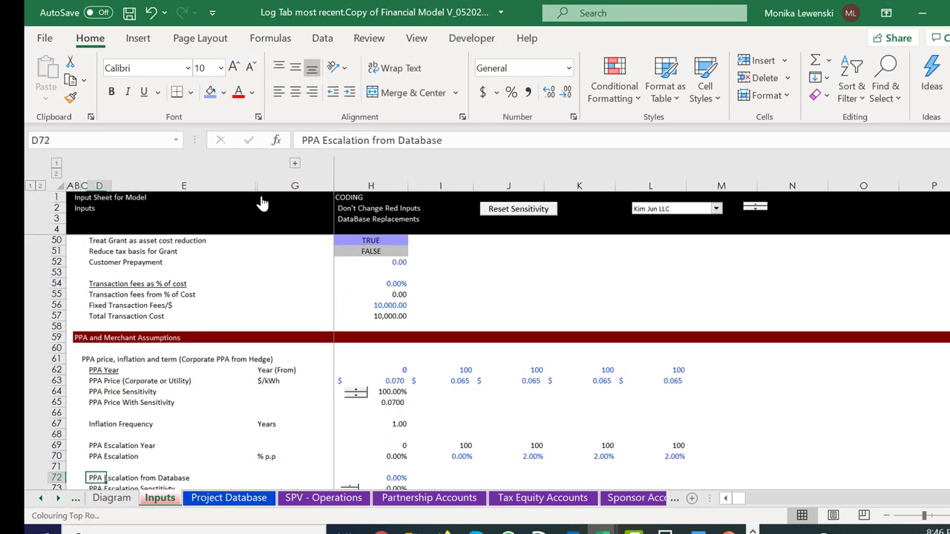
pyautogui.press('Up')
pyautogui.press('Up')
pyautogui.press('Up')
pyautogui.press('Up')
pyautogui.press('Up')
pyautogui.press('Up')
pyautogui.press('Up')
pyautogui.press('Up')
pyautogui.press('Up')
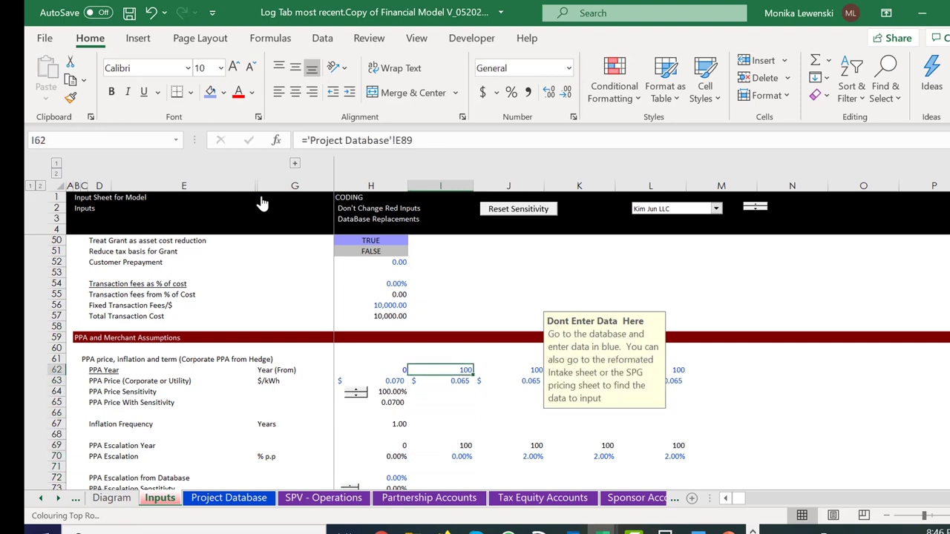
pyautogui.hotkey('ctrl', '[')
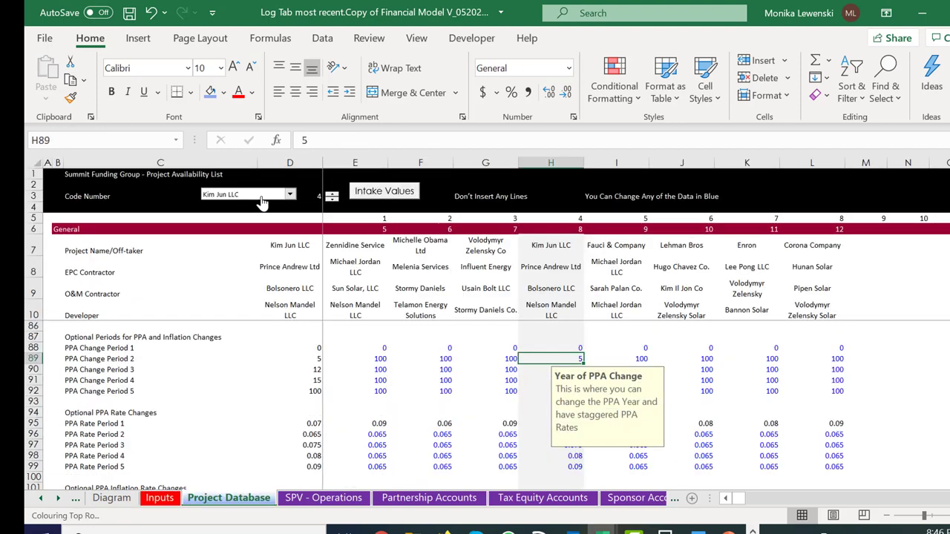
# - Relink the PPA Year cells I62:L62 on Inputs to the selected-project cells D89:D92 of the Project Database
pyautogui.press('Left')
pyautogui.press('Left')
pyautogui.press('Left')
pyautogui.press('Left')
pyautogui.hotkey('ctrl', 'pageup')
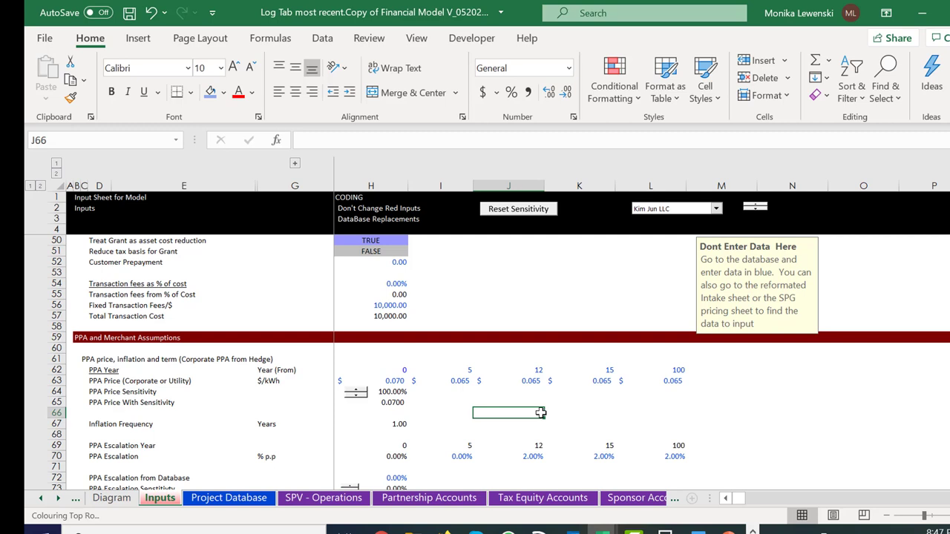
# - Trace the second PPA Year cell I62 to its source in the Project Database and return to Inputs
pyautogui.press('Up')
pyautogui.press('Up')
pyautogui.press('Up')
pyautogui.press('Up')
pyautogui.press('Left')
pyautogui.press('Left')
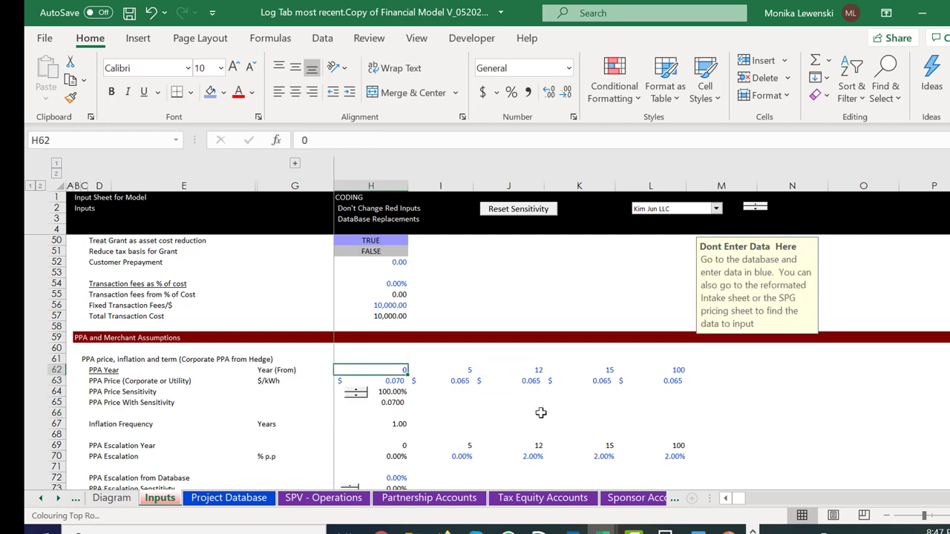
pyautogui.press('Right')
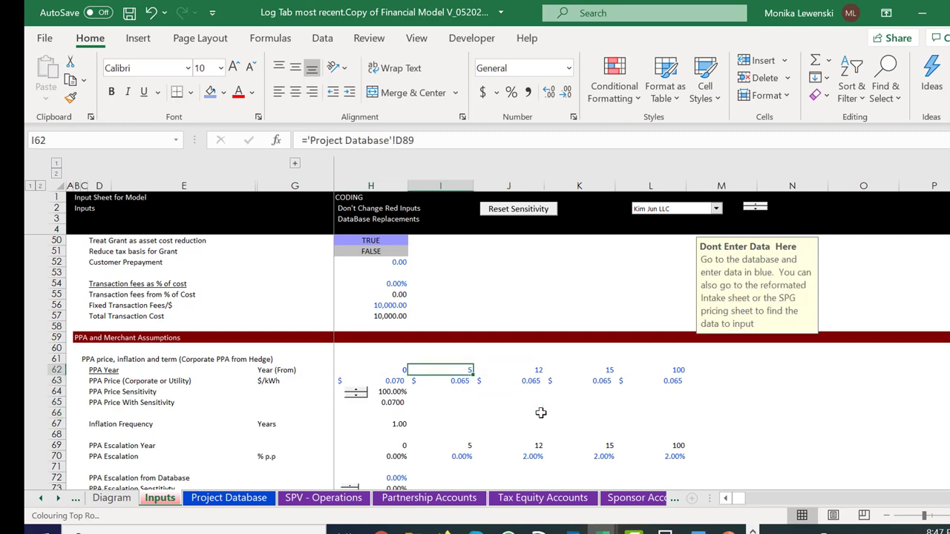
pyautogui.hotkey('ctrl', '[')
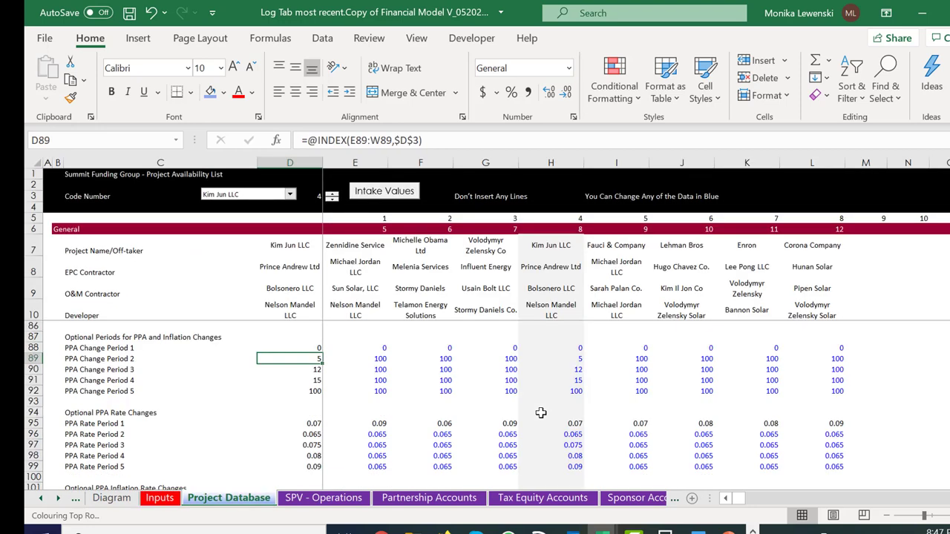
pyautogui.press('Down')
pyautogui.press('Down')
pyautogui.press('Up')
pyautogui.press('Up')
pyautogui.press('F5')
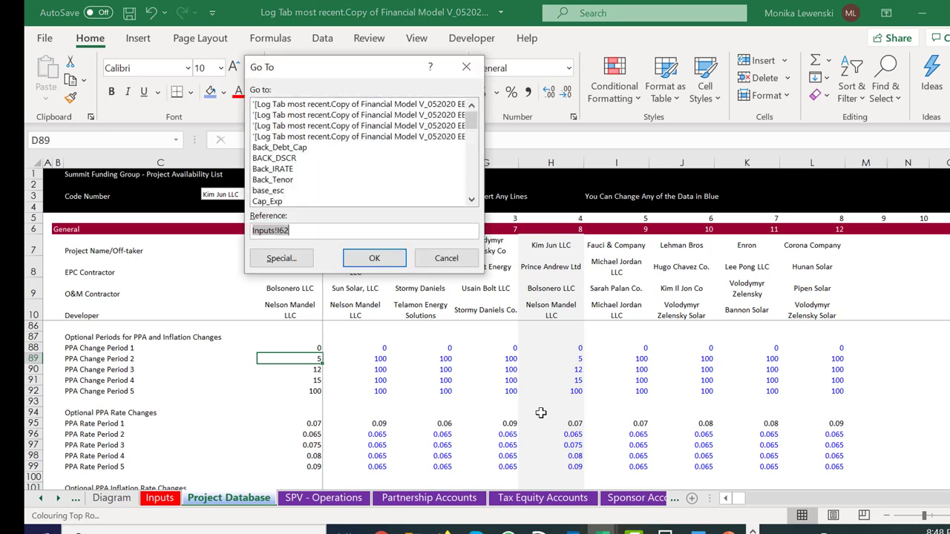
pyautogui.press('Return')
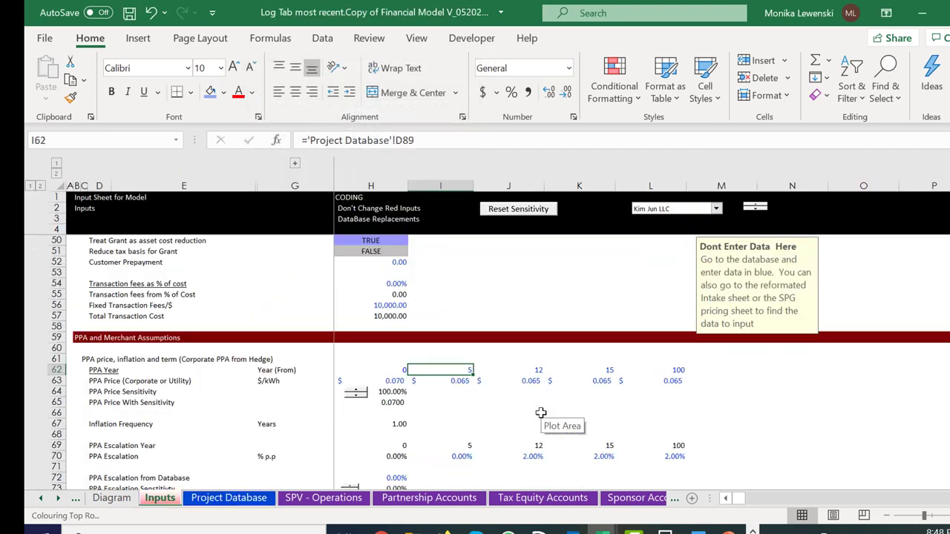
# - Check the PPA Year row on Inputs across all periods up to the last one in L62
pyautogui.press('Down')
pyautogui.press('Up')
pyautogui.press('Left')
pyautogui.press('Left')
pyautogui.press('Left')
pyautogui.press('Right')
pyautogui.press('Right')
pyautogui.press('Right')
pyautogui.press('Right')
pyautogui.press('Right')
pyautogui.press('Right')
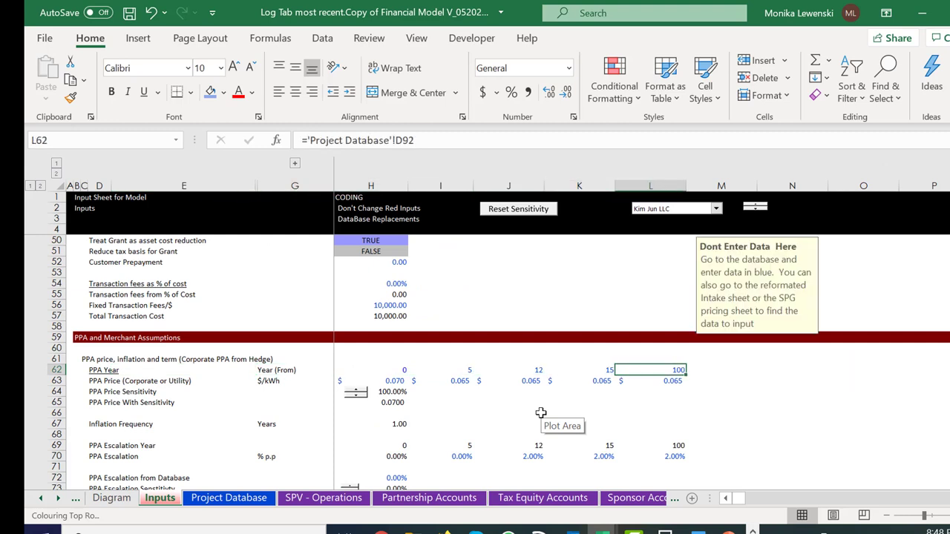
# - Inspect the Project Database link behind the second-period PPA Price in I63
pyautogui.press('Left')
pyautogui.press('Left')
pyautogui.press('Left')
pyautogui.press('Down')
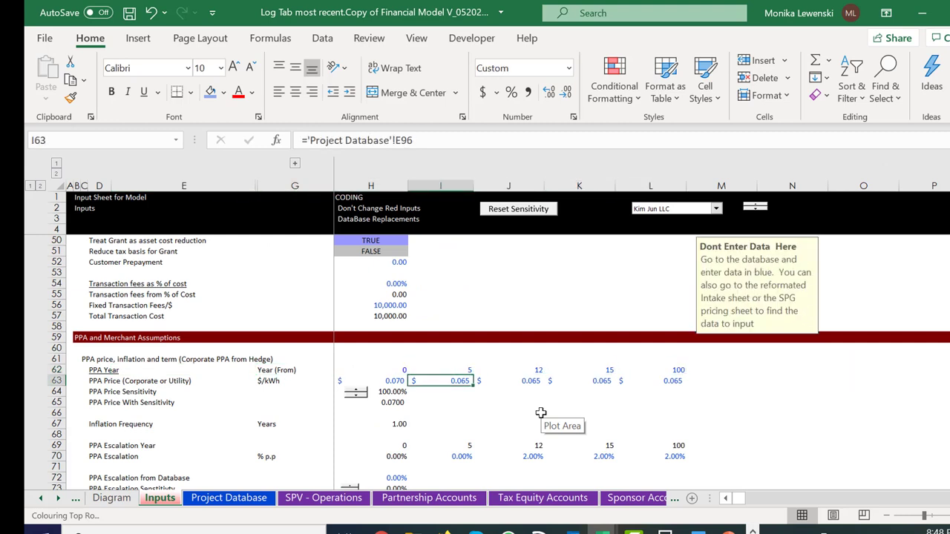
pyautogui.press('Left')
pyautogui.press('Right')
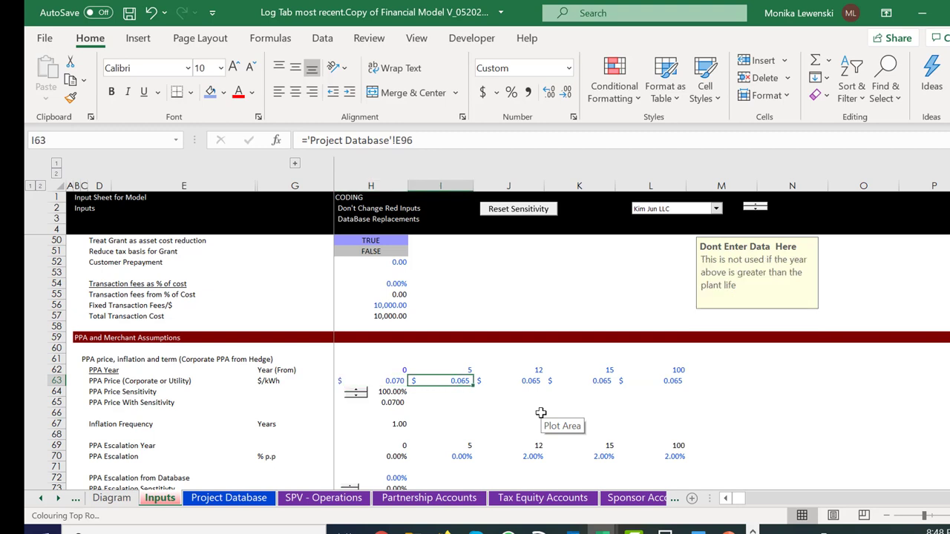
# - Relink the PPA Price cells I63 and J63 on Inputs to the selected-project cells D96 and D97 of the Project Database
pyautogui.press('F2')
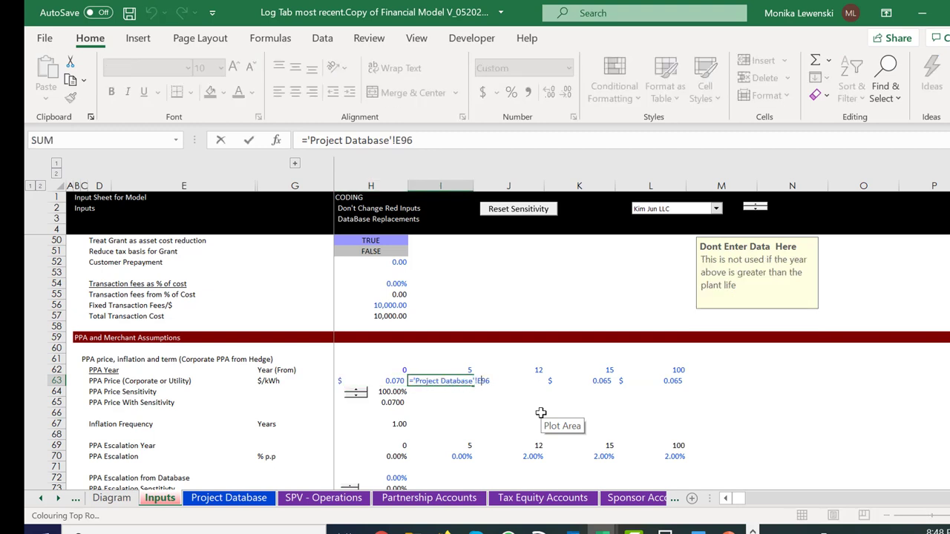
pyautogui.press('BackSpace')
pyautogui.press('Return')
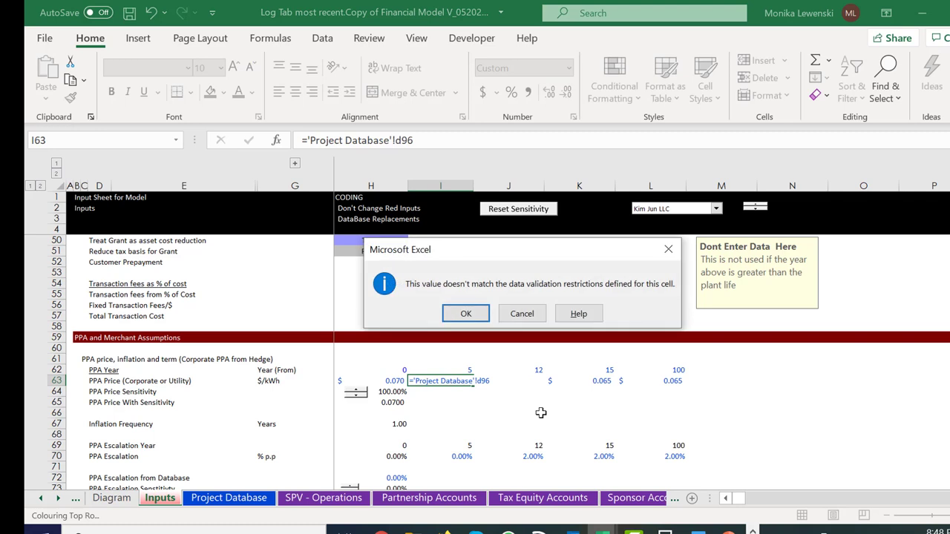
pyautogui.press('Escape')
pyautogui.press('Right')
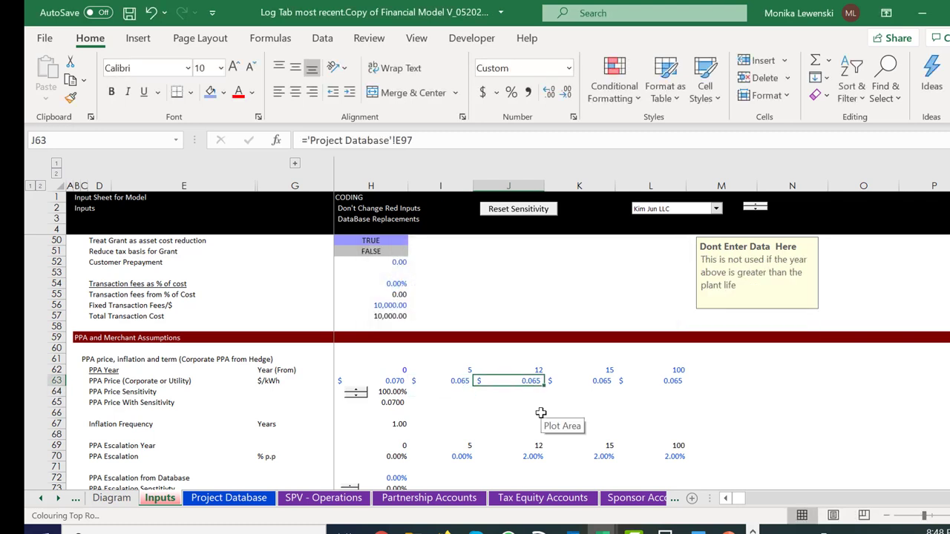
pyautogui.press('F2')
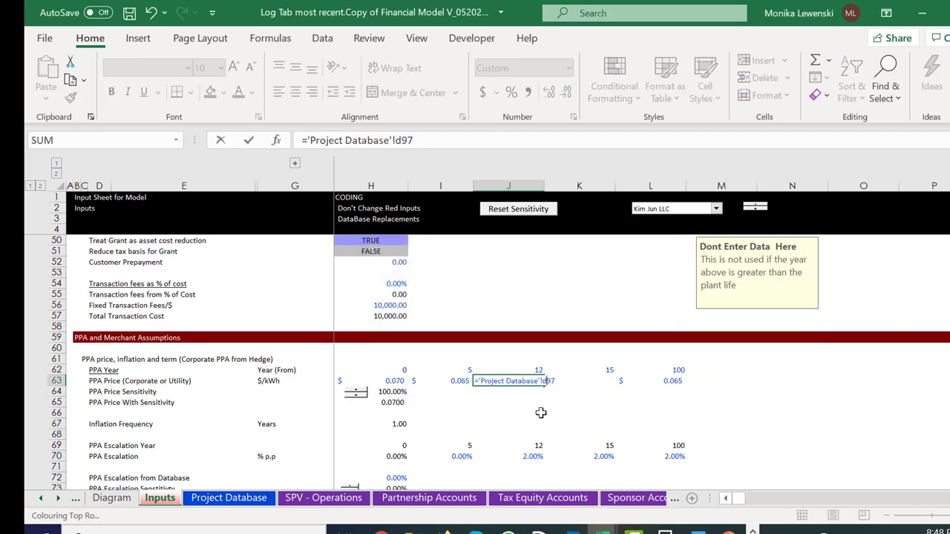
pyautogui.press('Return')
pyautogui.press('Return')
pyautogui.press('Up')
# - Relink the PPA Price cells K63 and L63 on Inputs to D98 and D99 of the Project Database
pyautogui.press('Right')
pyautogui.press('F2')
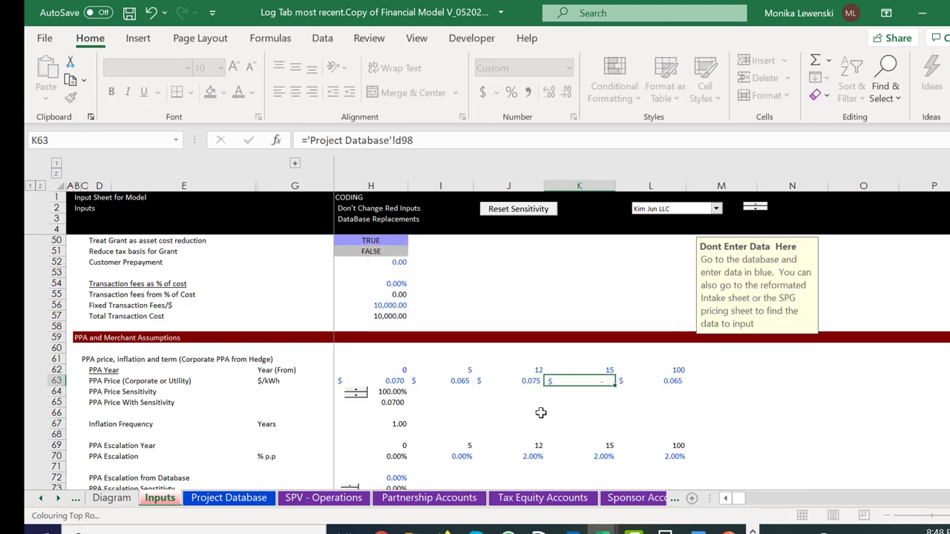
pyautogui.press('Tab')
pyautogui.press('F2')
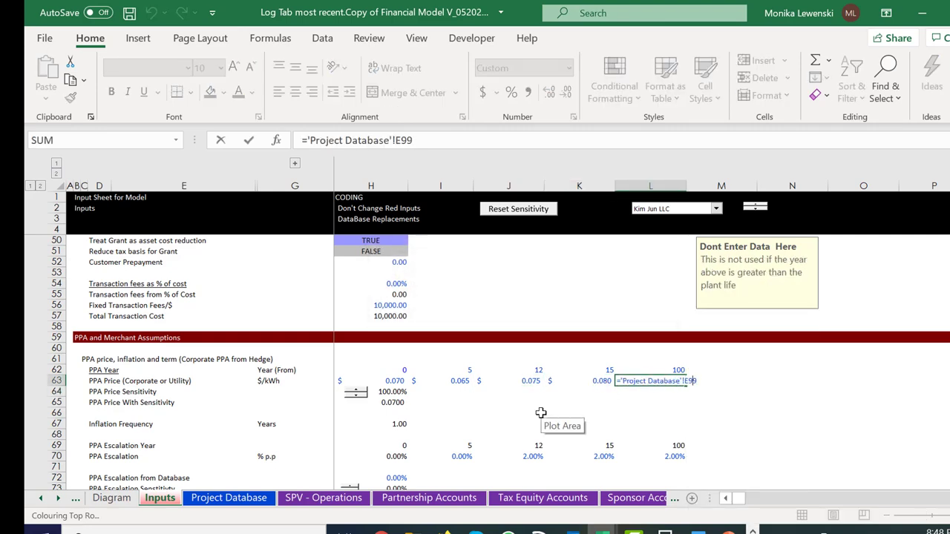
pyautogui.press('Left')
pyautogui.press('Left')
pyautogui.press('BackSpace')
pyautogui.write('D')
pyautogui.press('Return')
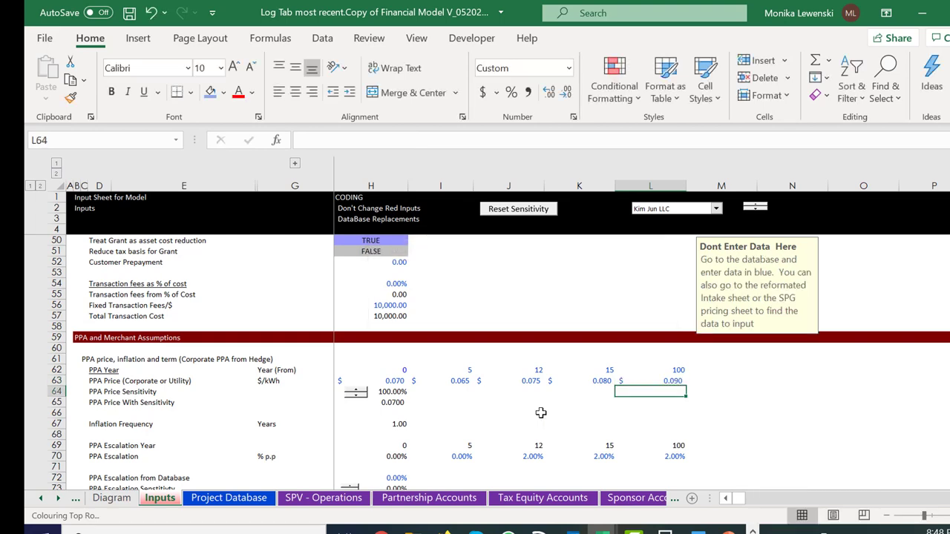
# - Check the selected project's PPA change periods and PPA rate periods in column D of the Project Database
pyautogui.press('Up')
pyautogui.hotkey('ctrl', 'pagedown')
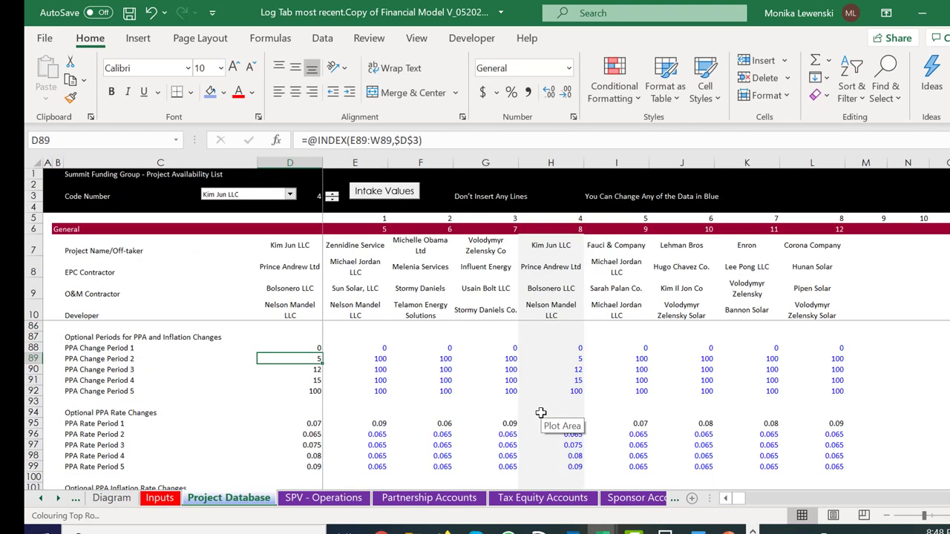
pyautogui.press('Down')
pyautogui.press('Down')
pyautogui.press('Down')
pyautogui.press('Down')
pyautogui.press('Down')
pyautogui.press('Down')
pyautogui.press('Down')
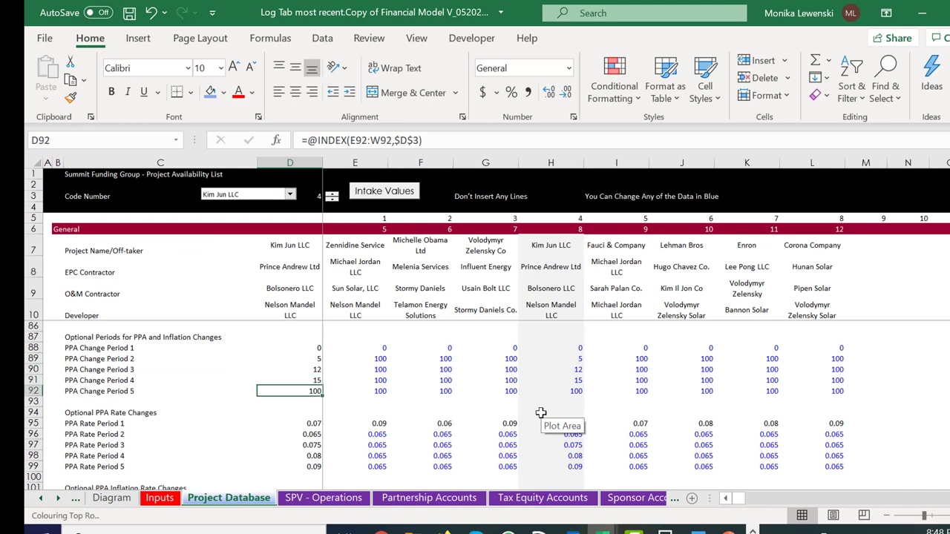
pyautogui.press('Down')
pyautogui.press('Down')
pyautogui.press('Down')
pyautogui.press('Up')
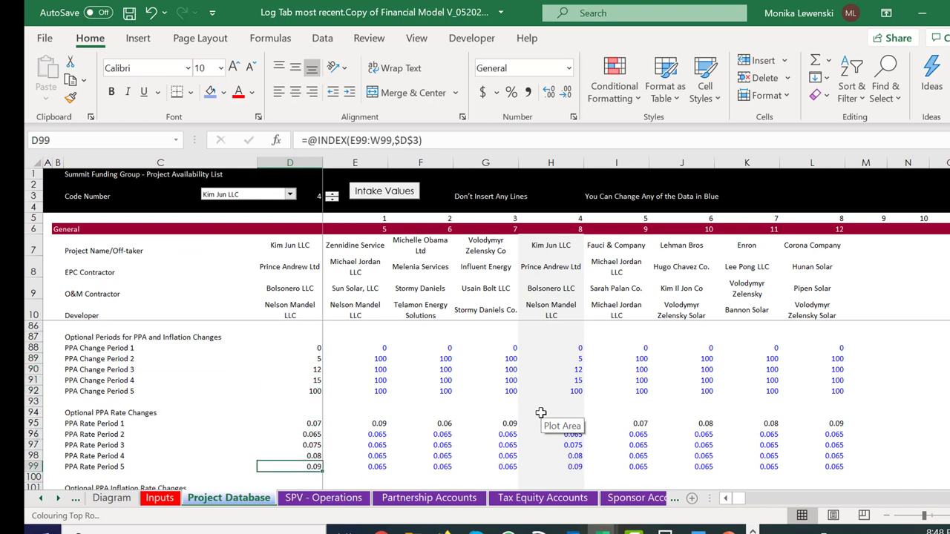
# - Look through column D of the Project Database down to the optional PPA inflation rate changes in rows 102 to 106
pyautogui.hotkey('ctrl', 'Up')
pyautogui.hotkey('ctrl', 'Up')
pyautogui.hotkey('ctrl', 'Up')
pyautogui.press('Up')
pyautogui.press('Down')
pyautogui.press('Down')
pyautogui.press('Down')
pyautogui.press('Down')
pyautogui.press('Down')
pyautogui.press('Down')
pyautogui.press('Down')
pyautogui.press('Down')
pyautogui.press('Down')
pyautogui.press('Down')
pyautogui.press('Down')
pyautogui.press('Down')
pyautogui.press('Down')
pyautogui.press('Down')
pyautogui.press('Down')
pyautogui.press('Down')
pyautogui.press('Down')
pyautogui.press('Down')
pyautogui.press('Down')
pyautogui.press('Down')
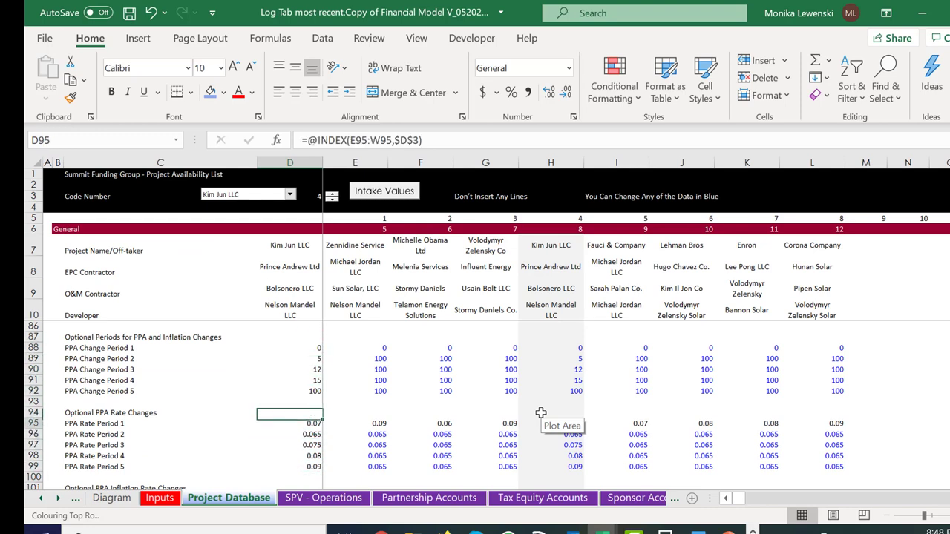
pyautogui.press('Down')
pyautogui.press('Up')
pyautogui.press('Up')
pyautogui.press('Up')
pyautogui.press('Up')
pyautogui.press('Up')
pyautogui.press('Up')
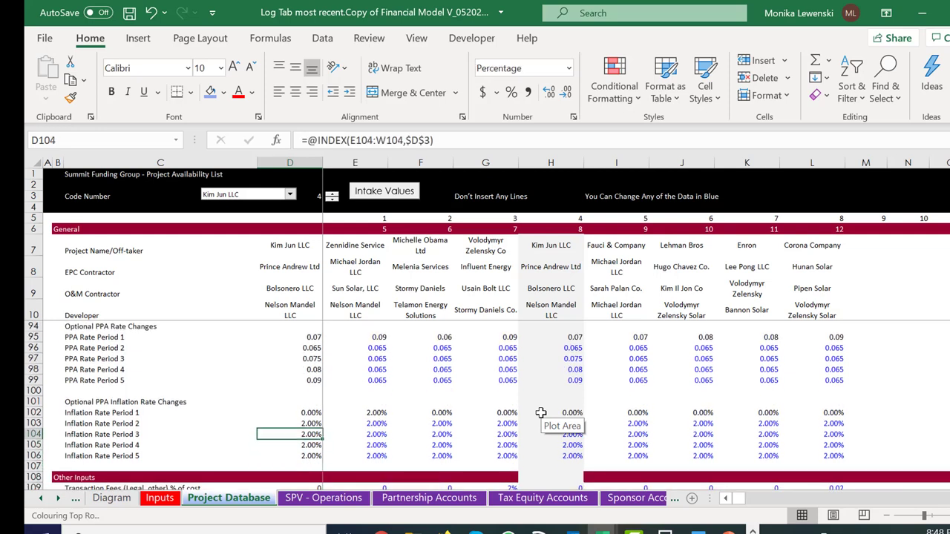
# - Return to Inputs and inspect the Project Database links behind PPA Escalation cells I70 and J70
pyautogui.hotkey('ctrl', 'pageup')
pyautogui.press('Down')
pyautogui.press('Down')
pyautogui.press('Down')
pyautogui.press('Down')
pyautogui.press('Down')
pyautogui.press('Down')
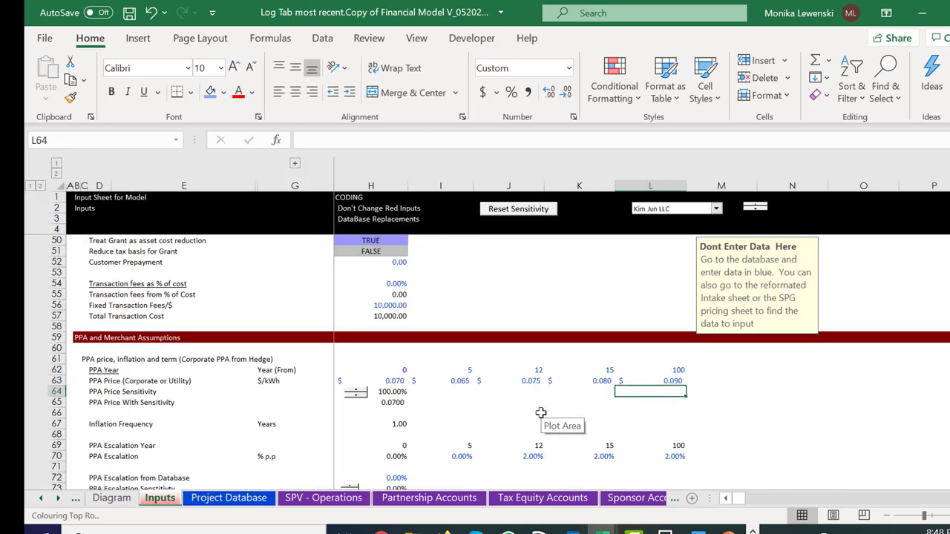
pyautogui.press('Left')
pyautogui.press('Down')
pyautogui.press('Left')
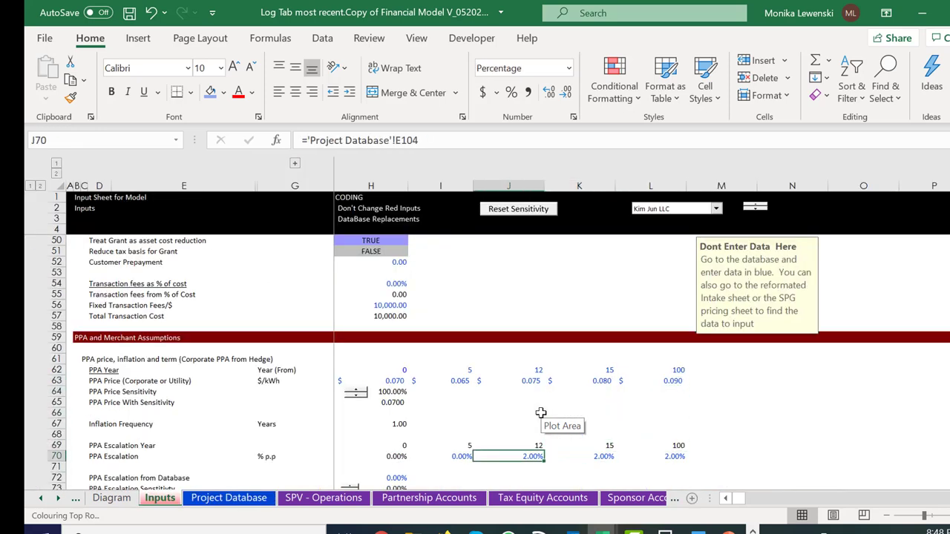
pyautogui.press('Left')
pyautogui.press('Right')
pyautogui.press('Left')
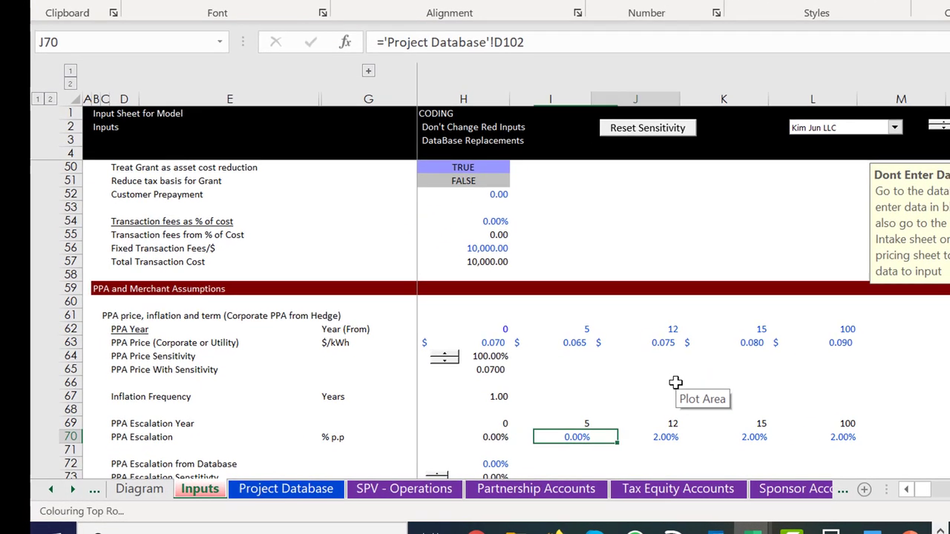
# - Relink the third-period PPA Escalation cell J70 to D104 of the Project Database
pyautogui.press('Right')
pyautogui.press('F2')
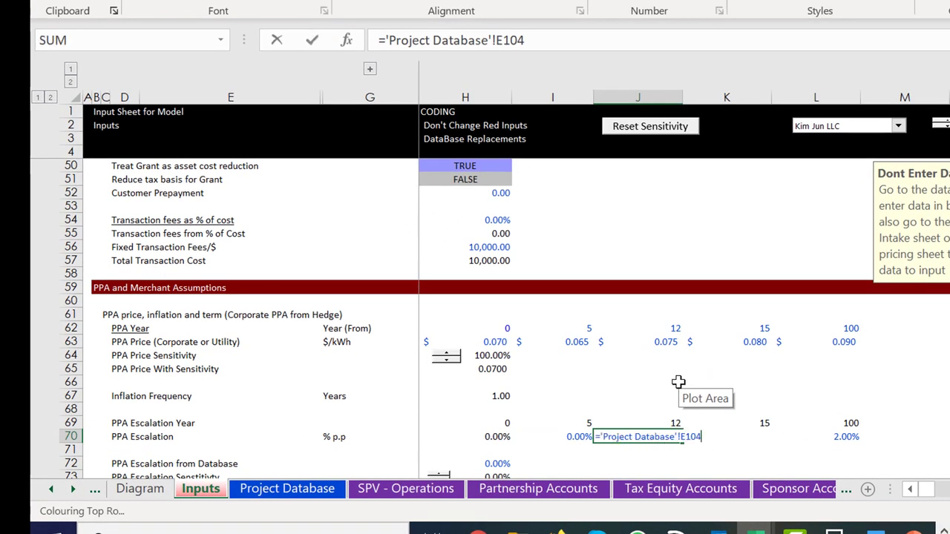
pyautogui.press('Left')
pyautogui.press('Left')
pyautogui.press('Left')
pyautogui.press('BackSpace')
pyautogui.write('d')
pyautogui.press('Return')
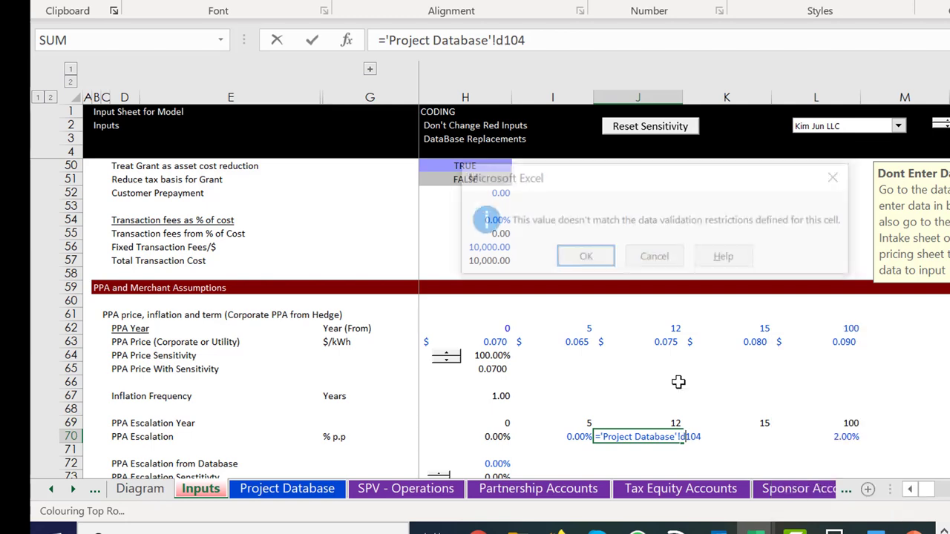
pyautogui.press('Return')
# - Point the fourth-period PPA Escalation cell K70 at E105 of the Project Database
pyautogui.press('Up')
pyautogui.press('Right')
pyautogui.press('F2')
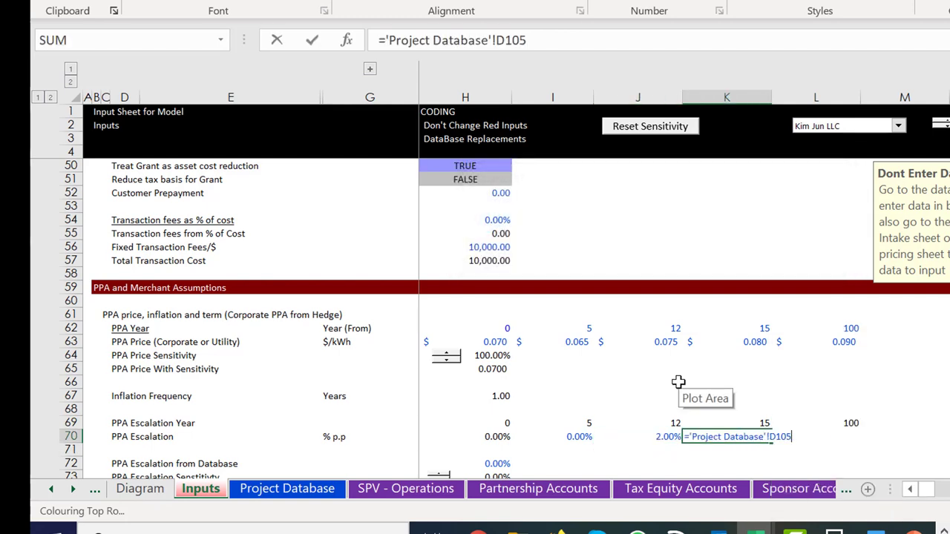
pyautogui.press('BackSpace')
pyautogui.write('e')
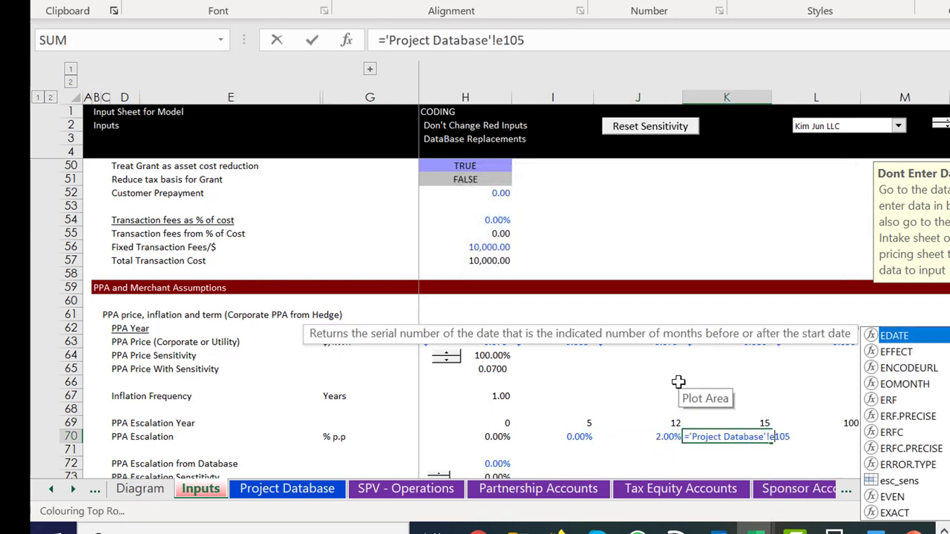
pyautogui.press('Return')
# - Point the last PPA Escalation cell L70 at E106 of the Project Database and reselect it
pyautogui.press('Up')
pyautogui.press('Right')
pyautogui.press('F2')
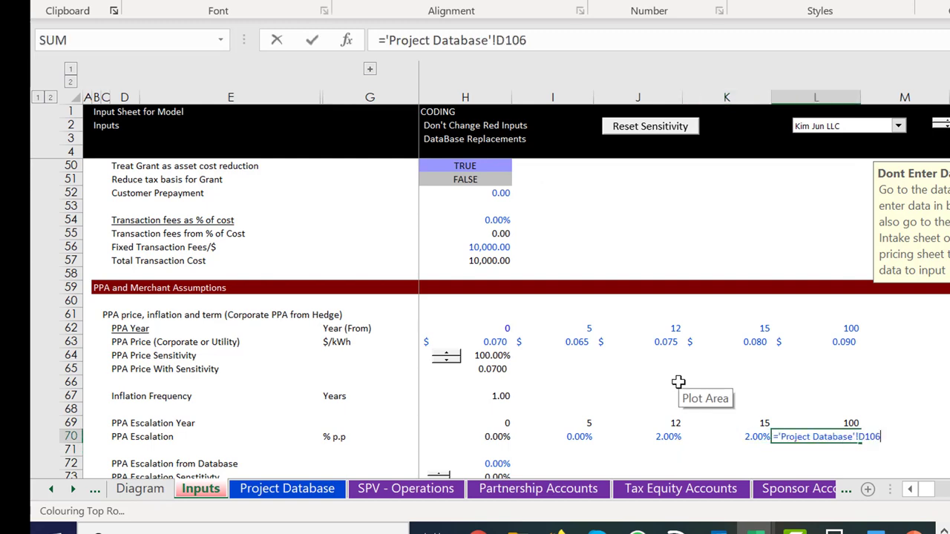
pyautogui.press('BackSpace')
pyautogui.write('e')
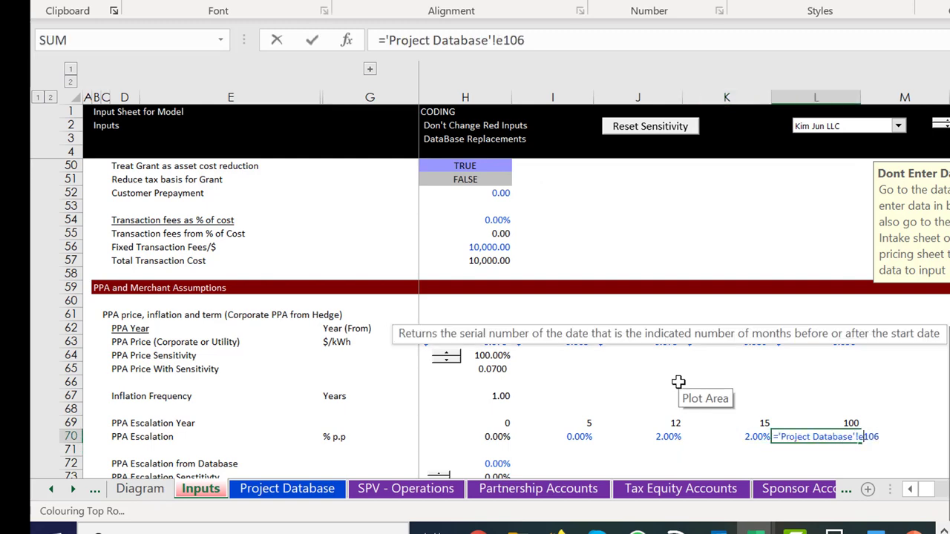
pyautogui.press('Return')
pyautogui.press('Return')
pyautogui.press('Up')
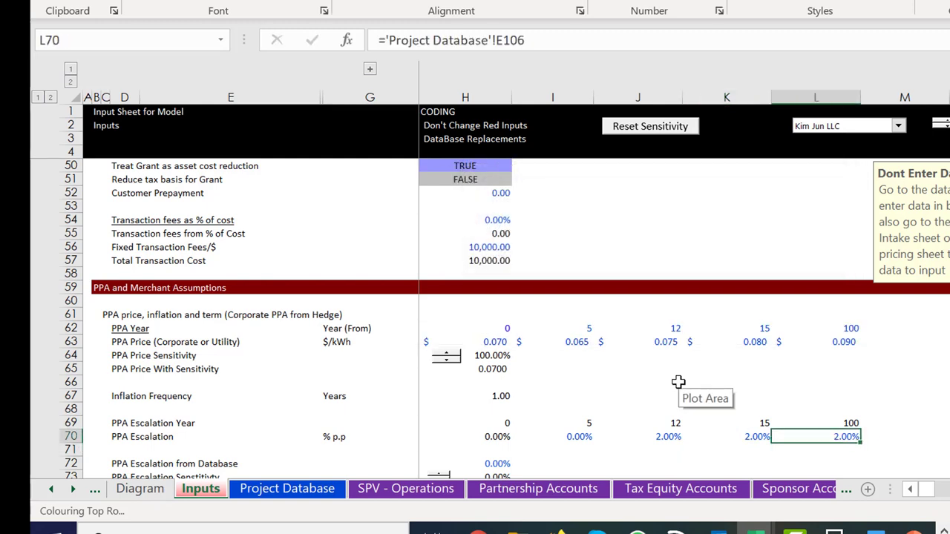
# - Compare the PPA Escalation row on Inputs with the selected project's inflation rate periods in the Project Database
pyautogui.hotkey('ctrl', 'pagedown')
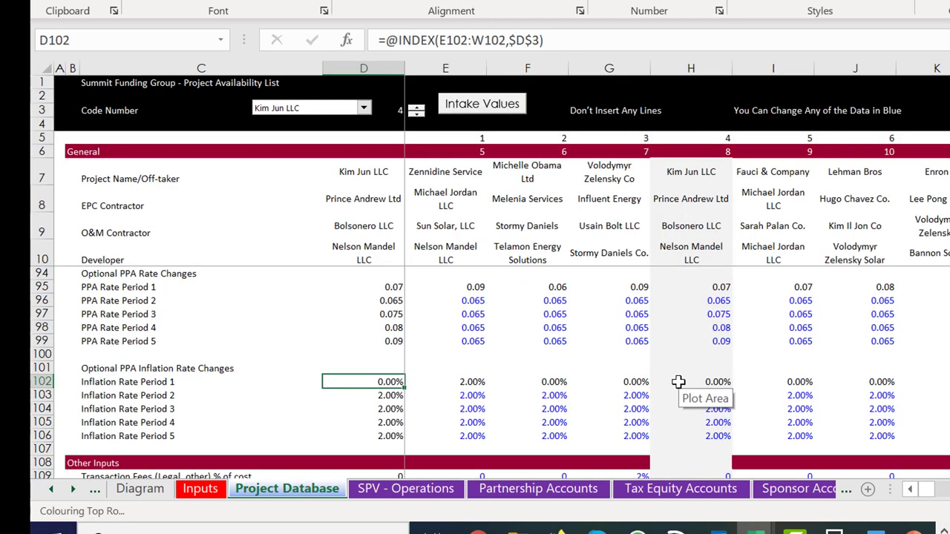
pyautogui.hotkey('ctrl', 'pageup')
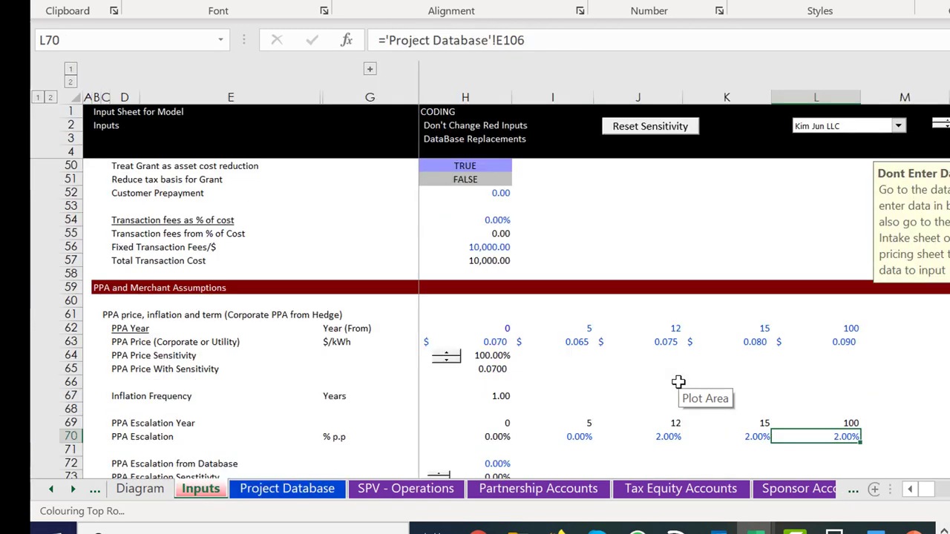
pyautogui.hotkey('ctrl', 'pagedown')
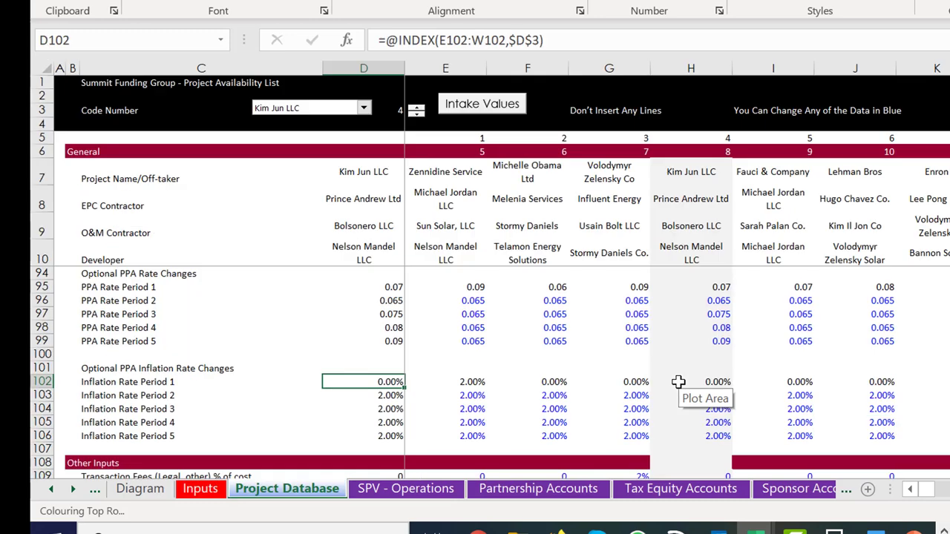
# - Open the SPV - Operations sheet and examine the PPA price and inflation rows for the first operating years
pyautogui.hotkey('ctrl', 'pagedown')
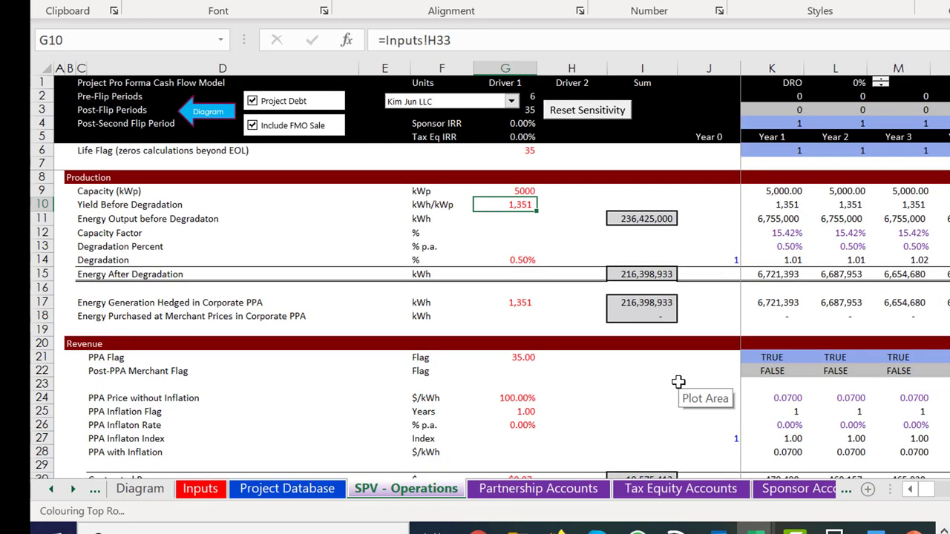
pyautogui.click(761, 165)
pyautogui.press('Up')
pyautogui.press('Up')
pyautogui.press('Left')
pyautogui.press('Left')
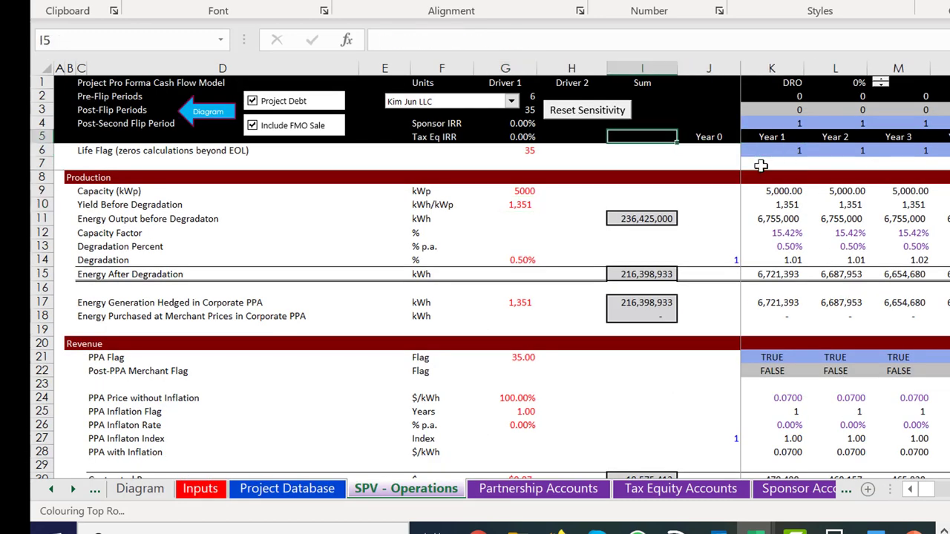
pyautogui.press('Right')
pyautogui.press('Right')
pyautogui.press('Left')
pyautogui.press('Left')
pyautogui.press('Right')
pyautogui.press('Right')
pyautogui.press('Right')
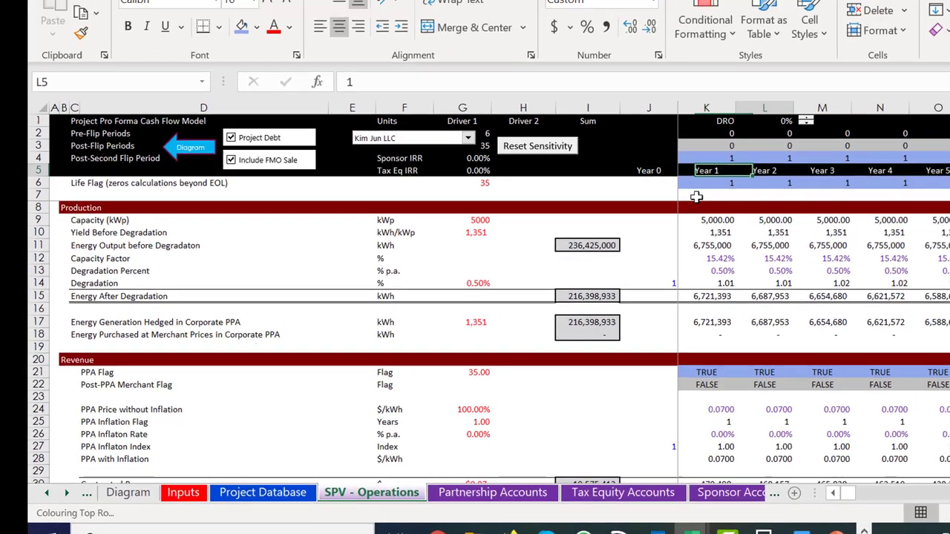
# - Follow the PPA price and inflation rows on SPV - Operations across the timeline to Year 35
pyautogui.press('Right')
pyautogui.press('Right')
pyautogui.press('Right')
pyautogui.press('Right')
pyautogui.press('Right')
pyautogui.press('Right')
pyautogui.press('Right')
pyautogui.press('Right')
pyautogui.press('Right')
pyautogui.press('Right')
pyautogui.press('Right')
pyautogui.press('Right')
pyautogui.press('Right')
pyautogui.press('Right')
pyautogui.press('Right')
pyautogui.press('Right')
pyautogui.press('Right')
pyautogui.press('Right')
pyautogui.press('Right')
pyautogui.press('Right')
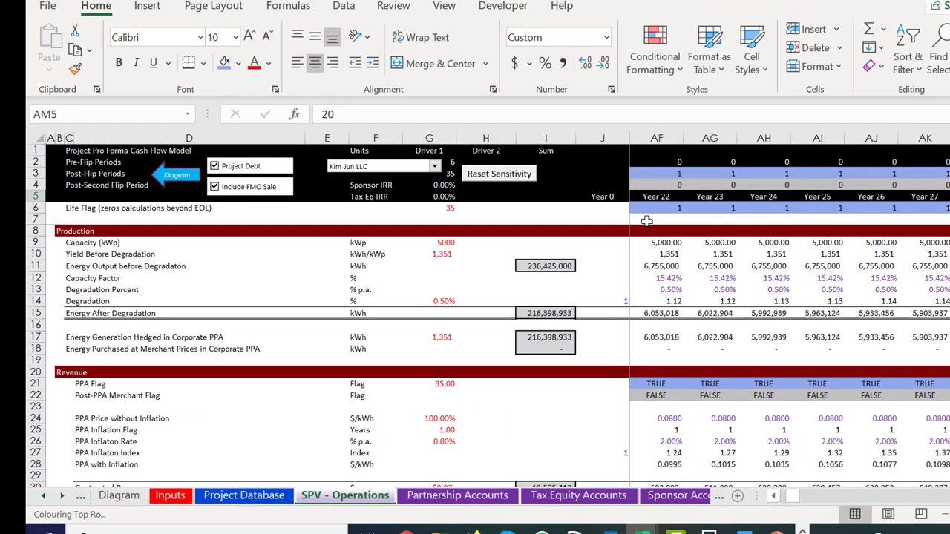
pyautogui.press('Right')
pyautogui.press('Right')
pyautogui.press('Right')
pyautogui.press('Right')
pyautogui.press('Right')
pyautogui.press('Right')
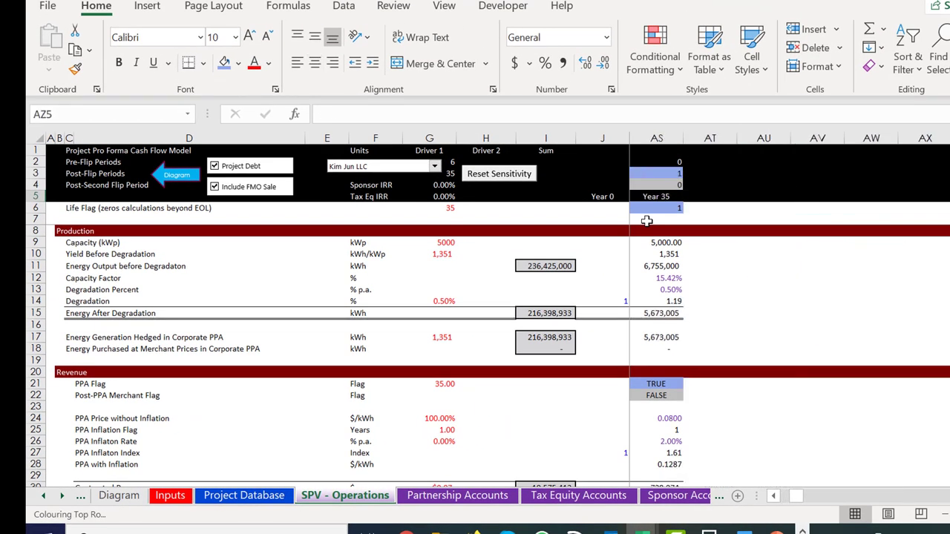
# - Go back to Year 0 on SPV - Operations and review the PPA rows of the early years
pyautogui.press('Left')
pyautogui.press('Left')
pyautogui.press('Left')
pyautogui.press('Left')
pyautogui.press('Left')
pyautogui.hotkey('ctrl', 'Left')
pyautogui.press('Left')
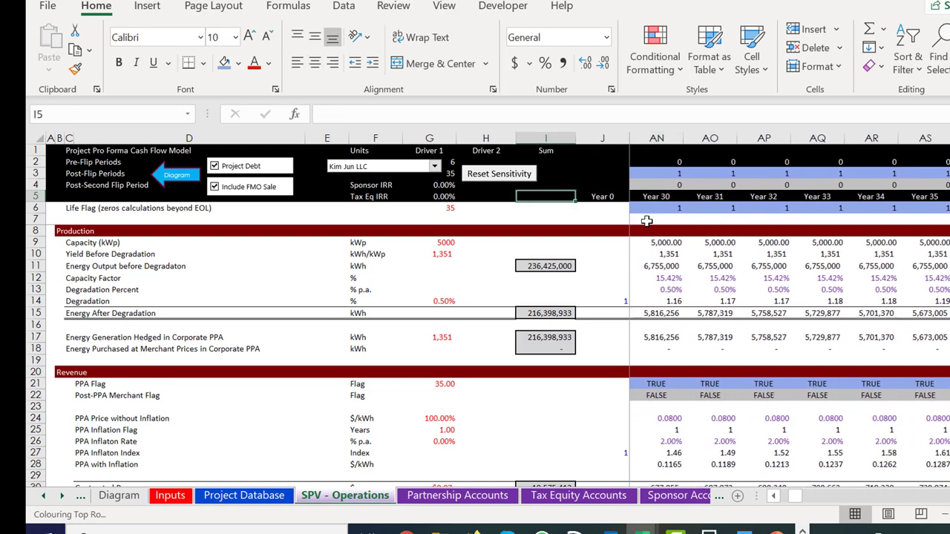
pyautogui.press('Left')
pyautogui.press('Right')
pyautogui.press('Right')
pyautogui.press('Right')
pyautogui.press('Right')
pyautogui.press('Left')
pyautogui.press('Left')
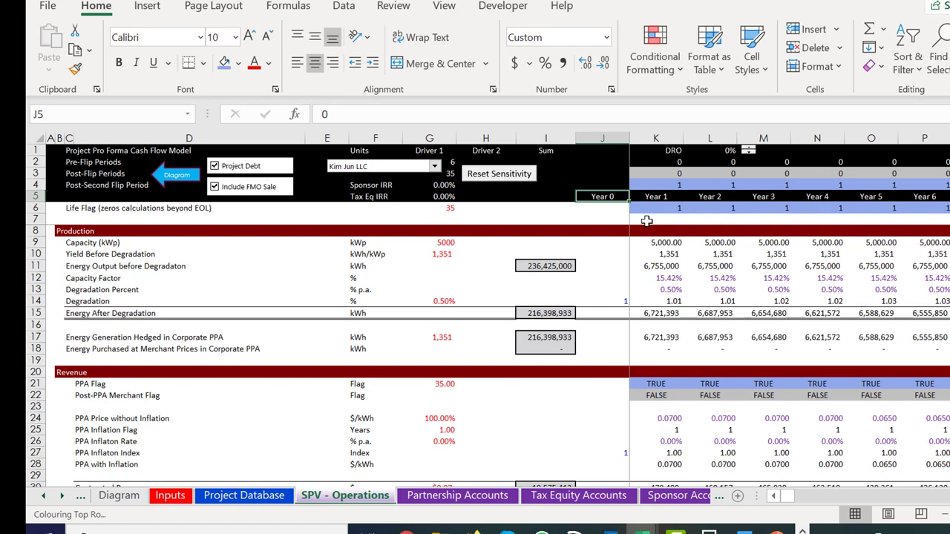
# - Page through the account sheets past Tax Equity Accounts to the Periodic Model sheet
pyautogui.hotkey('ctrl', 'pagedown')
pyautogui.hotkey('ctrl', 'pagedown')
pyautogui.hotkey('ctrl', 'pagedown')
pyautogui.hotkey('ctrl', 'pagedown')
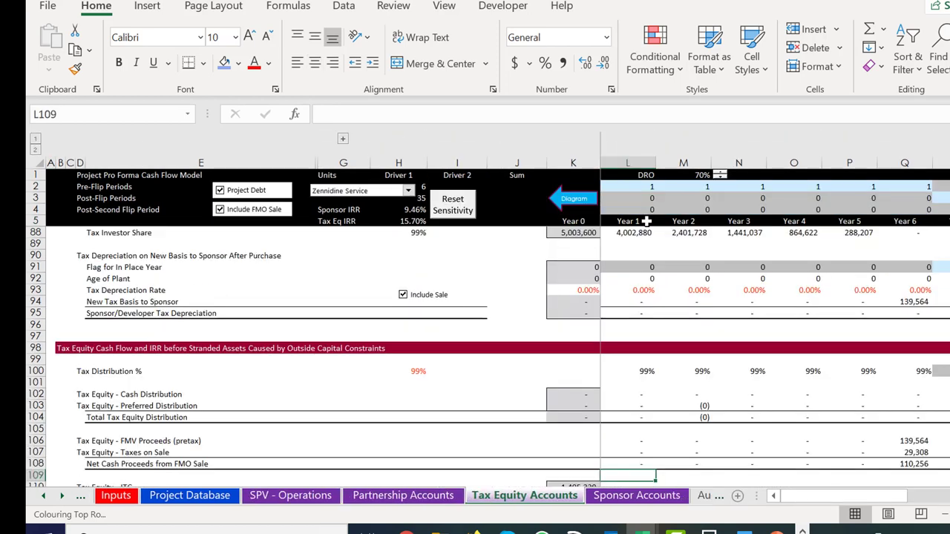
pyautogui.hotkey('ctrl', 'pagedown')
pyautogui.hotkey('ctrl', 'pagedown')
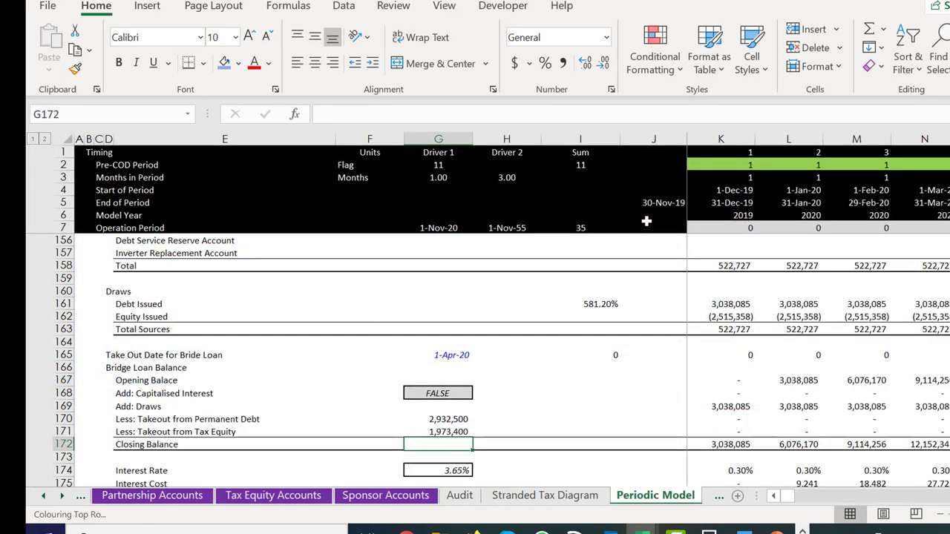
# - Page back through the account sheets to Project Database, and return to SPV - Operations
pyautogui.hotkey('ctrl', 'pageup')
pyautogui.hotkey('ctrl', 'pageup')
pyautogui.hotkey('ctrl', 'pageup')
pyautogui.hotkey('ctrl', 'pageup')
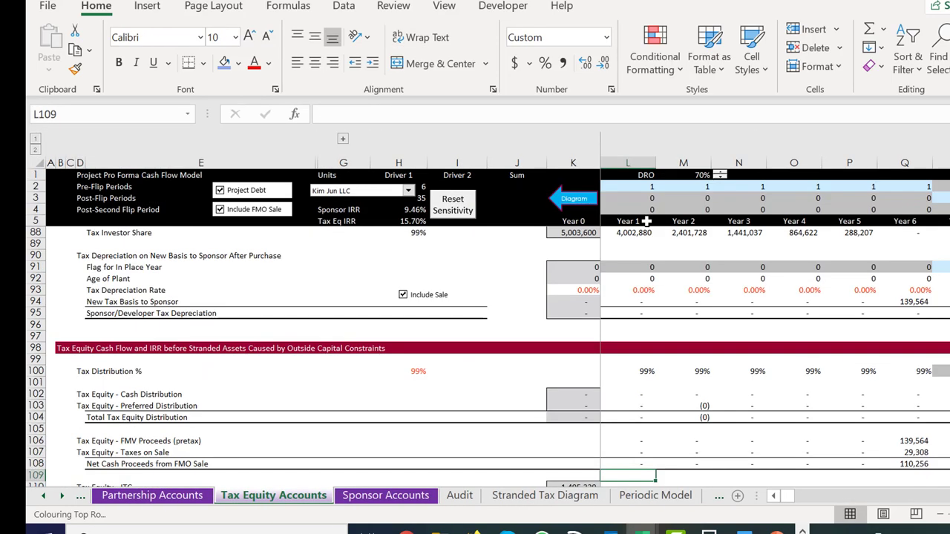
pyautogui.hotkey('ctrl', 'pageup')
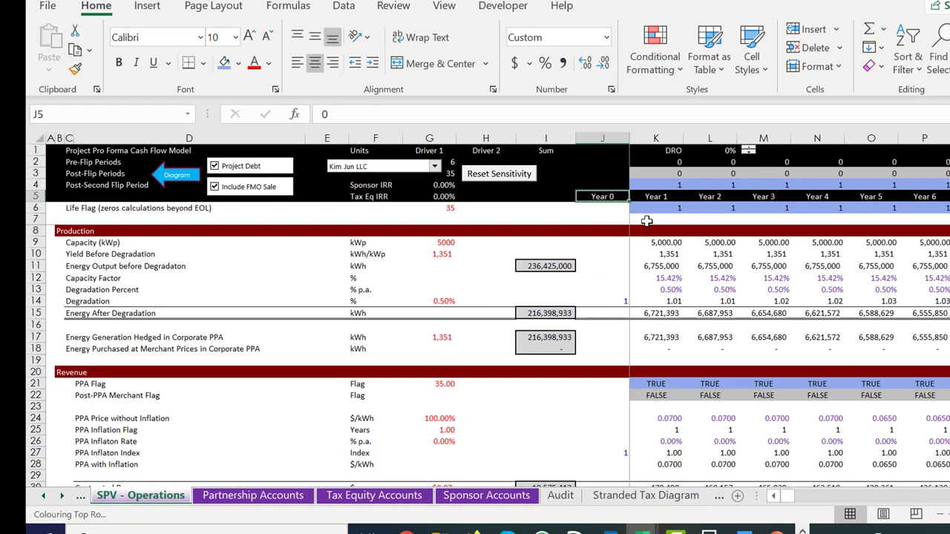
pyautogui.hotkey('ctrl', 'pageup')
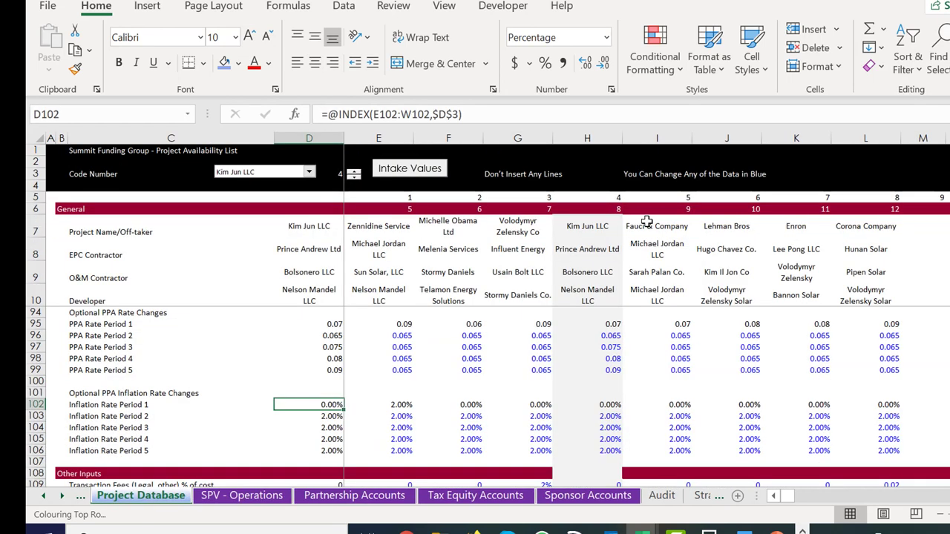
pyautogui.hotkey('ctrl', 'pagedown')
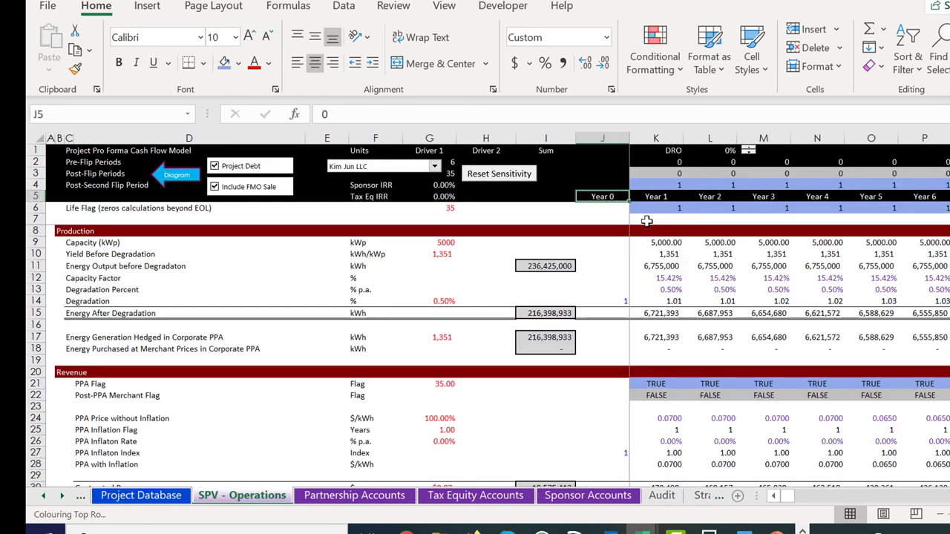
# - Examine the Year 0 to Year 3 timeline headers and the Year 1 life flag formula on SPV - Operations
pyautogui.press('Right')
pyautogui.press('Right')
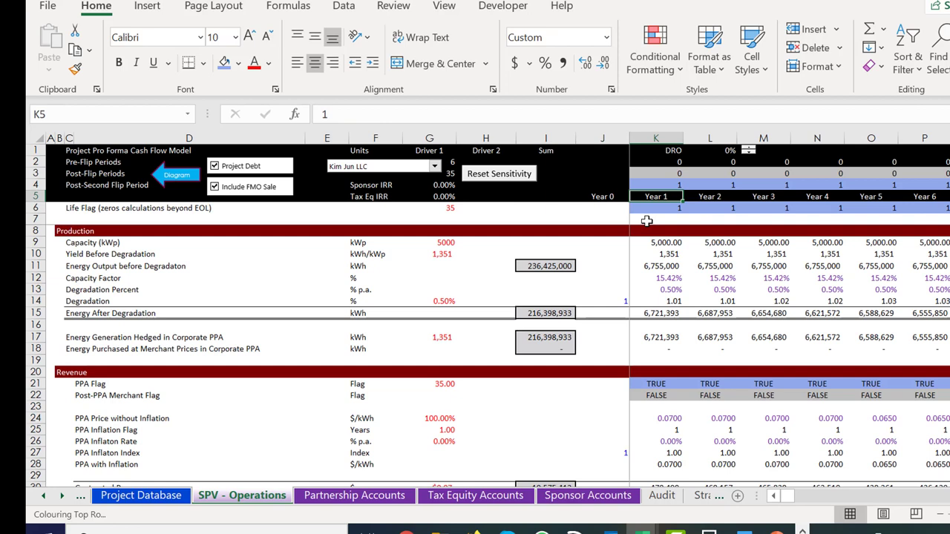
pyautogui.press('Left')
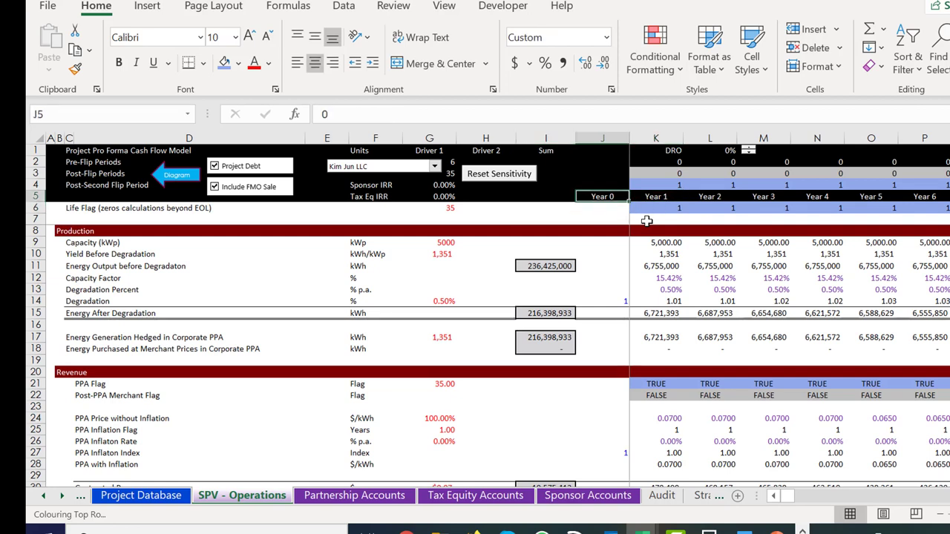
pyautogui.press('Down')
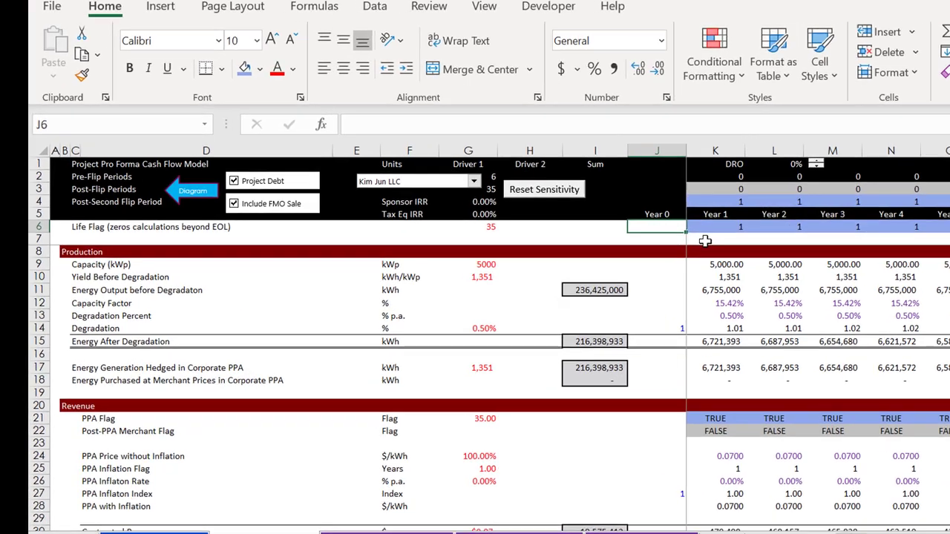
pyautogui.press('Right')
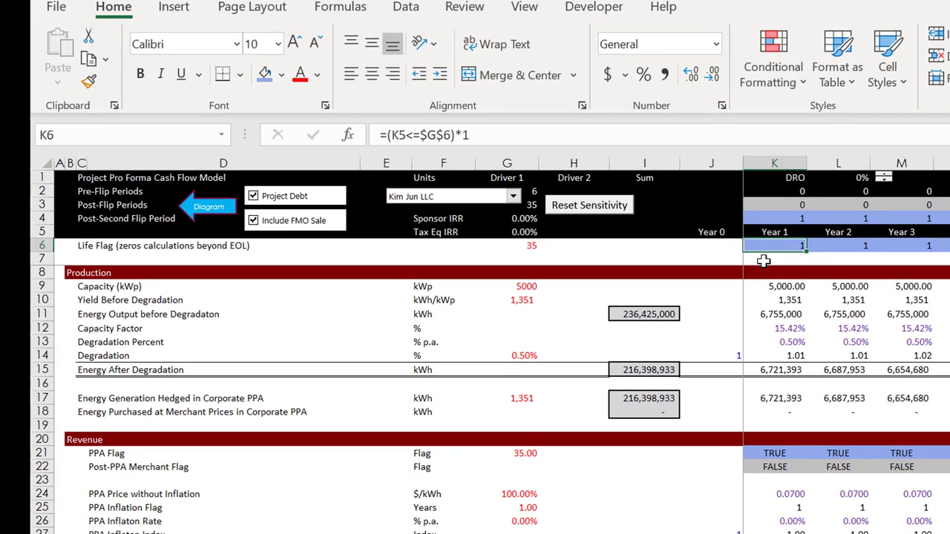
pyautogui.press('Up')
pyautogui.press('Right')
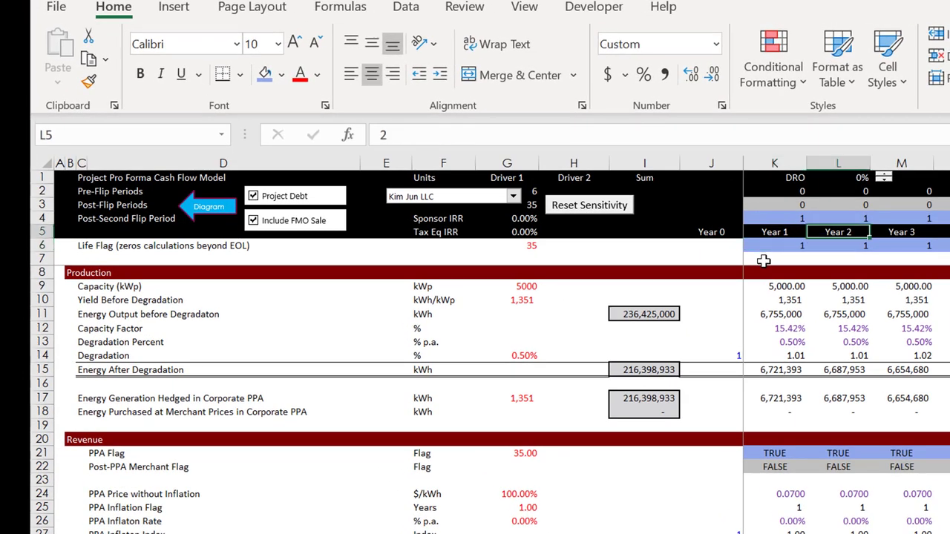
pyautogui.press('Left')
pyautogui.press('Right')
pyautogui.press('Right')
pyautogui.press('Left')
pyautogui.press('Left')
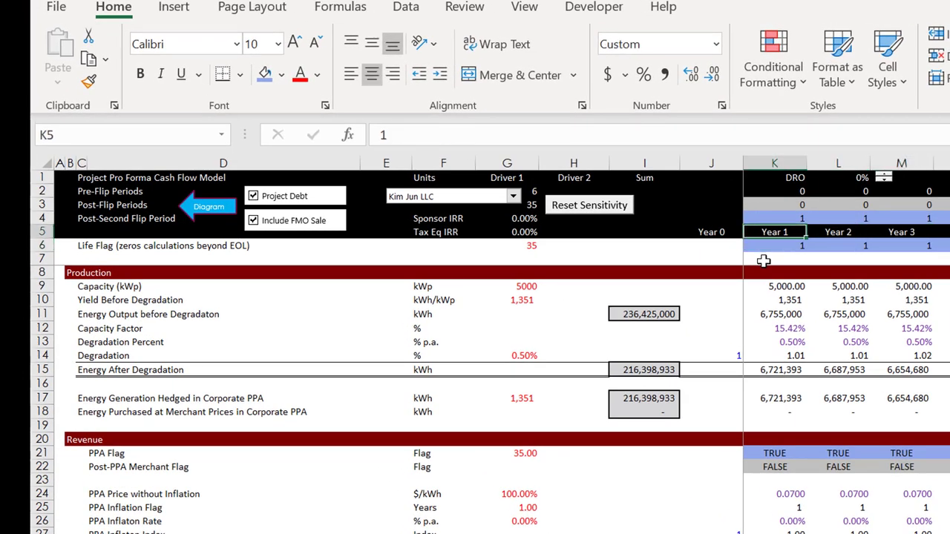
pyautogui.press('Up')
pyautogui.press('Down')
pyautogui.press('Down')
pyautogui.press('Left')
pyautogui.press('Right')
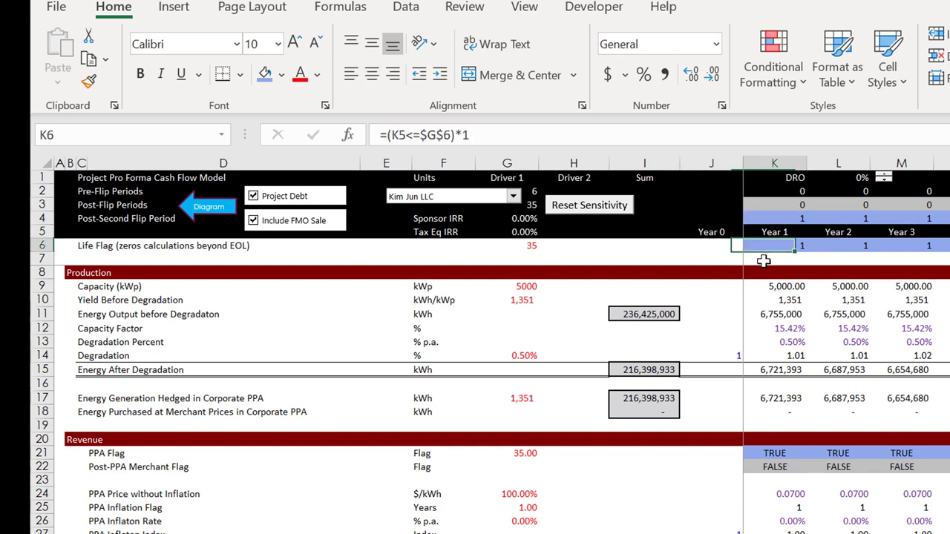
# - Trace the life flag's Driver 1 value in G6 to its source cell on the Inputs sheet
pyautogui.press('Left')
pyautogui.press('Left')
pyautogui.press('Left')
pyautogui.press('Left')
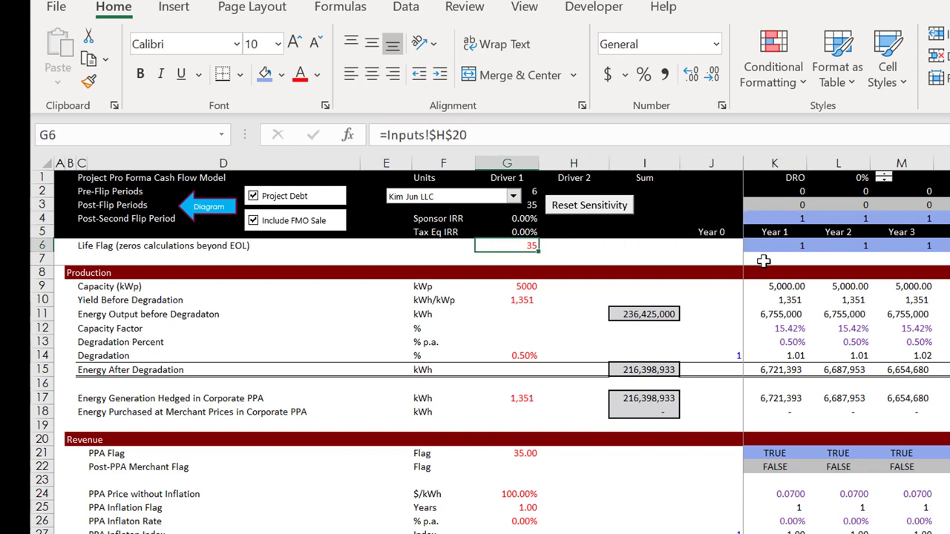
pyautogui.hotkey('ctrl', '[')
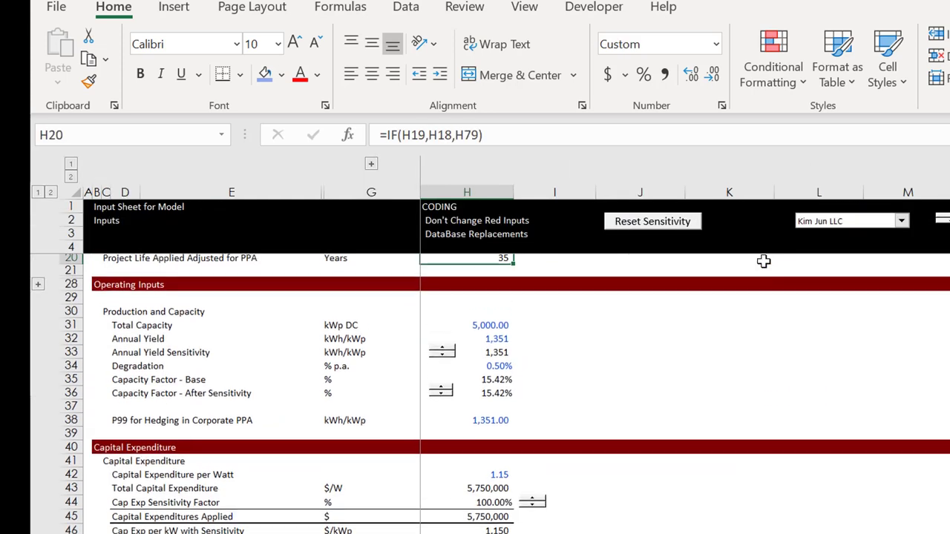
# - Review the off-taker, project life and merchant period rows near the start of the Inputs sheet
pyautogui.press('Up')
pyautogui.press('Up')
pyautogui.press('Up')
pyautogui.press('Up')
pyautogui.press('Up')
pyautogui.press('Down')
pyautogui.press('Down')
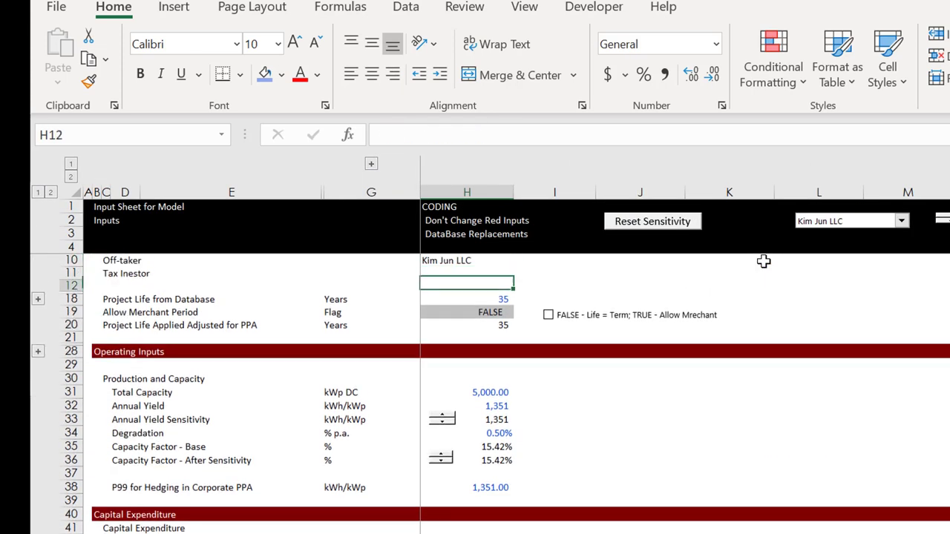
pyautogui.press('Down')
pyautogui.press('Down')
pyautogui.press('Down')
pyautogui.press('Up')
pyautogui.press('Up')
pyautogui.press('Up')
pyautogui.press('Down')
pyautogui.press('Down')
pyautogui.press('Down')
pyautogui.press('Down')
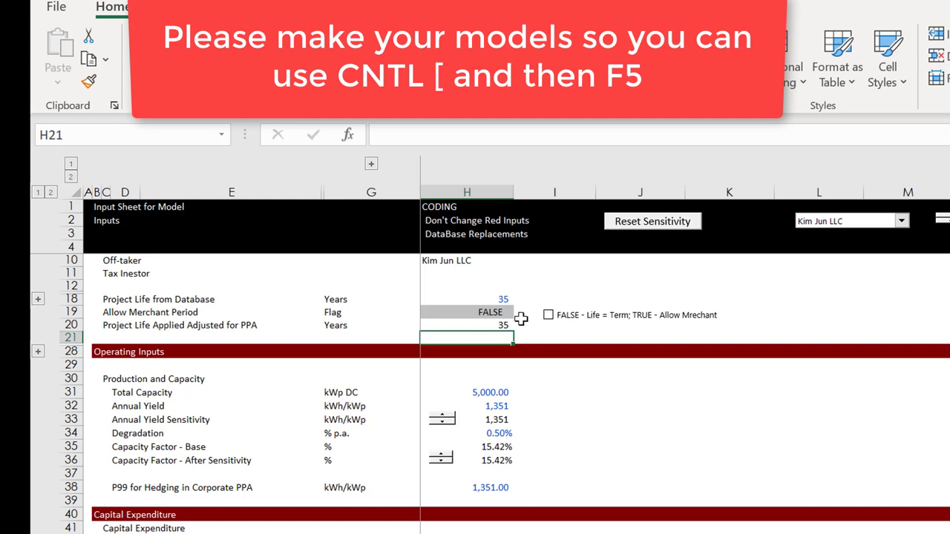
# - Check the applied project life formula on Inputs while switching Allow Merchant Period to TRUE and back to FALSE
pyautogui.press('Up')
pyautogui.press('Up')
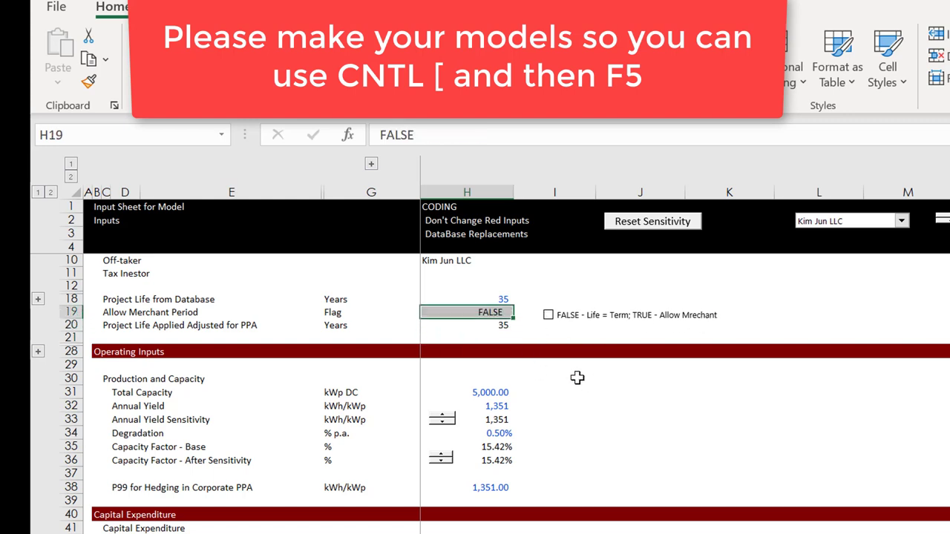
pyautogui.press('Up')
pyautogui.press('Down')
pyautogui.press('Down')
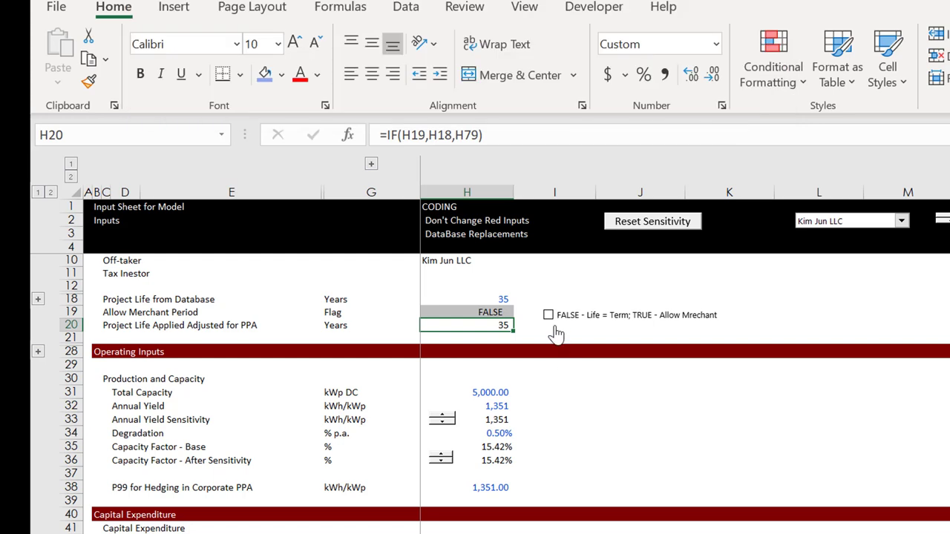
pyautogui.click(548, 316)
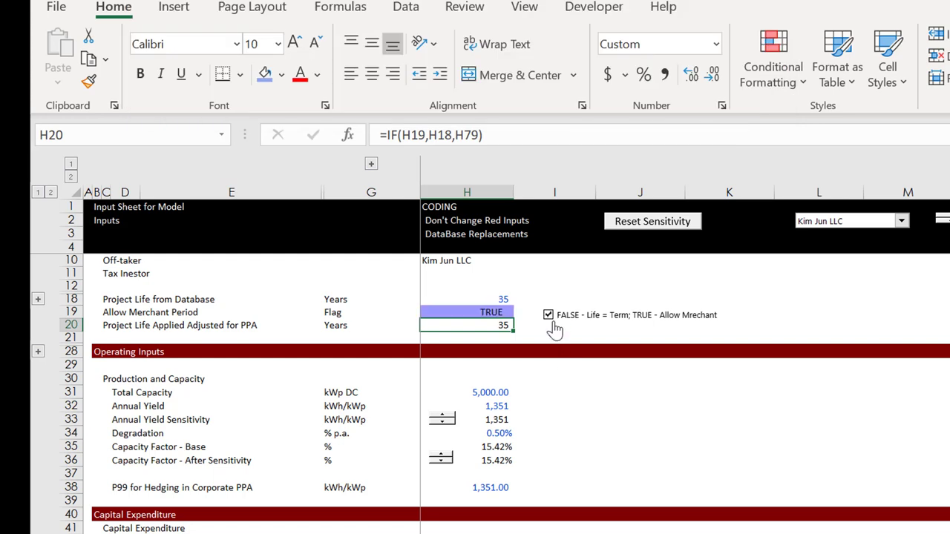
pyautogui.click(551, 322)
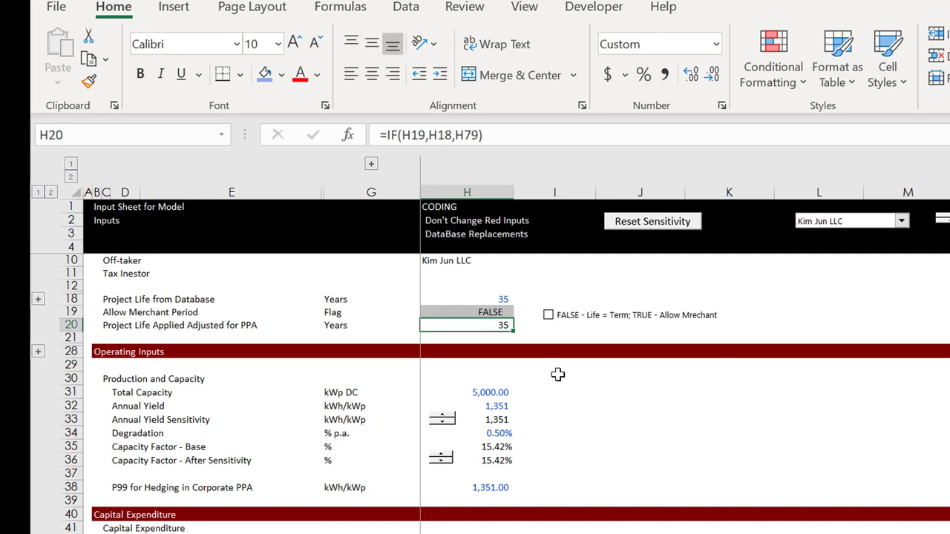
# - Return to SPV - Operations and check the Year 1 post-flip period flag and life flag formulas
pyautogui.hotkey('ctrl', 'pagedown')
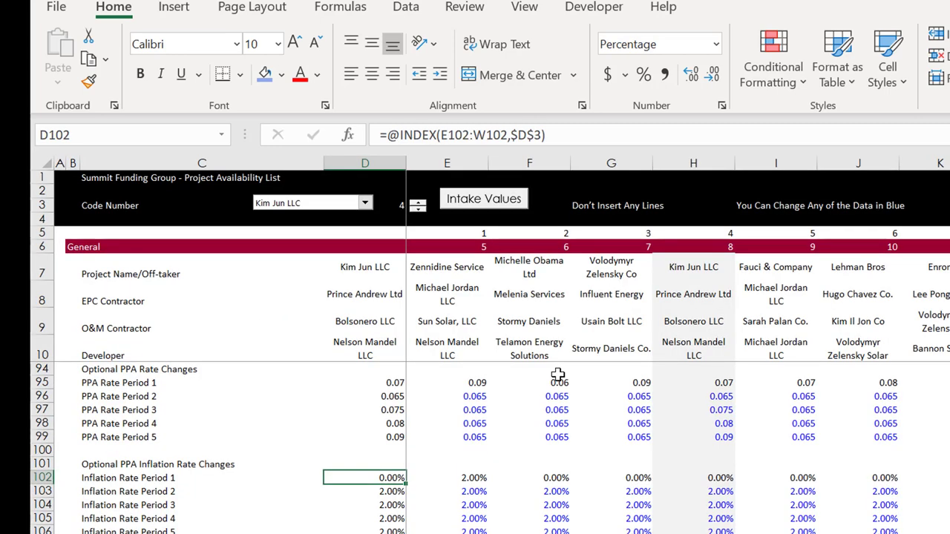
pyautogui.hotkey('ctrl', 'pagedown')
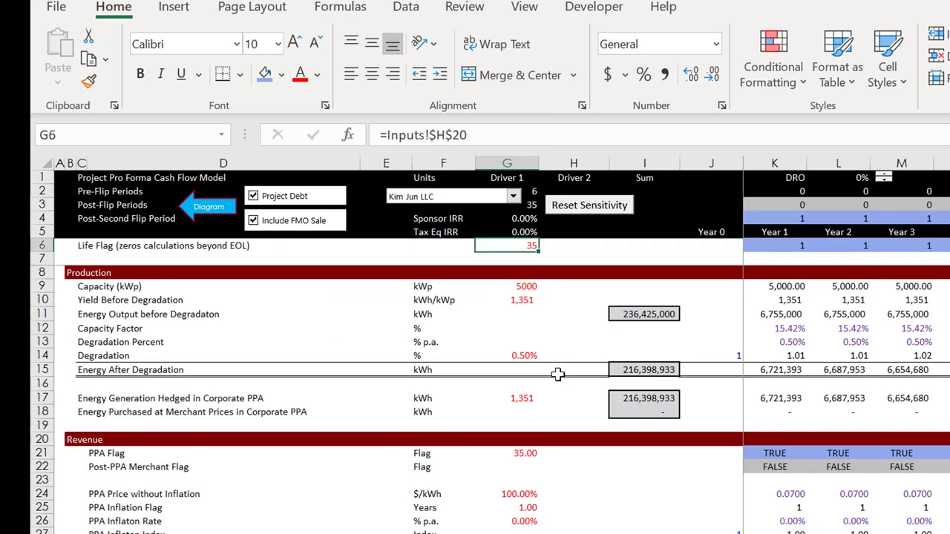
pyautogui.press('Right')
pyautogui.press('Right')
pyautogui.press('Right')
pyautogui.press('Right')
pyautogui.press('Up')
pyautogui.press('Up')
pyautogui.press('Up')
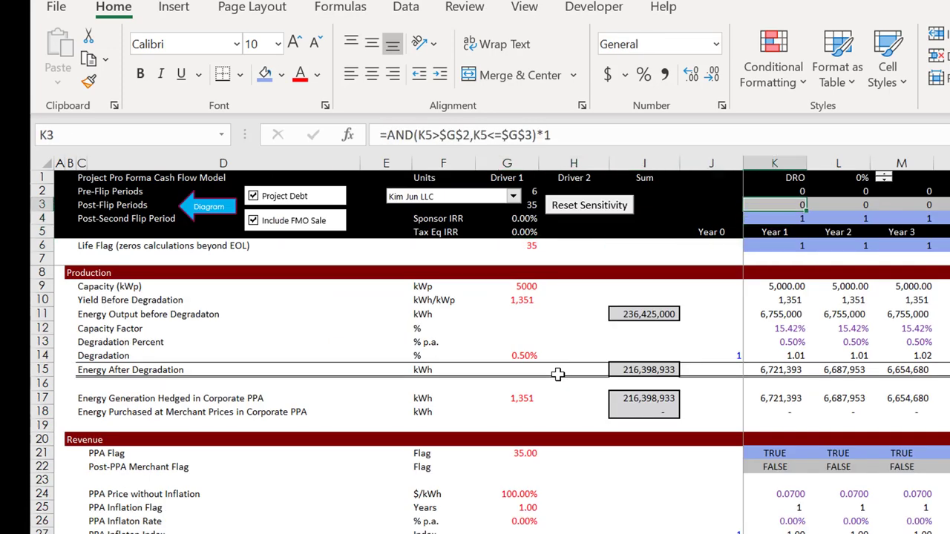
pyautogui.press('Down')
pyautogui.press('Down')
pyautogui.press('Down')
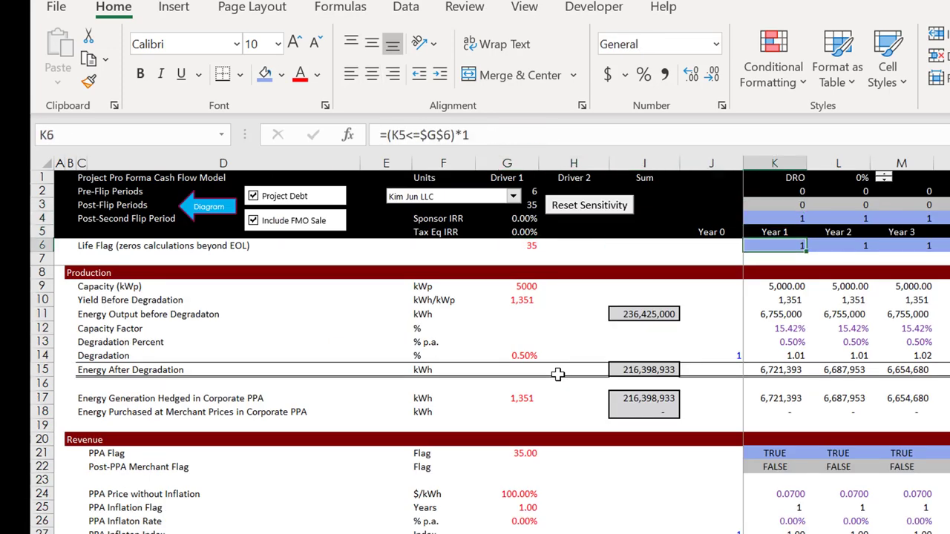
# - Inspect which cells the Year 1 life flag formula in K6 references, without changing it
pyautogui.press('F2')
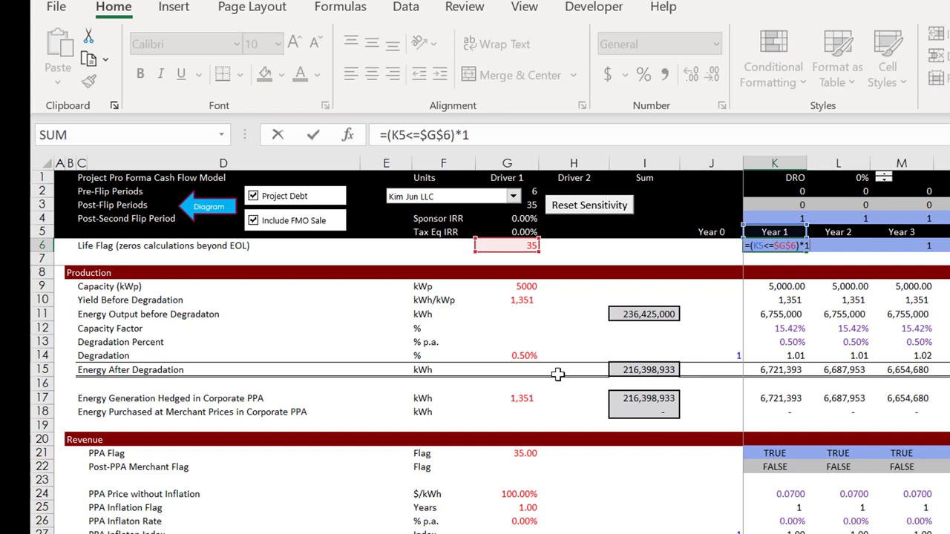
pyautogui.press('Escape')
pyautogui.press('Left')
pyautogui.press('Left')
pyautogui.press('Left')
pyautogui.press('Left')
pyautogui.press('Right')
pyautogui.press('Right')
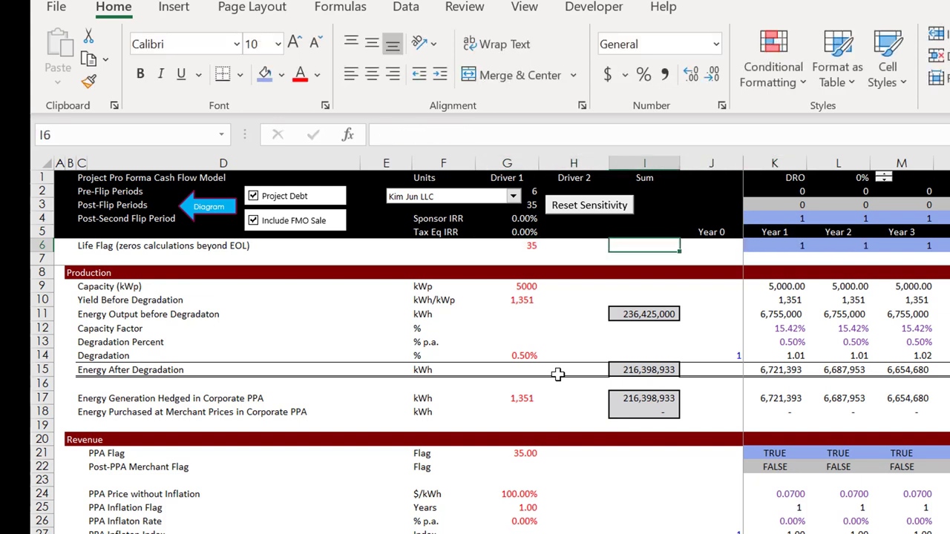
pyautogui.press('Right')
pyautogui.press('Right')
pyautogui.press('F2')
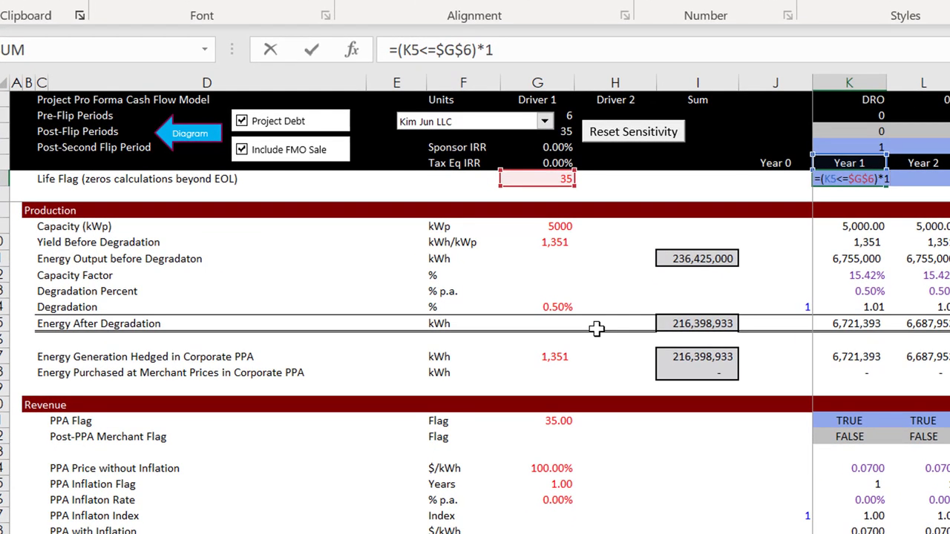
pyautogui.press('Escape')
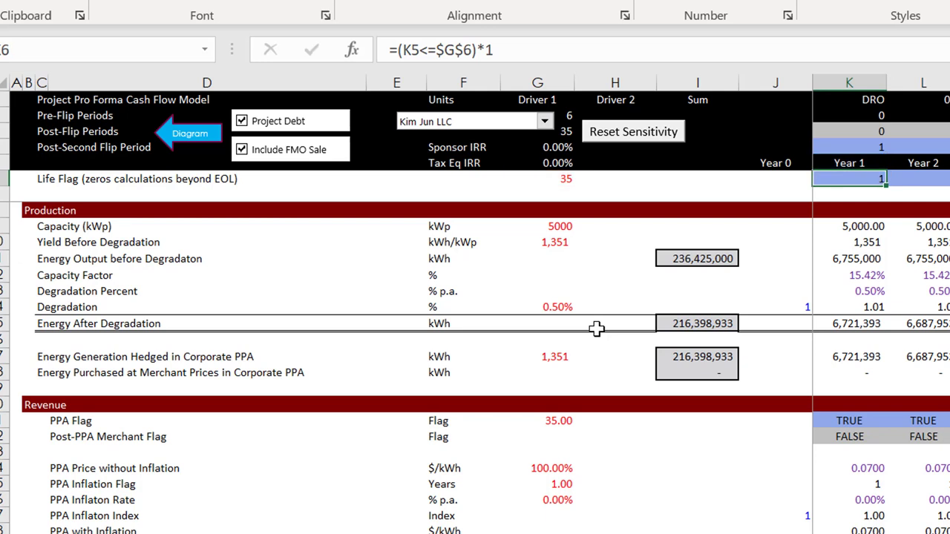
# - Switch the project selection to Volodymyr Zelensky Co and check the life flag's driver in G6
pyautogui.click(484, 132)
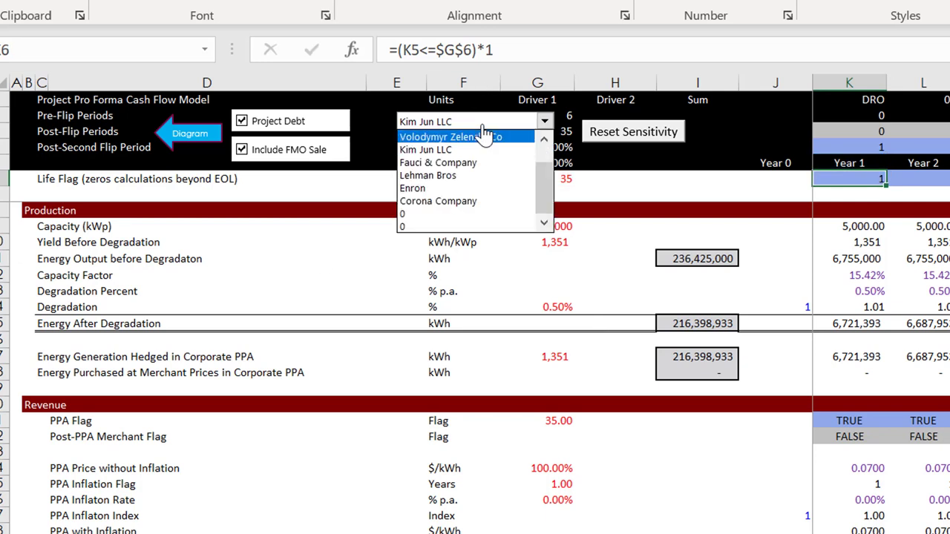
pyautogui.click(484, 135)
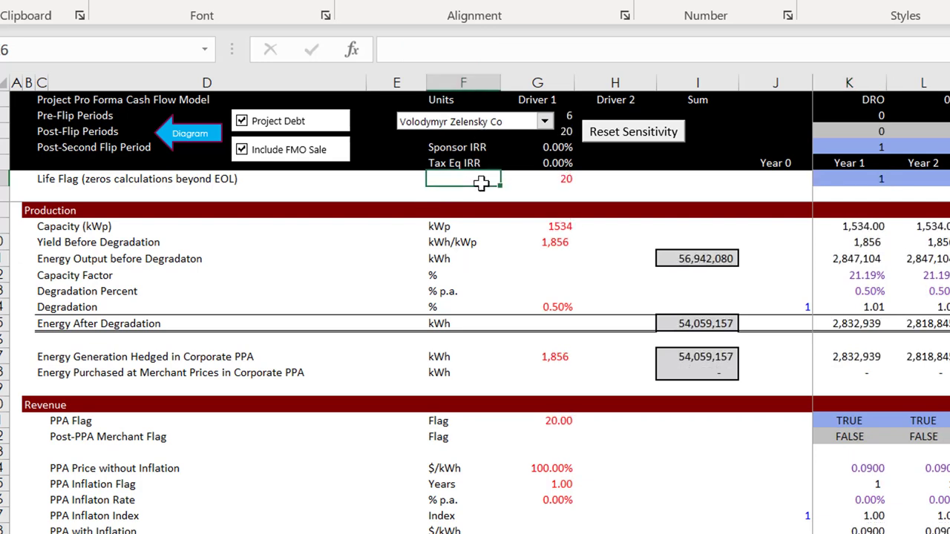
pyautogui.press('Right')
pyautogui.press('Right')
pyautogui.press('Left')
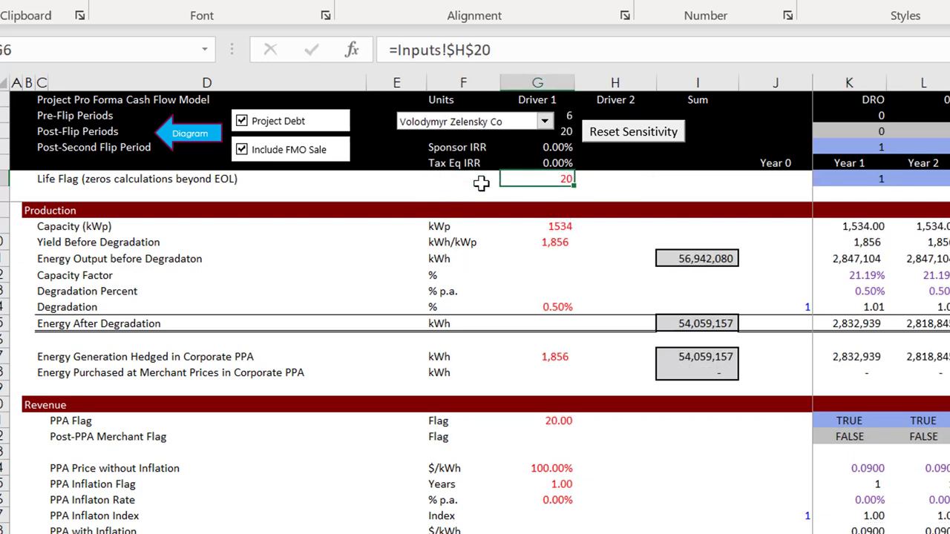
# - Go to the Inputs sheet and examine the project life rows for Volodymyr Zelensky Co
pyautogui.hotkey('ctrl', '[')
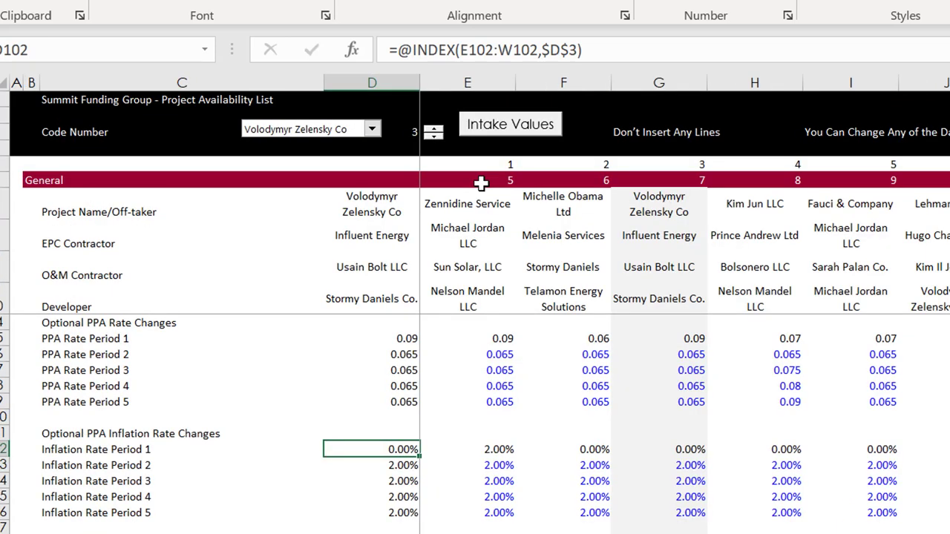
pyautogui.press('F5')
pyautogui.press('Return')
pyautogui.press('Up')
pyautogui.press('Up')
pyautogui.press('Up')
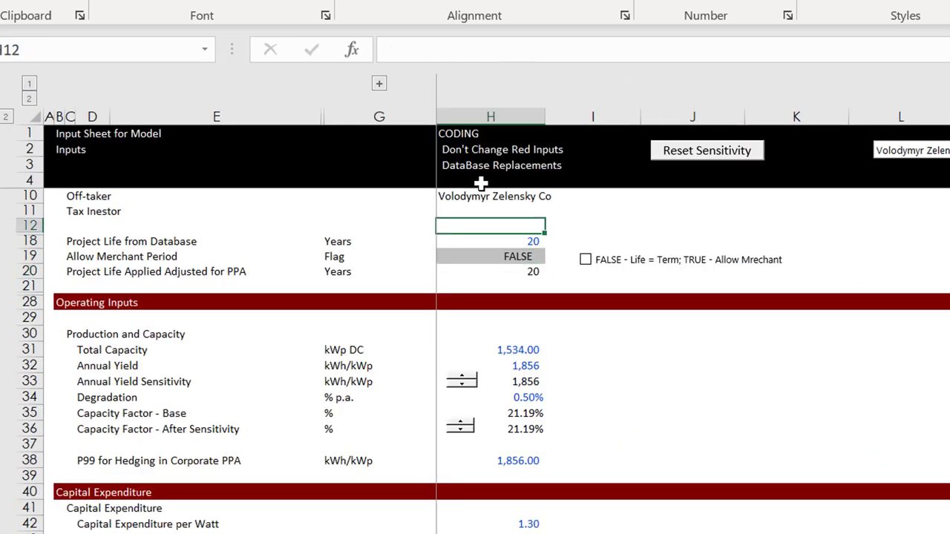
# - Follow the Inputs sheet through the capacity, capital expenditure and PPA price sections to the rounded PPA term formula in H79
pyautogui.press('Down')
pyautogui.press('Down')
pyautogui.press('Down')
pyautogui.press('Down')
pyautogui.press('Down')
pyautogui.press('Down')
pyautogui.press('Down')
pyautogui.press('Down')
pyautogui.press('Down')
pyautogui.press('Down')
pyautogui.press('Down')
pyautogui.press('Down')
pyautogui.press('Down')
pyautogui.press('Down')
pyautogui.press('Down')
pyautogui.press('Down')
pyautogui.press('Down')
pyautogui.press('Down')
pyautogui.press('Down')
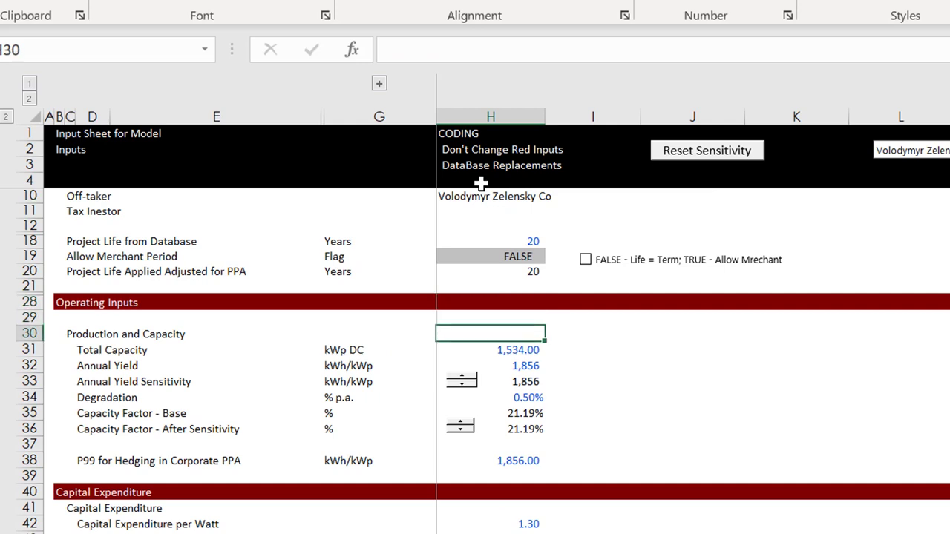
pyautogui.press('Down')
pyautogui.press('Down')
pyautogui.press('Down')
pyautogui.press('Down')
pyautogui.press('Down')
pyautogui.press('Down')
pyautogui.press('Down')
pyautogui.press('Down')
pyautogui.press('Down')
pyautogui.press('Down')
pyautogui.press('Down')
pyautogui.press('Down')
pyautogui.press('Down')
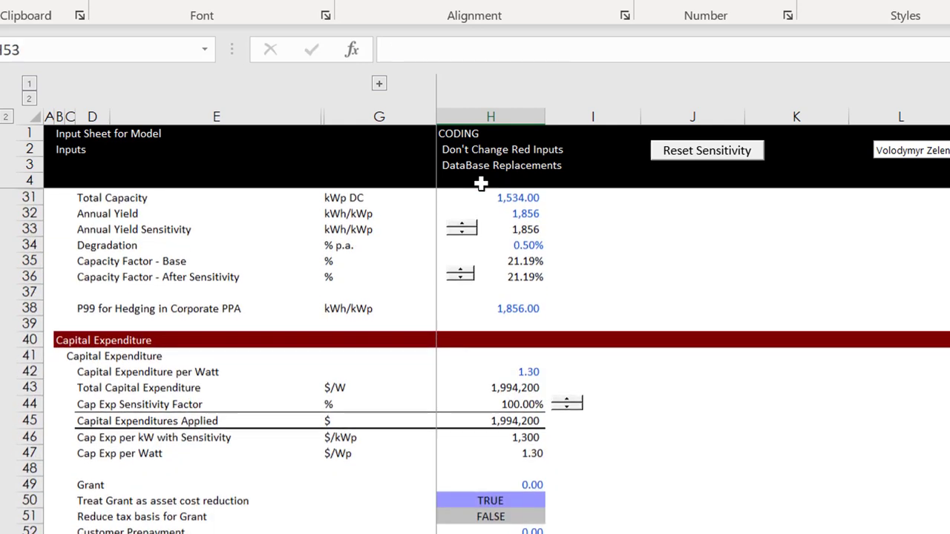
pyautogui.press('Down')
pyautogui.press('Down')
pyautogui.press('Down')
pyautogui.press('Down')
pyautogui.press('Down')
pyautogui.press('Down')
pyautogui.press('Down')
pyautogui.press('Down')
pyautogui.press('Down')
pyautogui.press('Down')
pyautogui.press('Down')
pyautogui.press('Down')
pyautogui.press('Down')
pyautogui.press('Down')
pyautogui.press('Down')
pyautogui.press('Down')
pyautogui.press('Down')
pyautogui.press('Down')
pyautogui.press('Down')
pyautogui.press('Down')
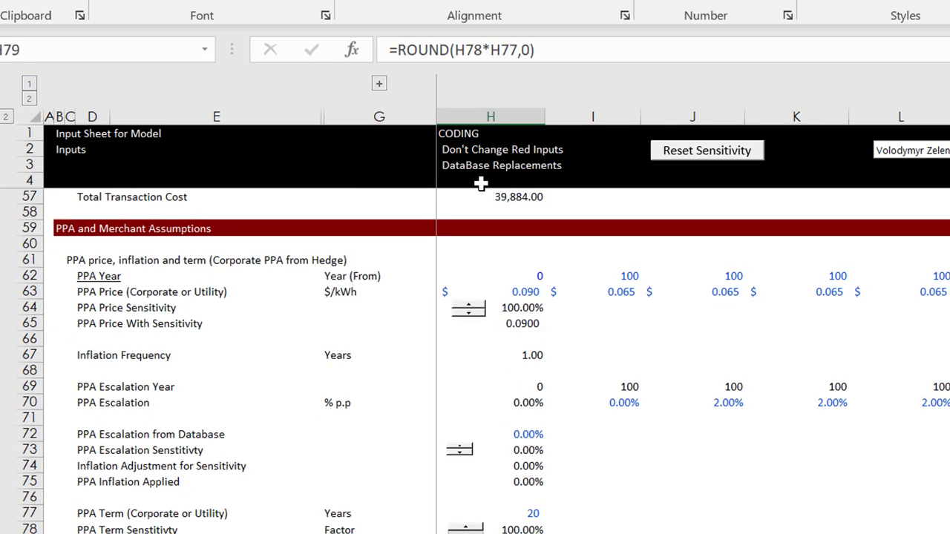
# - Check the source of the PPA Term (Corporate or Utility) value in H77 of the Inputs sheet
pyautogui.press('Down')
pyautogui.press('Up')
pyautogui.press('Up')
pyautogui.press('Up')
pyautogui.press('Up')
pyautogui.press('Down')
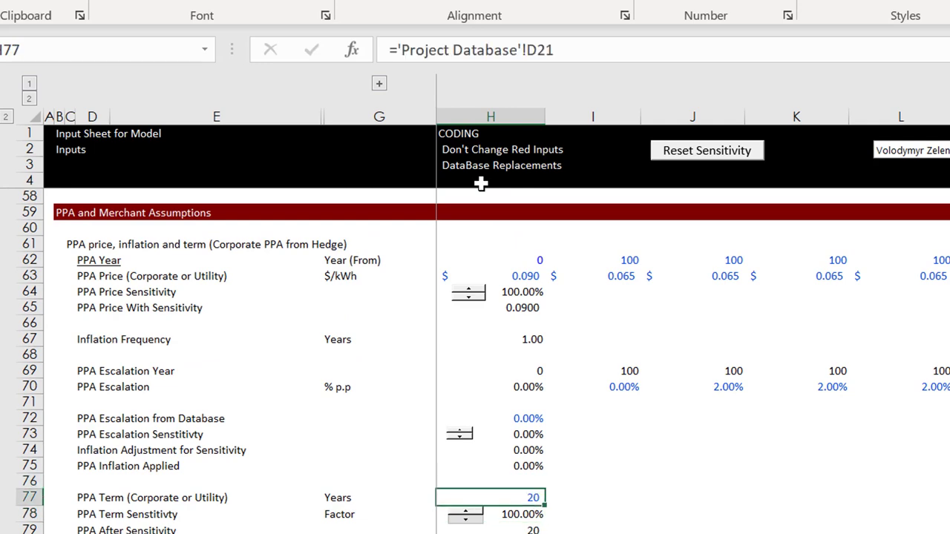
# - Return to the applied project life formula in H20 and trace Project Life from Database in H18 to its source cell
pyautogui.press('Up')
pyautogui.press('Up')
pyautogui.press('Up')
pyautogui.press('Up')
pyautogui.press('Up')
pyautogui.press('Up')
pyautogui.press('Up')
pyautogui.press('Up')
pyautogui.press('Up')
pyautogui.press('Up')
pyautogui.press('Up')
pyautogui.press('Up')
pyautogui.press('Up')
pyautogui.press('Up')
pyautogui.press('Up')
pyautogui.press('Up')
pyautogui.press('Up')
pyautogui.press('Up')
pyautogui.press('Up')
pyautogui.press('Up')
pyautogui.press('Up')
pyautogui.press('Up')
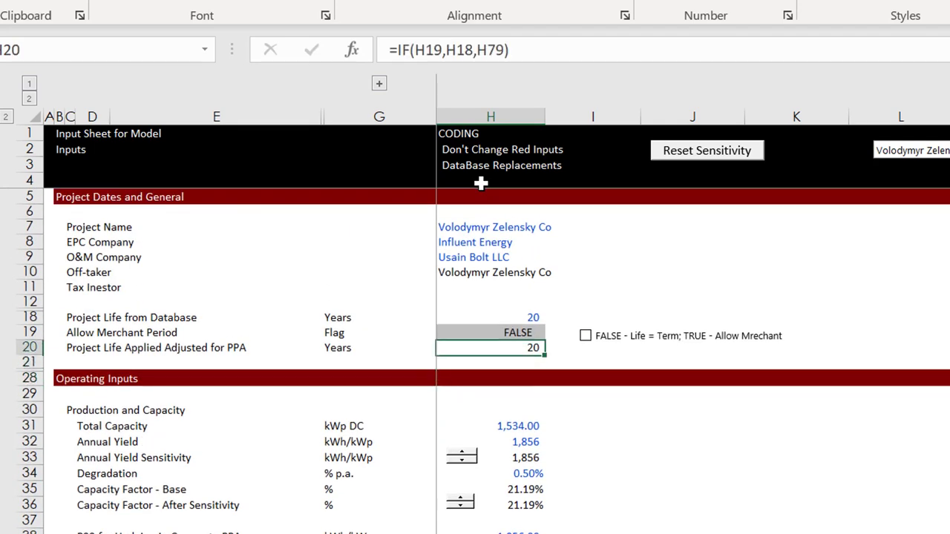
pyautogui.press('Up')
pyautogui.press('Up')
pyautogui.hotkey('ctrl', '[')
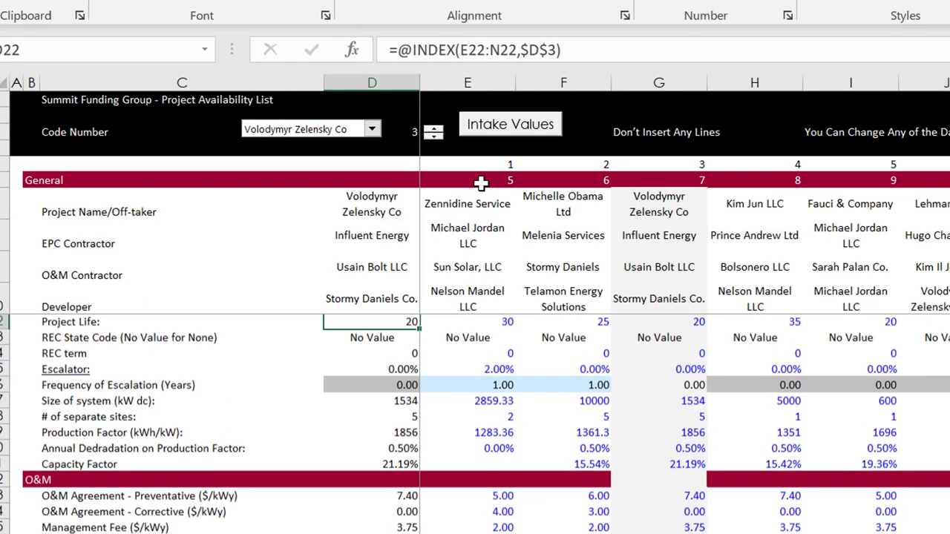
# - Compare the Project Life lookup in D22 with the neighbouring project input and examine the lookup cells through # of separate sites
pyautogui.press('Left')
pyautogui.press('Right')
pyautogui.press('Right')
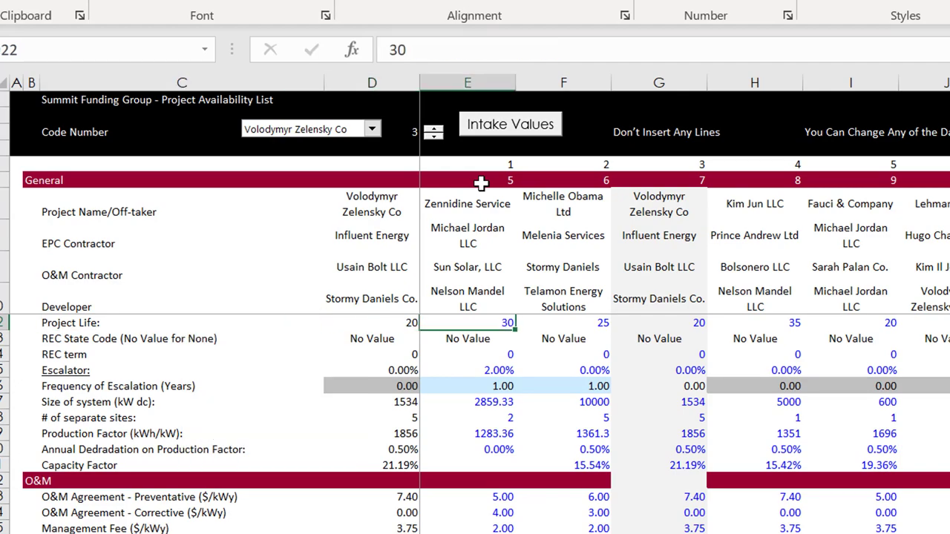
pyautogui.press('Left')
pyautogui.press('Down')
pyautogui.press('Down')
pyautogui.press('Down')
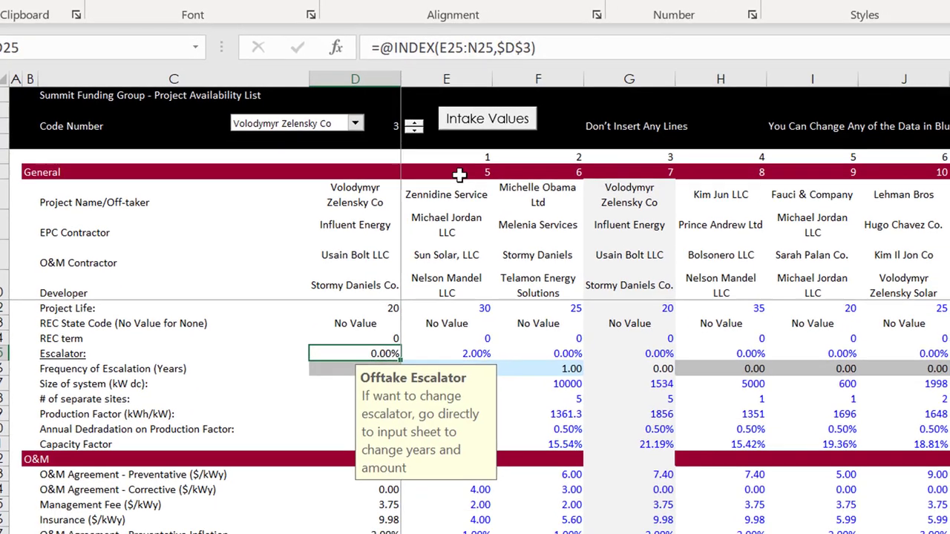
pyautogui.press('Up')
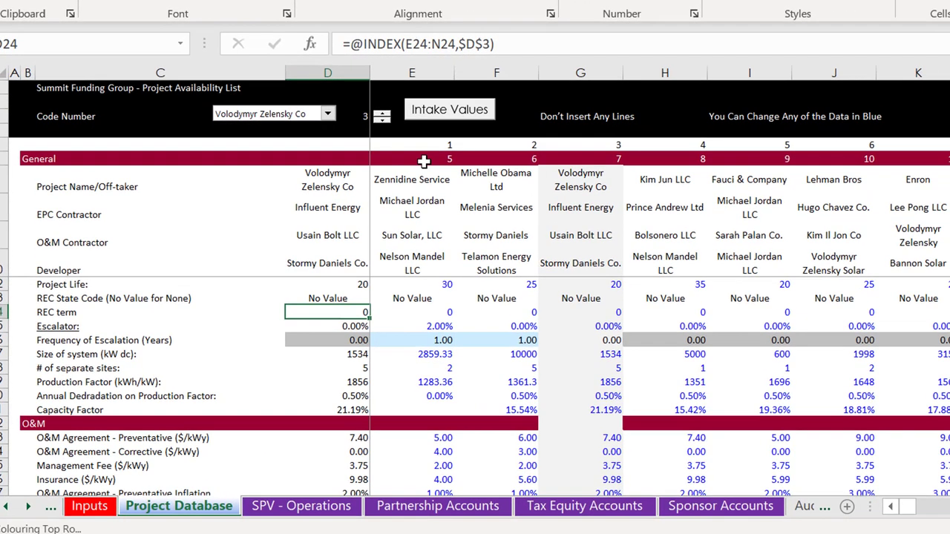
pyautogui.press('Up')
pyautogui.press('Up')
pyautogui.press('Down')
pyautogui.press('Down')
pyautogui.press('Down')
pyautogui.press('Down')
pyautogui.press('Down')
pyautogui.press('Down')
pyautogui.press('Down')
pyautogui.press('Down')
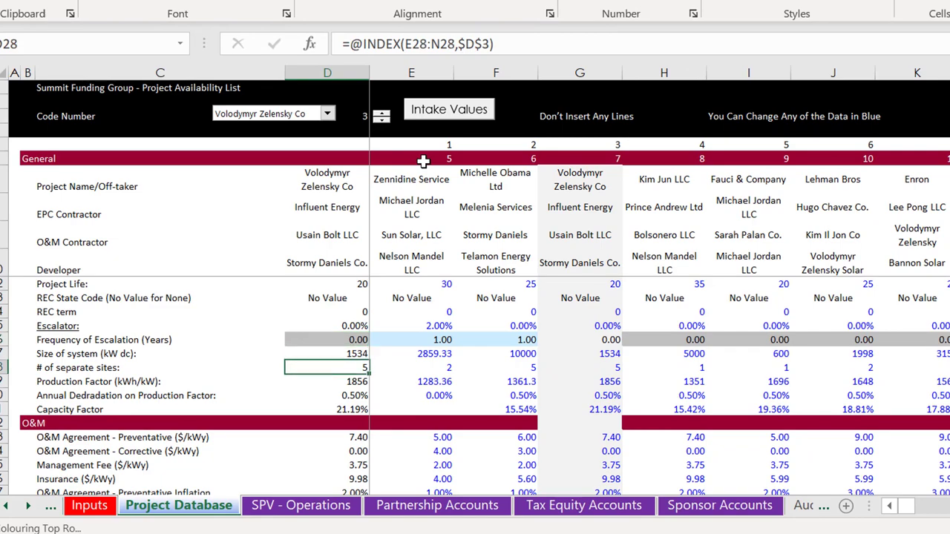
# - Add a data validation input message to the Term cell D21, titled "Don't you dare change here"
pyautogui.press('Up')
pyautogui.press('Up')
pyautogui.press('Up')
pyautogui.press('Up')
pyautogui.press('Up')
pyautogui.press('Up')
pyautogui.press('Up')
pyautogui.press('Up')
pyautogui.press('Up')
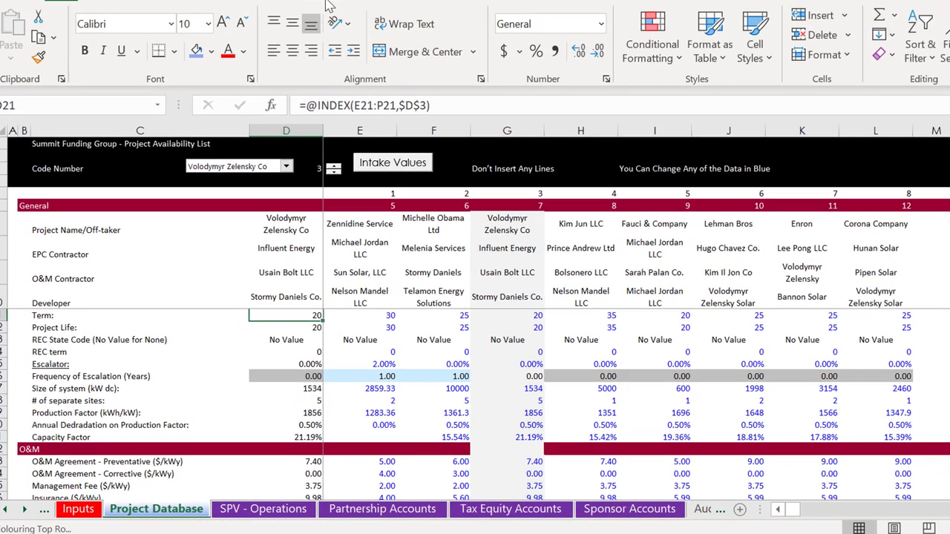
pyautogui.scroll(-4, 764, 58)
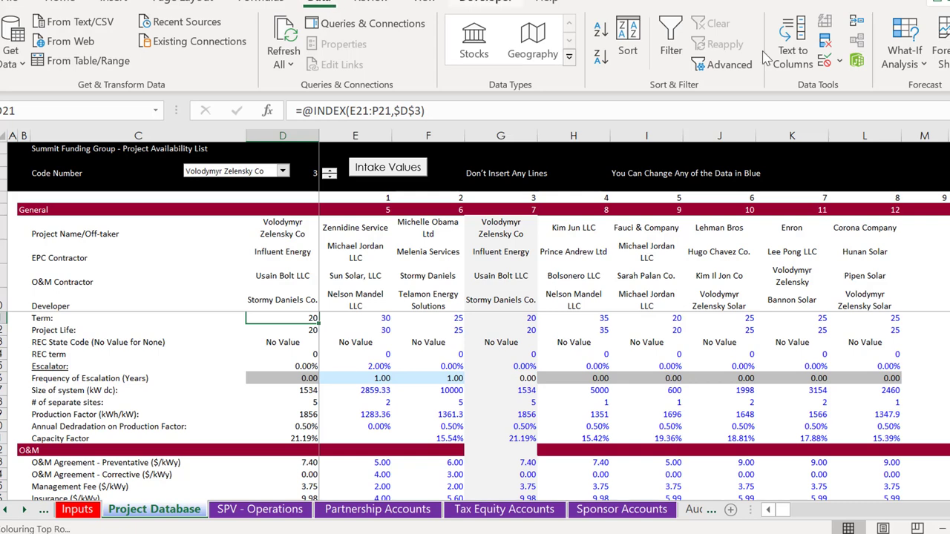
pyautogui.click(839, 62)
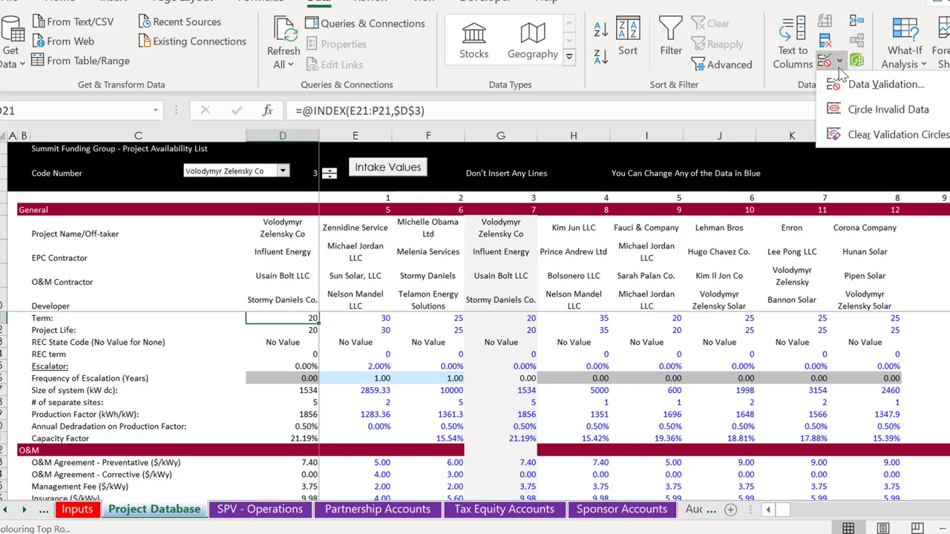
pyautogui.click(868, 87)
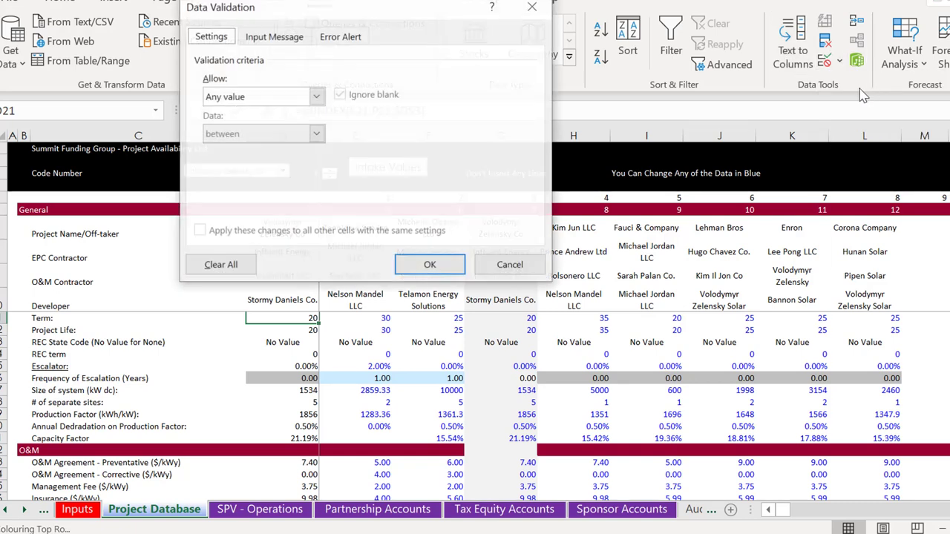
pyautogui.click(274, 40)
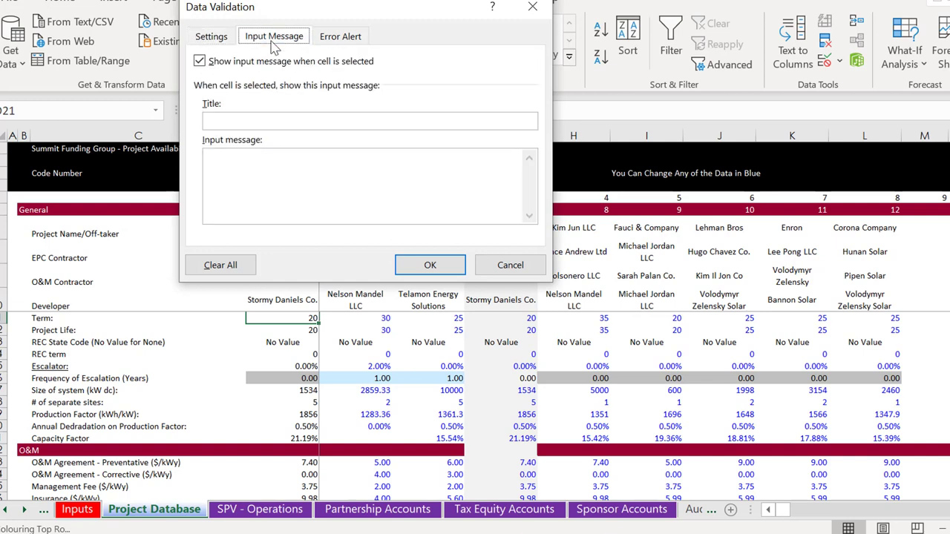
pyautogui.click(252, 126)
pyautogui.write('Don')
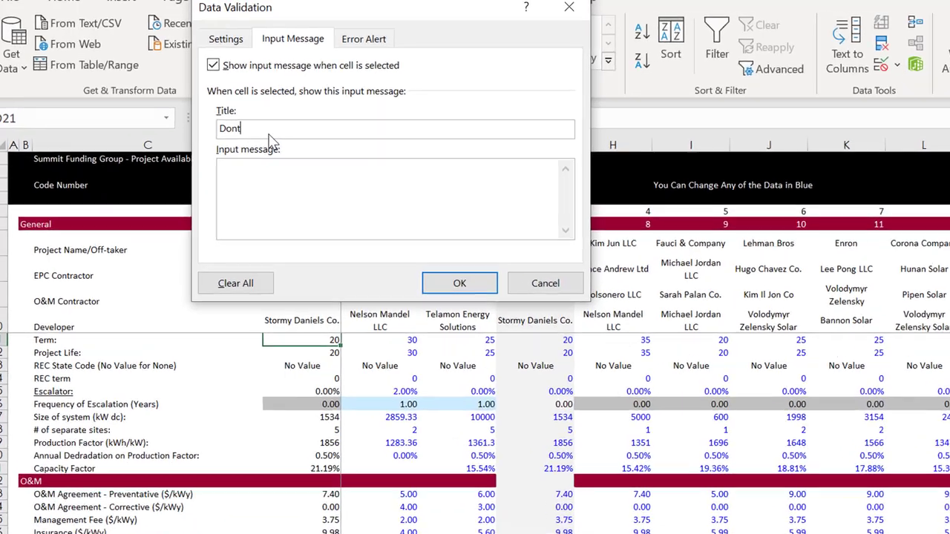
pyautogui.write("'t ")
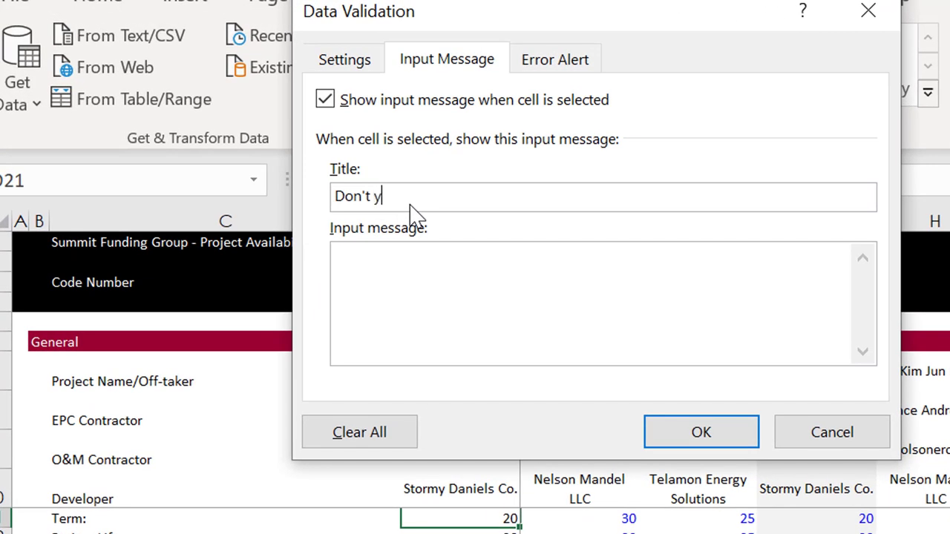
pyautogui.write('ypu')
pyautogui.press('BackSpace')
pyautogui.press('BackSpace')
pyautogui.write('ou da')
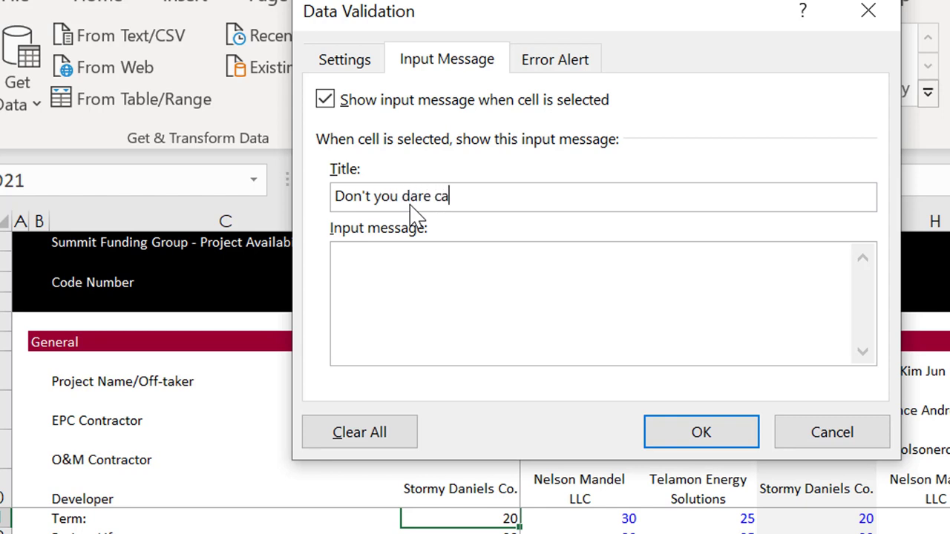
pyautogui.write('re change here')
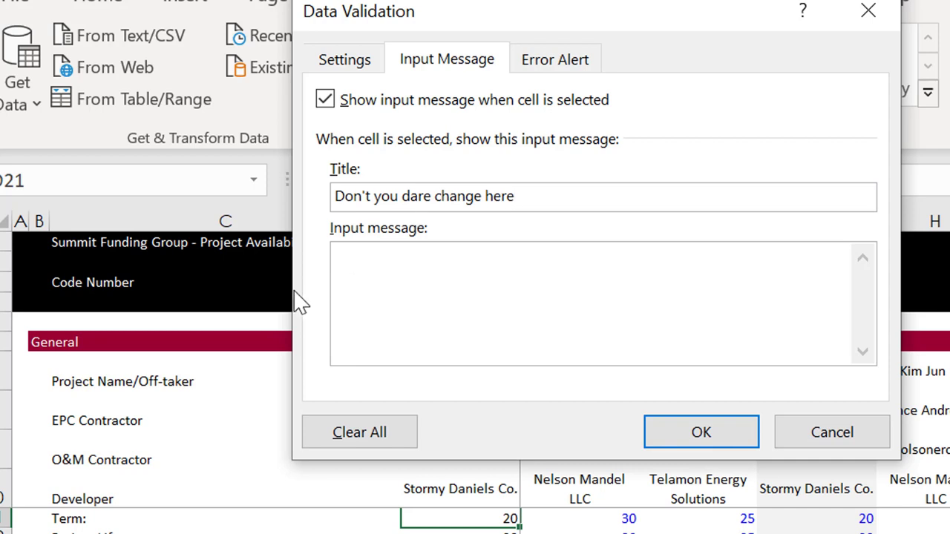
# - Set the input message text to "Go to the right and change the blue" and apply the validation
pyautogui.click(346, 282)
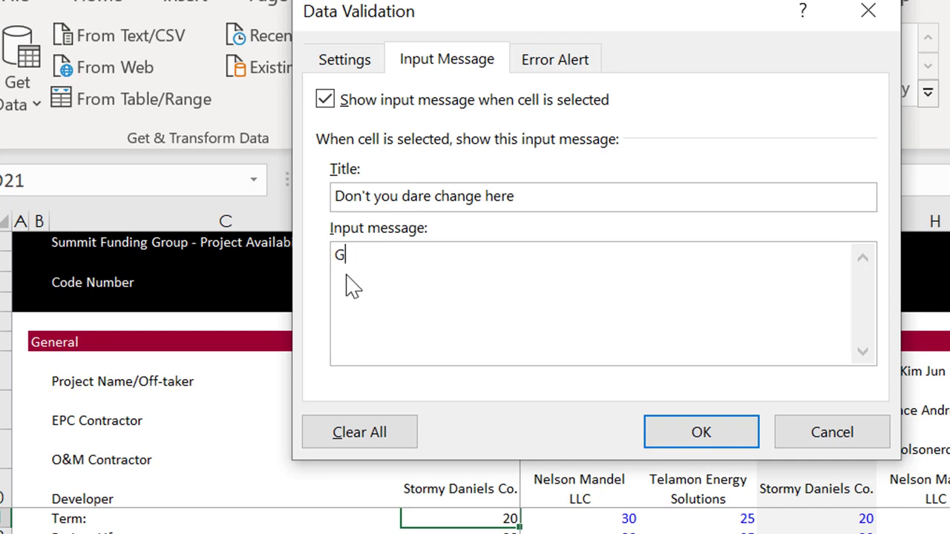
pyautogui.write('Go to th')
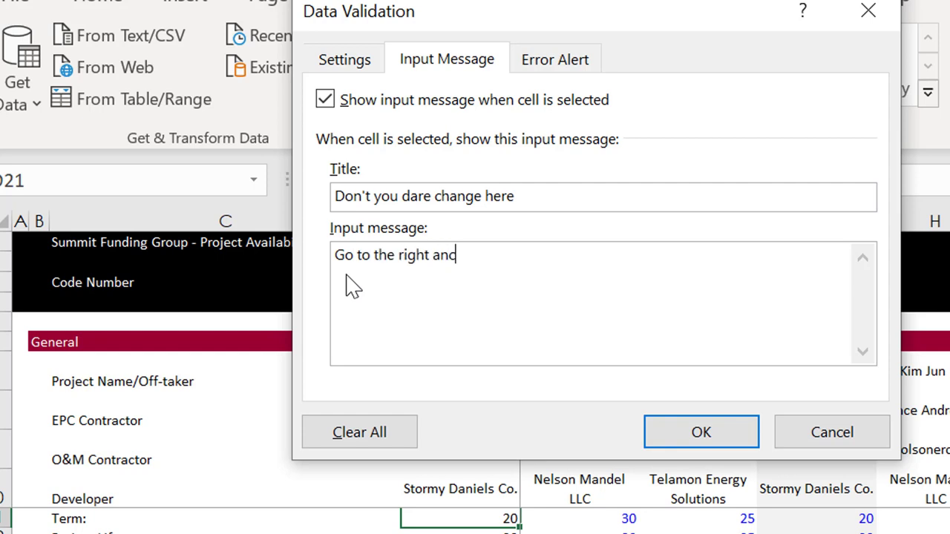
pyautogui.write('e right and change th')
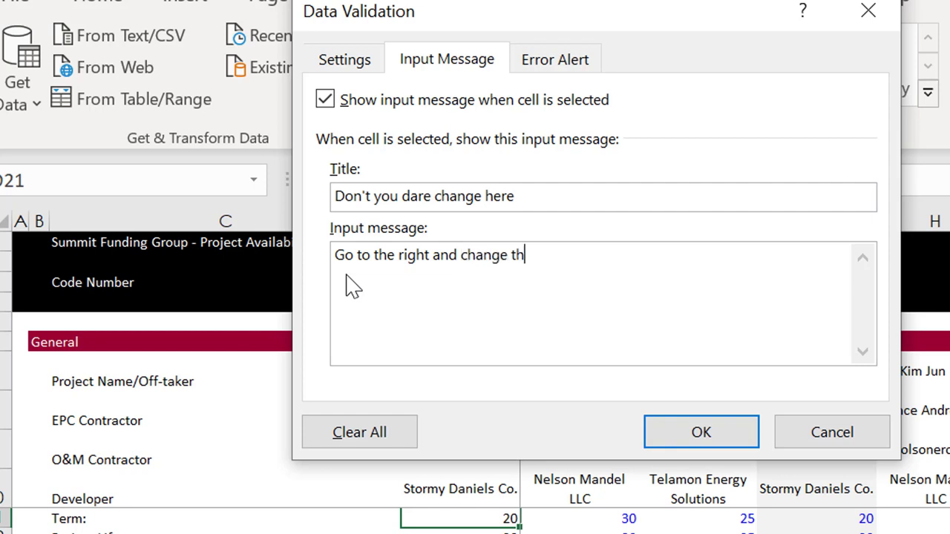
pyautogui.write('e bll')
pyautogui.press('BackSpace')
pyautogui.write('ue')
pyautogui.click(690, 437)
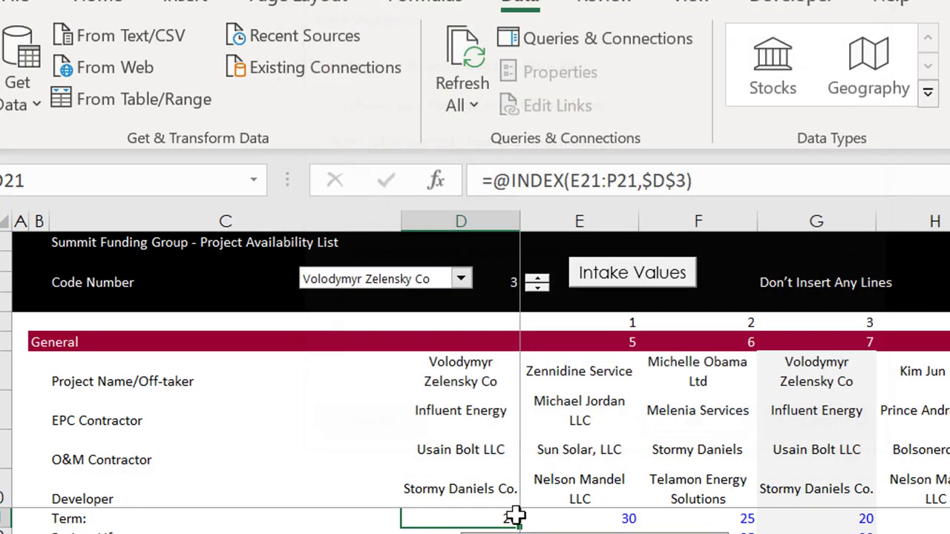
# - Copy only the Term cell's validation to the cells below it in column D, from Project Life in D22 past the end of the list
pyautogui.scroll(1, 329, 531)
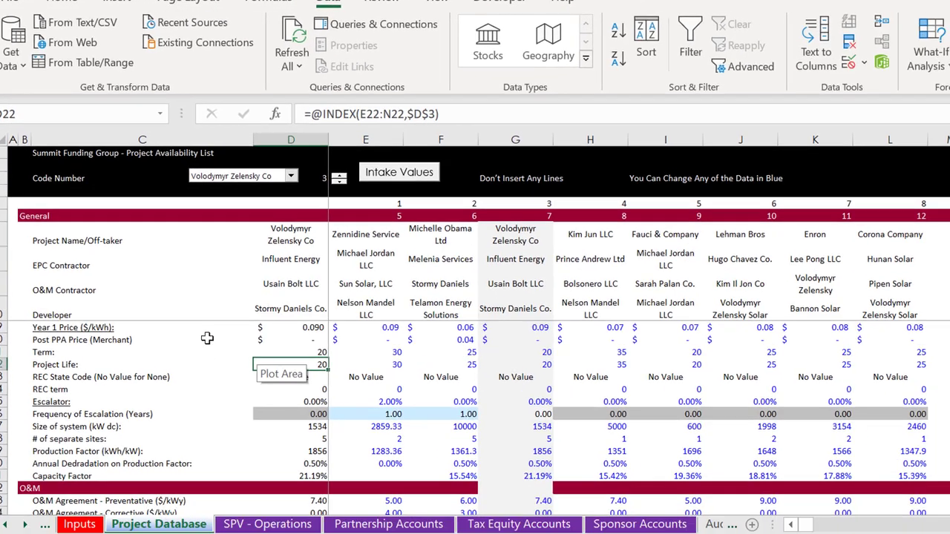
pyautogui.hotkey('ctrl', 'c')
pyautogui.press('Up')
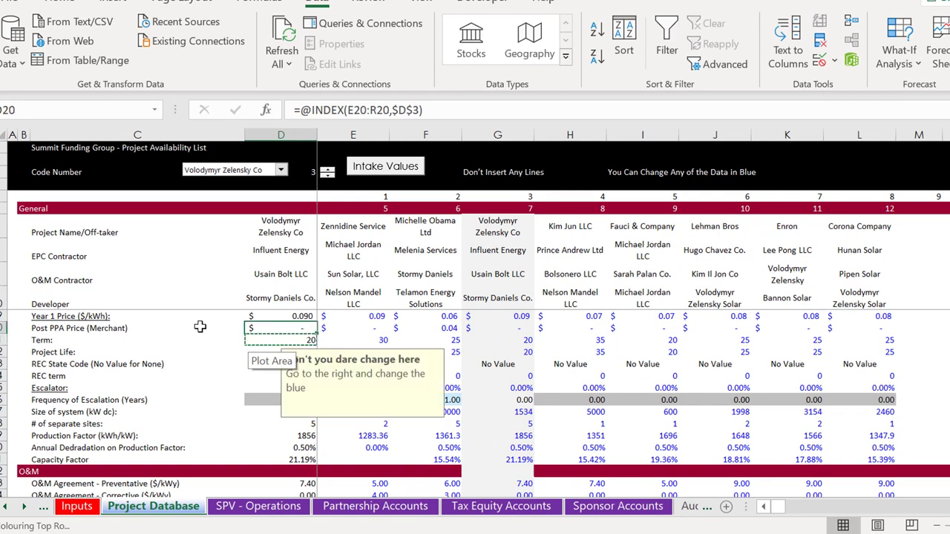
pyautogui.press('Down')
pyautogui.press('Down')
pyautogui.hotkey('shift', 'Down')
pyautogui.hotkey('shift', 'Down')
pyautogui.hotkey('shift', 'Down')
pyautogui.hotkey('shift', 'Down')
pyautogui.hotkey('shift', 'Down')
pyautogui.hotkey('shift', 'Down')
pyautogui.hotkey('shift', 'Down')
pyautogui.hotkey('shift', 'Down')
pyautogui.hotkey('shift', 'Down')
pyautogui.hotkey('shift', 'Down')
pyautogui.hotkey('shift', 'Down')
pyautogui.hotkey('shift', 'Down')
pyautogui.hotkey('shift', 'Down')
pyautogui.hotkey('shift', 'Down')
pyautogui.hotkey('shift', 'Down')
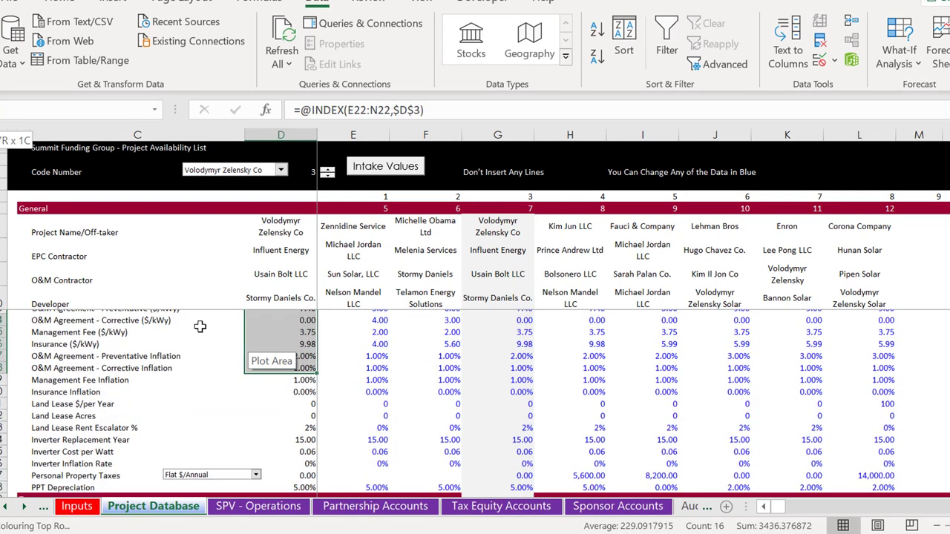
pyautogui.hotkey('shift', 'Down')
pyautogui.hotkey('shift', 'Down')
pyautogui.hotkey('shift', 'Down')
pyautogui.hotkey('shift', 'Down')
pyautogui.hotkey('shift', 'Down')
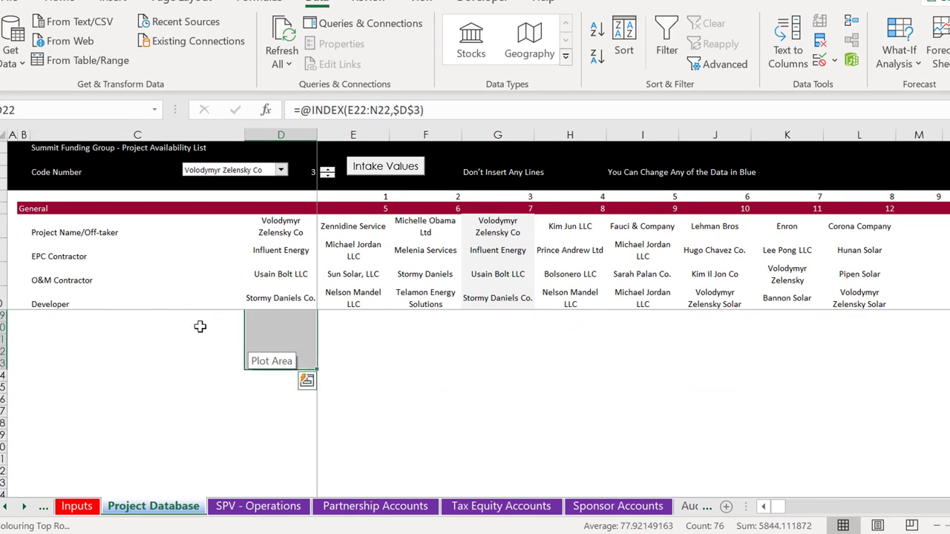
pyautogui.hotkey('alt', 'e')
pyautogui.press('s')
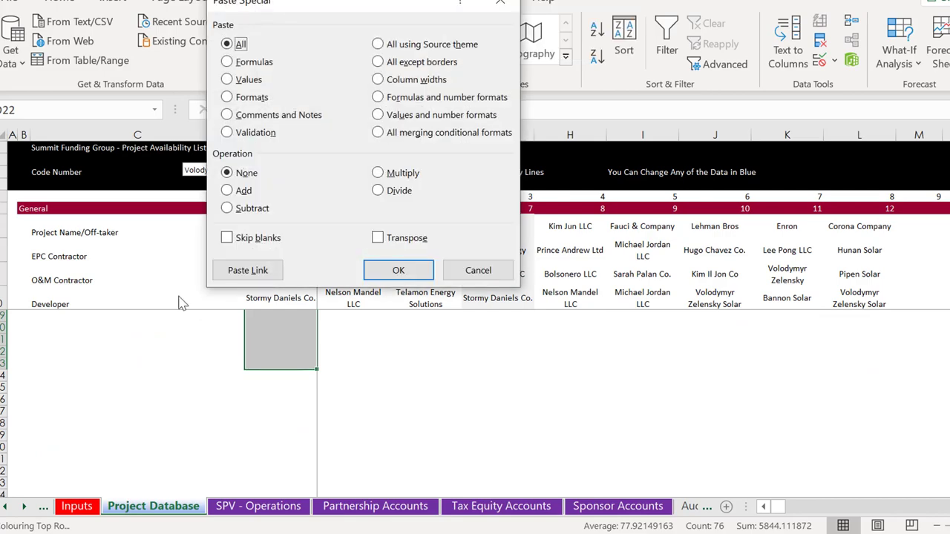
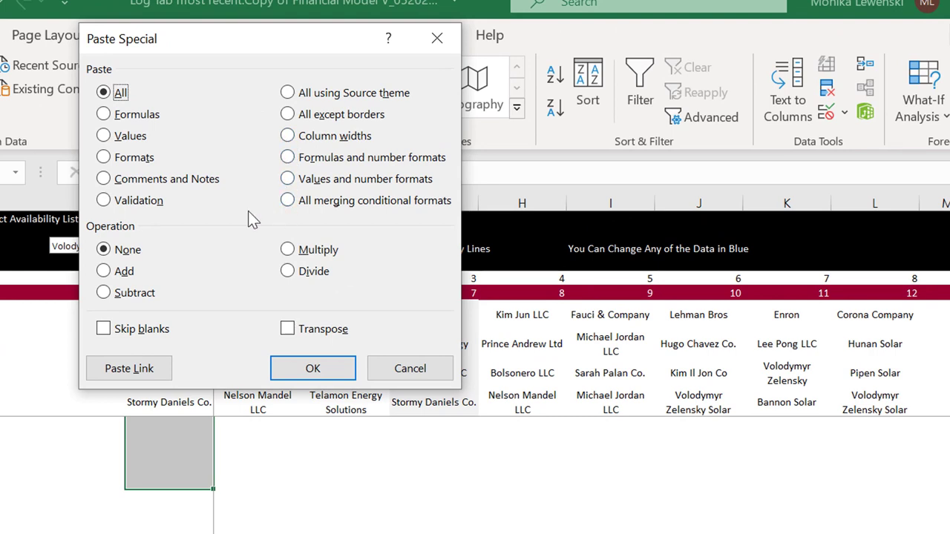
pyautogui.click(103, 200)
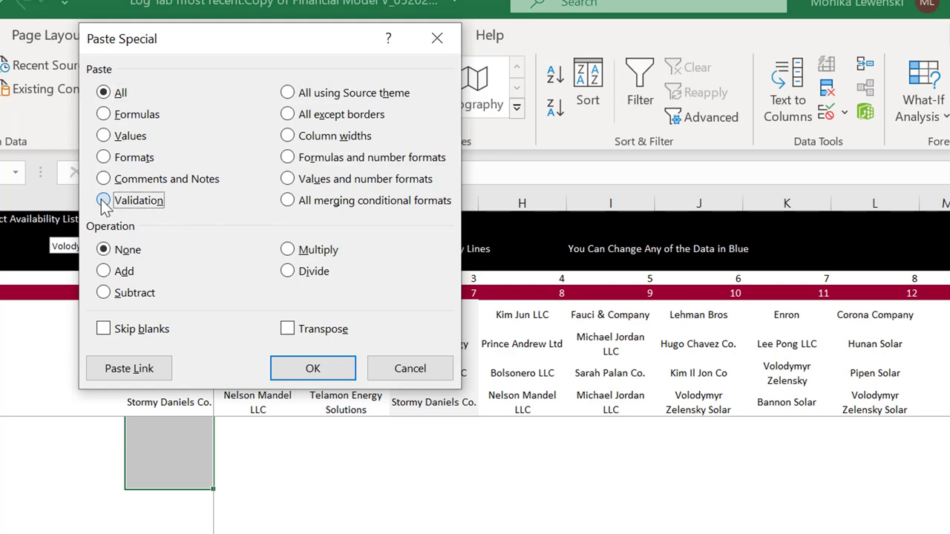
pyautogui.click(312, 368)
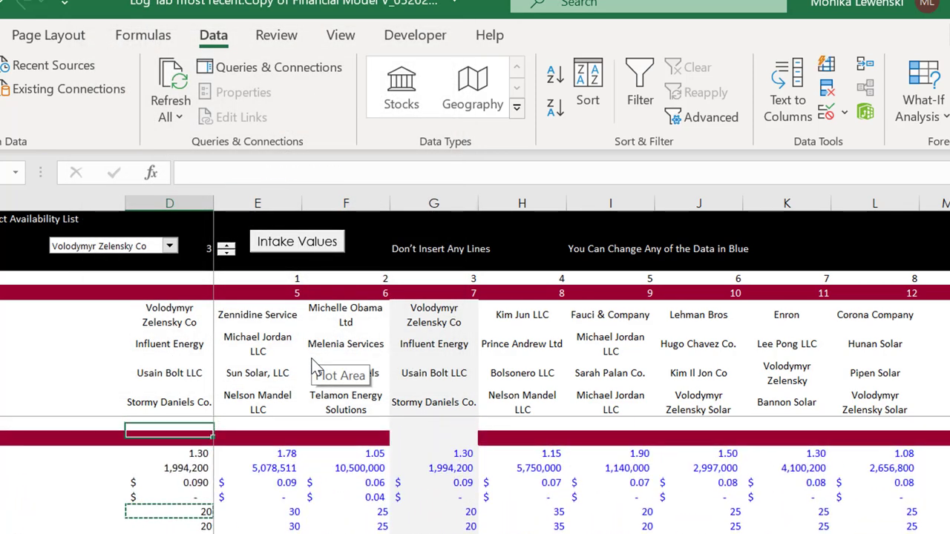
# - Check the pasted input message on the column D lookup cells from Project Life down past Production Factor
pyautogui.press('Down')
pyautogui.press('Down')
pyautogui.press('Down')
pyautogui.press('Down')
pyautogui.press('Down')
pyautogui.press('Down')
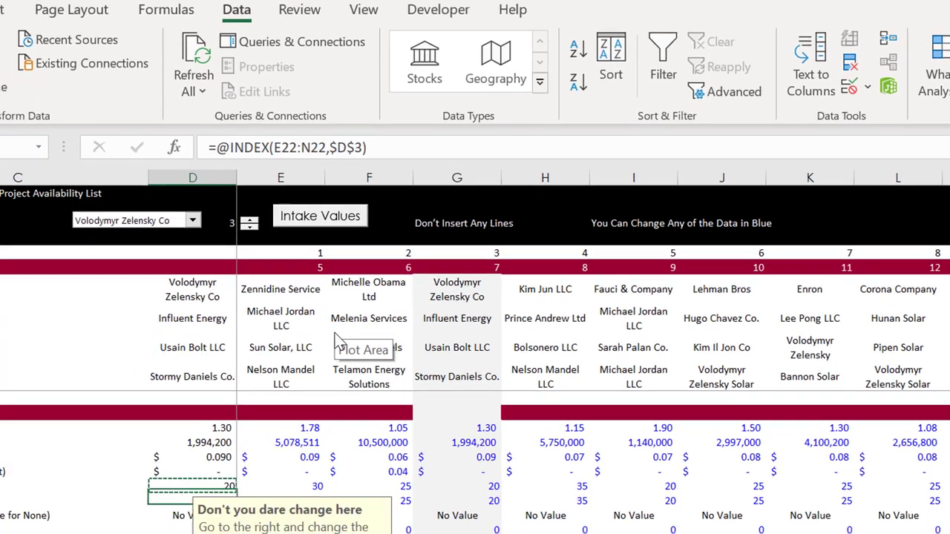
pyautogui.press('Down')
pyautogui.press('Down')
pyautogui.press('Down')
pyautogui.press('Down')
pyautogui.press('Down')
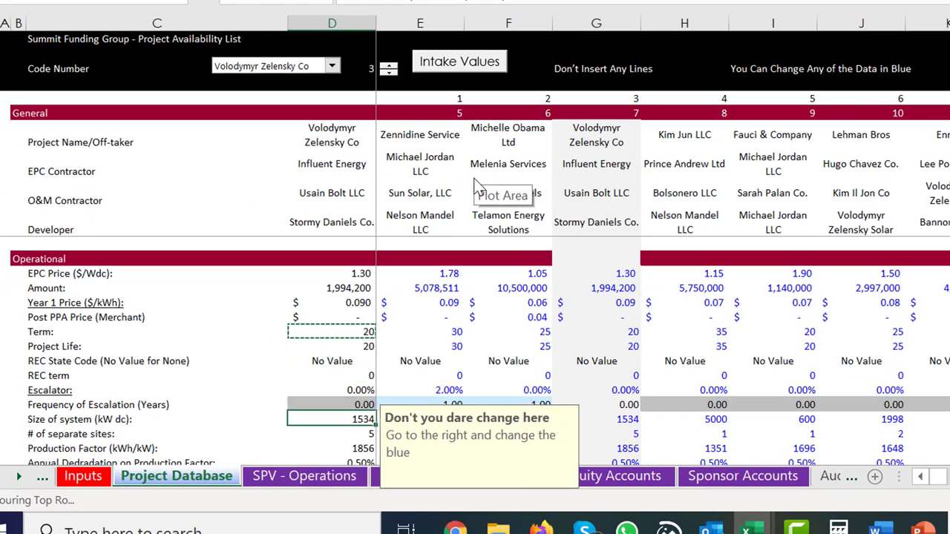
pyautogui.press('Down')
pyautogui.press('Down')
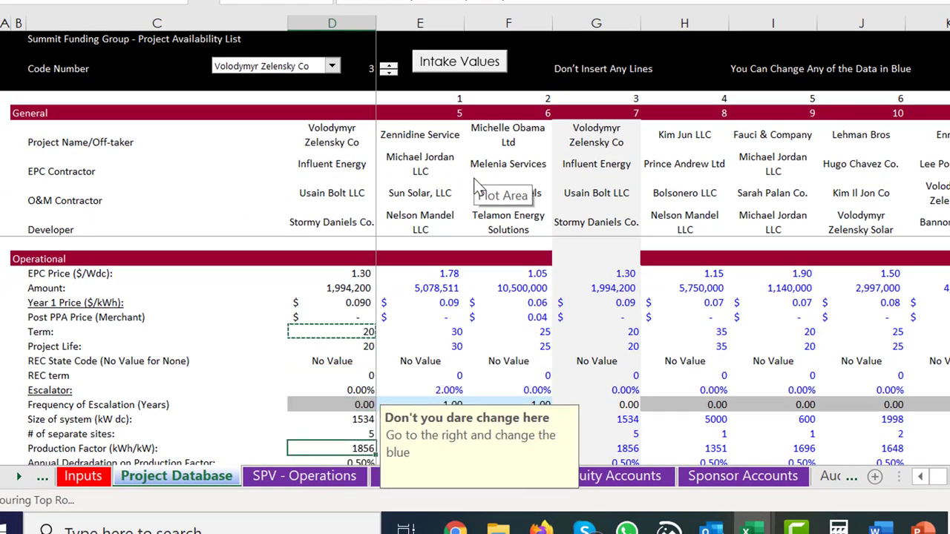
pyautogui.press('Down')
# - Go back up to the Term row and select the blue Term input for Volodymyr Zelensky Co in G21
pyautogui.press('Up')
pyautogui.press('Up')
pyautogui.press('Up')
pyautogui.press('Up')
pyautogui.press('Up')
pyautogui.press('Up')
pyautogui.press('Up')
pyautogui.press('Up')
pyautogui.press('Up')
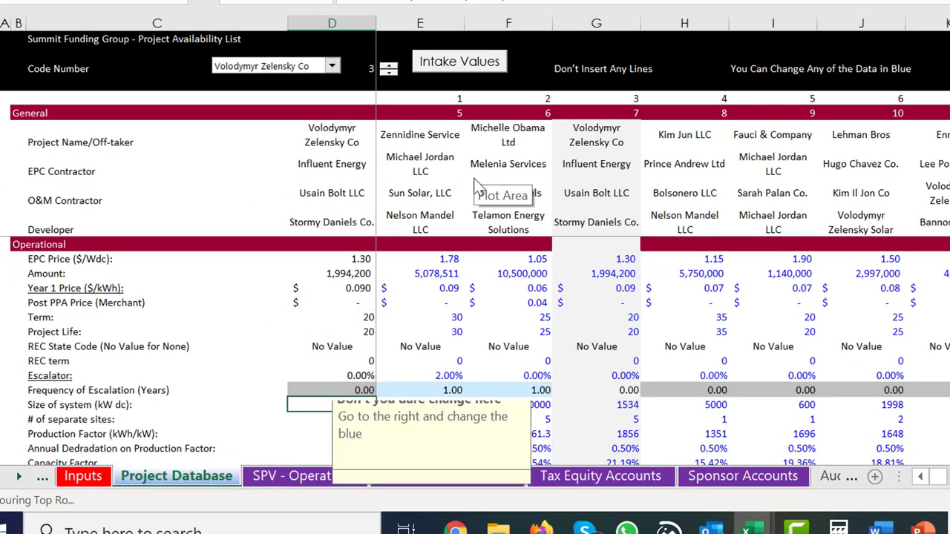
pyautogui.press('Right')
pyautogui.press('Right')
pyautogui.press('Right')
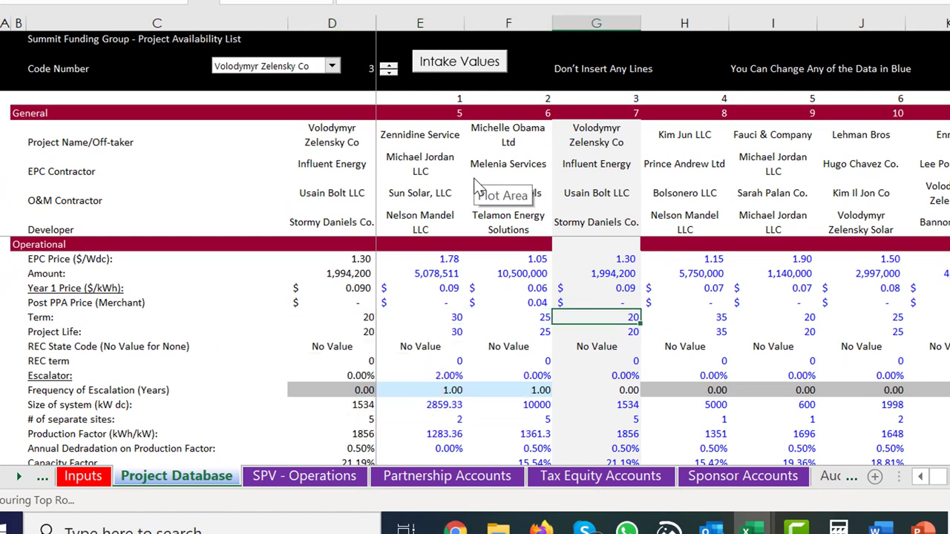
pyautogui.press('Down')
pyautogui.press('Up')
pyautogui.press('Up')
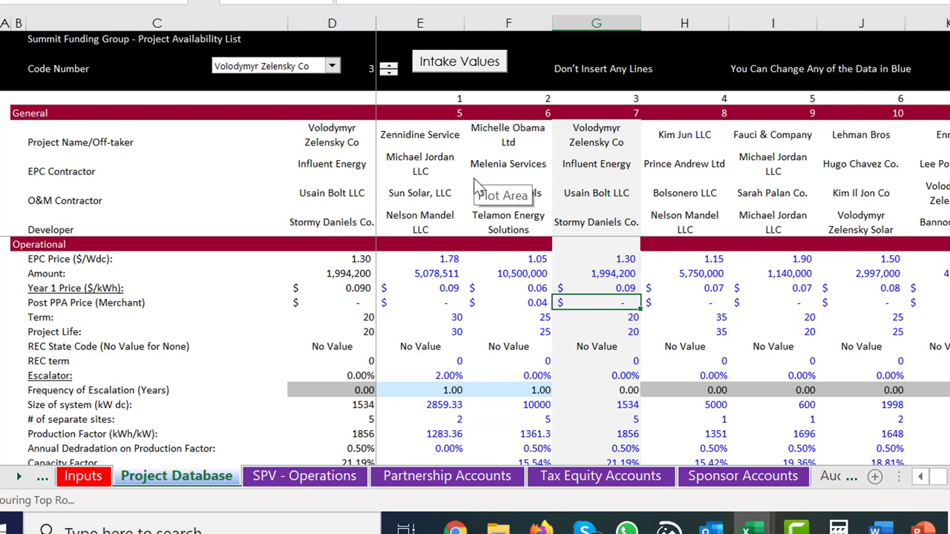
pyautogui.press('Up')
pyautogui.press('Down')
pyautogui.press('Down')
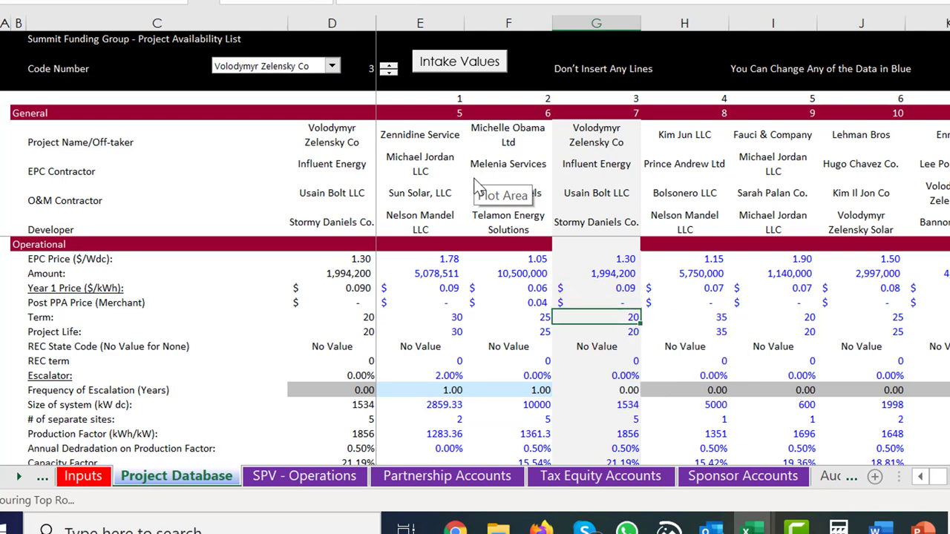
# - Rename the "Term:" row label in the Project Database to "PPA Term:"
pyautogui.press('Left')
pyautogui.press('Left')
pyautogui.press('Left')
pyautogui.press('Left')
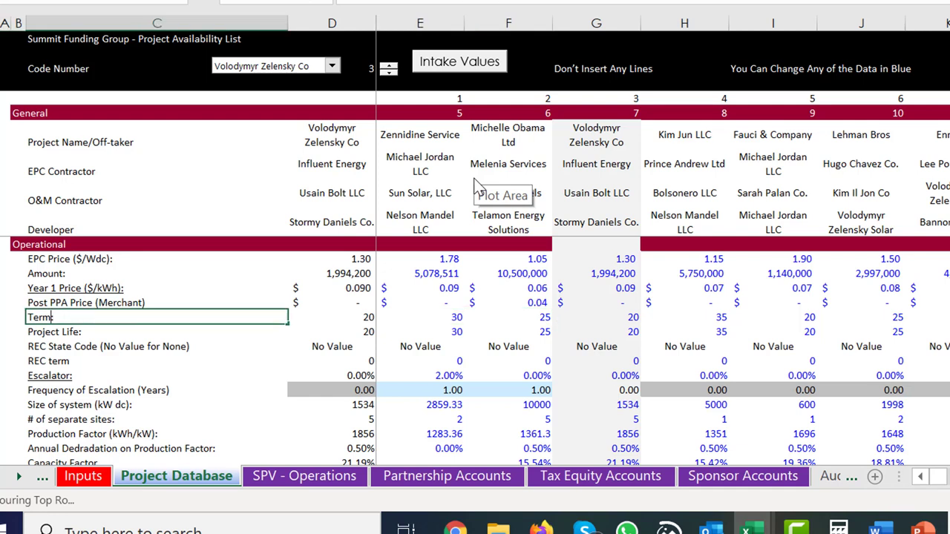
pyautogui.press('F2')
pyautogui.press('Home')
pyautogui.write('PPA')
pyautogui.press('Return')
# - Set the Project Life of the third project in column G to 30 years
pyautogui.press('Right')
pyautogui.press('Right')
pyautogui.press('Right')
pyautogui.press('Right')
pyautogui.press('Right')
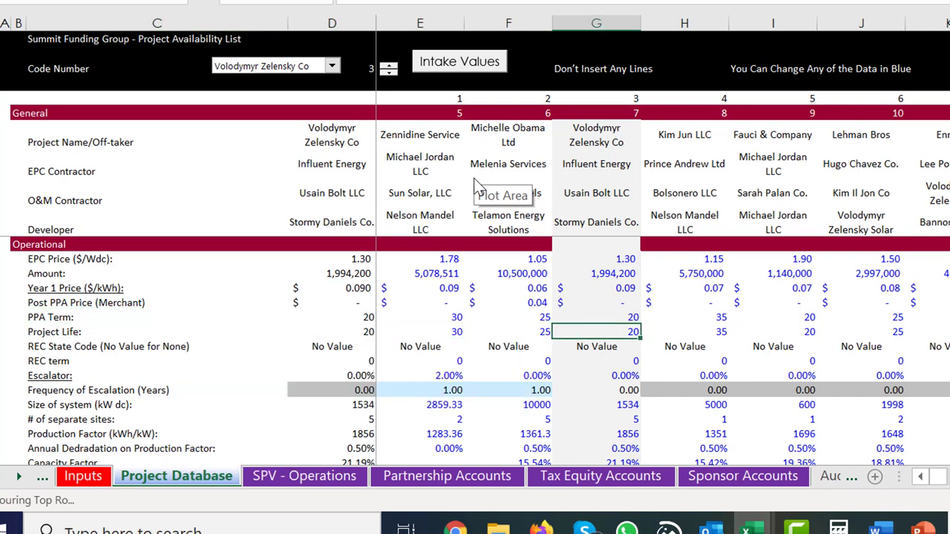
pyautogui.press('Left')
pyautogui.press('Down')
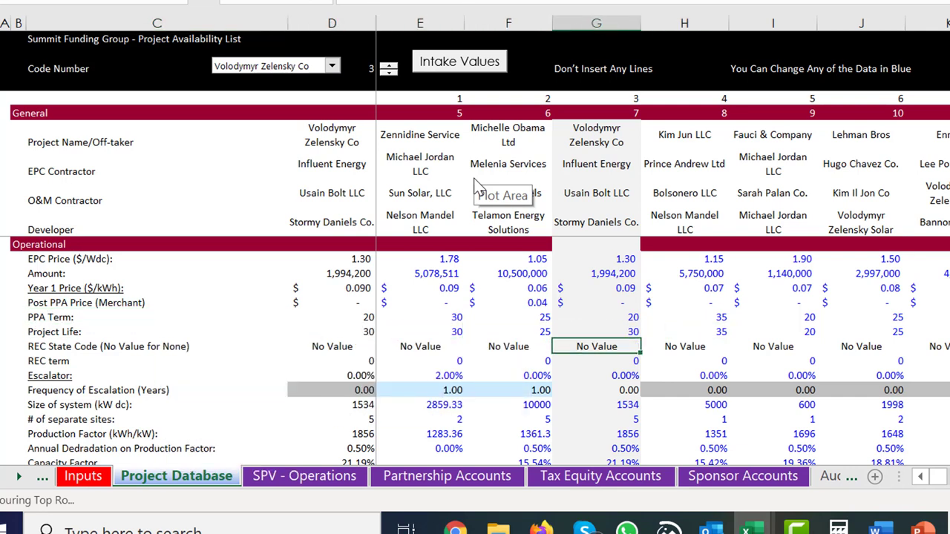
# - Set the Post PPA Price (Merchant) of the third project in column G to 0.03
pyautogui.press('Up')
pyautogui.press('Up')
pyautogui.press('Up')
pyautogui.press('Left')
pyautogui.press('Left')
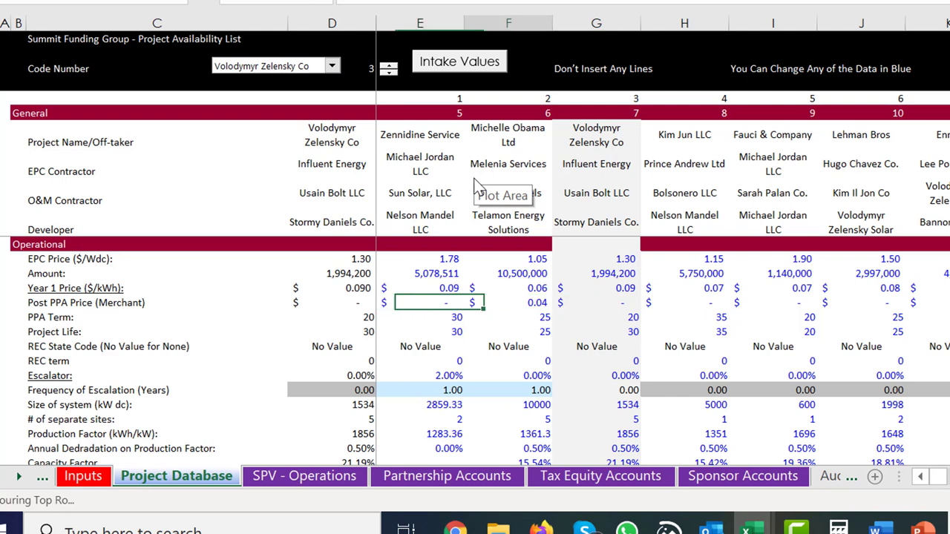
pyautogui.press('Right')
pyautogui.press('Right')
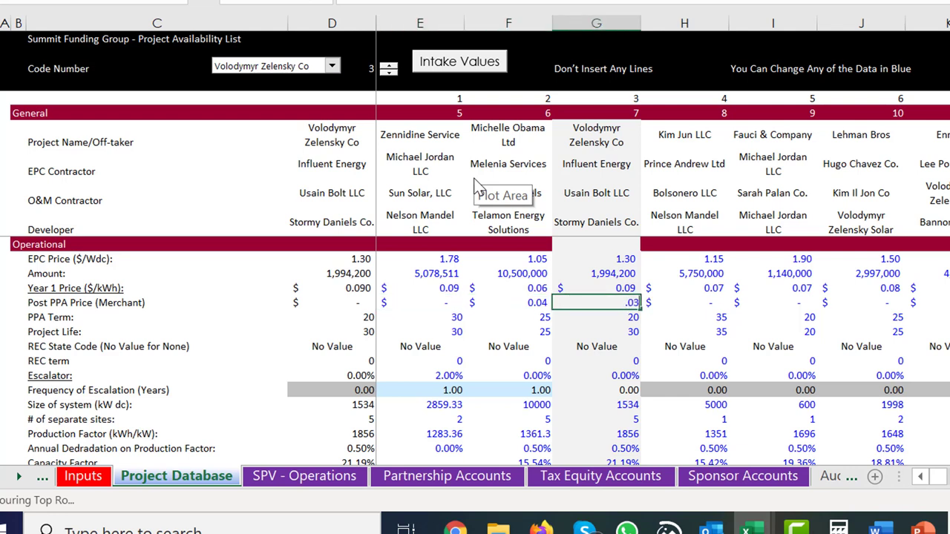
pyautogui.write('.03')
pyautogui.press('Return')
pyautogui.press('Up')
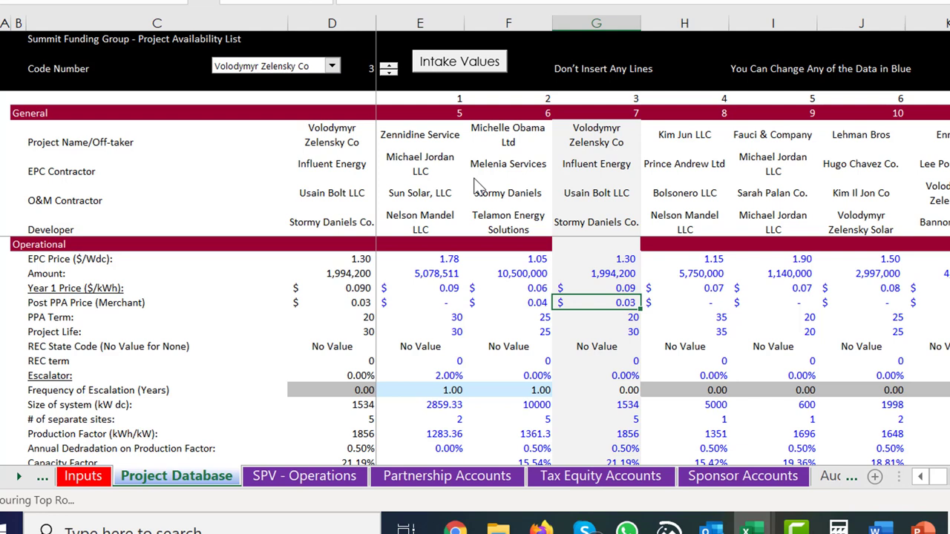
# - On the Inputs sheet, turn the Allow Merchant Period flag on and back off to compare the applied project life
pyautogui.hotkey('ctrl', 'pageup')
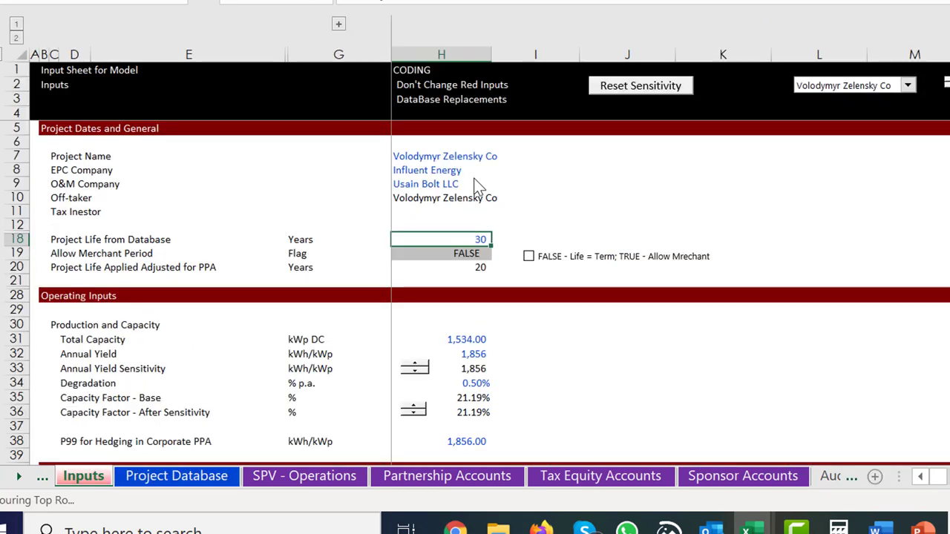
pyautogui.click(528, 256)
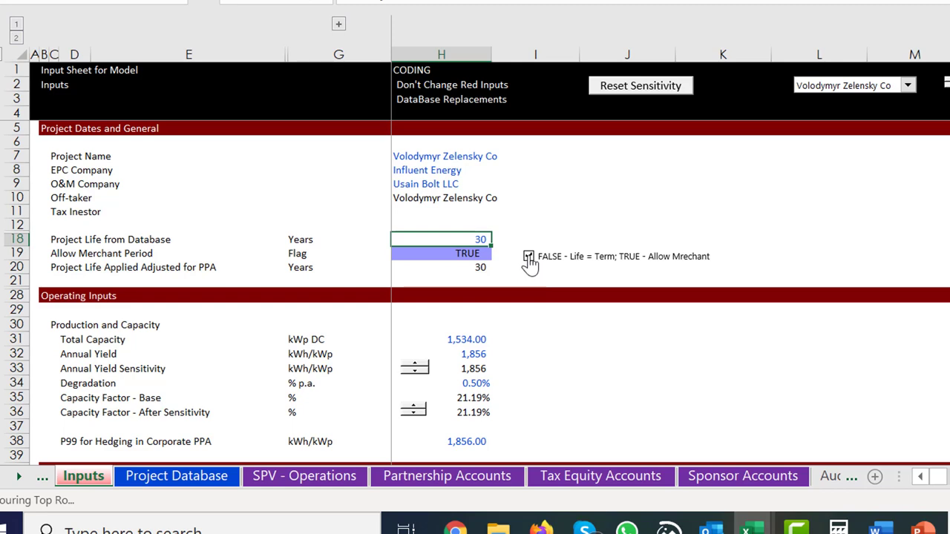
pyautogui.click(529, 260)
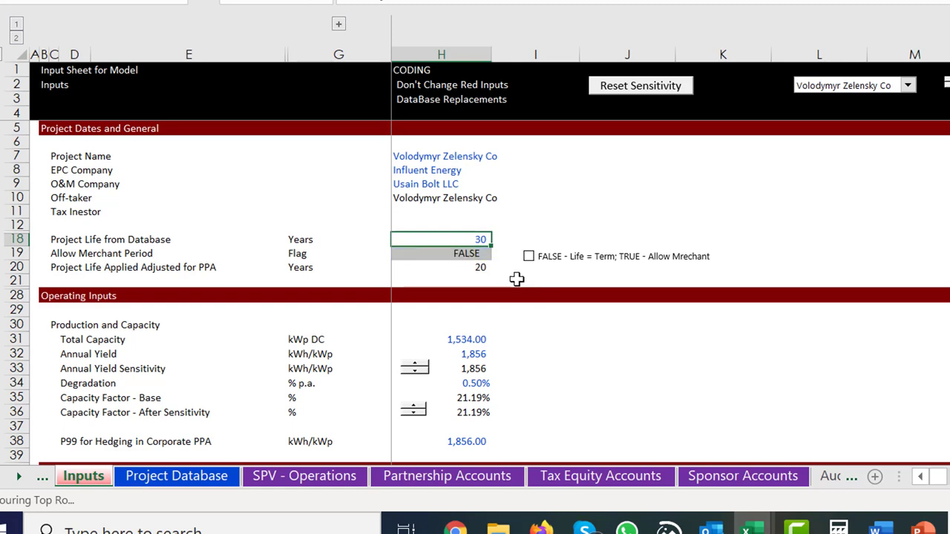
# - On the Diagram sheet, switch the allow merchant period option on and back off to compare the project life and IRRs
pyautogui.hotkey('ctrl', 'pageup')
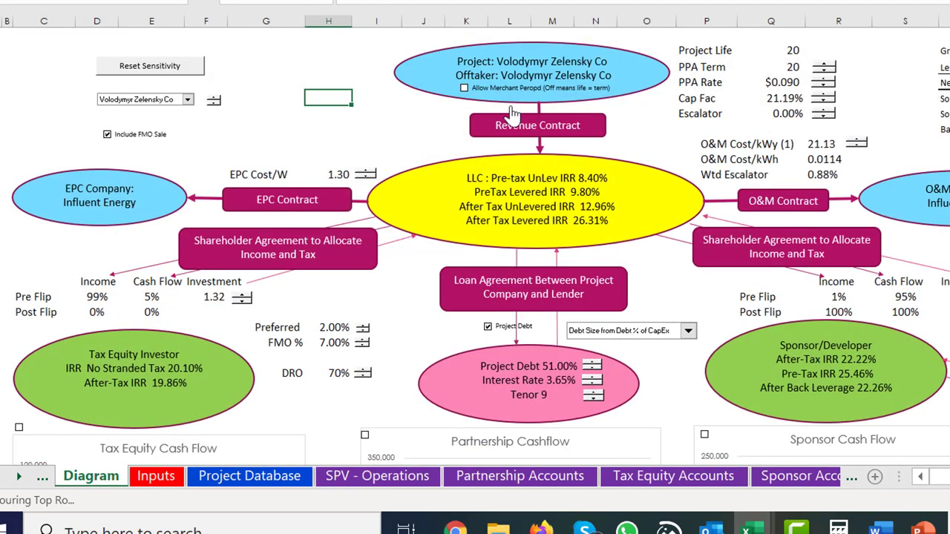
pyautogui.click(465, 88)
pyautogui.click(465, 88)
pyautogui.click(476, 95)
pyautogui.click(476, 95)
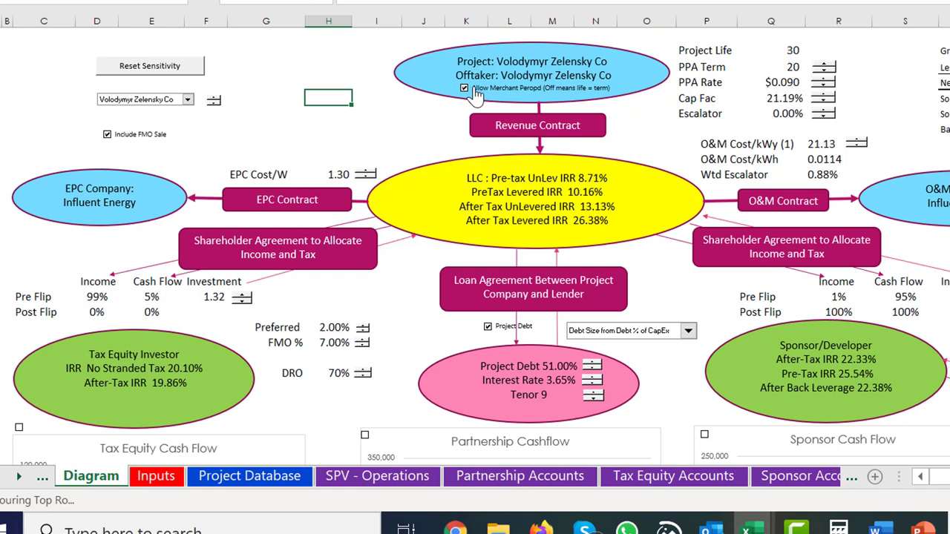
pyautogui.click(476, 95)
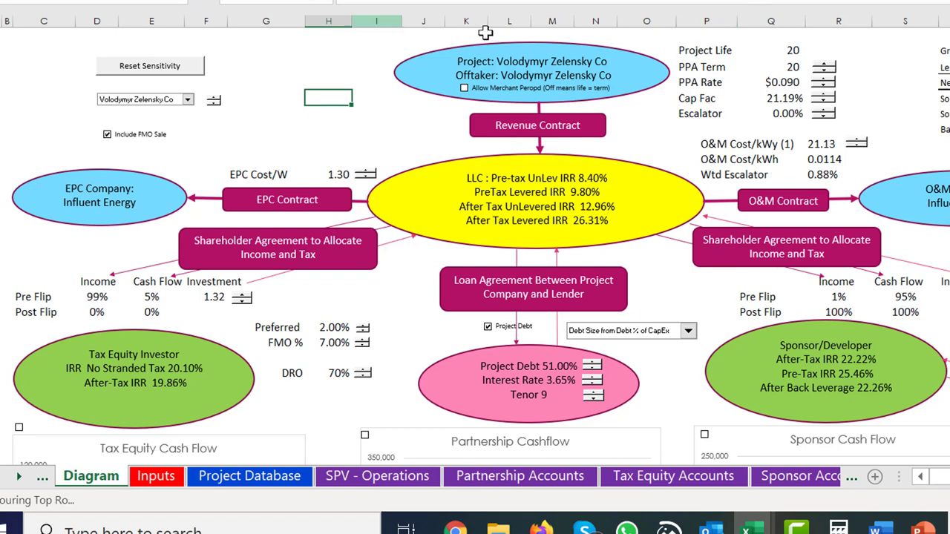
pyautogui.click(330, 86)
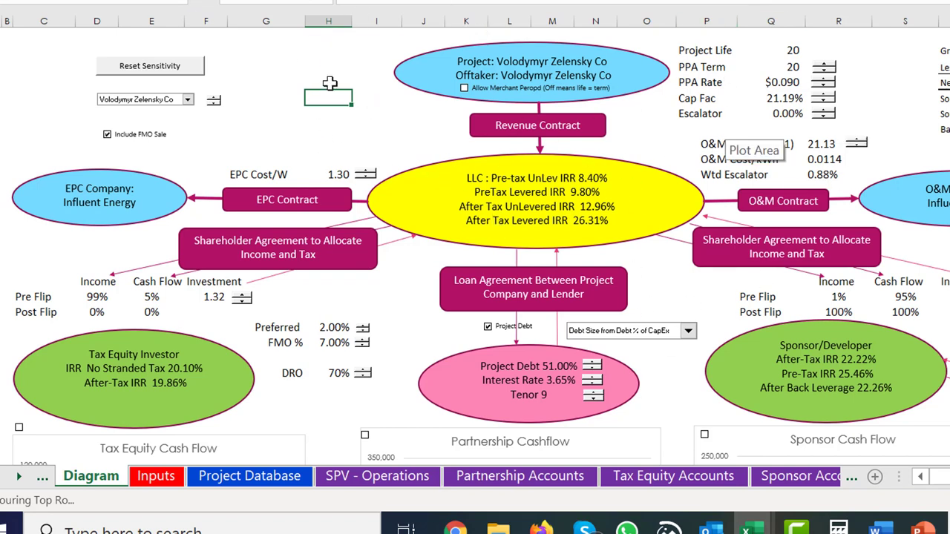
# - Go to the SPV - Operations sheet and look over its production, contracted revenue and post-PPA merchant price rows
pyautogui.hotkey('ctrl', 'pagedown')
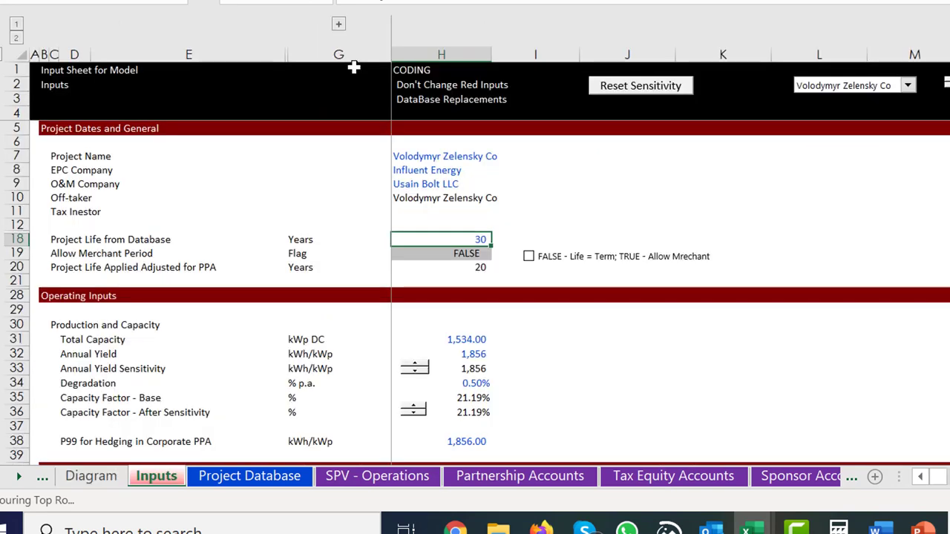
pyautogui.hotkey('ctrl', 'pagedown')
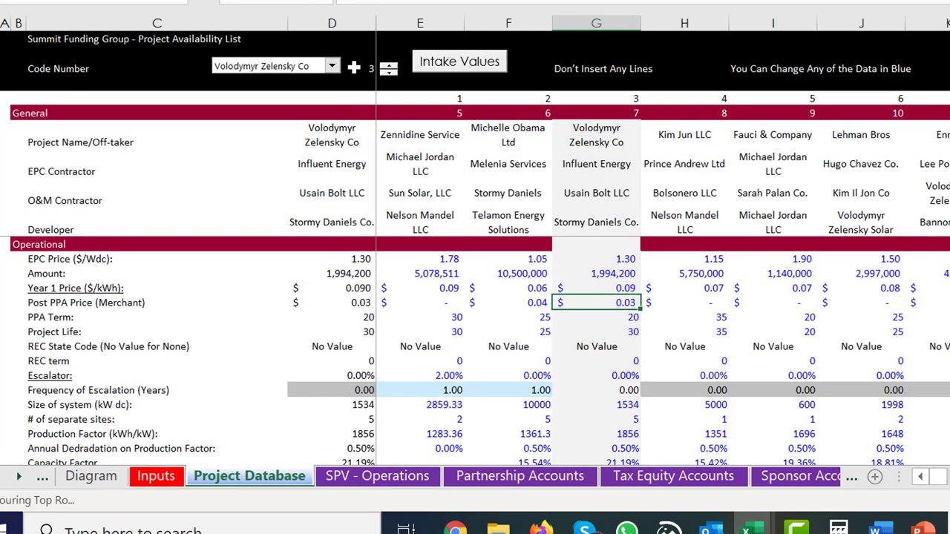
pyautogui.hotkey('ctrl', 'pagedown')
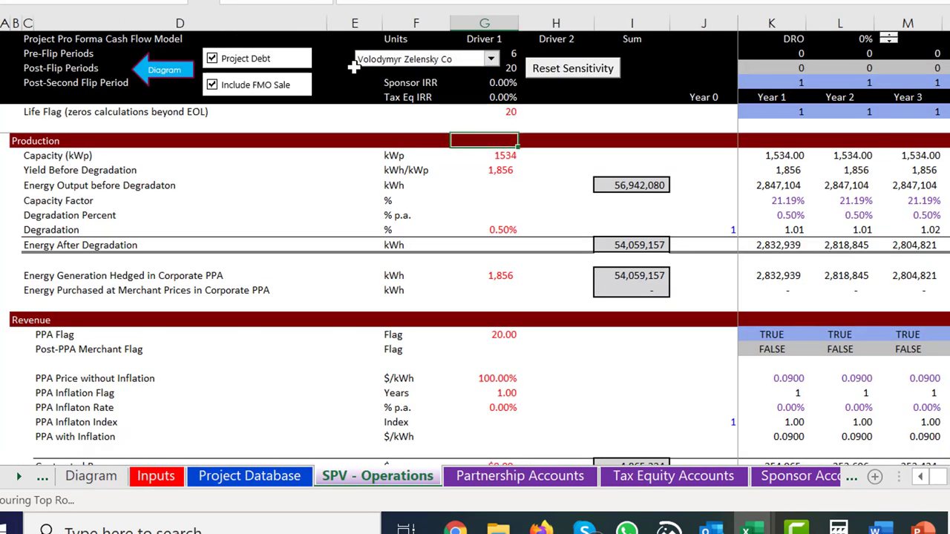
pyautogui.press('pagedown')
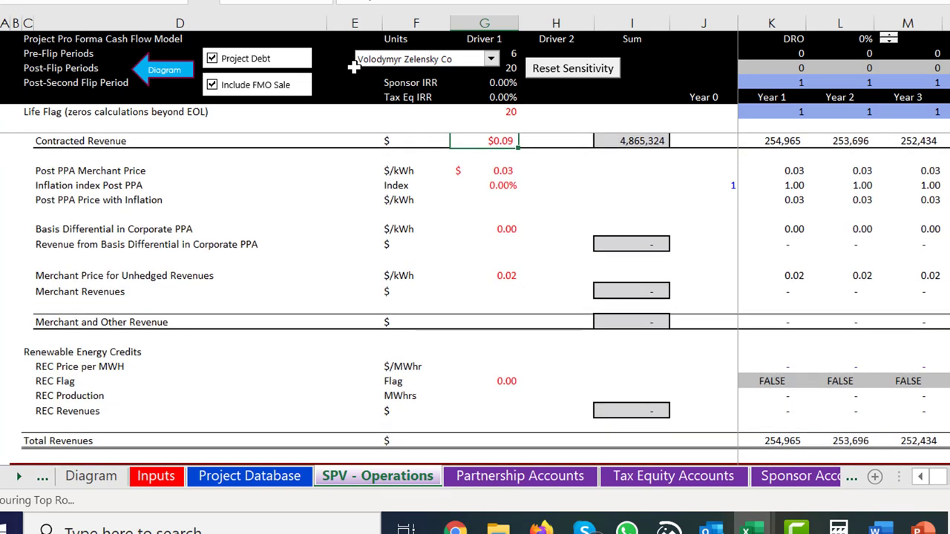
pyautogui.press('pageup')
# - Examine the yearly columns and the Life Flag row on SPV - Operations, ending at the formula of its Driver 1 cell
pyautogui.press('Right')
pyautogui.press('Right')
pyautogui.press('Right')
pyautogui.press('Right')
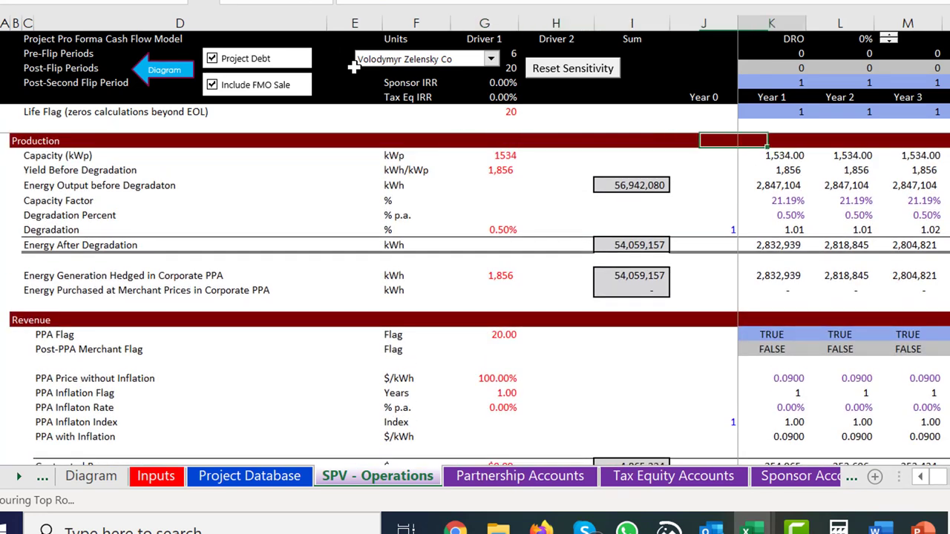
pyautogui.press('Up')
pyautogui.press('Up')
pyautogui.press('Right')
pyautogui.press('Right')
pyautogui.press('Right')
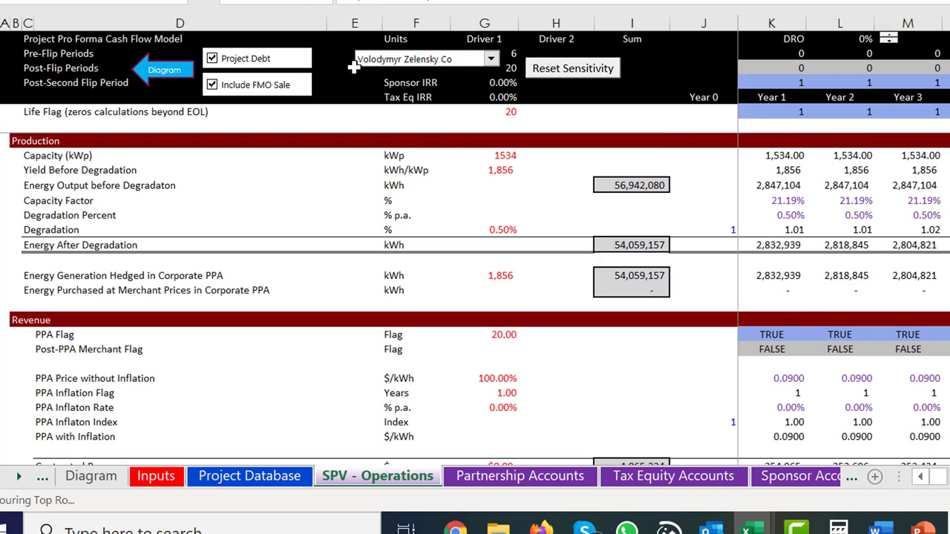
pyautogui.press('Home')
pyautogui.press('Right')
pyautogui.press('Right')
pyautogui.press('Right')
pyautogui.press('Right')
pyautogui.press('Right')
pyautogui.press('Right')
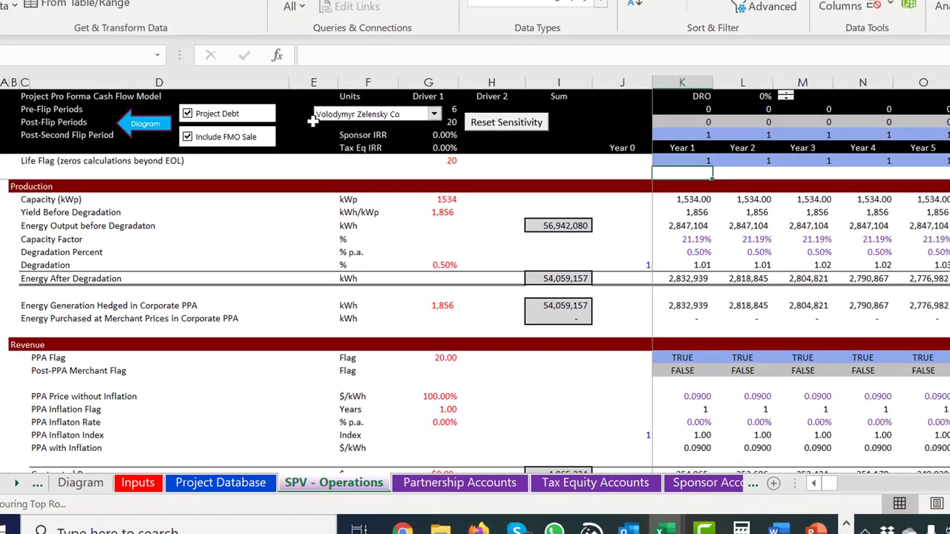
pyautogui.press('Down')
pyautogui.press('Down')
pyautogui.press('Down')
pyautogui.press('Up')
pyautogui.press('Up')
pyautogui.press('Up')
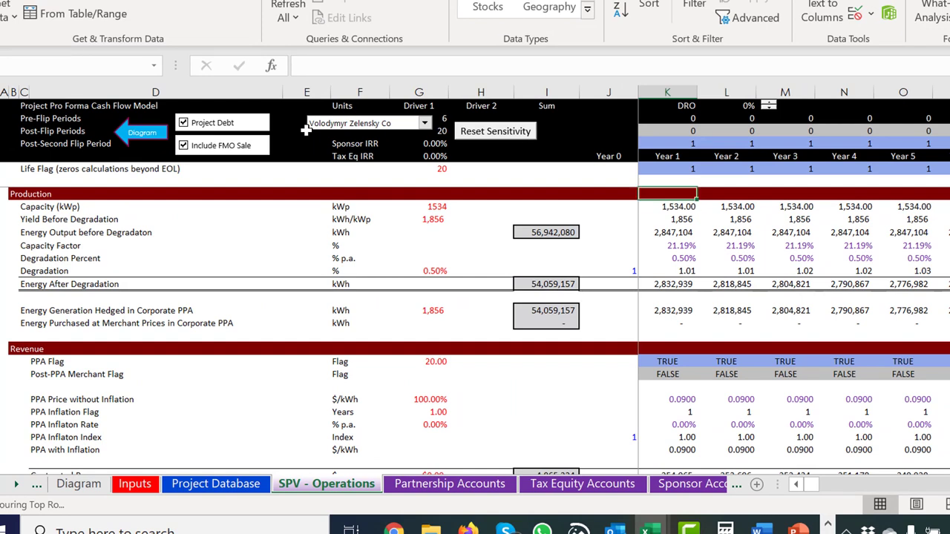
pyautogui.press('Left')
pyautogui.press('Left')
pyautogui.press('Left')
pyautogui.press('Left')
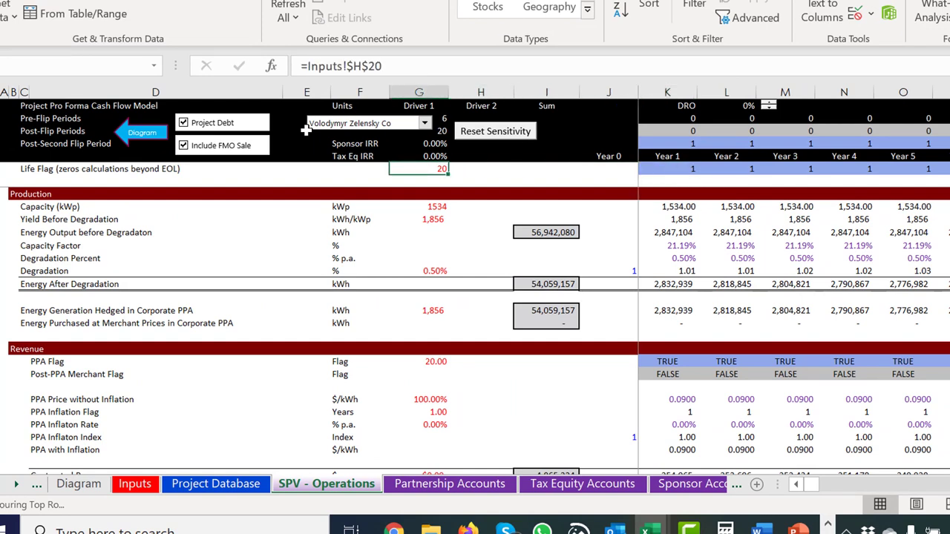
# - On the Inputs sheet, set the Allow Merchant Period flag to TRUE
pyautogui.hotkey('ctrl', 'pageup')
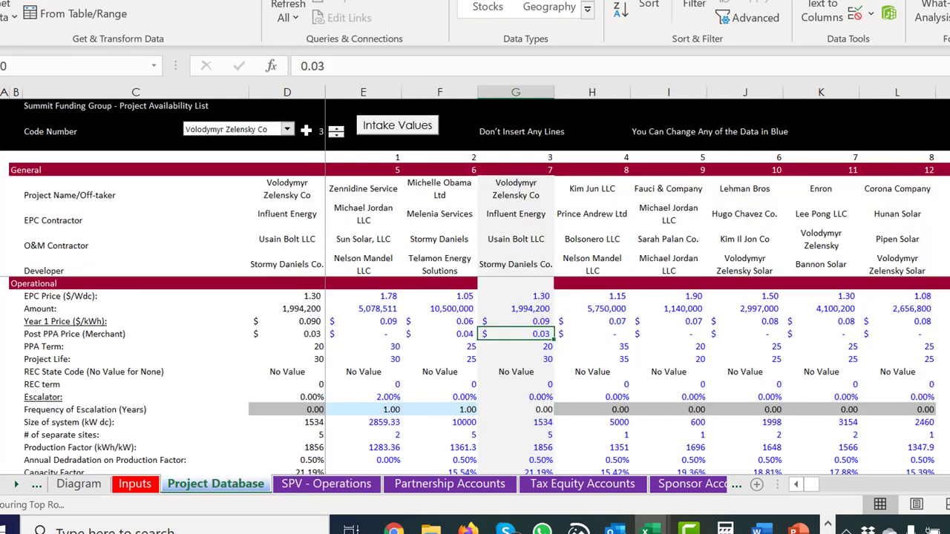
pyautogui.hotkey('ctrl', 'pageup')
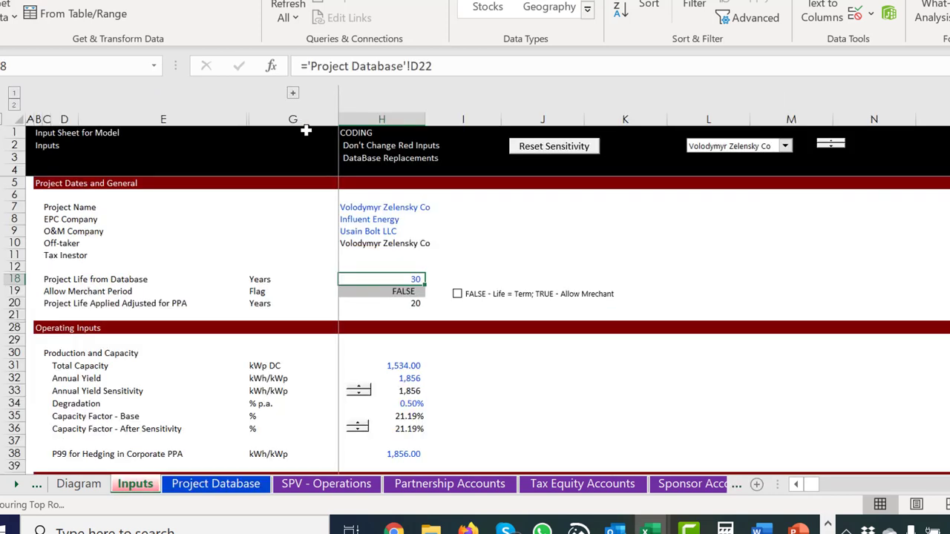
pyautogui.click(461, 306)
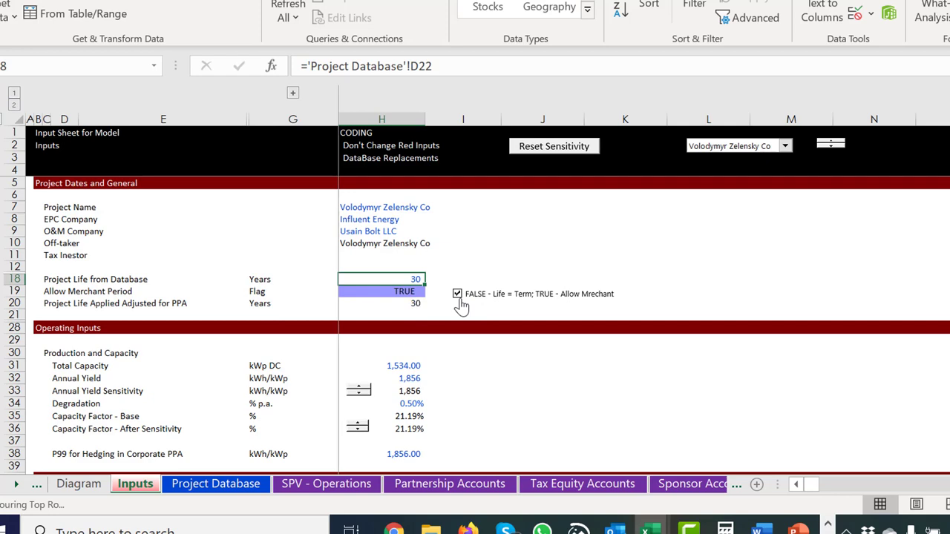
# - Return to SPV - Operations and check the Life Flag driver and its formulas across the project years
pyautogui.hotkey('ctrl', 'pagedown')
pyautogui.hotkey('ctrl', 'pagedown')
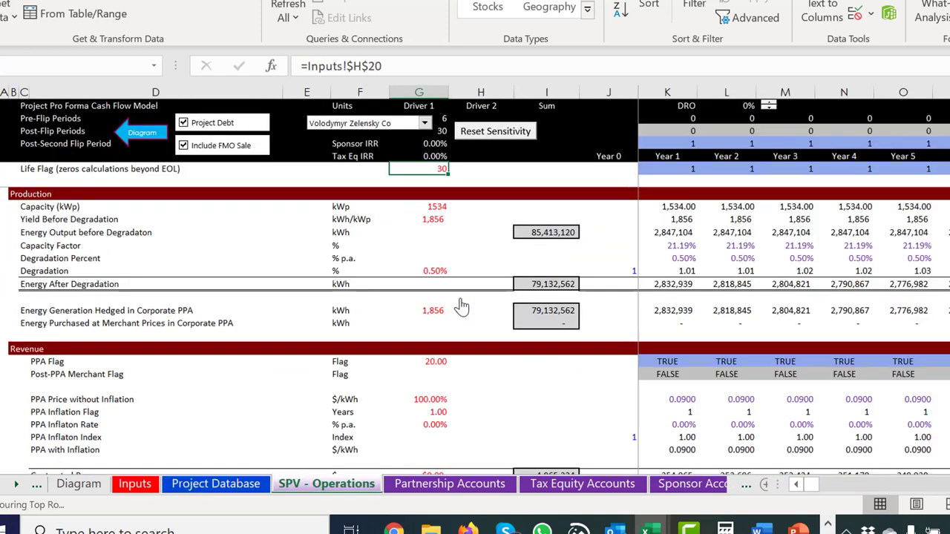
pyautogui.press('Up')
pyautogui.press('Up')
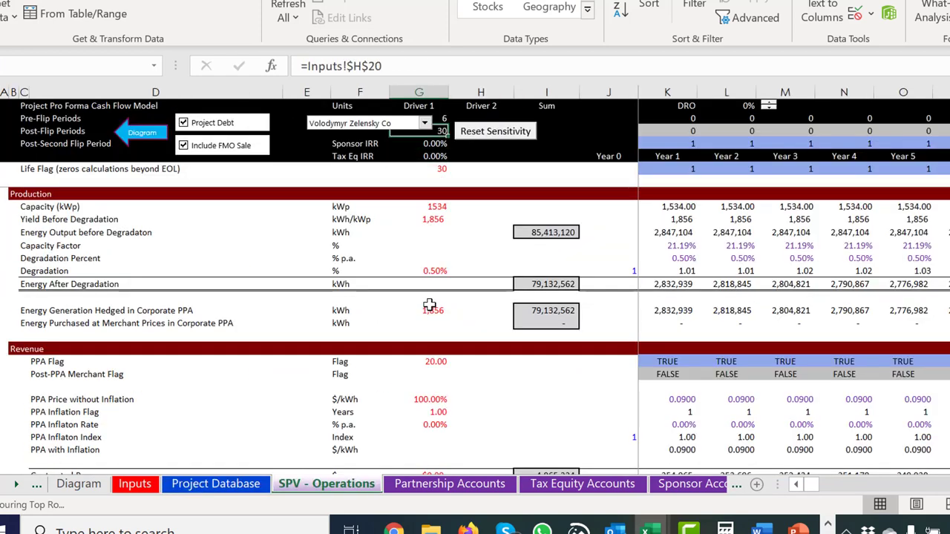
pyautogui.press('Down')
pyautogui.press('Down')
pyautogui.press('Down')
pyautogui.press('Right')
pyautogui.press('Right')
pyautogui.press('Right')
pyautogui.press('Right')
pyautogui.press('Right')
pyautogui.press('Right')
pyautogui.press('Right')
pyautogui.press('Right')
pyautogui.press('Right')
pyautogui.press('Right')
pyautogui.press('Right')
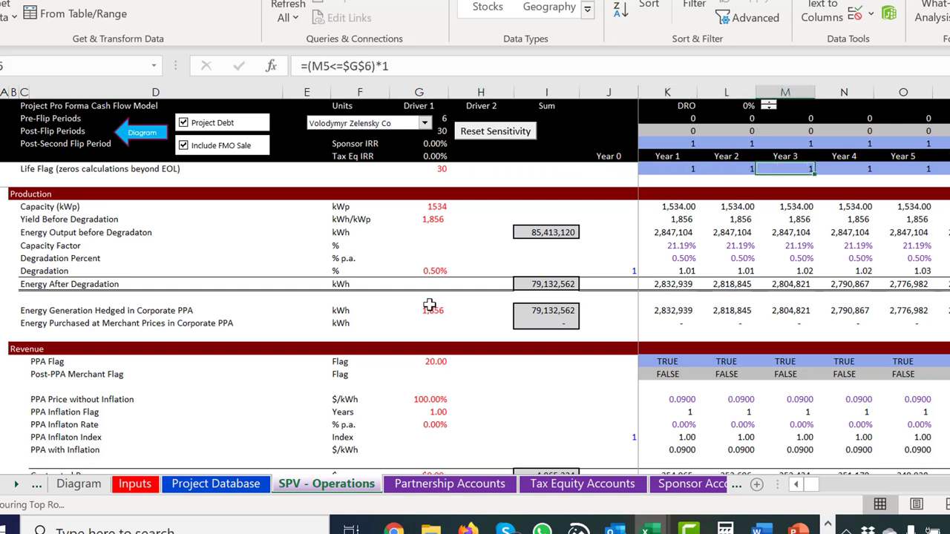
pyautogui.press('Right')
pyautogui.press('Right')
pyautogui.press('Right')
pyautogui.press('Right')
pyautogui.press('Right')
pyautogui.press('Right')
pyautogui.press('Right')
pyautogui.press('Right')
pyautogui.press('Right')
pyautogui.press('Right')
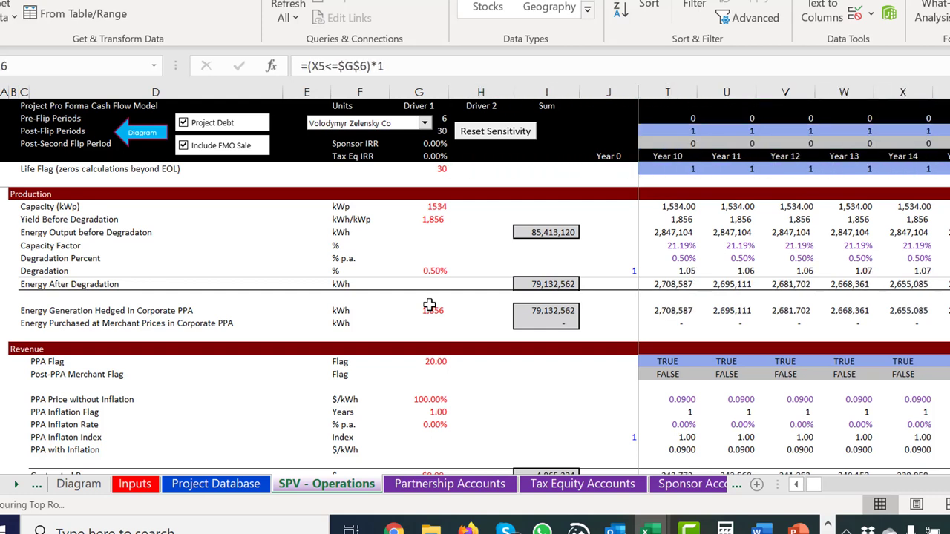
pyautogui.press('Left')
pyautogui.press('Left')
pyautogui.press('Left')
pyautogui.press('Left')
pyautogui.press('Left')
pyautogui.press('Left')
pyautogui.press('Left')
pyautogui.press('Left')
pyautogui.press('Left')
pyautogui.press('Left')
pyautogui.press('Left')
pyautogui.press('Left')
pyautogui.press('Left')
pyautogui.press('Left')
pyautogui.press('Left')
pyautogui.press('Left')
pyautogui.press('Left')
pyautogui.press('Left')
pyautogui.press('Left')
pyautogui.press('Left')
pyautogui.press('Left')
pyautogui.press('Left')
pyautogui.press('Left')
pyautogui.press('Left')
pyautogui.press('Left')
pyautogui.press('Left')
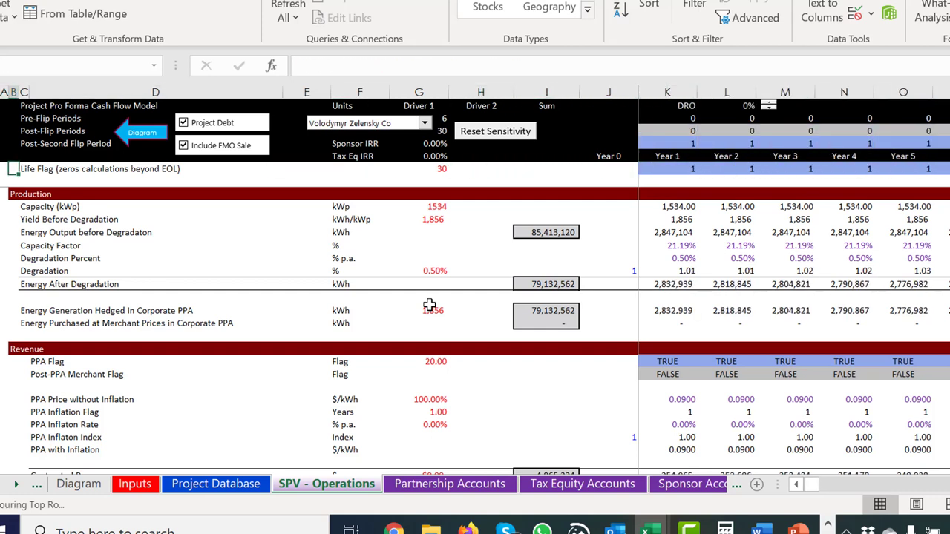
# - Examine the flip-period flag formulas in the header rows of SPV - Operations across Years 1 to 6
pyautogui.press('Right')
pyautogui.press('Right')
pyautogui.press('Right')
pyautogui.press('Right')
pyautogui.press('Right')
pyautogui.press('Right')
pyautogui.press('Right')
pyautogui.press('Right')
pyautogui.press('Right')
pyautogui.press('Up')
pyautogui.press('Up')
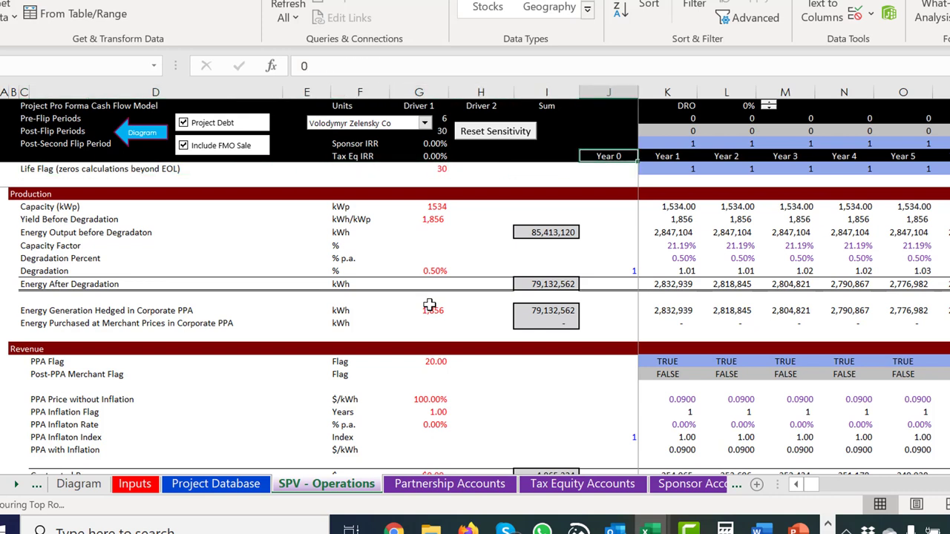
pyautogui.press('Right')
pyautogui.press('Up')
pyautogui.press('Down')
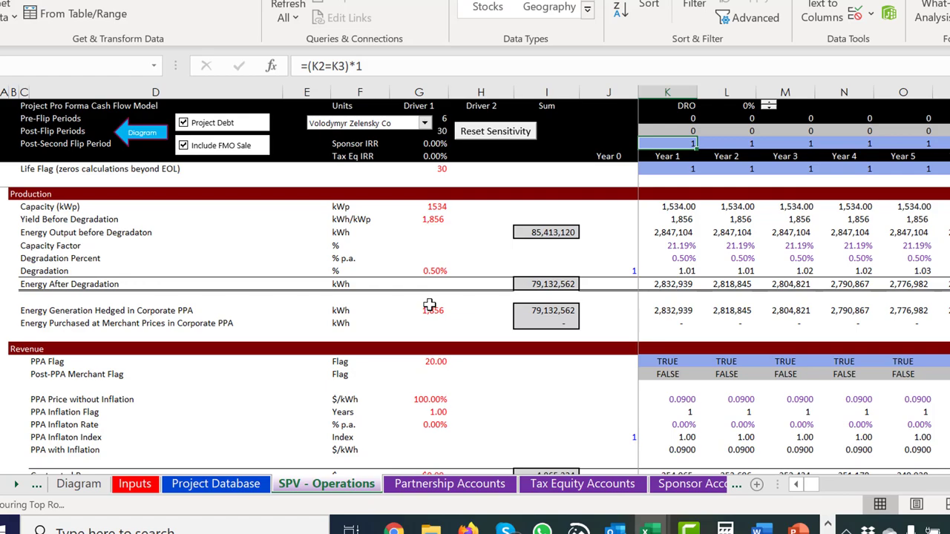
pyautogui.press('Right')
pyautogui.press('Right')
pyautogui.press('Right')
pyautogui.press('Right')
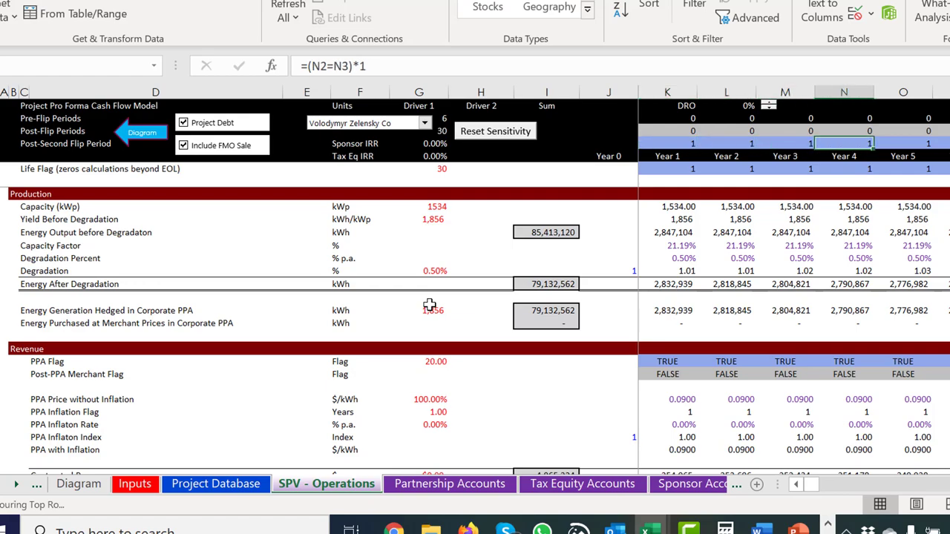
pyautogui.press('Right')
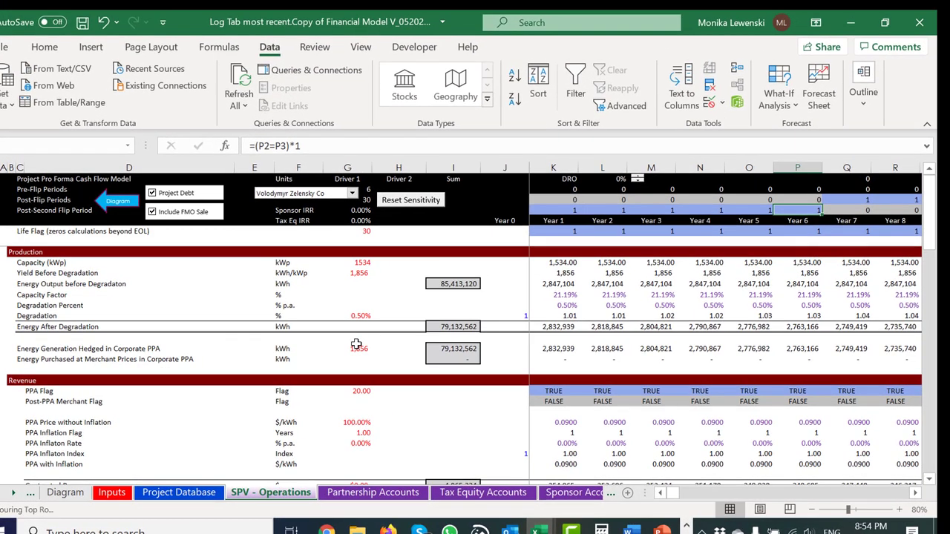
# - Move to the Capacity (kWp) row and inspect which cells its Year 1 formula references
pyautogui.press('Down')
pyautogui.press('Down')
pyautogui.press('Down')
pyautogui.press('Down')
pyautogui.press('Down')
pyautogui.press('Down')
pyautogui.press('Down')
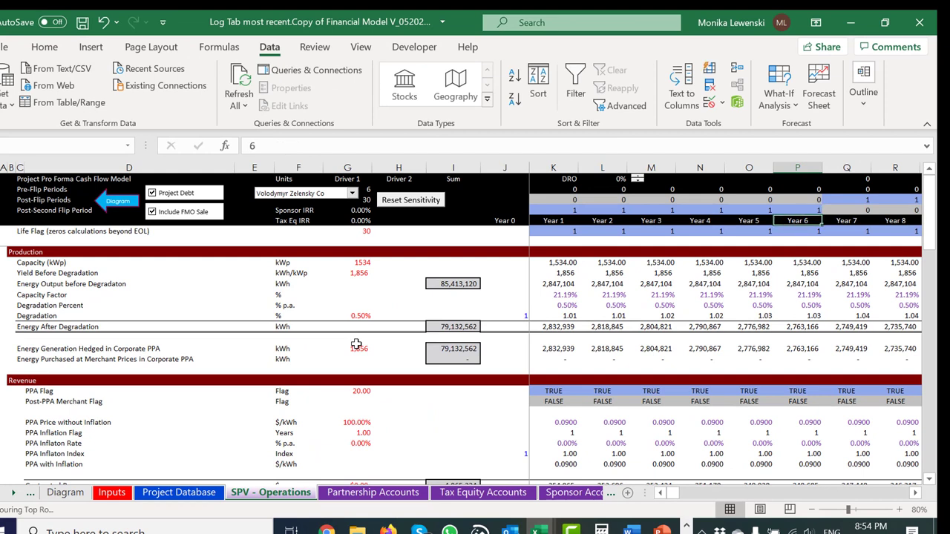
pyautogui.press('Up')
pyautogui.press('Up')
pyautogui.press('Up')
pyautogui.press('Left')
pyautogui.press('Left')
pyautogui.press('Left')
pyautogui.press('Left')
pyautogui.press('Left')
pyautogui.press('Left')
pyautogui.press('Left')
pyautogui.press('Left')
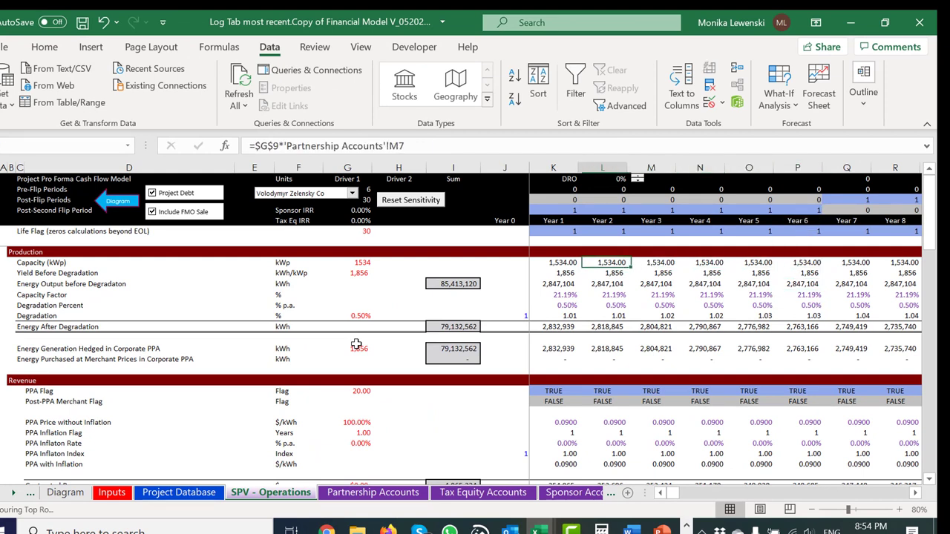
pyautogui.press('Right')
pyautogui.press('Right')
pyautogui.press('Right')
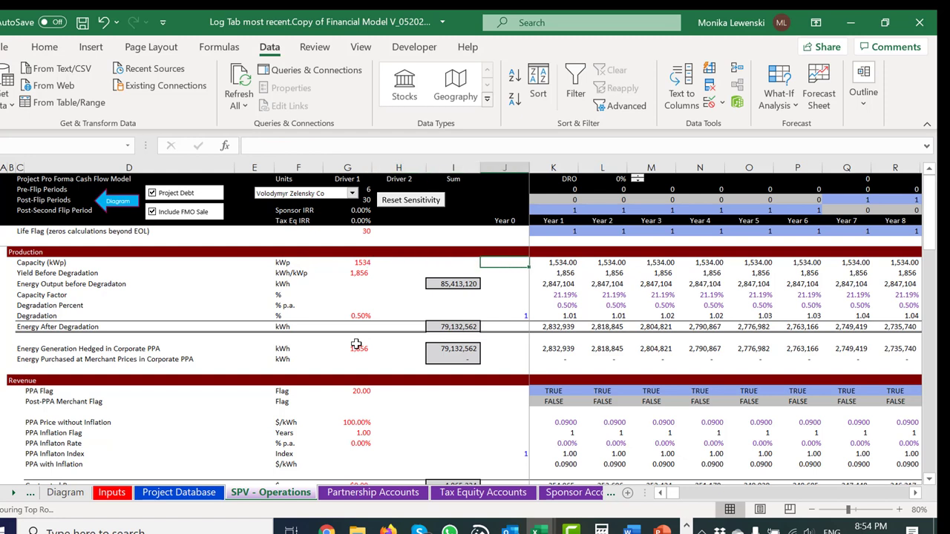
pyautogui.press('F2')
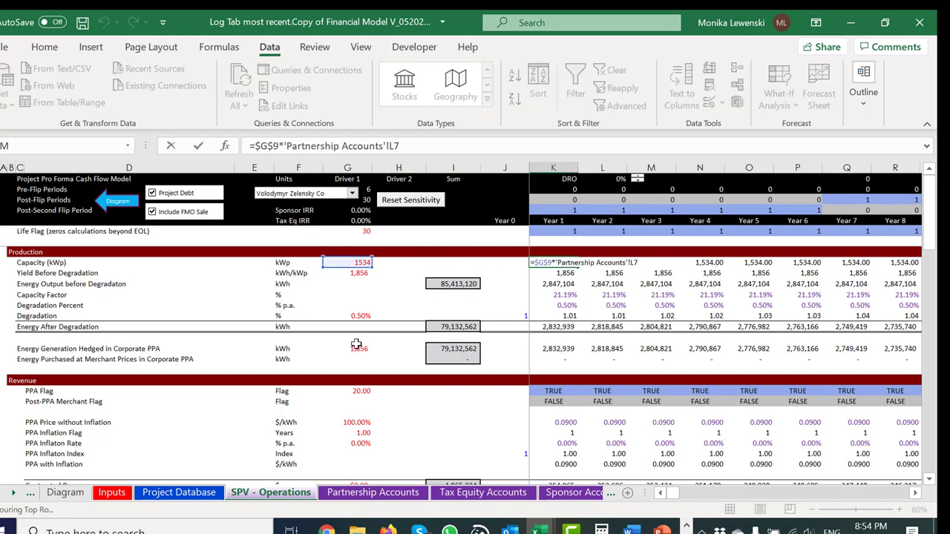
pyautogui.press('Escape')
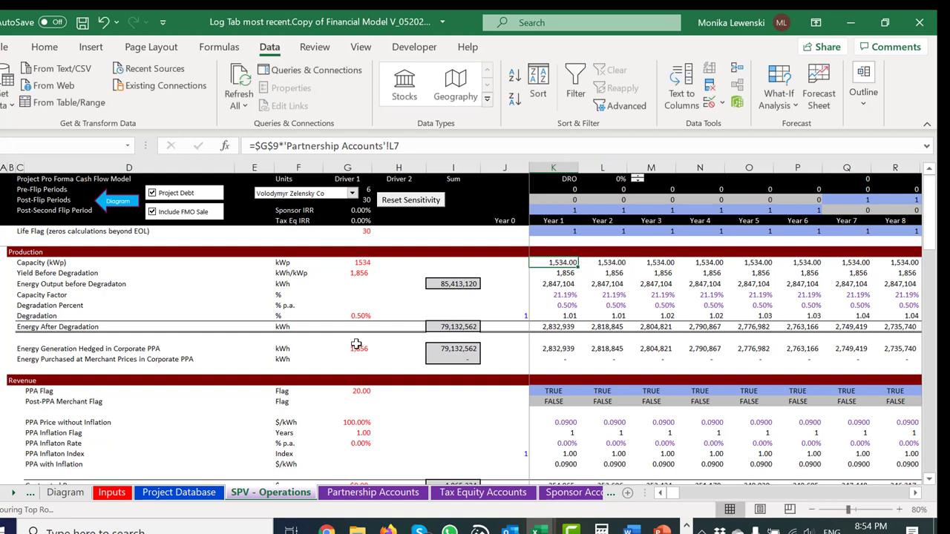
# - Compare the Driver 1 cell of the Capacity row with the row's Year 1 formula
pyautogui.press('Left')
pyautogui.press('Left')
pyautogui.press('Left')
pyautogui.press('Left')
pyautogui.press('Up')
pyautogui.press('Up')
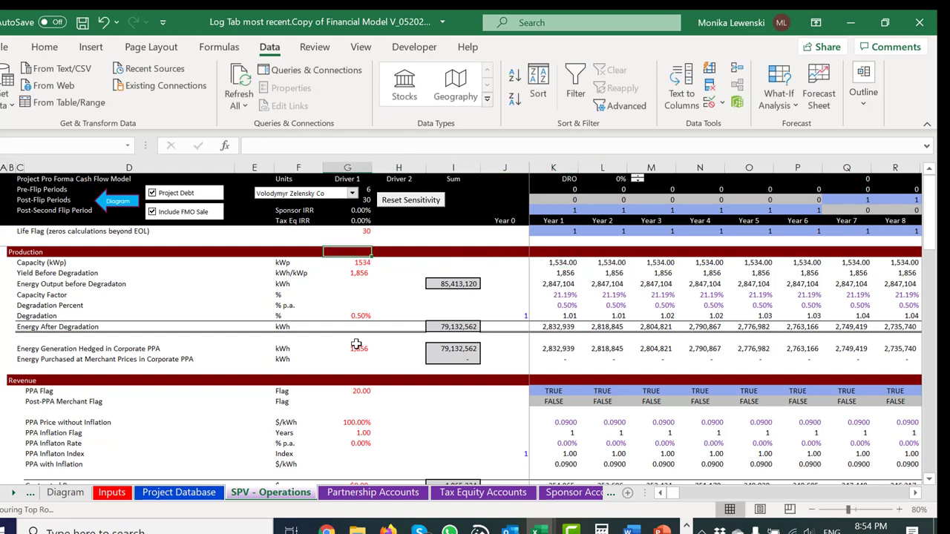
pyautogui.press('Down')
pyautogui.press('Down')
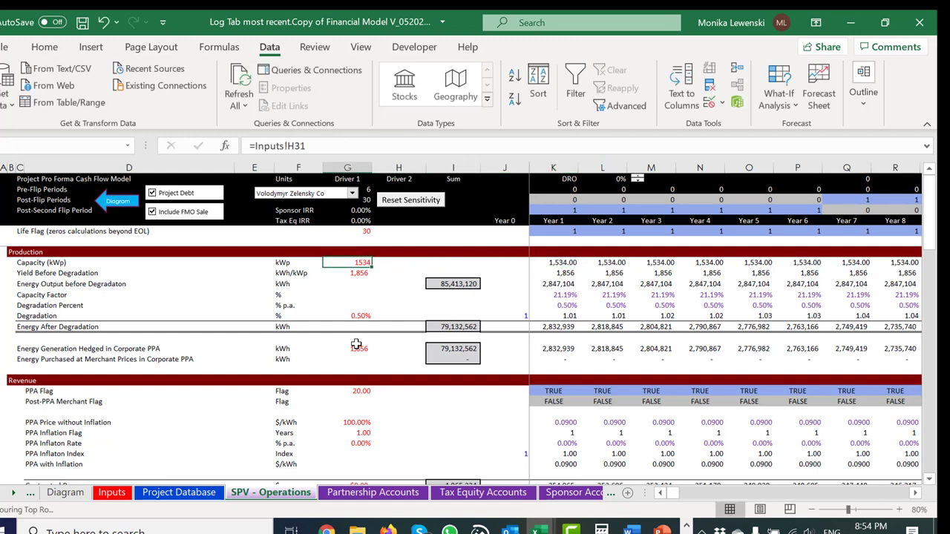
pyautogui.press('Right')
pyautogui.press('Right')
pyautogui.press('Right')
pyautogui.press('Right')
pyautogui.press('F2')
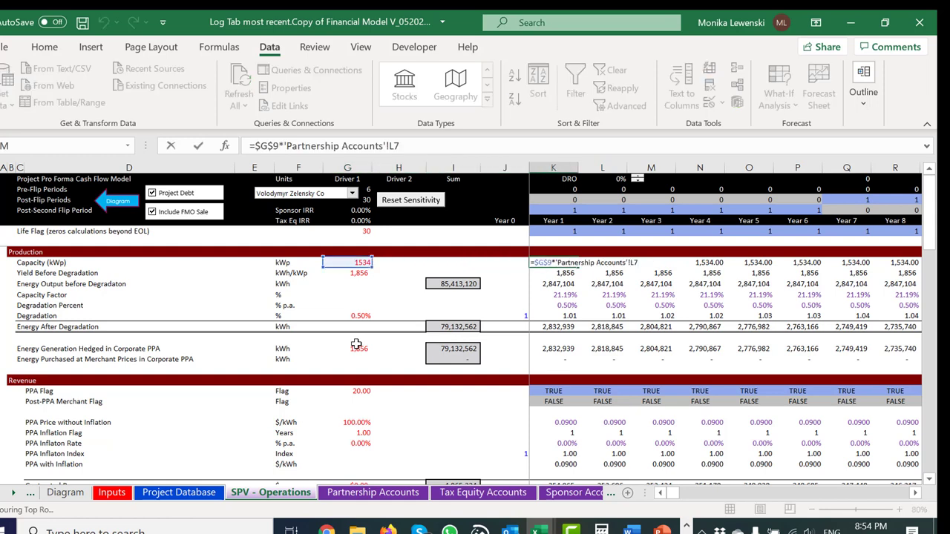
pyautogui.press('Escape')
pyautogui.press('Left')
pyautogui.press('Left')
pyautogui.press('Left')
pyautogui.press('Left')
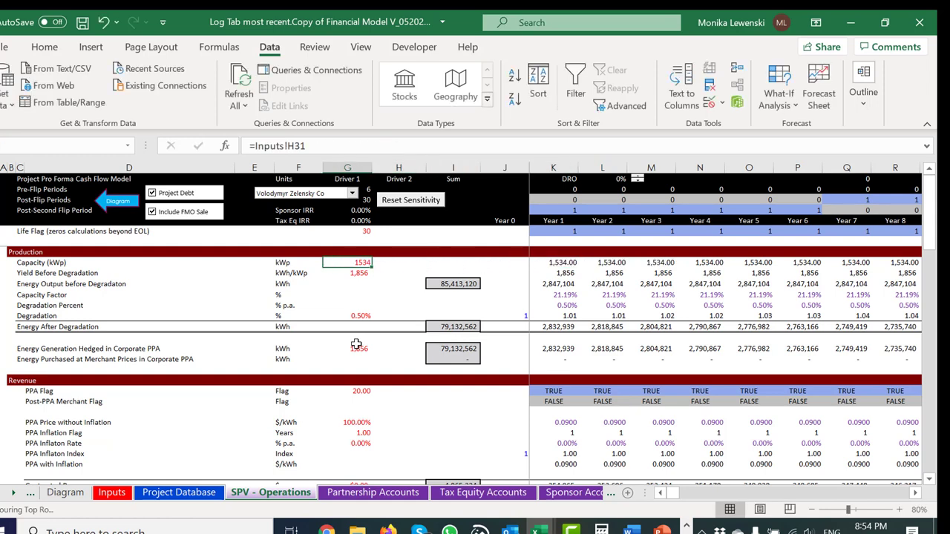
pyautogui.press('Right')
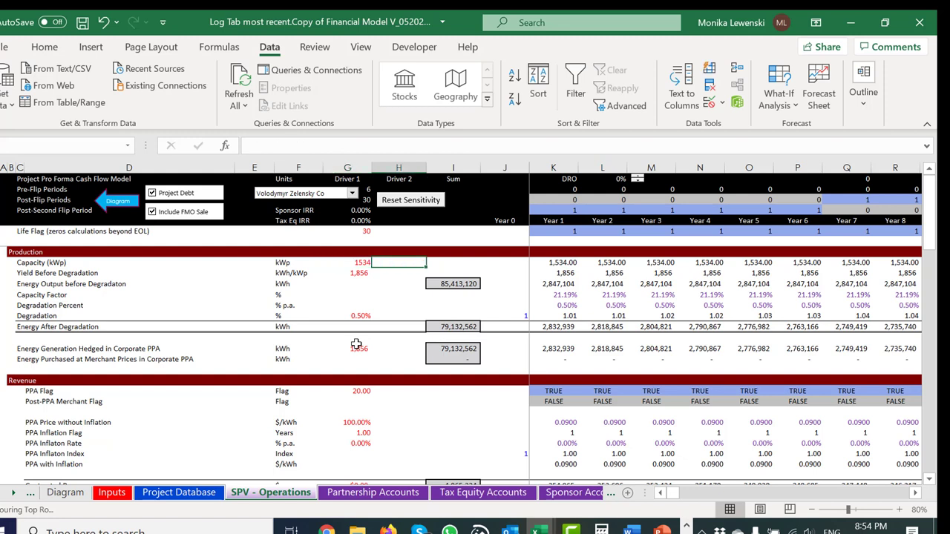
pyautogui.press('Left')
pyautogui.press('Right')
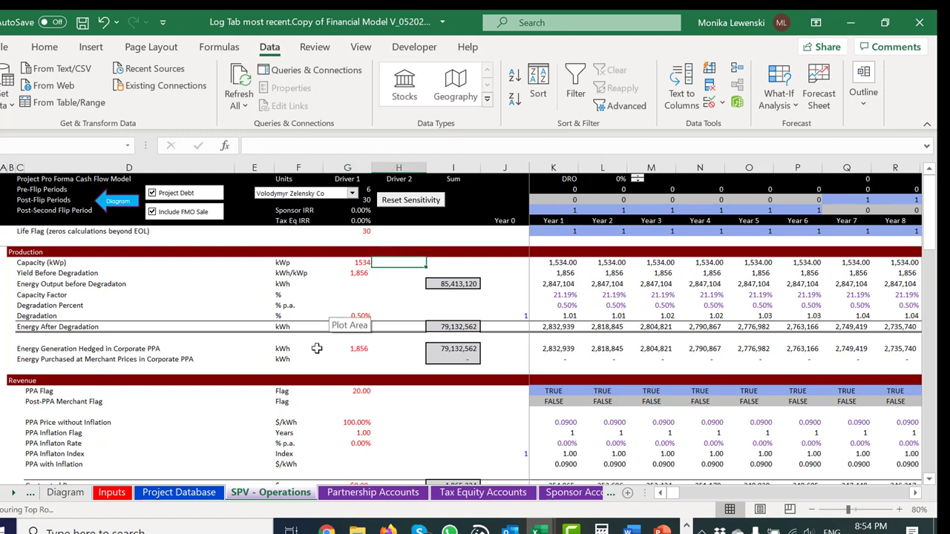
# - Check the Yield Before Degradation driver's source and the Year 1 Capacity Factor formula
pyautogui.press('Down')
pyautogui.press('Left')
pyautogui.press('Right')
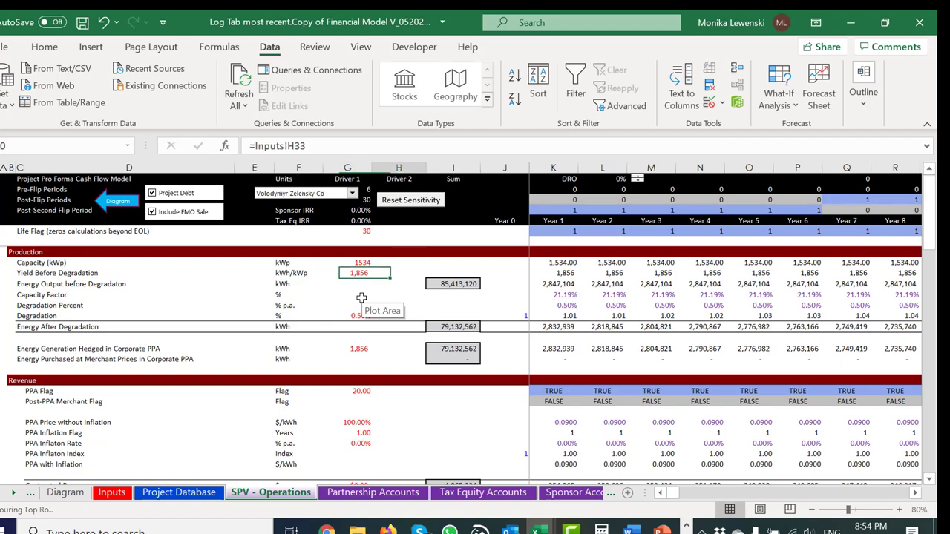
pyautogui.press('Down')
pyautogui.press('Down')
pyautogui.press('Down')
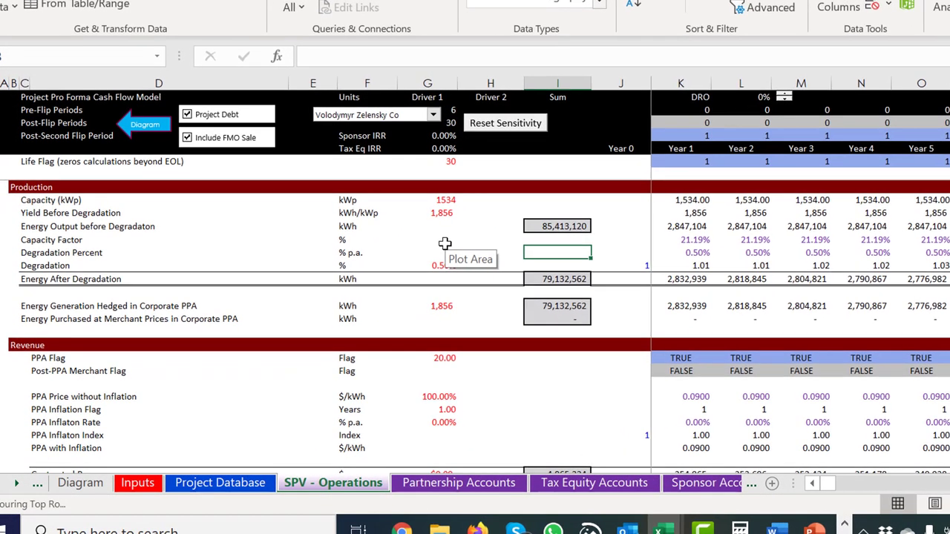
pyautogui.press('Right')
pyautogui.press('Right')
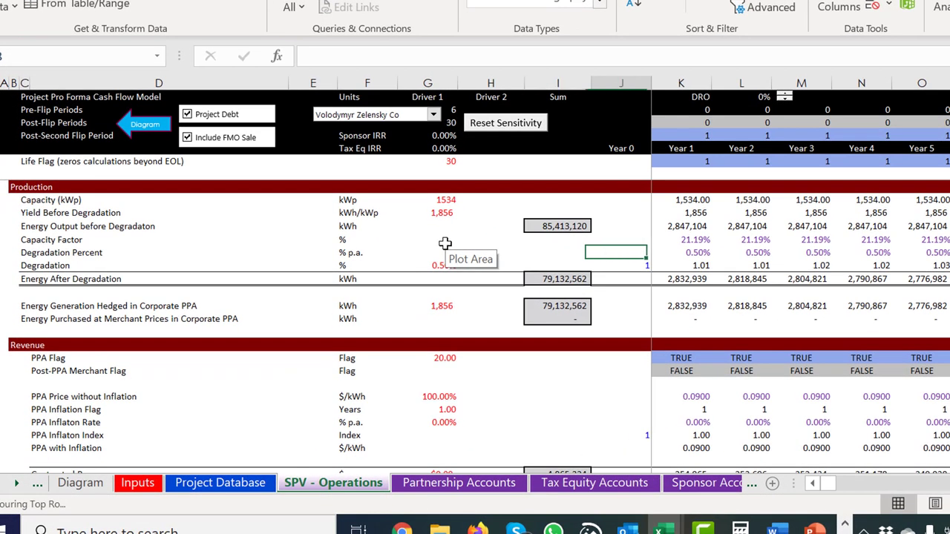
pyautogui.press('Up')
pyautogui.press('Right')
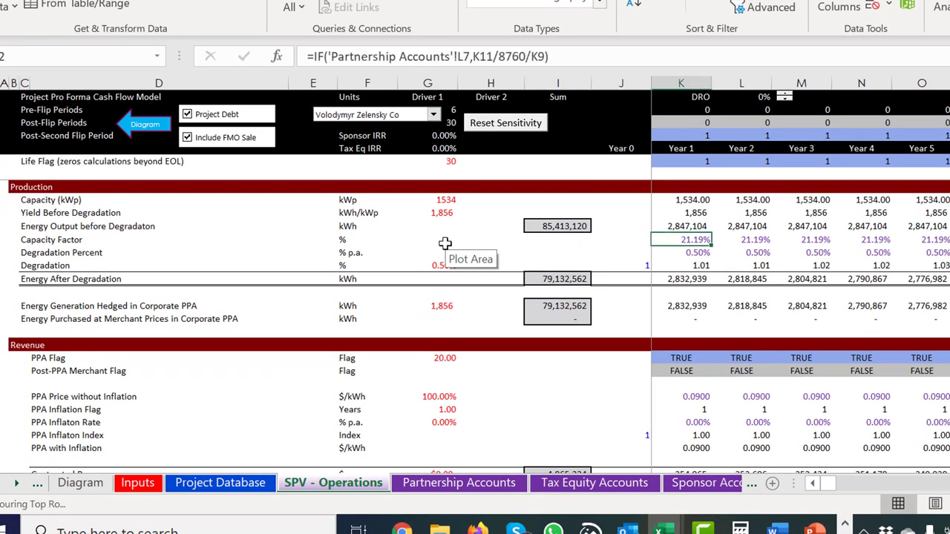
# - Review the Year 1 production formulas from energy output to Energy After Degradation, tracing the Capacity Factor formula's references
pyautogui.press('Down')
pyautogui.press('Down')
pyautogui.press('Down')
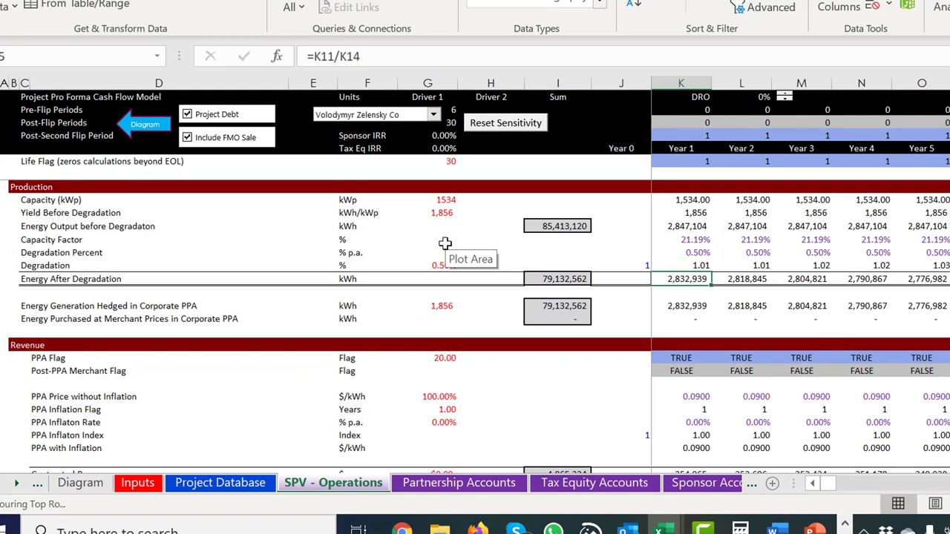
pyautogui.press('Up')
pyautogui.press('Up')
pyautogui.press('Up')
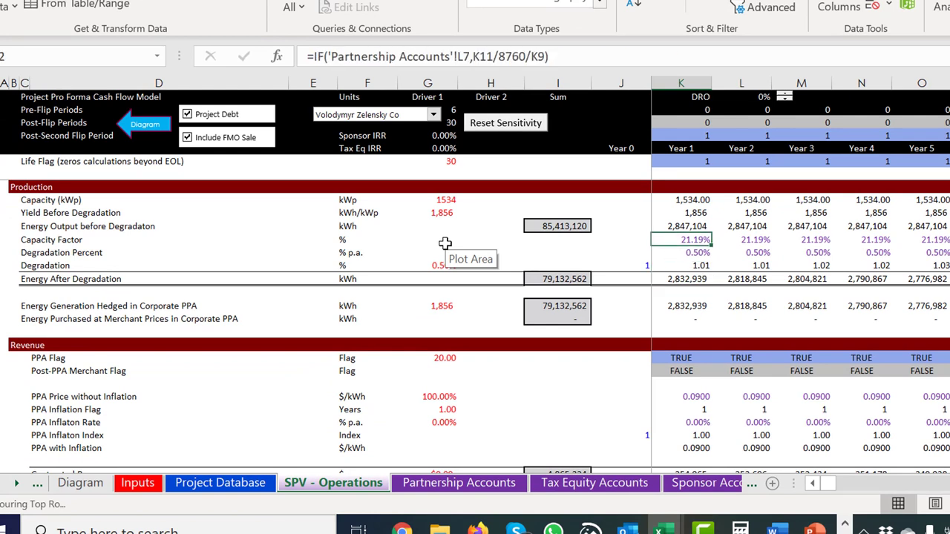
pyautogui.press('Down')
pyautogui.press('Down')
pyautogui.press('Up')
pyautogui.press('Up')
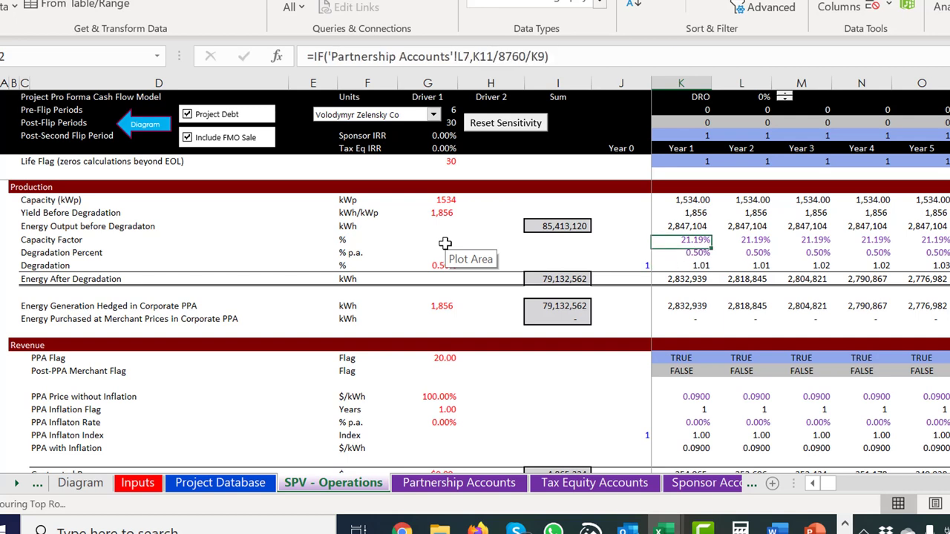
pyautogui.press('Down')
pyautogui.press('Down')
pyautogui.press('Down')
pyautogui.press('Up')
pyautogui.press('Up')
pyautogui.press('Up')
pyautogui.press('Up')
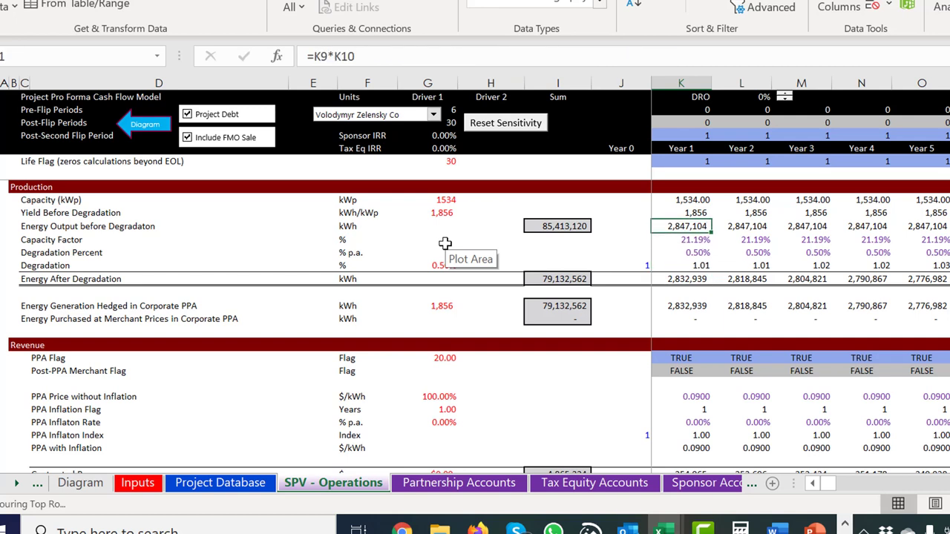
pyautogui.press('Down')
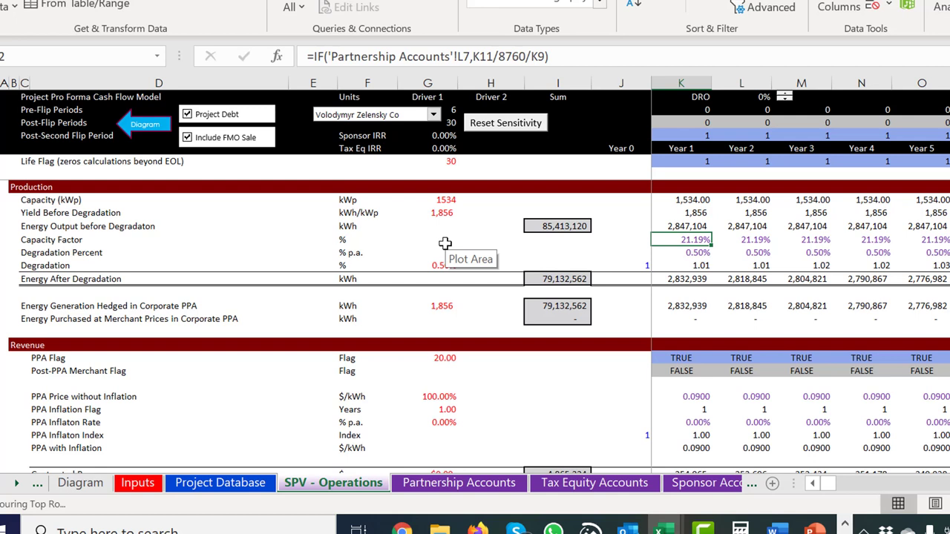
pyautogui.press('F2')
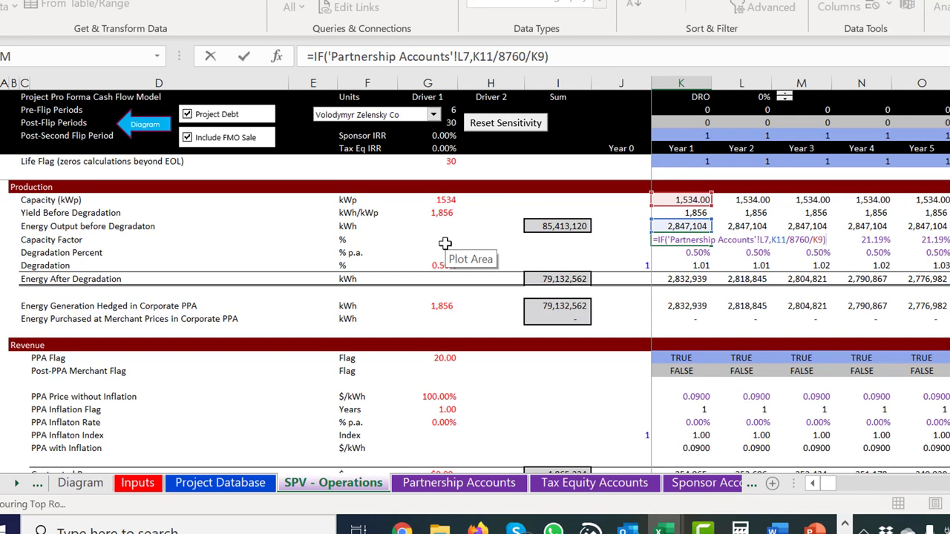
pyautogui.press('Escape')
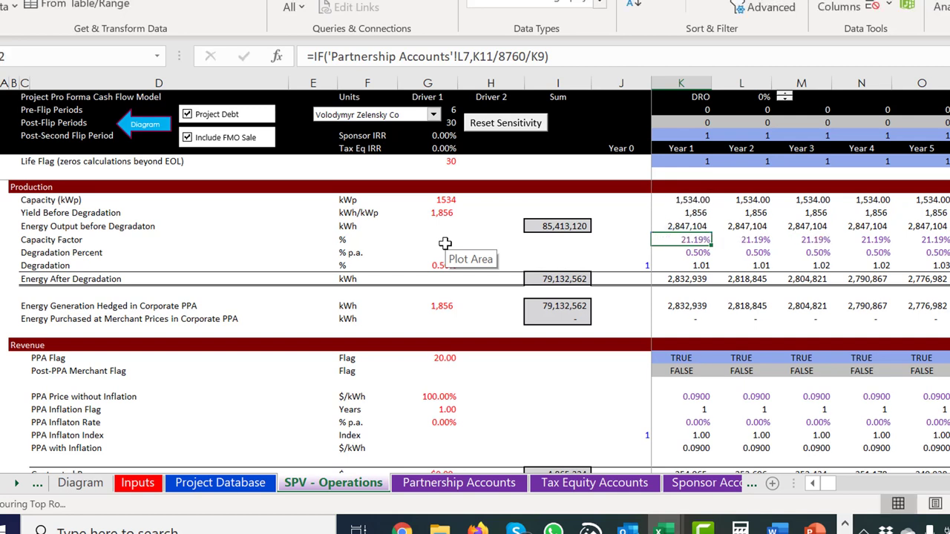
# - Trace the Year 1 Energy After Degradation formula and check the source of the Degradation driver
pyautogui.press('Down')
pyautogui.press('Up')
pyautogui.press('Down')
pyautogui.press('Down')
pyautogui.press('Down')
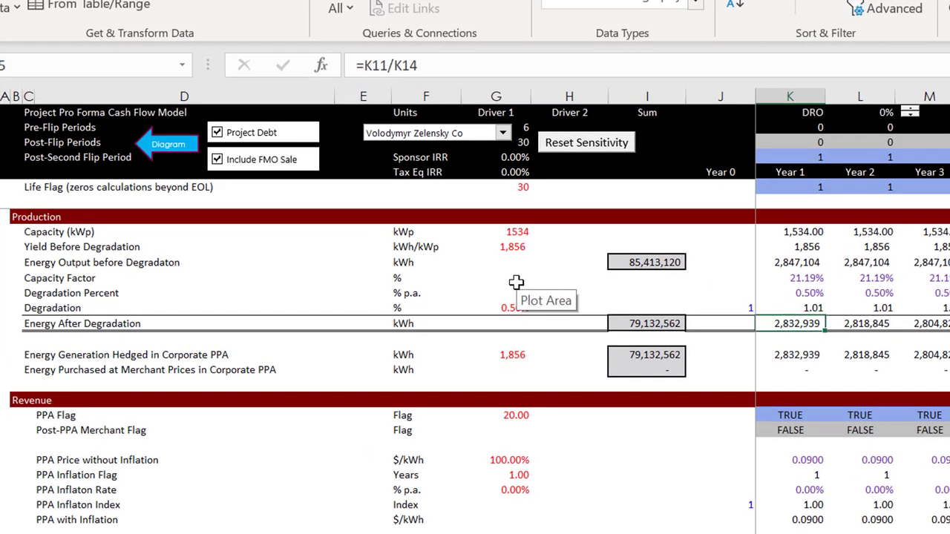
pyautogui.press('F2')
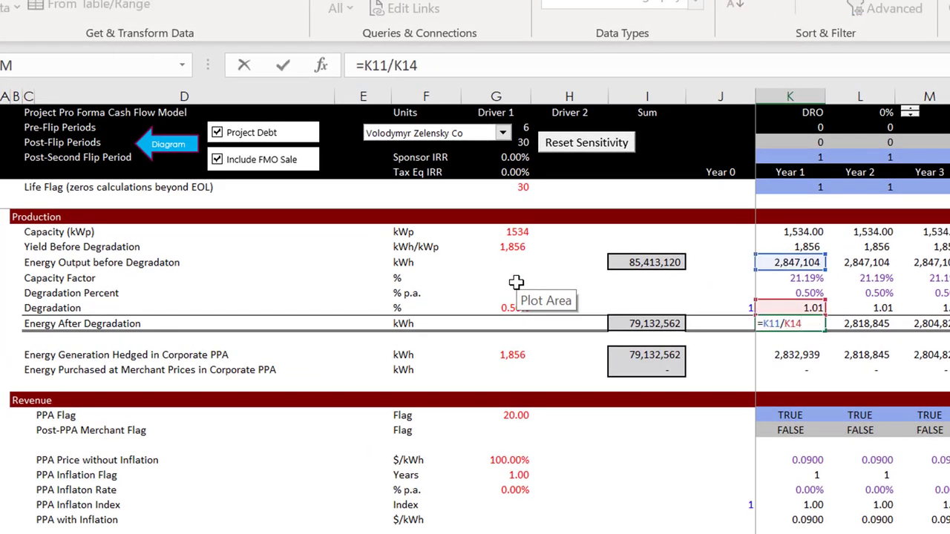
pyautogui.press('Escape')
pyautogui.press('Up')
pyautogui.press('Left')
pyautogui.press('Left')
pyautogui.press('Left')
pyautogui.press('Left')
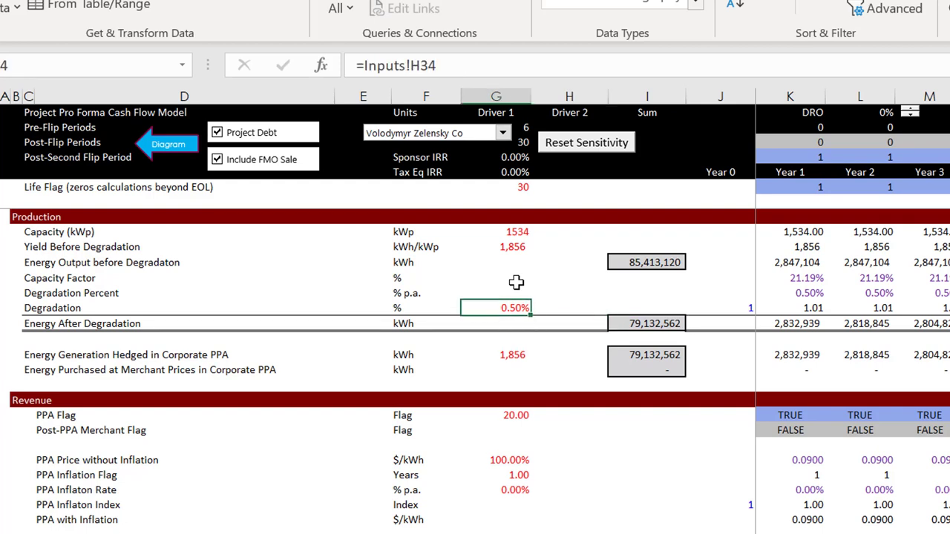
# - Look over the driver and sum cells of the Energy Generation Hedged in Corporate PPA row
pyautogui.press('Down')
pyautogui.press('Down')
pyautogui.press('Down')
pyautogui.press('Right')
pyautogui.press('Right')
pyautogui.press('Right')
pyautogui.press('Right')
pyautogui.press('Right')
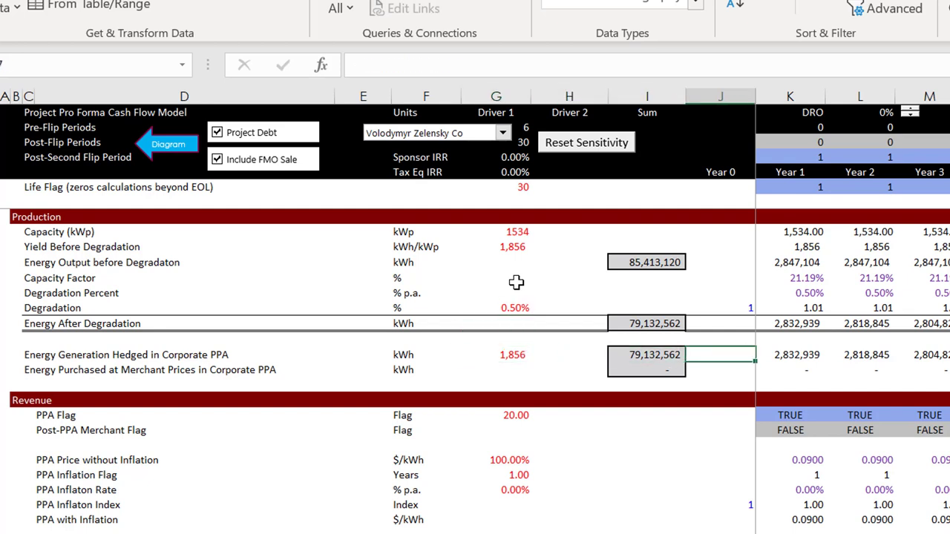
pyautogui.press('Left')
pyautogui.press('Left')
pyautogui.press('Left')
pyautogui.press('Left')
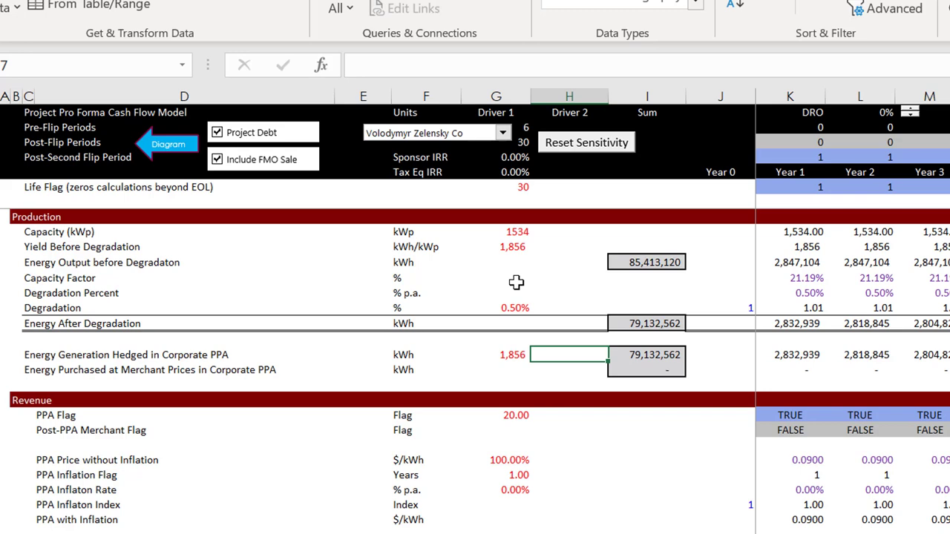
# - On the project database sheet, relabel the PPA Term row as "PPA Term (Corporate or Utility):"
pyautogui.hotkey('ctrl', 'pageup')
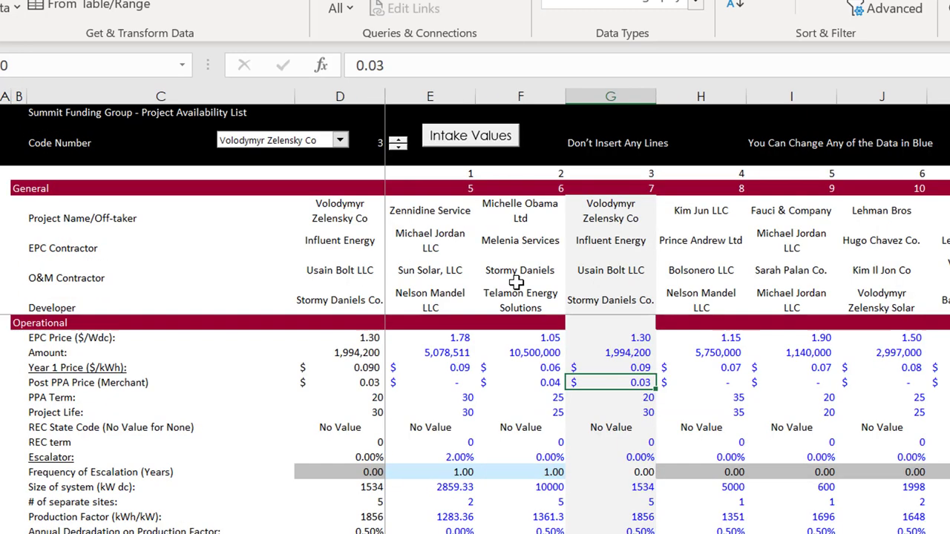
pyautogui.hotkey('ctrl', 'pageup')
pyautogui.hotkey('ctrl', 'pagedown')
pyautogui.press('Down')
pyautogui.press('Down')
pyautogui.press('Left')
pyautogui.press('Left')
pyautogui.press('Left')
pyautogui.press('Left')
pyautogui.press('Left')
pyautogui.press('Up')
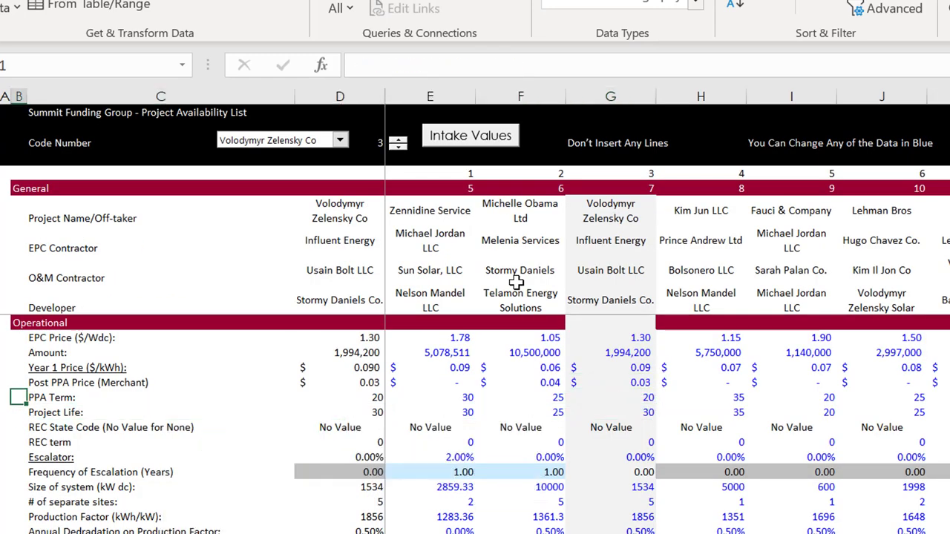
pyautogui.press('Right')
pyautogui.press('F2')
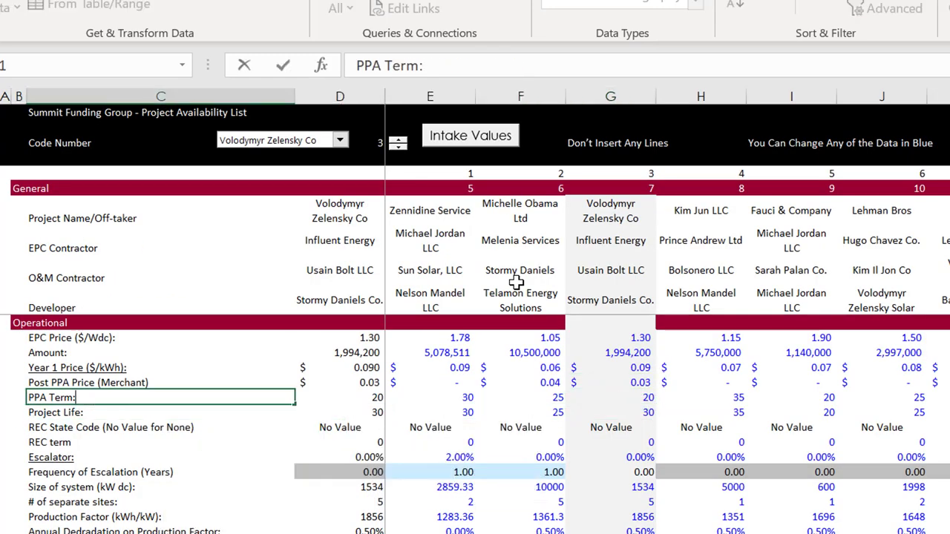
pyautogui.press('Left')
pyautogui.write('(O')
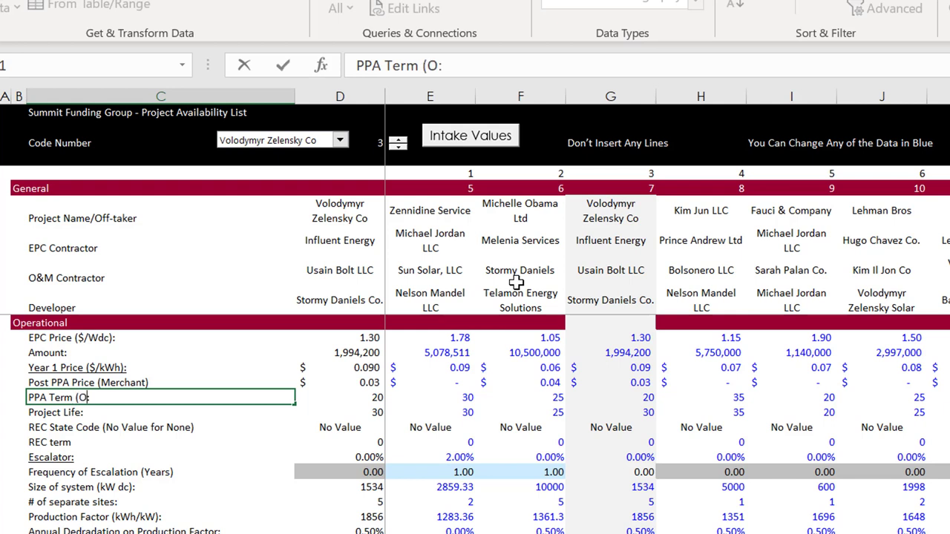
pyautogui.press('BackSpace')
pyautogui.write('Co')
pyautogui.write('rporate')
pyautogui.write(' or Uti')
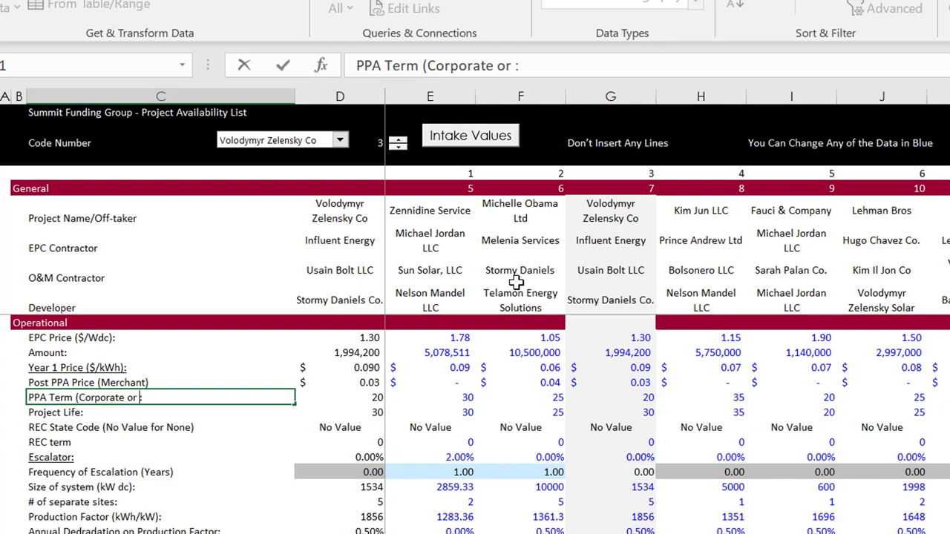
pyautogui.write('lity)')
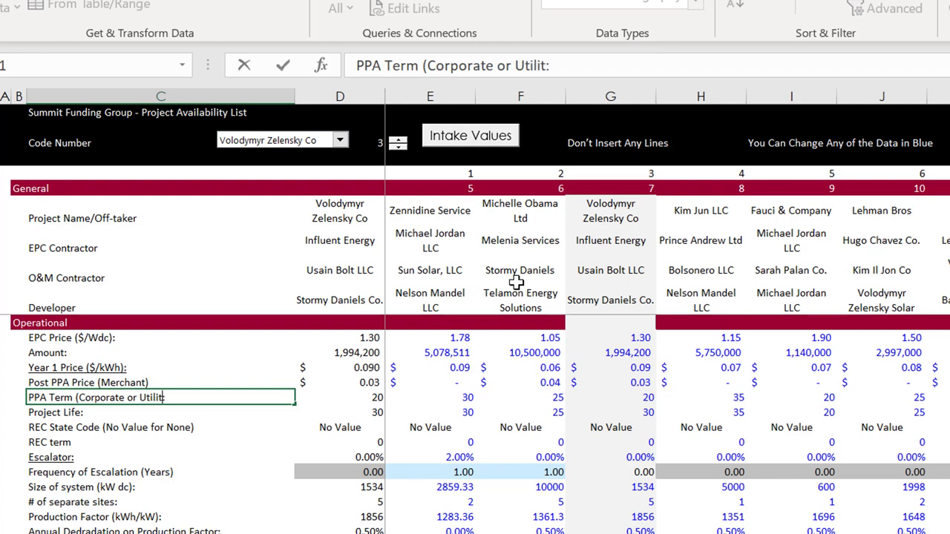
pyautogui.press('Return')
# - Set project 3's Post PPA Price (Merchant) to 0.045 and its PPA term to 10
pyautogui.press('Up')
pyautogui.press('Right')
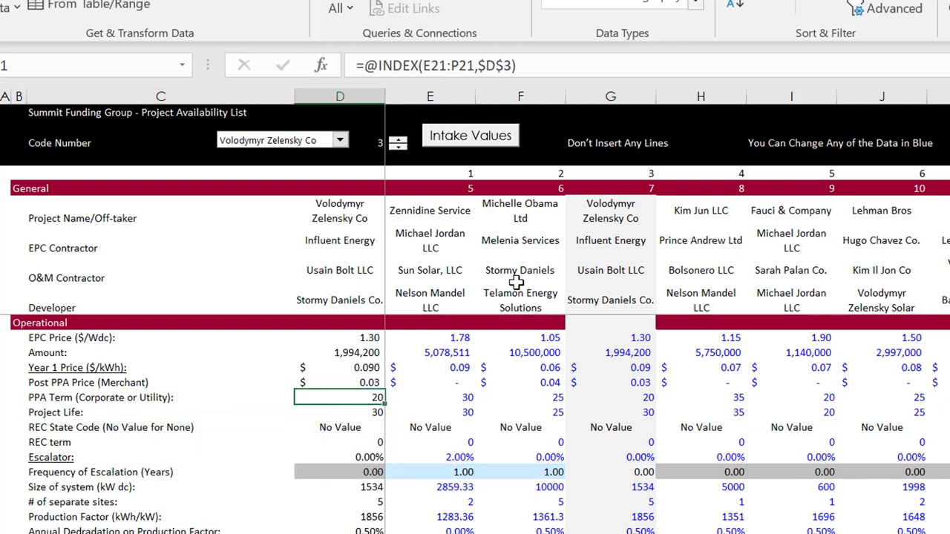
pyautogui.press('Right')
pyautogui.press('Right')
pyautogui.press('Right')
pyautogui.press('Right')
pyautogui.press('Up')
pyautogui.press('Left')
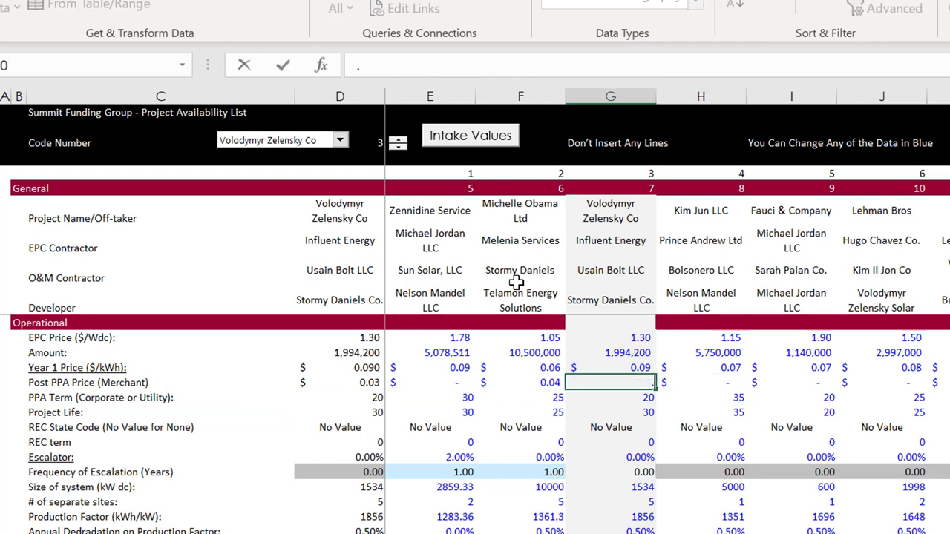
pyautogui.write('.045')
pyautogui.press('Return')
pyautogui.write('10')
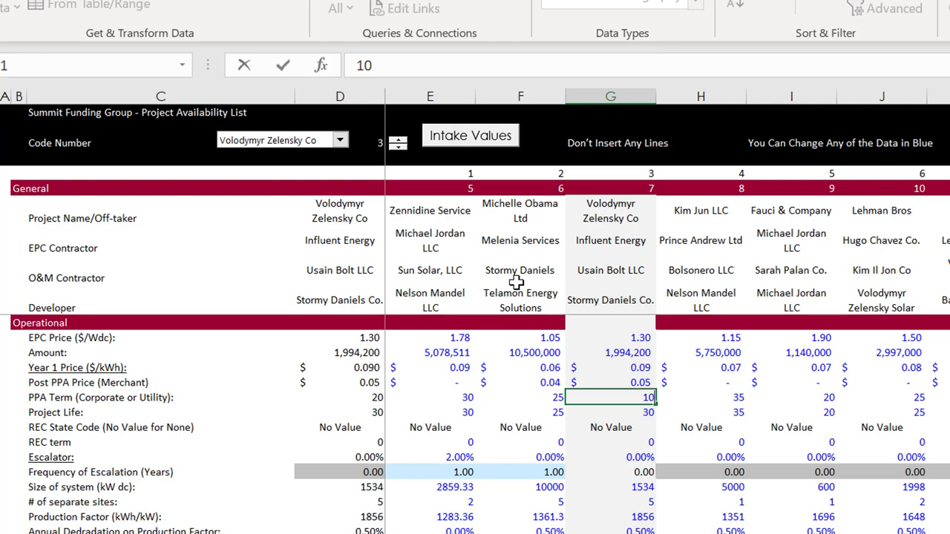
pyautogui.press('Return')
pyautogui.press('Up')
pyautogui.press('Up')
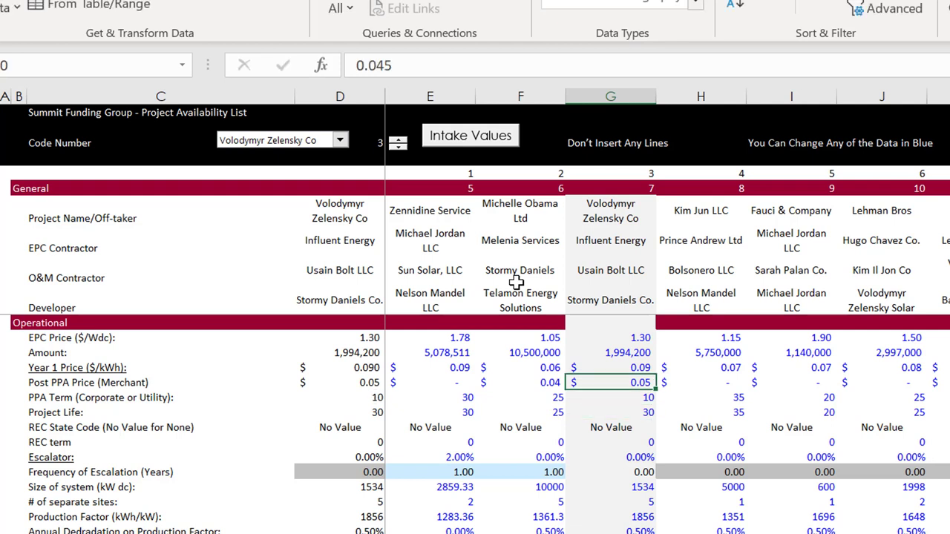
pyautogui.press('Down')
pyautogui.press('Up')
pyautogui.press('Up')
pyautogui.press('Down')
pyautogui.press('Down')
pyautogui.press('Up')
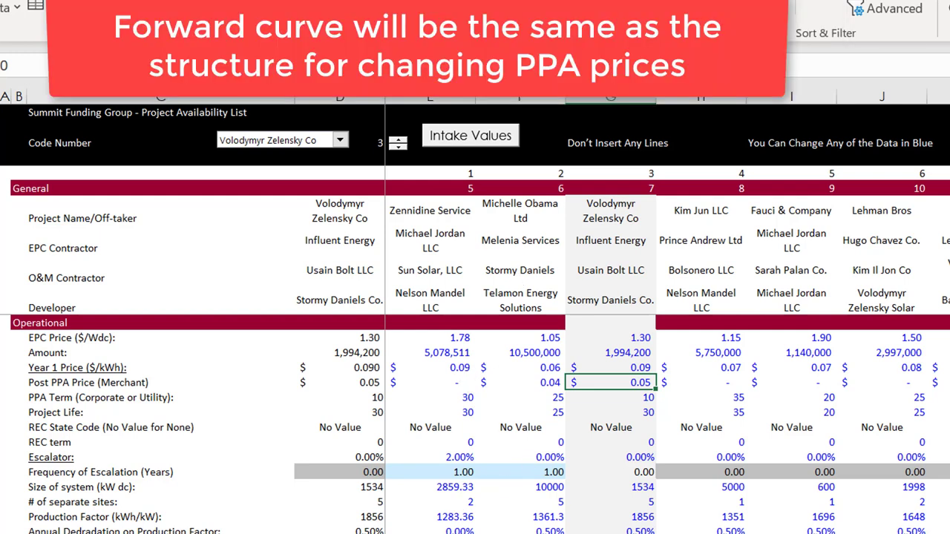
# - Switch to Firefox and open the Australia Merchant Electricity Prices page from the site's worldwide merchant price pages
pyautogui.moveTo(554, 533)
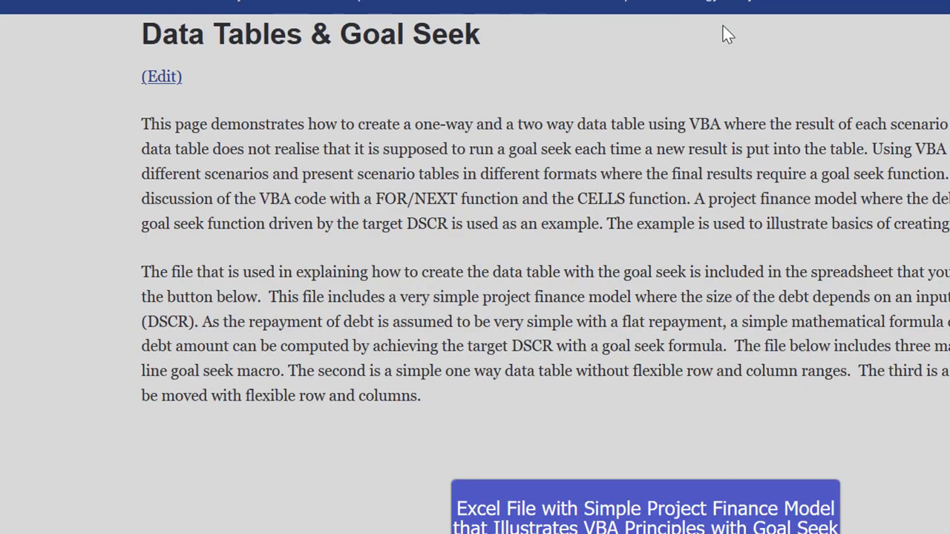
pyautogui.moveTo(701, 4)
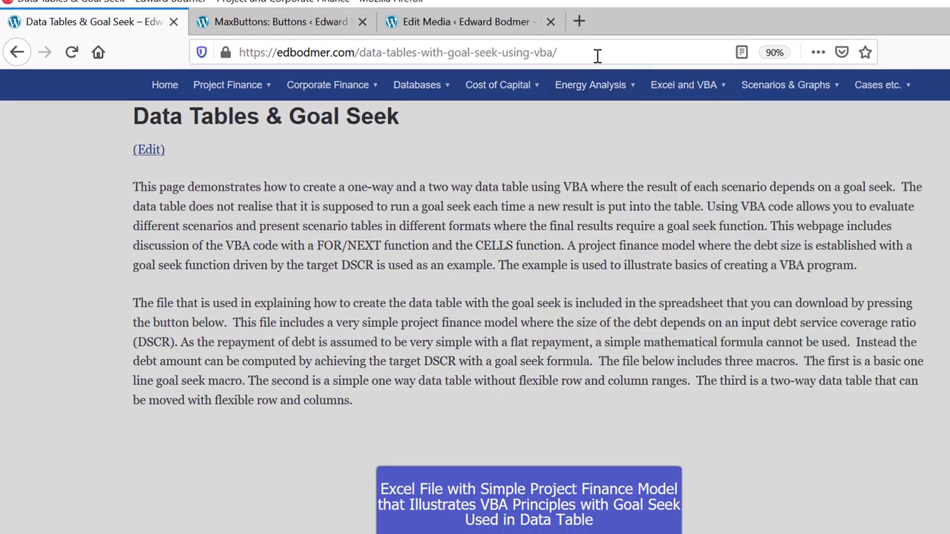
pyautogui.moveTo(761, 105)
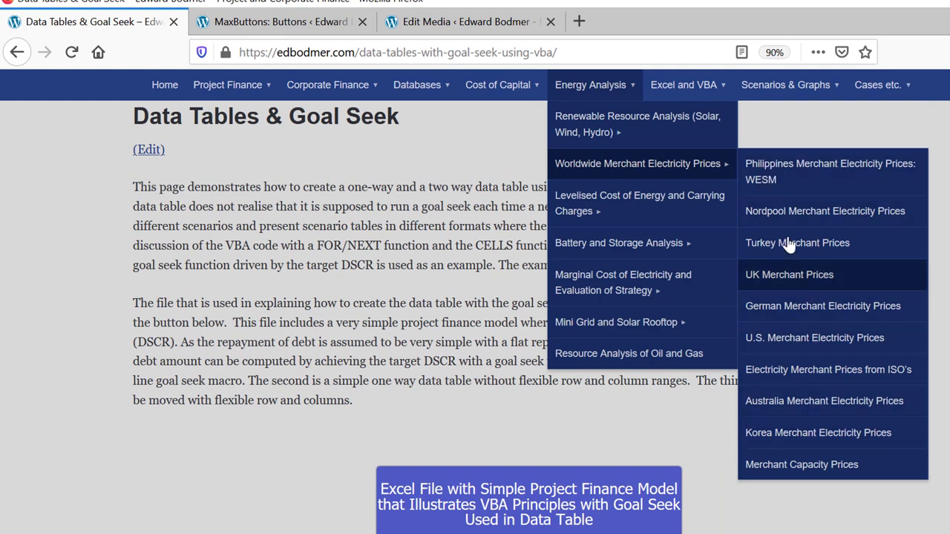
pyautogui.click(790, 404)
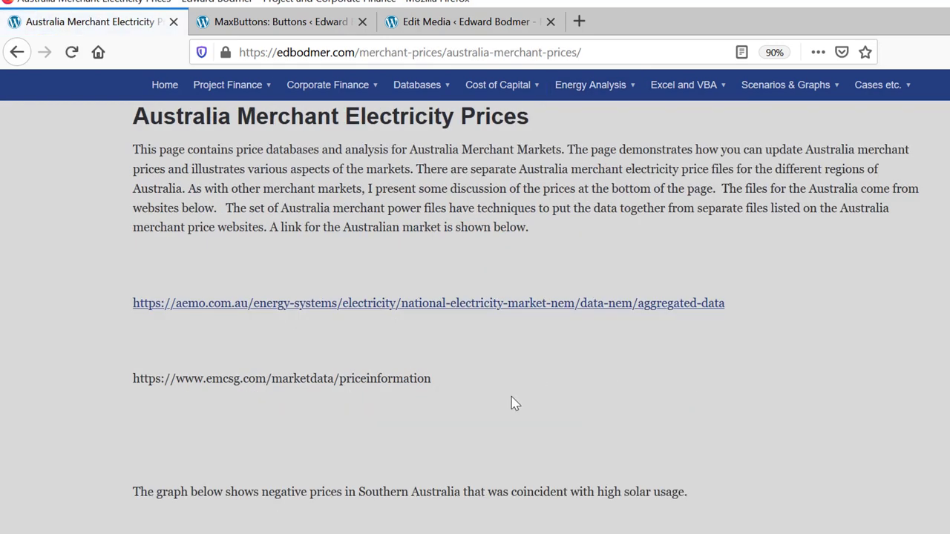
# - Examine the Southern Australia price and demand graph, comparing it with the New South Wales graph for the same day
pyautogui.scroll(-6, 515, 403)
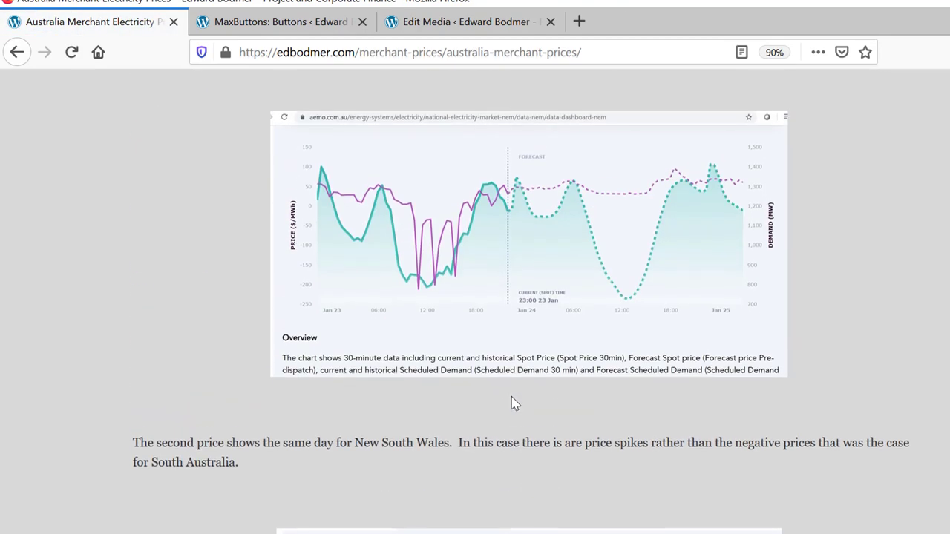
pyautogui.scroll(-6, 515, 403)
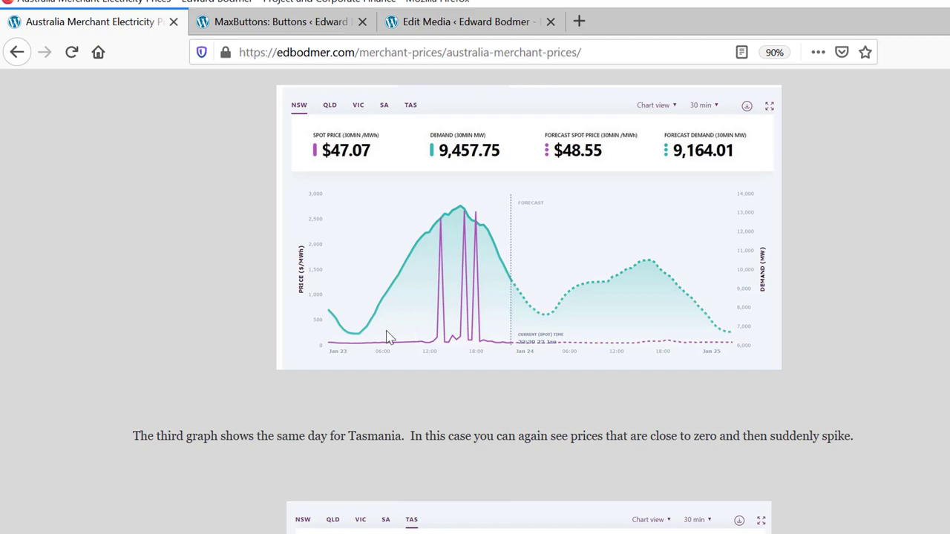
pyautogui.scroll(6, 389, 338)
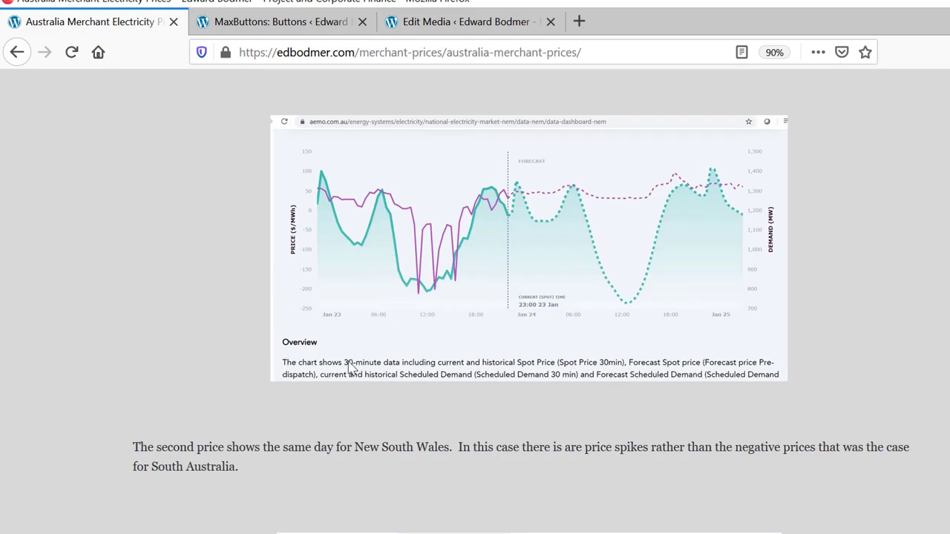
pyautogui.scroll(6, 182, 293)
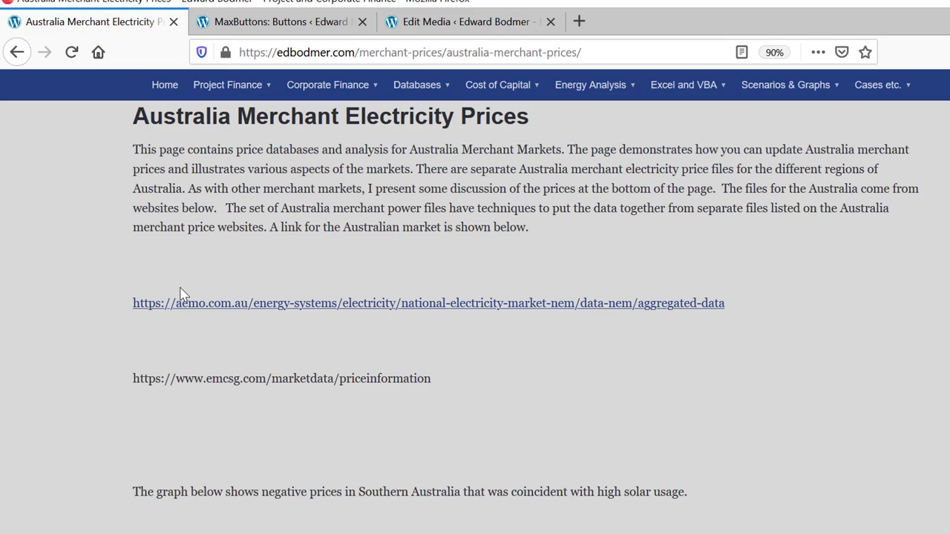
pyautogui.scroll(-1, 181, 294)
pyautogui.scroll(-5, 181, 294)
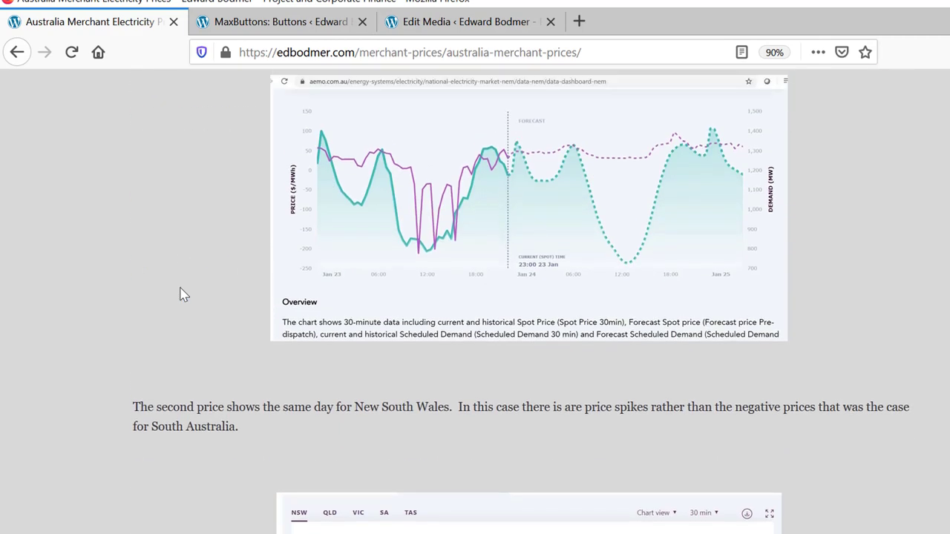
pyautogui.scroll(1, 180, 292)
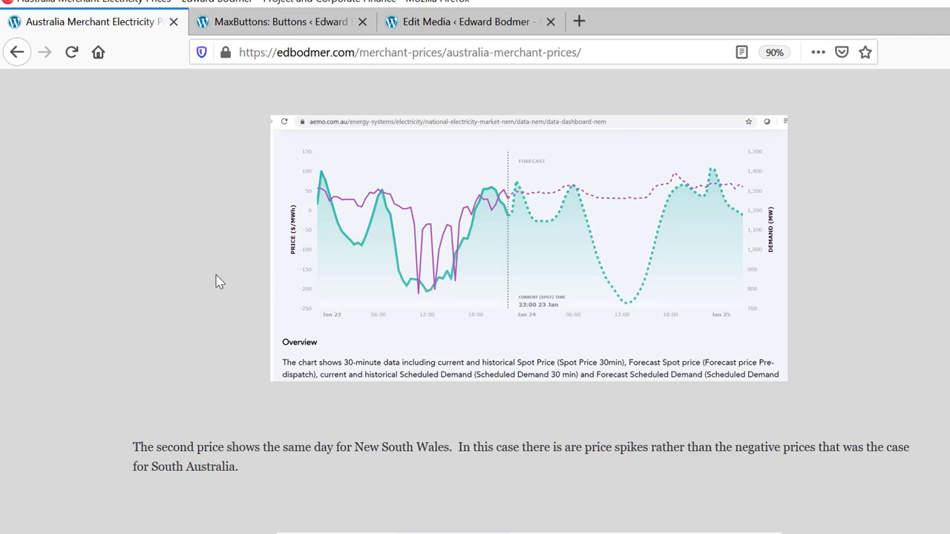
# - Look through the New South Wales and Tasmania price graphs, the database file list and the lessons on Australian market prices
pyautogui.scroll(-5, 215, 278)
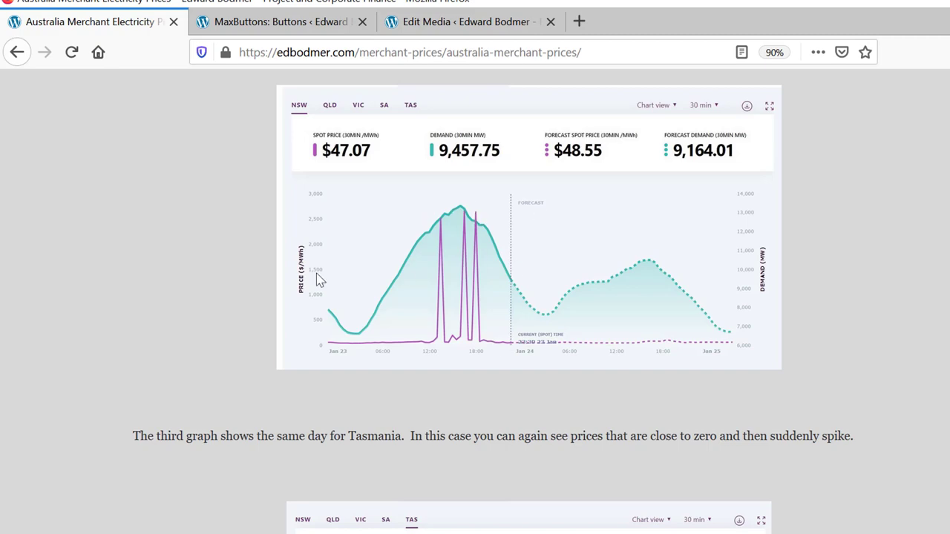
pyautogui.scroll(-6, 220, 318)
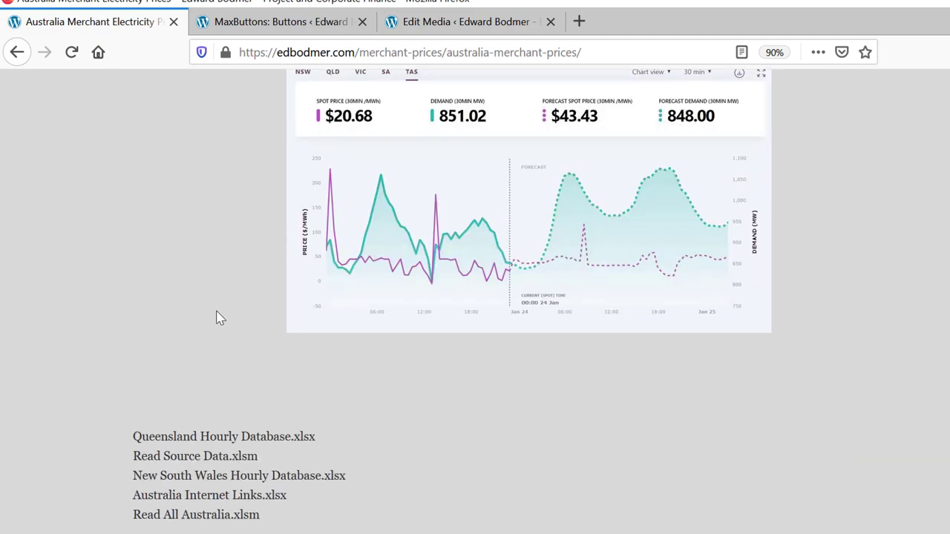
pyautogui.scroll(10, 220, 317)
pyautogui.scroll(-10, 220, 317)
pyautogui.scroll(-8, 220, 318)
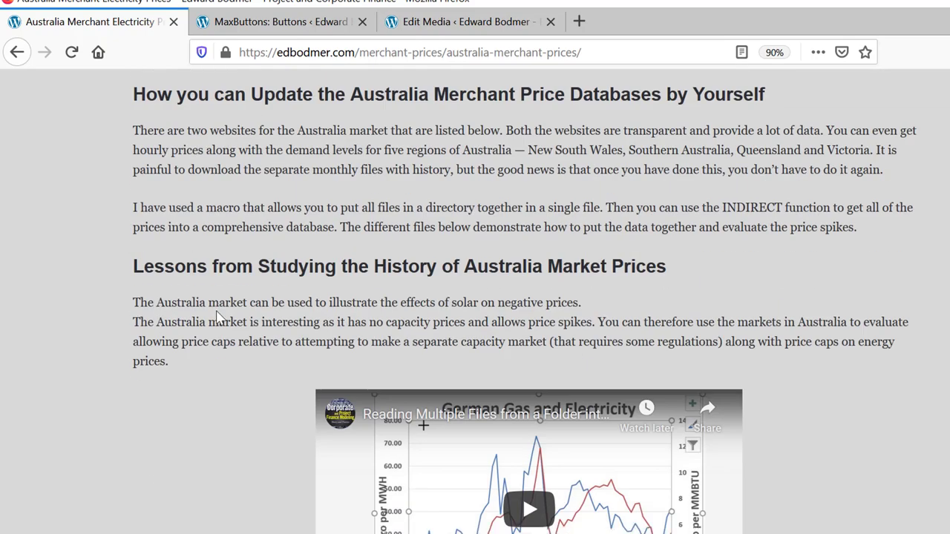
pyautogui.scroll(12, 219, 317)
pyautogui.scroll(8, 220, 318)
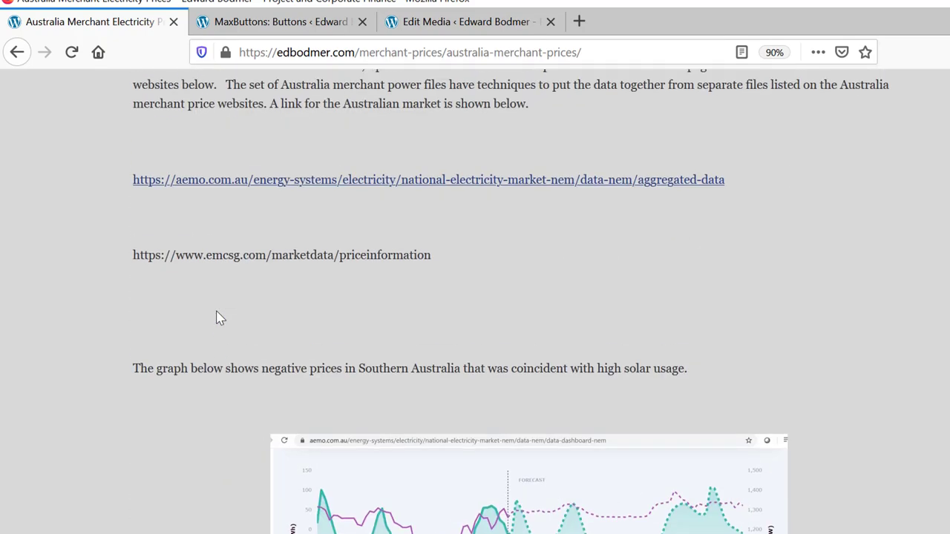
pyautogui.scroll(-13, 219, 317)
pyautogui.scroll(-5, 219, 318)
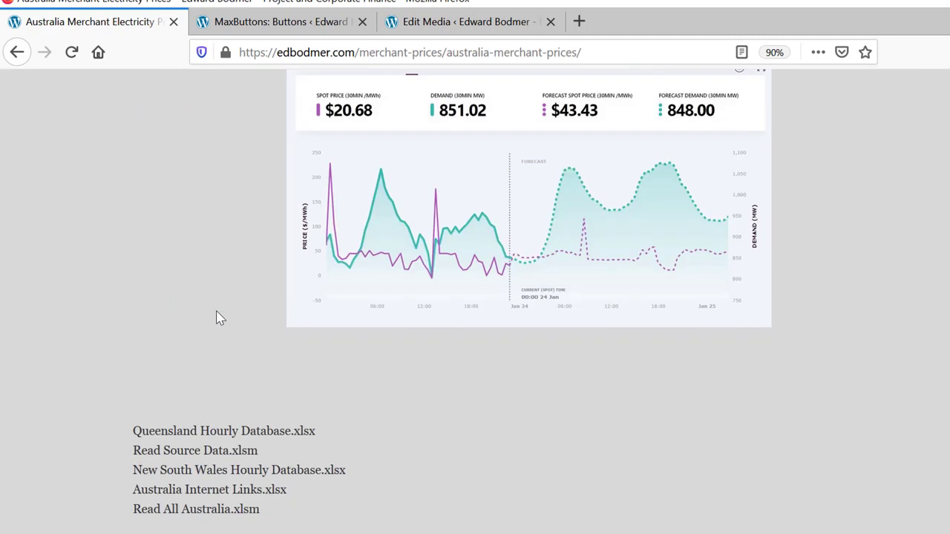
pyautogui.scroll(10, 219, 318)
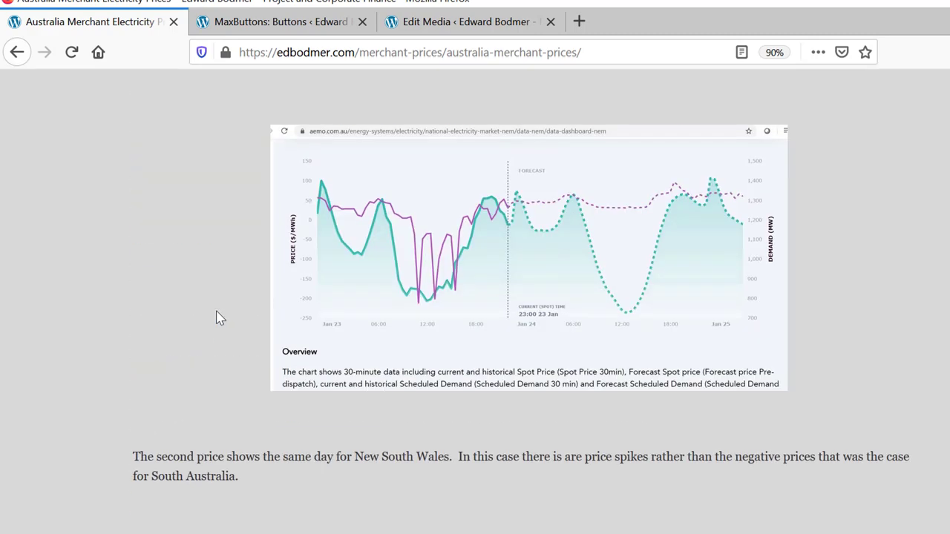
pyautogui.scroll(-5, 218, 316)
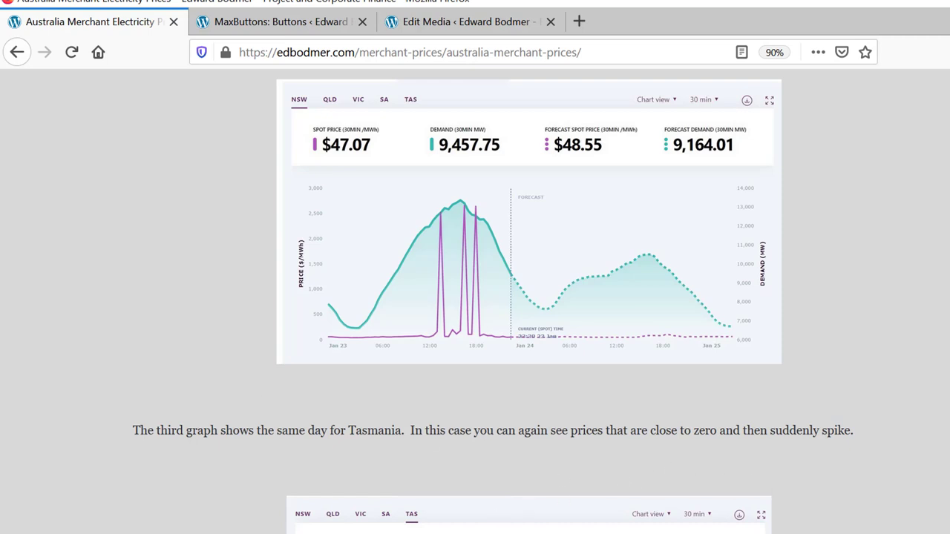
# - Switch back to the financial model in Excel and look over project 3's operational inputs from Year 1 Price down to Capacity Factor
pyautogui.moveTo(405, 532)
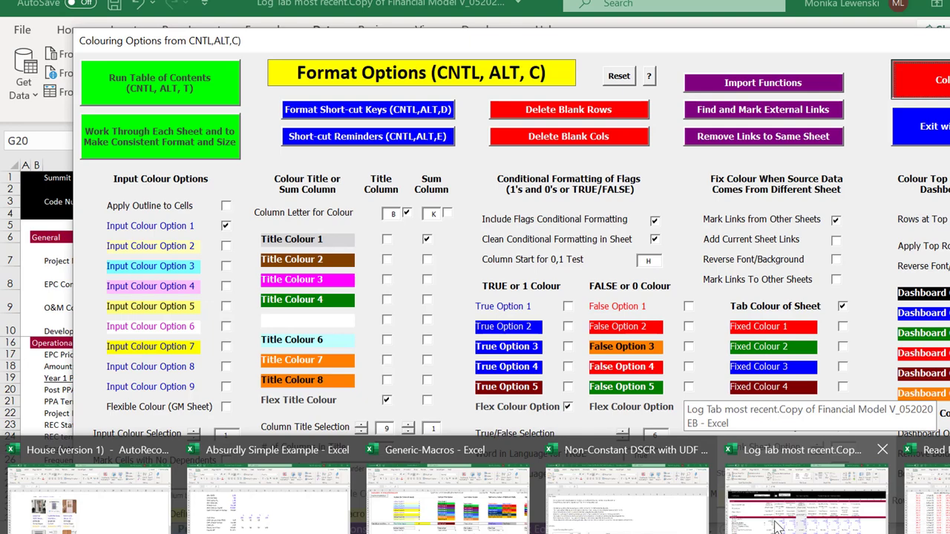
pyautogui.click(776, 527)
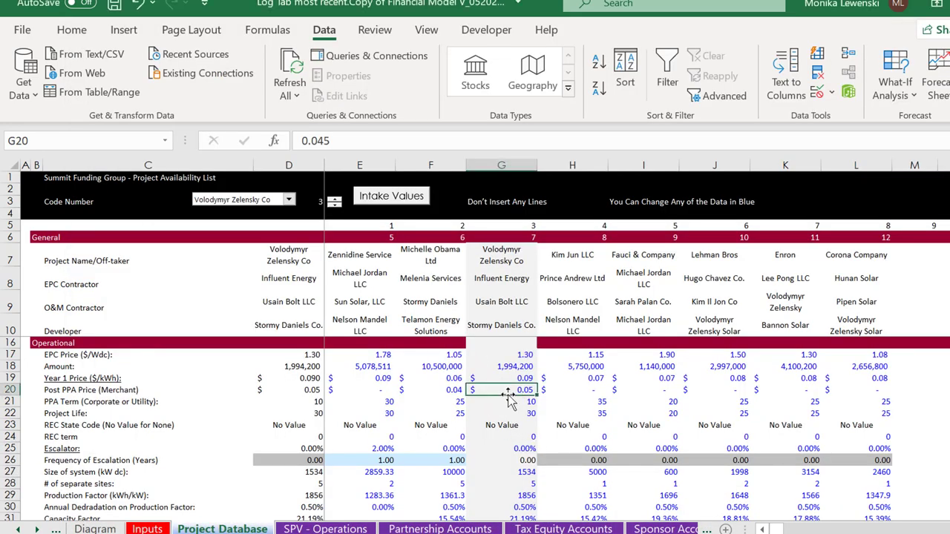
pyautogui.press('Up')
pyautogui.press('Down')
pyautogui.press('Down')
pyautogui.press('Down')
pyautogui.press('Down')
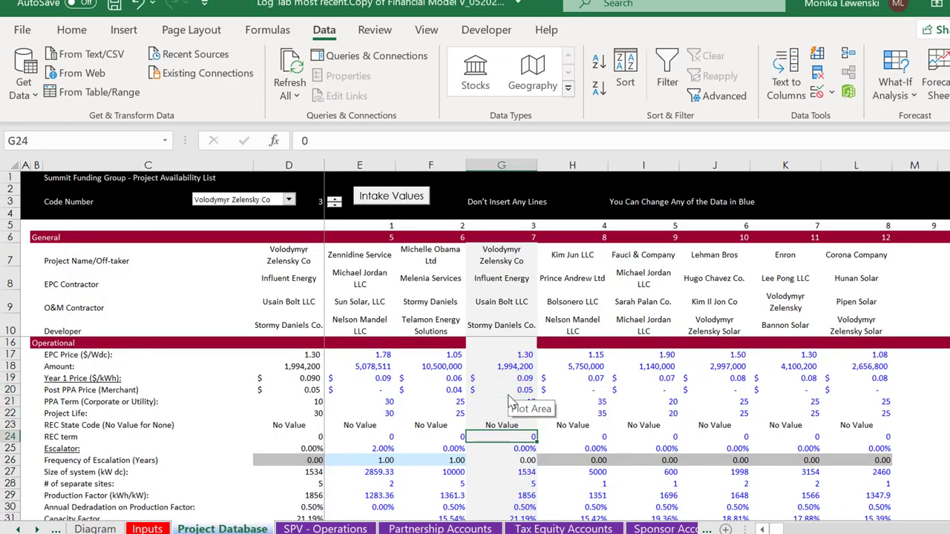
pyautogui.press('Down')
pyautogui.press('Down')
pyautogui.press('Down')
pyautogui.press('Down')
pyautogui.press('Down')
pyautogui.press('Down')
pyautogui.press('Down')
pyautogui.press('Down')
pyautogui.press('Down')
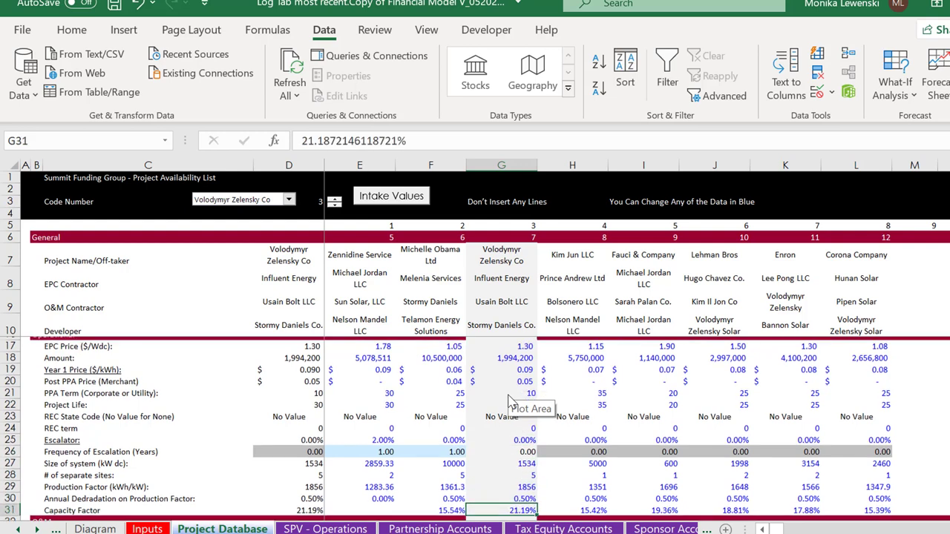
pyautogui.press('Up')
pyautogui.press('Up')
pyautogui.press('Up')
pyautogui.press('Up')
pyautogui.press('Up')
pyautogui.press('Up')
pyautogui.press('Up')
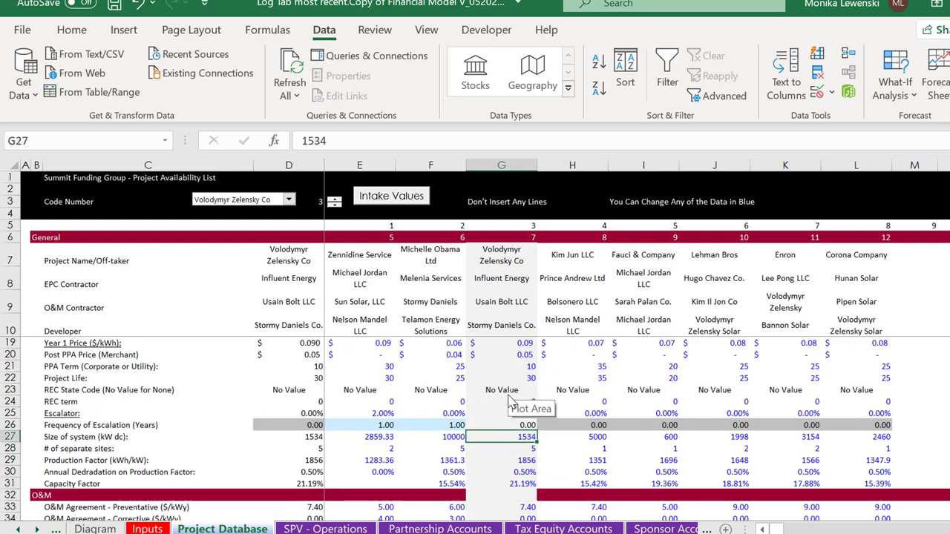
# - Check the Year 1 Energy After Degradation formula on the SPV - Operations sheet
pyautogui.hotkey('ctrl', 'pagedown')
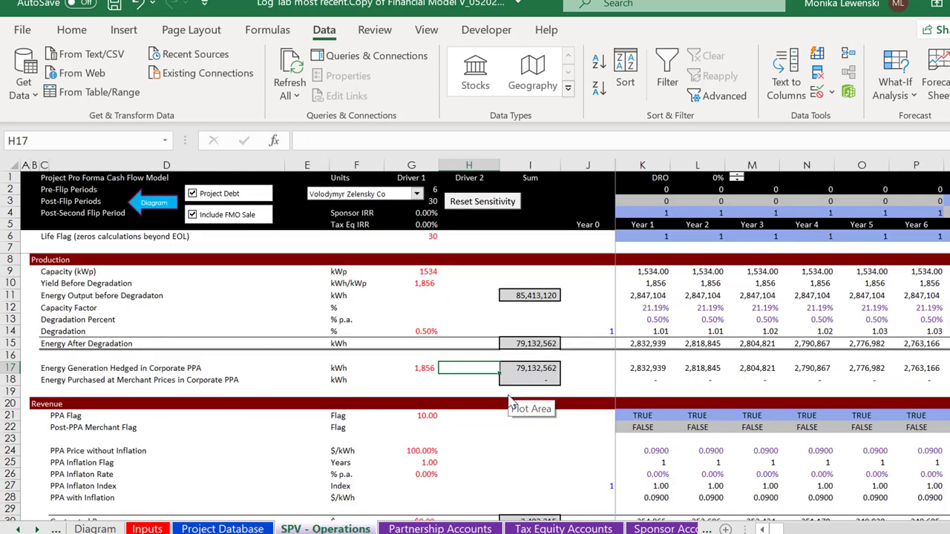
pyautogui.press('Right')
pyautogui.press('Right')
pyautogui.press('Right')
pyautogui.press('Up')
pyautogui.press('Up')
pyautogui.press('Up')
pyautogui.press('Down')
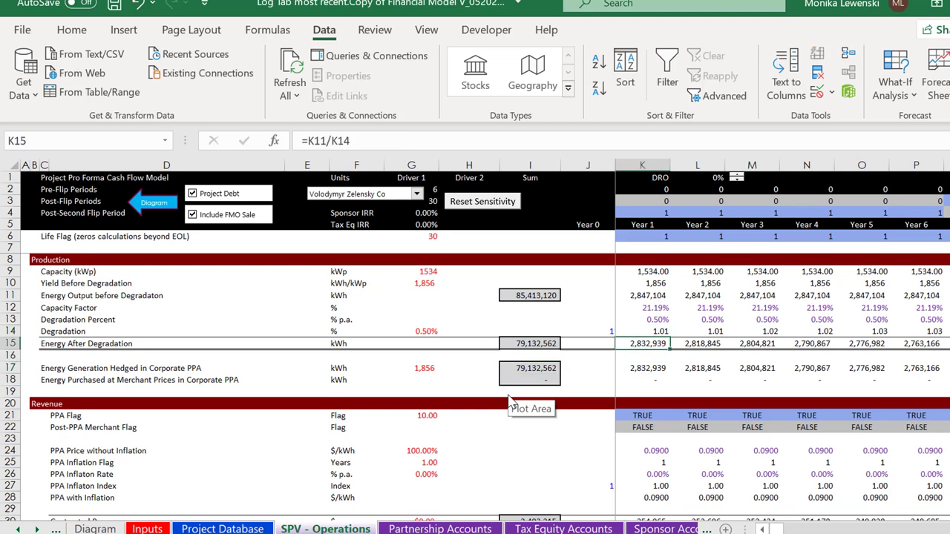
# - Check the Energy Generation Hedged in Corporate PPA formulas across the first years, along with the driver column
pyautogui.press('Down')
pyautogui.press('Down')
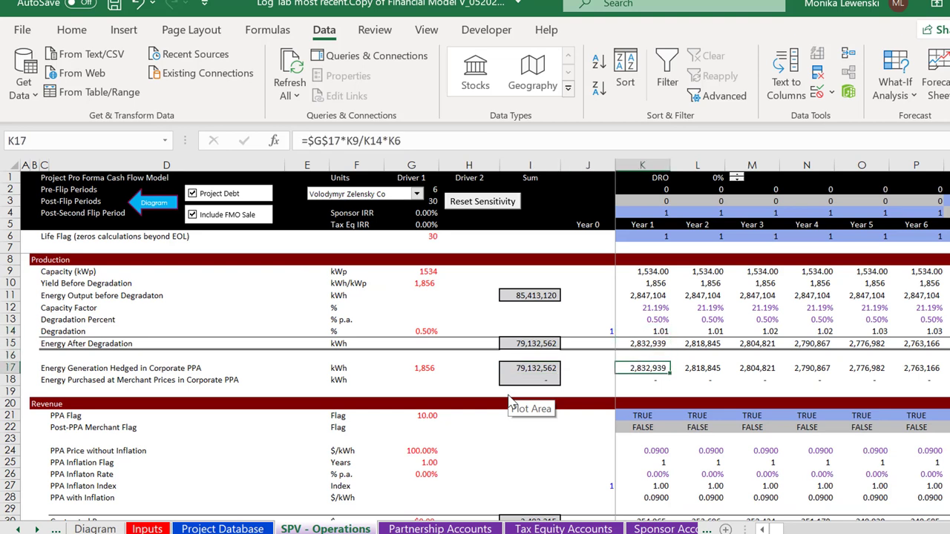
pyautogui.press('Left')
pyautogui.press('Left')
pyautogui.press('Left')
pyautogui.press('Left')
pyautogui.press('Left')
pyautogui.press('Right')
pyautogui.press('Right')
pyautogui.press('Right')
pyautogui.press('Right')
pyautogui.press('Right')
pyautogui.press('Down')
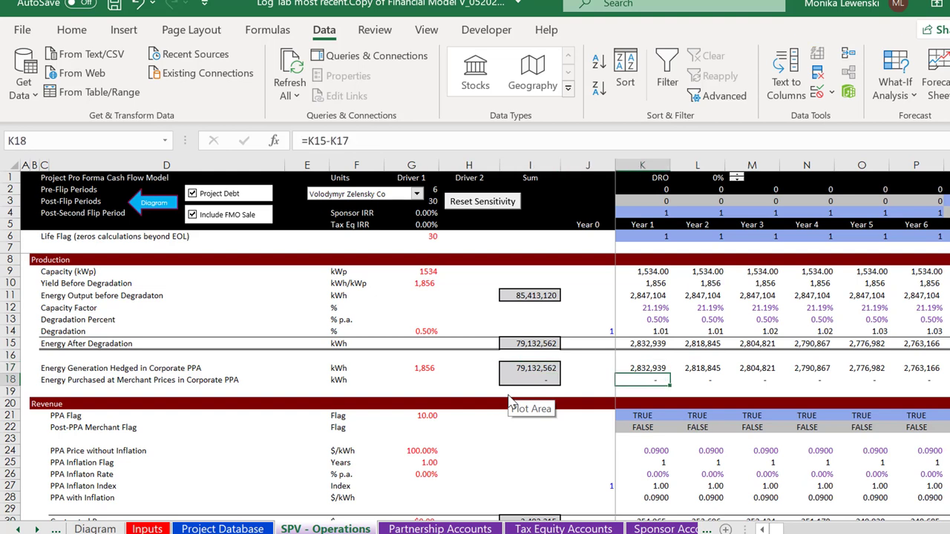
pyautogui.press('Down')
pyautogui.press('Up')
pyautogui.press('Up')
pyautogui.press('Right')
pyautogui.press('Right')
pyautogui.press('Right')
pyautogui.press('Left')
pyautogui.press('Left')
pyautogui.press('Left')
pyautogui.press('Left')
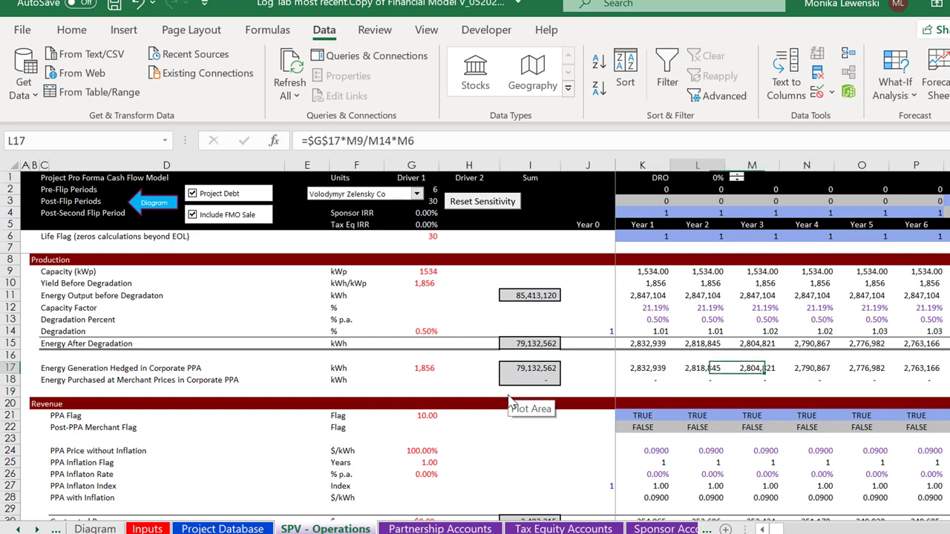
pyautogui.press('Right')
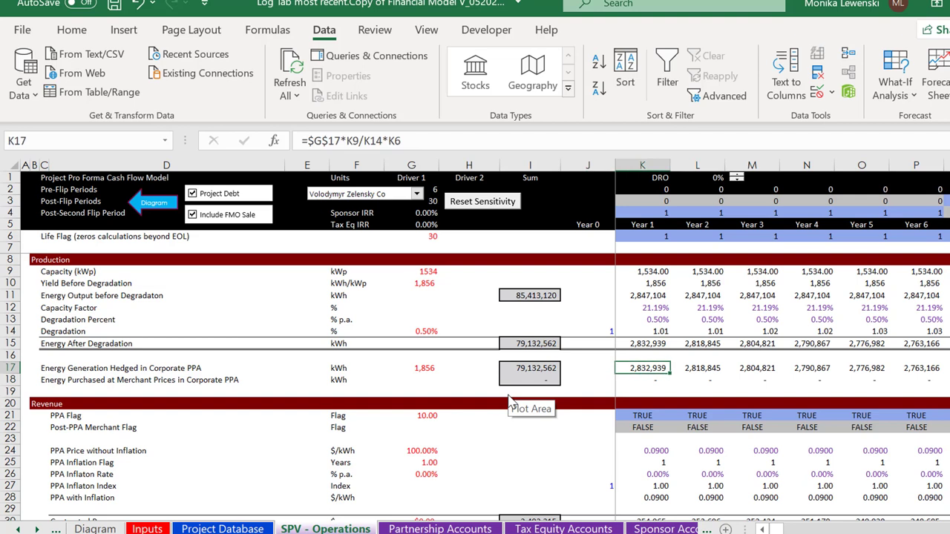
# - Examine the formulas for Energy Purchased at Merchant Prices in Corporate PPA from Year 1 to Year 5
pyautogui.press('Down')
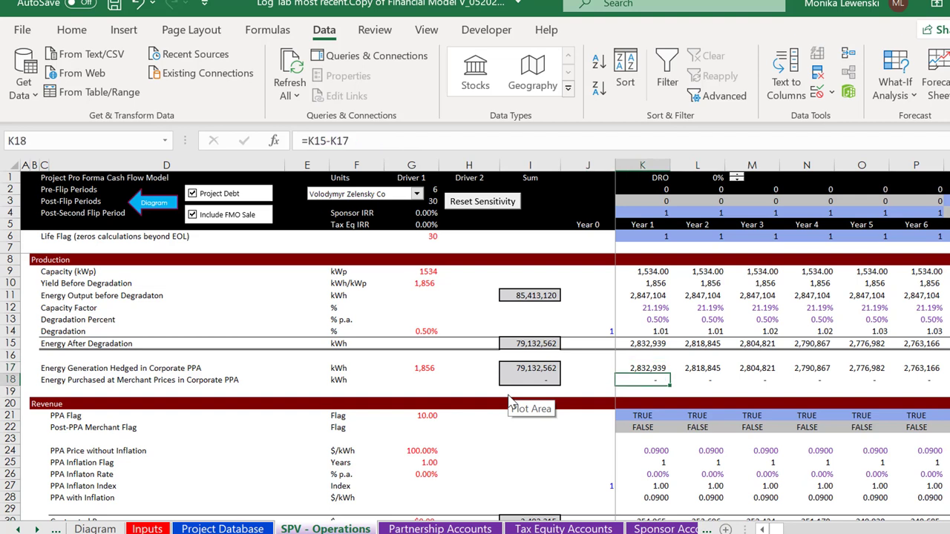
pyautogui.press('Up')
pyautogui.press('Down')
pyautogui.press('Right')
pyautogui.press('Right')
pyautogui.press('Right')
pyautogui.press('Right')
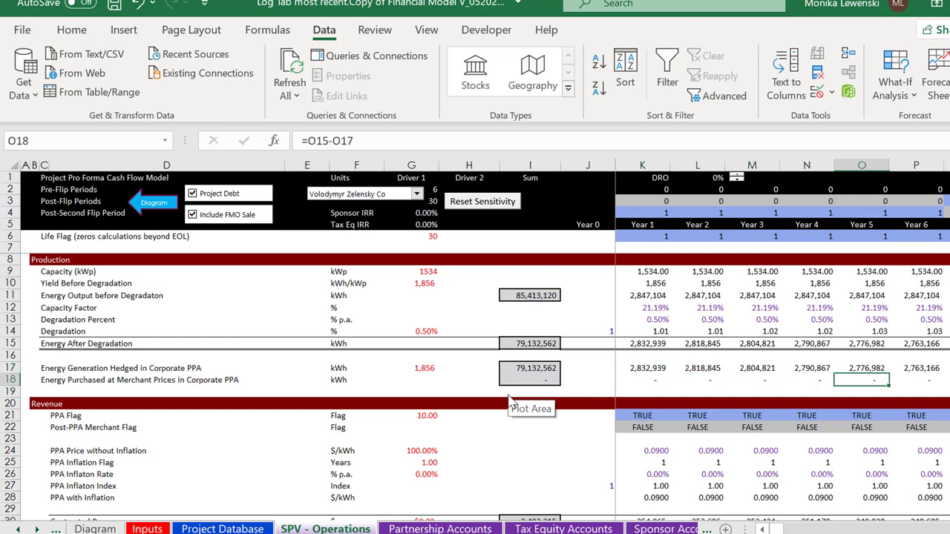
pyautogui.press('Left')
pyautogui.press('Left')
pyautogui.press('Left')
pyautogui.press('Left')
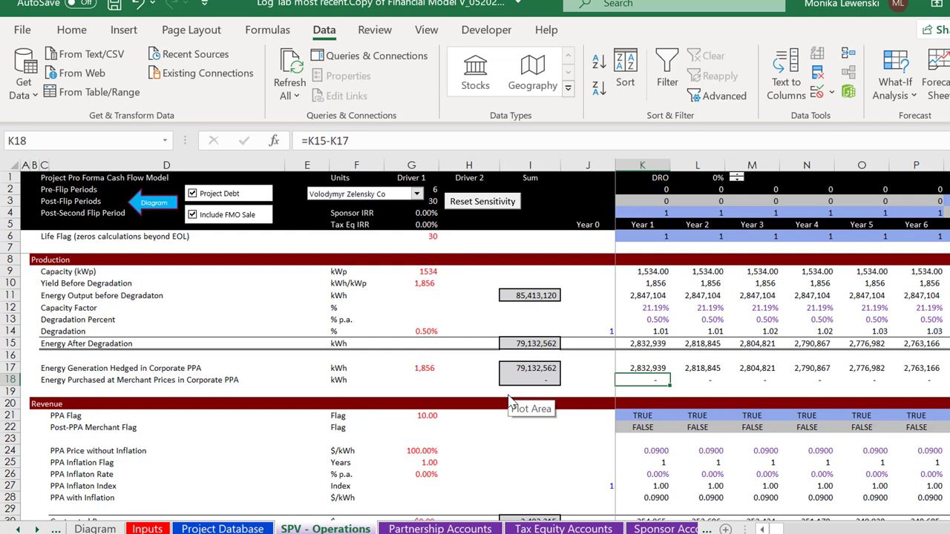
# - Look along the PPA Flag row in the Revenue section across the project years and back
pyautogui.press('Down')
pyautogui.press('Down')
pyautogui.press('Down')
pyautogui.press('Down')
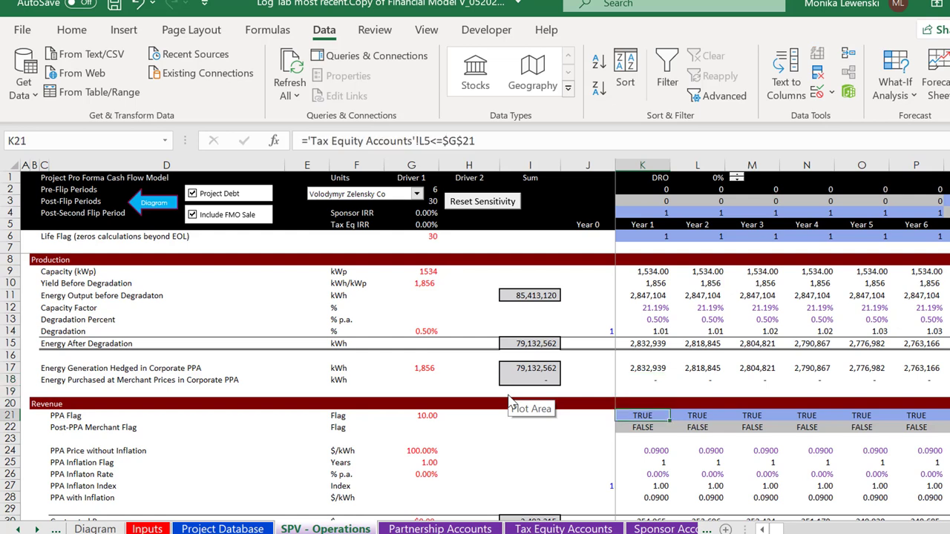
pyautogui.press('Up')
pyautogui.press('Right')
pyautogui.press('Right')
pyautogui.press('Right')
pyautogui.press('Right')
pyautogui.press('Right')
pyautogui.press('Right')
pyautogui.press('Right')
pyautogui.press('Right')
pyautogui.press('Right')
pyautogui.press('Right')
pyautogui.press('Right')
pyautogui.press('Right')
pyautogui.press('Right')
pyautogui.press('Right')
pyautogui.press('Right')
pyautogui.press('Right')
pyautogui.press('Right')
pyautogui.press('Right')
pyautogui.press('Right')
pyautogui.press('Right')
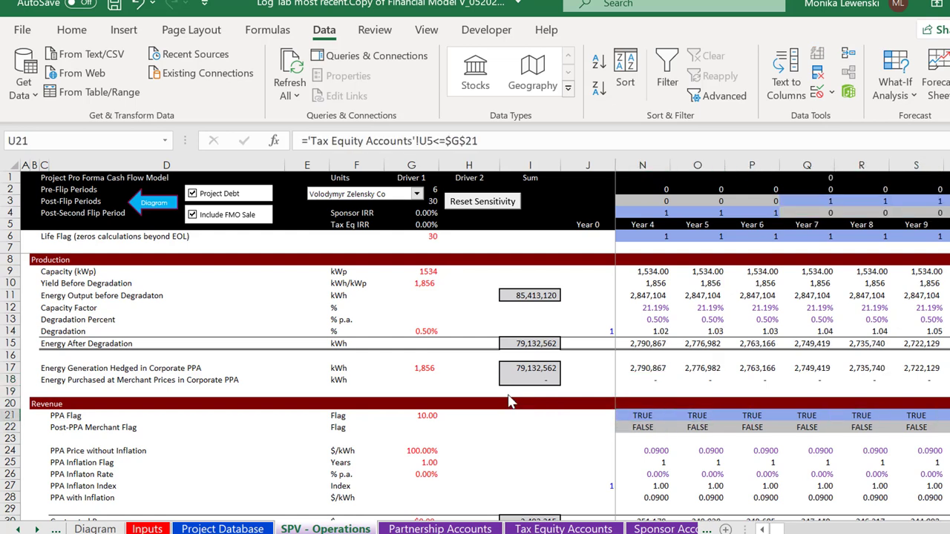
pyautogui.press('Left')
pyautogui.press('Left')
pyautogui.press('Left')
pyautogui.press('Left')
pyautogui.press('Left')
pyautogui.press('Left')
pyautogui.press('Left')
pyautogui.press('Left')
pyautogui.press('Left')
pyautogui.press('Left')
pyautogui.press('Left')
pyautogui.press('Left')
pyautogui.press('Left')
pyautogui.press('Left')
pyautogui.press('Left')
pyautogui.press('Left')
pyautogui.press('Left')
pyautogui.press('Left')
pyautogui.press('Left')
pyautogui.press('Left')
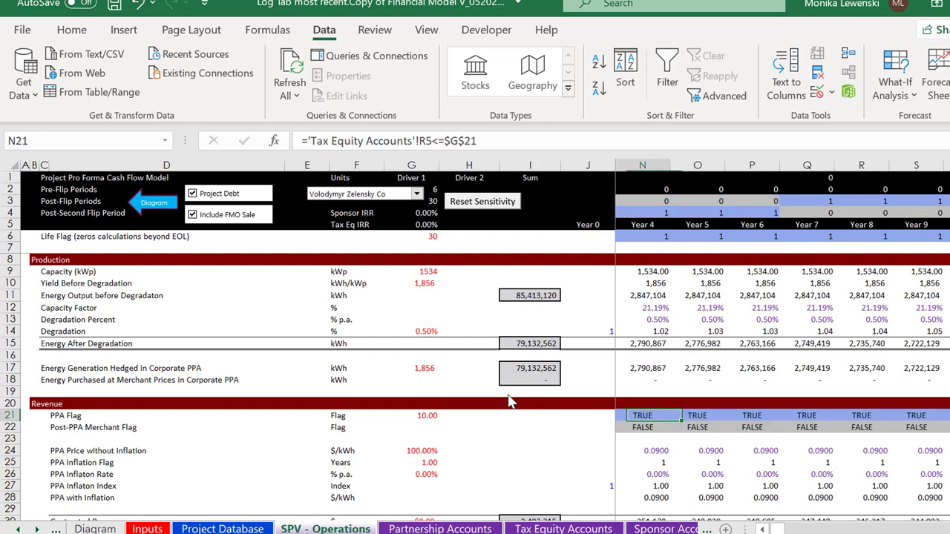
# - Check the PPA Flag driver in G21 and trace which cells the Year 1 flag formula refers to
pyautogui.press('Right')
pyautogui.press('Right')
pyautogui.press('Right')
pyautogui.press('Right')
pyautogui.press('Right')
pyautogui.press('Right')
pyautogui.press('Right')
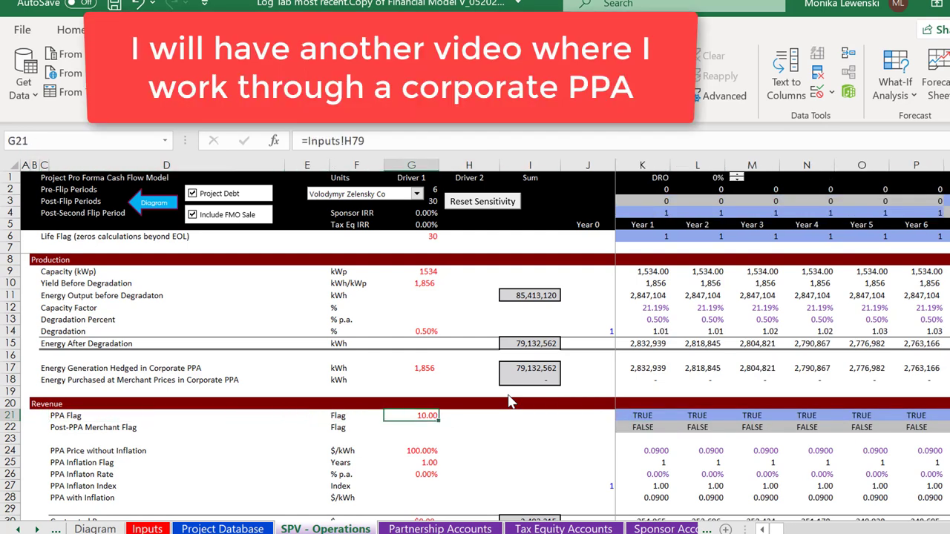
pyautogui.press('Right')
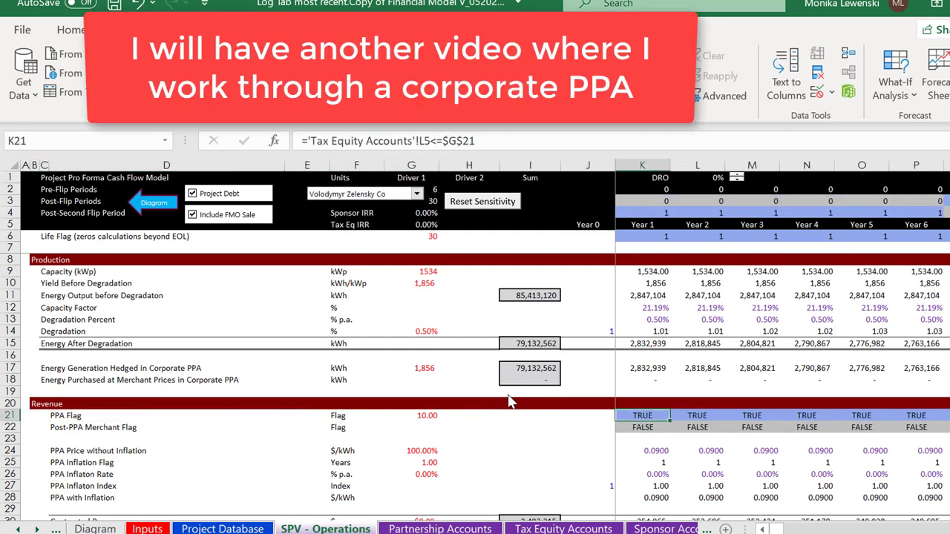
pyautogui.press('F2')
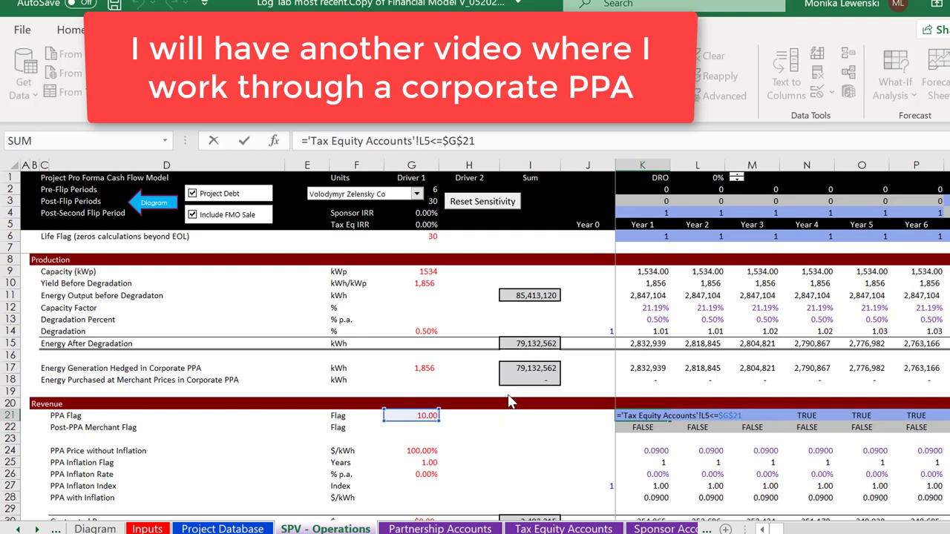
pyautogui.press('Escape')
# - In the Sum column of the PPA Flag row, count the TRUE flags with =COUNTIF(K21:AS21,TRUE)
pyautogui.press('Left')
pyautogui.press('Left')
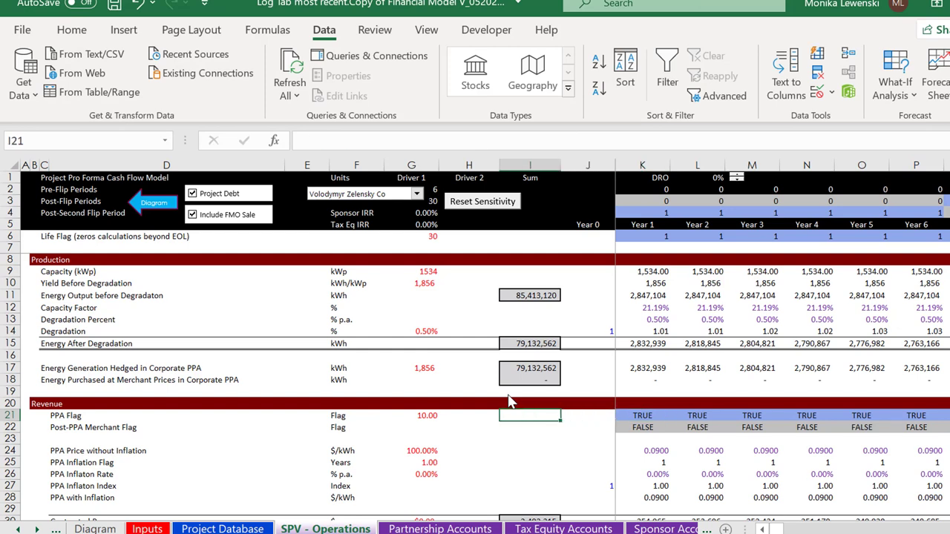
pyautogui.write('=')
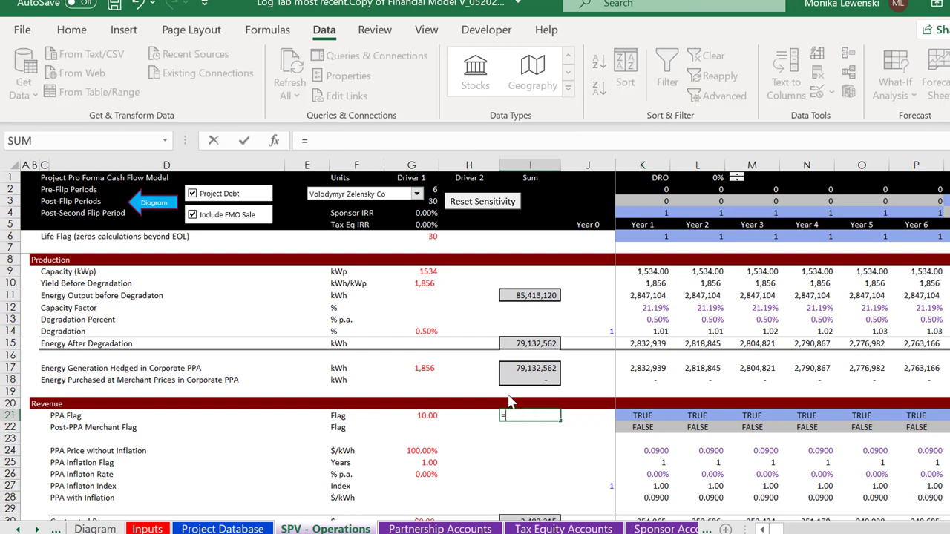
pyautogui.write('c')
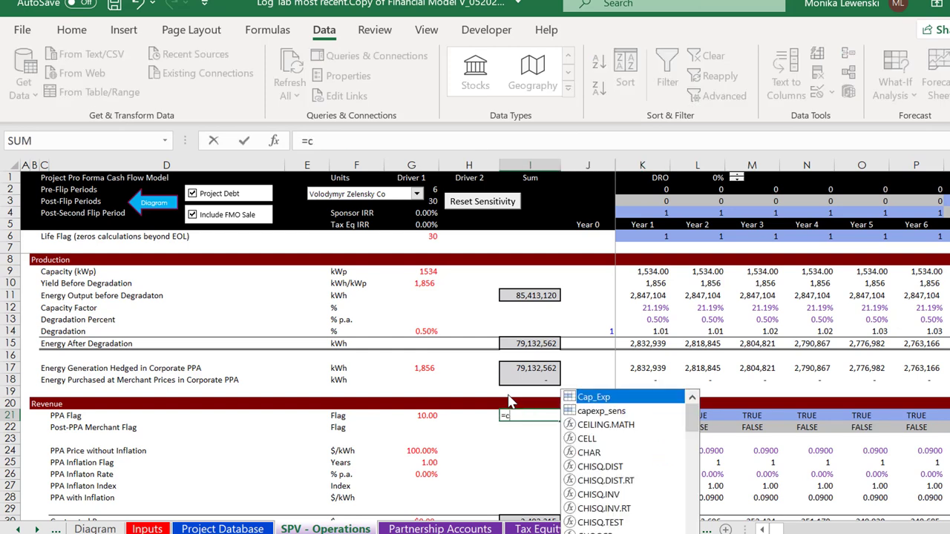
pyautogui.write('coun')
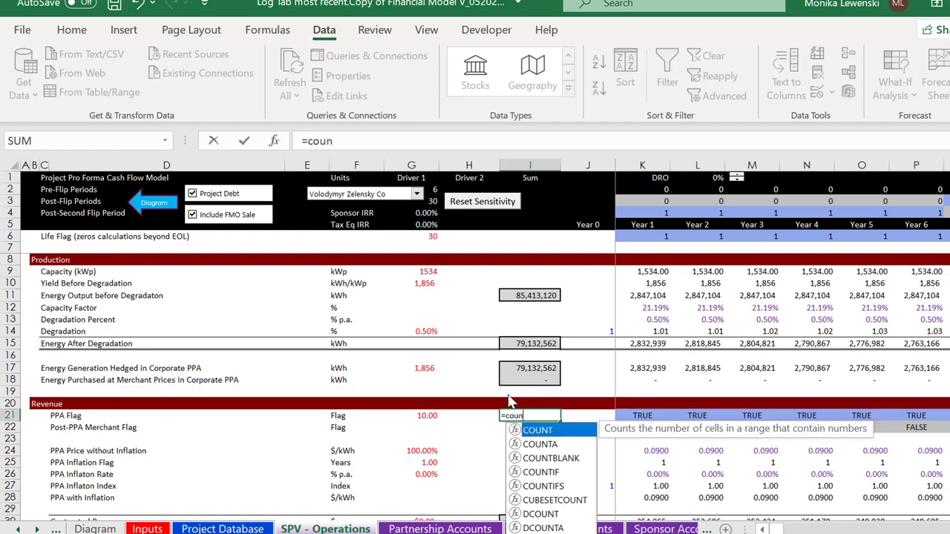
pyautogui.press('Down')
pyautogui.press('Down')
pyautogui.press('Down')
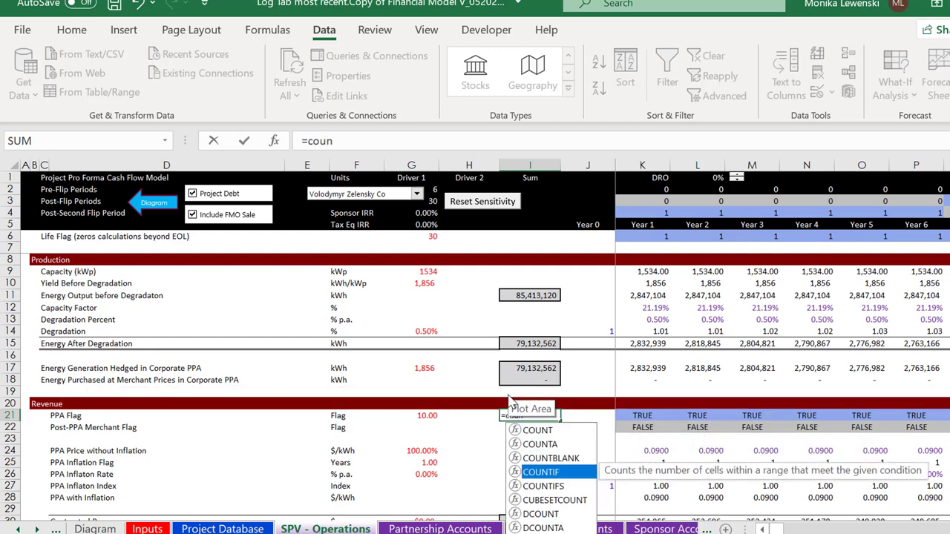
pyautogui.press('Tab')
pyautogui.press('Right')
pyautogui.press('Right')
pyautogui.hotkey('ctrl', 'shift', 'Right')
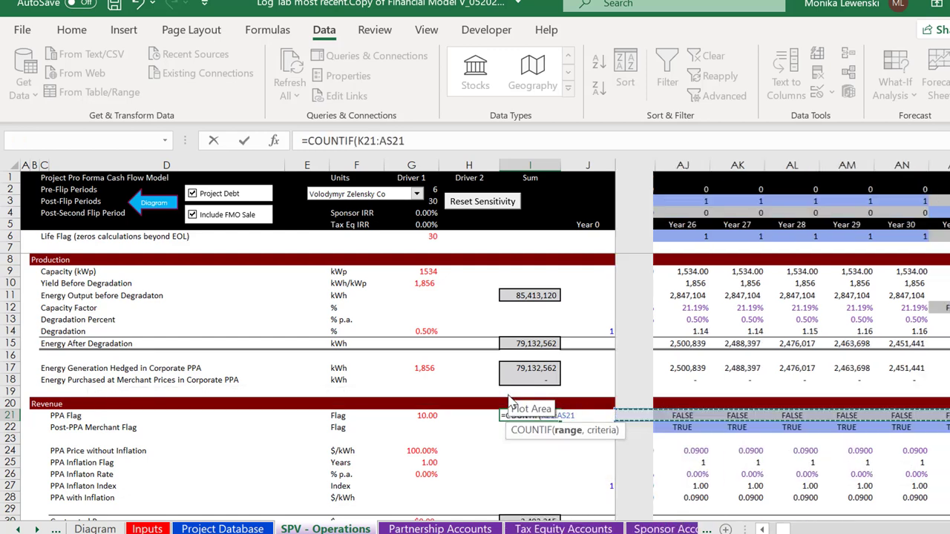
pyautogui.write(',true')
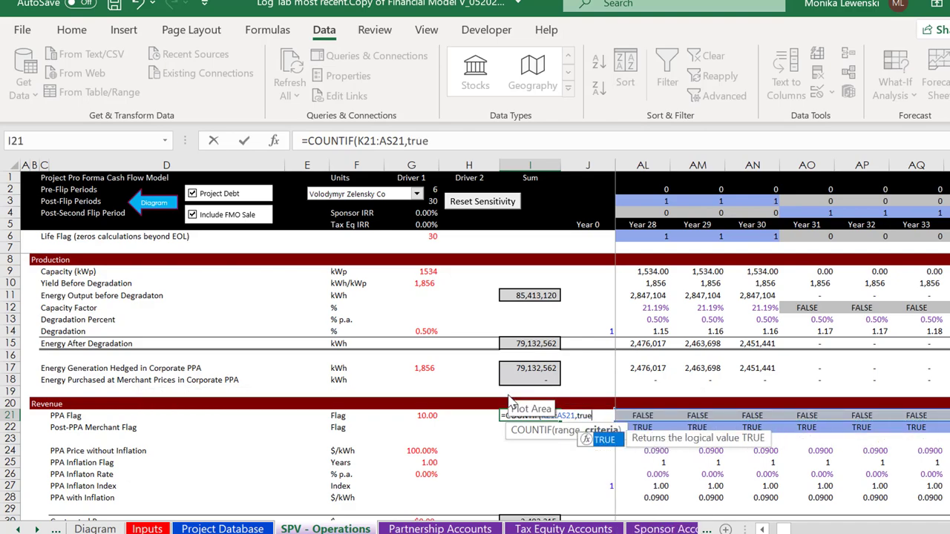
pyautogui.press('Return')
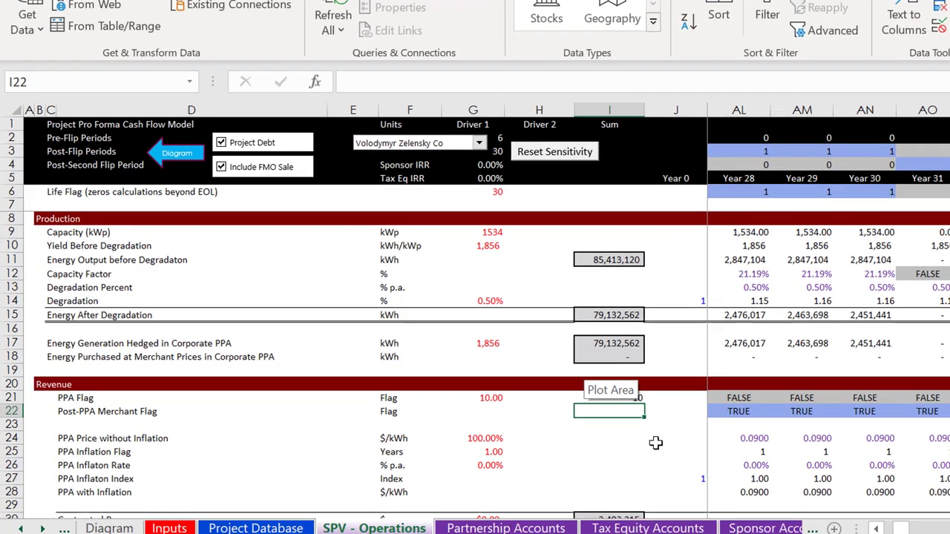
# - Copy the COUNTIF formula from the PPA Flag row down to the Post-PPA Merchant Flag row in I22
pyautogui.press('Right')
pyautogui.press('Down')
pyautogui.press('Up')
pyautogui.press('Up')
pyautogui.press('Left')
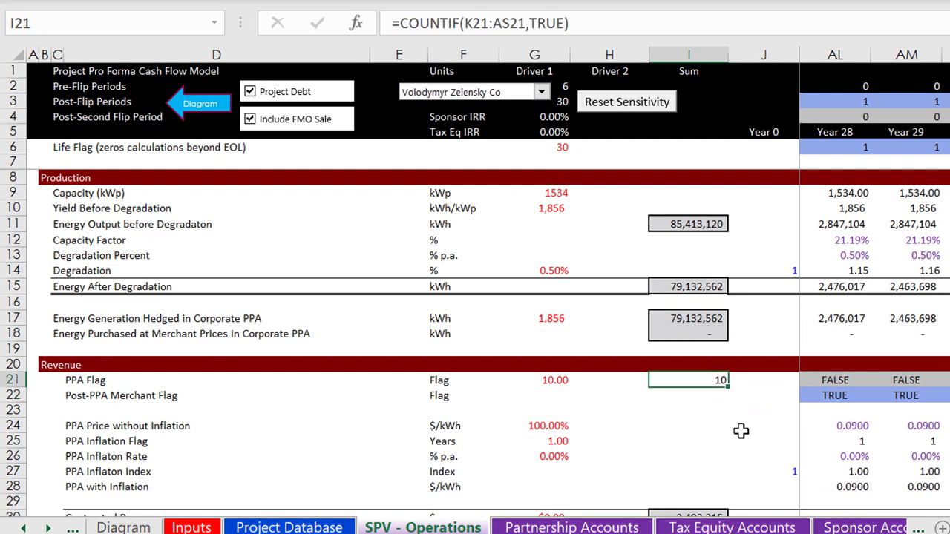
pyautogui.hotkey('shift', 'Down')
pyautogui.hotkey('ctrl', 'd')
pyautogui.press('Down')
pyautogui.press('Down')
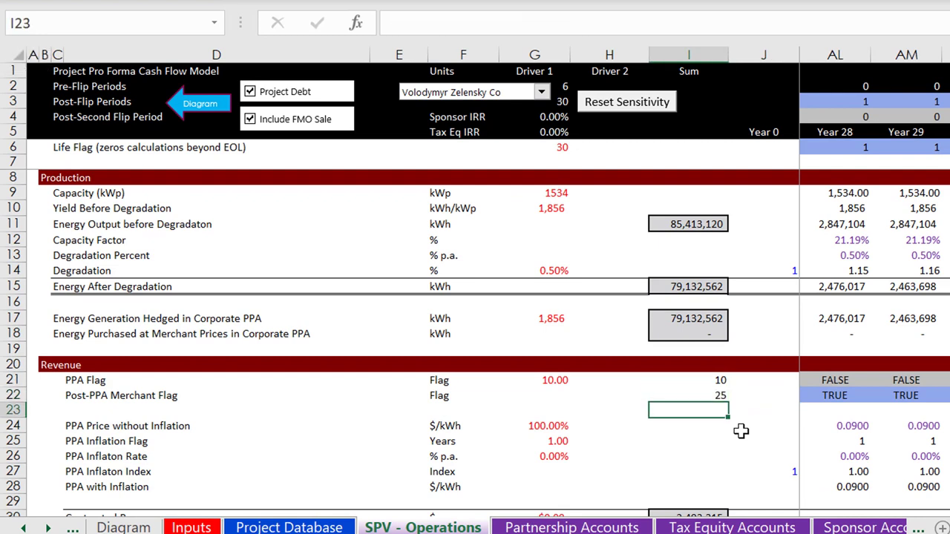
# - Review the flag counts and the copied COUNTIF formula in I21 and I22
pyautogui.press('Up')
pyautogui.press('Up')
pyautogui.press('Up')
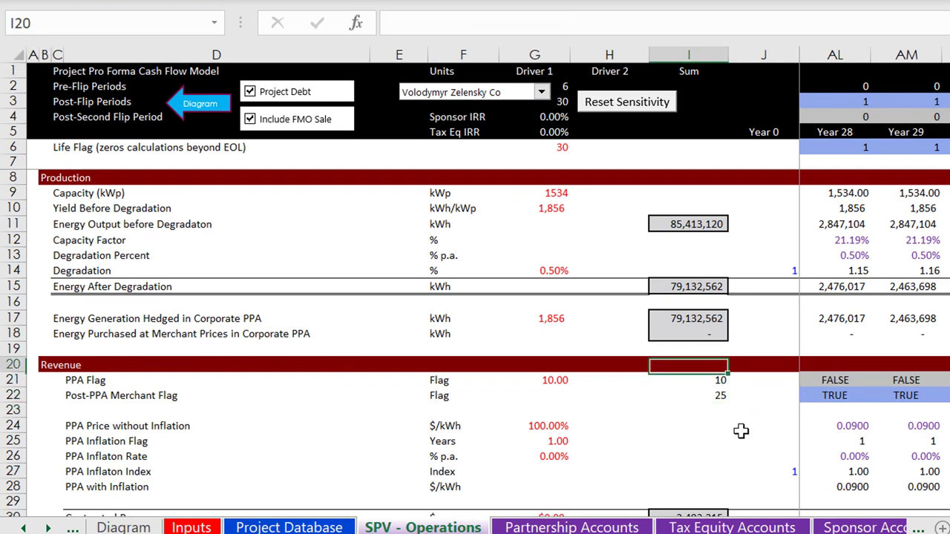
pyautogui.press('Down')
pyautogui.press('Down')
pyautogui.press('Up')
pyautogui.press('Down')
pyautogui.press('Down')
pyautogui.press('Down')
pyautogui.press('Down')
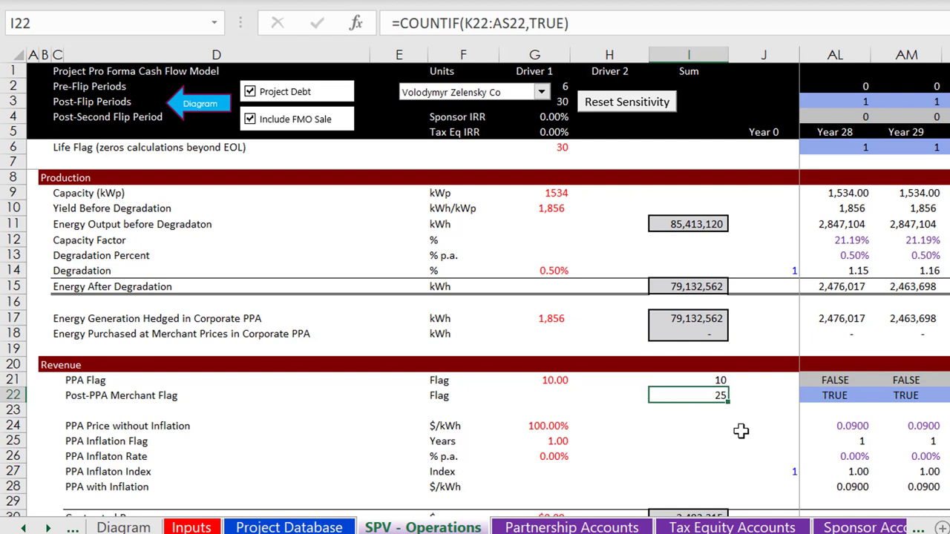
# - Look over the PPA price and inflation rows from PPA Price without Inflation down to the inflation index
pyautogui.press('Up')
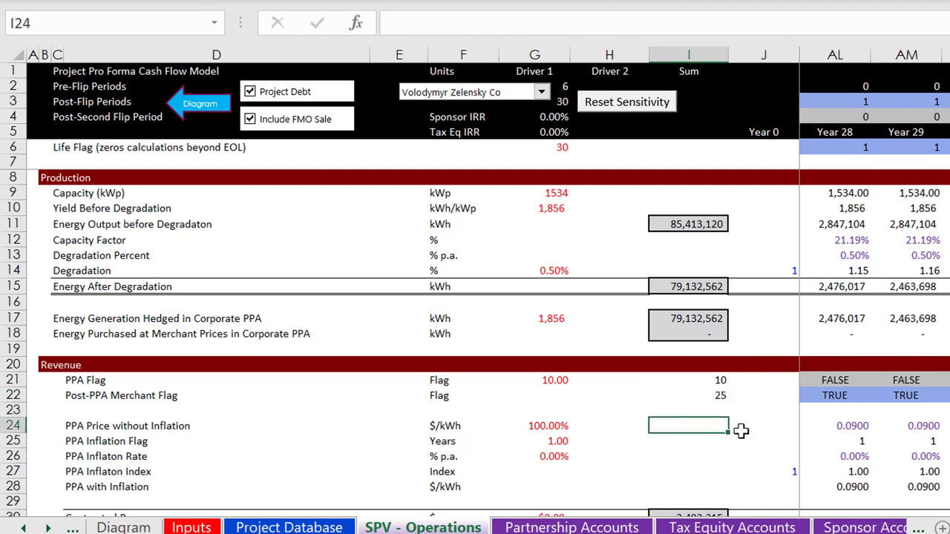
pyautogui.press('Down')
pyautogui.press('Down')
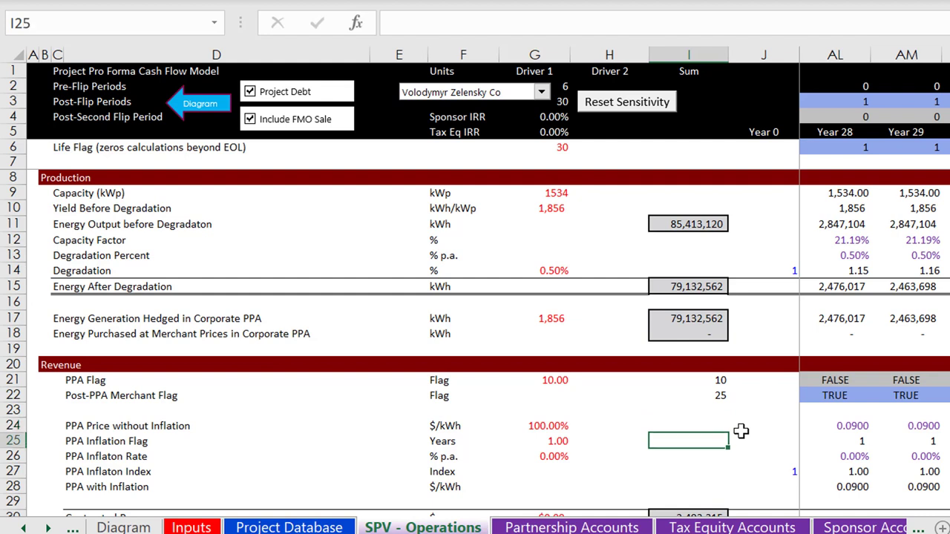
pyautogui.press('Down')
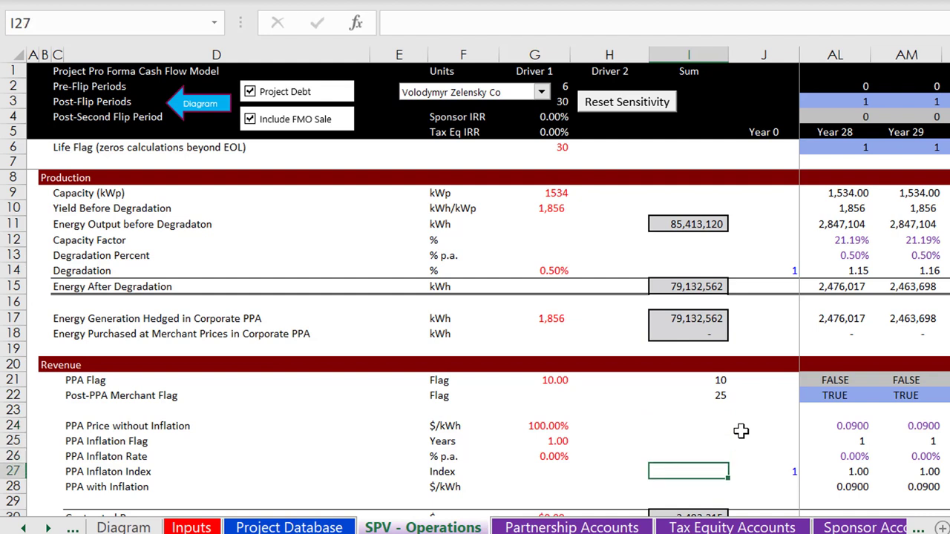
pyautogui.press('Up')
pyautogui.press('Up')
pyautogui.press('Up')
pyautogui.press('Down')
pyautogui.press('Down')
pyautogui.press('Down')
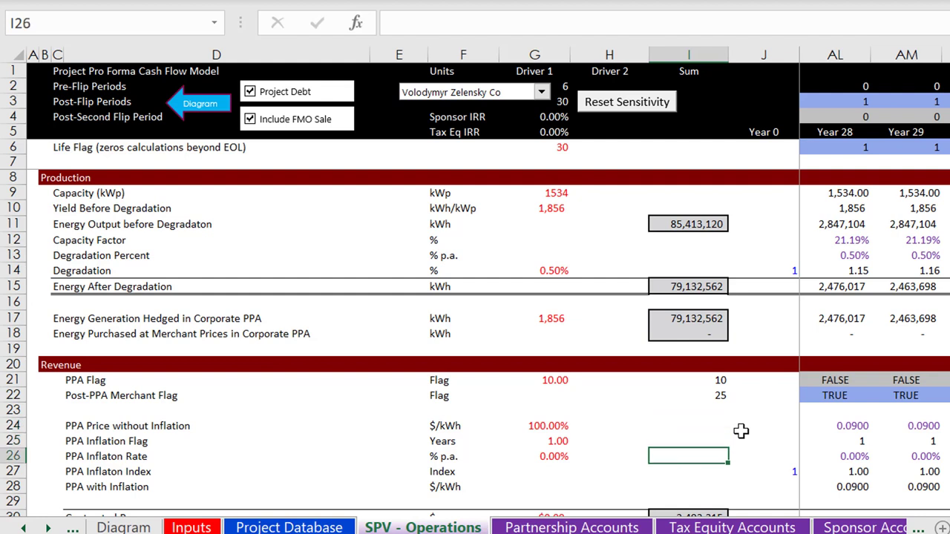
pyautogui.press('Up')
pyautogui.press('Up')
pyautogui.press('Up')
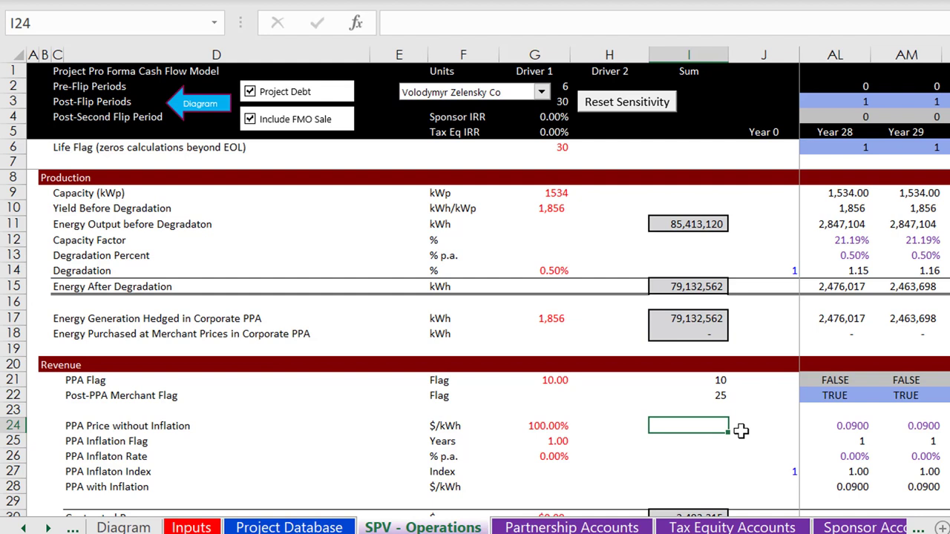
# - Examine the LOOKUP formulas for PPA Price without Inflation across the first project years
pyautogui.press('Right')
pyautogui.press('Right')
pyautogui.press('Right')
pyautogui.press('Right')
pyautogui.press('Right')
pyautogui.press('Right')
pyautogui.press('Right')
pyautogui.press('Right')
pyautogui.press('Right')
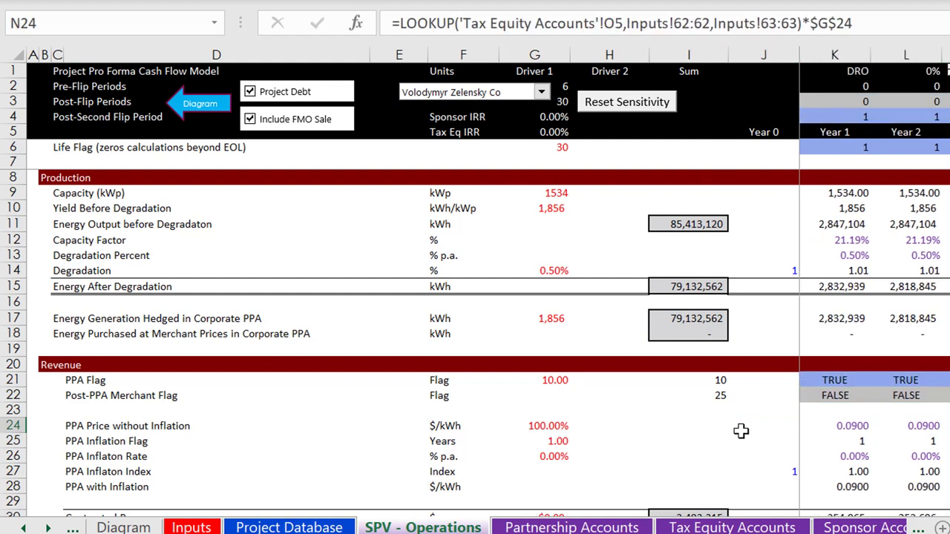
# - Examine the PPA Price without Inflation LOOKUP formulas across the project years, out to the final years and back
pyautogui.press('Right')
pyautogui.press('Right')
pyautogui.press('Right')
pyautogui.press('Right')
pyautogui.press('Right')
pyautogui.press('Right')
pyautogui.press('Right')
pyautogui.press('Right')
pyautogui.press('Right')
pyautogui.press('Right')
pyautogui.press('Right')
pyautogui.press('Right')
pyautogui.press('Right')
pyautogui.press('Right')
pyautogui.press('Right')
pyautogui.press('Right')
pyautogui.press('Right')
pyautogui.press('Right')
pyautogui.press('Right')
pyautogui.press('Right')
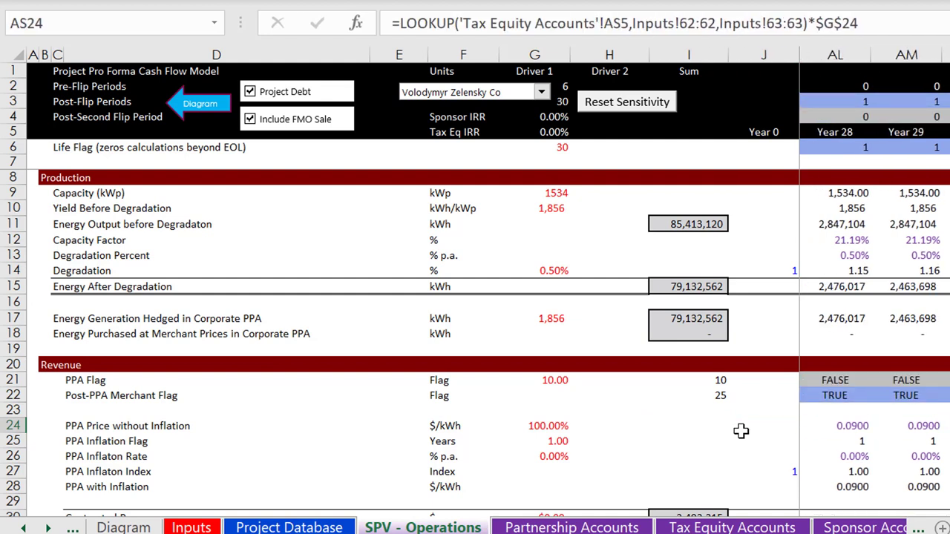
pyautogui.press('Right')
pyautogui.press('Left')
pyautogui.press('Left')
pyautogui.press('Left')
pyautogui.press('Left')
pyautogui.press('Left')
pyautogui.press('Left')
pyautogui.press('Left')
pyautogui.press('Left')
pyautogui.press('Left')
pyautogui.press('Left')
pyautogui.press('Left')
pyautogui.press('Left')
pyautogui.press('Left')
pyautogui.press('Left')
pyautogui.press('Left')
pyautogui.press('Left')
pyautogui.press('Left')
pyautogui.press('Left')
pyautogui.press('Left')
pyautogui.press('Left')
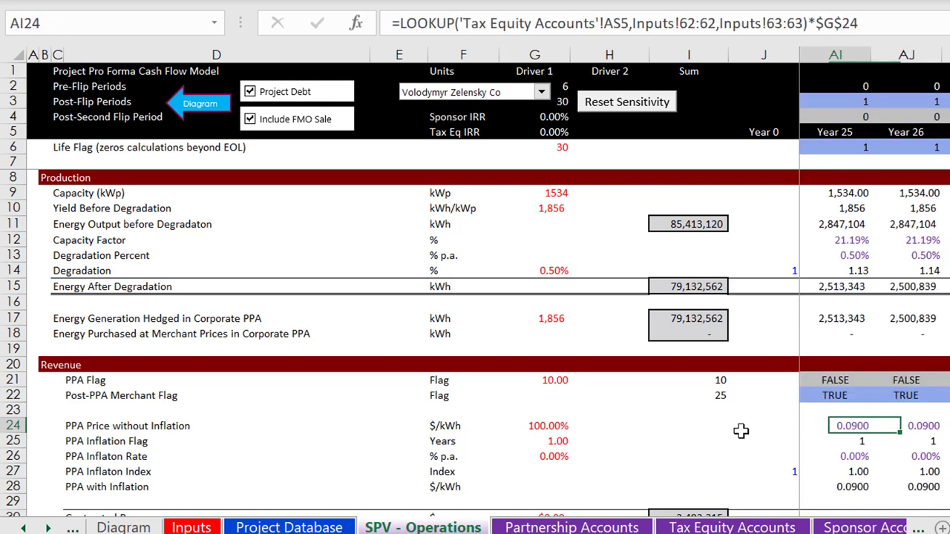
pyautogui.press('Left')
pyautogui.press('Left')
pyautogui.press('Left')
pyautogui.press('Left')
pyautogui.press('Left')
pyautogui.press('Left')
pyautogui.press('Left')
pyautogui.press('Left')
pyautogui.press('Left')
pyautogui.press('Left')
pyautogui.press('Left')
pyautogui.press('Left')
pyautogui.press('Left')
pyautogui.press('Left')
pyautogui.press('Left')
pyautogui.press('Left')
pyautogui.press('Left')
pyautogui.press('Left')
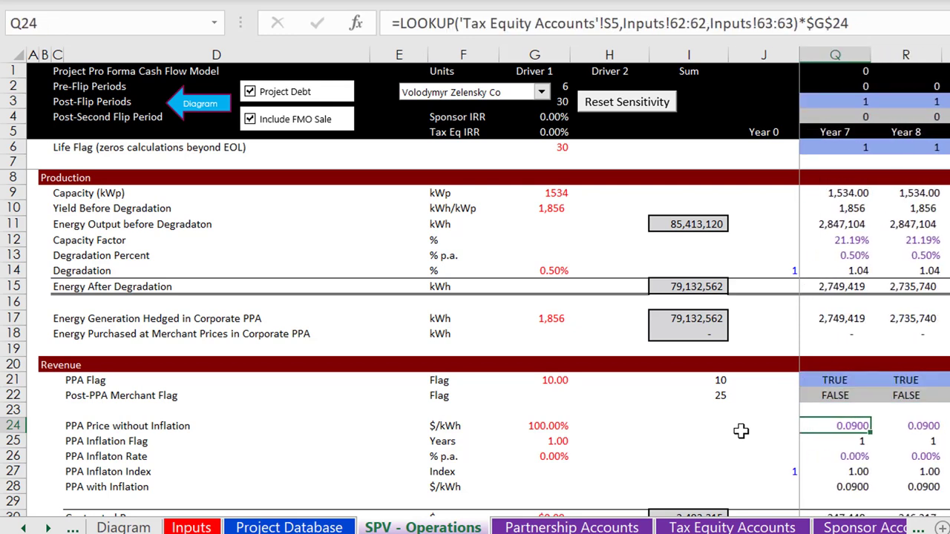
pyautogui.press('Left')
pyautogui.press('Right')
pyautogui.press('Right')
pyautogui.press('Right')
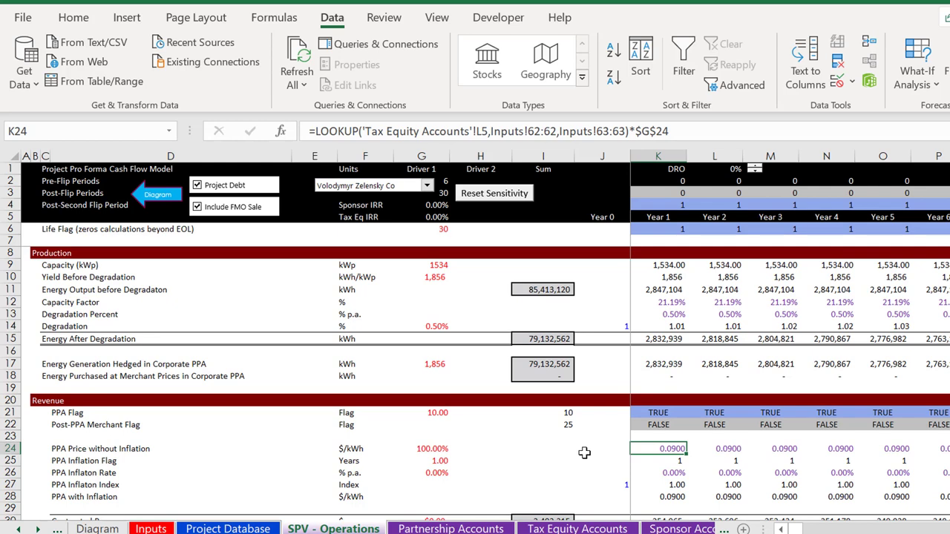
# - Start a new LOOKUP formula for PPA Price without Inflation in K24, using the Year 1 header K5 as the lookup value
pyautogui.press('Left')
pyautogui.press('Right')
pyautogui.write('=loo')
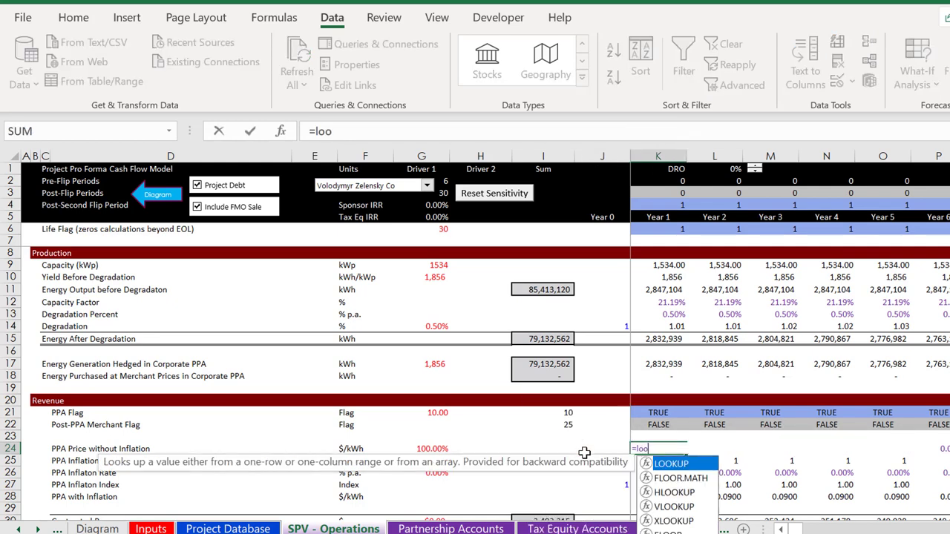
pyautogui.press('Tab')
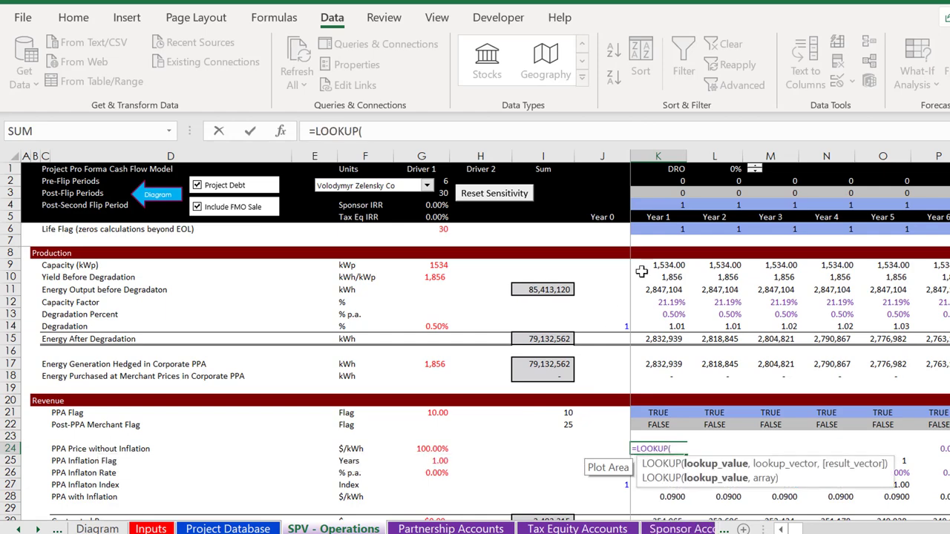
pyautogui.click(661, 220)
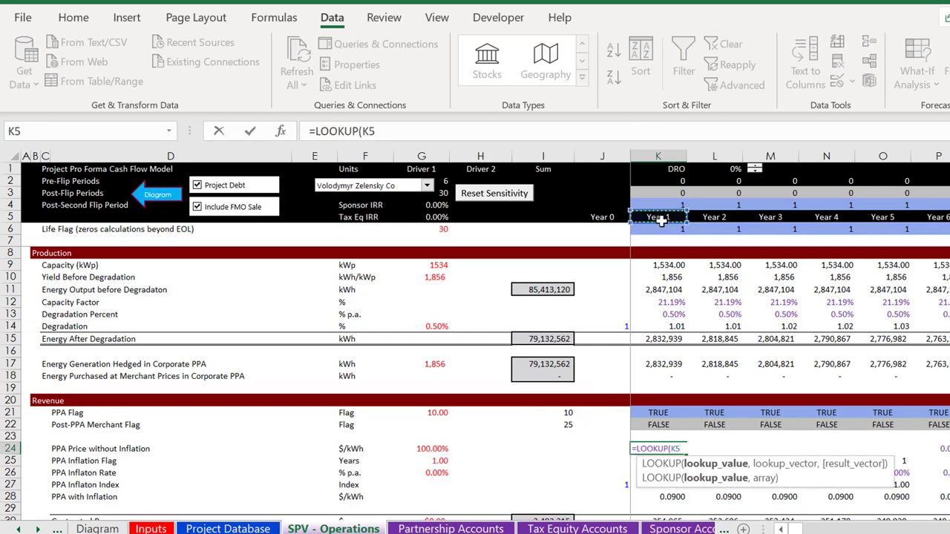
pyautogui.write(',')
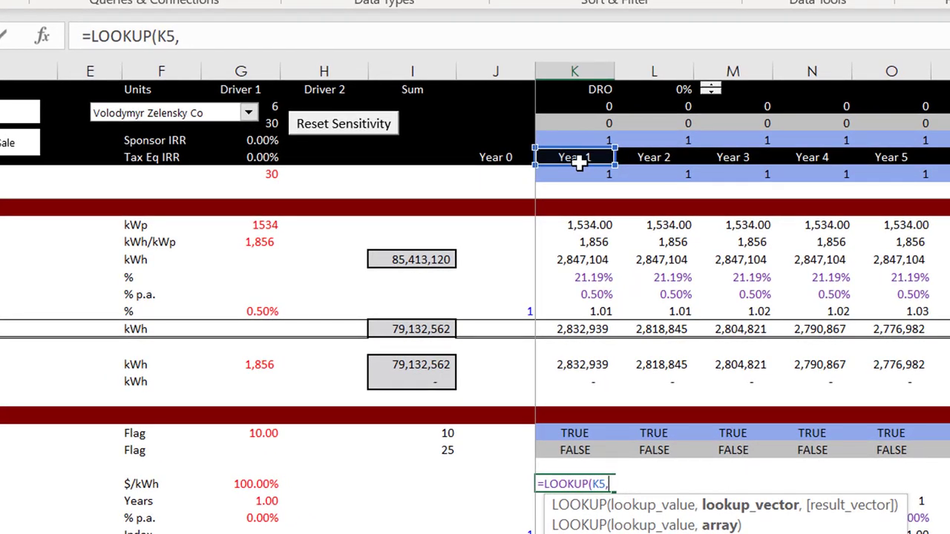
# - Set the formula's lookup vector to the whole PPA Year row 62 on the Inputs sheet
pyautogui.hotkey('ctrl', 'pageup')
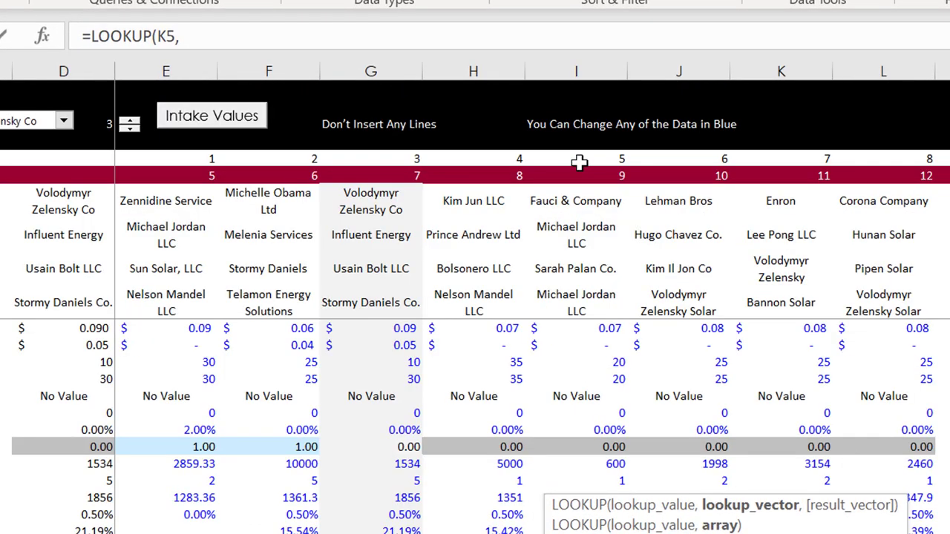
pyautogui.hotkey('ctrl', 'pageup')
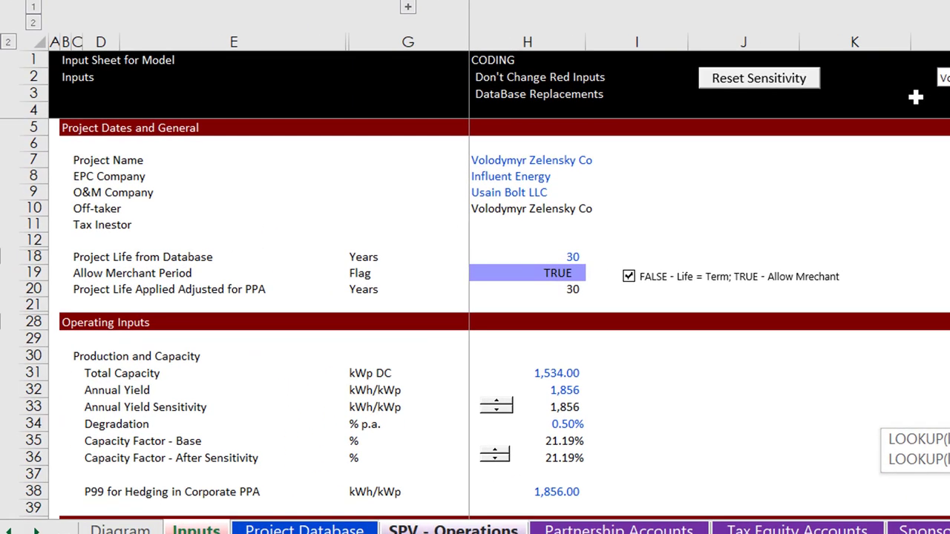
pyautogui.hotkey('ctrl', 'pageup')
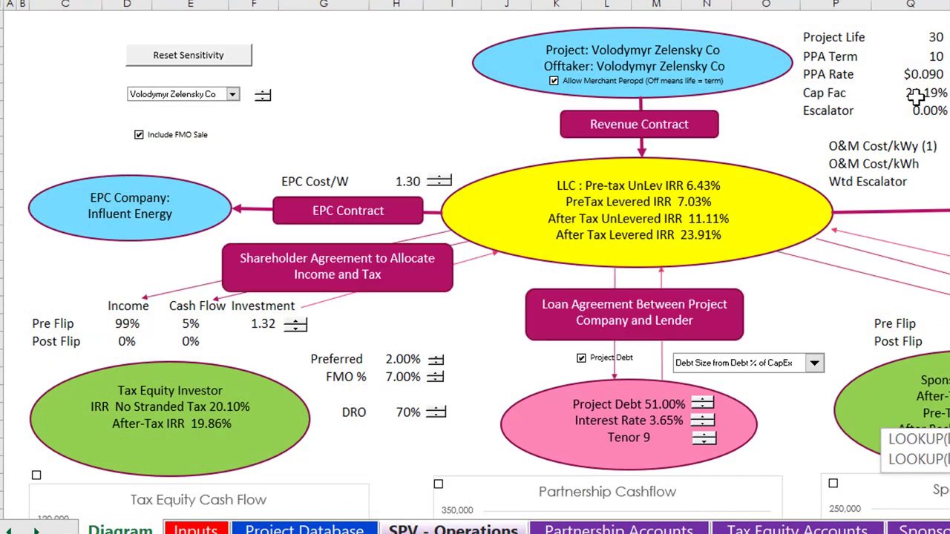
pyautogui.hotkey('ctrl', 'pagedown')
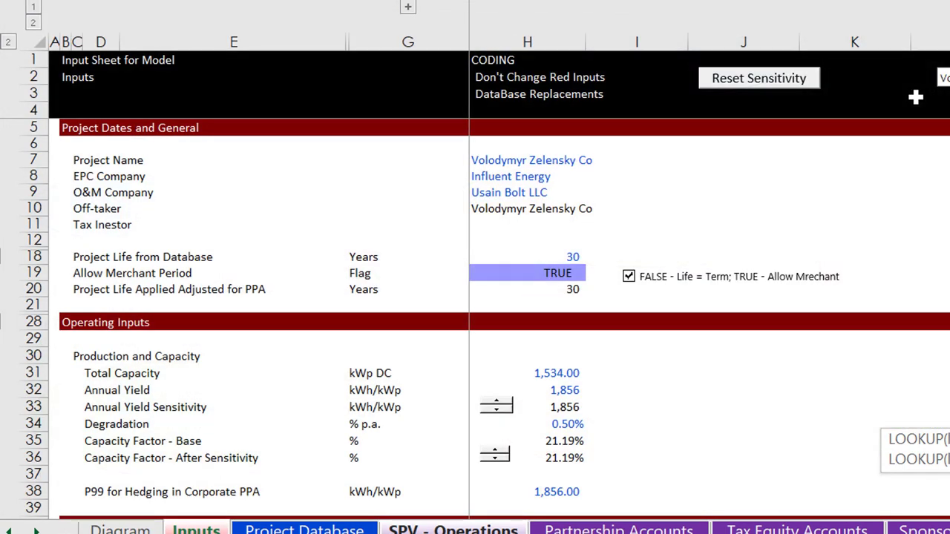
pyautogui.press('pagedown')
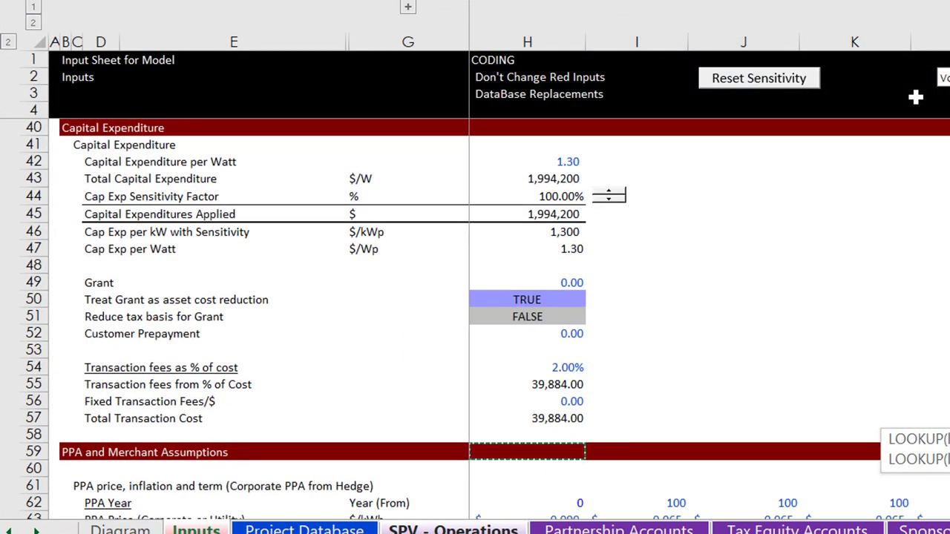
pyautogui.press('Down')
pyautogui.press('Down')
pyautogui.press('Down')
pyautogui.press('Down')
pyautogui.press('Down')
pyautogui.press('Down')
pyautogui.press('Down')
pyautogui.press('Down')
pyautogui.press('Down')
pyautogui.press('Down')
pyautogui.press('Down')
pyautogui.press('Down')
pyautogui.press('Up')
pyautogui.press('Up')
pyautogui.press('Up')
pyautogui.press('Up')
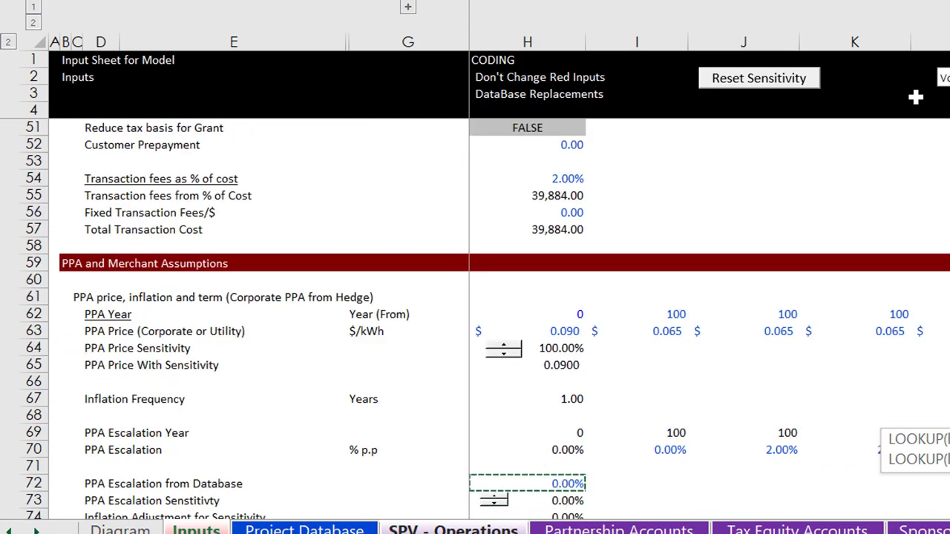
pyautogui.click(30, 314)
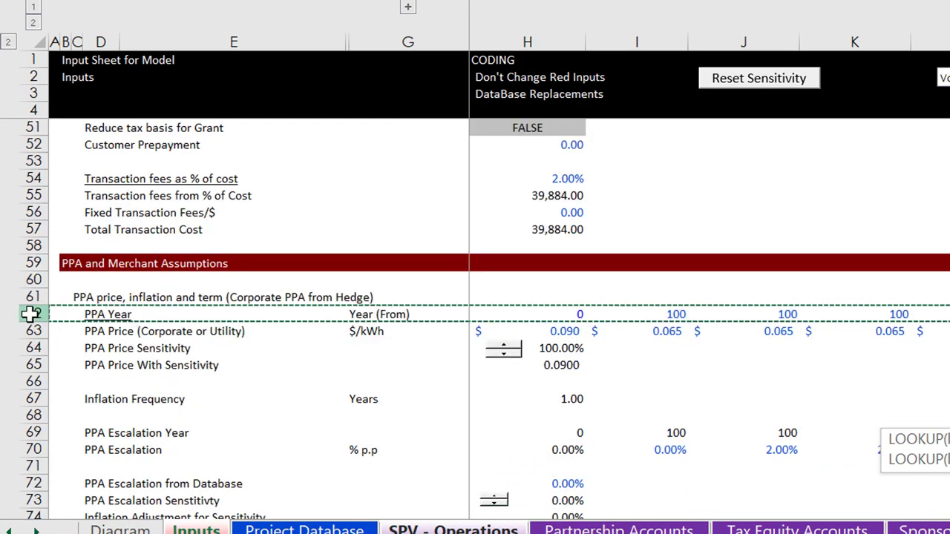
# - Complete the LOOKUP with the Inputs PPA Price row 63 as result vector and fill it across the project years
pyautogui.press('Escape')
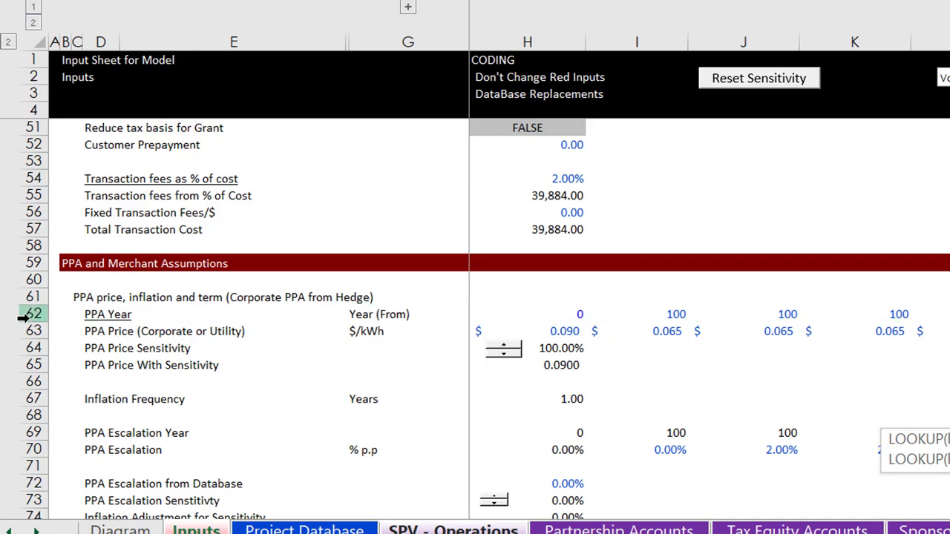
pyautogui.click(28, 331)
pyautogui.hotkey('ctrl', 'c')
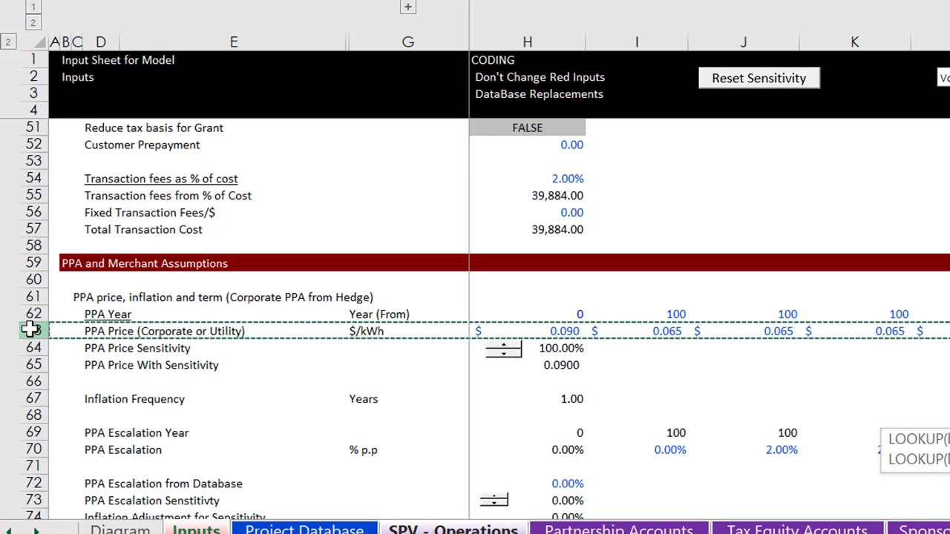
pyautogui.hotkey('ctrl', 'pagedown')
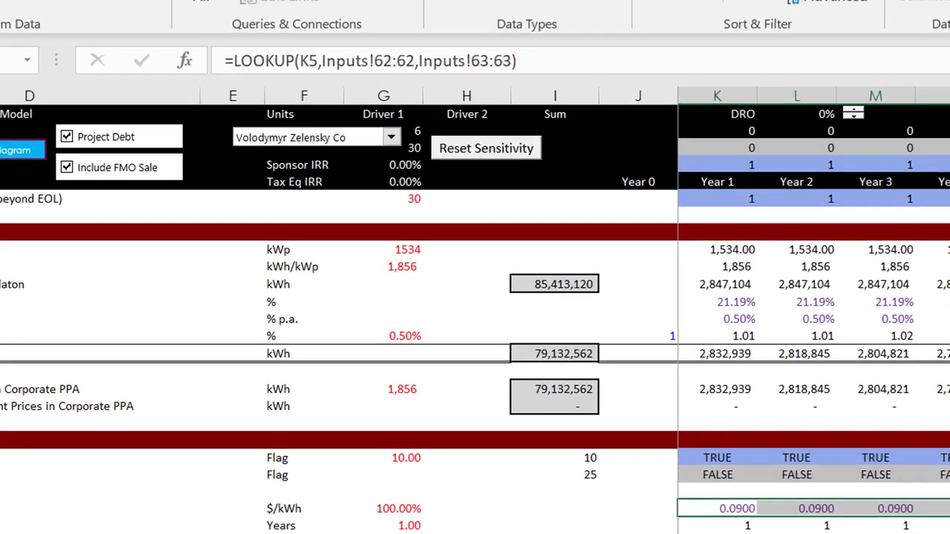
pyautogui.click(717, 509)
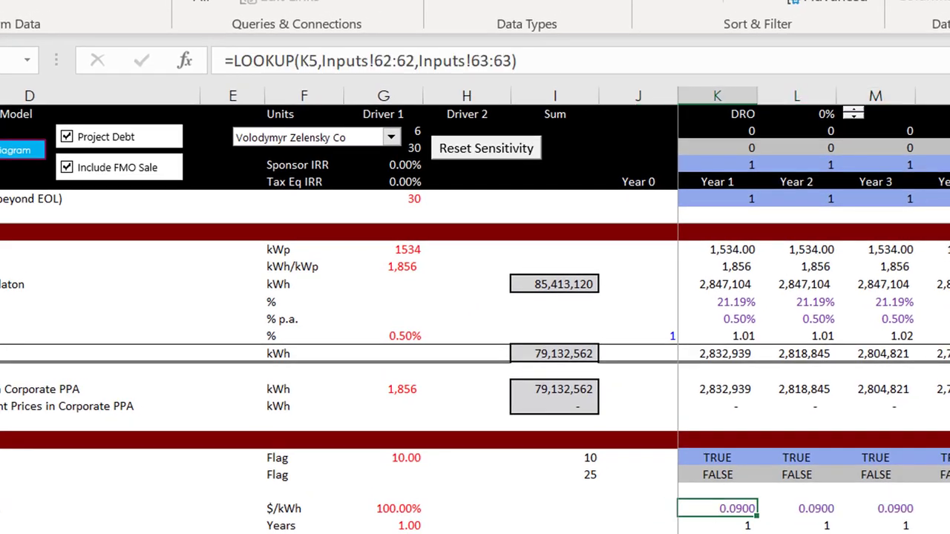
# - Look through the Project Database sheet for the PPA year and price change assumptions
pyautogui.hotkey('ctrl', 'pageup')
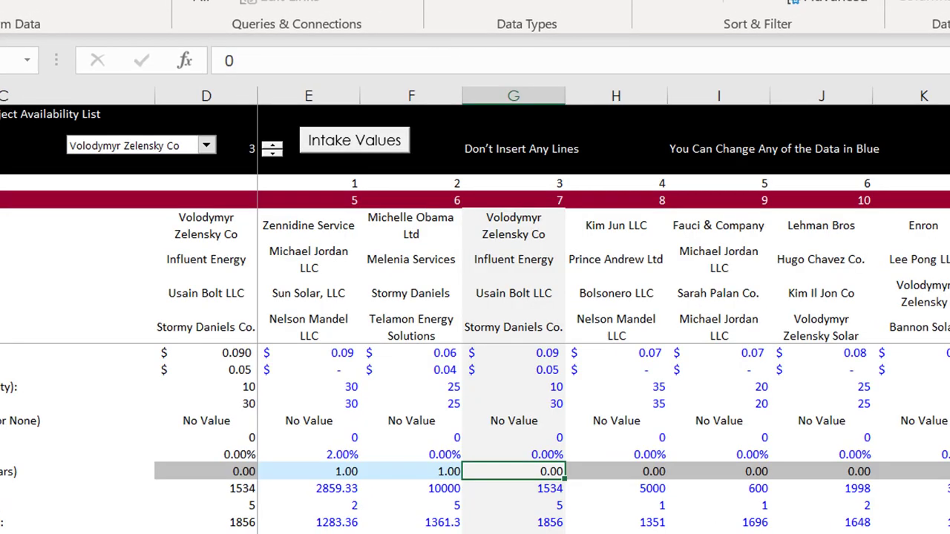
pyautogui.click(382, 488)
pyautogui.press('pagedown')
pyautogui.press('pagedown')
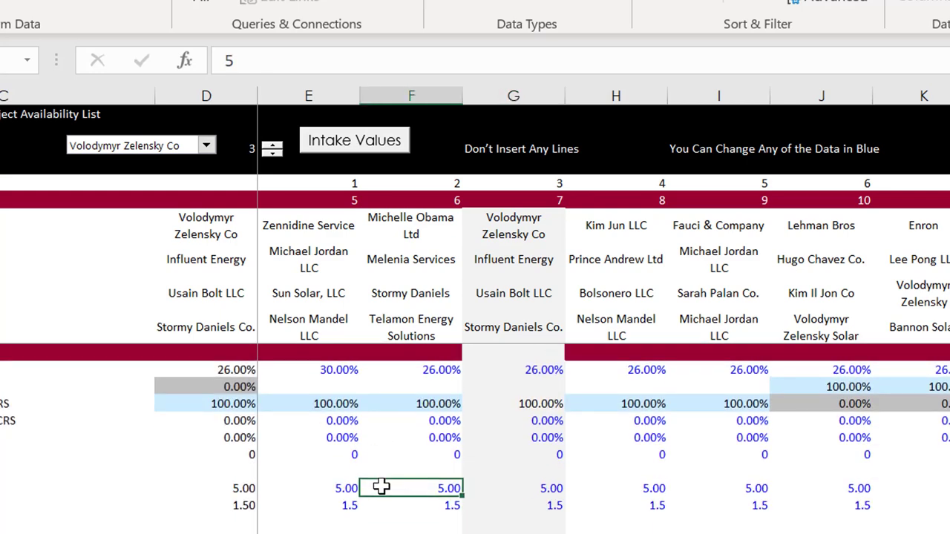
pyautogui.press('pagedown')
pyautogui.press('pageup')
pyautogui.press('pageup')
pyautogui.press('pageup')
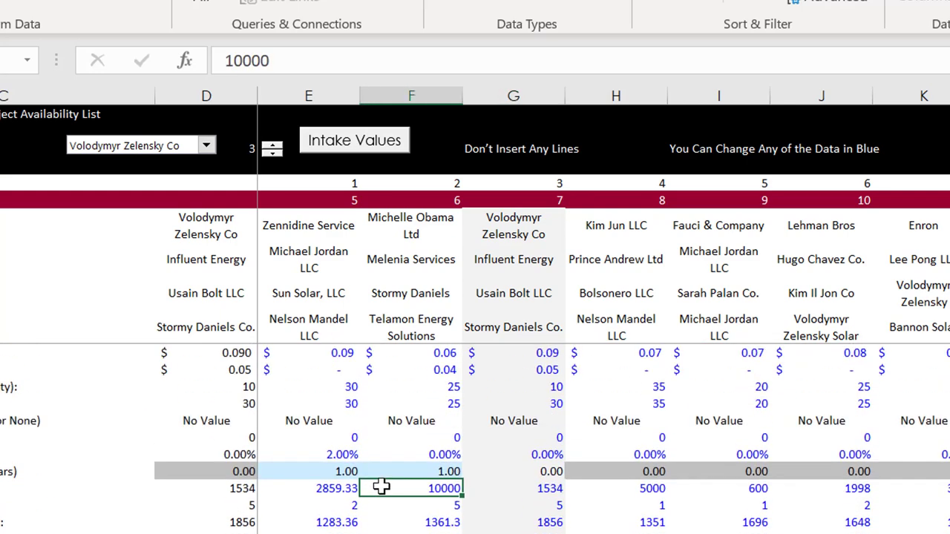
pyautogui.press('Down')
pyautogui.press('Down')
pyautogui.press('Down')
pyautogui.press('Down')
pyautogui.press('Down')
pyautogui.press('Down')
pyautogui.press('pagedown')
pyautogui.press('pagedown')
pyautogui.press('pagedown')
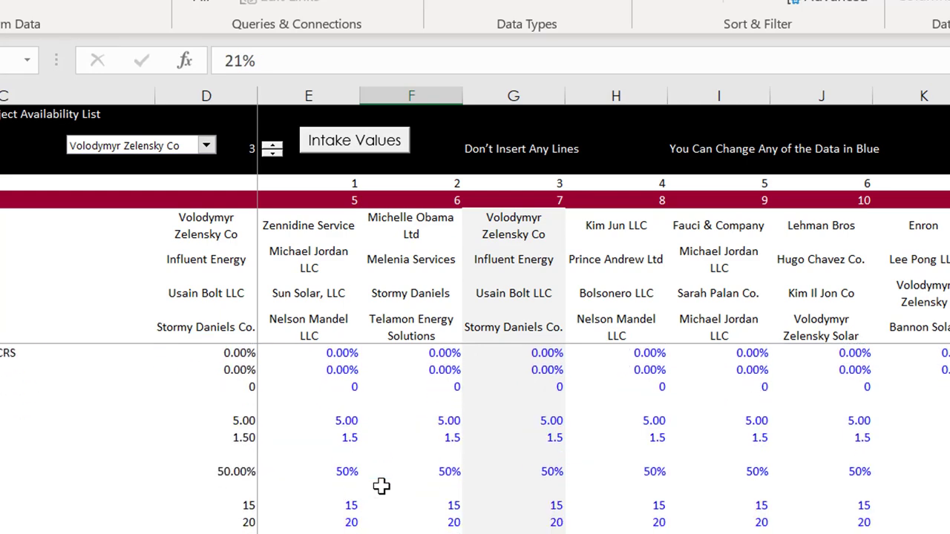
pyautogui.press('pagedown')
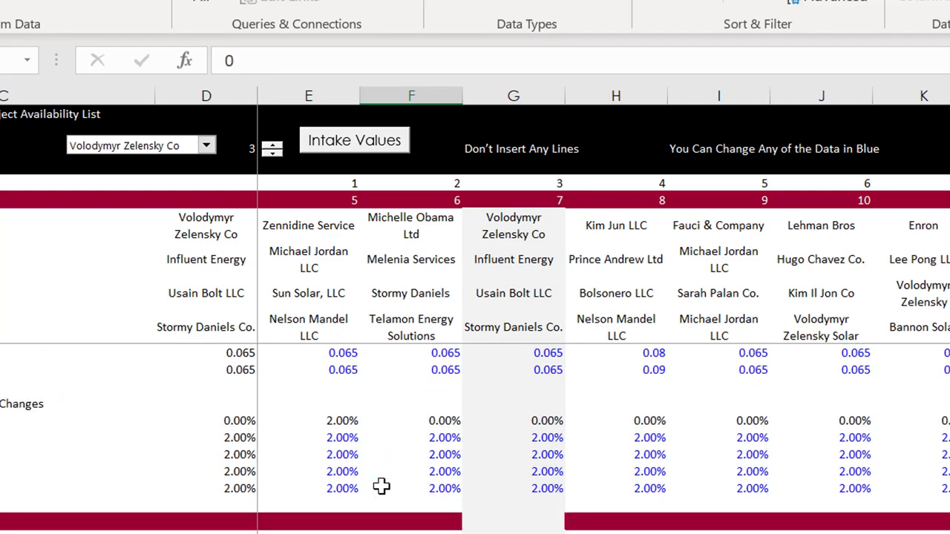
# - Compare the Year of PPA Change entries across the project columns, ending with Kim Jun LLC
pyautogui.press('Up')
pyautogui.press('Up')
pyautogui.press('Up')
pyautogui.press('Up')
pyautogui.press('Up')
pyautogui.press('Up')
pyautogui.press('Up')
pyautogui.press('Up')
pyautogui.press('Up')
pyautogui.press('Up')
pyautogui.press('Up')
pyautogui.press('Up')
pyautogui.press('Up')
pyautogui.press('Up')
pyautogui.press('Up')
pyautogui.press('Up')
pyautogui.press('Up')
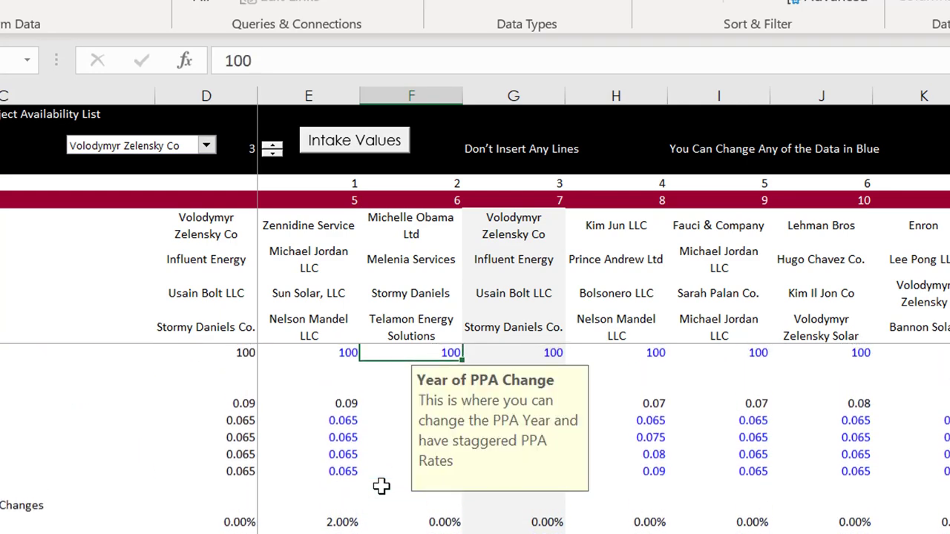
pyautogui.press('Up')
pyautogui.press('Up')
pyautogui.press('Down')
pyautogui.press('Right')
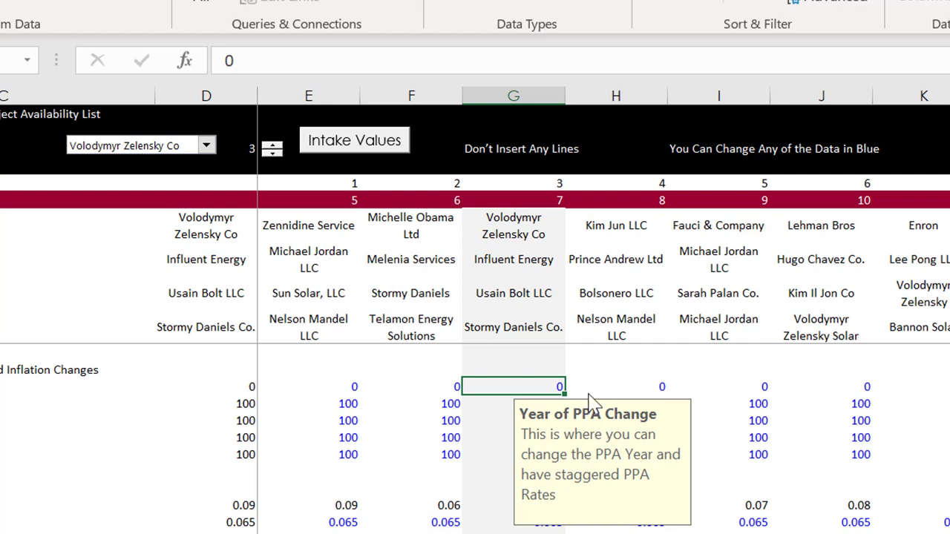
pyautogui.click(385, 443)
pyautogui.press('Left')
pyautogui.press('Right')
pyautogui.press('Right')
pyautogui.press('Right')
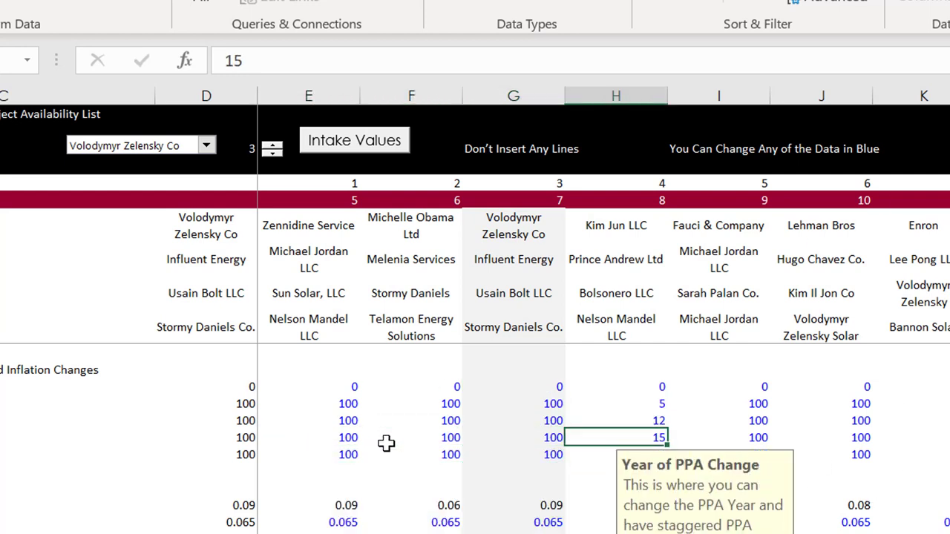
# - Switch the active project in the database to Kim Jun LLC
pyautogui.click(173, 148)
pyautogui.press('Down')
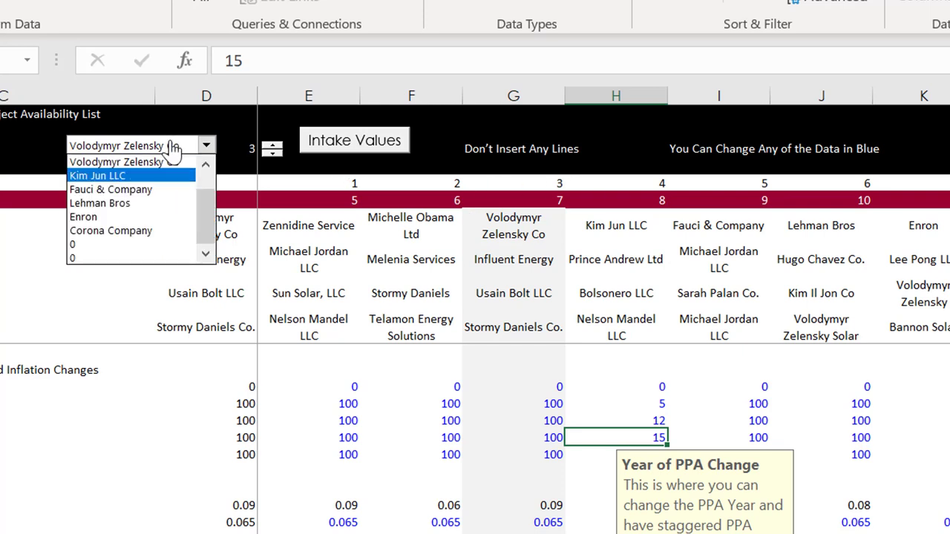
pyautogui.press('Return')
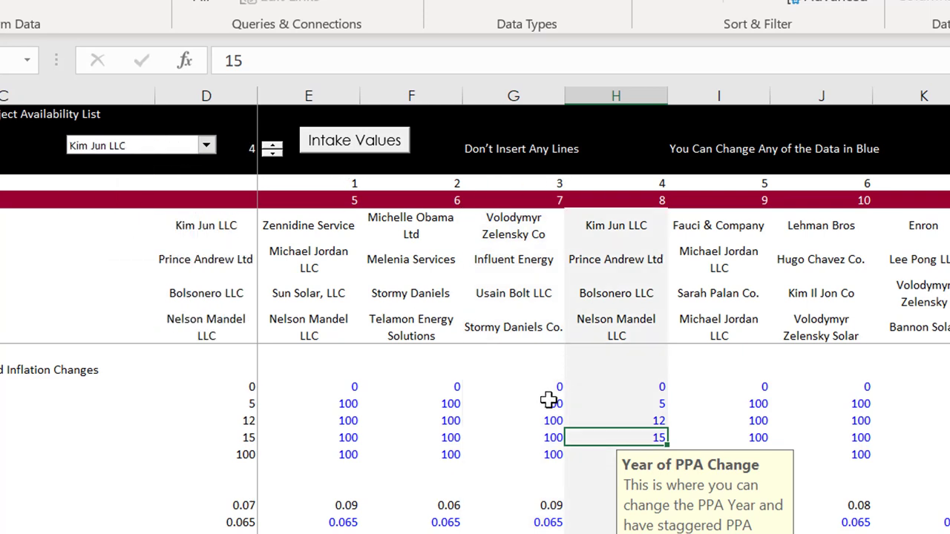
# - Check the staggered PPA Year and PPA Price rows for Kim Jun LLC on the Inputs sheet
pyautogui.click(549, 402)
pyautogui.press('Right')
pyautogui.press('Down')
pyautogui.press('Down')
pyautogui.hotkey('ctrl', 'pagedown')
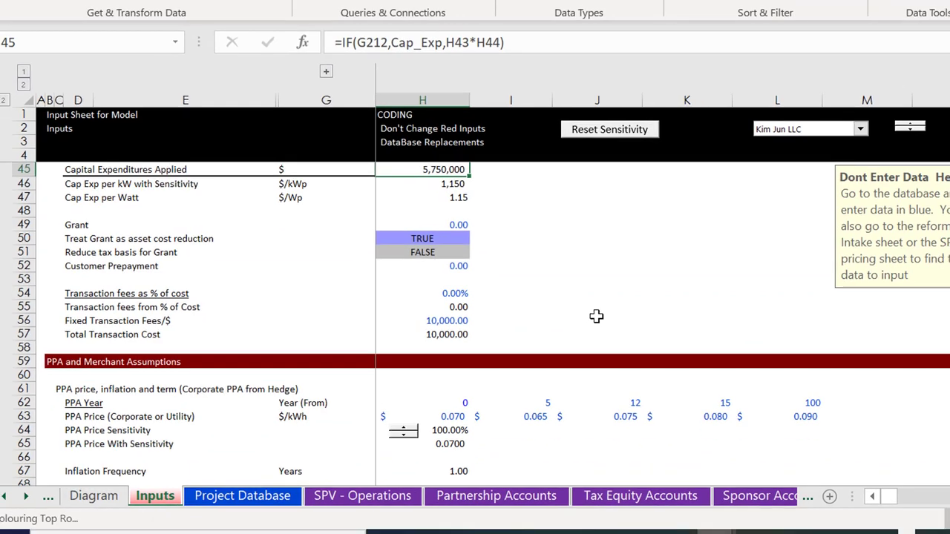
# - Review the PPA Year thresholds in the PPA and Merchant Assumptions section, checking the cell links across the row
pyautogui.press('Up')
pyautogui.press('Down')
pyautogui.press('Down')
pyautogui.press('Down')
pyautogui.press('Down')
pyautogui.press('Down')
pyautogui.press('Down')
pyautogui.press('Down')
pyautogui.press('Down')
pyautogui.press('Down')
pyautogui.press('Down')
pyautogui.press('Down')
pyautogui.press('Down')
pyautogui.press('Down')
pyautogui.press('Down')
pyautogui.press('Down')
pyautogui.press('Down')
pyautogui.press('Down')
pyautogui.press('Down')
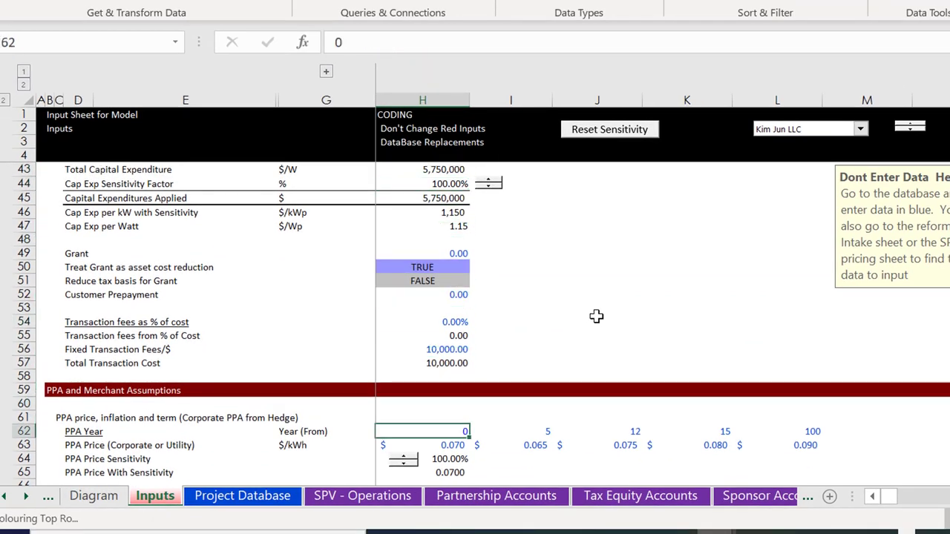
pyautogui.press('Right')
pyautogui.press('Right')
pyautogui.press('Right')
pyautogui.press('Right')
pyautogui.press('Right')
pyautogui.press('Left')
pyautogui.press('Left')
pyautogui.press('Left')
pyautogui.press('Left')
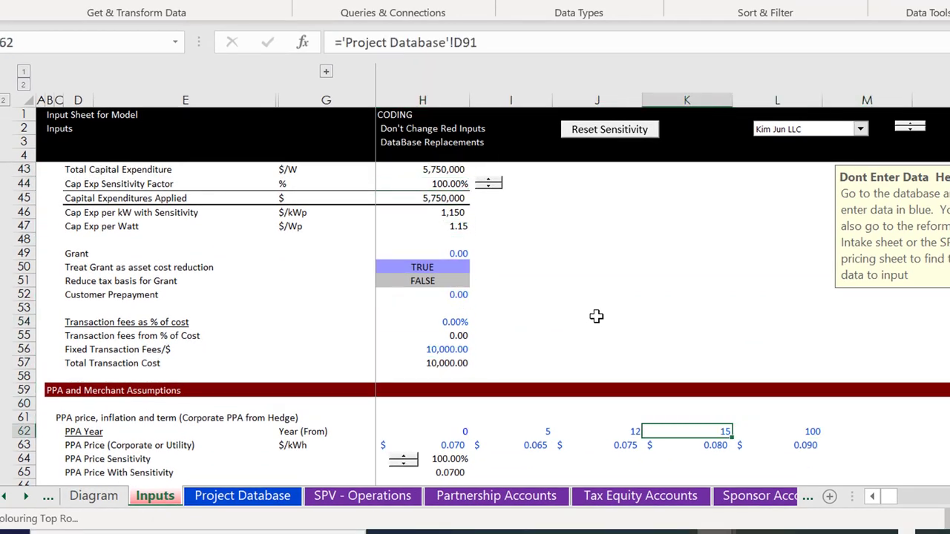
pyautogui.press('Left')
pyautogui.press('Left')
pyautogui.press('Left')
pyautogui.press('Left')
pyautogui.press('Left')
pyautogui.press('Left')
pyautogui.press('Left')
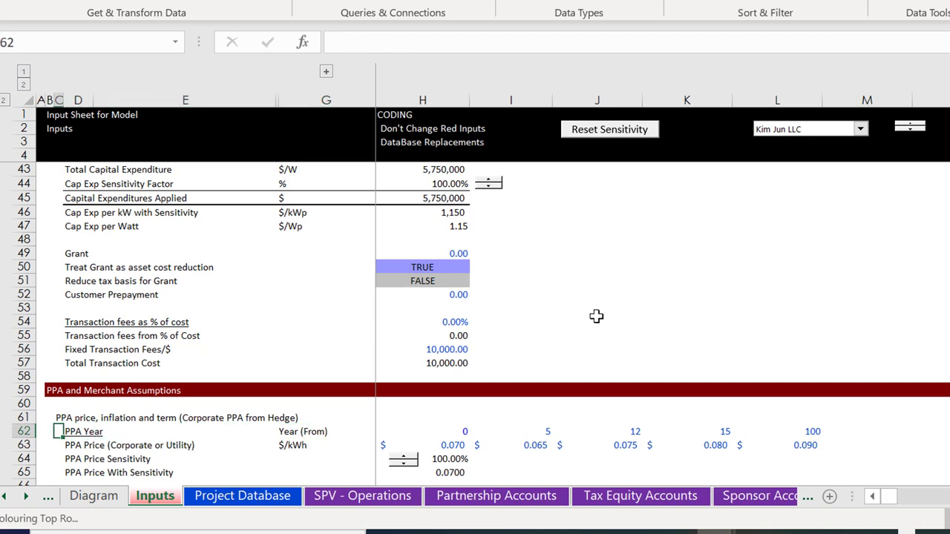
# - Check the last PPA Year entry and the inflation and escalation rows below it, ending at the first PPA Year value
pyautogui.press('Right')
pyautogui.press('Right')
pyautogui.press('Right')
pyautogui.press('Right')
pyautogui.press('Right')
pyautogui.press('Right')
pyautogui.press('Right')
pyautogui.press('Right')
pyautogui.press('Right')
pyautogui.press('Right')
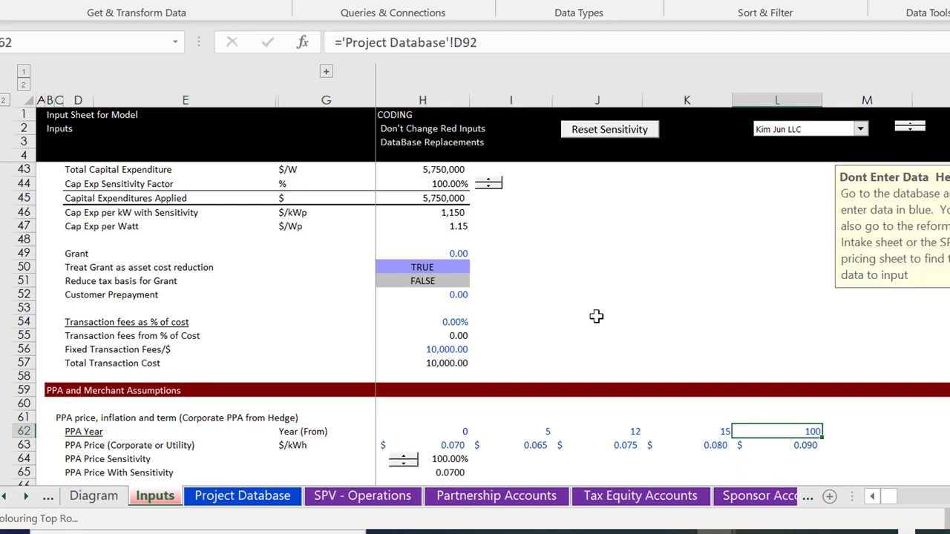
pyautogui.press('Down')
pyautogui.press('Down')
pyautogui.press('Down')
pyautogui.press('Down')
pyautogui.press('Down')
pyautogui.press('Down')
pyautogui.press('Up')
pyautogui.press('Up')
pyautogui.press('Up')
pyautogui.press('Up')
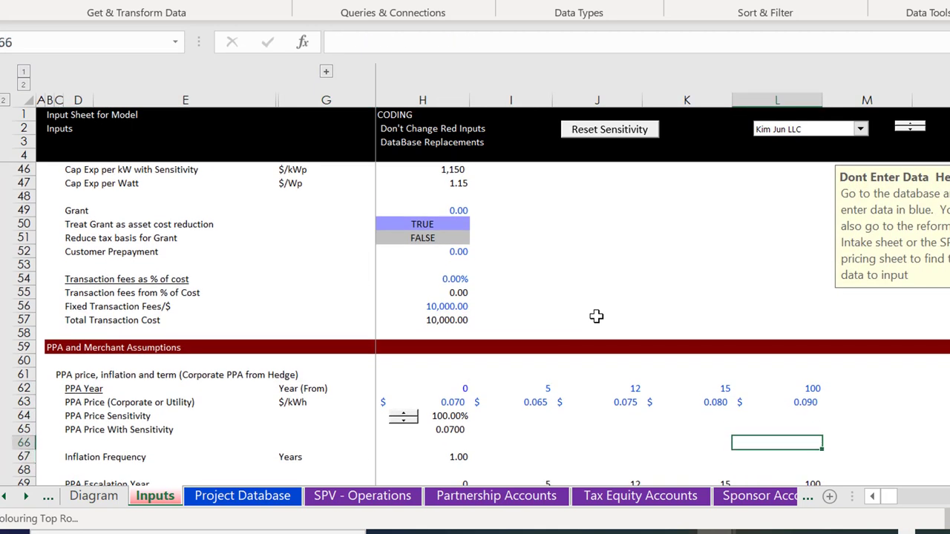
pyautogui.press('Up')
pyautogui.press('Up')
pyautogui.press('Left')
pyautogui.press('Left')
pyautogui.press('Left')
pyautogui.press('Left')
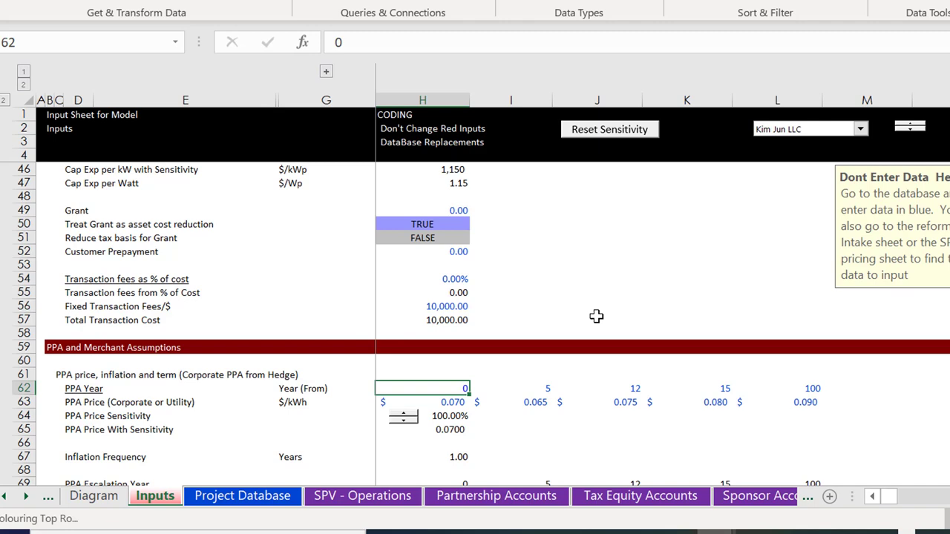
# - On the SPV - Operations sheet, follow the PPA Price without Inflation LOOKUP results from Year 1 through the later project years
pyautogui.hotkey('ctrl', 'pagedown')
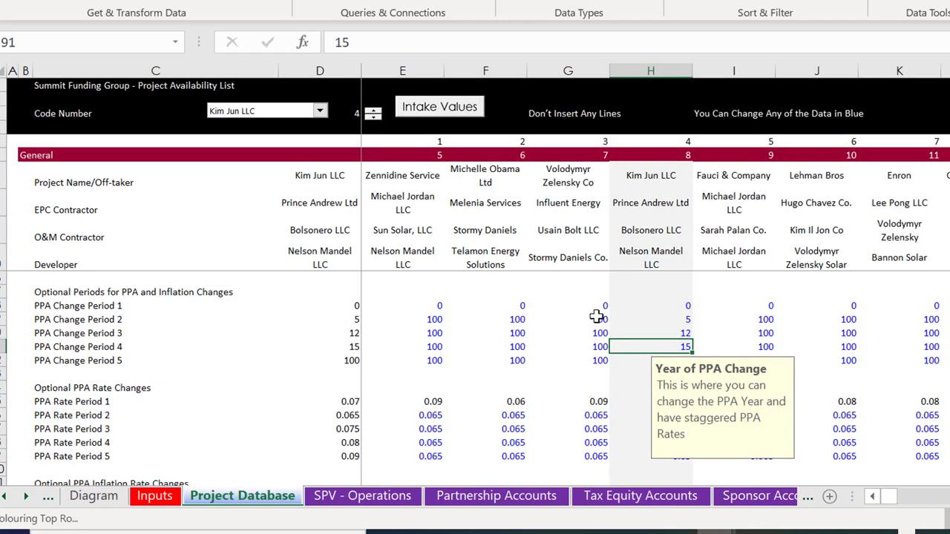
pyautogui.hotkey('ctrl', 'pagedown')
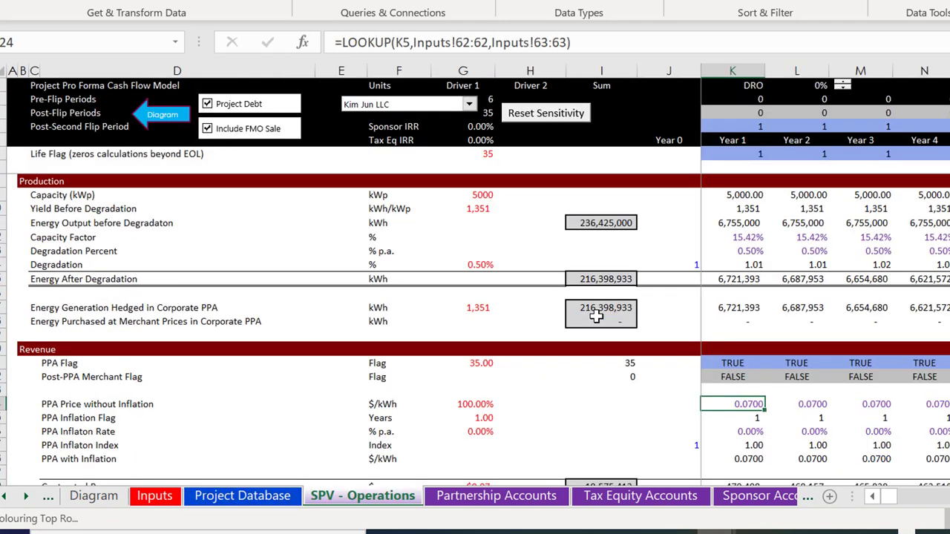
pyautogui.press('Right')
pyautogui.press('Right')
pyautogui.press('Right')
pyautogui.press('Right')
pyautogui.press('Right')
pyautogui.press('Right')
pyautogui.press('Right')
pyautogui.press('Right')
pyautogui.press('Right')
pyautogui.press('Right')
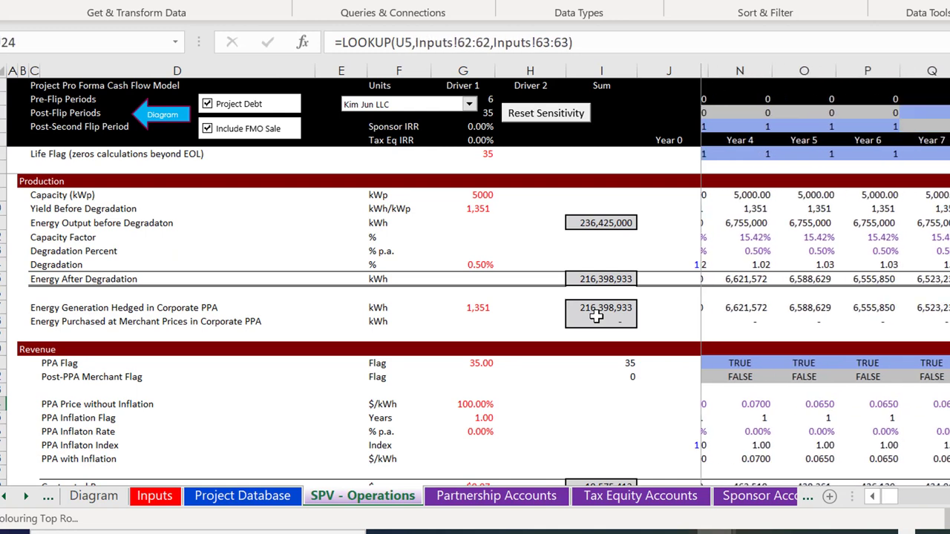
pyautogui.press('Right')
pyautogui.press('Right')
pyautogui.press('Right')
pyautogui.press('Right')
pyautogui.press('Right')
pyautogui.press('Right')
pyautogui.press('Right')
pyautogui.press('Right')
pyautogui.press('Right')
pyautogui.press('Right')
pyautogui.press('Right')
pyautogui.press('Right')
pyautogui.press('Right')
pyautogui.press('Right')
pyautogui.press('Right')
pyautogui.press('Right')
pyautogui.press('Right')
pyautogui.press('Right')
pyautogui.press('Right')
pyautogui.press('Right')
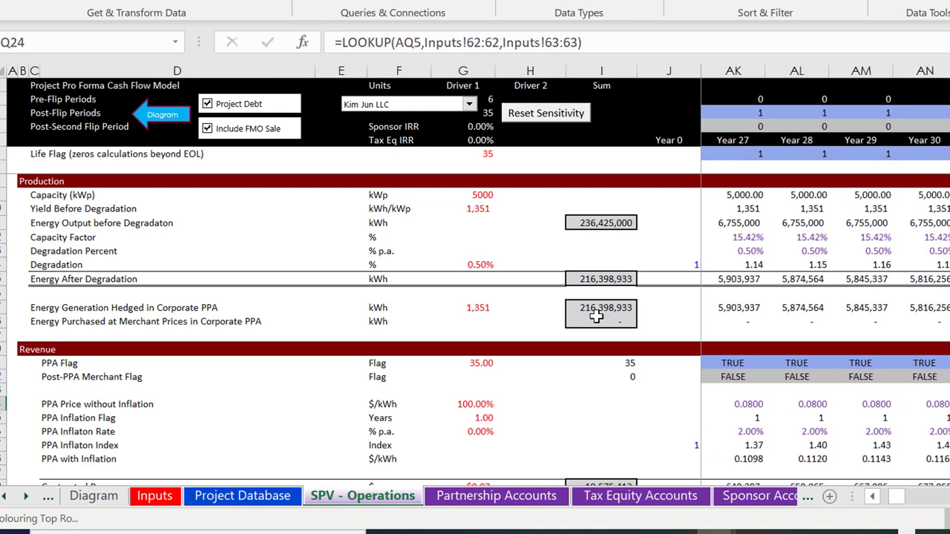
# - Return to the early years of PPA Price without Inflation and inspect its sensitivity driver linked to the Inputs sheet
pyautogui.press('Left')
pyautogui.press('Left')
pyautogui.press('Left')
pyautogui.press('Left')
pyautogui.press('Left')
pyautogui.press('Left')
pyautogui.press('Left')
pyautogui.press('Left')
pyautogui.hotkey('ctrl', 'Left')
pyautogui.press('Left')
pyautogui.press('Left')
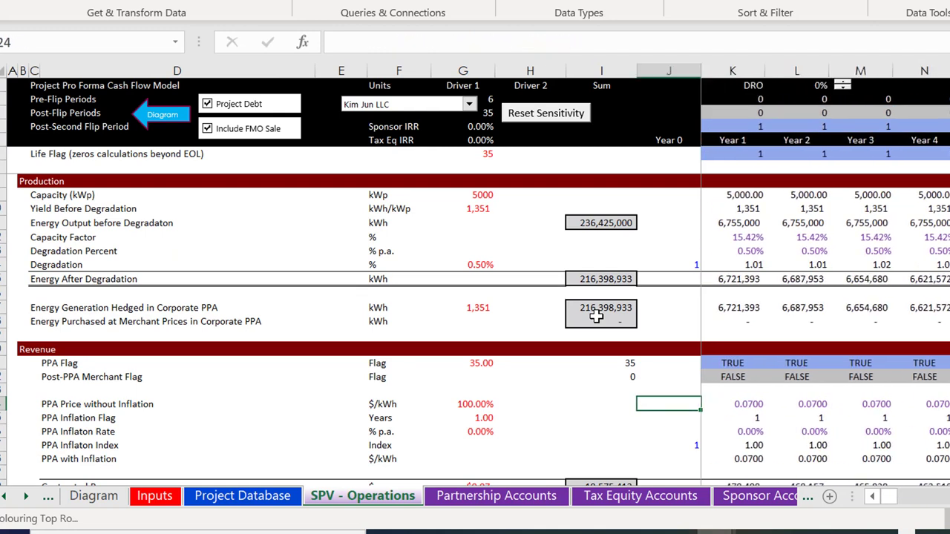
pyautogui.press('Right')
pyautogui.press('Right')
pyautogui.press('Right')
pyautogui.press('Left')
pyautogui.press('Left')
pyautogui.press('Left')
pyautogui.press('Left')
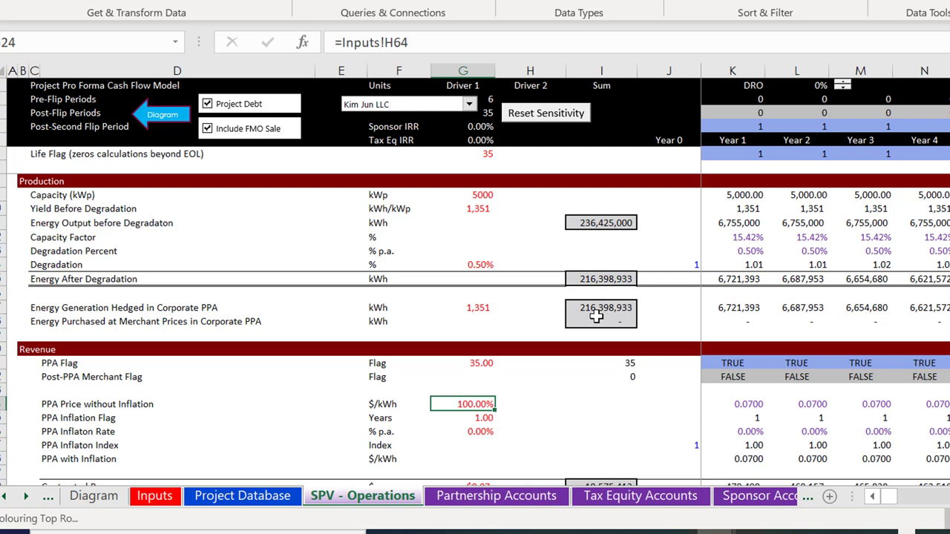
# - Look through the Revenue section's Driver 1 values down to Post PPA Merchant Price, ending at the PPA Inflation Flag driver
pyautogui.press('Down')
pyautogui.press('Down')
pyautogui.press('Down')
pyautogui.press('Down')
pyautogui.press('Down')
pyautogui.press('Down')
pyautogui.press('Down')
pyautogui.press('Down')
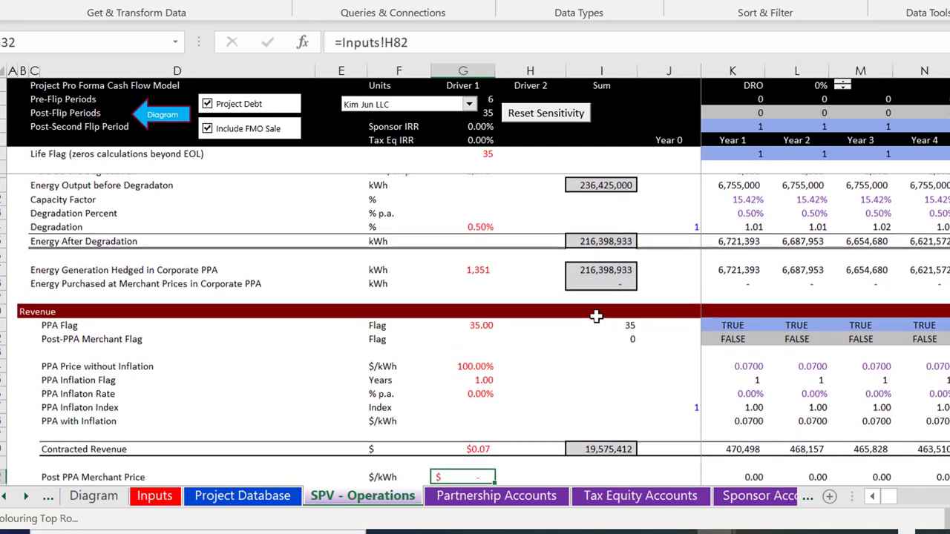
pyautogui.press('Up')
pyautogui.press('Up')
pyautogui.press('Up')
pyautogui.press('Up')
pyautogui.press('Up')
pyautogui.press('Up')
pyautogui.press('Up')
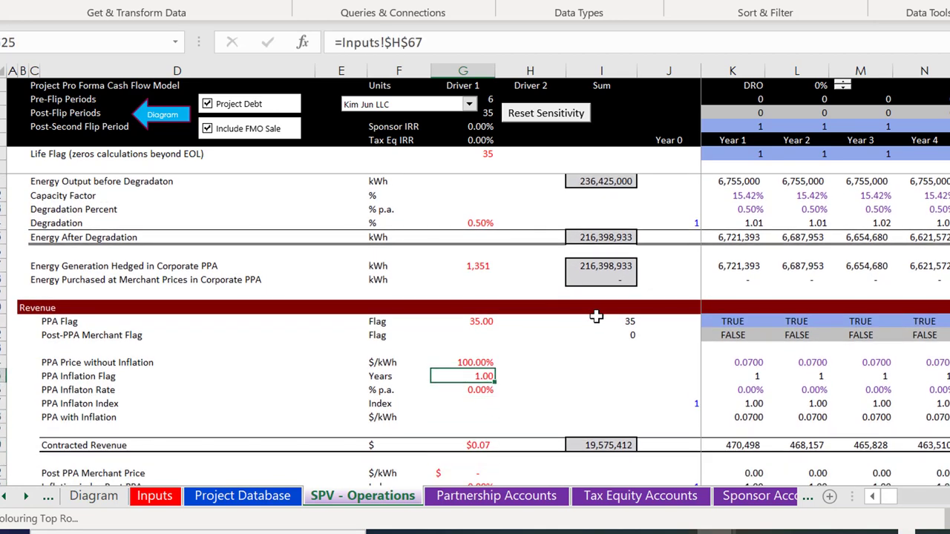
# - Examine the PPA Inflation Flag's MOD formula in Year 1 and follow it across the project years
pyautogui.press('Right')
pyautogui.press('Right')
pyautogui.press('Right')
pyautogui.press('Right')
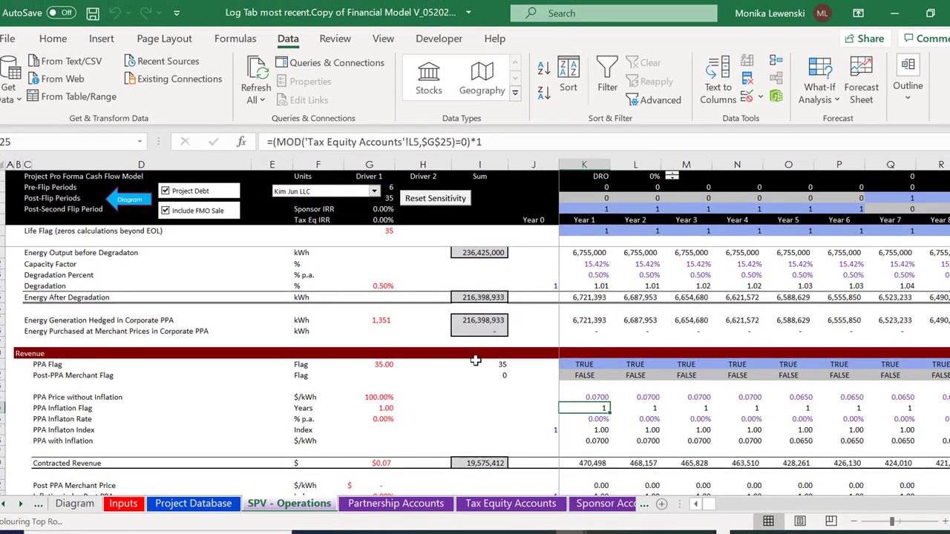
pyautogui.press('Left')
pyautogui.press('Right')
pyautogui.press('Right')
pyautogui.press('Right')
pyautogui.press('Right')
pyautogui.press('Right')
pyautogui.press('Right')
pyautogui.press('Right')
pyautogui.press('Right')
pyautogui.press('Right')
pyautogui.press('Right')
pyautogui.press('Right')
pyautogui.press('Right')
pyautogui.press('Right')
pyautogui.press('Right')
pyautogui.press('Right')
pyautogui.press('Right')
pyautogui.press('Right')
pyautogui.press('Right')
pyautogui.press('Right')
pyautogui.press('Right')
pyautogui.press('Right')
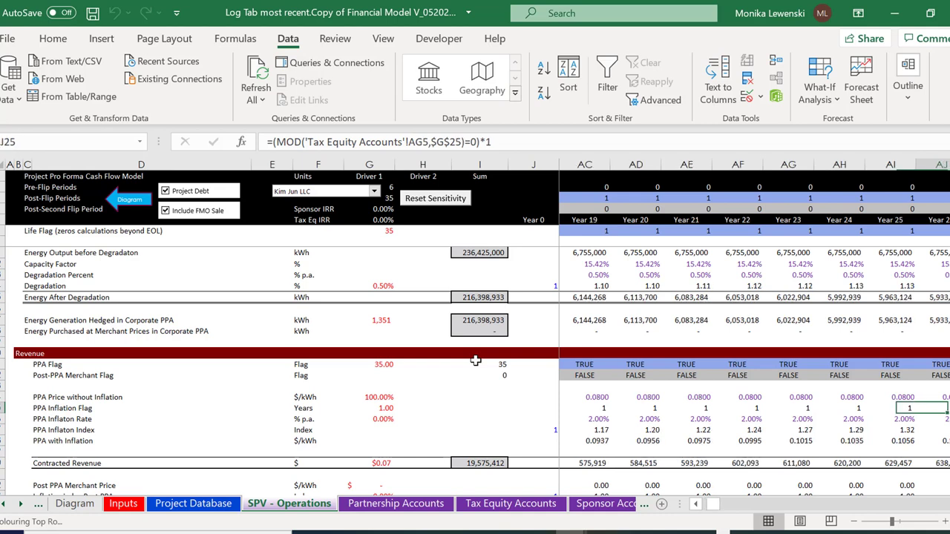
# - Follow the PPA Inflation Flag row back from Year 25 to the early project years and the start of the row
pyautogui.press('Left')
pyautogui.press('Left')
pyautogui.press('Left')
pyautogui.press('Left')
pyautogui.press('Left')
pyautogui.press('Left')
pyautogui.press('Left')
pyautogui.press('Left')
pyautogui.press('Left')
pyautogui.press('Left')
pyautogui.press('Left')
pyautogui.press('Left')
pyautogui.press('Left')
pyautogui.press('Left')
pyautogui.press('Left')
pyautogui.press('Left')
pyautogui.press('Left')
pyautogui.press('Left')
pyautogui.press('Left')
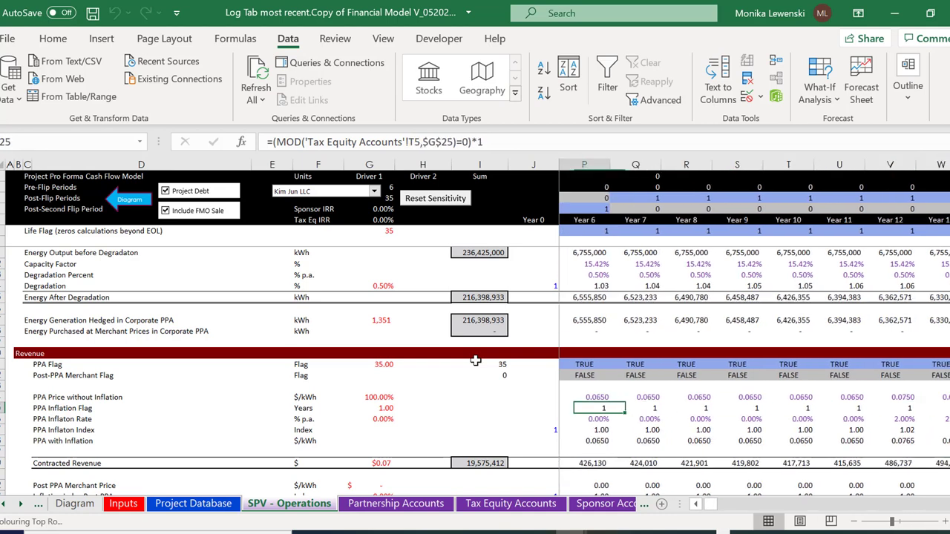
pyautogui.press('Home')
# - On the Project Database sheet, locate the Frequency of Escalation (Years) input of the Kim Jun LLC project in the Operational section
pyautogui.hotkey('ctrl', 'pageup')
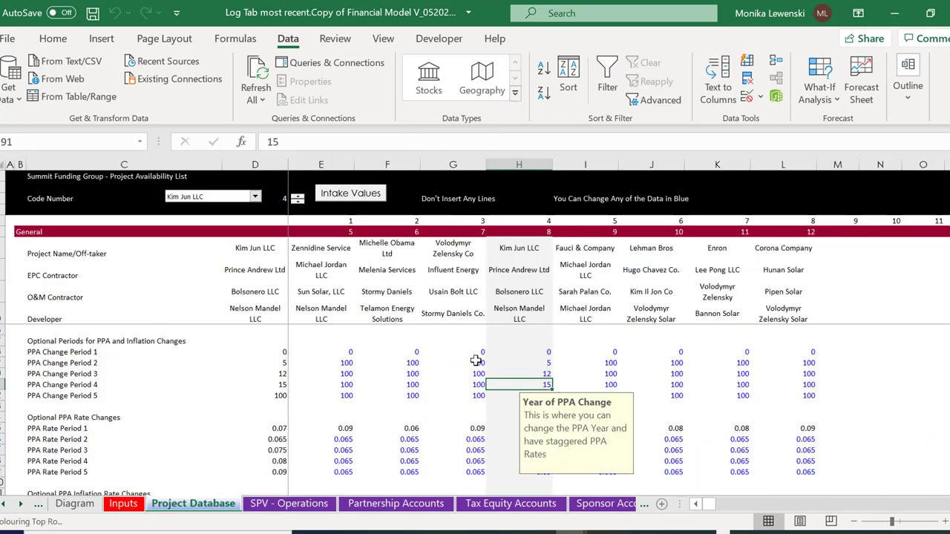
pyautogui.press('pageup')
pyautogui.press('pageup')
pyautogui.press('pageup')
pyautogui.press('pageup')
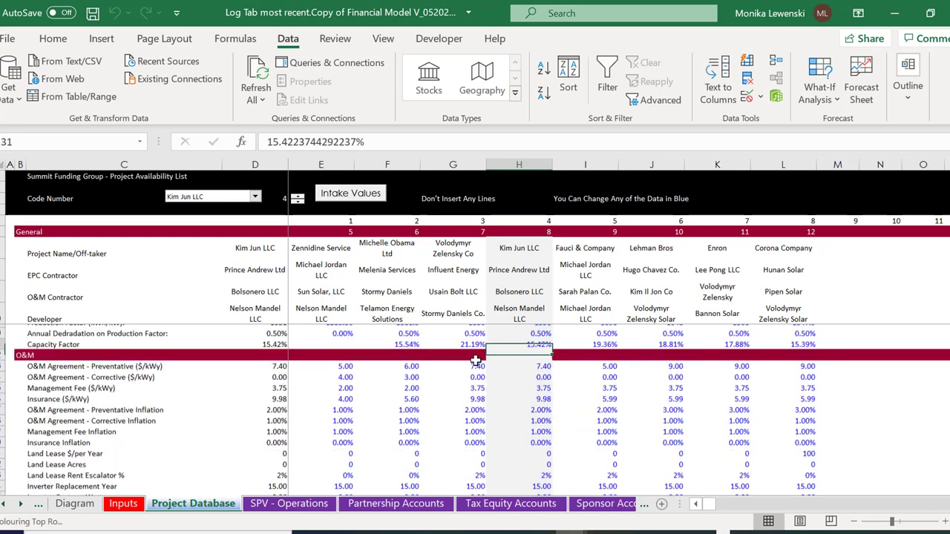
pyautogui.press('Up')
pyautogui.press('Up')
pyautogui.press('Up')
pyautogui.press('Up')
pyautogui.press('Up')
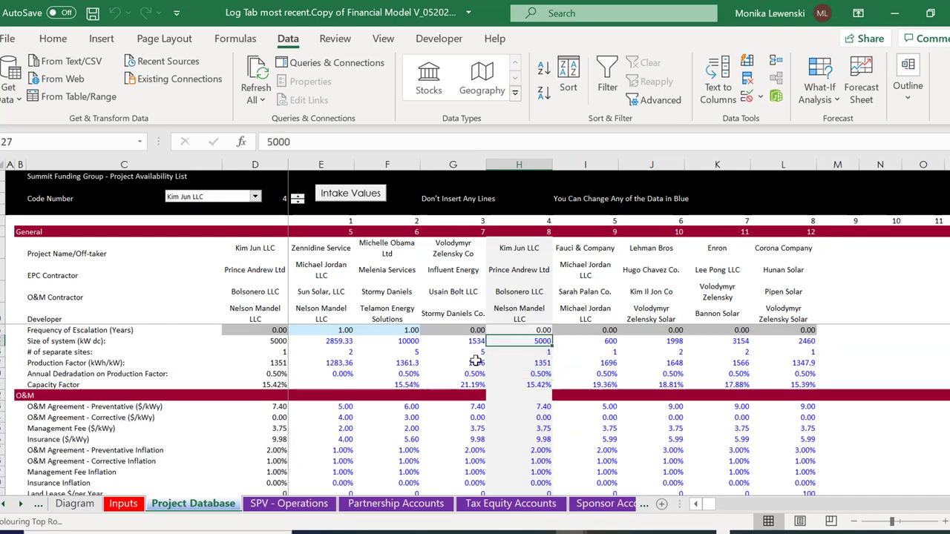
pyautogui.press('Down')
pyautogui.press('Up')
pyautogui.press('Up')
pyautogui.press('Up')
pyautogui.press('Up')
pyautogui.press('Up')
pyautogui.press('Up')
pyautogui.press('Up')
pyautogui.press('Up')
pyautogui.press('Up')
pyautogui.press('Up')
pyautogui.press('Up')
pyautogui.press('Up')
pyautogui.press('Up')
pyautogui.press('Up')
pyautogui.press('Up')
pyautogui.press('Down')
pyautogui.press('Down')
pyautogui.press('Down')
pyautogui.press('Down')
pyautogui.press('Down')
pyautogui.press('Down')
pyautogui.press('Down')
pyautogui.press('Down')
pyautogui.press('Down')
pyautogui.press('Down')
pyautogui.press('Down')
pyautogui.press('Down')
pyautogui.press('Down')
pyautogui.press('Down')
pyautogui.press('Down')
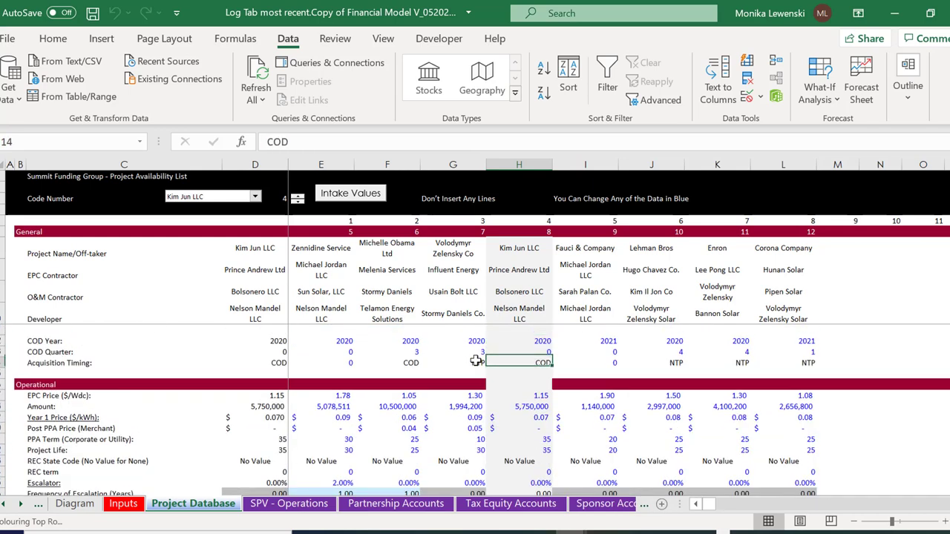
pyautogui.press('Down')
pyautogui.press('Down')
pyautogui.press('Down')
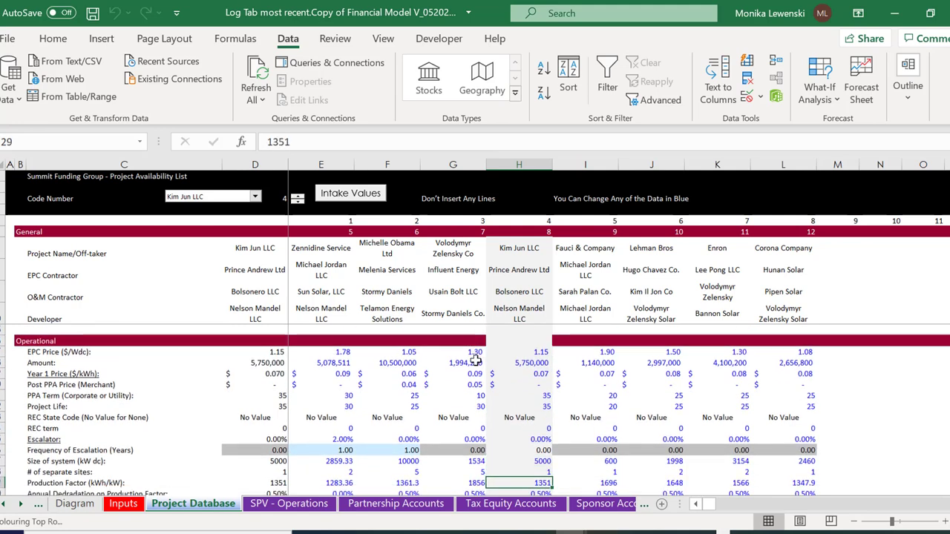
pyautogui.press('Up')
pyautogui.press('Up')
pyautogui.press('Up')
pyautogui.press('Up')
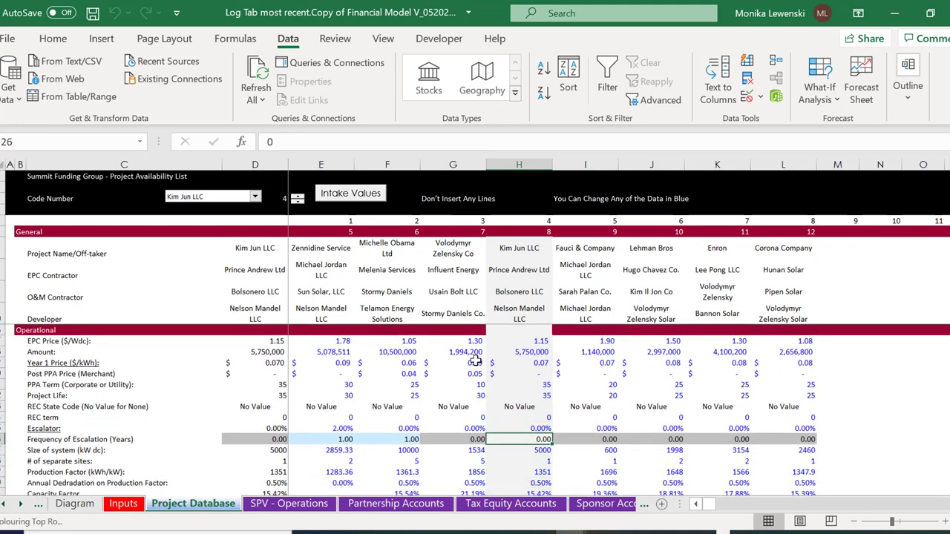
# - Compare the Frequency of Escalation (Years) inputs and their shading across all projects, including the INDEX formula for the selected project
pyautogui.press('Left')
pyautogui.press('Left')
pyautogui.press('Left')
pyautogui.press('Left')
pyautogui.press('Right')
pyautogui.press('Right')
pyautogui.press('Right')
pyautogui.press('Right')
pyautogui.press('Right')
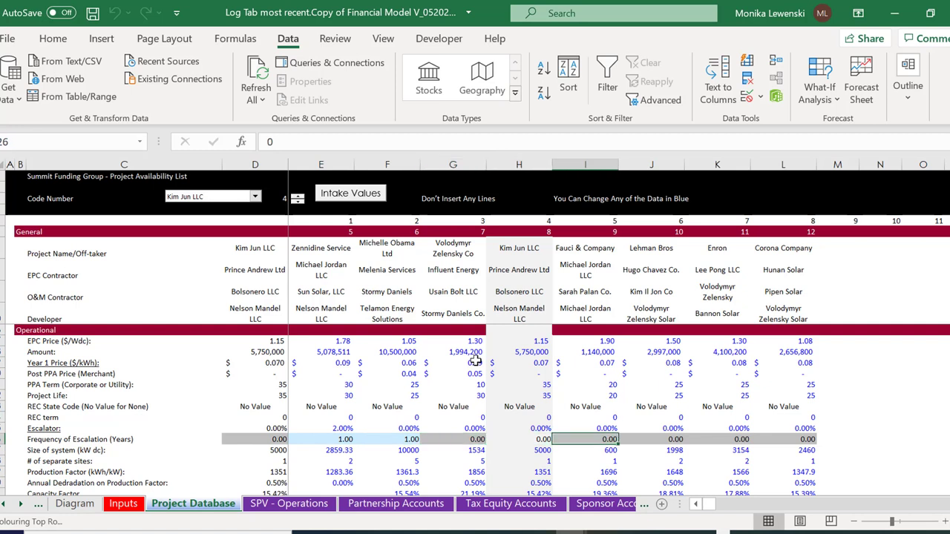
pyautogui.press('Left')
pyautogui.press('Left')
pyautogui.press('Left')
pyautogui.press('Right')
pyautogui.press('Right')
pyautogui.press('Left')
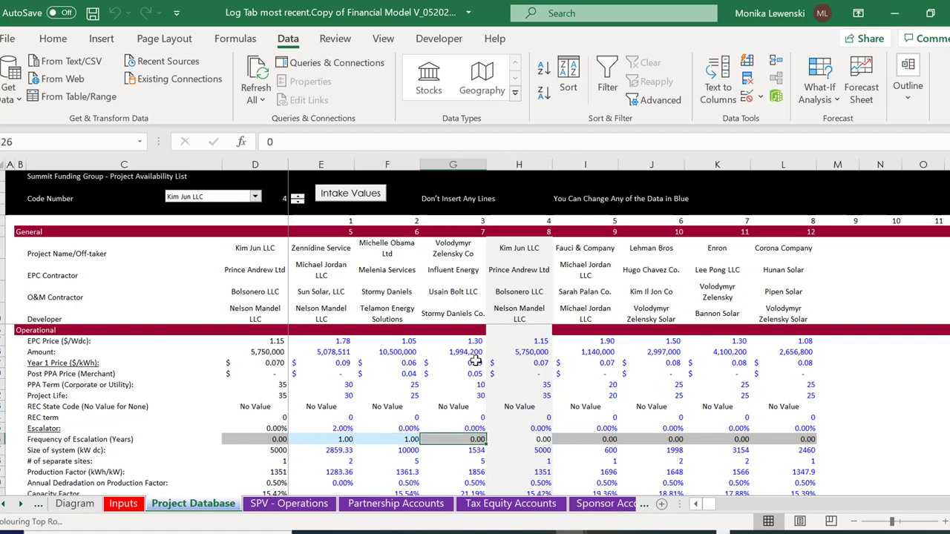
pyautogui.press('Right')
pyautogui.press('Left')
pyautogui.press('Left')
pyautogui.press('Left')
pyautogui.press('Left')
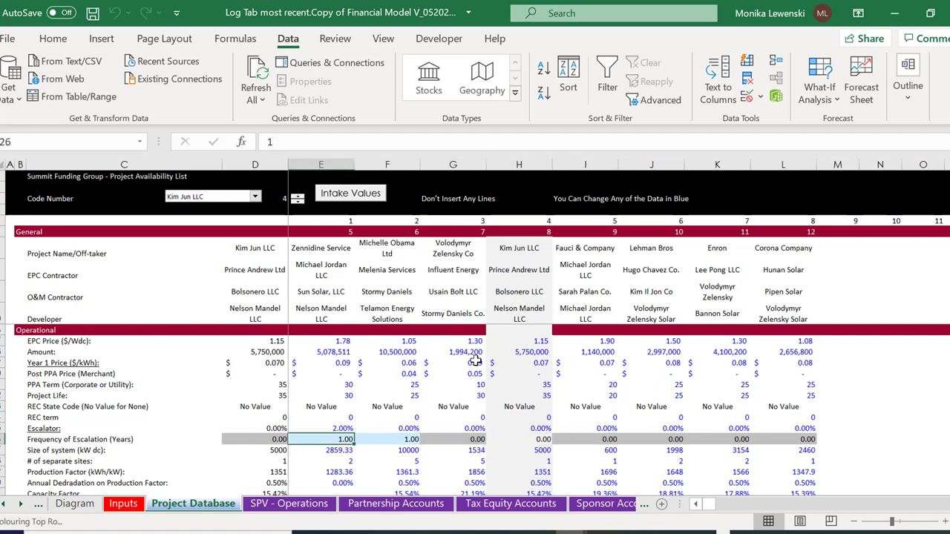
pyautogui.press('Right')
pyautogui.press('Right')
pyautogui.press('Right')
pyautogui.press('Left')
pyautogui.press('Left')
pyautogui.press('Left')
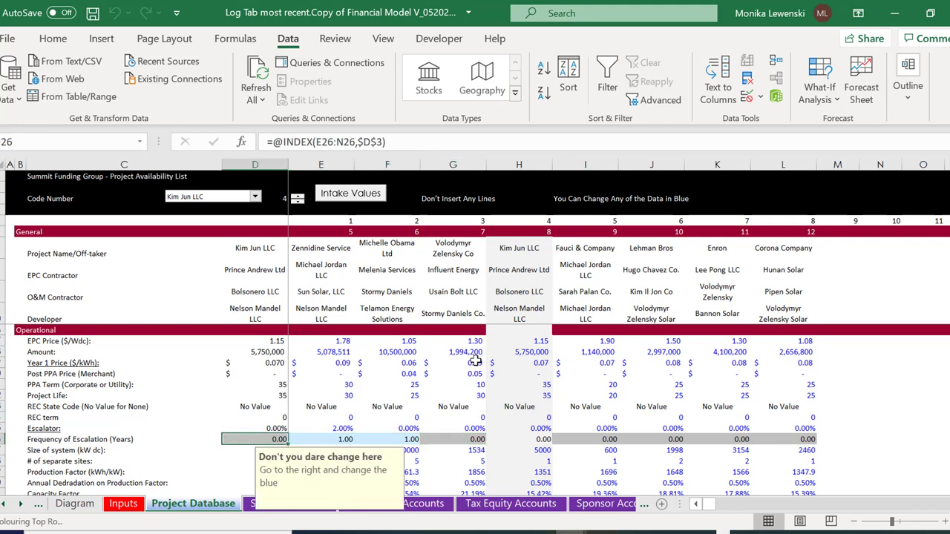
pyautogui.press('Right')
pyautogui.press('Right')
pyautogui.press('Right')
pyautogui.press('Right')
pyautogui.press('Right')
pyautogui.press('Right')
pyautogui.press('Right')
pyautogui.press('Right')
pyautogui.press('Right')
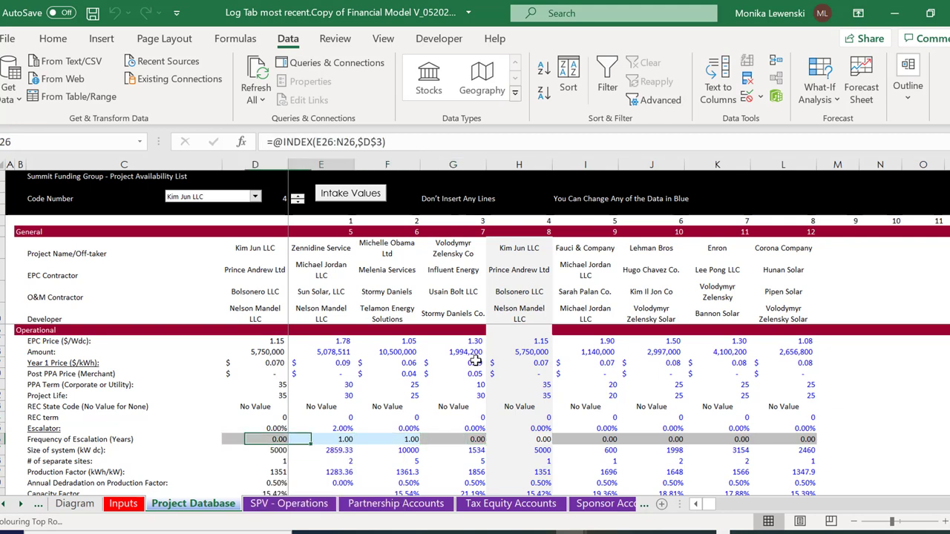
pyautogui.press('Left')
# - Review the cell shading down the Project Database, from the O&M inputs to the Optional PPA Rate Changes and back to Tax
pyautogui.press('pagedown')
pyautogui.press('pagedown')
pyautogui.press('pagedown')
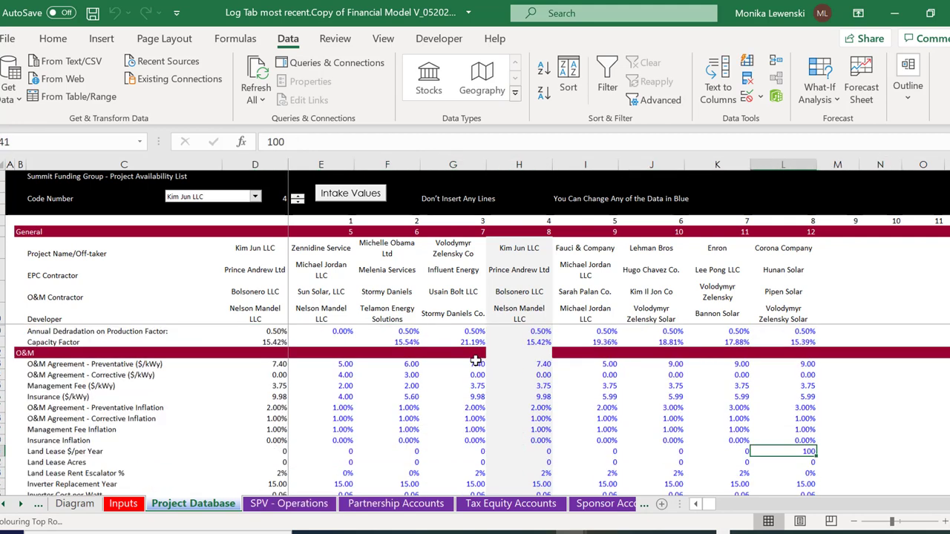
pyautogui.press('pagedown')
pyautogui.press('pagedown')
pyautogui.press('pagedown')
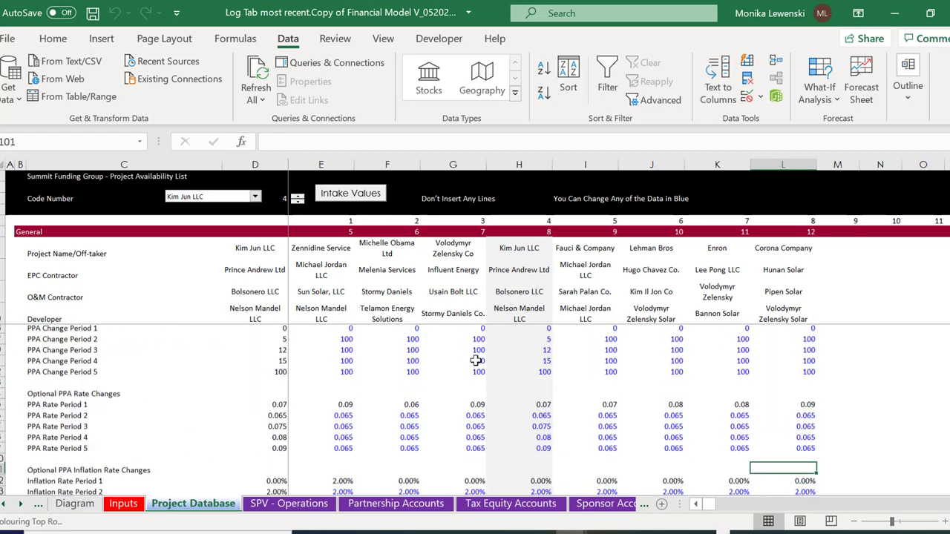
pyautogui.press('pageup')
pyautogui.press('pageup')
pyautogui.press('pageup')
pyautogui.press('pageup')
pyautogui.press('pageup')
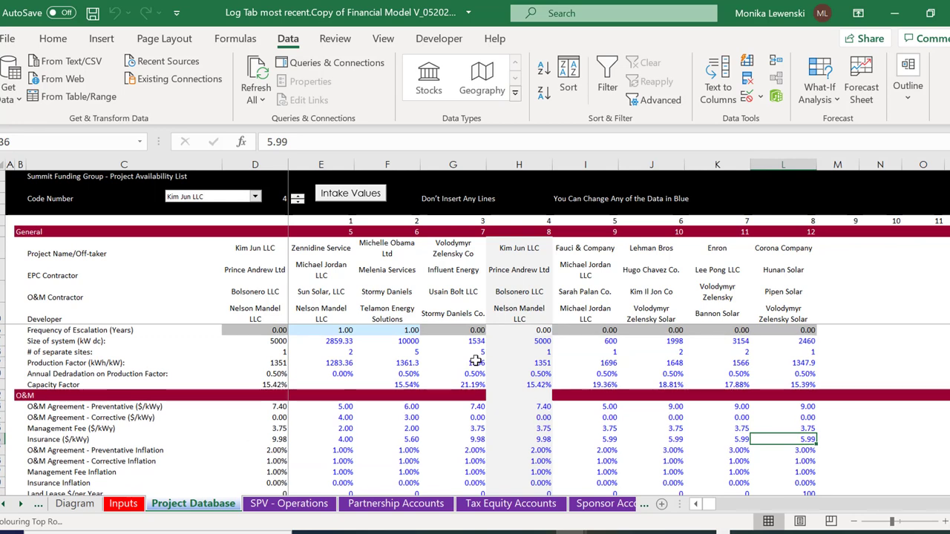
pyautogui.press('pagedown')
pyautogui.press('pagedown')
pyautogui.press('pageup')
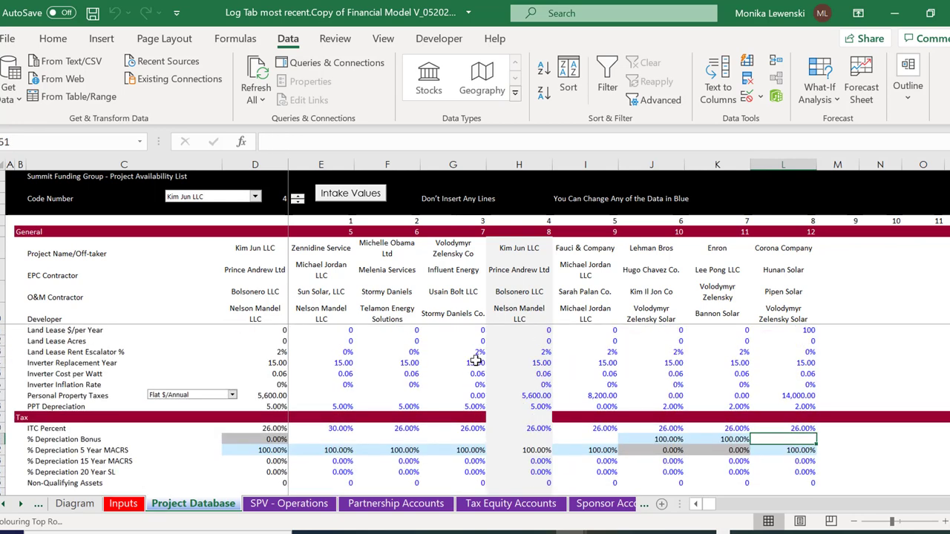
# - Recolour the Project Database sheet with Include Flags Conditional Formatting turned off, and check the Frequency of Escalation row's formatting
pyautogui.hotkey('ctrl', 'alt', 'c')
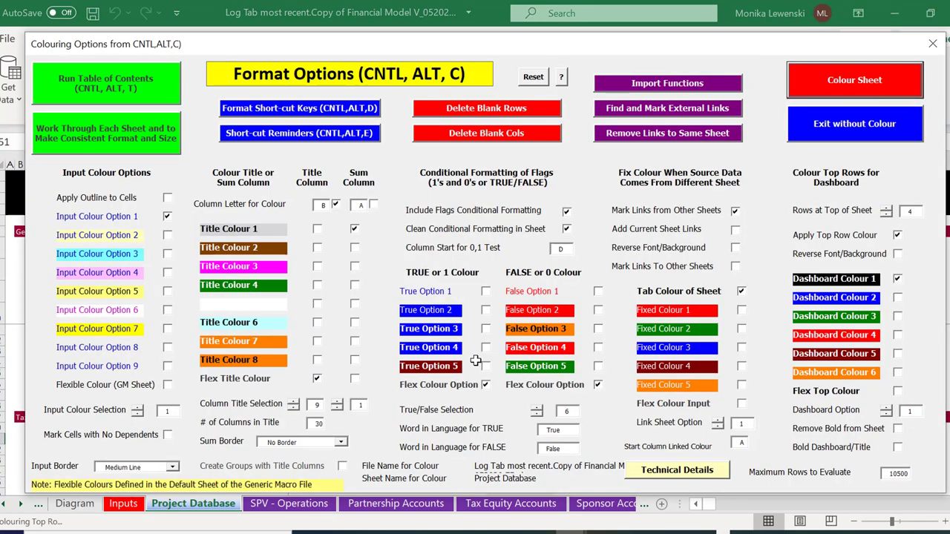
pyautogui.click(567, 213)
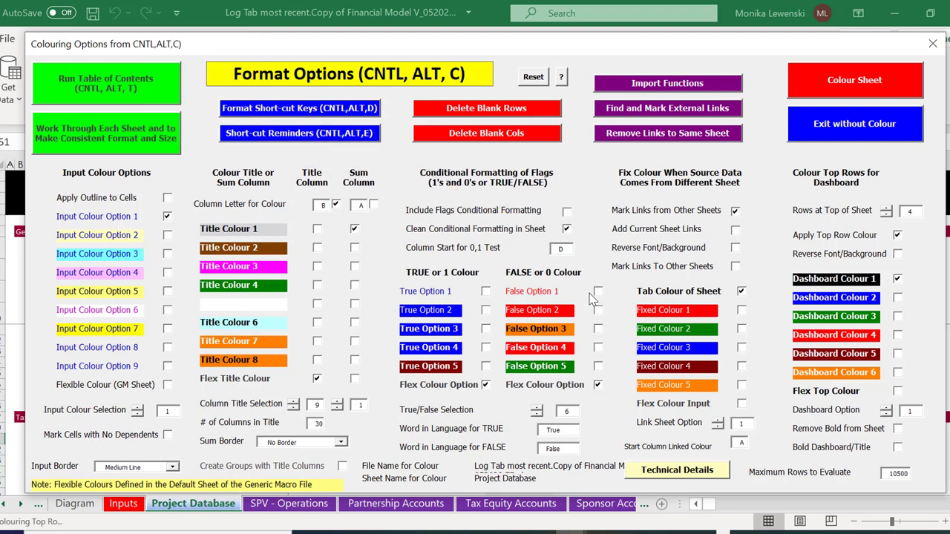
pyautogui.click(821, 87)
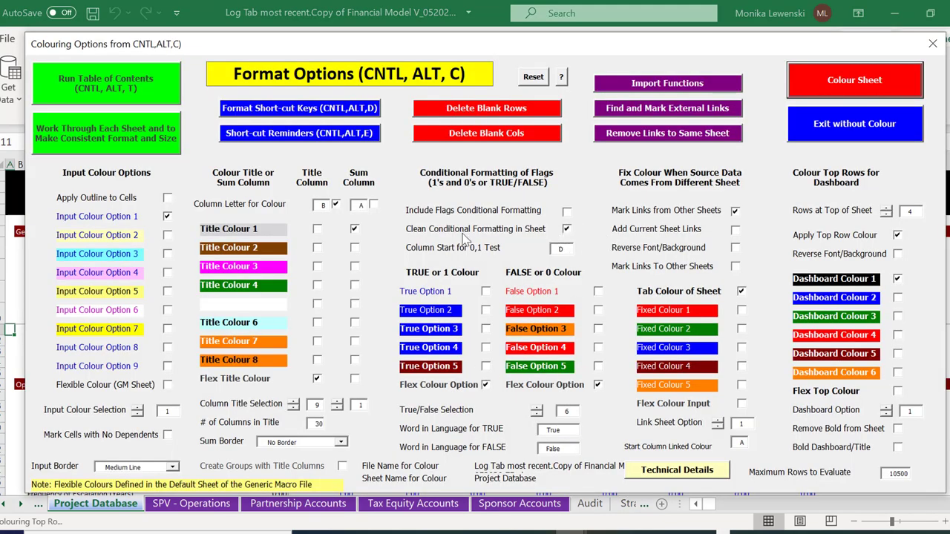
pyautogui.click(932, 44)
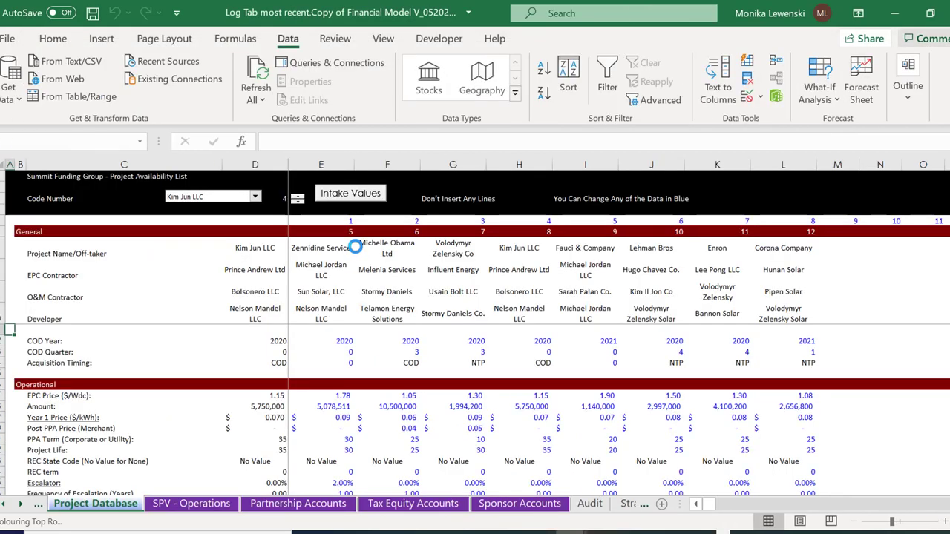
pyautogui.click(314, 338)
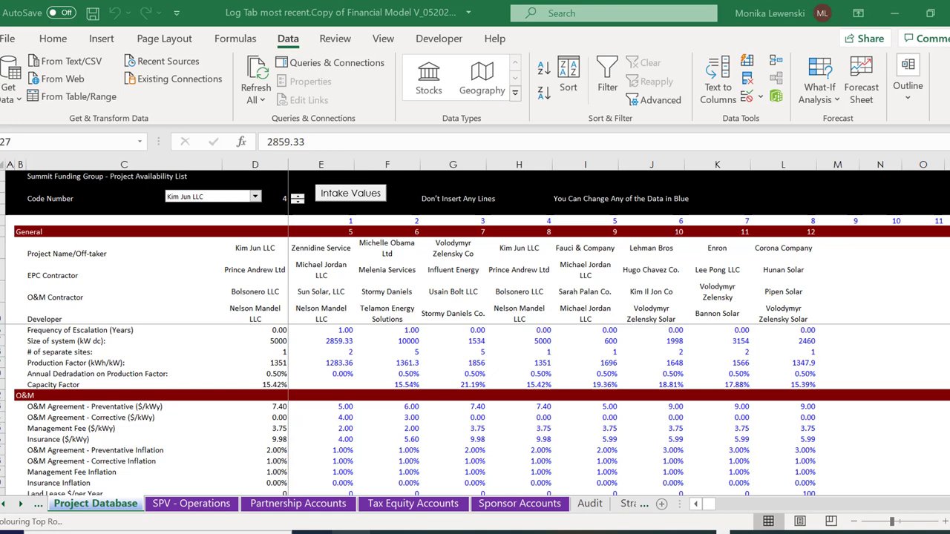
pyautogui.click(391, 490)
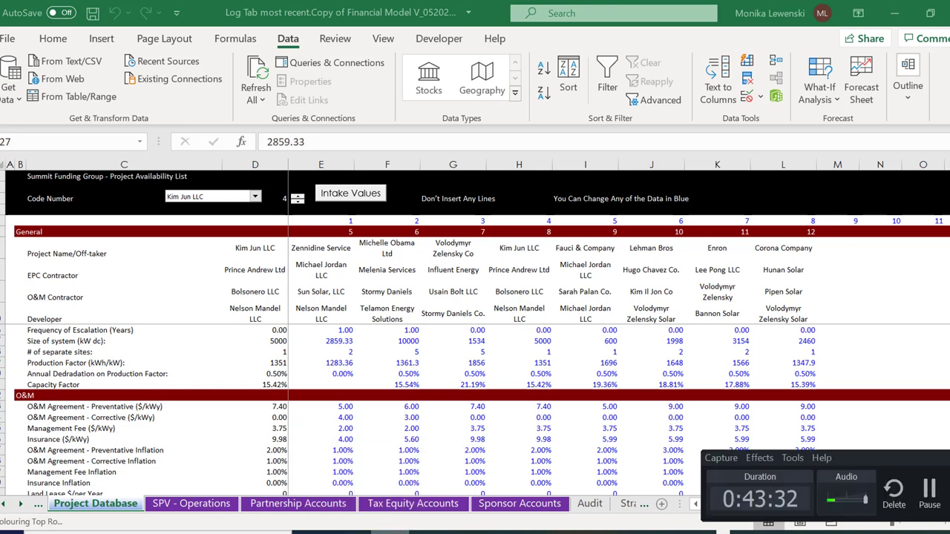
pyautogui.click(930, 496)
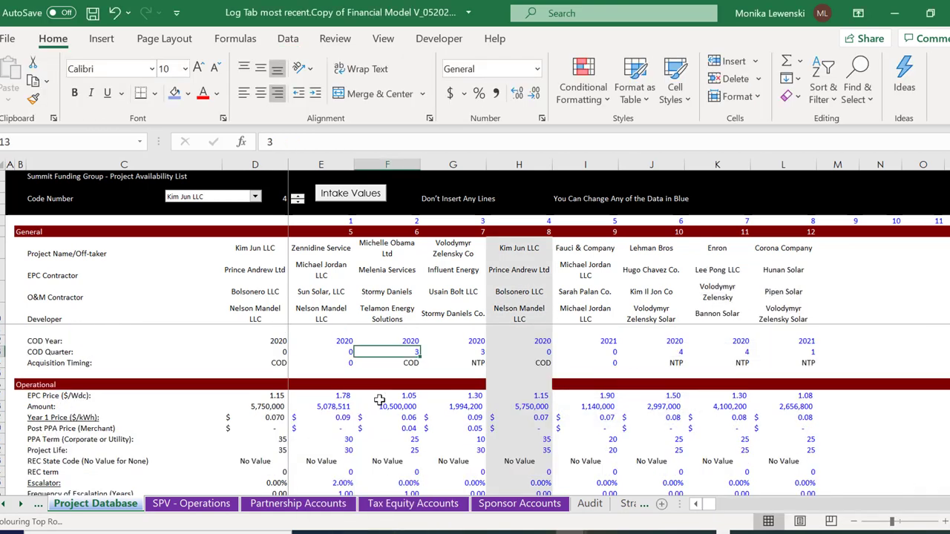
# - Check the Kim Jun LLC column in the Project Database and return to SPV - Operations to look down the Revenue section
pyautogui.click(360, 341)
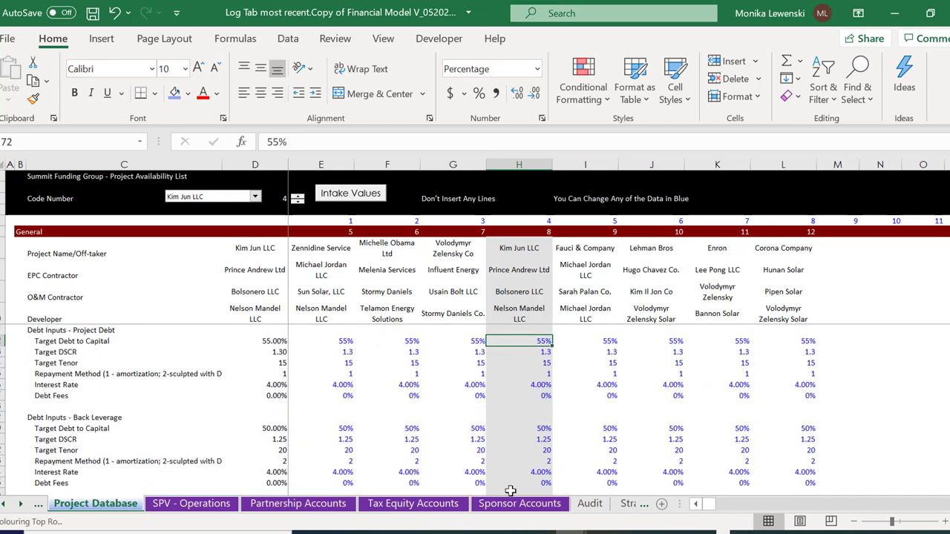
pyautogui.click(194, 506)
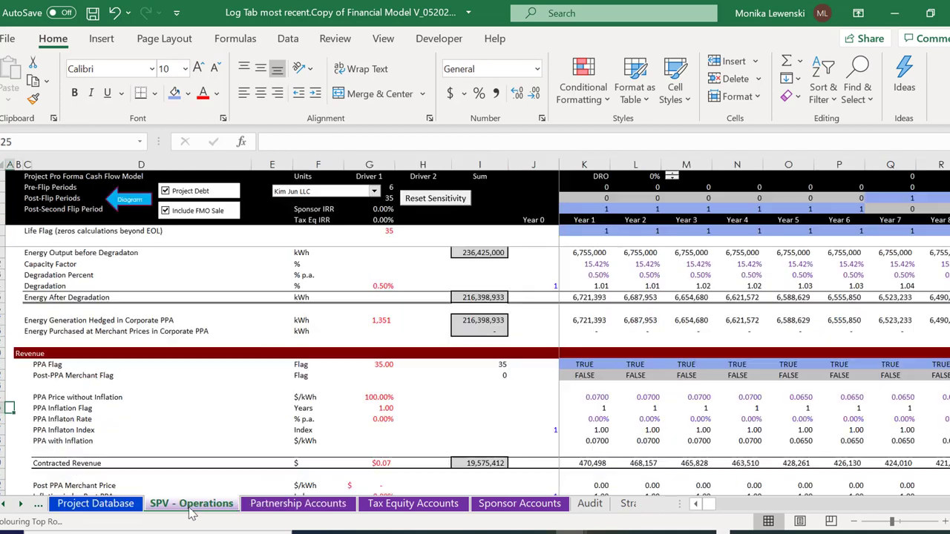
pyautogui.press('Up')
pyautogui.press('Up')
pyautogui.press('Up')
pyautogui.press('Up')
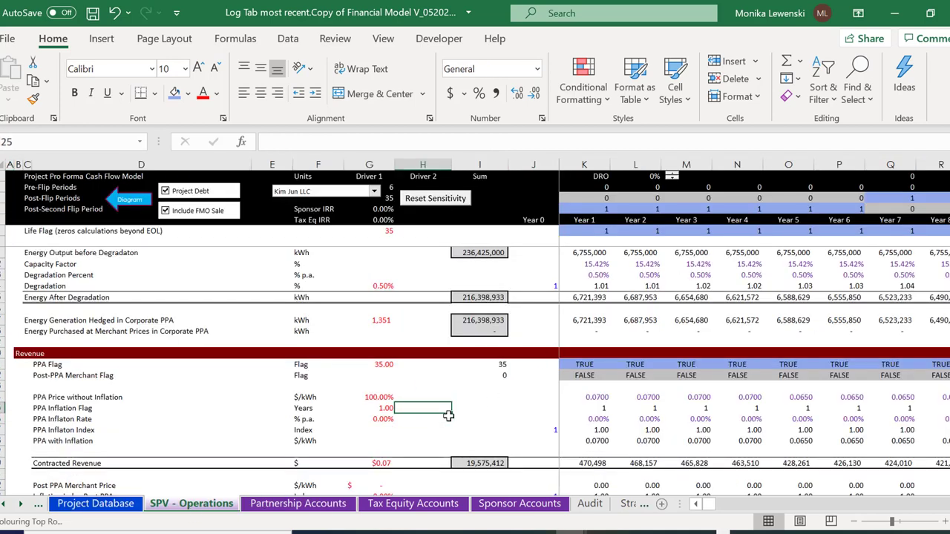
pyautogui.scroll(1, 449, 417)
pyautogui.press('Right')
pyautogui.press('Down')
pyautogui.press('Down')
pyautogui.press('Down')
pyautogui.press('Down')
pyautogui.press('Down')
pyautogui.press('Down')
pyautogui.press('Down')
pyautogui.press('Down')
pyautogui.press('Down')
pyautogui.press('Down')
pyautogui.press('Down')
pyautogui.press('Down')
pyautogui.press('Down')
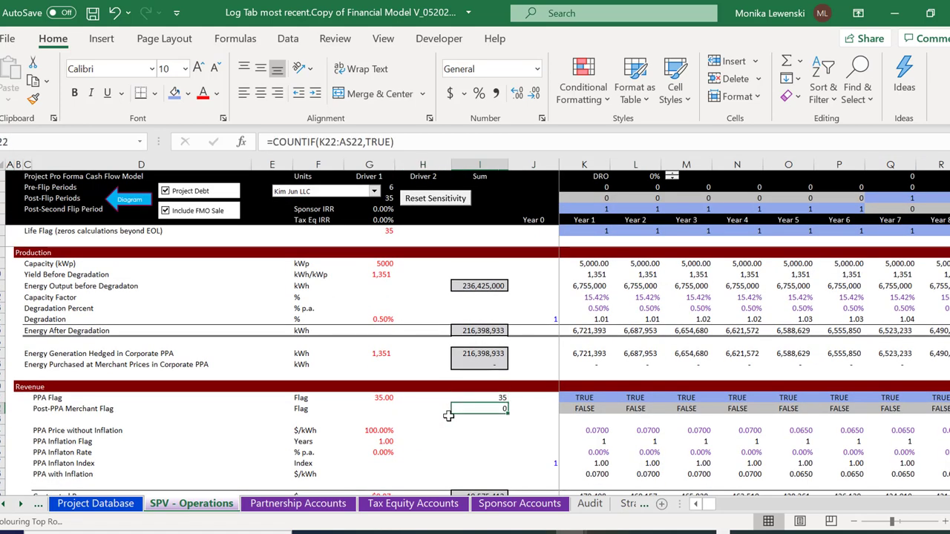
pyautogui.scroll(-1, 448, 416)
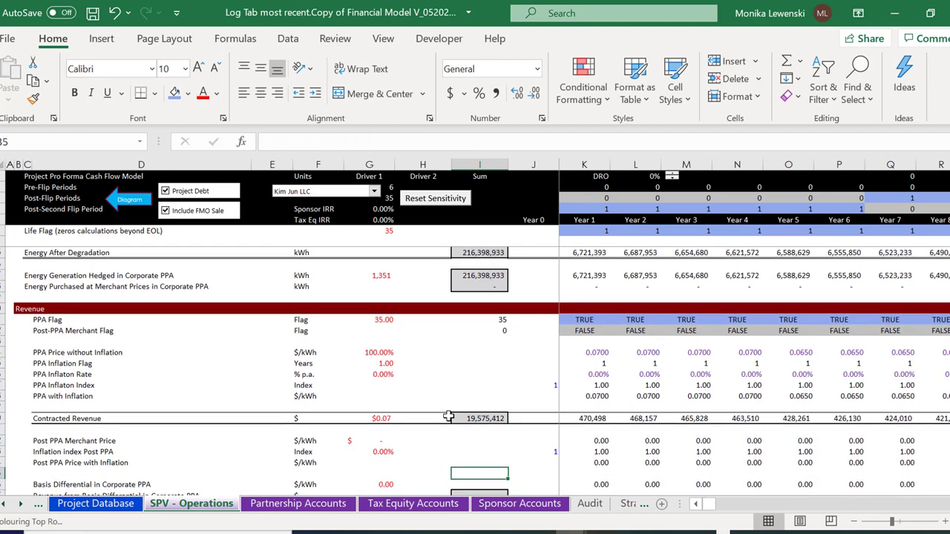
# - Go back up the Revenue section's Sum column from below Post PPA Price with Inflation to the PPA Inflation Index row
pyautogui.press('Up')
pyautogui.press('Up')
pyautogui.press('Up')
pyautogui.press('Up')
pyautogui.press('Up')
pyautogui.press('Up')
pyautogui.press('Up')
pyautogui.press('Up')
pyautogui.press('Up')
pyautogui.press('Up')
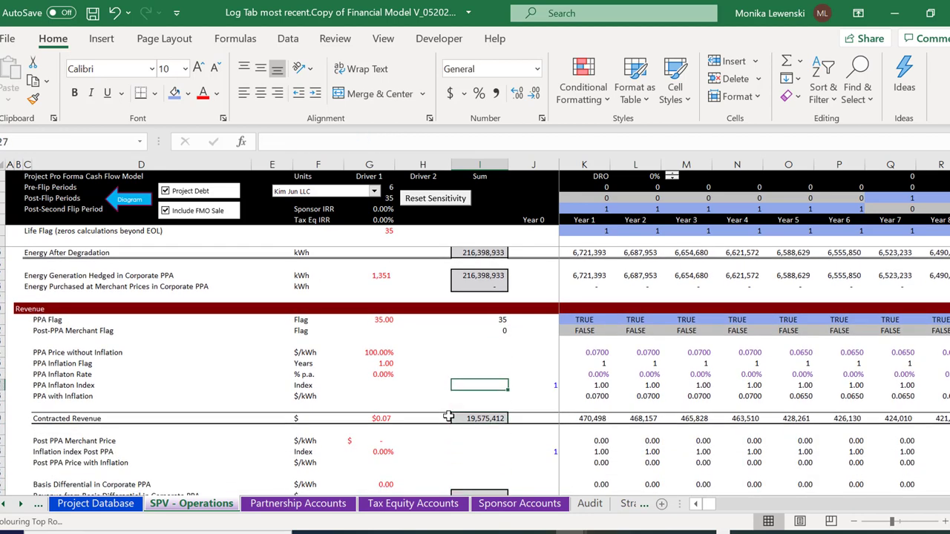
# - Check the Year 1 PPA Inflation Index formula and look down the Year 1 column to the Post PPA Merchant Price
pyautogui.press('Right')
pyautogui.press('Right')
pyautogui.press('Down')
pyautogui.press('Down')
pyautogui.press('Down')
pyautogui.press('Down')
pyautogui.press('Down')
pyautogui.press('Down')
pyautogui.press('Down')
pyautogui.press('Down')
pyautogui.press('Down')
pyautogui.press('Down')
pyautogui.press('Down')
pyautogui.press('Down')
pyautogui.press('Down')
pyautogui.press('Down')
pyautogui.press('Down')
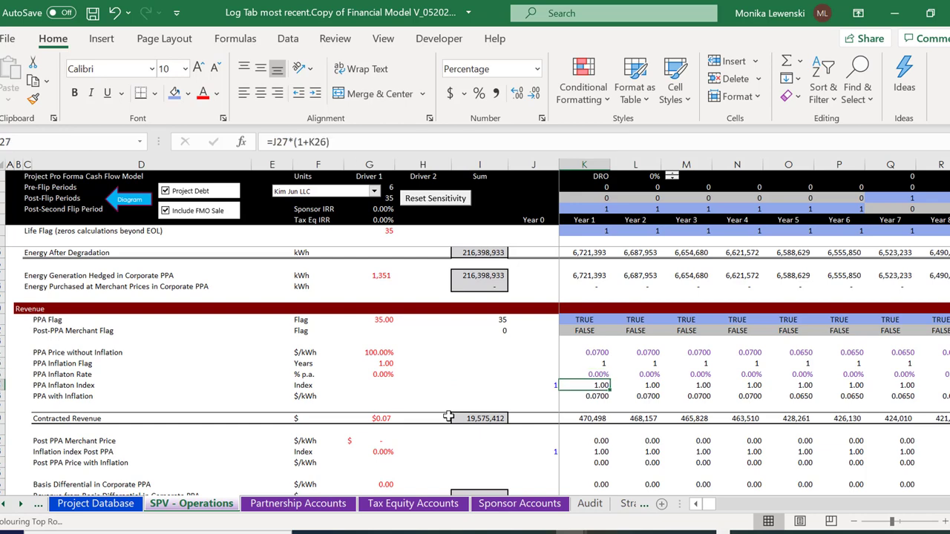
pyautogui.press('Up')
pyautogui.press('Up')
pyautogui.press('Up')
pyautogui.press('Up')
pyautogui.press('Up')
pyautogui.press('Up')
pyautogui.press('Up')
pyautogui.press('Up')
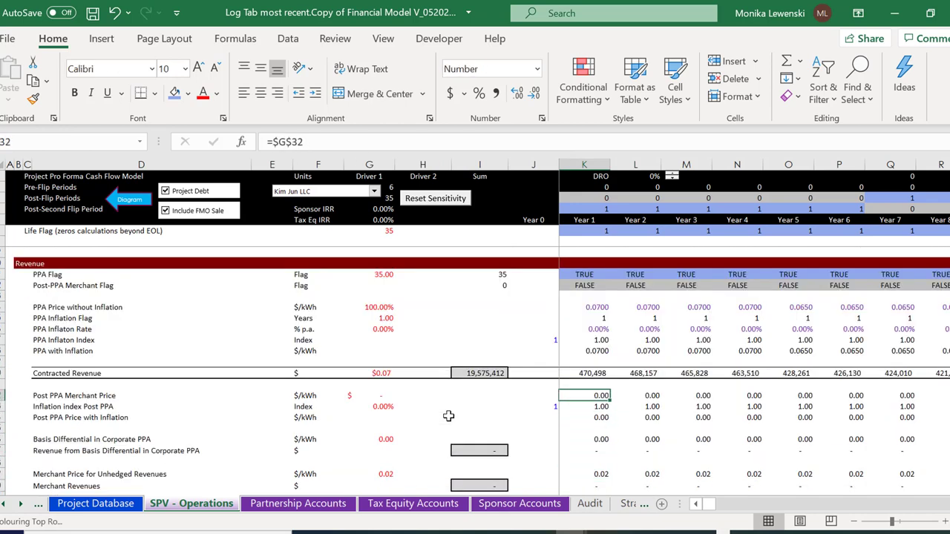
# - Examine the Post PPA Merchant Price row from Year 1 out to Year 15 and back to Year 4
pyautogui.press('Right')
pyautogui.press('Right')
pyautogui.press('Right')
pyautogui.press('Right')
pyautogui.press('Right')
pyautogui.press('Right')
pyautogui.press('Right')
pyautogui.press('Right')
pyautogui.press('Right')
pyautogui.press('Right')
pyautogui.press('Right')
pyautogui.press('Right')
pyautogui.press('Right')
pyautogui.press('Right')
pyautogui.press('Right')
pyautogui.press('Right')
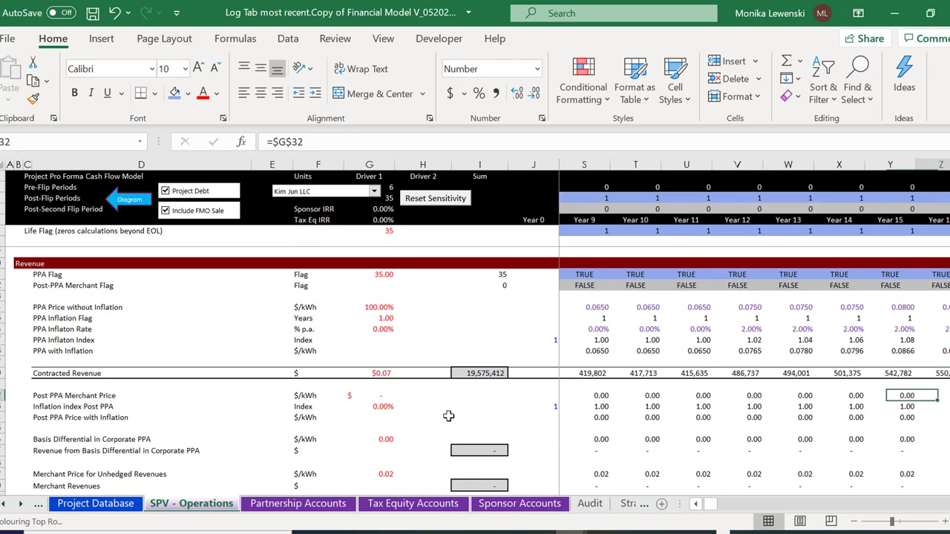
pyautogui.press('Left')
pyautogui.press('Left')
pyautogui.press('Left')
pyautogui.press('Left')
pyautogui.press('Left')
pyautogui.press('Left')
pyautogui.press('Left')
pyautogui.press('Left')
pyautogui.press('Left')
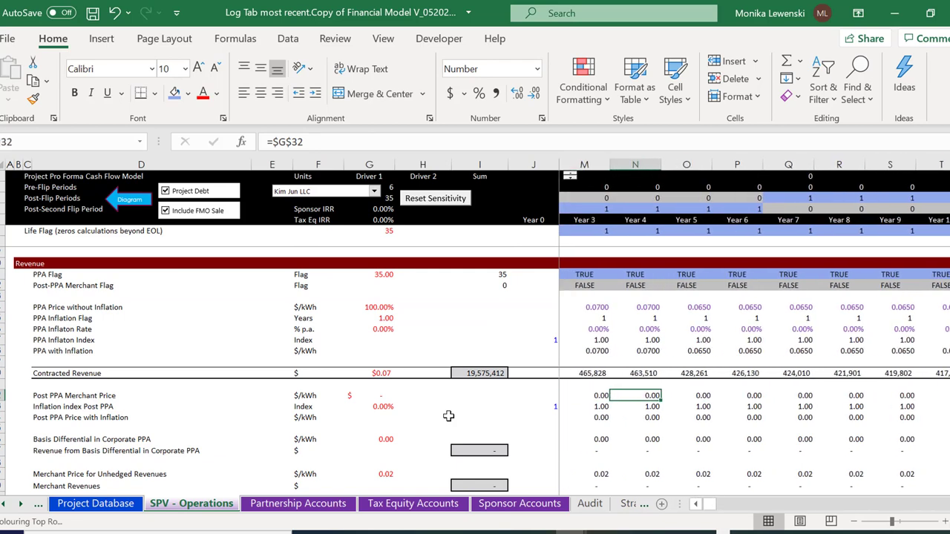
# - Follow the Post PPA Merchant Price row from Year 4 out to Year 22
pyautogui.press('Right')
pyautogui.press('Right')
pyautogui.press('Right')
pyautogui.press('Right')
pyautogui.press('Right')
pyautogui.press('Right')
pyautogui.press('Right')
pyautogui.press('Right')
pyautogui.press('Right')
pyautogui.press('Right')
pyautogui.press('Right')
pyautogui.press('Right')
pyautogui.press('Right')
pyautogui.press('Right')
pyautogui.press('Right')
pyautogui.press('Right')
pyautogui.press('Right')
pyautogui.press('Right')
pyautogui.press('Right')
pyautogui.press('Right')
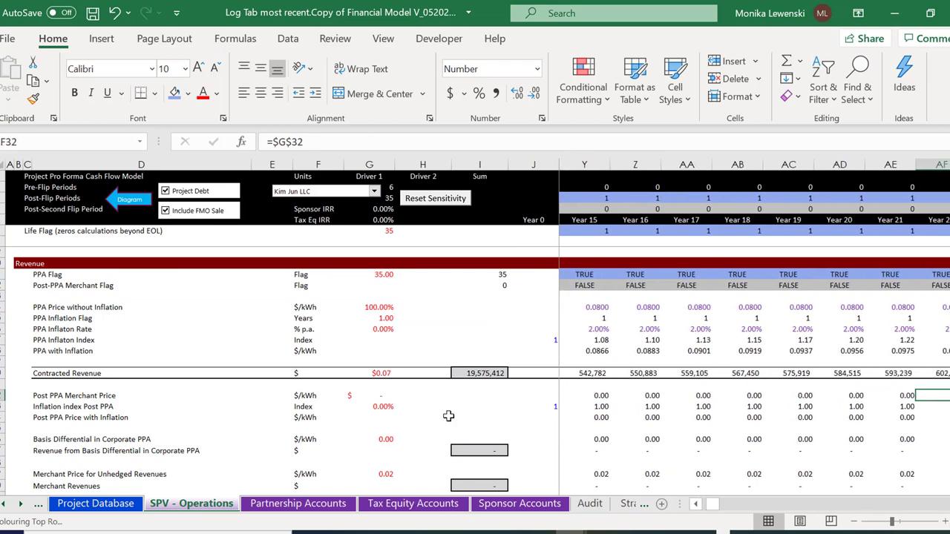
# - Go back along the Post PPA Merchant Price row to its Driver 1 input and check its source formula
pyautogui.press('Left')
pyautogui.press('Left')
pyautogui.press('Left')
pyautogui.press('Left')
pyautogui.press('Left')
pyautogui.press('Left')
pyautogui.press('Left')
pyautogui.press('Left')
pyautogui.press('Left')
pyautogui.press('Left')
pyautogui.press('Left')
pyautogui.press('Left')
pyautogui.press('Left')
pyautogui.press('Left')
pyautogui.press('Left')
pyautogui.press('Left')
pyautogui.press('Left')
pyautogui.press('Left')
pyautogui.press('Left')
pyautogui.press('Left')
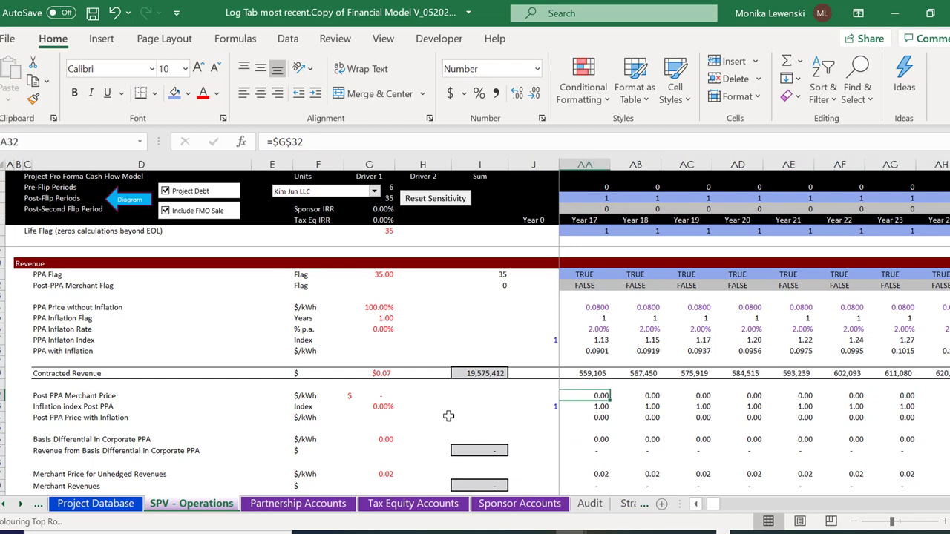
pyautogui.press('Left')
pyautogui.press('Left')
pyautogui.press('Left')
pyautogui.press('Left')
pyautogui.press('Left')
pyautogui.press('Left')
pyautogui.press('Left')
pyautogui.press('Left')
pyautogui.press('Left')
pyautogui.press('Left')
pyautogui.press('Left')
pyautogui.press('Left')
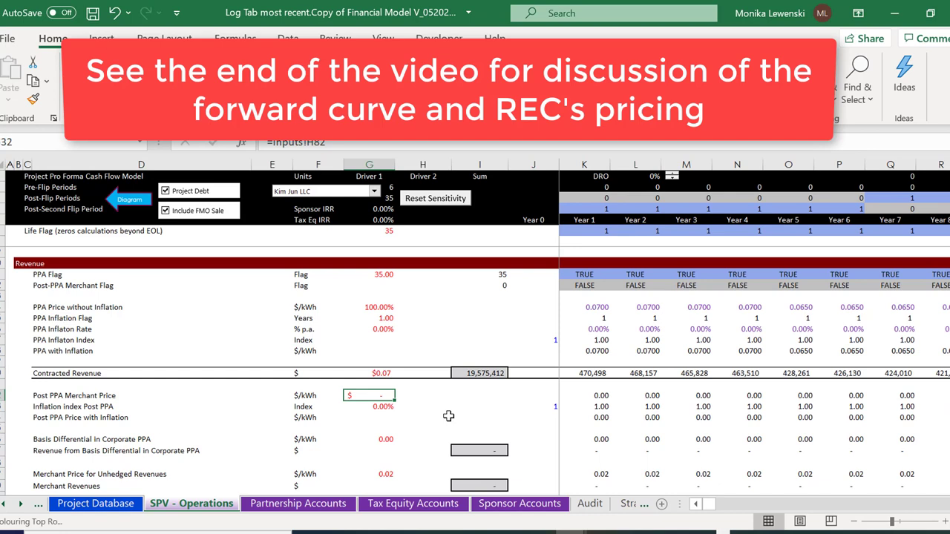
# - Review the Driver 1 column of the Revenue section down to just below the Merchant and Other Revenue row
pyautogui.press('Up')
pyautogui.press('Up')
pyautogui.press('Up')
pyautogui.press('Up')
pyautogui.press('Up')
pyautogui.press('Up')
pyautogui.press('Up')
pyautogui.press('Up')
pyautogui.press('Up')
pyautogui.press('Up')
pyautogui.press('Up')
pyautogui.press('Down')
pyautogui.press('Down')
pyautogui.press('Down')
pyautogui.press('Down')
pyautogui.press('Down')
pyautogui.press('Down')
pyautogui.press('Down')
pyautogui.press('Down')
pyautogui.press('Down')
pyautogui.press('Down')
pyautogui.press('Down')
pyautogui.press('Down')
pyautogui.press('Down')
pyautogui.press('Down')
pyautogui.press('Down')
pyautogui.press('Down')
pyautogui.press('Down')
pyautogui.press('Down')
pyautogui.press('Down')
pyautogui.press('Down')
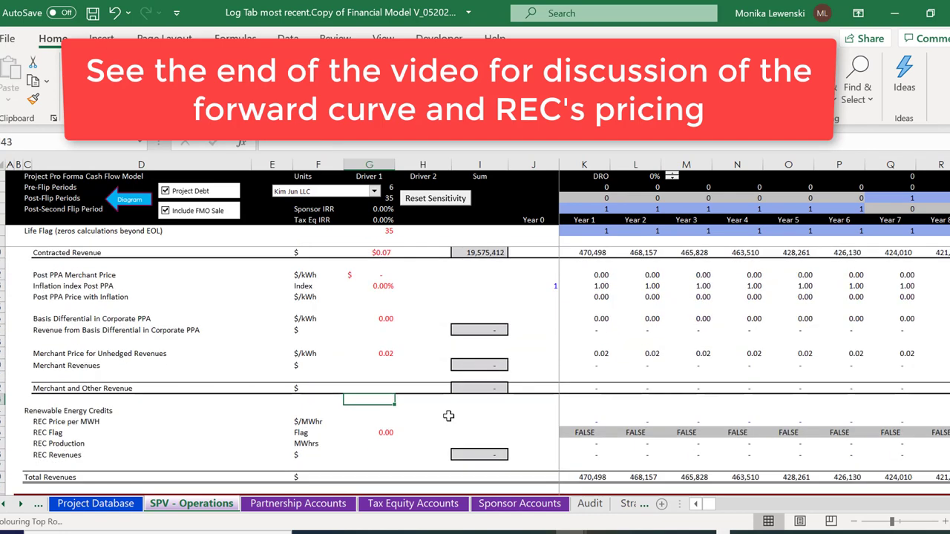
# - Go back up the Driver 1 column from below Merchant and Other Revenue to the PPA Flag input
pyautogui.press('Up')
pyautogui.press('Up')
pyautogui.press('Up')
pyautogui.press('Up')
pyautogui.press('Up')
pyautogui.press('Up')
pyautogui.press('Up')
pyautogui.press('Up')
pyautogui.press('Up')
pyautogui.press('Up')
pyautogui.press('Up')
pyautogui.press('Up')
pyautogui.press('Up')
pyautogui.press('Up')
pyautogui.press('Up')
pyautogui.press('Up')
pyautogui.press('Up')
pyautogui.press('Up')
pyautogui.press('Up')
pyautogui.press('Up')
pyautogui.press('Down')
pyautogui.press('Down')
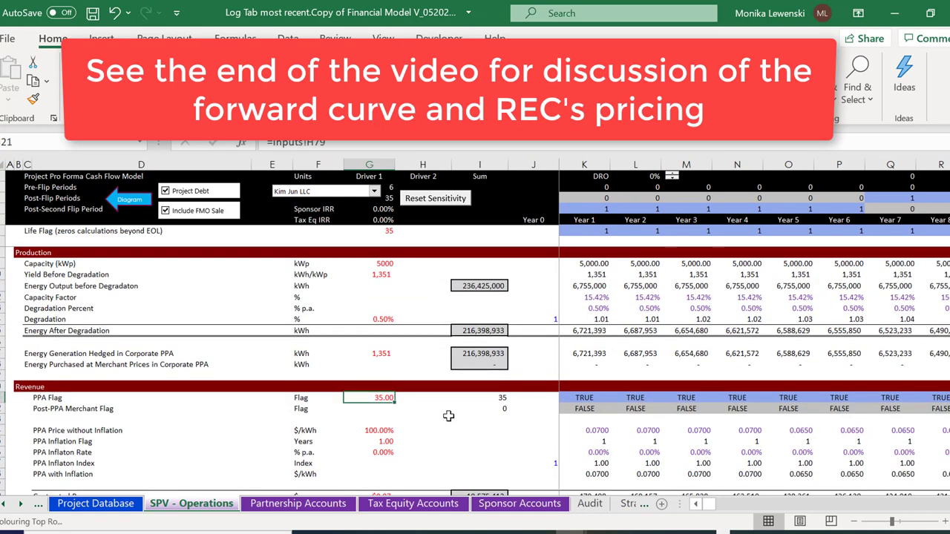
# - Review the Driver 1 column of the Revenue section from PPA Flag down past the Merchant and Other Revenue row
pyautogui.press('Down')
pyautogui.press('Down')
pyautogui.press('Down')
pyautogui.press('Down')
pyautogui.press('Down')
pyautogui.press('Down')
pyautogui.press('Down')
pyautogui.press('Down')
pyautogui.press('Down')
pyautogui.press('Down')
pyautogui.press('Down')
pyautogui.press('Down')
pyautogui.press('Down')
pyautogui.press('Down')
pyautogui.press('Down')
pyautogui.press('Down')
pyautogui.press('Down')
pyautogui.press('Down')
pyautogui.press('Down')
pyautogui.press('Down')
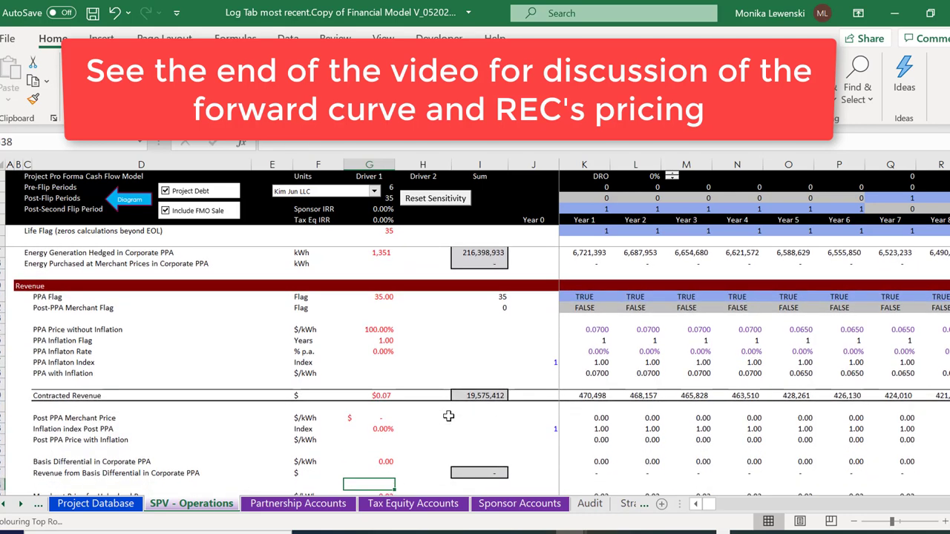
pyautogui.press('Down')
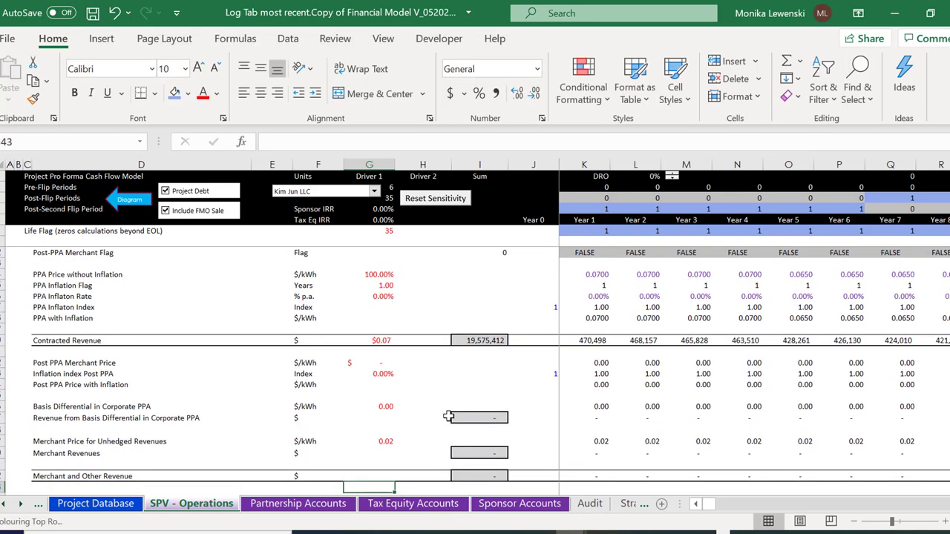
# - Go back up the Driver 1 column and across to the row labels beside Basis Differential in Corporate PPA
pyautogui.press('Up')
pyautogui.press('Up')
pyautogui.press('Up')
pyautogui.press('Up')
pyautogui.press('Up')
pyautogui.press('Up')
pyautogui.press('Up')
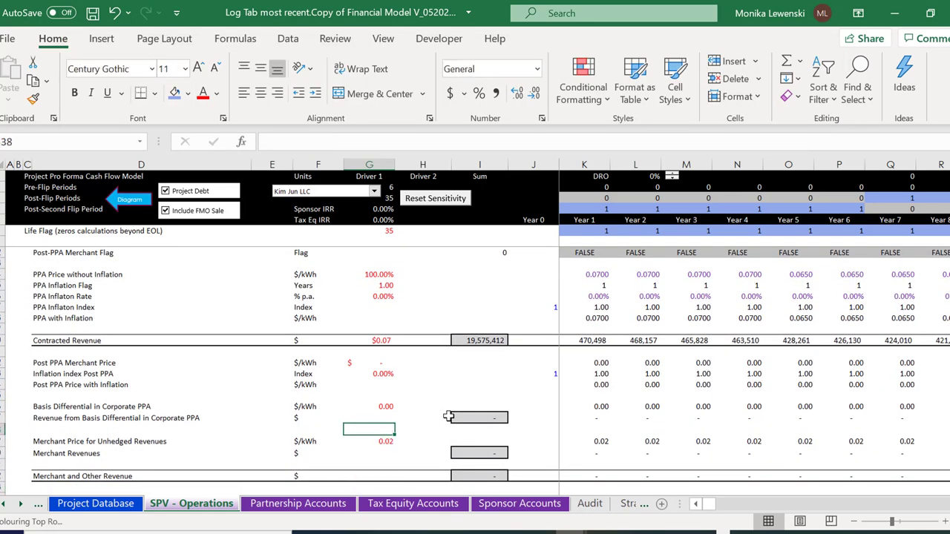
pyautogui.press('Left')
pyautogui.press('Left')
pyautogui.press('Left')
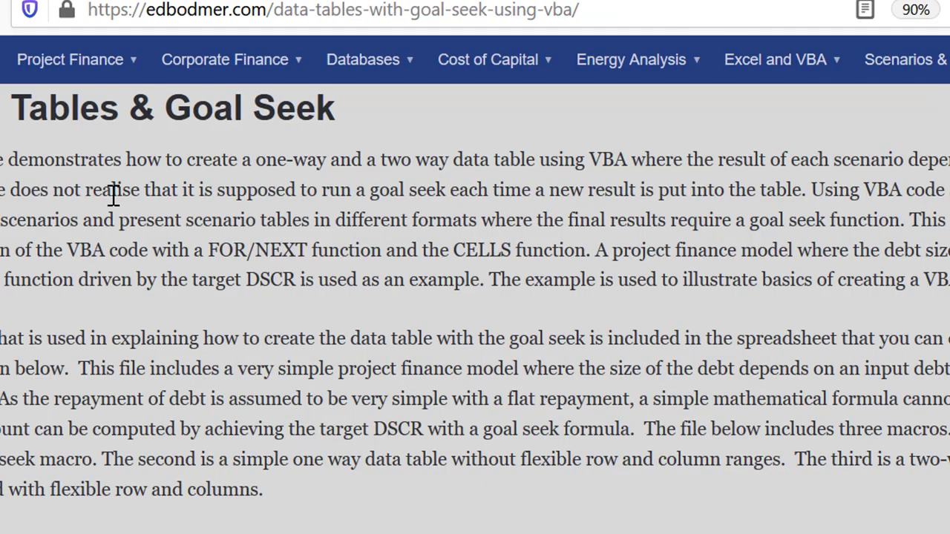
# - On the edbodmer.com website, open the U.S. Merchant Electricity Prices page and find its map of price hub locations
pyautogui.moveTo(637, 65)
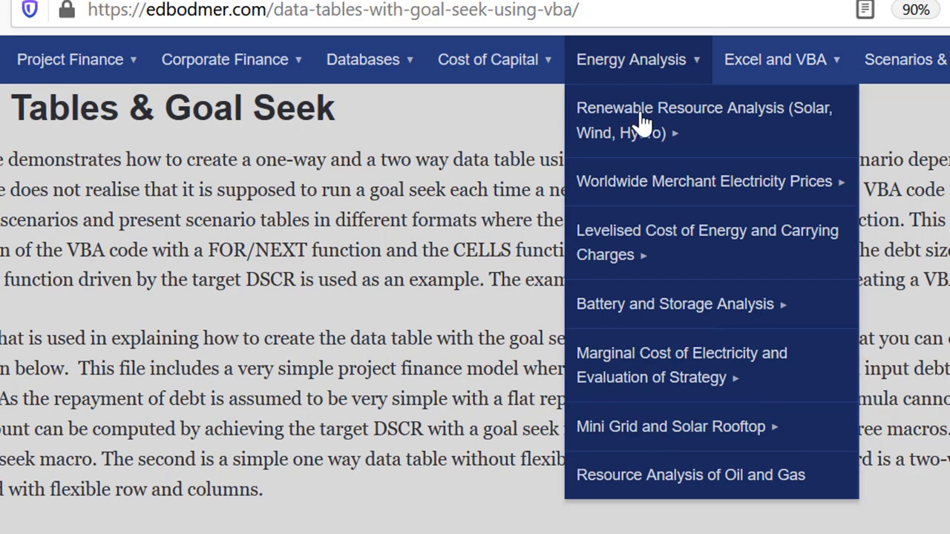
pyautogui.moveTo(650, 377)
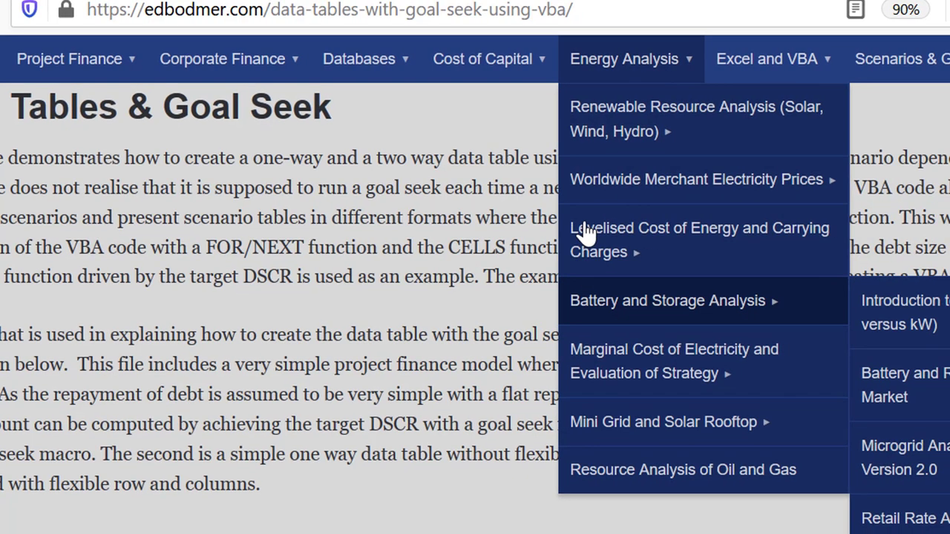
pyautogui.moveTo(594, 178)
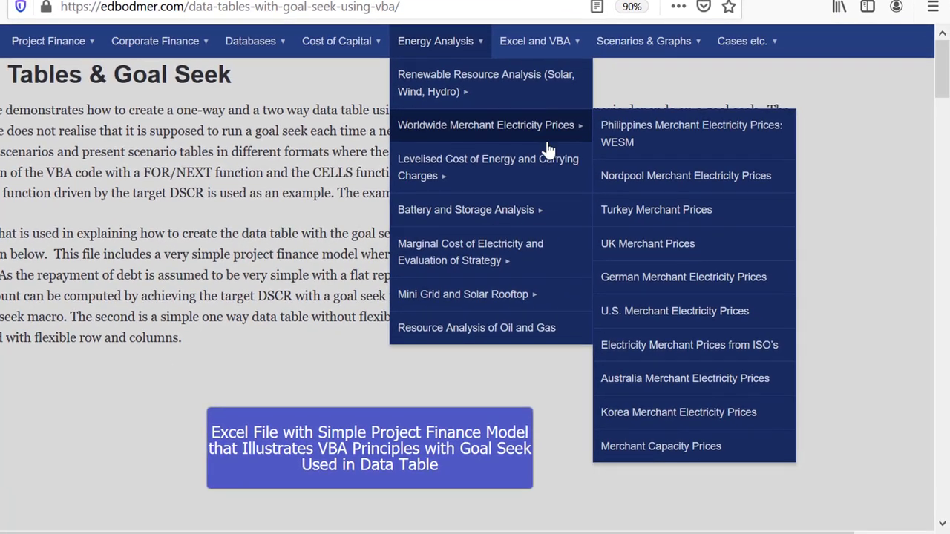
pyautogui.moveTo(471, 42)
pyautogui.moveTo(439, 76)
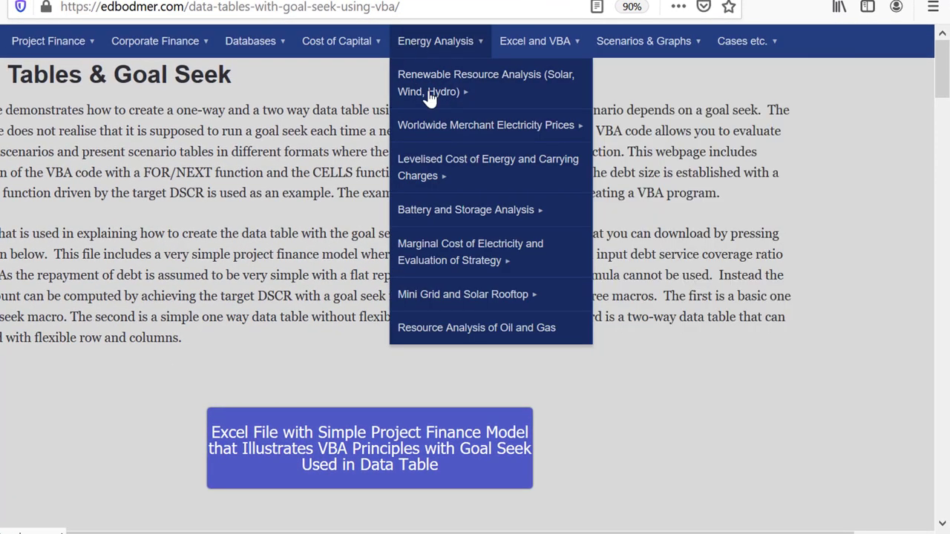
pyautogui.moveTo(429, 175)
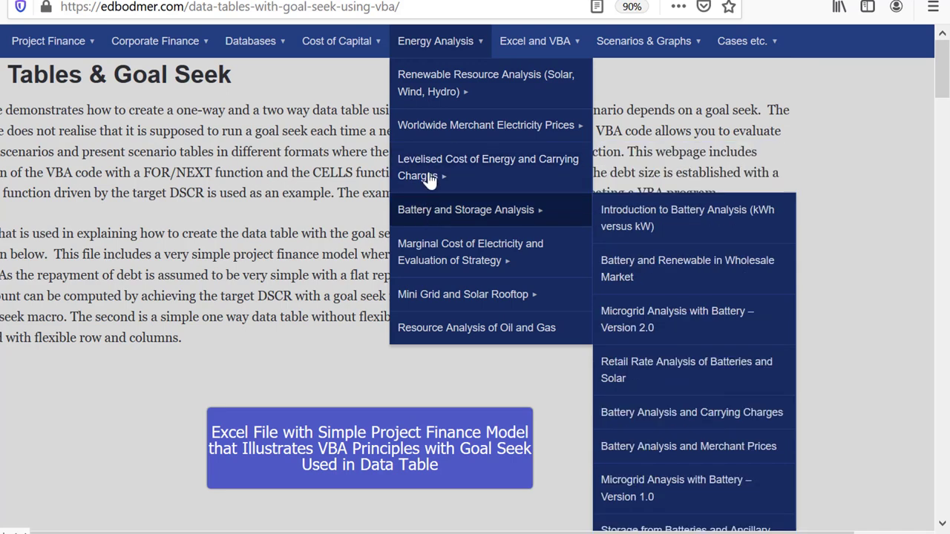
pyautogui.moveTo(427, 123)
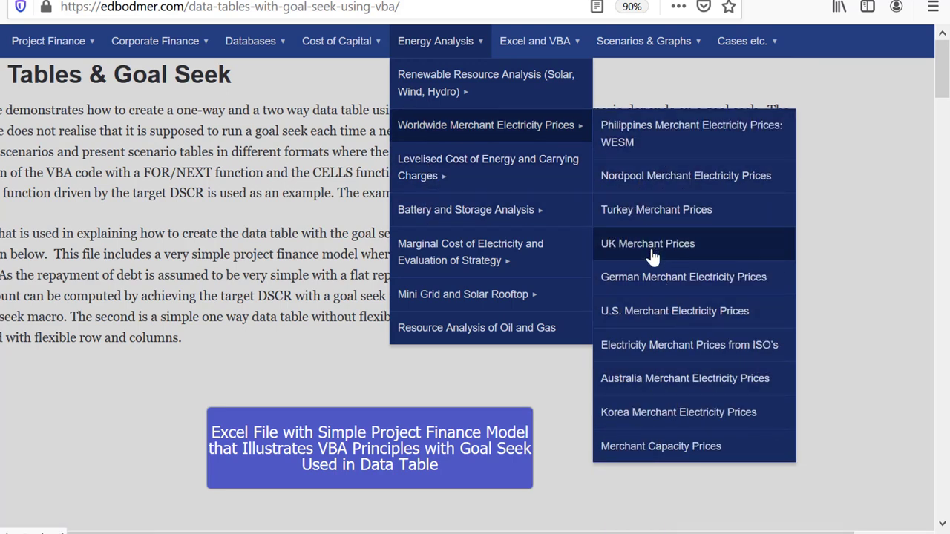
pyautogui.click(647, 321)
pyautogui.scroll(-5, 647, 322)
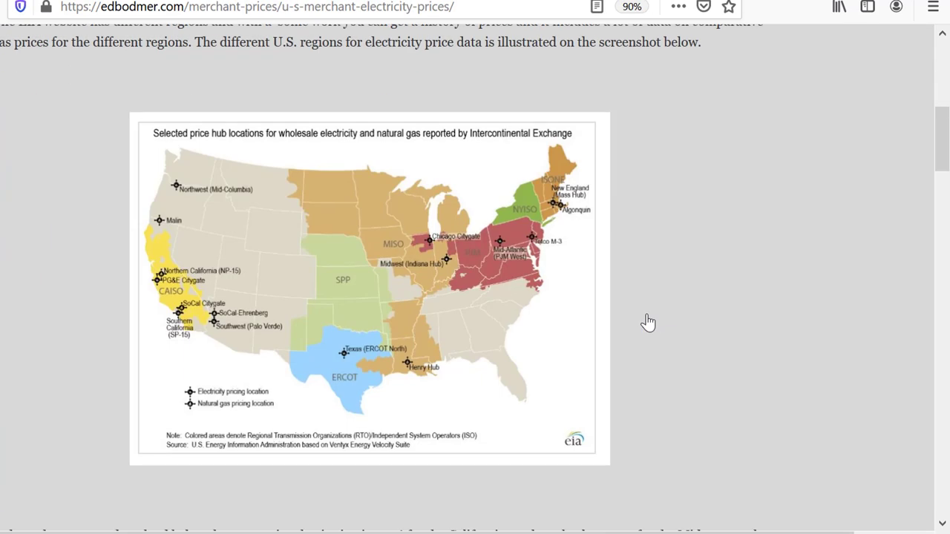
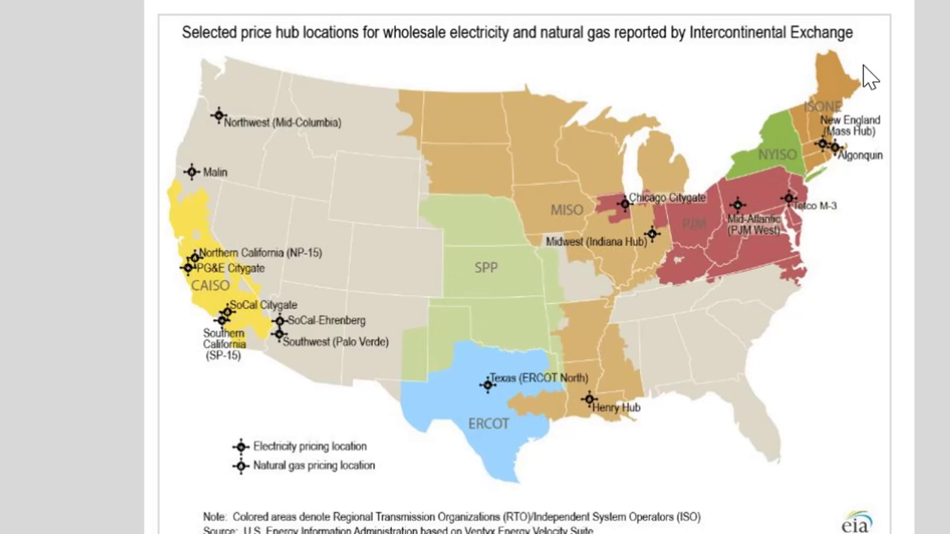
# - Skim the U.S. Merchant Electricity Prices page below the hub map and return to its introduction
pyautogui.scroll(-3, 54, 305)
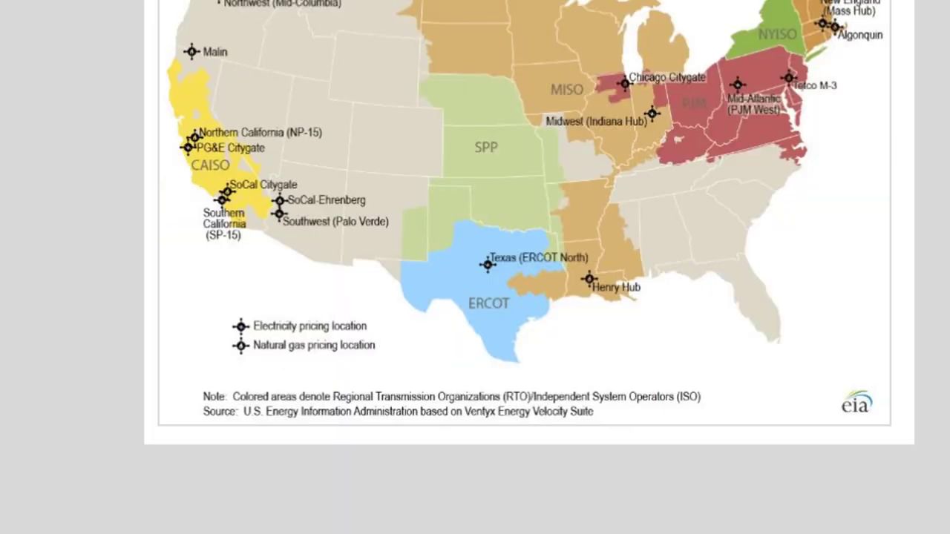
pyautogui.scroll(-15, 85, 333)
pyautogui.scroll(13, 85, 333)
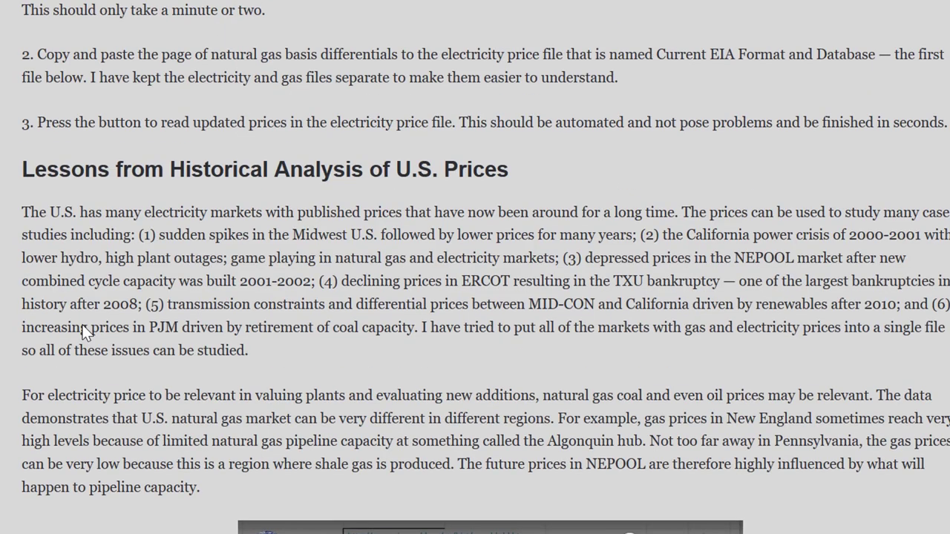
pyautogui.scroll(-10, 85, 334)
pyautogui.scroll(15, 84, 333)
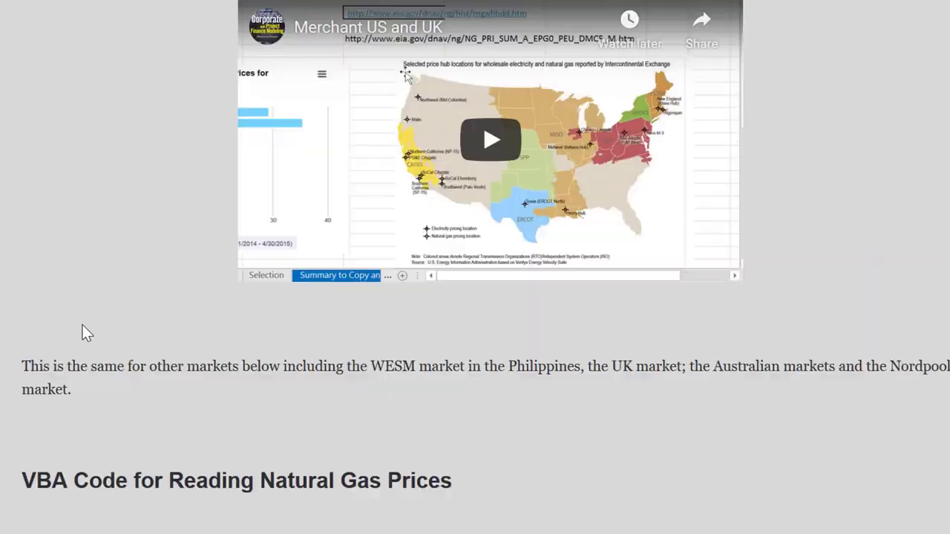
pyautogui.scroll(15, 84, 332)
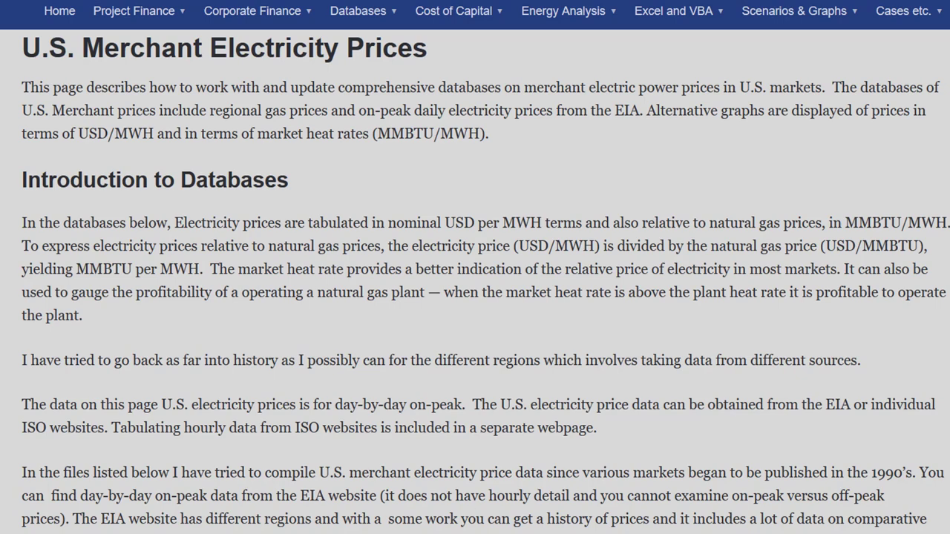
# - Switch back to the Excel model and check the source of the inflation rate for O&M Agreement - Preventative
pyautogui.moveTo(475, 533)
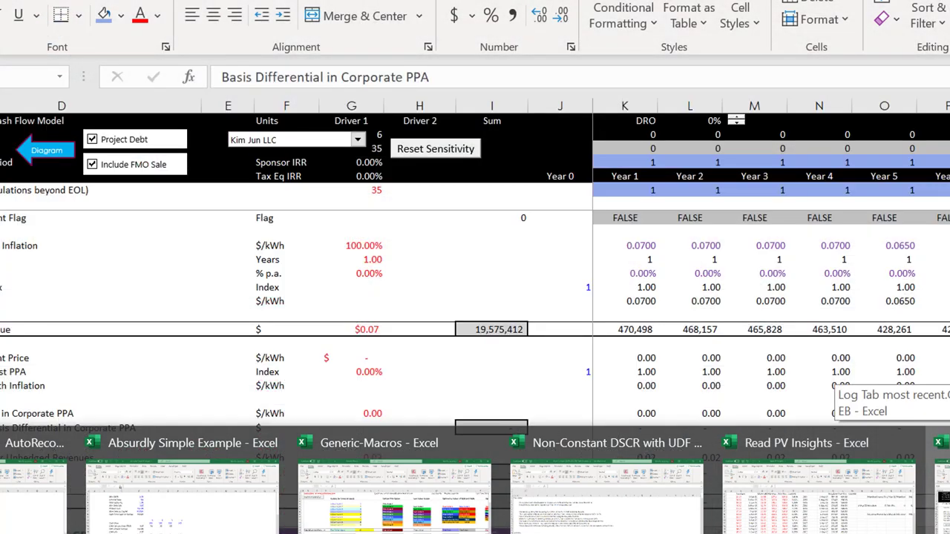
pyautogui.click(479, 354)
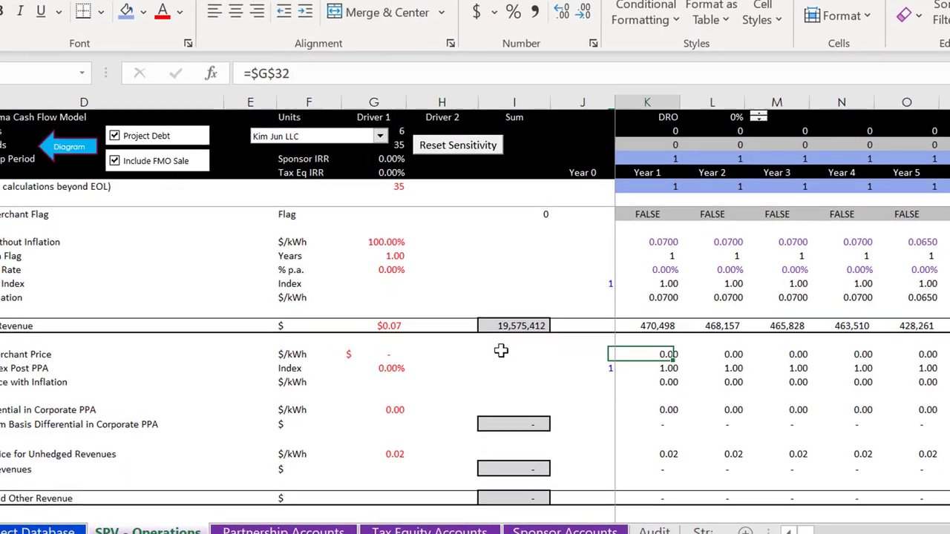
pyautogui.press('pagedown')
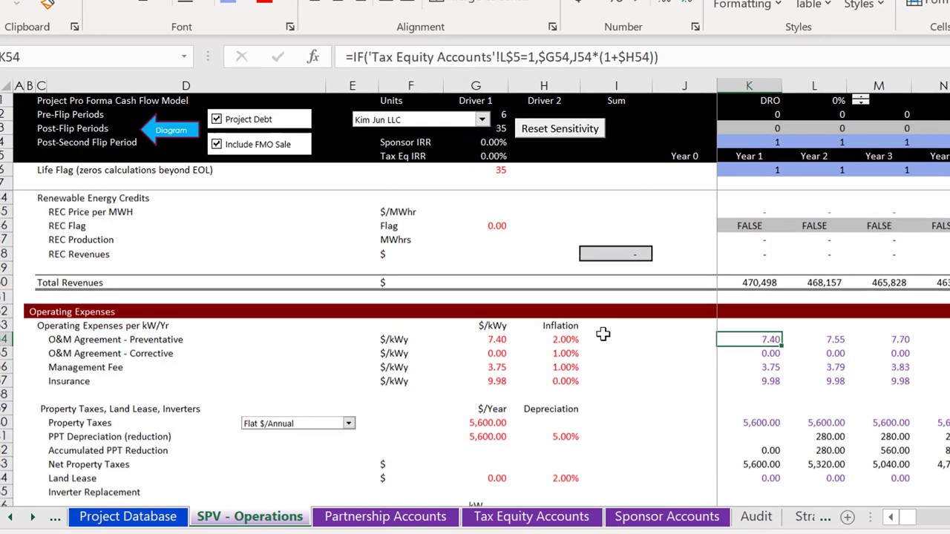
pyautogui.press('pageup')
pyautogui.press('pagedown')
pyautogui.press('Left')
pyautogui.press('Left')
pyautogui.press('Left')
pyautogui.press('Left')
pyautogui.press('Left')
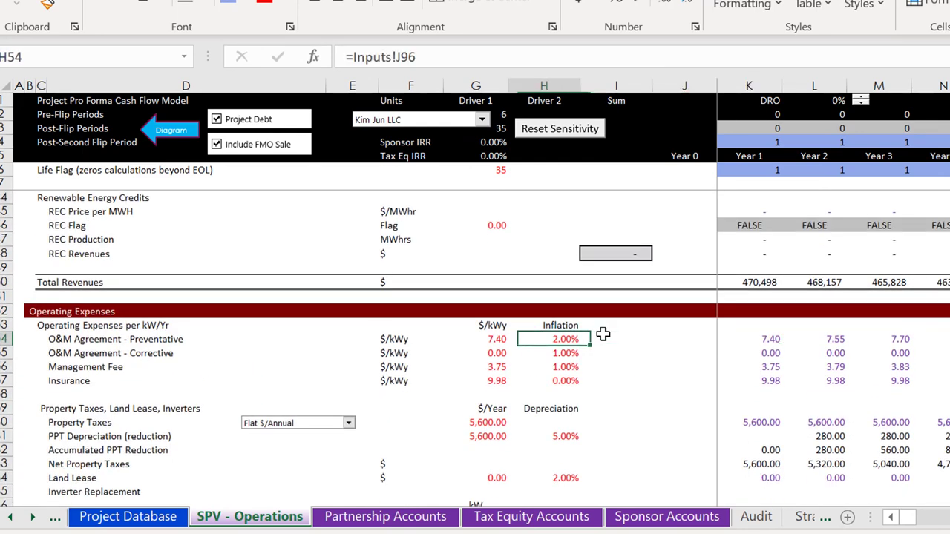
# - Return to the Revenue section at the Driver 2 cell just below the Contracted Revenue row
pyautogui.press('Right')
pyautogui.press('Right')
pyautogui.press('pagedown')
pyautogui.press('Up')
pyautogui.press('pageup')
pyautogui.press('pageup')
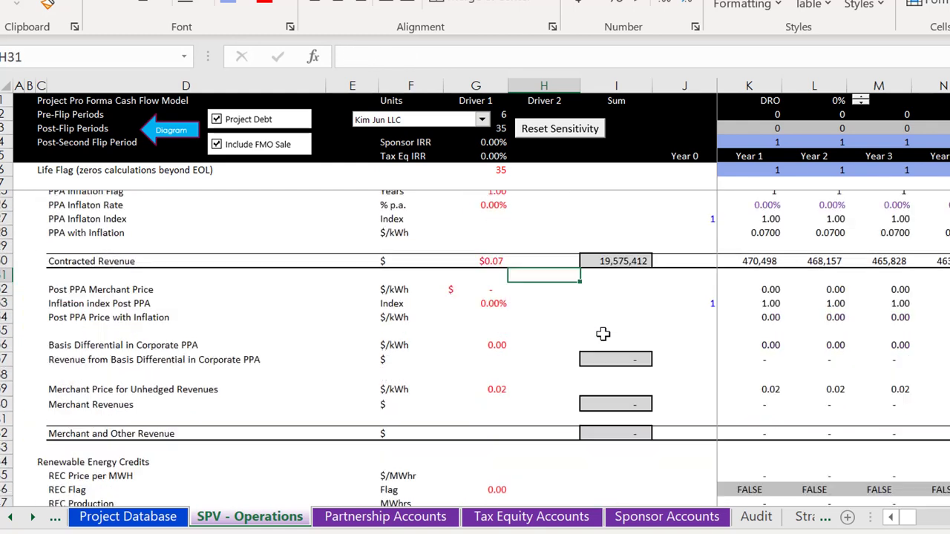
# - Inspect the Year 1 formula of O&M Agreement - Preventative in the Operating Expenses section
pyautogui.press('pagedown')
pyautogui.press('Right')
pyautogui.press('Right')
pyautogui.press('Right')
pyautogui.press('Down')
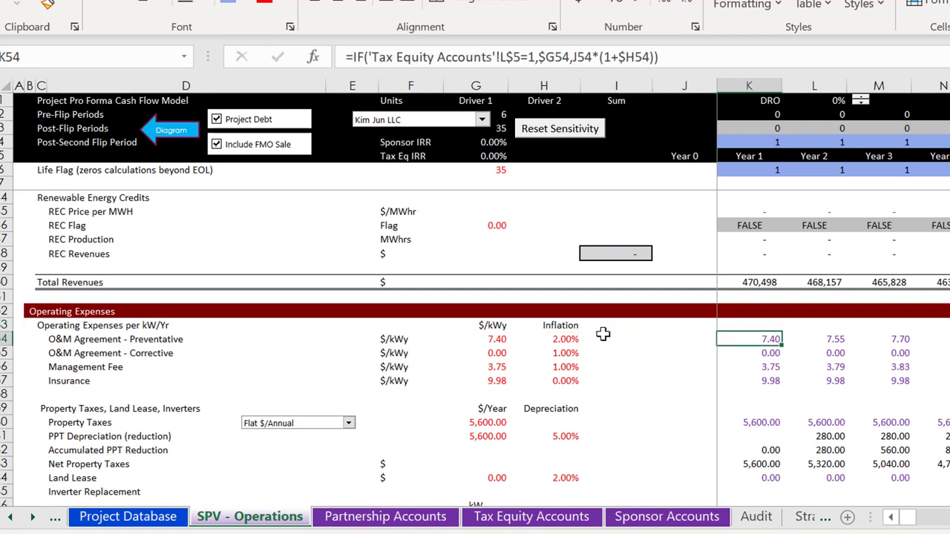
# - Go through the Year 1 formulas of the per-kW operating expenses, ending beside the Insurance row's Year 1 value
pyautogui.press('Down')
pyautogui.press('Down')
pyautogui.press('Down')
pyautogui.press('Down')
pyautogui.press('Down')
pyautogui.press('Down')
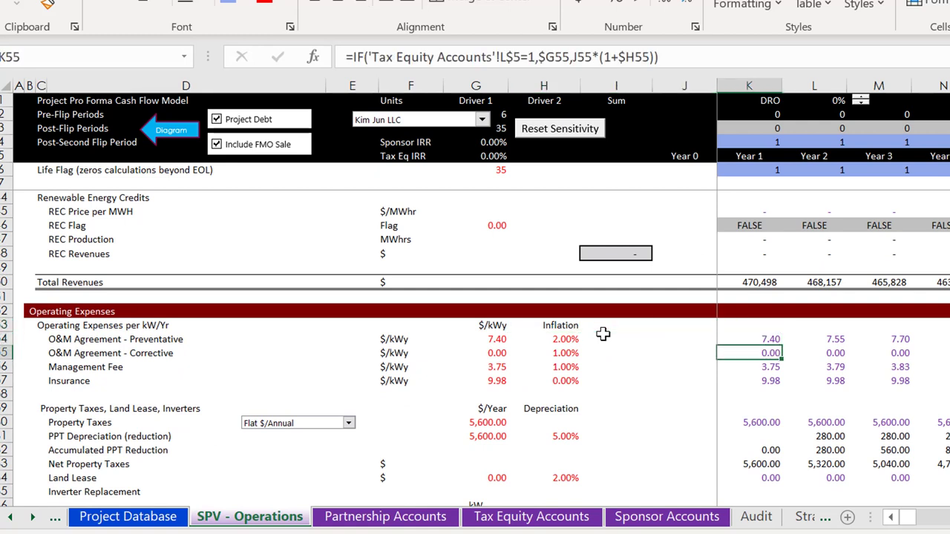
pyautogui.press('Up')
pyautogui.press('Up')
pyautogui.press('Up')
pyautogui.press('Left')
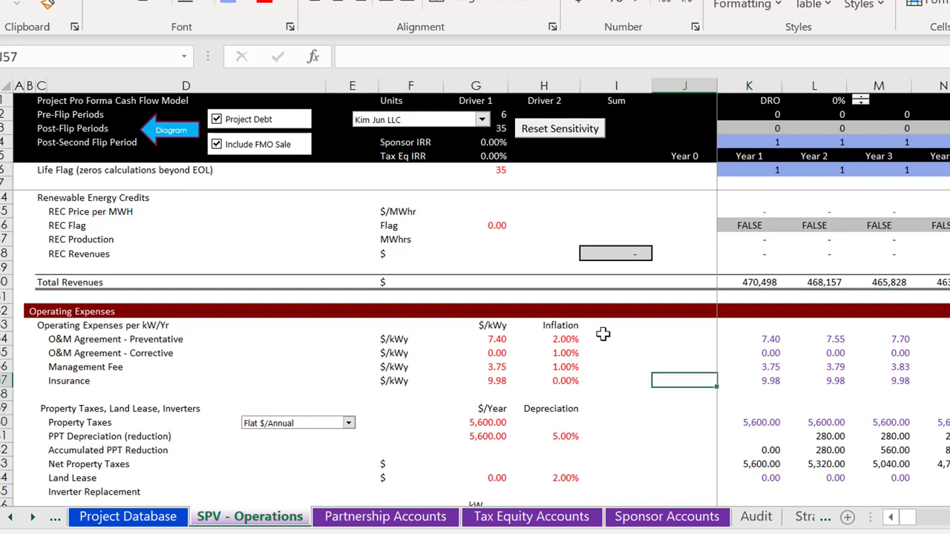
# - Review the Inflation inputs of the operating expenses per kW from Insurance upward
pyautogui.press('Left')
pyautogui.press('Left')
pyautogui.press('Left')
pyautogui.press('Left')
pyautogui.press('Right')
pyautogui.press('Right')
pyautogui.press('Up')
pyautogui.press('Up')
pyautogui.press('Up')
pyautogui.press('Up')
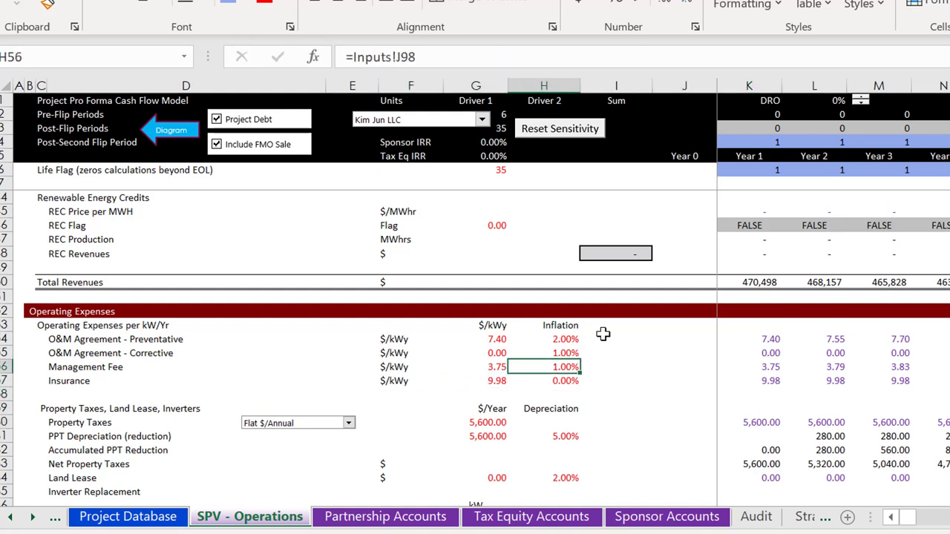
# - Check the source formula of the $/kWy input for O&M Agreement - Preventative
pyautogui.press('Left')
pyautogui.press('Left')
pyautogui.press('Left')
pyautogui.press('Right')
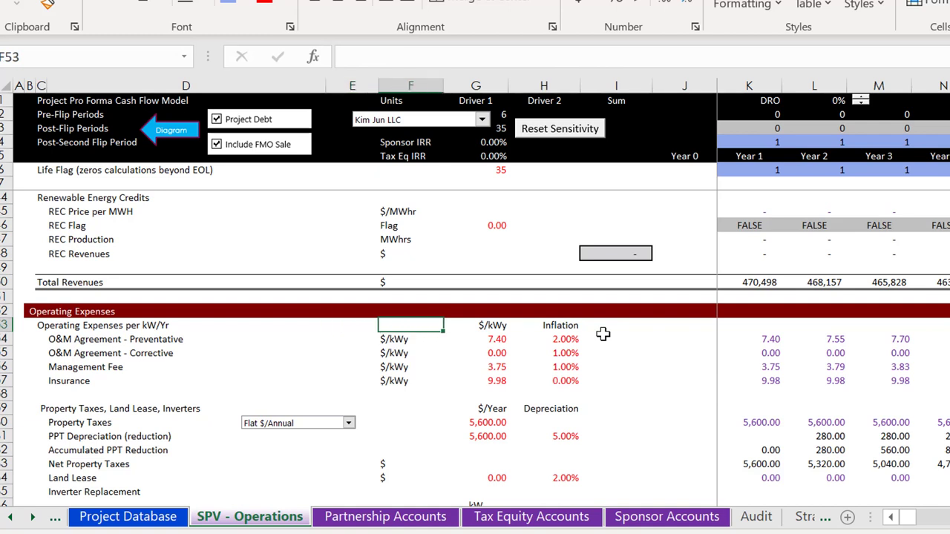
pyautogui.press('Down')
pyautogui.press('Right')
pyautogui.press('Right')
pyautogui.press('Right')
pyautogui.press('Left')
pyautogui.press('Left')
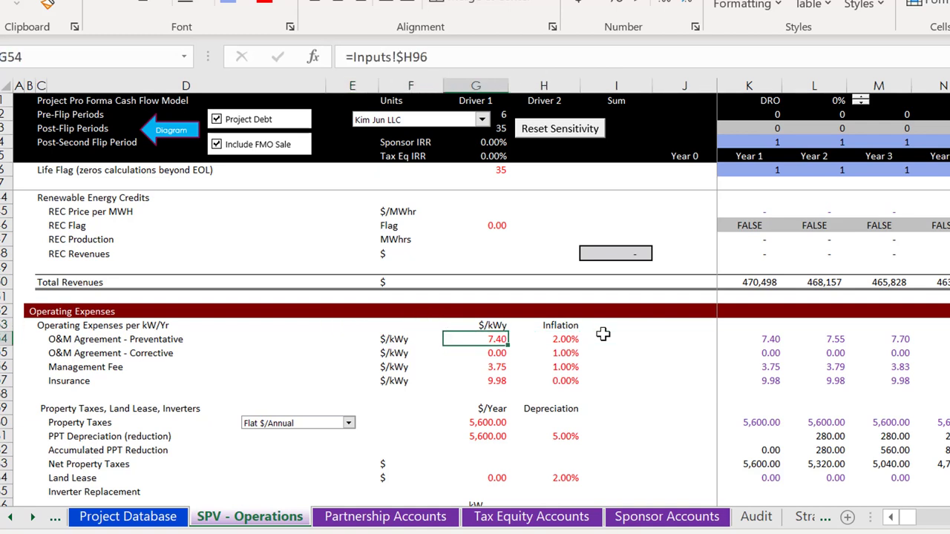
# - Follow the O&M Agreement - Preventative row back from its $/kWy input to its row label
pyautogui.press('Down')
pyautogui.press('Up')
pyautogui.press('Left')
pyautogui.press('Left')
pyautogui.press('Left')
pyautogui.press('Left')
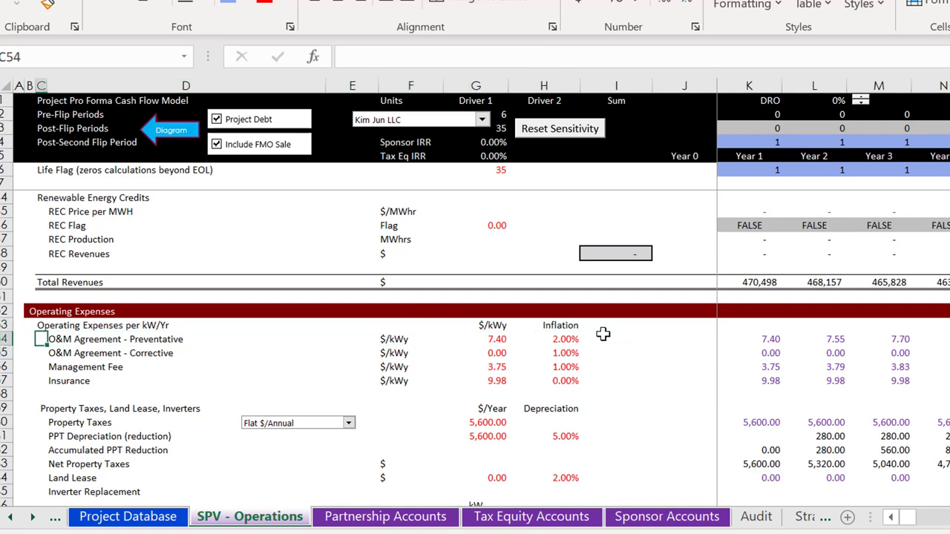
# - Move to the Management Fee's $/kWy input and check its source formula
pyautogui.press('Right')
pyautogui.press('Right')
pyautogui.press('Right')
pyautogui.press('Right')
pyautogui.press('Down')
pyautogui.press('Down')
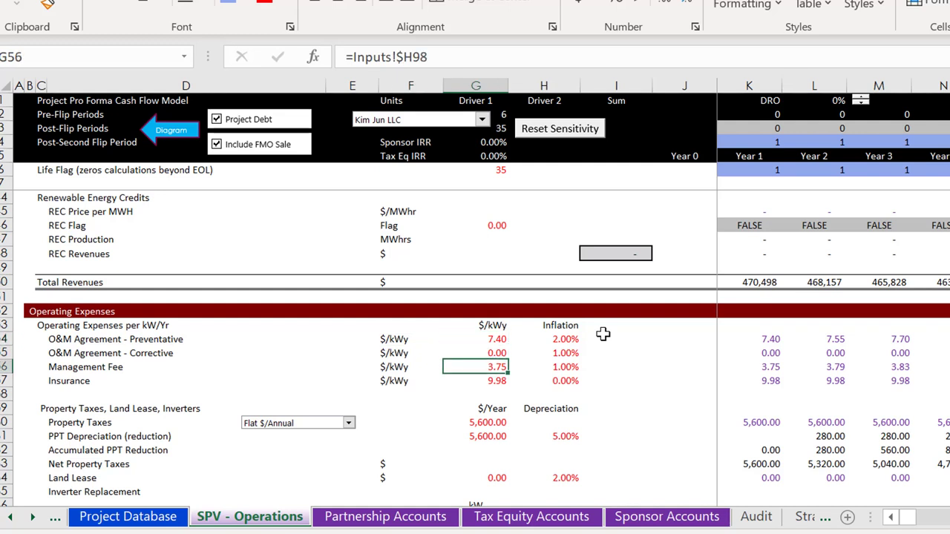
pyautogui.press('Up')
pyautogui.press('Down')
# - Trace the Management Fee row out to its label and back to its $/kWy input
pyautogui.press('Left')
pyautogui.press('Left')
pyautogui.press('Left')
pyautogui.press('Left')
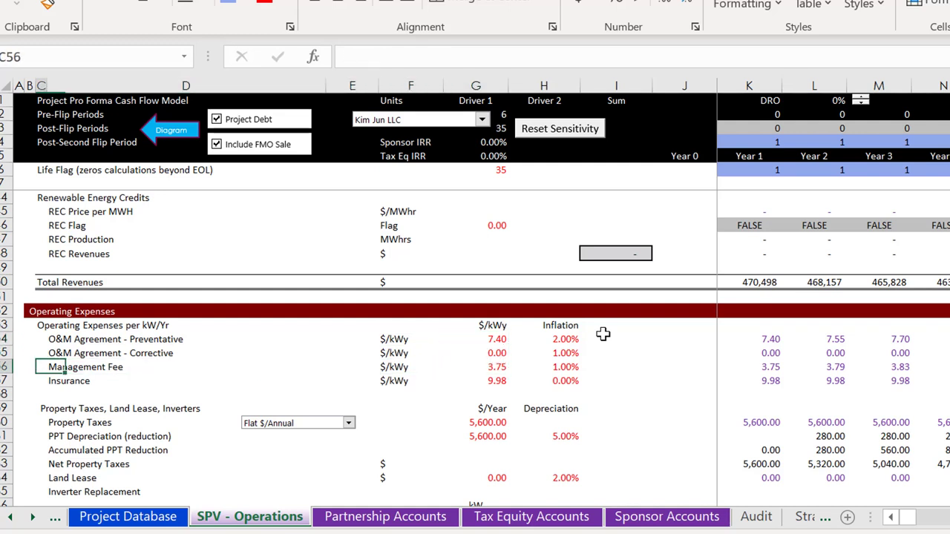
pyautogui.press('Right')
pyautogui.press('Right')
pyautogui.press('Right')
pyautogui.press('Right')
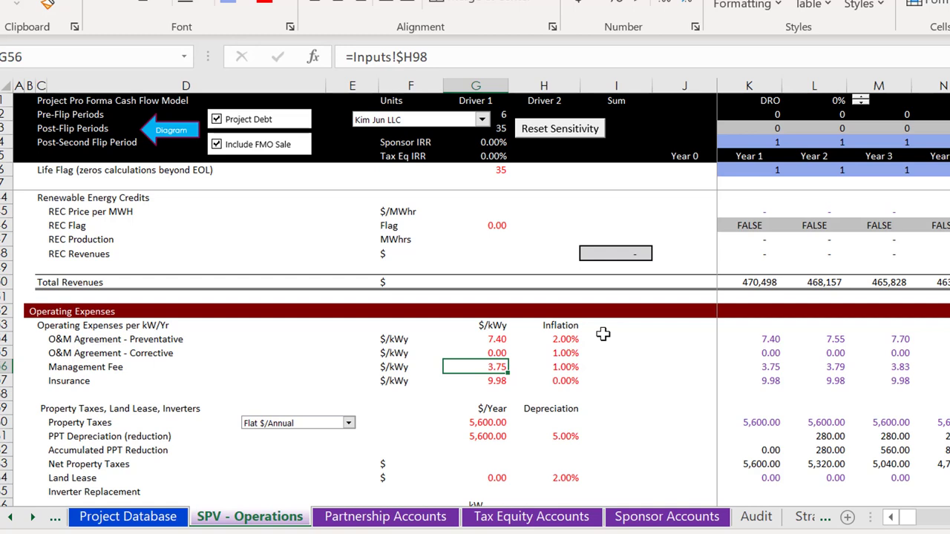
# - Review the Driver 1 column from the Management Fee through property taxes and land lease to Insurance under Total O&M in $
pyautogui.press('Down')
pyautogui.press('Down')
pyautogui.press('Down')
pyautogui.press('Down')
pyautogui.press('Down')
pyautogui.press('Down')
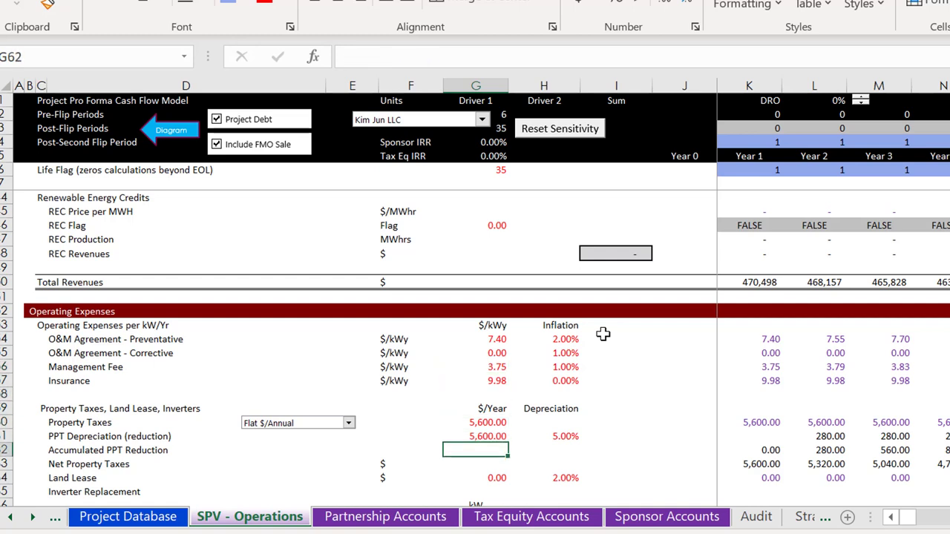
pyautogui.press('Down')
pyautogui.press('Down')
pyautogui.press('Down')
pyautogui.press('Down')
pyautogui.press('Down')
pyautogui.press('Down')
pyautogui.press('Down')
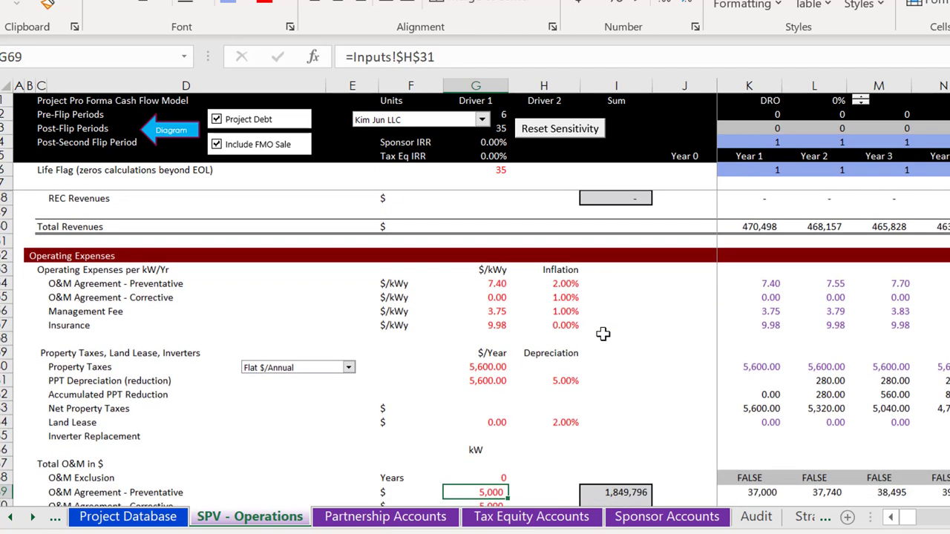
pyautogui.press('Down')
pyautogui.press('Down')
pyautogui.press('Down')
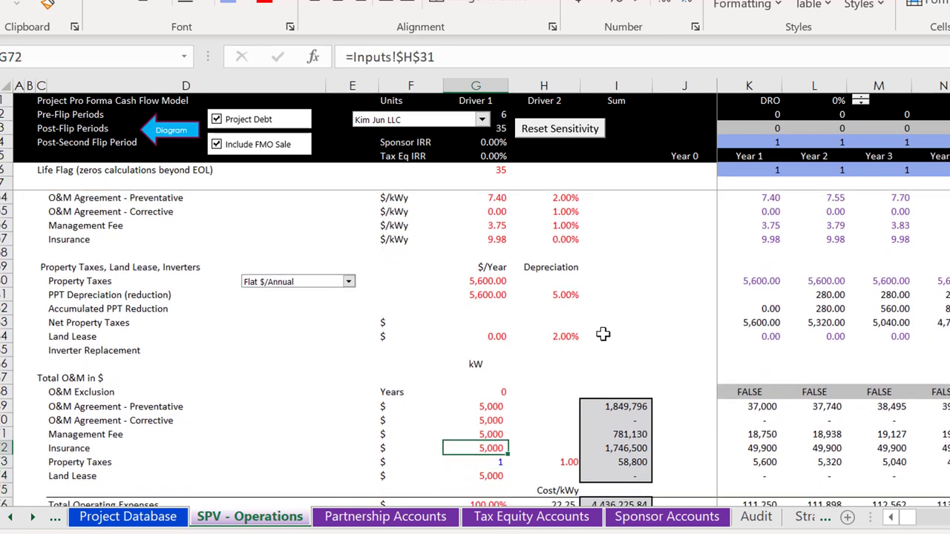
# - Inspect the Year 1 formula of the Management Fee row under Total O&M in $
pyautogui.press('Up')
pyautogui.press('Up')
pyautogui.press('Down')
pyautogui.press('Right')
pyautogui.press('Right')
pyautogui.press('Right')
pyautogui.press('Right')
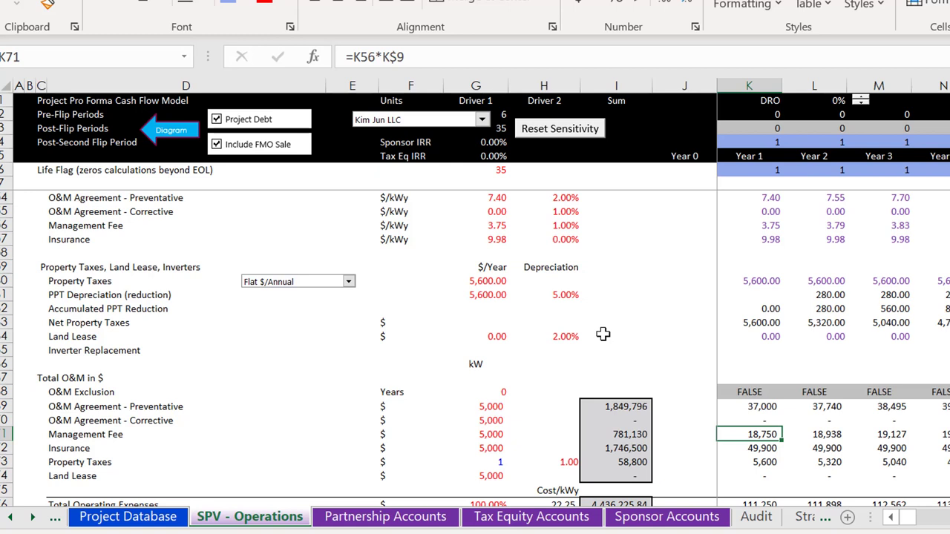
# - Switch the selected project to Zennidine Service
pyautogui.click(463, 128)
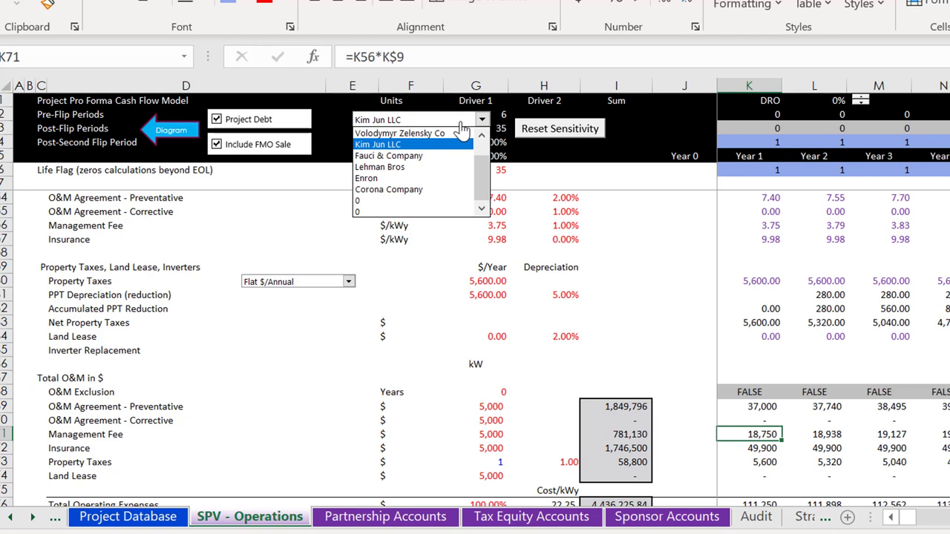
pyautogui.scroll(2, 463, 130)
pyautogui.click(462, 125)
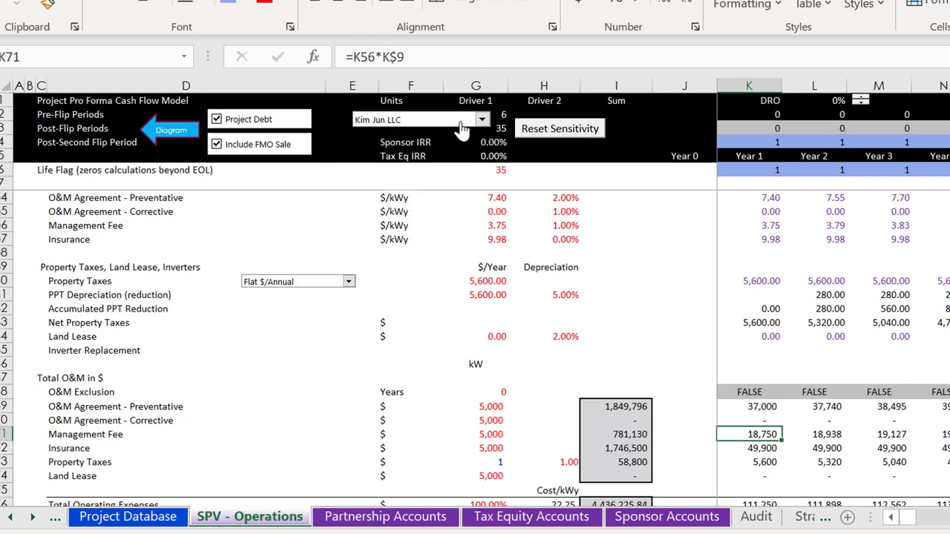
pyautogui.click(462, 124)
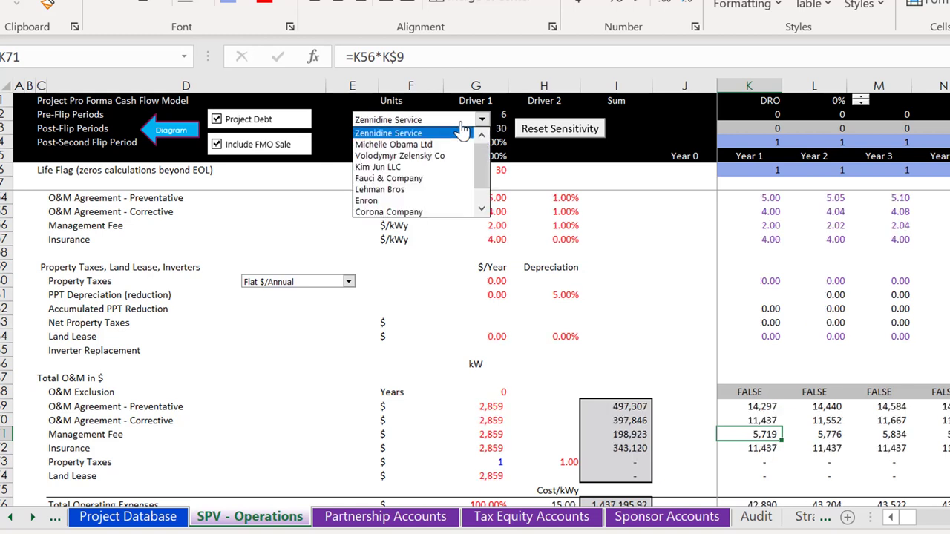
pyautogui.click(461, 128)
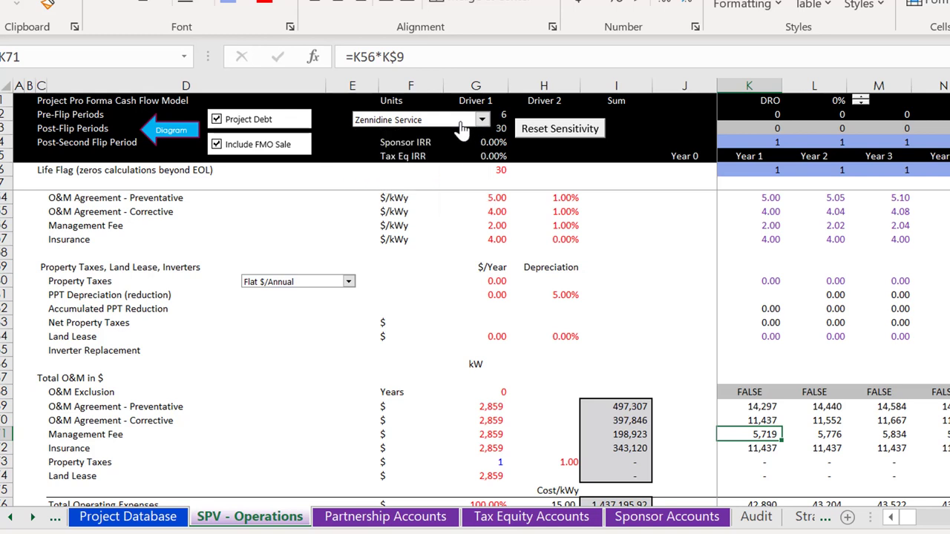
# - Switch the selected project to Lehman Bros
pyautogui.click(461, 128)
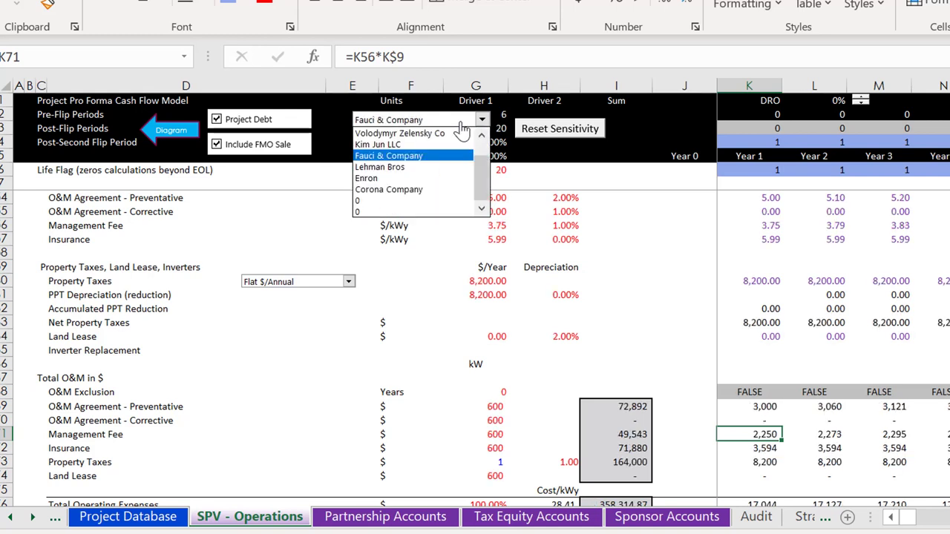
pyautogui.press('Down')
pyautogui.press('Return')
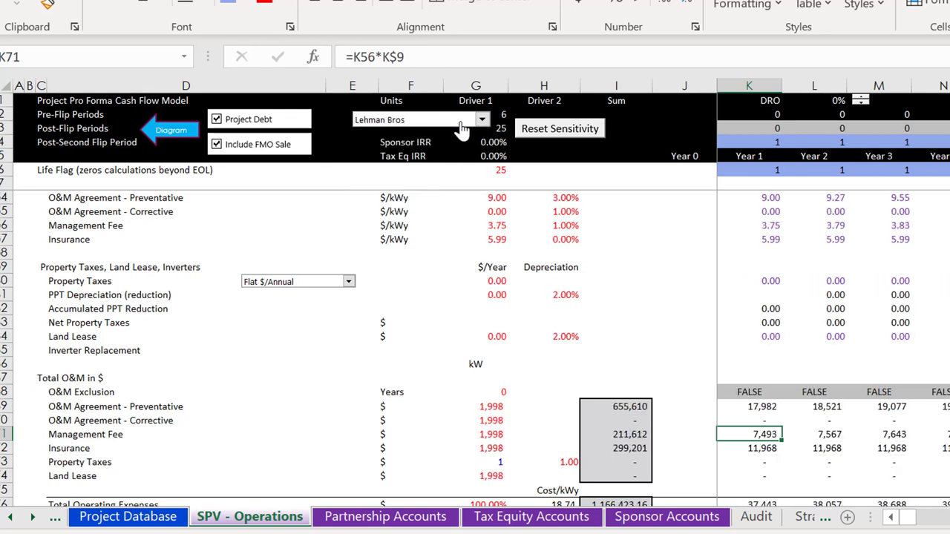
# - Change the selected project from the current one to Volodymyr Zelensky Co
pyautogui.click(462, 129)
pyautogui.press('Up')
pyautogui.press('Up')
pyautogui.press('Up')
pyautogui.press('Up')
pyautogui.press('Up')
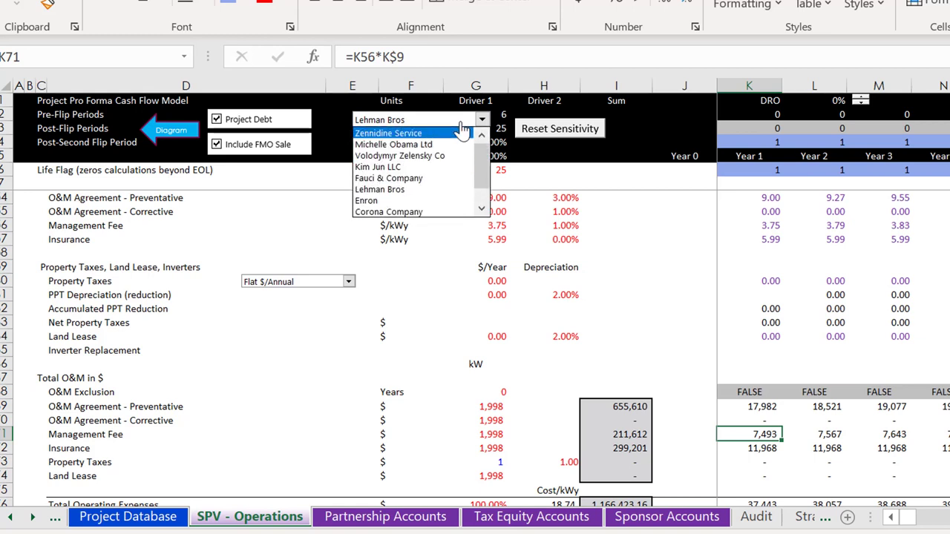
pyautogui.press('Down')
pyautogui.press('Down')
pyautogui.press('Escape')
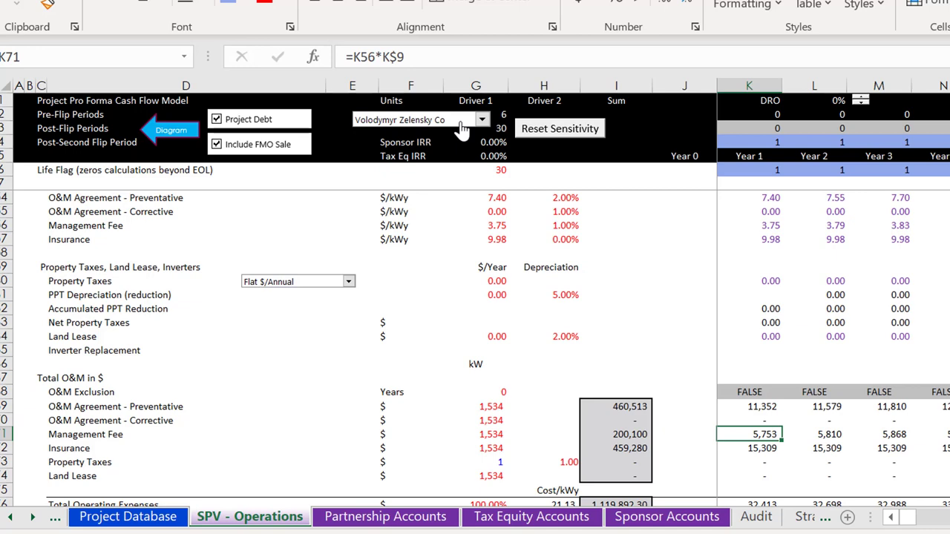
# - Inspect the Insurance row and the Year 3 and Year 2 Property Taxes formulas under Total O&M in $
pyautogui.press('Left')
pyautogui.press('Left')
pyautogui.press('Down')
pyautogui.press('Left')
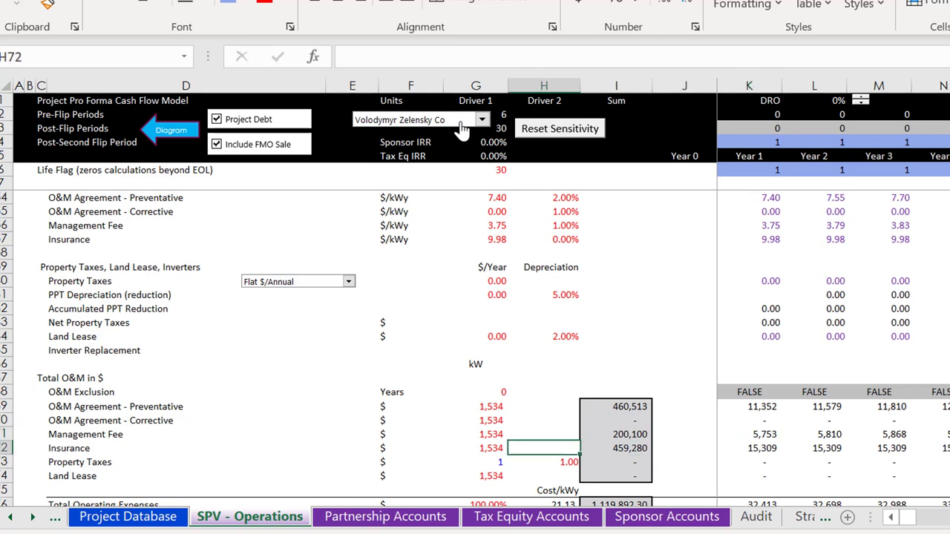
pyautogui.press('Right')
pyautogui.press('Right')
pyautogui.press('Right')
pyautogui.press('Right')
pyautogui.press('Left')
pyautogui.press('Right')
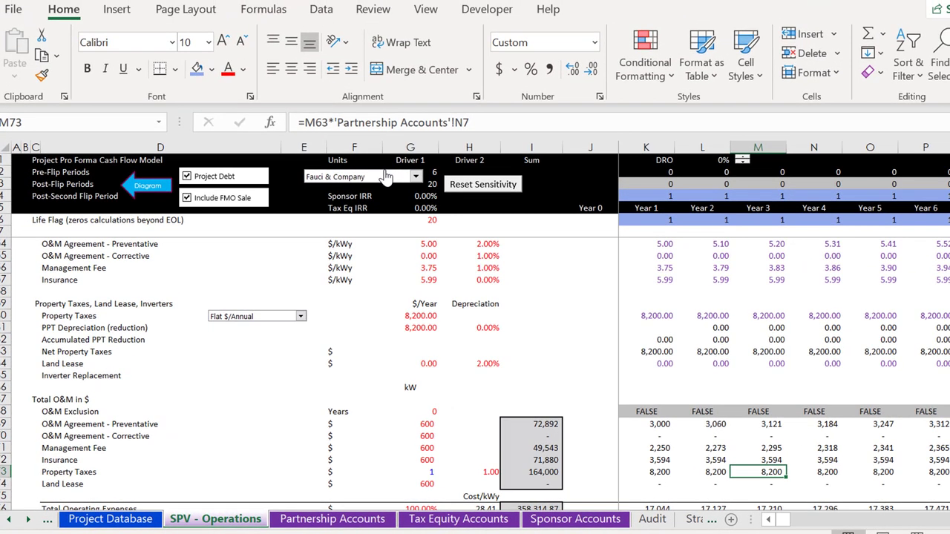
pyautogui.press('Left')
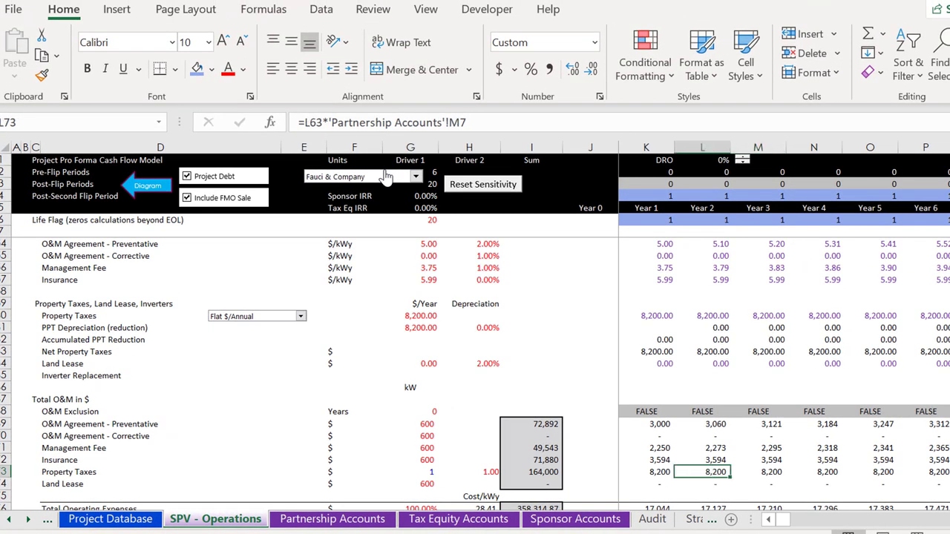
# - Switch the selected project to Lehman Bros and on to Enron
pyautogui.click(386, 175)
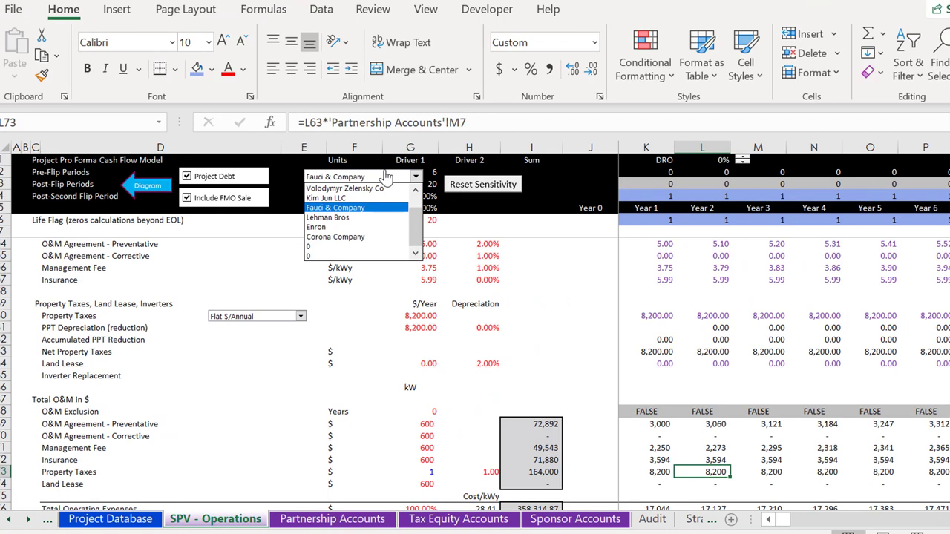
pyautogui.click(386, 175)
pyautogui.press('Down')
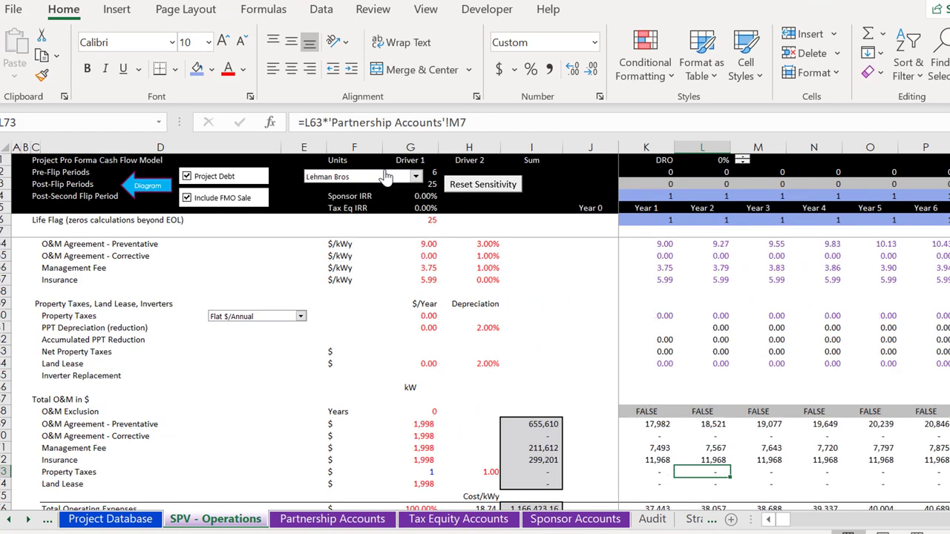
pyautogui.click(385, 176)
pyautogui.press('Down')
pyautogui.press('Return')
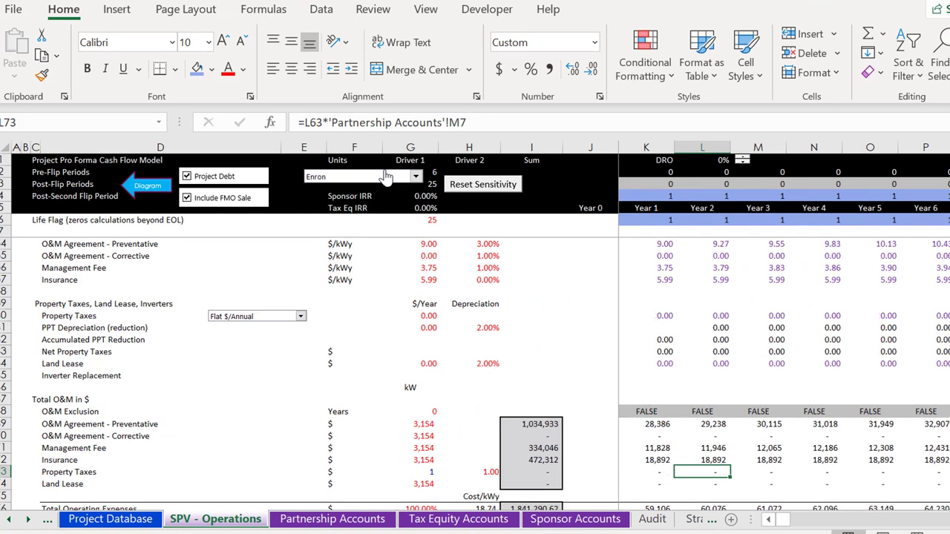
# - Switch the selected project to Corona Company
pyautogui.click(386, 175)
pyautogui.press('Down')
pyautogui.press('Return')
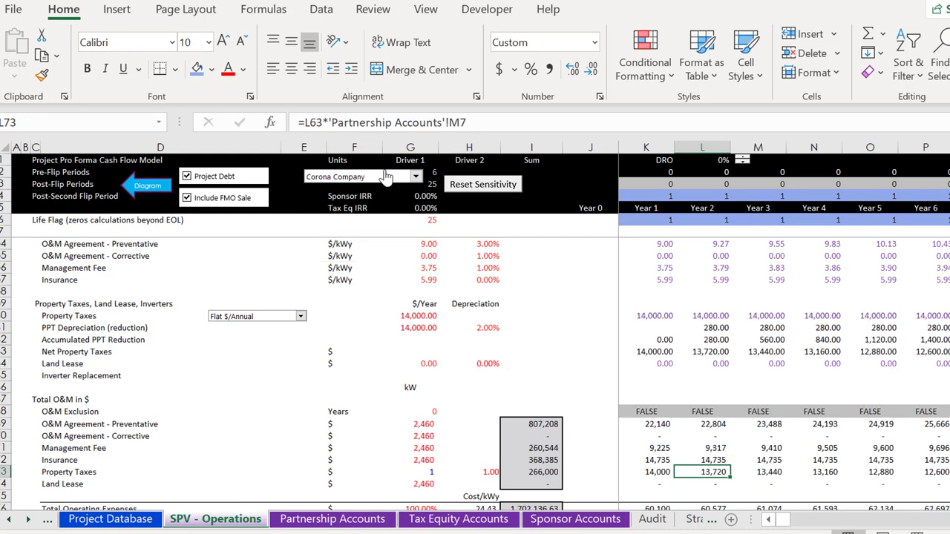
# - Follow the Property Taxes row under Total O&M in $ from the first years out past Year 10
pyautogui.press('Right')
pyautogui.press('Right')
pyautogui.press('Right')
pyautogui.press('Right')
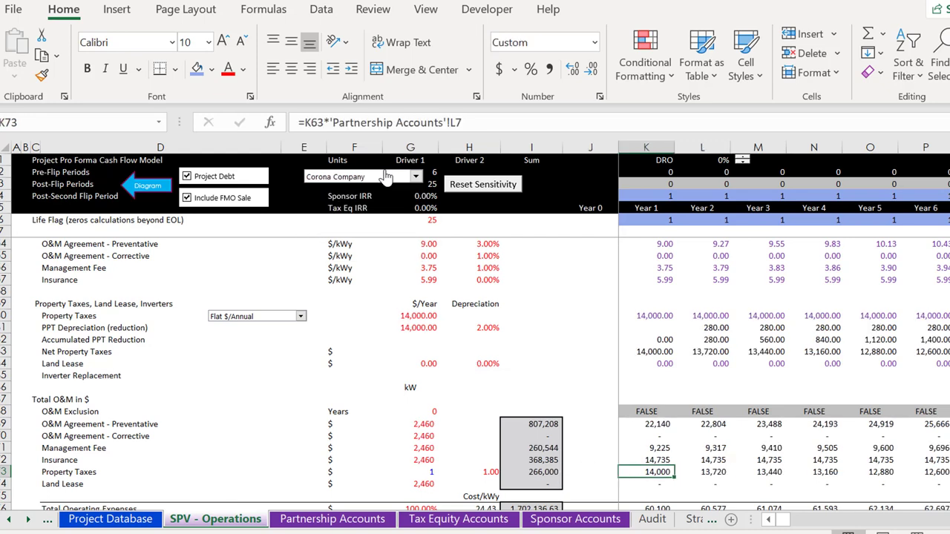
pyautogui.press('Right')
pyautogui.press('Right')
pyautogui.press('Right')
pyautogui.press('Right')
pyautogui.press('Right')
pyautogui.press('Right')
pyautogui.press('Right')
pyautogui.press('Right')
pyautogui.press('Right')
pyautogui.press('Right')
pyautogui.press('Right')
pyautogui.press('Right')
pyautogui.press('Right')
pyautogui.press('Right')
pyautogui.press('Right')
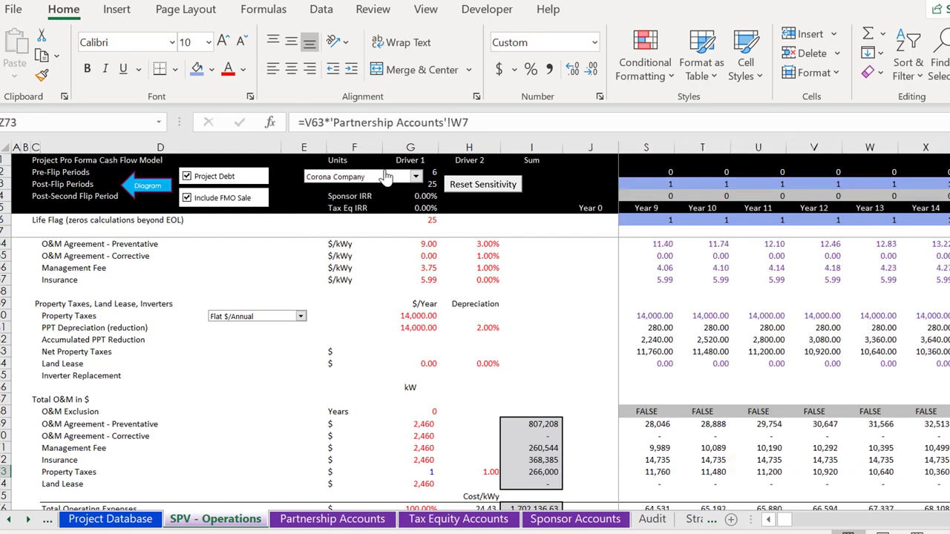
# - Trace the Property Taxes row under Total O&M in $ back through the early years to its units cell
pyautogui.press('Left')
pyautogui.press('Left')
pyautogui.press('Left')
pyautogui.press('Left')
pyautogui.press('Left')
pyautogui.press('Left')
pyautogui.press('Left')
pyautogui.press('Left')
pyautogui.press('Left')
pyautogui.press('Left')
pyautogui.press('Left')
pyautogui.press('Left')
pyautogui.press('Left')
pyautogui.press('Left')
pyautogui.press('Left')
pyautogui.press('Left')
pyautogui.press('Left')
pyautogui.press('Left')
pyautogui.press('Left')
pyautogui.press('Left')
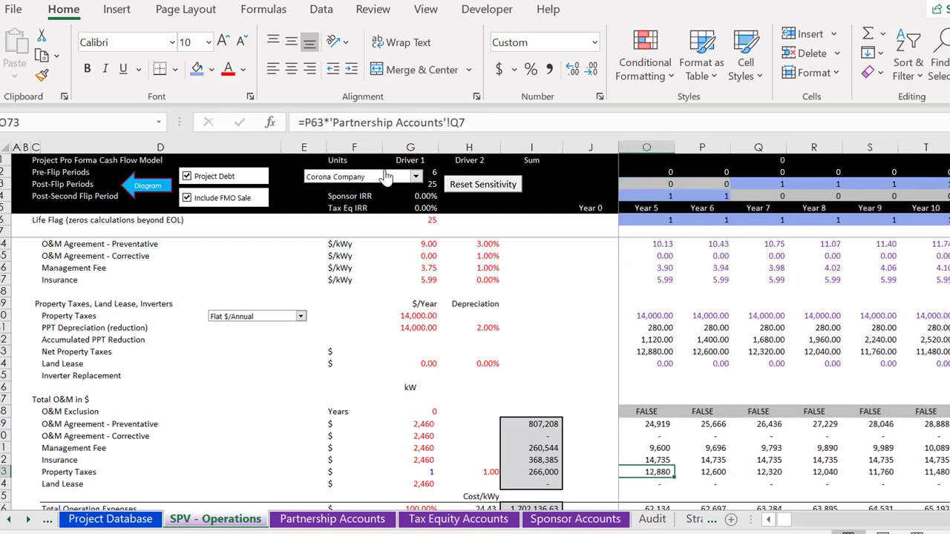
pyautogui.press('Right')
pyautogui.press('Right')
pyautogui.press('Right')
pyautogui.press('Right')
pyautogui.press('Right')
pyautogui.press('Right')
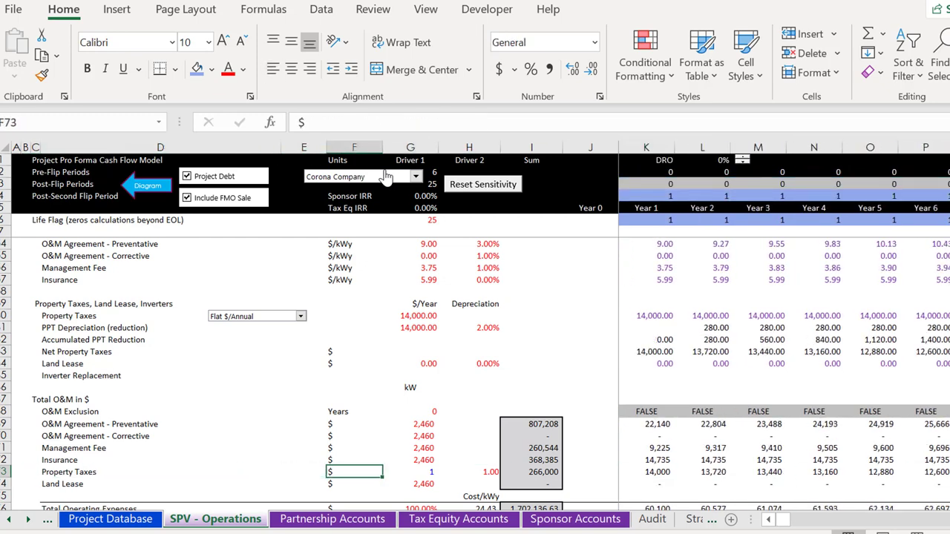
# - Go up to the Total Revenues row and return to the $/kWy input for O&M Agreement - Preventative
pyautogui.press('Up')
pyautogui.press('Up')
pyautogui.press('Up')
pyautogui.press('Up')
pyautogui.press('Up')
pyautogui.press('Up')
pyautogui.press('Up')
pyautogui.press('Up')
pyautogui.press('Up')
pyautogui.press('Up')
pyautogui.press('Up')
pyautogui.press('Up')
pyautogui.press('Up')
pyautogui.press('Up')
pyautogui.press('Up')
pyautogui.press('Up')
pyautogui.press('Up')
pyautogui.press('Up')
pyautogui.press('Up')
pyautogui.press('Up')
pyautogui.press('Up')
pyautogui.press('Up')
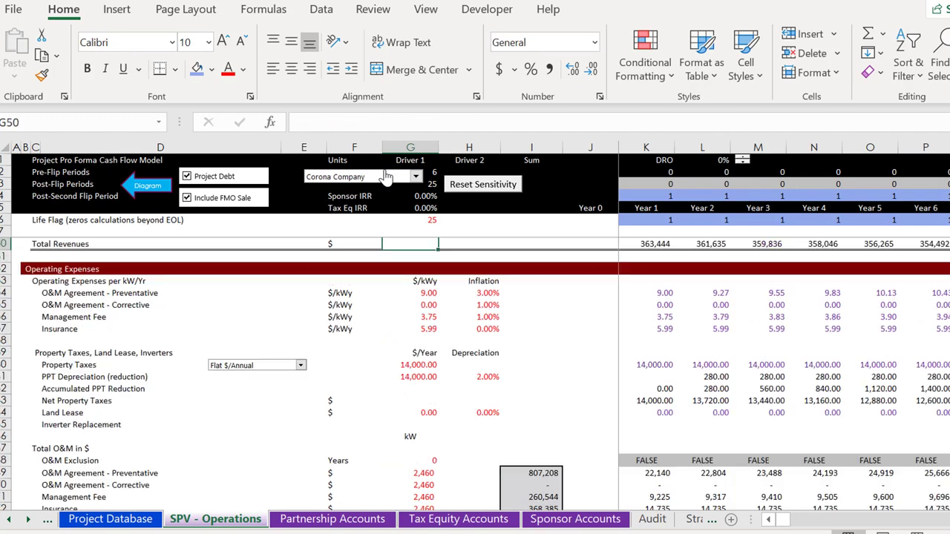
pyautogui.press('Down')
pyautogui.press('Down')
pyautogui.press('Down')
pyautogui.press('Down')
pyautogui.press('Down')
pyautogui.press('Down')
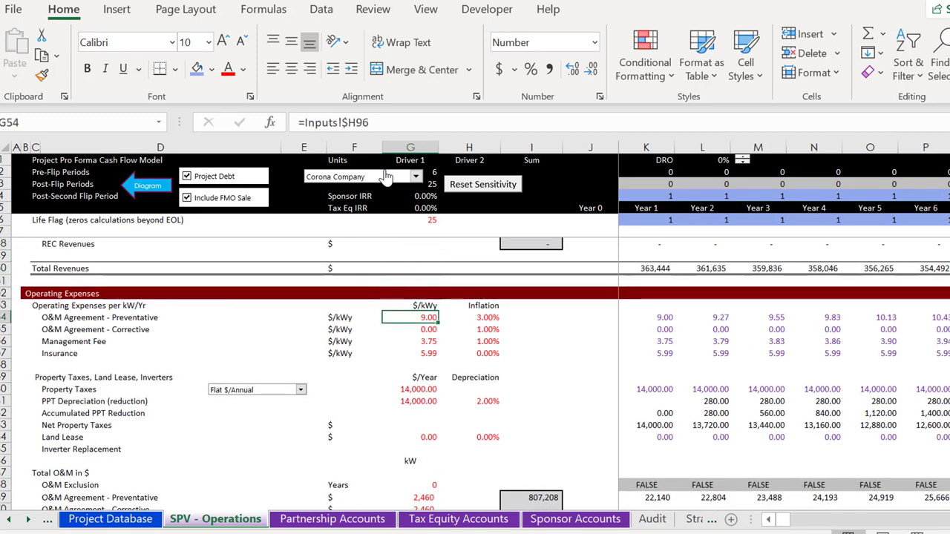
# - Review the $/kWy inputs from O&M Agreement - Preventative through Insurance
pyautogui.hotkey('shift', 'Down')
pyautogui.hotkey('shift', 'Down')
pyautogui.hotkey('shift', 'Down')
pyautogui.hotkey('shift', 'Down')
pyautogui.press('Up')
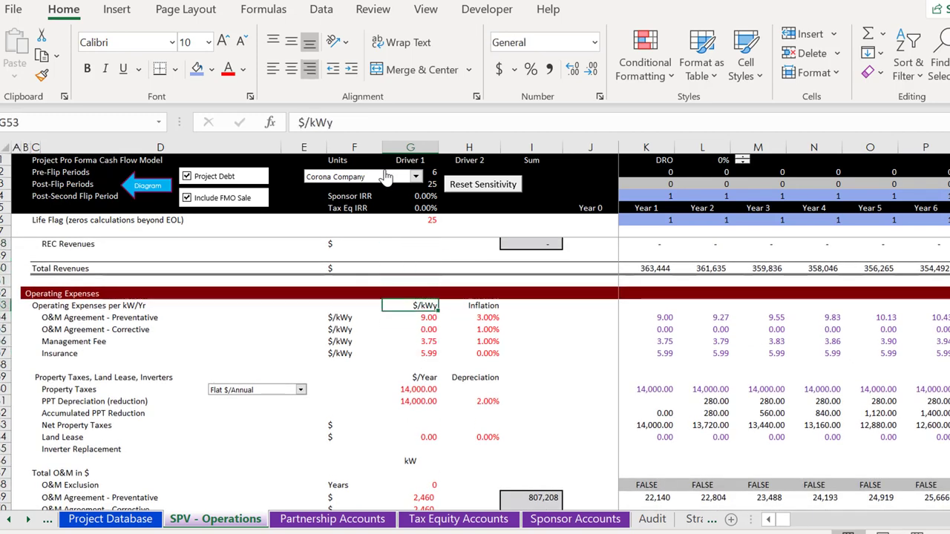
pyautogui.press('Down')
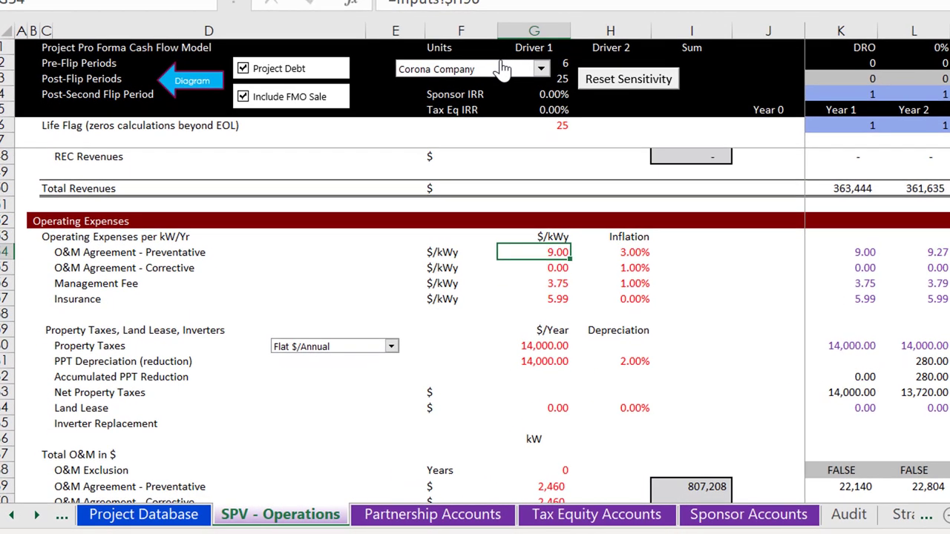
pyautogui.press('Down')
pyautogui.press('Down')
pyautogui.press('Down')
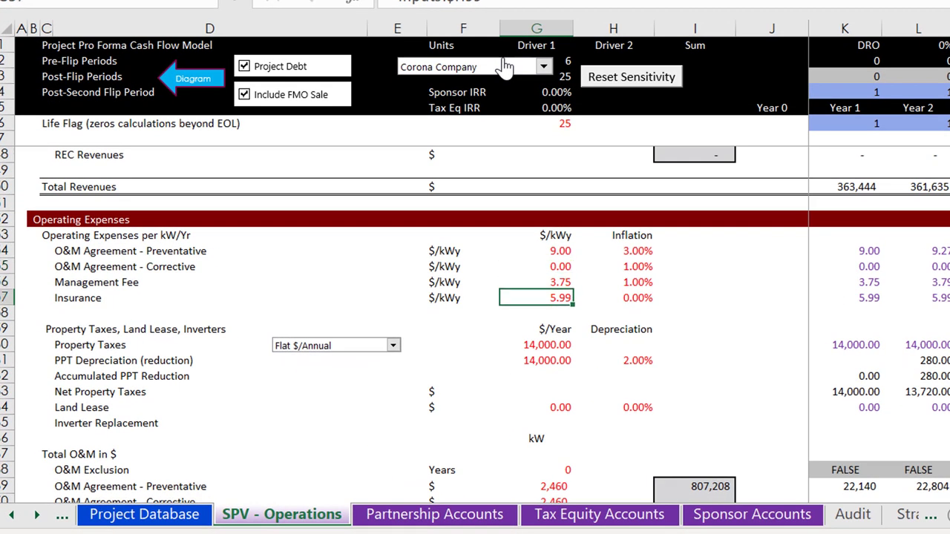
# - Review the Inflation rates of the per kW/Yr operating expenses between Insurance and O&M Agreement - Preventative
pyautogui.press('Right')
pyautogui.press('Up')
pyautogui.press('Up')
pyautogui.press('Up')
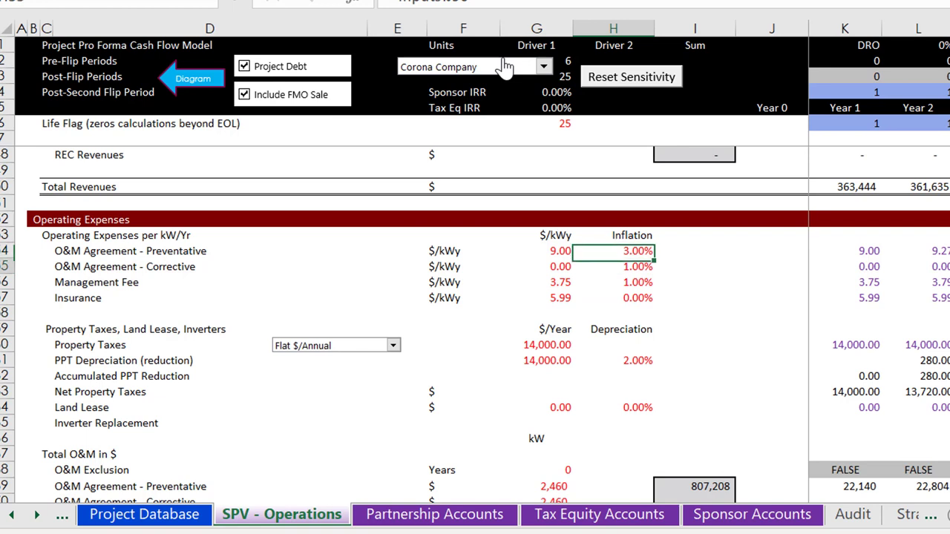
pyautogui.press('Down')
pyautogui.press('Down')
pyautogui.press('Up')
pyautogui.press('Up')
# - Check the units and $/kWy input of O&M Agreement - Preventative, ending on the corrective agreement's Inflation rate
pyautogui.press('Left')
pyautogui.press('Left')
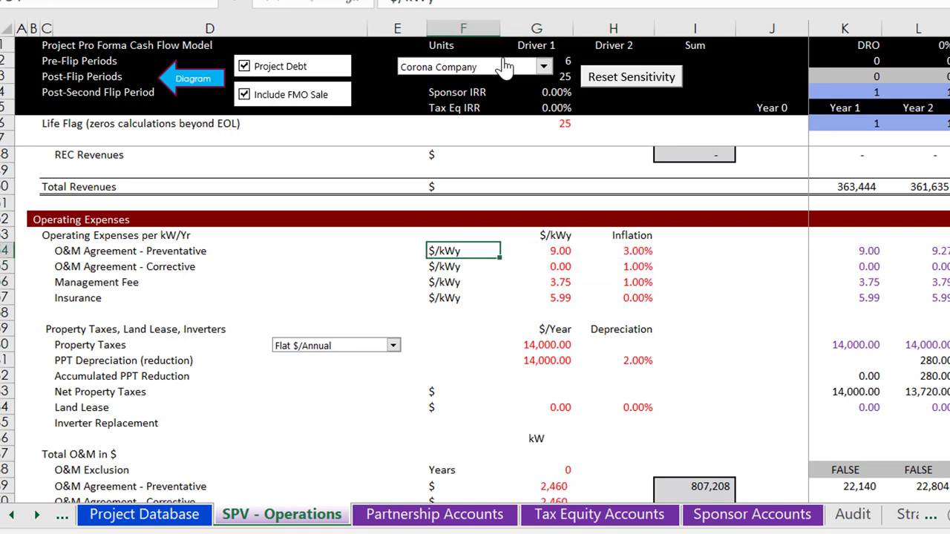
pyautogui.press('Left')
pyautogui.press('Right')
pyautogui.press('Right')
pyautogui.press('Right')
pyautogui.press('Down')
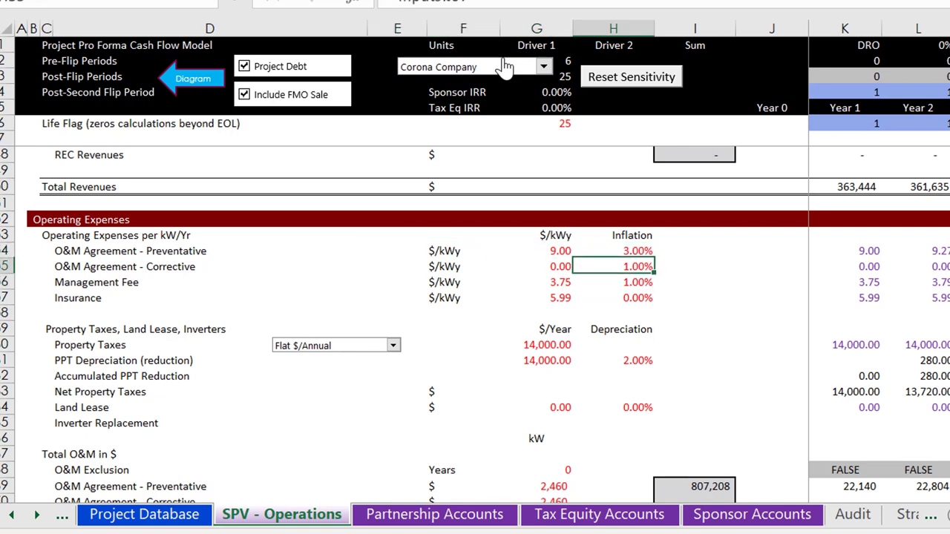
# - Compare the Inflation rates of the preventative agreement, corrective agreement and Management Fee, ending on the preventative rate
pyautogui.press('Down')
pyautogui.press('Up')
pyautogui.press('Up')
pyautogui.press('Up')
pyautogui.press('Down')
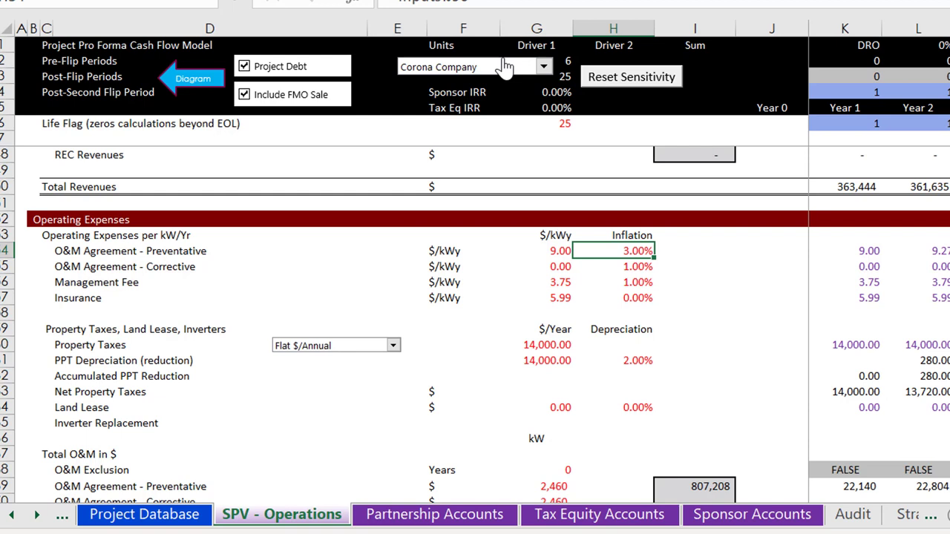
pyautogui.press('Down')
pyautogui.press('Down')
pyautogui.press('Down')
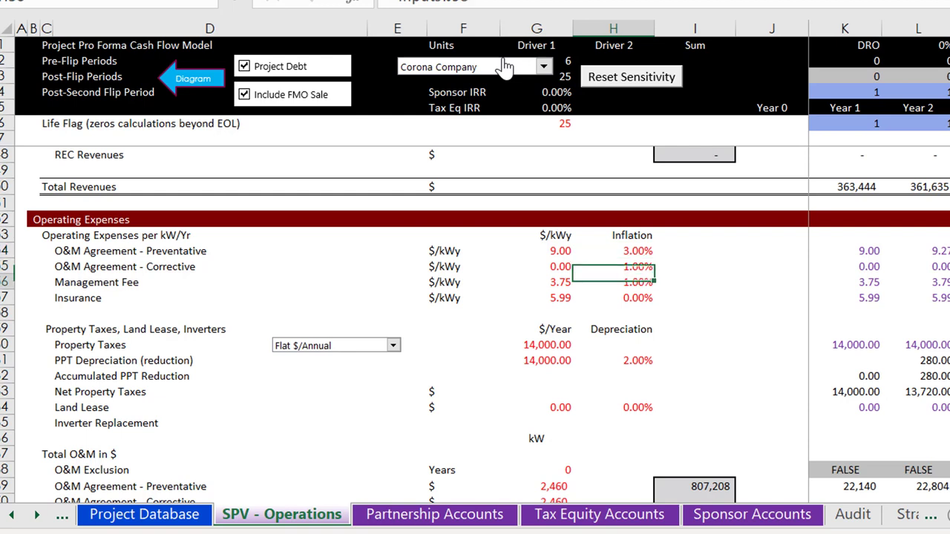
pyautogui.press('Up')
pyautogui.press('Up')
pyautogui.press('Up')
pyautogui.press('Down')
pyautogui.press('Down')
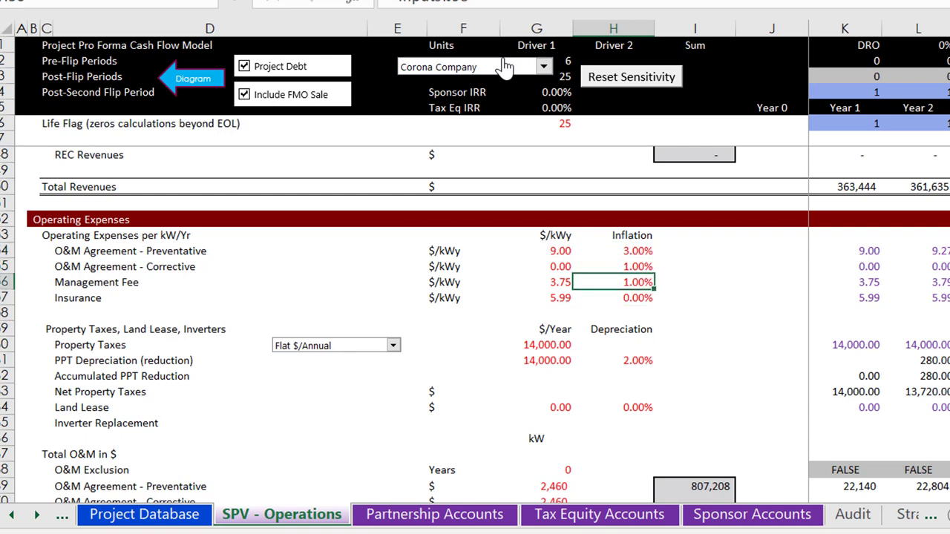
pyautogui.press('Up')
pyautogui.press('Up')
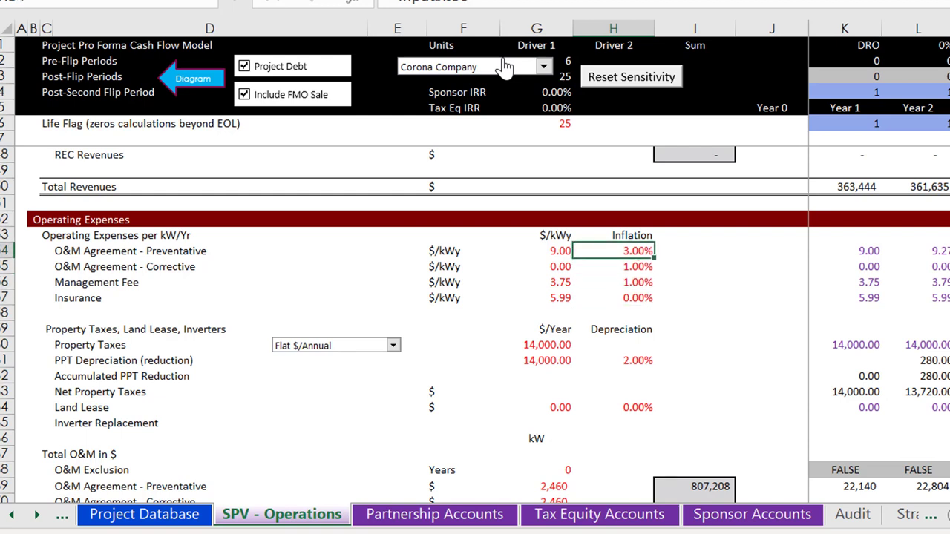
# - Examine the $/Year amount and Depreciation rate of the PPT Depreciation (reduction) row
pyautogui.press('Down')
pyautogui.press('Down')
pyautogui.press('Down')
pyautogui.press('Down')
pyautogui.press('Down')
pyautogui.press('Down')
pyautogui.press('Down')
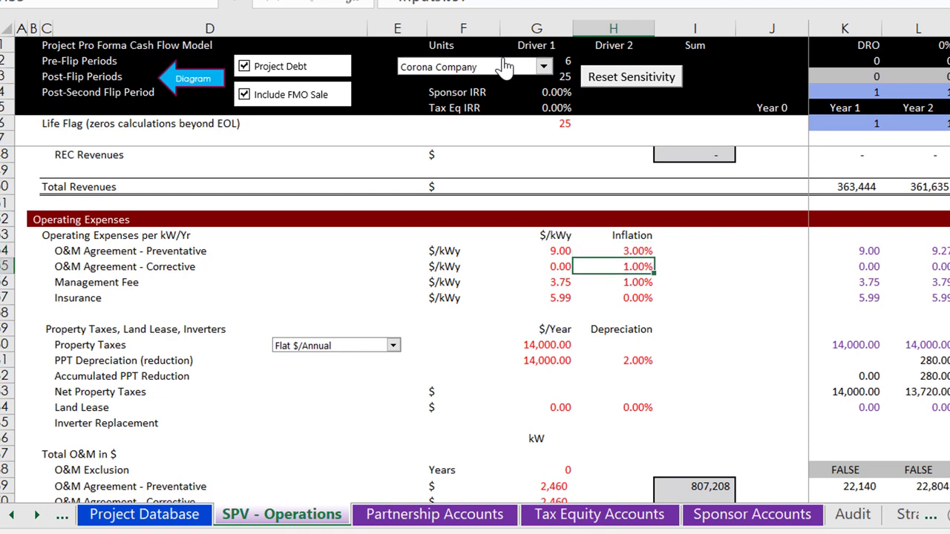
pyautogui.press('Left')
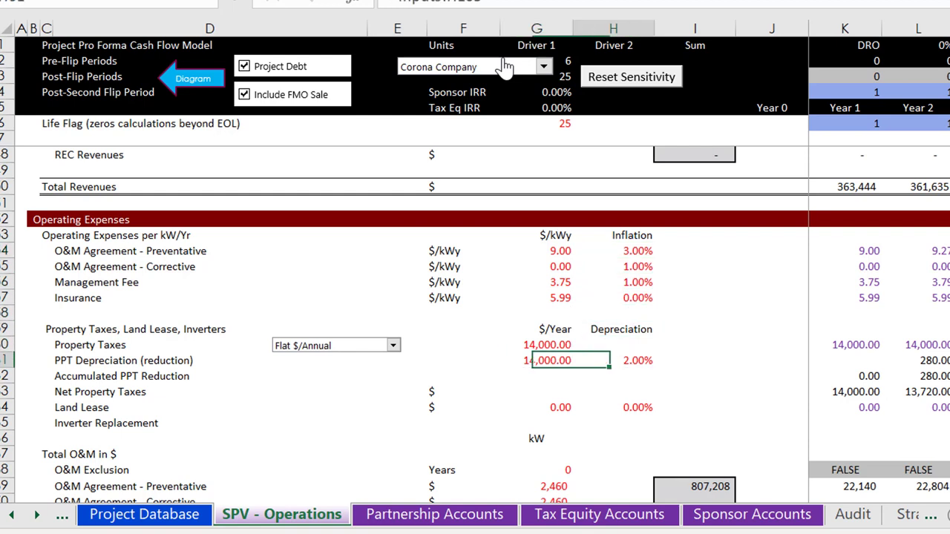
pyautogui.press('Right')
pyautogui.press('Left')
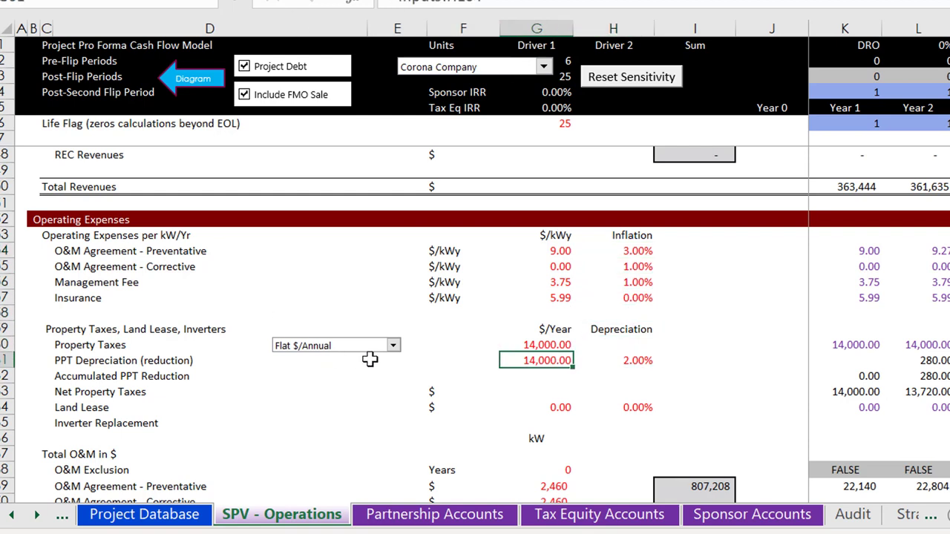
# - Try the Flat $/Monthy method and the PPT w/ escalator method for Property Taxes
pyautogui.click(328, 347)
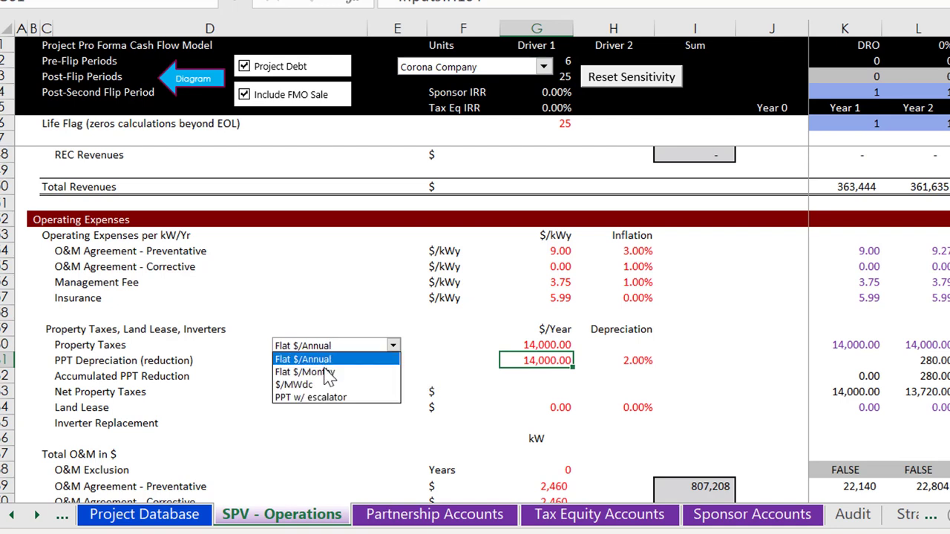
pyautogui.click(320, 372)
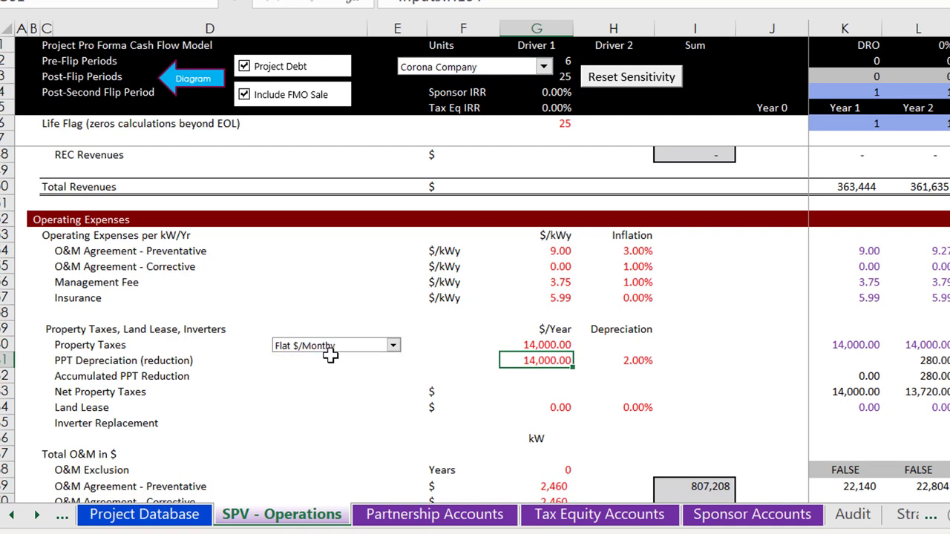
pyautogui.click(327, 349)
pyautogui.press('Down')
pyautogui.press('Down')
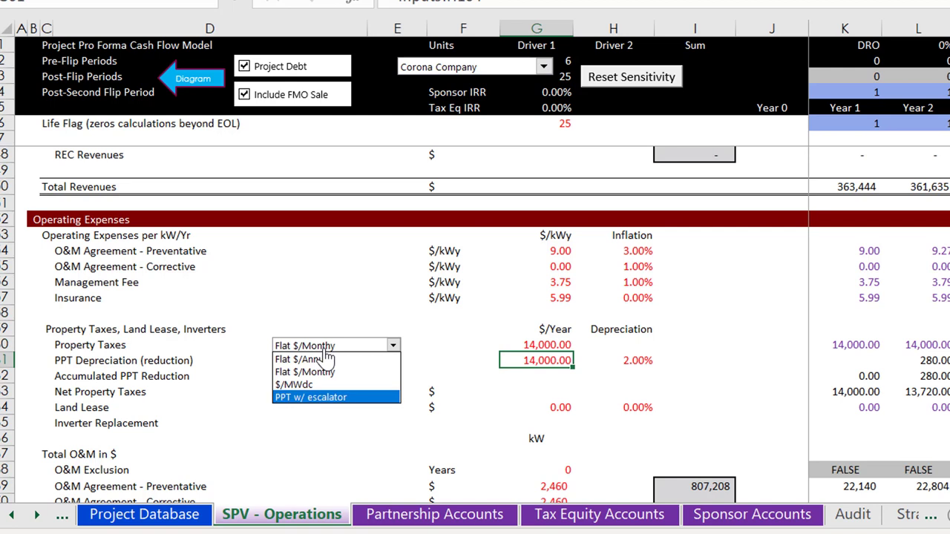
pyautogui.press('Return')
# - Return the Property Taxes method to Flat $/Annual
pyautogui.click(326, 348)
pyautogui.press('Up')
pyautogui.press('Up')
pyautogui.press('Return')
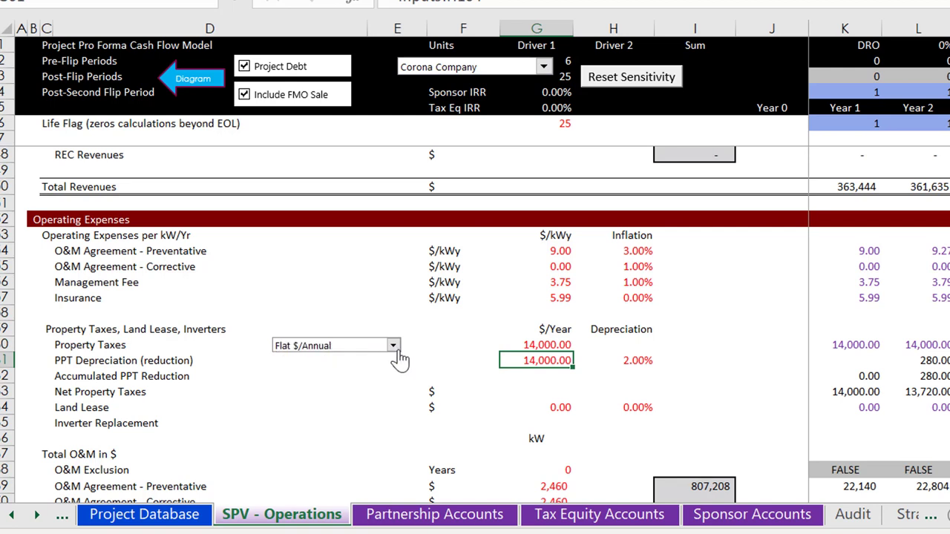
# - Examine the Property Taxes $/Year amount and the Accumulated PPT Reduction row
pyautogui.press('Up')
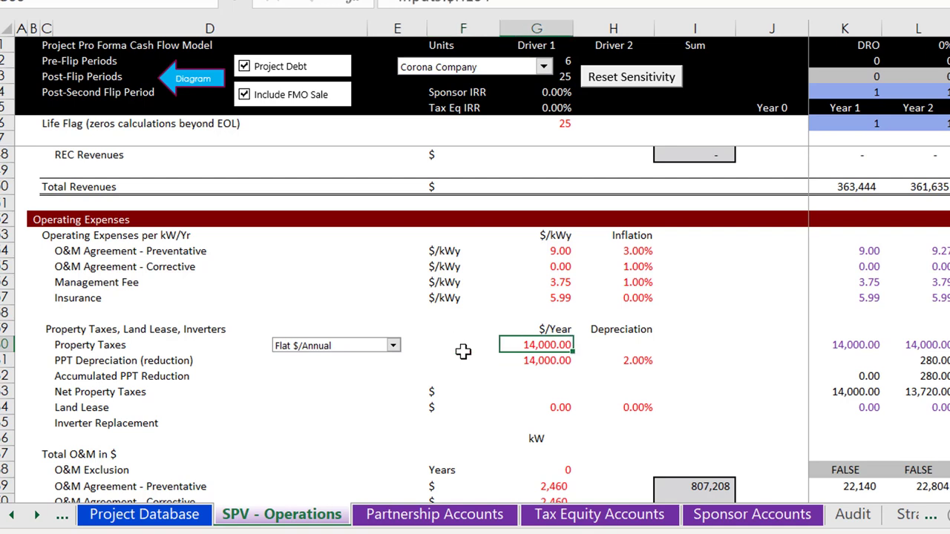
pyautogui.press('Down')
pyautogui.press('Down')
pyautogui.press('Right')
pyautogui.press('Right')
pyautogui.press('Right')
pyautogui.press('Right')
pyautogui.press('Right')
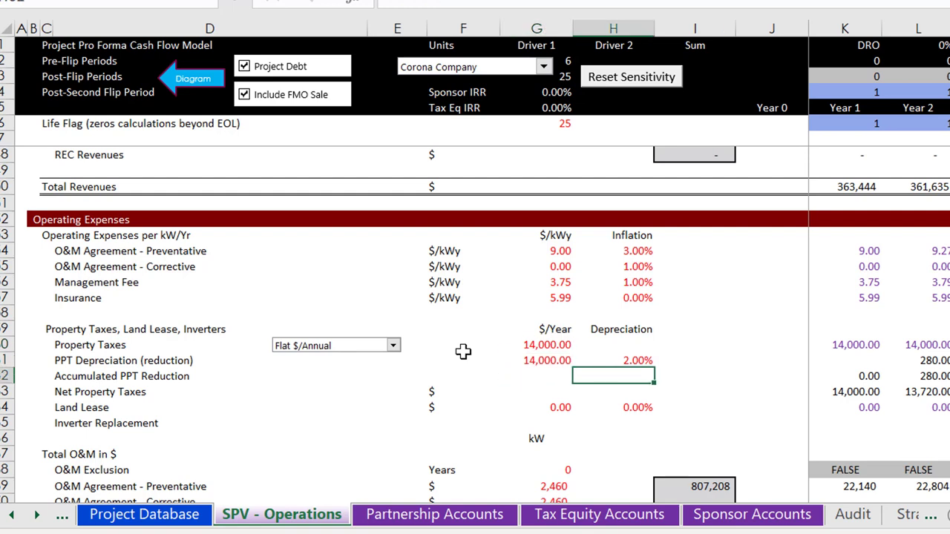
pyautogui.press('Left')
pyautogui.press('Left')
pyautogui.press('Left')
pyautogui.press('Left')
pyautogui.press('Left')
pyautogui.press('Left')
pyautogui.press('Left')
pyautogui.press('Left')
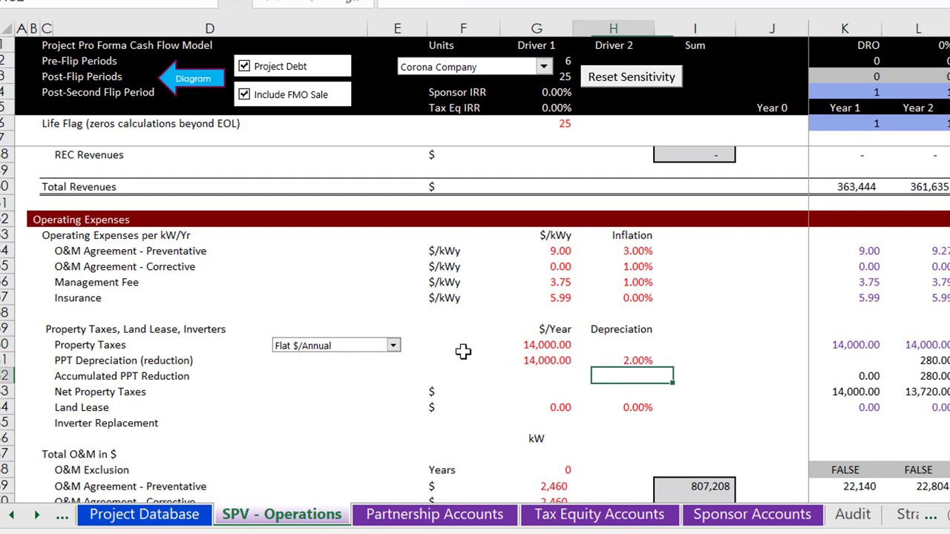
pyautogui.press('Left')
# - Review the Net Property Taxes row and the $/Year input of Land Lease
pyautogui.press('Down')
pyautogui.press('Right')
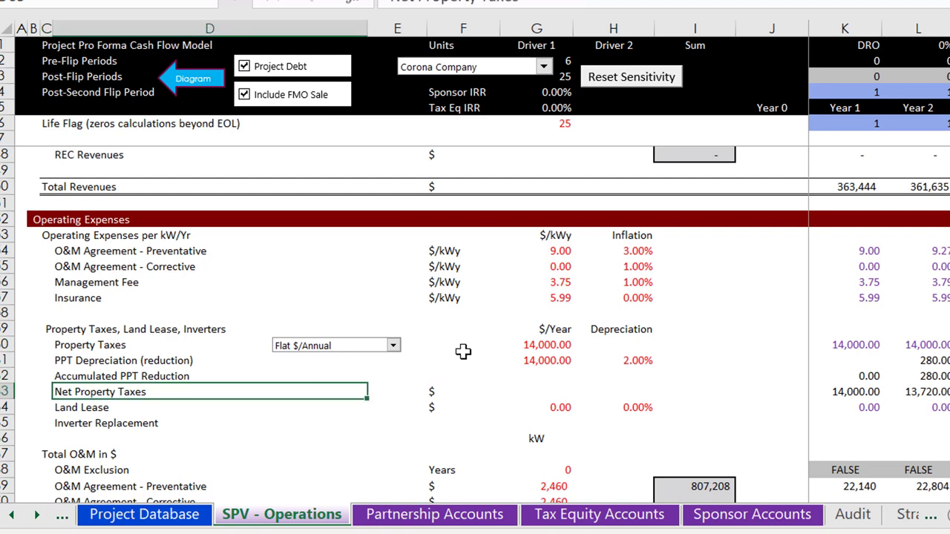
pyautogui.press('Right')
pyautogui.press('Right')
pyautogui.press('Down')
pyautogui.press('Right')
pyautogui.press('Down')
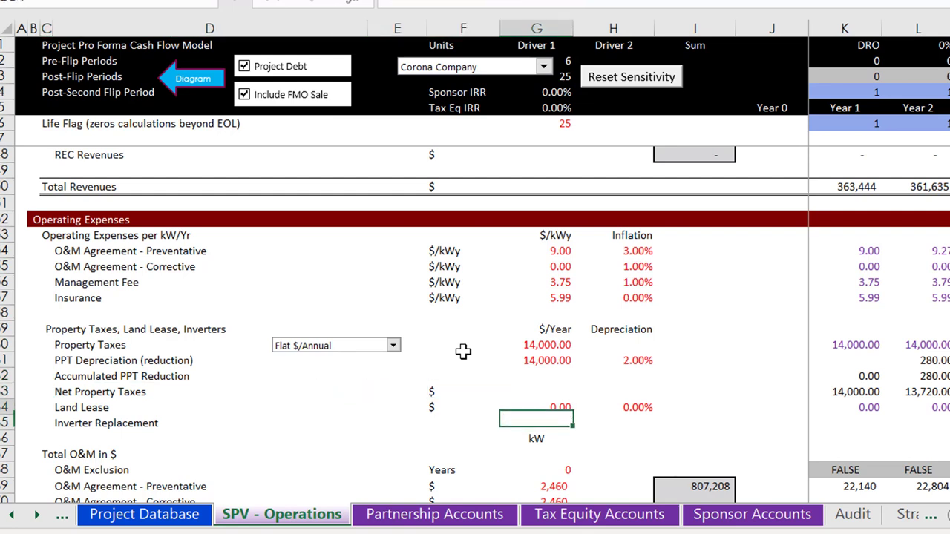
pyautogui.press('Up')
pyautogui.press('Up')
pyautogui.press('Down')
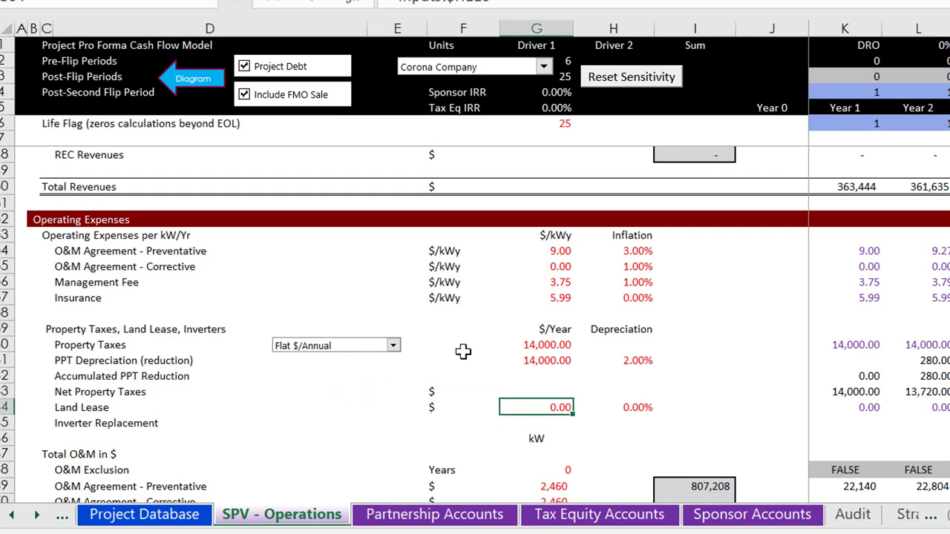
# - Review the kW drivers of the Total O&M in $ section from the exclusion through Total Operating Expenses
pyautogui.press('Down')
pyautogui.press('Down')
pyautogui.press('Down')
pyautogui.press('Down')
pyautogui.press('Down')
pyautogui.press('Down')
pyautogui.press('Down')
pyautogui.press('Down')
pyautogui.press('Down')
pyautogui.press('Down')
pyautogui.press('Down')
pyautogui.press('Down')
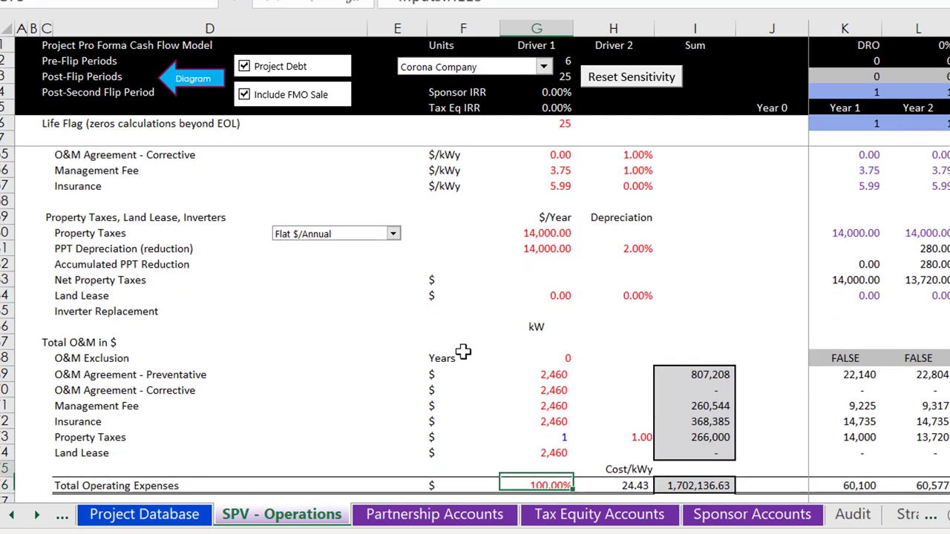
# - Inspect the Year 1 formula of O&M Agreement - Preventative in the Total O&M in $ section
pyautogui.press('Up')
pyautogui.press('Up')
pyautogui.press('Up')
pyautogui.press('Up')
pyautogui.press('Up')
pyautogui.press('Up')
pyautogui.press('Up')
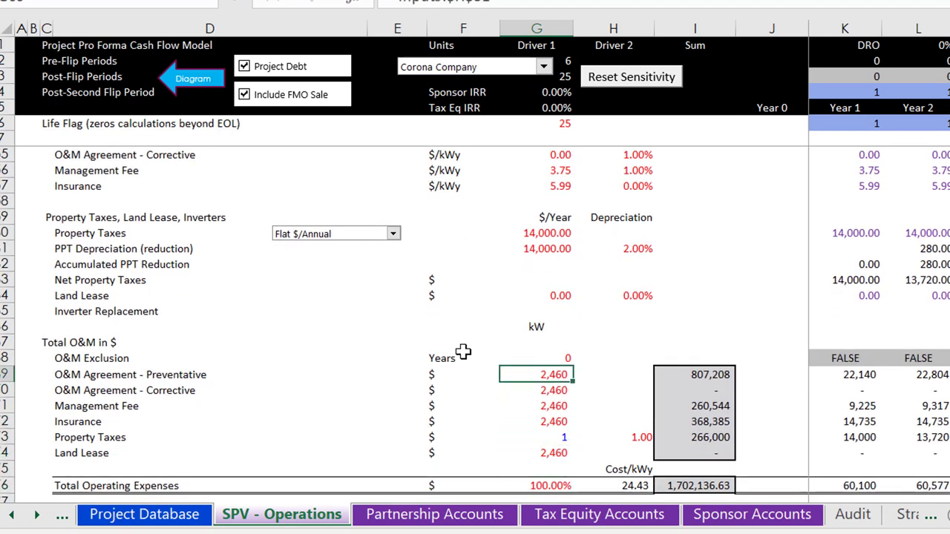
pyautogui.press('Right')
pyautogui.press('Right')
pyautogui.press('Right')
pyautogui.press('Right')
pyautogui.press('F2')
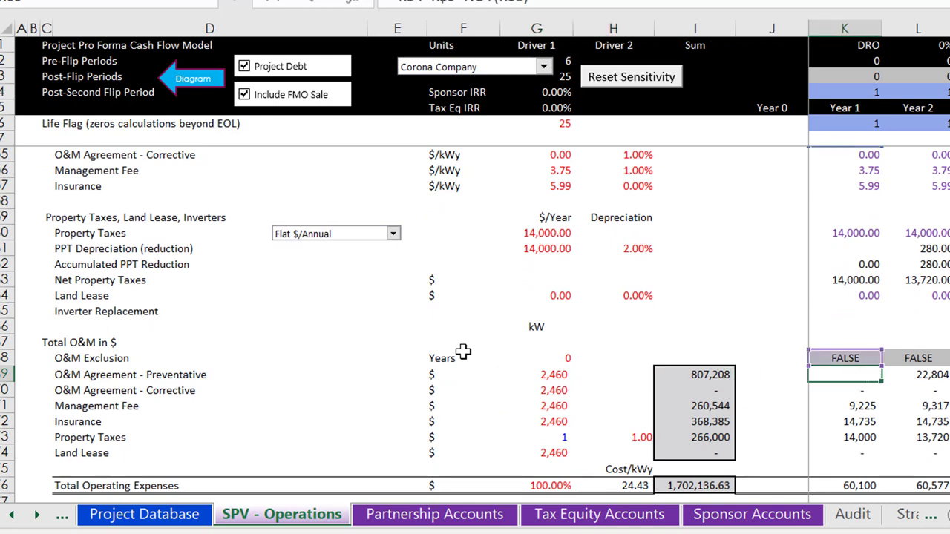
pyautogui.press('Escape')
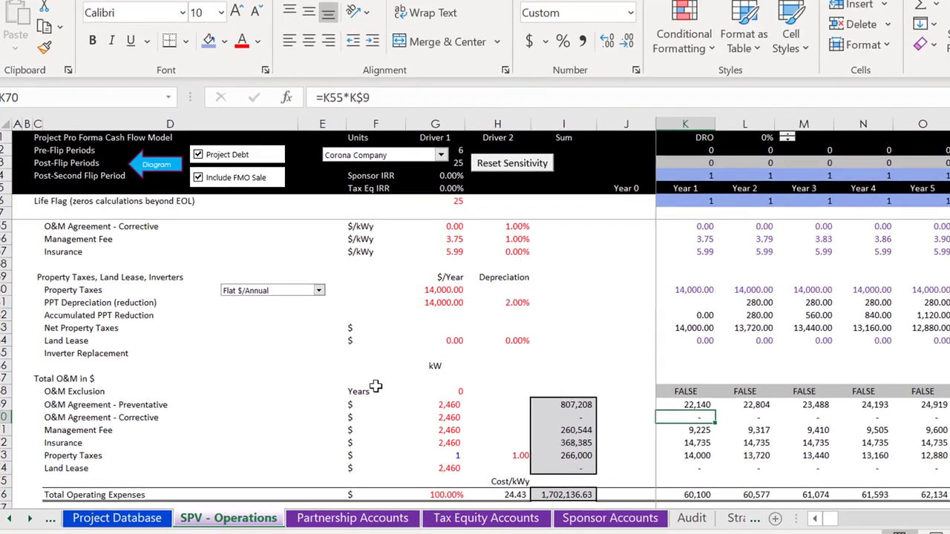
pyautogui.press('F2')
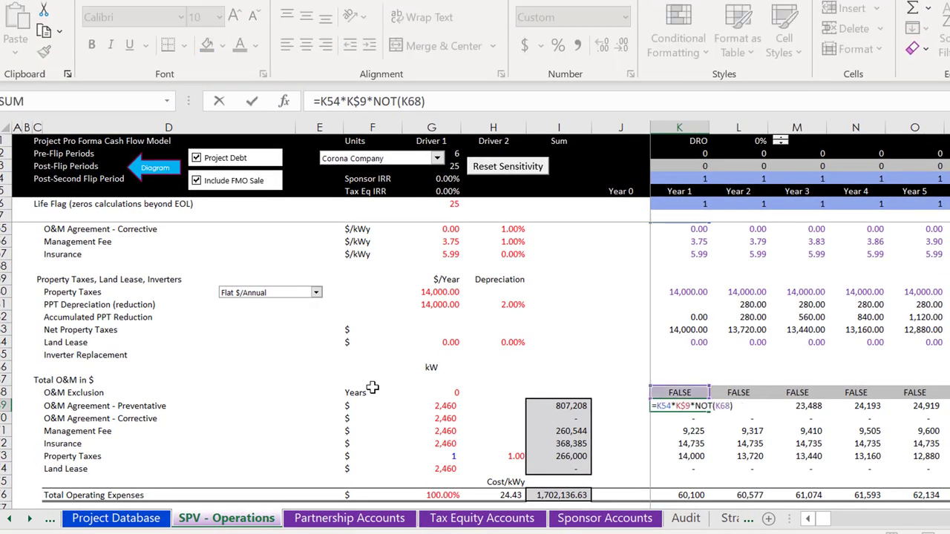
pyautogui.press('Escape')
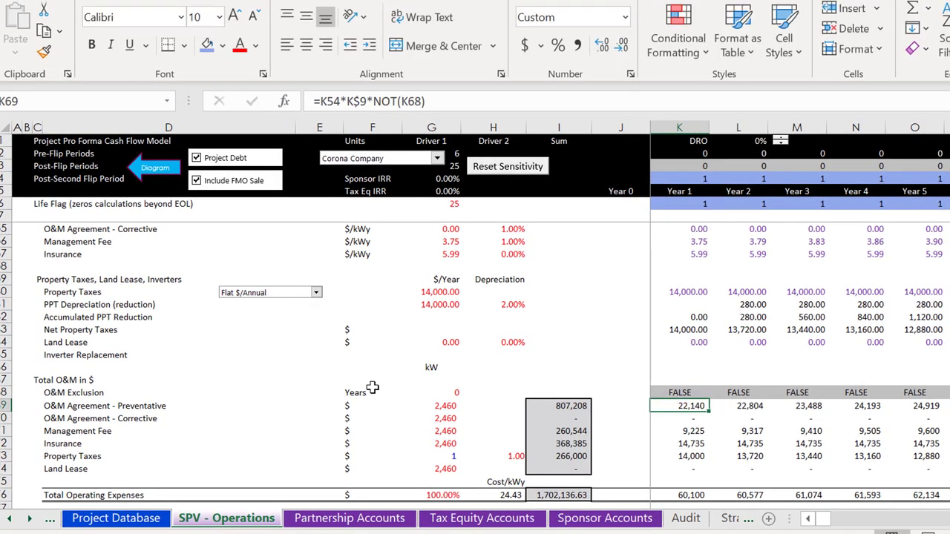
# - Examine the O&M Exclusion flags from Year 1 through Year 18, returning to the earlier years
pyautogui.press('Up')
pyautogui.press('Right')
pyautogui.press('Right')
pyautogui.press('Right')
pyautogui.press('Right')
pyautogui.press('Right')
pyautogui.press('Right')
pyautogui.press('Right')
pyautogui.press('Right')
pyautogui.press('Right')
pyautogui.press('Right')
pyautogui.press('Right')
pyautogui.press('Right')
pyautogui.press('Right')
pyautogui.press('Right')
pyautogui.press('Right')
pyautogui.press('Right')
pyautogui.press('Right')
pyautogui.press('Right')
pyautogui.press('Right')
pyautogui.press('Right')
pyautogui.press('Right')
pyautogui.press('Right')
pyautogui.press('Right')
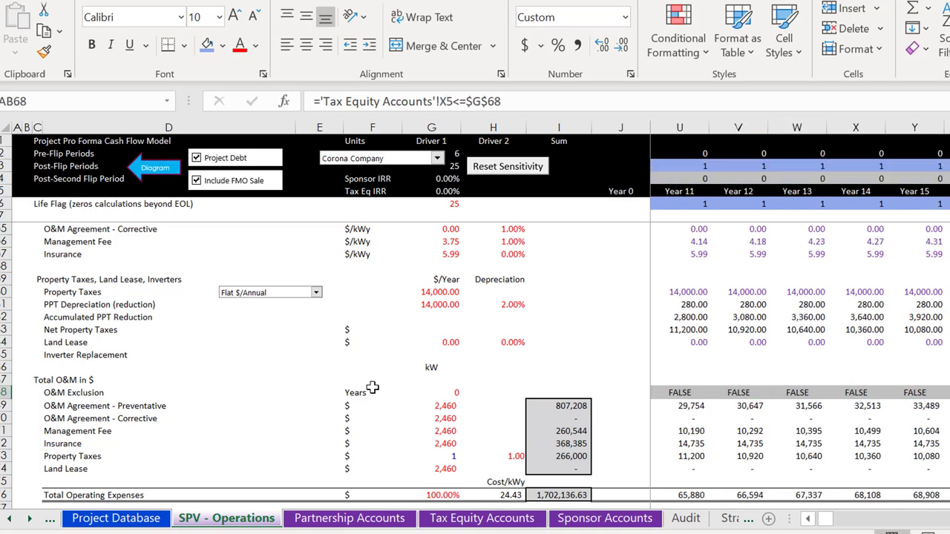
pyautogui.press('Left')
pyautogui.press('Left')
pyautogui.press('Left')
pyautogui.press('Left')
pyautogui.press('Left')
pyautogui.press('Left')
pyautogui.press('Left')
pyautogui.press('Left')
pyautogui.press('Left')
pyautogui.press('Left')
pyautogui.press('Left')
pyautogui.press('Left')
pyautogui.press('Left')
pyautogui.press('Left')
pyautogui.press('Left')
pyautogui.press('Left')
pyautogui.press('Left')
pyautogui.press('Left')
pyautogui.press('Left')
pyautogui.press('Left')
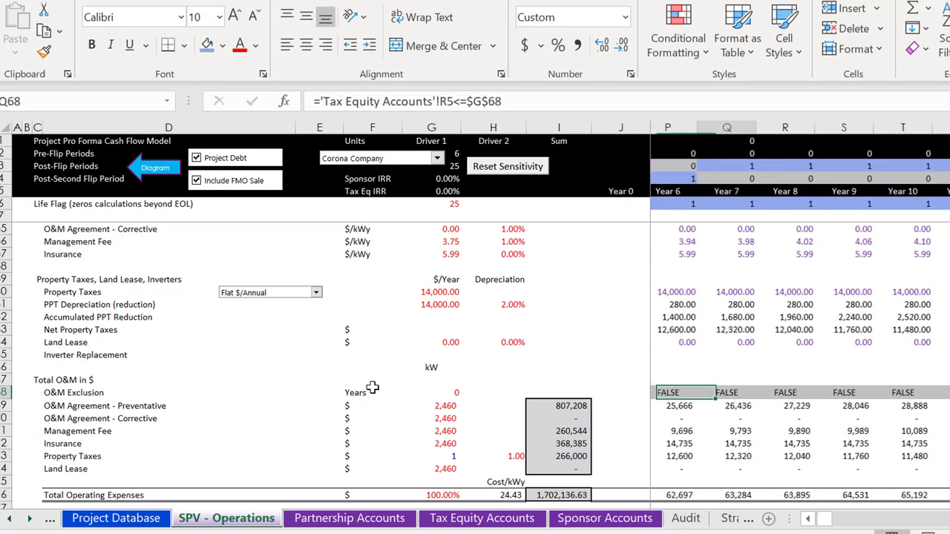
# - Follow the O&M Exclusion flags past the 25-year project life and compare the expense totals around Years 23 to 26
pyautogui.press('Right')
pyautogui.press('Right')
pyautogui.press('Right')
pyautogui.press('Right')
pyautogui.press('Right')
pyautogui.press('Right')
pyautogui.press('Right')
pyautogui.press('Right')
pyautogui.press('Right')
pyautogui.press('Right')
pyautogui.press('Right')
pyautogui.press('Right')
pyautogui.press('Right')
pyautogui.press('Right')
pyautogui.press('Right')
pyautogui.press('Right')
pyautogui.press('Right')
pyautogui.press('Right')
pyautogui.press('Right')
pyautogui.press('Right')
pyautogui.press('Right')
pyautogui.press('Right')
pyautogui.press('Right')
pyautogui.press('Right')
pyautogui.press('Right')
pyautogui.press('Right')
pyautogui.press('Right')
pyautogui.press('Right')
pyautogui.press('Right')
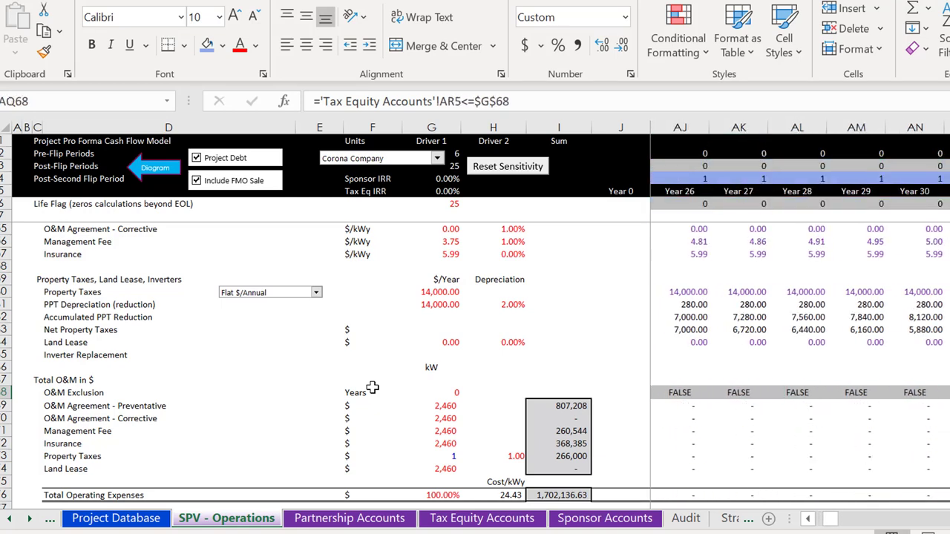
pyautogui.press('Left')
pyautogui.press('Left')
pyautogui.press('Left')
pyautogui.press('Left')
pyautogui.press('Left')
pyautogui.press('Left')
pyautogui.press('Left')
pyautogui.press('Left')
pyautogui.press('Left')
pyautogui.press('Left')
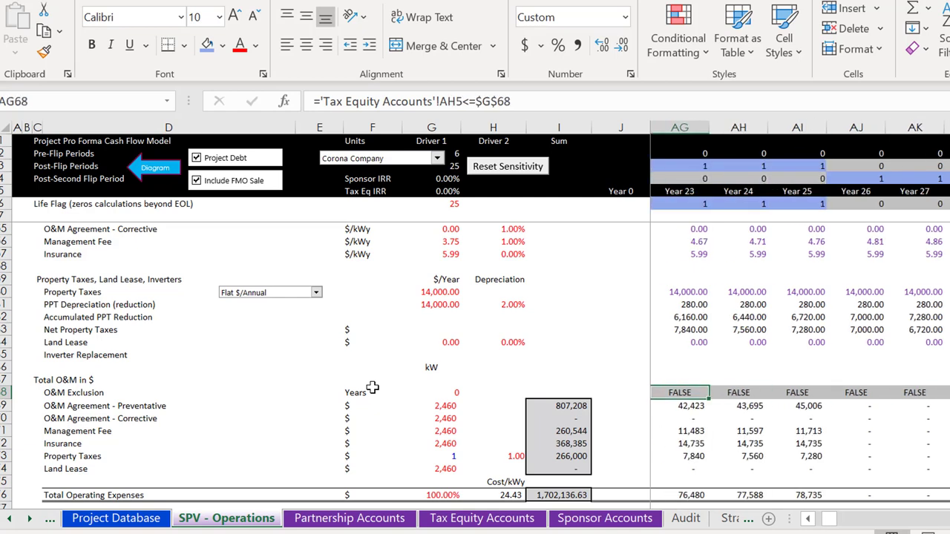
pyautogui.press('Right')
pyautogui.press('Right')
pyautogui.press('Right')
# - Check the Renewable Energy Credits and pretax cash flow rows around Year 25, returning to the Inverter Replacement row at Year 23
pyautogui.press('pageup')
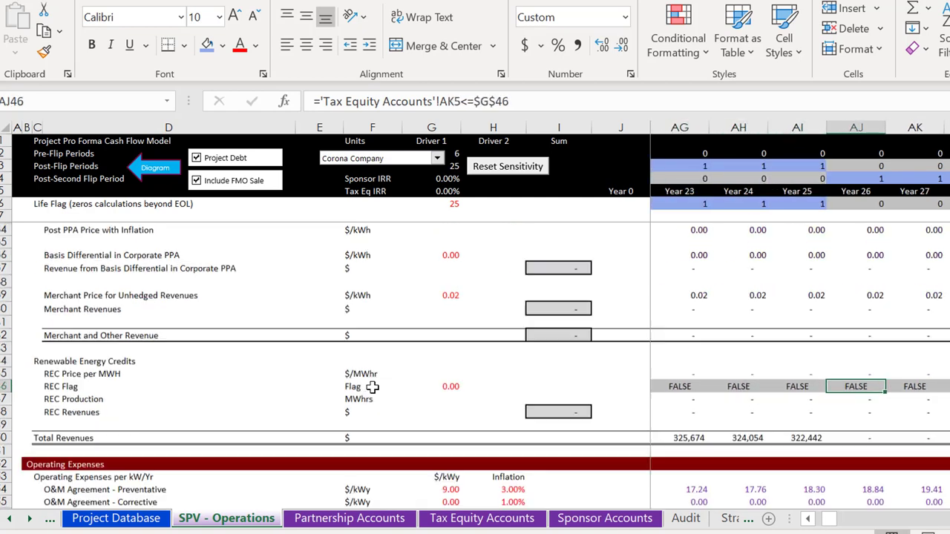
pyautogui.press('pagedown')
pyautogui.press('Left')
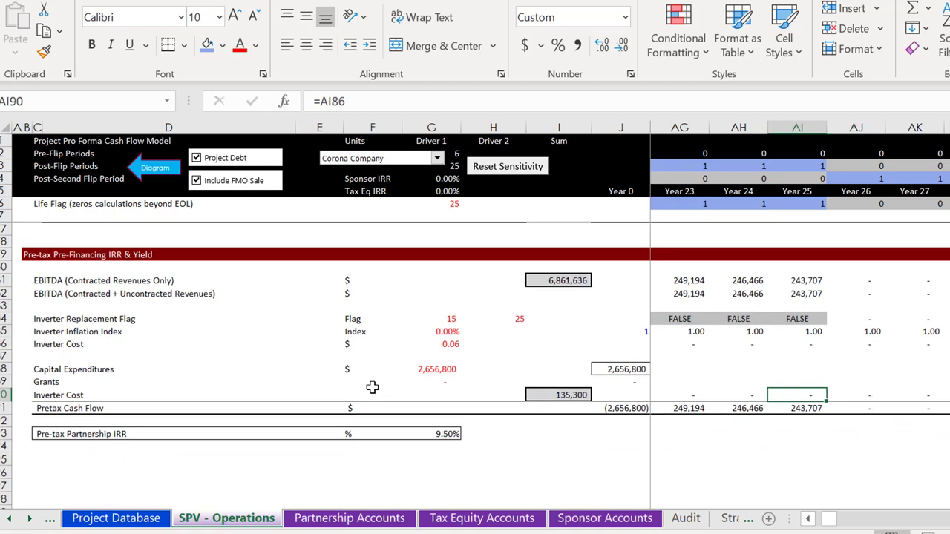
pyautogui.press('Left')
pyautogui.press('Left')
pyautogui.press('Up')
pyautogui.press('Up')
pyautogui.press('Up')
pyautogui.press('pageup')
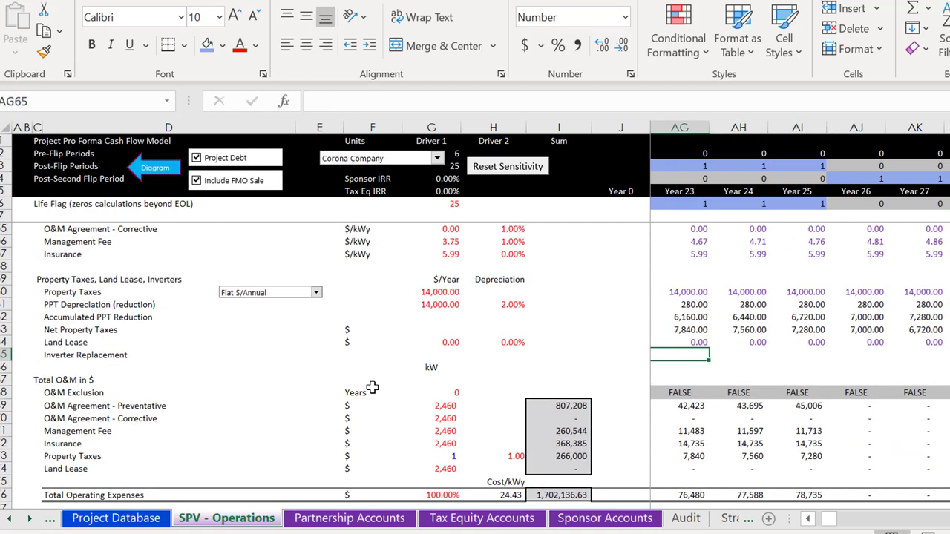
# - Return from Year 23 to Year 1 and check the Land Lease formula there
pyautogui.press('Left')
pyautogui.press('Left')
pyautogui.press('Left')
pyautogui.press('Up')
pyautogui.press('Left')
pyautogui.press('Left')
pyautogui.press('Left')
pyautogui.press('Left')
pyautogui.press('Left')
pyautogui.press('Left')
pyautogui.press('Left')
pyautogui.press('Left')
pyautogui.press('Left')
pyautogui.press('Left')
pyautogui.press('Left')
pyautogui.press('Left')
pyautogui.press('Left')
pyautogui.press('Left')
pyautogui.press('Left')
pyautogui.press('Left')
pyautogui.press('Left')
pyautogui.press('Left')
pyautogui.press('Left')
pyautogui.press('Left')
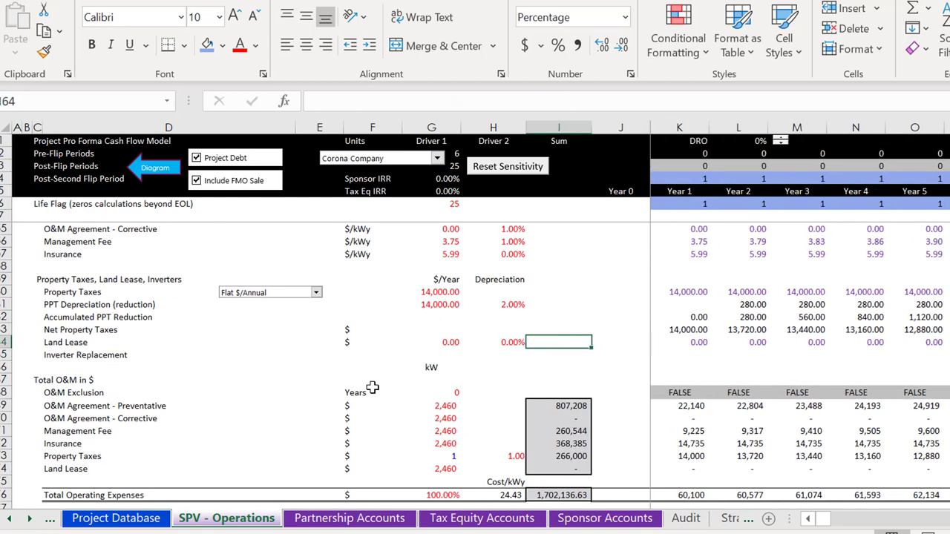
pyautogui.press('Right')
pyautogui.press('Right')
pyautogui.press('Right')
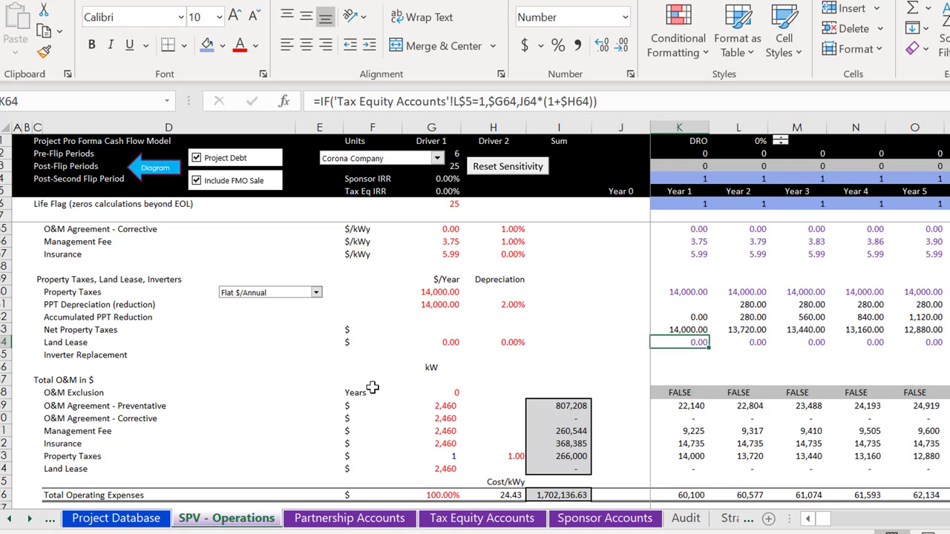
# - Look over the Year 1 rows from Total O&M in $ through the Pre-tax Pre-Financing IRR & Yield section's Inverter Cost
pyautogui.press('Down')
pyautogui.press('Down')
pyautogui.press('Down')
pyautogui.press('Down')
pyautogui.press('Down')
pyautogui.press('Down')
pyautogui.press('Down')
pyautogui.press('Down')
pyautogui.press('Down')
pyautogui.press('Down')
pyautogui.press('Down')
pyautogui.press('Down')
pyautogui.press('Down')
pyautogui.press('Down')
pyautogui.press('Down')
pyautogui.press('Down')
pyautogui.press('Down')
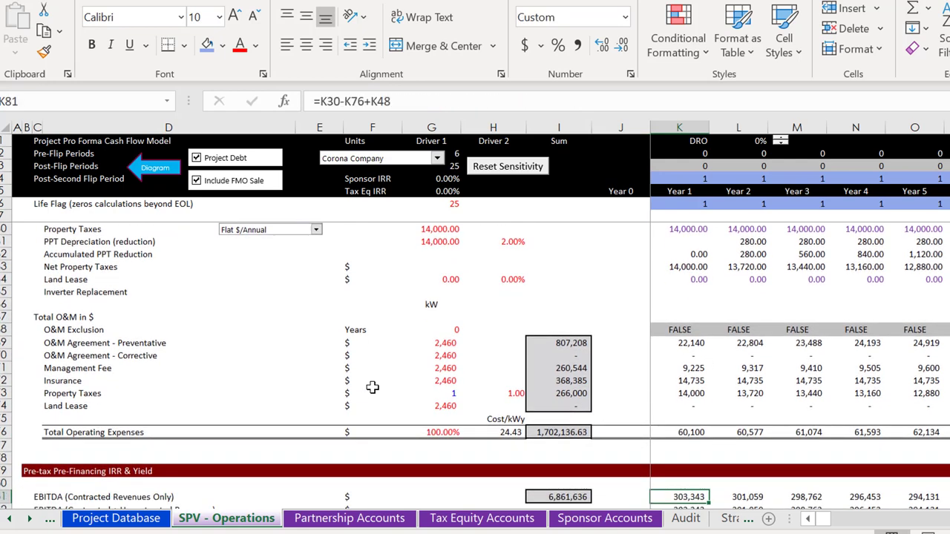
pyautogui.press('Down')
pyautogui.press('Down')
pyautogui.press('Down')
pyautogui.press('Down')
pyautogui.press('Down')
pyautogui.press('Down')
pyautogui.press('Down')
pyautogui.press('Down')
pyautogui.press('Down')
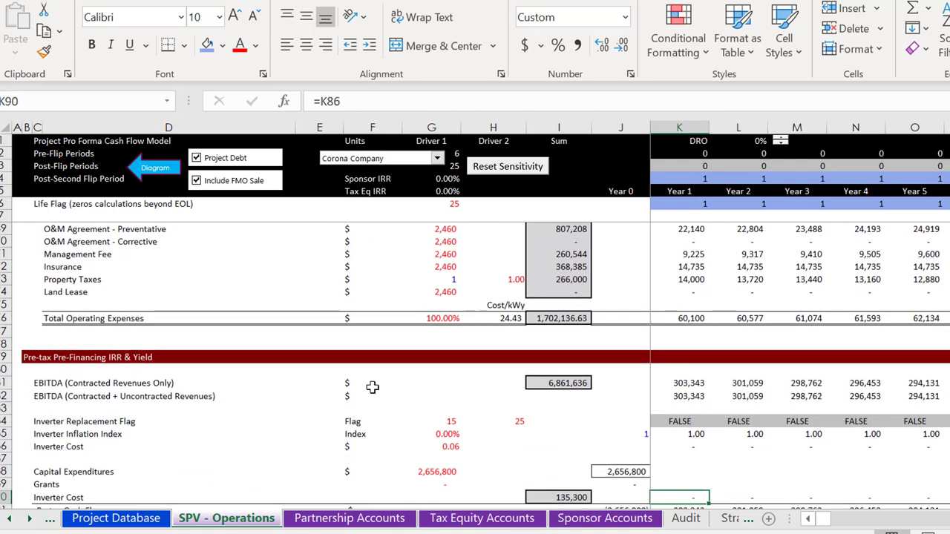
pyautogui.press('Up')
pyautogui.press('Up')
pyautogui.press('Up')
pyautogui.press('Up')
pyautogui.press('Up')
pyautogui.press('Up')
pyautogui.press('Up')
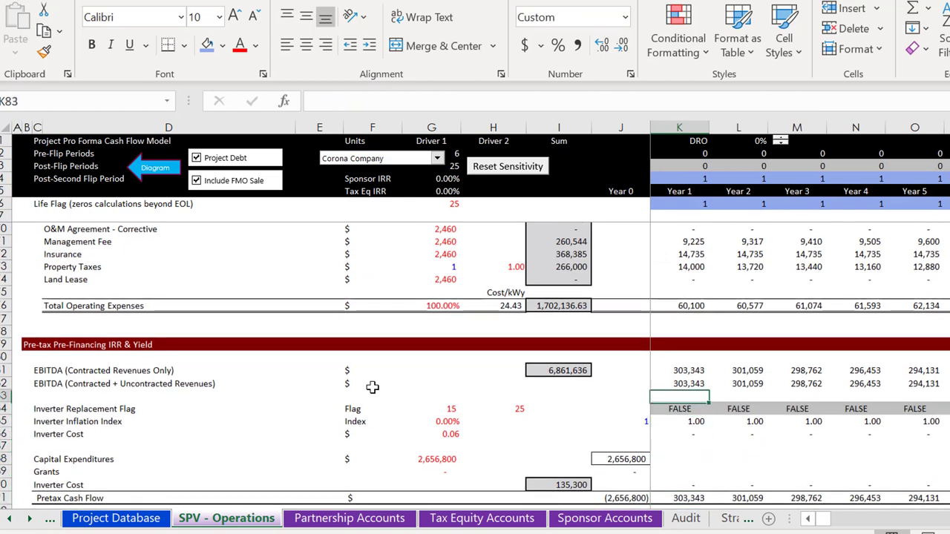
# - Compare the Year 1 formulas of EBITDA for contracted revenues only and for contracted plus uncontracted revenues
pyautogui.press('Up')
pyautogui.press('Up')
pyautogui.press('Left')
pyautogui.press('Left')
pyautogui.press('Left')
pyautogui.press('Right')
pyautogui.press('Right')
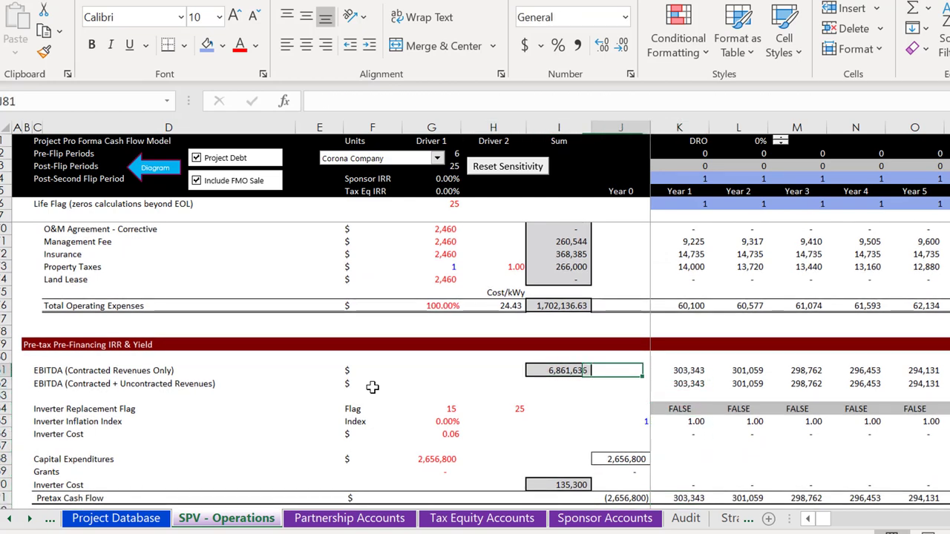
pyautogui.press('Right')
pyautogui.press('Down')
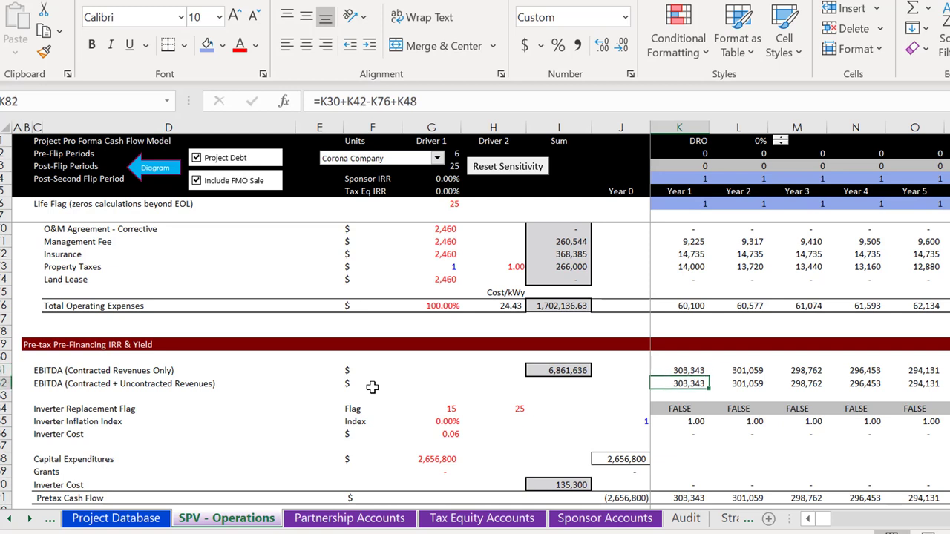
pyautogui.press('Up')
pyautogui.press('Down')
pyautogui.press('Up')
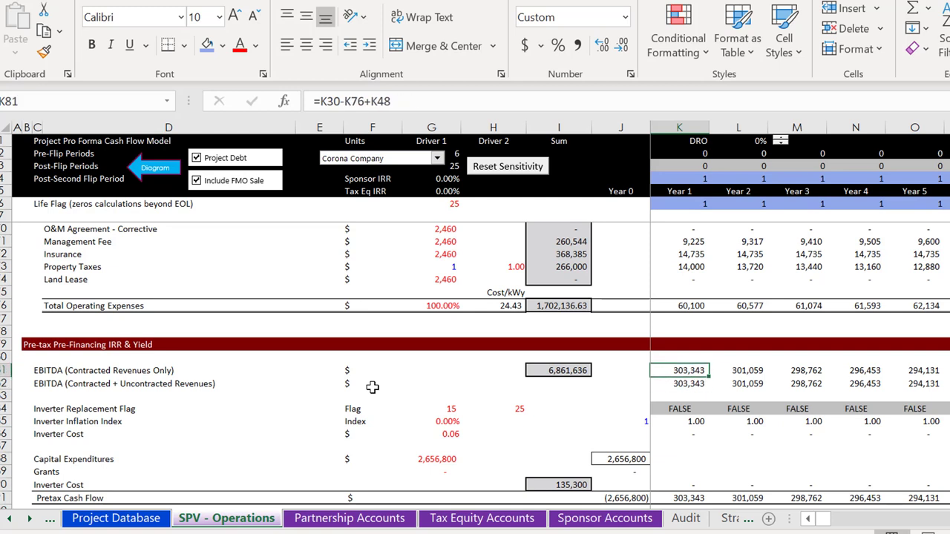
pyautogui.press('Down')
pyautogui.press('Up')
pyautogui.press('Down')
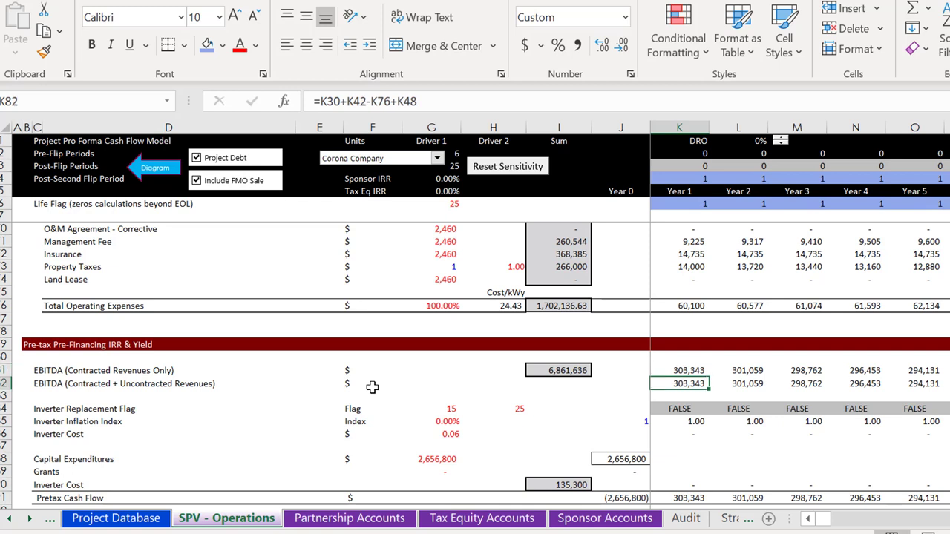
pyautogui.press('Up')
pyautogui.press('Down')
# - Examine the Inverter Replacement Flag row and the Year 1 formula of the Inverter Inflation Index
pyautogui.press('Down')
pyautogui.press('Down')
pyautogui.press('Down')
pyautogui.press('Up')
pyautogui.press('Left')
pyautogui.press('Left')
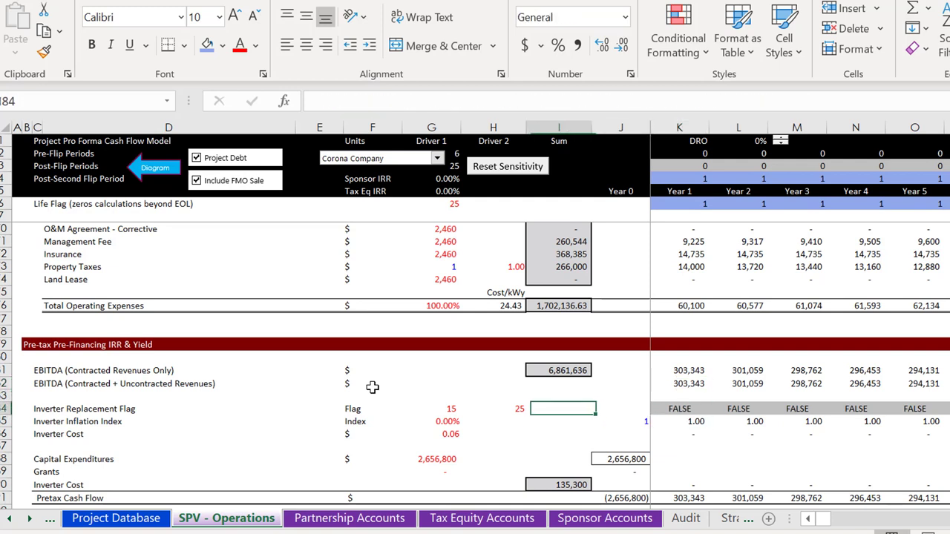
pyautogui.press('Right')
pyautogui.press('Right')
pyautogui.press('Down')
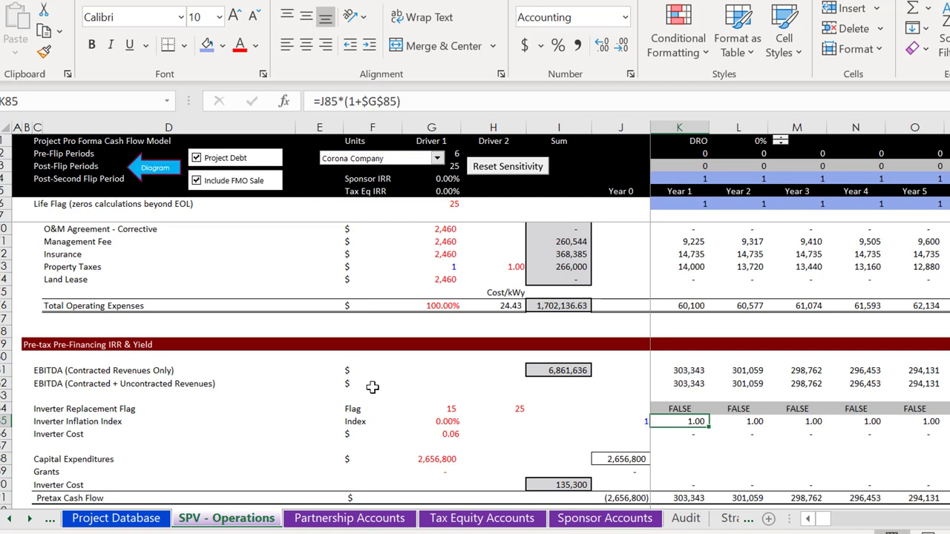
# - Examine the two drivers of the Inverter Replacement Flag that link to the Inputs sheet
pyautogui.press('Left')
pyautogui.press('Left')
pyautogui.press('Left')
pyautogui.press('Left')
pyautogui.press('Up')
pyautogui.press('Left')
pyautogui.press('Right')
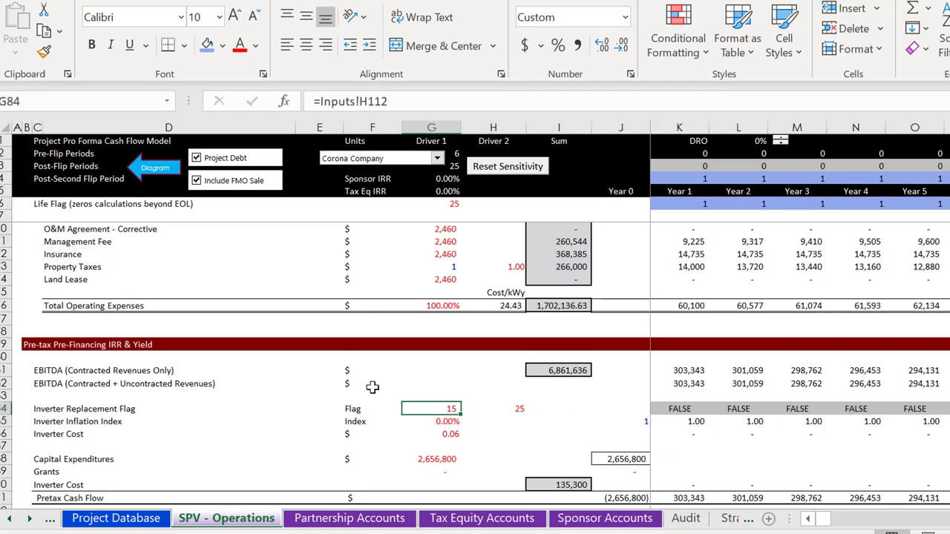
pyautogui.press('Right')
pyautogui.press('Left')
pyautogui.press('Right')
pyautogui.press('Left')
pyautogui.press('Right')
pyautogui.press('Right')
pyautogui.press('Left')
pyautogui.press('Left')
pyautogui.press('Right')
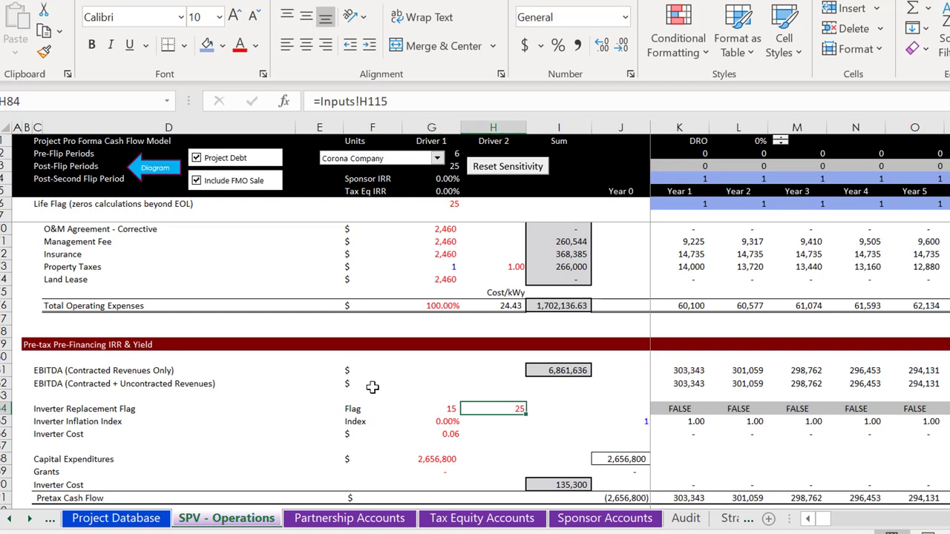
# - Check the driver cells of the Inverter Inflation Index and Inverter Cost rows
pyautogui.press('Left')
pyautogui.press('Down')
pyautogui.press('Up')
pyautogui.press('Right')
pyautogui.press('Down')
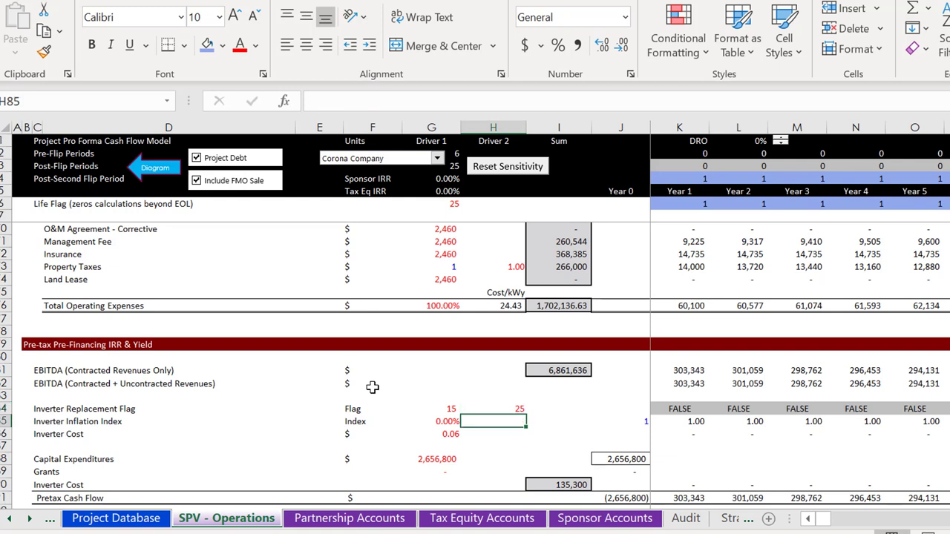
pyautogui.press('Left')
pyautogui.press('Right')
pyautogui.press('Down')
pyautogui.press('Left')
pyautogui.press('Left')
pyautogui.press('Left')
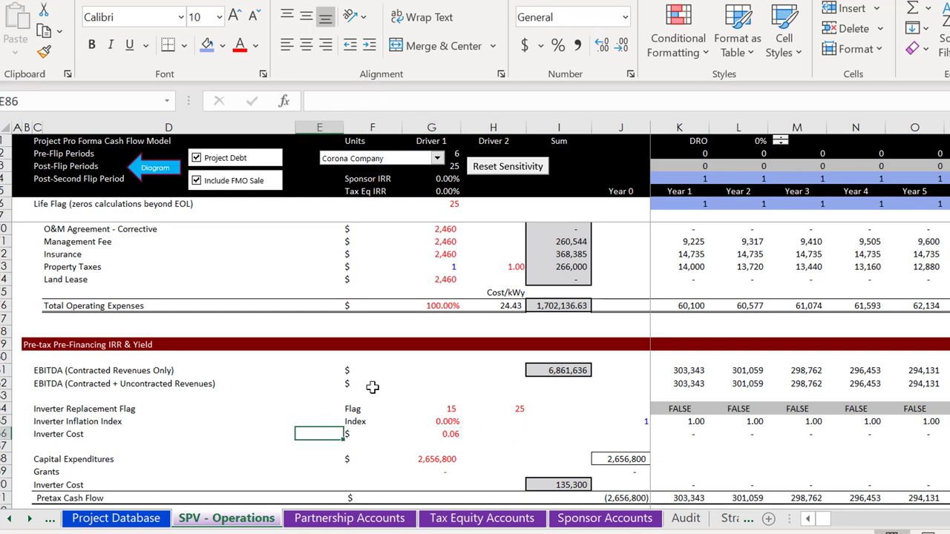
pyautogui.press('Right')
pyautogui.press('Right')
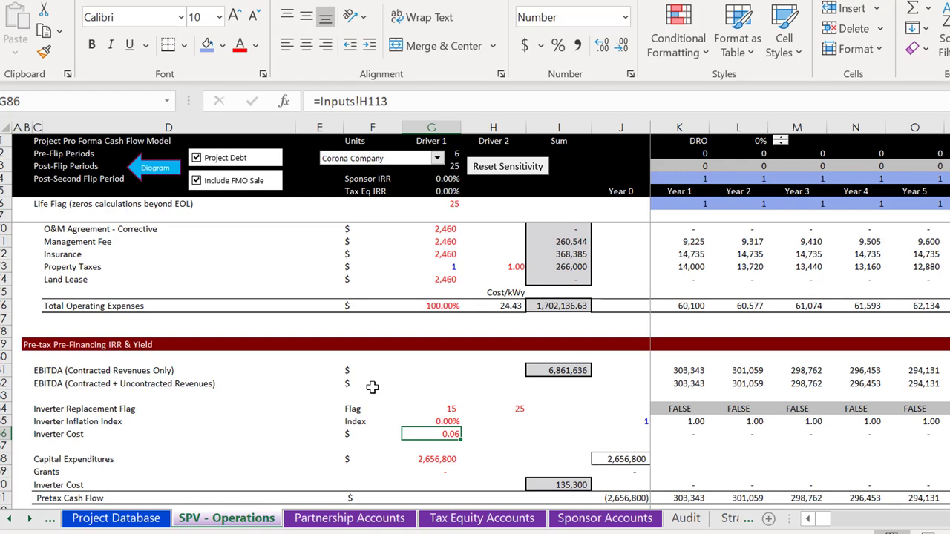
# - Trace the Inverter Cost driver to the Inputs sheet and check the inverter replacement inputs around it
pyautogui.hotkey('ctrl', '[')
pyautogui.press('Down')
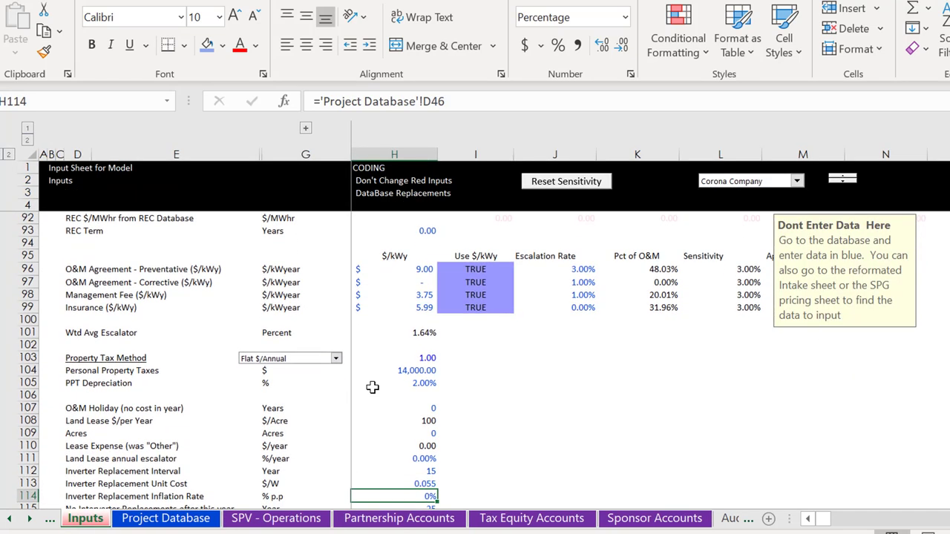
pyautogui.press('Down')
pyautogui.press('Up')
pyautogui.press('Up')
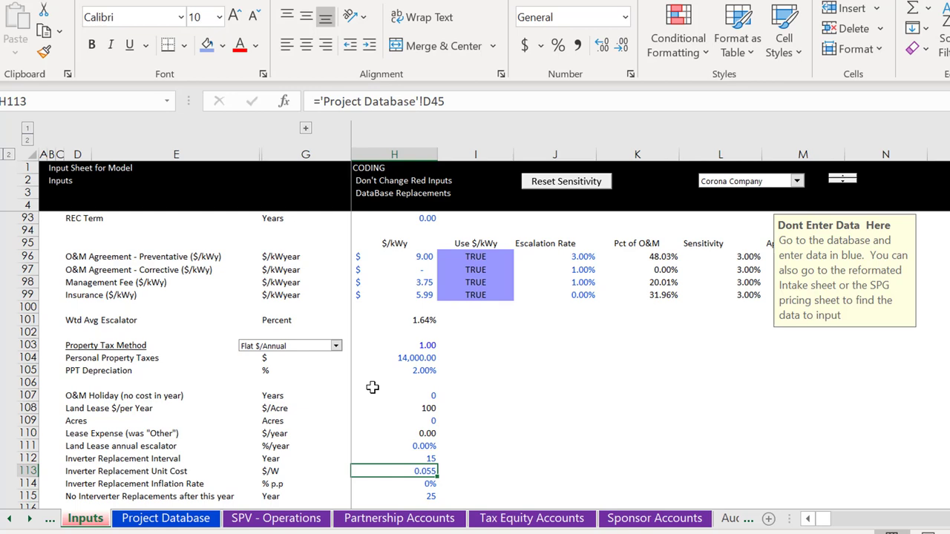
# - Trace the Inverter Replacement Unit Cost to its Project Database source, and return to that cell on the Inputs sheet
pyautogui.hotkey('ctrl', '[')
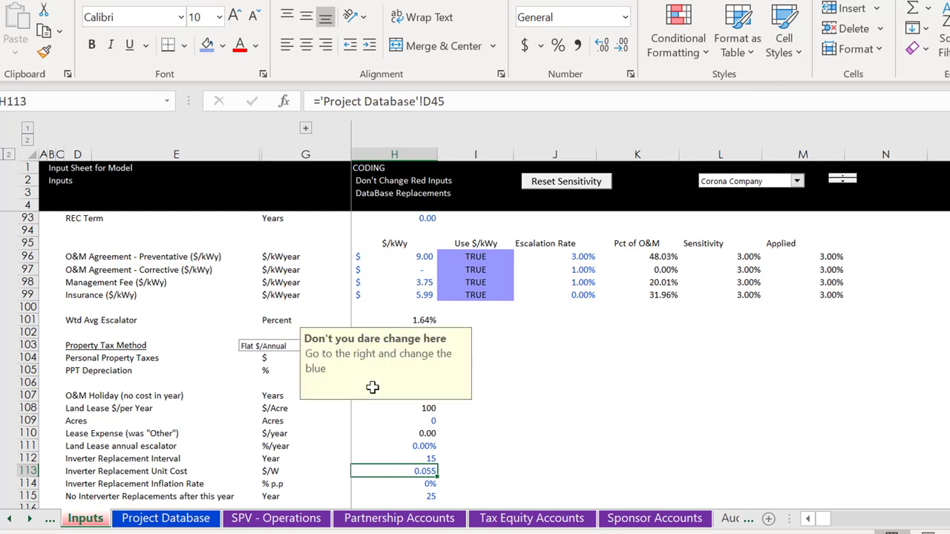
pyautogui.press('Up')
pyautogui.press('Down')
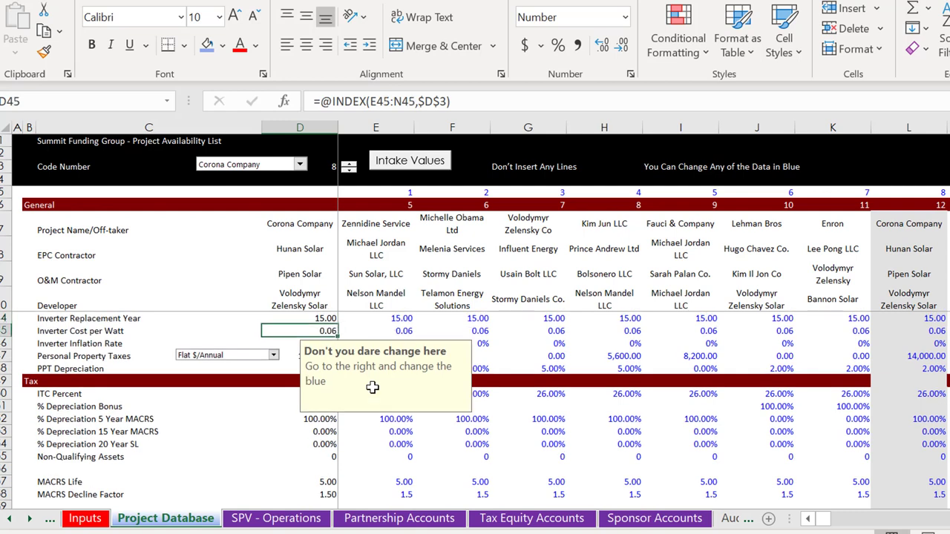
pyautogui.press('Right')
pyautogui.press('Left')
pyautogui.press('F5')
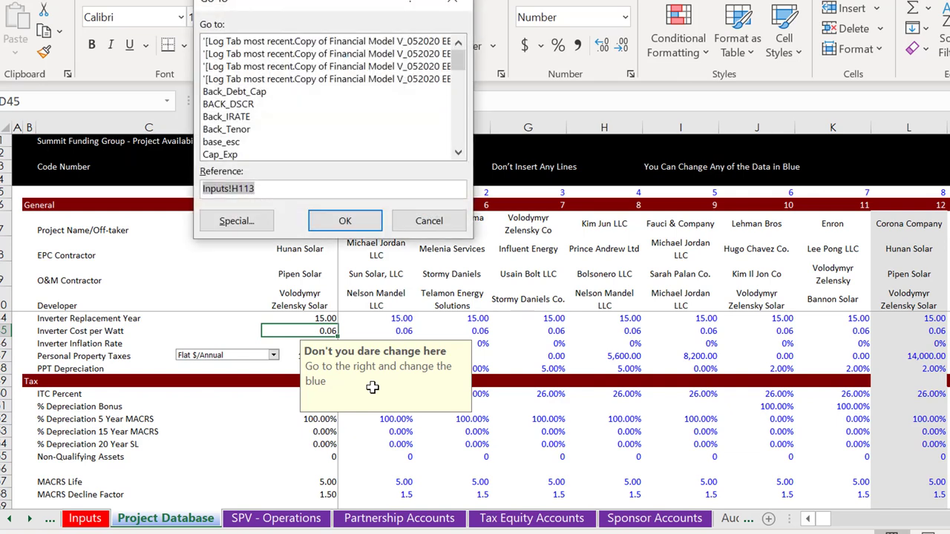
pyautogui.press('Return')
pyautogui.press('Down')
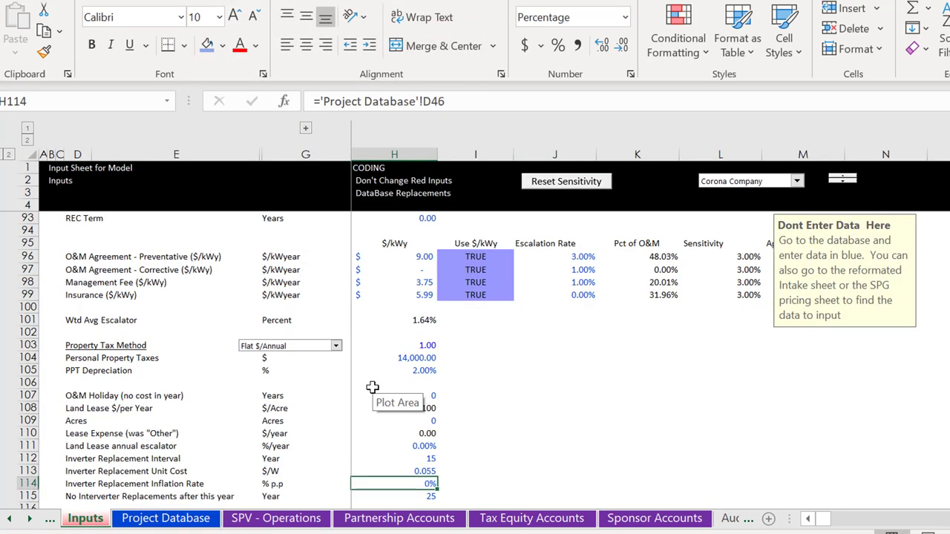
pyautogui.press('Up')
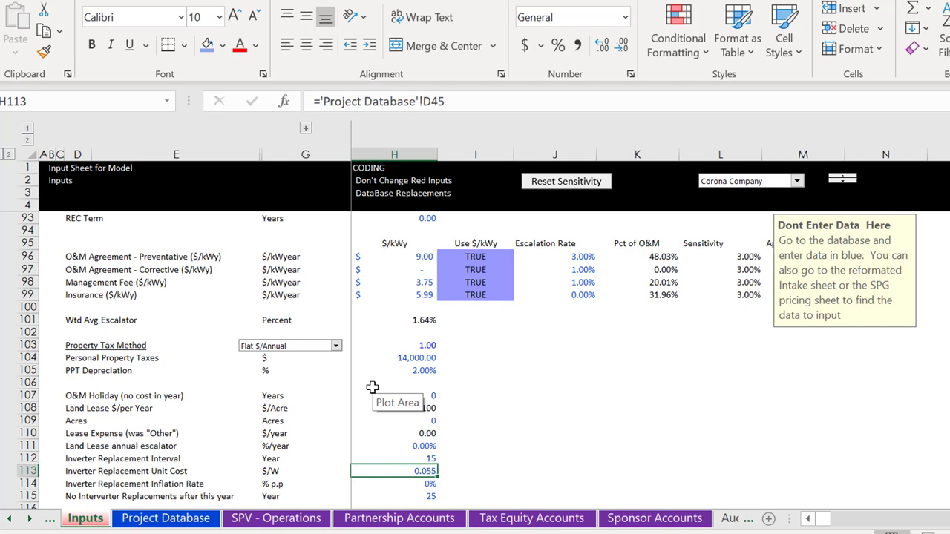
# - Calculate the inverter unit cost per kW in the adjacent cell with =H113*1000, and clear that temporary formula
pyautogui.press('Left')
pyautogui.press('Right')
pyautogui.press('Right')
pyautogui.press('Left')
pyautogui.press('Right')
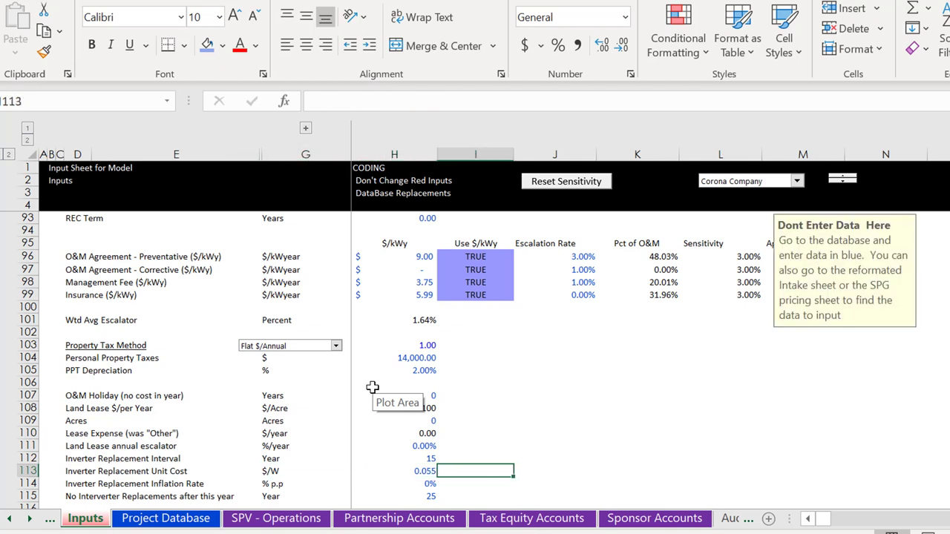
pyautogui.write('=')
pyautogui.press('Left')
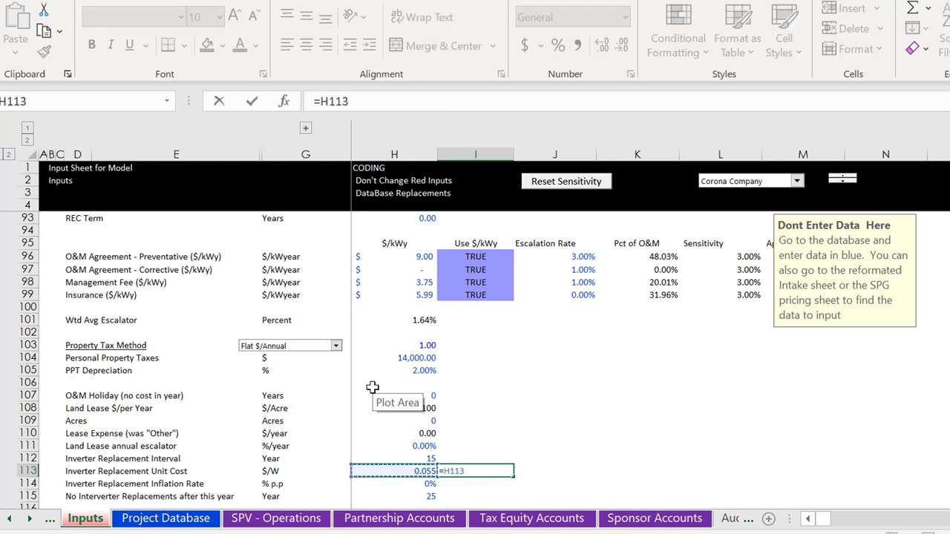
pyautogui.write('*1000')
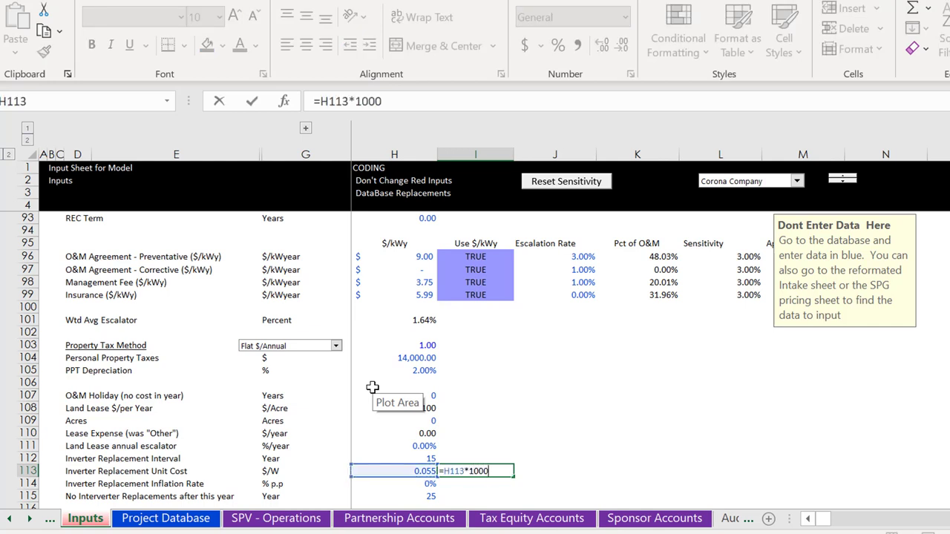
pyautogui.hotkey('ctrl', 'Return')
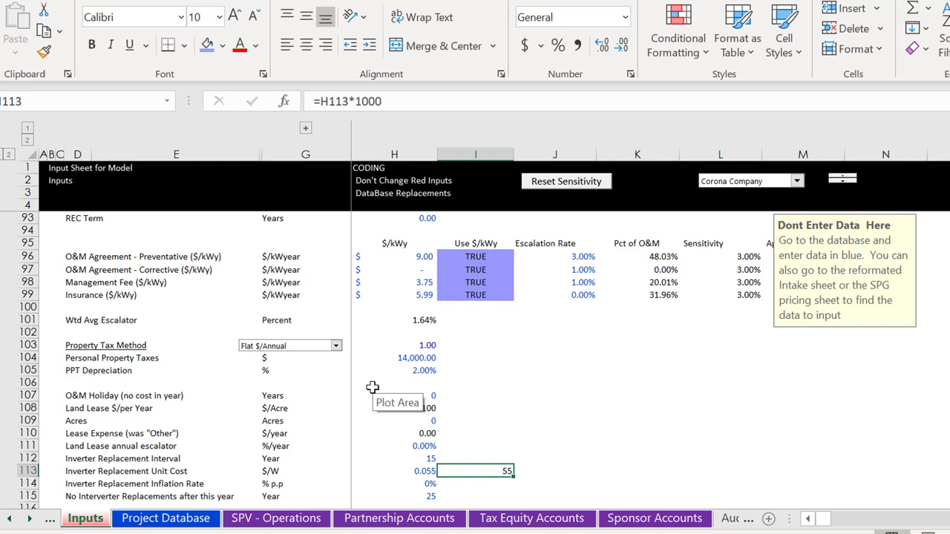
pyautogui.press('Delete')
pyautogui.press('Left')
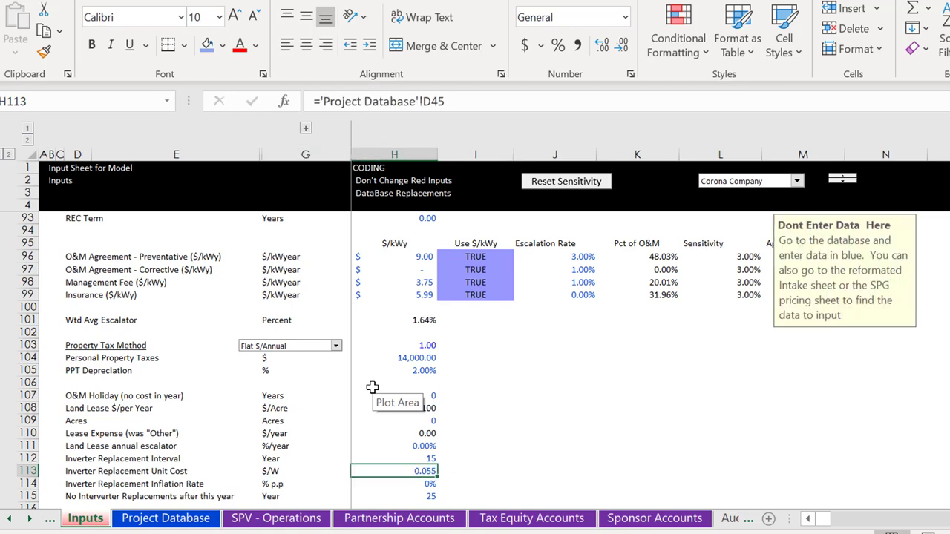
# - Check the input for the year after which no inverter replacements occur, in row 115
pyautogui.press('Down')
pyautogui.press('Down')
pyautogui.press('Down')
pyautogui.press('Down')
pyautogui.press('Up')
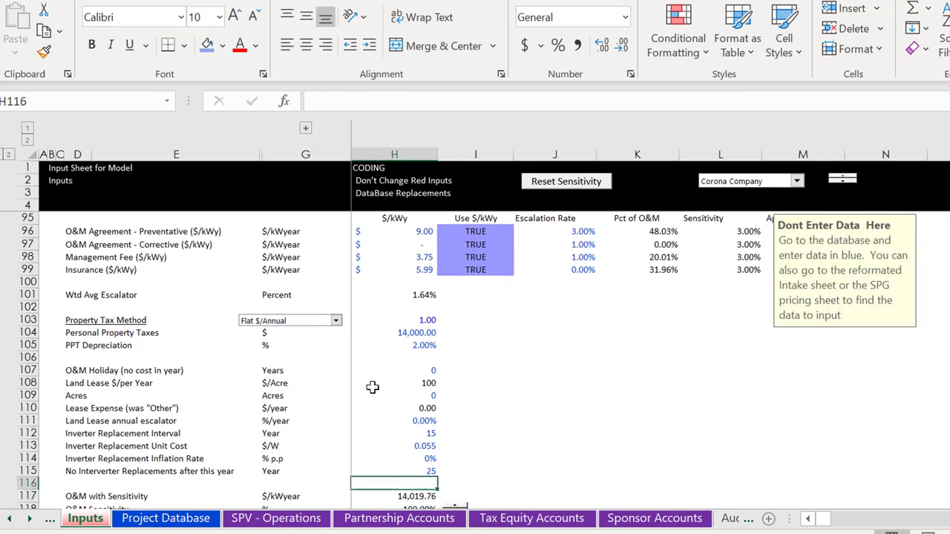
pyautogui.press('Up')
pyautogui.press('Left')
pyautogui.press('Left')
pyautogui.press('Left')
pyautogui.press('Right')
pyautogui.press('Right')
pyautogui.press('Right')
pyautogui.press('Right')
pyautogui.press('Right')
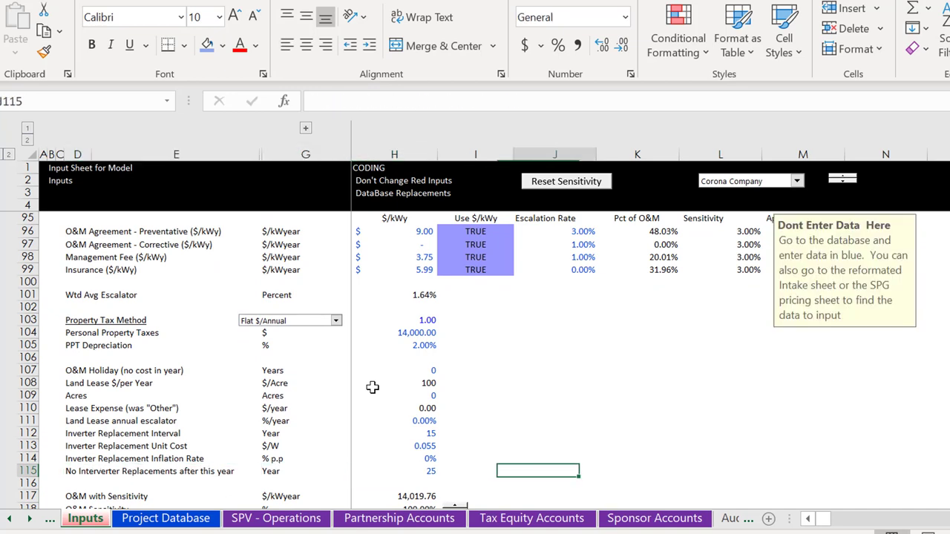
# - Check the O&M with Sensitivity formula in row 117, below the inverter replacement inputs
pyautogui.press('Left')
pyautogui.press('Left')
pyautogui.press('Down')
pyautogui.press('Down')
pyautogui.press('Down')
pyautogui.press('Down')
pyautogui.press('Down')
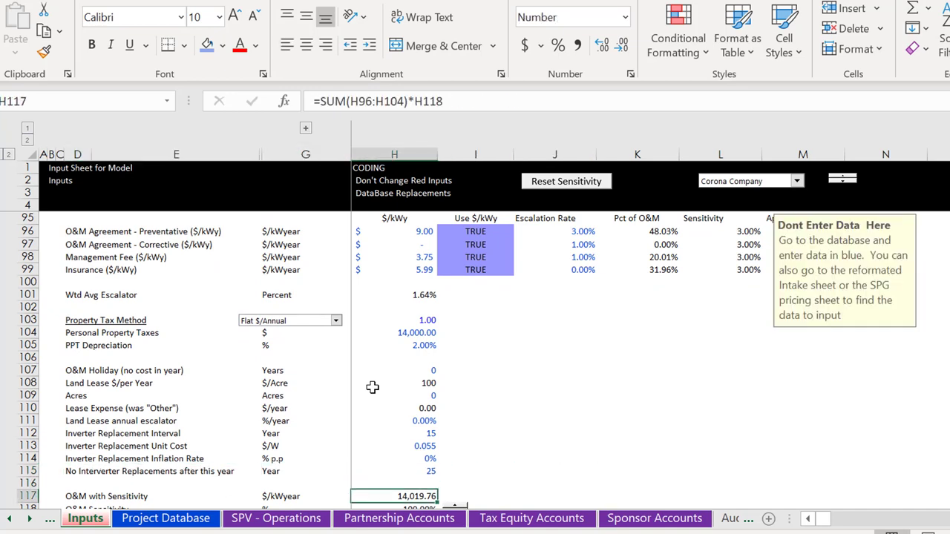
pyautogui.press('Up')
pyautogui.press('Up')
pyautogui.press('Up')
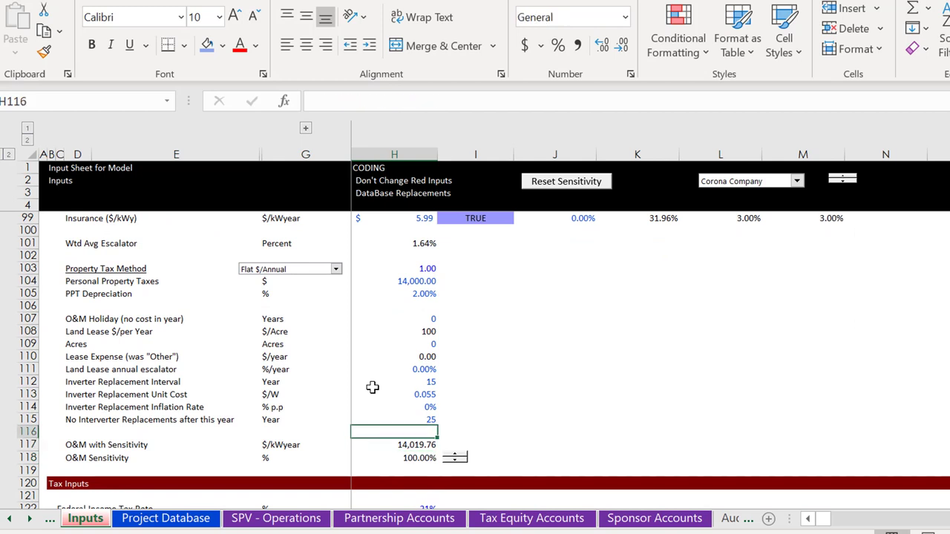
# - Review the unit of O&M with Sensitivity and the O&M Sensitivity percentage beneath it
pyautogui.press('Left')
pyautogui.press('Left')
pyautogui.press('Right')
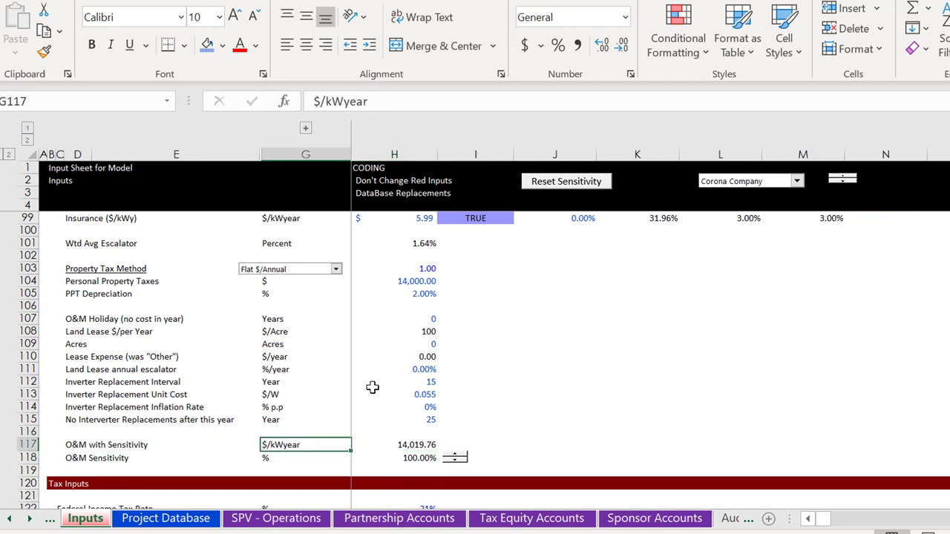
pyautogui.press('Right')
pyautogui.press('Down')
pyautogui.press('Down')
pyautogui.press('Up')
pyautogui.press('Up')
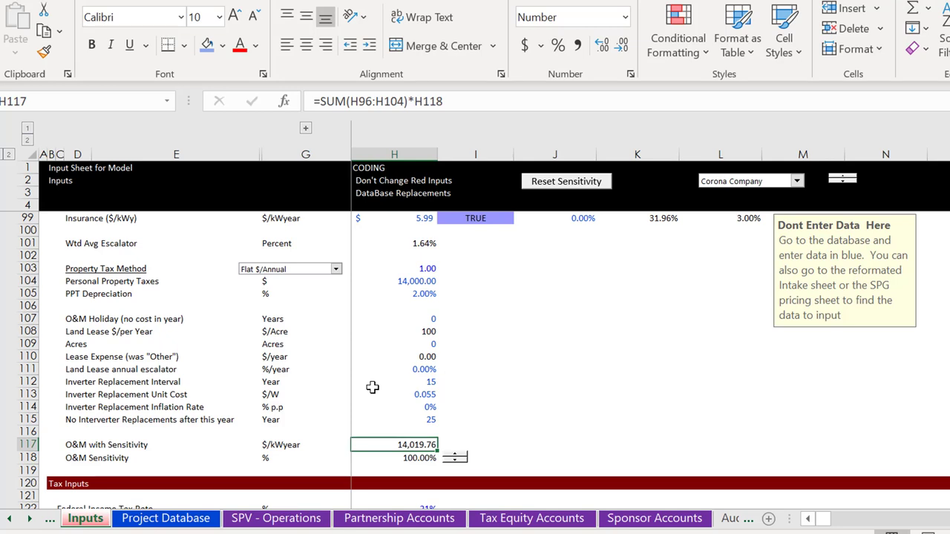
pyautogui.press('Left')
pyautogui.press('Right')
# - Go from the Inputs sheet to the Project Database sheet to view the inverter cost per watt source row
pyautogui.press('pagedown')
pyautogui.press('pageup')
pyautogui.hotkey('ctrl', 'pagedown')
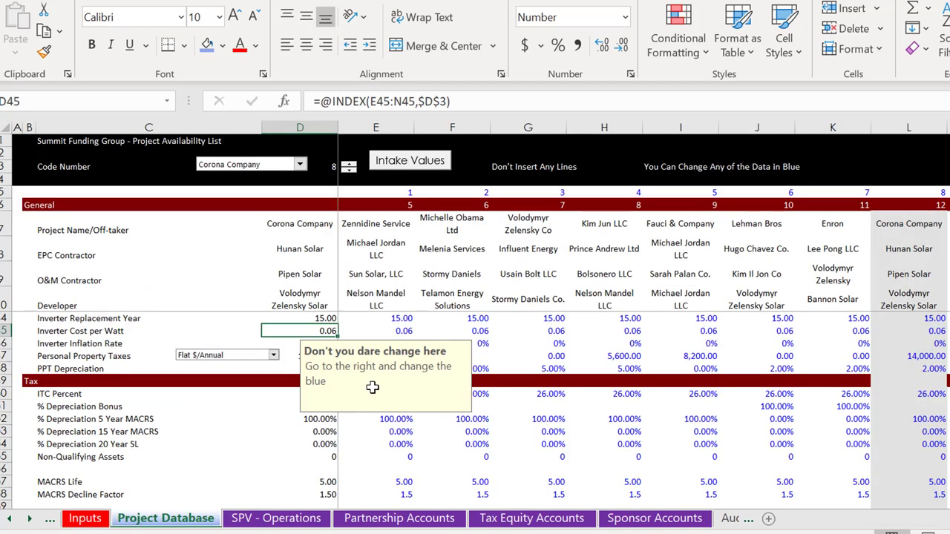
# - On the SPV - Operations sheet, examine the Inverter Replacement Flag formulas across the project years through Year 25
pyautogui.hotkey('ctrl', 'pagedown')
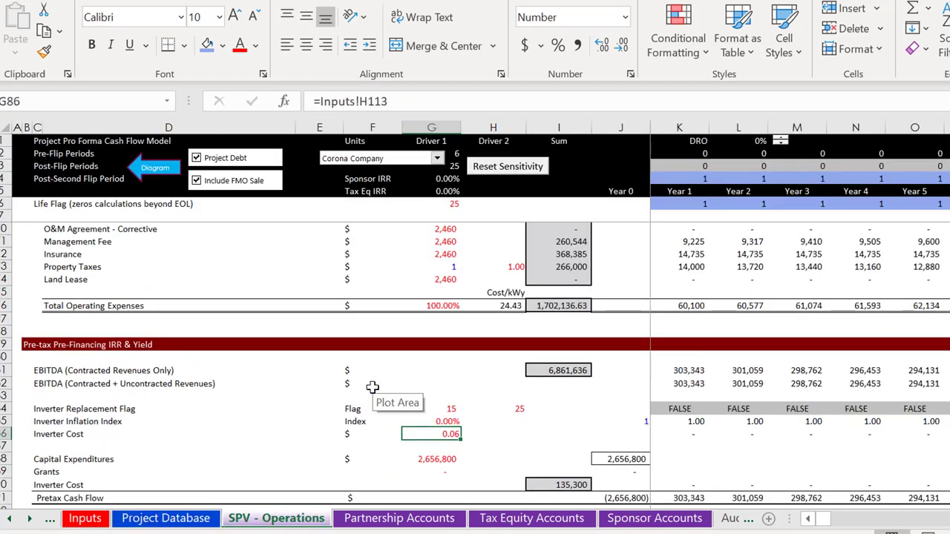
pyautogui.press('Down')
pyautogui.press('Up')
pyautogui.press('Up')
pyautogui.press('Up')
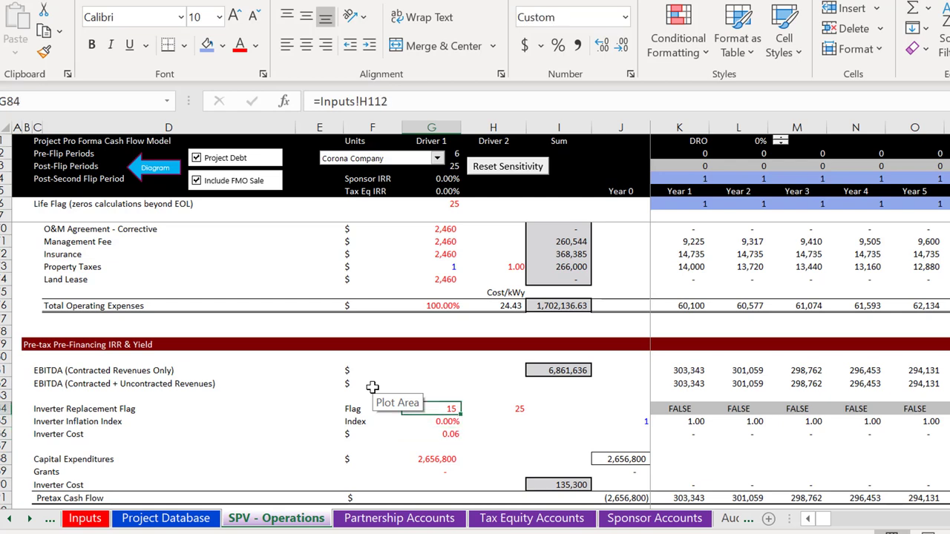
pyautogui.press('Right')
pyautogui.press('Right')
pyautogui.press('Right')
pyautogui.press('Right')
pyautogui.press('Right')
pyautogui.press('Right')
pyautogui.press('Right')
pyautogui.press('Right')
pyautogui.press('Right')
pyautogui.press('Right')
pyautogui.press('Right')
pyautogui.press('Right')
pyautogui.press('Right')
pyautogui.press('Right')
pyautogui.press('Right')
pyautogui.press('Right')
pyautogui.press('Right')
pyautogui.press('Right')
pyautogui.press('Right')
pyautogui.press('Right')
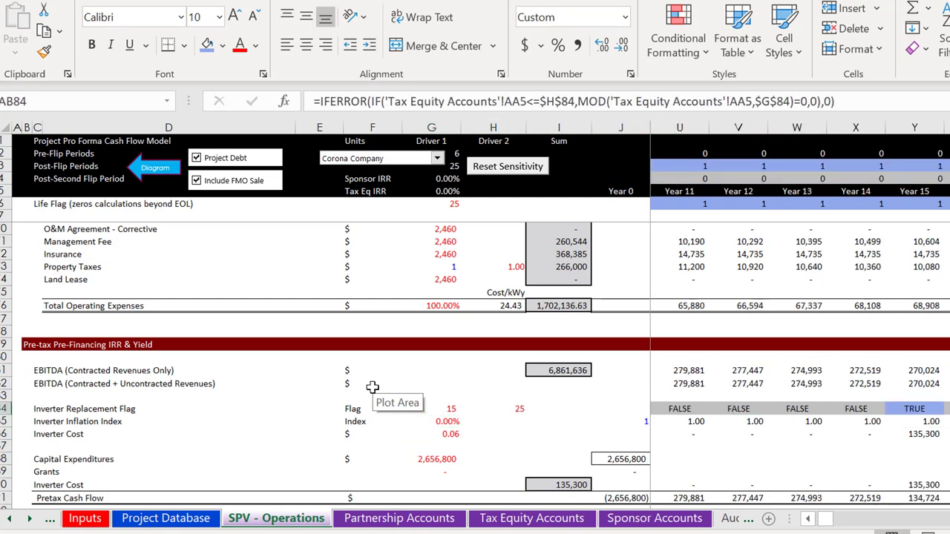
pyautogui.press('Right')
pyautogui.press('Right')
pyautogui.press('Right')
pyautogui.press('Right')
pyautogui.press('Right')
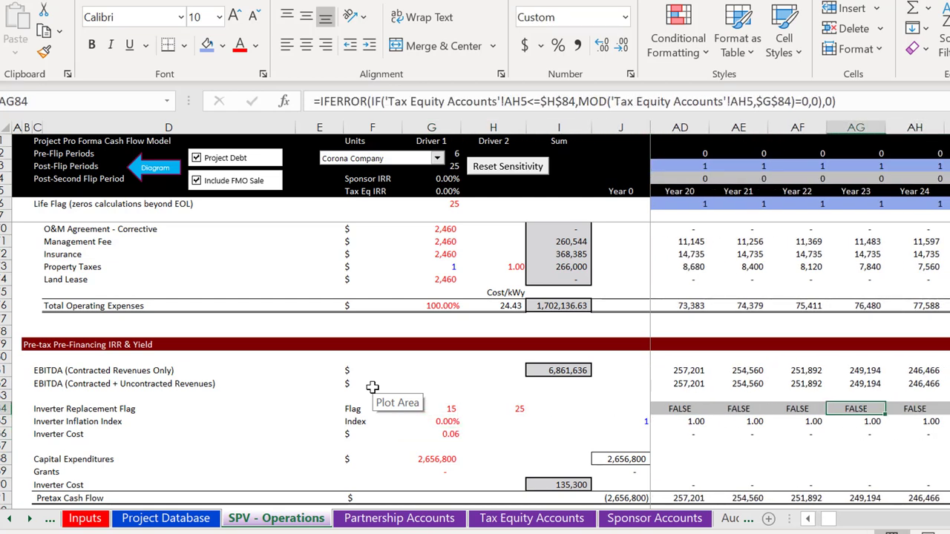
pyautogui.press('Left')
pyautogui.press('Left')
pyautogui.press('Left')
pyautogui.press('Left')
pyautogui.press('Left')
pyautogui.press('Left')
pyautogui.press('Left')
pyautogui.press('Left')
pyautogui.press('Left')
pyautogui.press('Left')
pyautogui.press('Left')
pyautogui.press('Left')
pyautogui.press('Left')
pyautogui.press('Left')
pyautogui.press('Left')
pyautogui.press('Left')
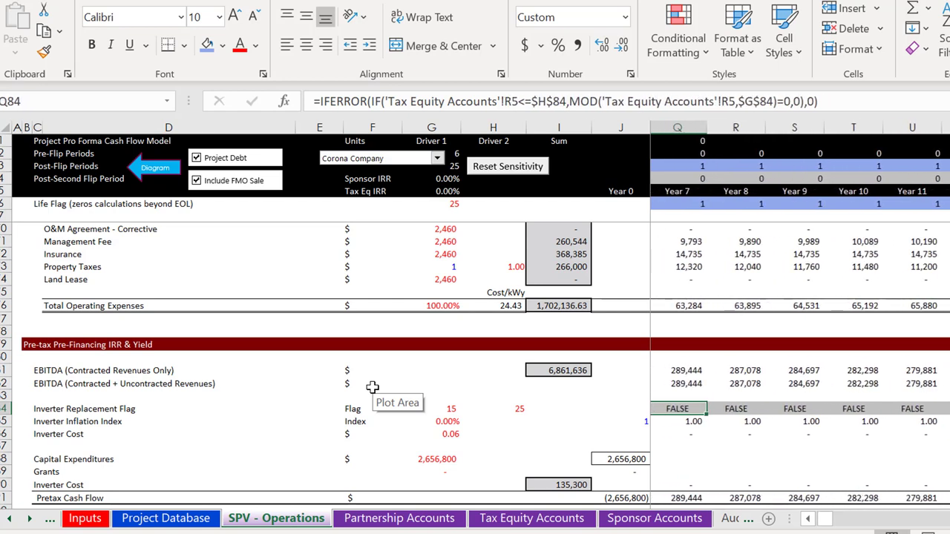
pyautogui.press('Left')
pyautogui.press('Left')
pyautogui.press('Right')
pyautogui.press('Right')
pyautogui.press('Right')
pyautogui.press('Right')
pyautogui.press('Right')
pyautogui.press('Right')
pyautogui.press('Right')
pyautogui.press('Right')
pyautogui.press('Right')
pyautogui.press('Right')
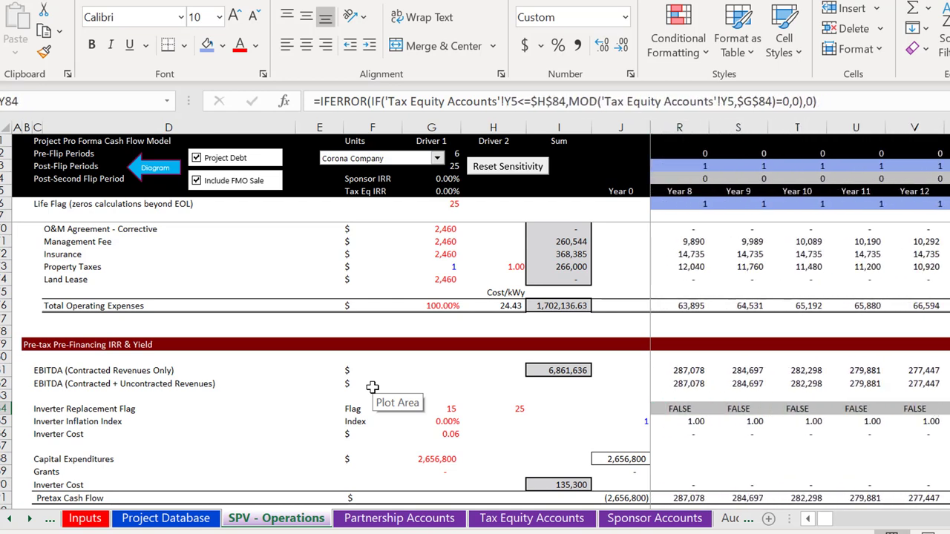
pyautogui.press('Right')
pyautogui.press('Right')
pyautogui.press('Right')
pyautogui.press('Right')
pyautogui.press('Right')
pyautogui.press('Right')
pyautogui.press('Right')
pyautogui.press('Right')
pyautogui.press('Right')
pyautogui.press('Right')
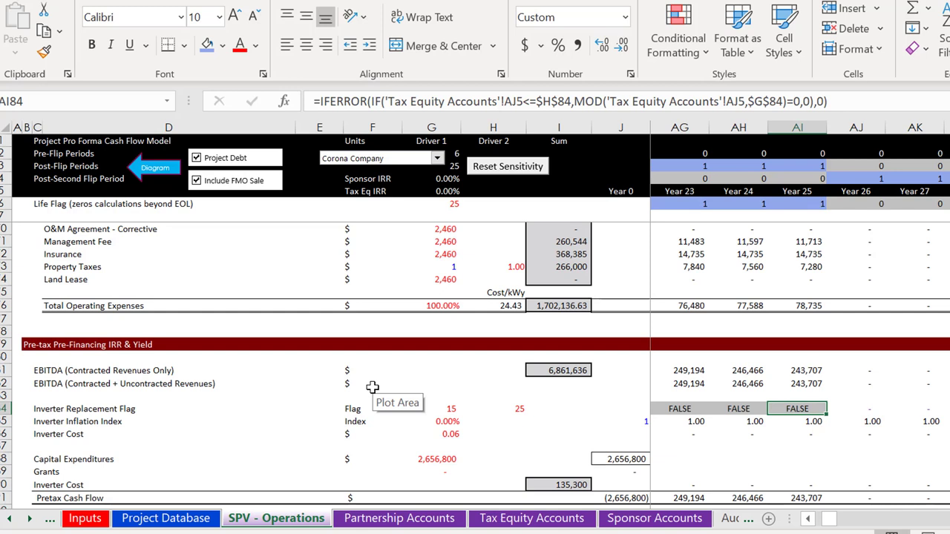
# - Inspect the Inverter Inflation Index formulas in the final years and the Inverter Cost formulas from Year 1 up to the replacement year
pyautogui.press('Down')
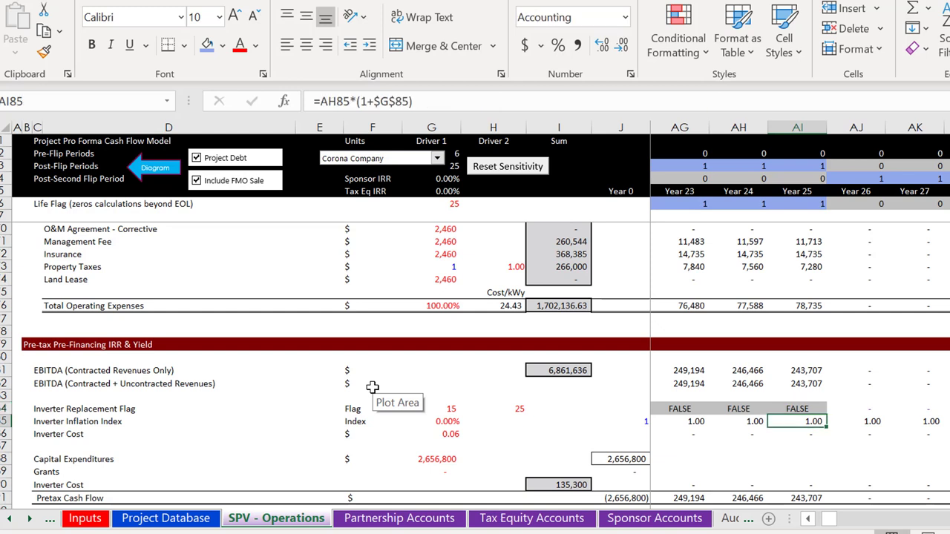
pyautogui.press('Left')
pyautogui.press('Left')
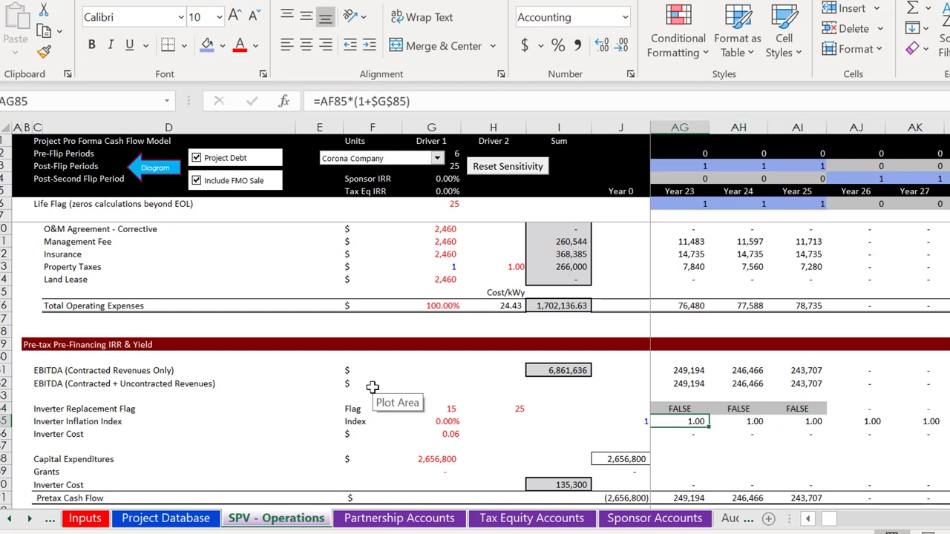
pyautogui.press('Down')
pyautogui.hotkey('ctrl', 'Left')
pyautogui.press('Left')
pyautogui.press('Right')
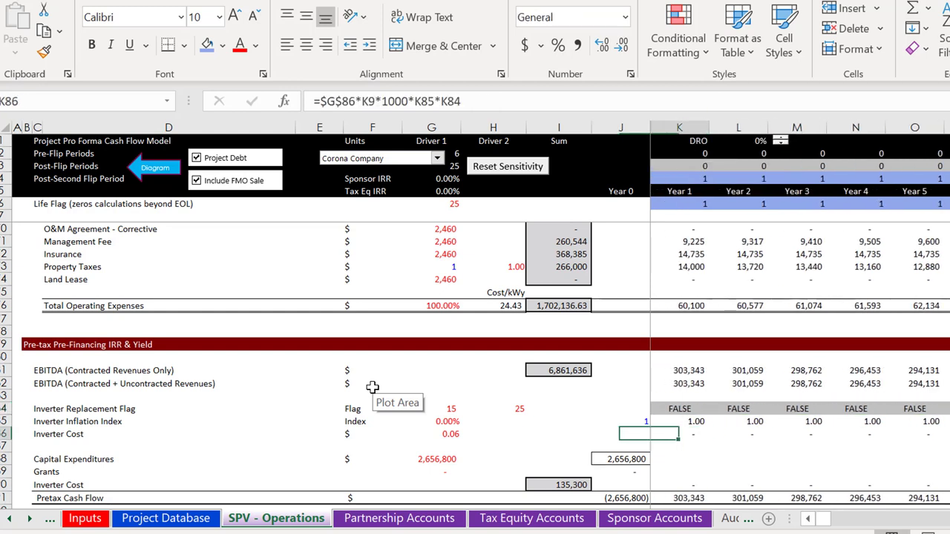
pyautogui.press('Right')
pyautogui.press('Left')
pyautogui.press('Left')
pyautogui.press('Left')
pyautogui.press('Right')
pyautogui.press('Right')
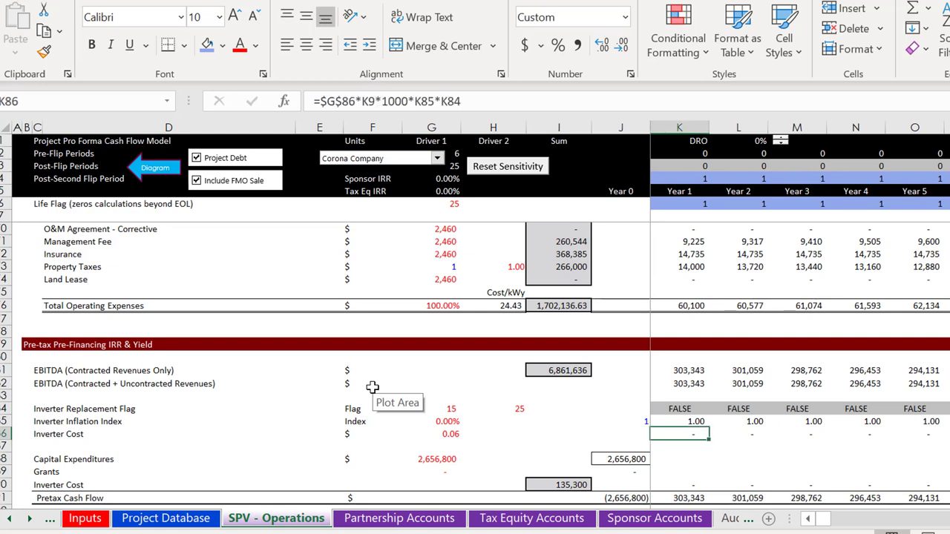
pyautogui.press('Right')
pyautogui.press('Right')
pyautogui.press('Right')
pyautogui.press('Right')
pyautogui.press('Right')
pyautogui.press('Right')
pyautogui.press('Right')
pyautogui.press('Right')
pyautogui.press('Right')
pyautogui.press('Right')
pyautogui.press('Right')
pyautogui.press('Right')
pyautogui.press('Right')
pyautogui.press('Right')
pyautogui.press('Right')
pyautogui.press('Right')
pyautogui.press('Left')
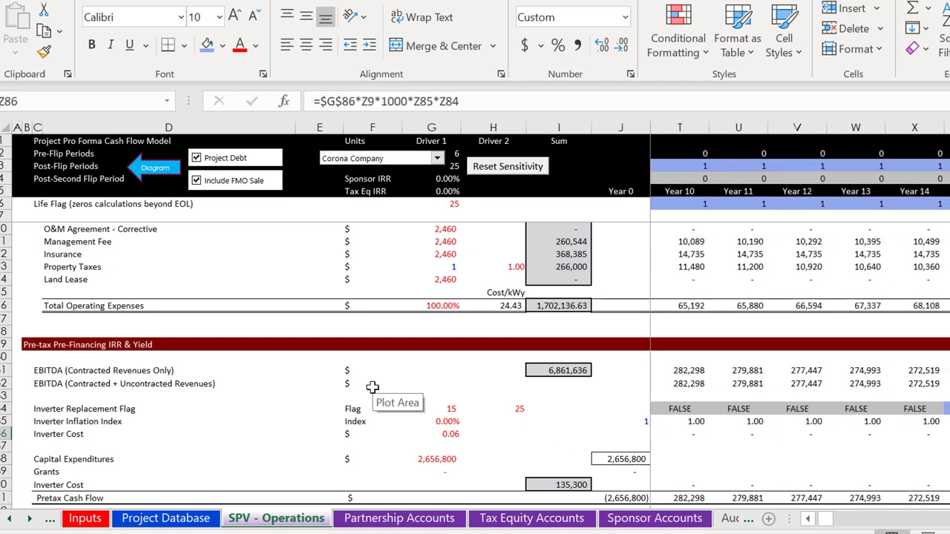
pyautogui.press('Left')
# - Examine the Pretax Cash Flow row and the formula behind the Pre-tax Partnership IRR
pyautogui.press('Down')
pyautogui.press('Down')
pyautogui.press('Down')
pyautogui.press('Down')
pyautogui.press('Down')
pyautogui.press('Down')
pyautogui.press('Down')
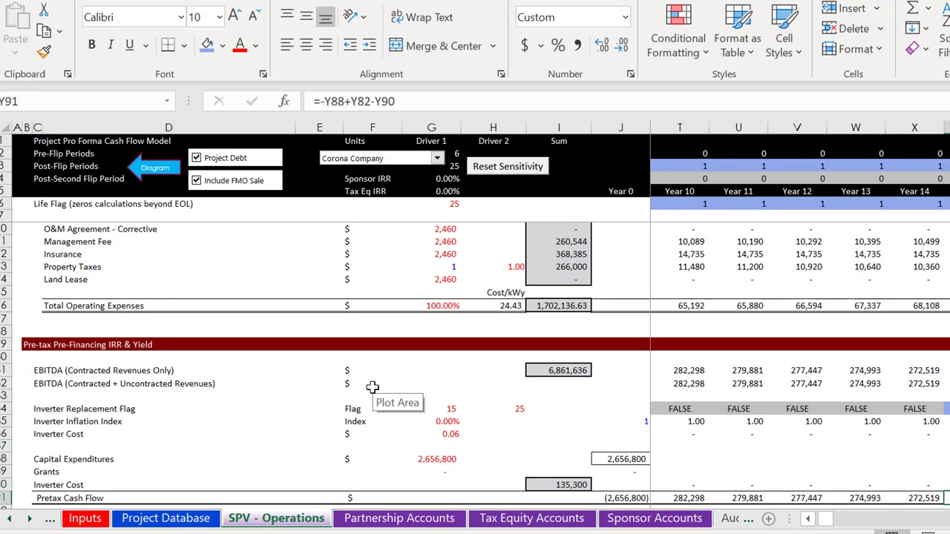
pyautogui.press('Down')
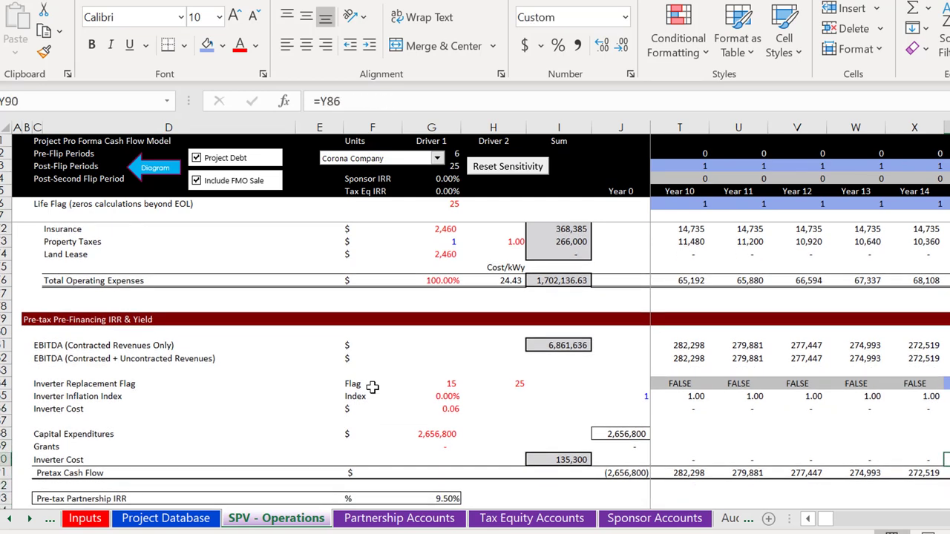
pyautogui.press('Down')
pyautogui.press('Down')
pyautogui.press('Down')
pyautogui.press('Up')
pyautogui.press('Up')
pyautogui.press('Left')
pyautogui.press('Left')
pyautogui.press('Left')
pyautogui.press('Left')
pyautogui.press('Left')
pyautogui.press('Left')
pyautogui.press('Left')
pyautogui.press('Left')
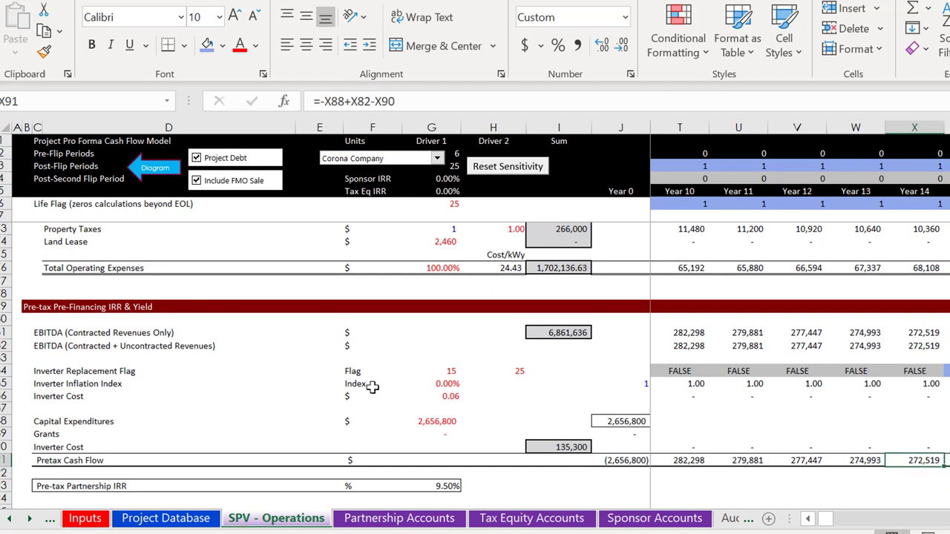
pyautogui.press('Left')
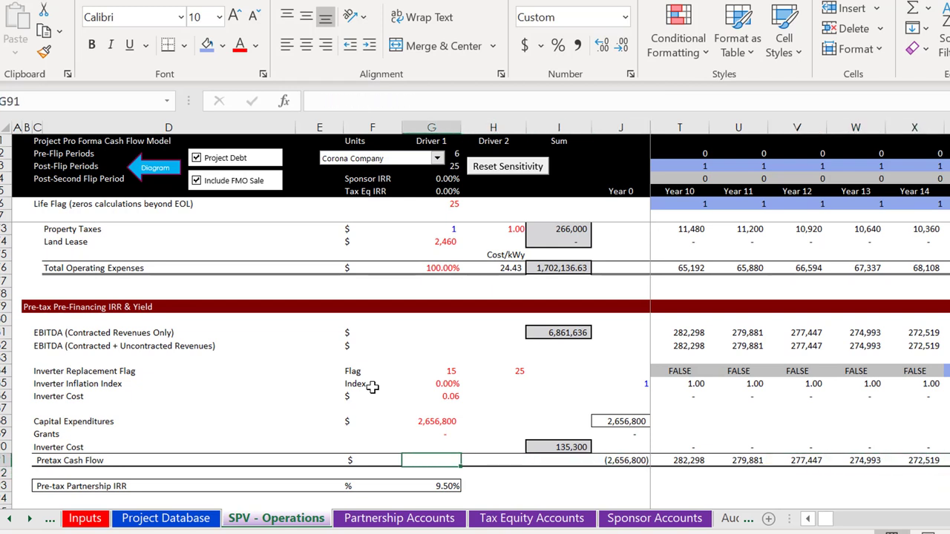
pyautogui.press('Down')
pyautogui.press('Down')
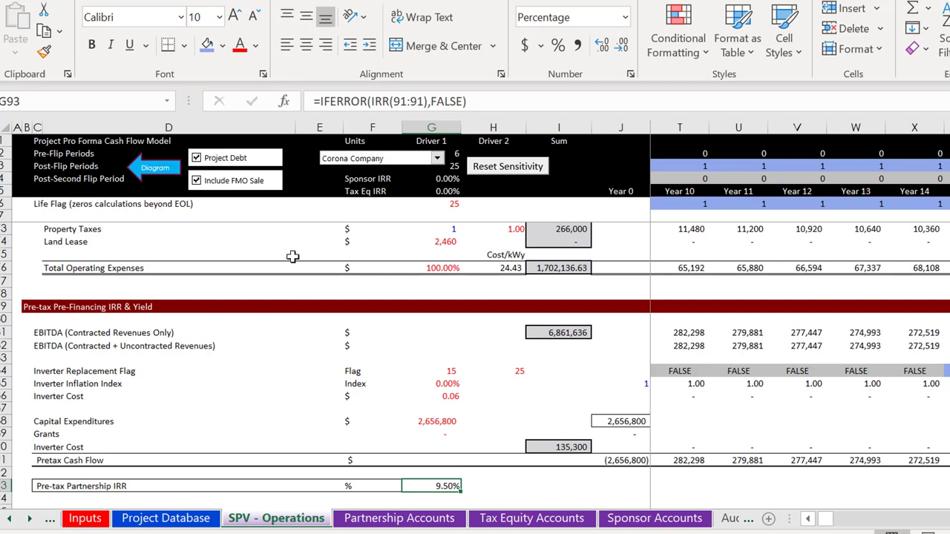
# - Switch the modelled project to Volodymyr Zelensky Co on the SPV - Operations sheet
pyautogui.click(344, 160)
pyautogui.press('Up')
pyautogui.press('Up')
pyautogui.press('Up')
pyautogui.press('Up')
pyautogui.press('Up')
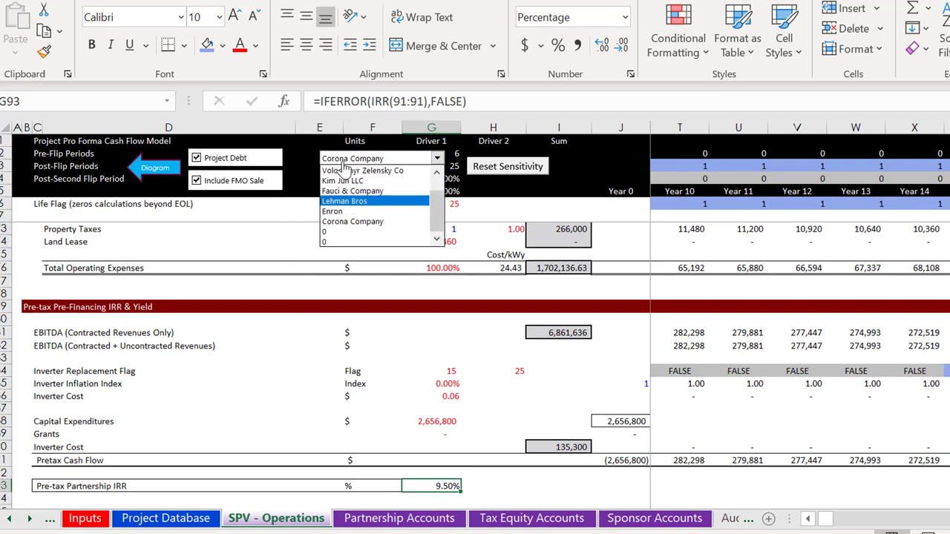
pyautogui.press('Escape')
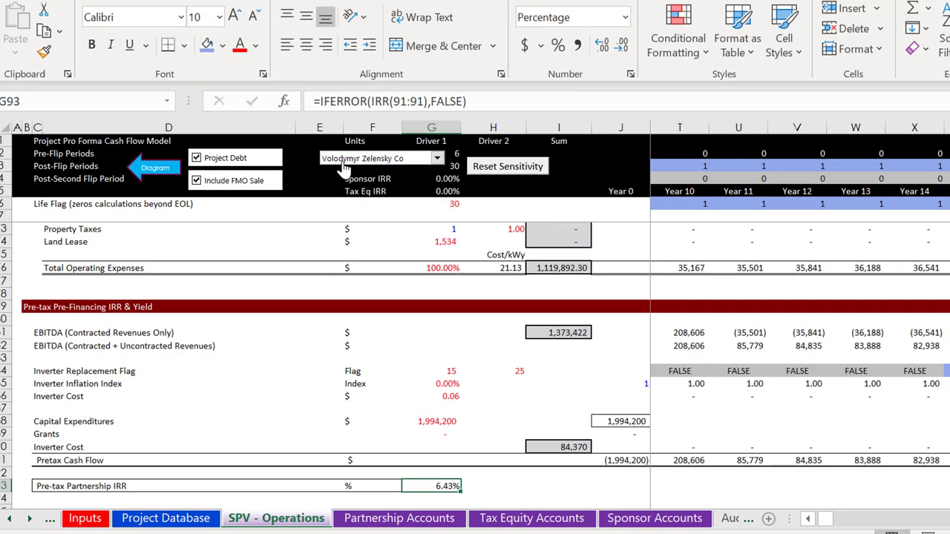
# - Switch the modelled project to Zennidine Service
pyautogui.click(343, 164)
pyautogui.press('Down')
pyautogui.press('Down')
pyautogui.press('Return')
# - Set the modelled project to Michelle Obama Ltd
pyautogui.click(344, 168)
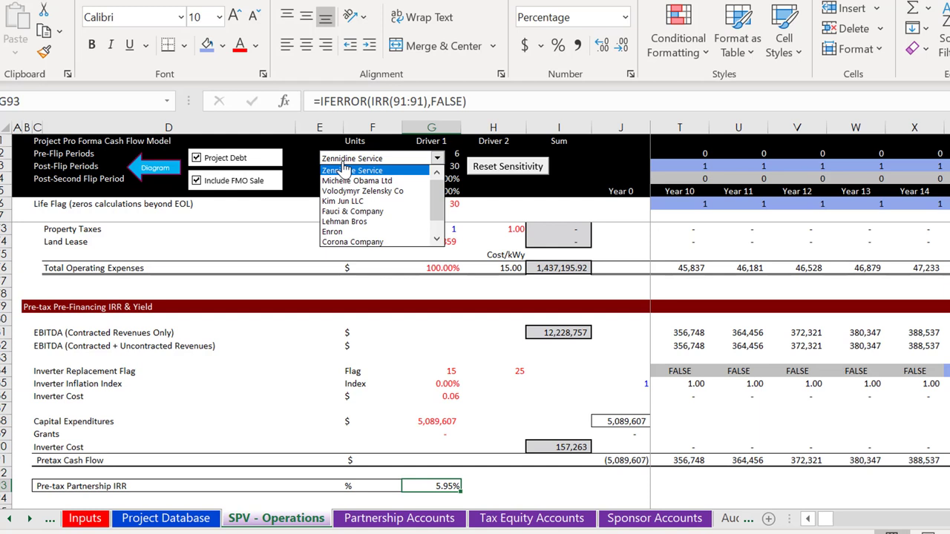
pyautogui.press('Down')
pyautogui.press('Return')
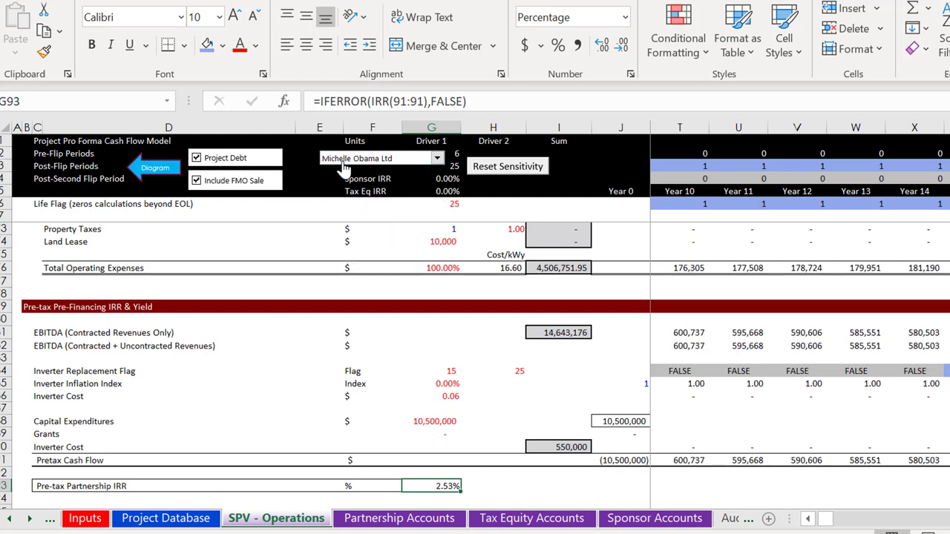
# - Check the Grants driver and the Pre-tax Partnership IRR for the selected project
pyautogui.click(415, 435)
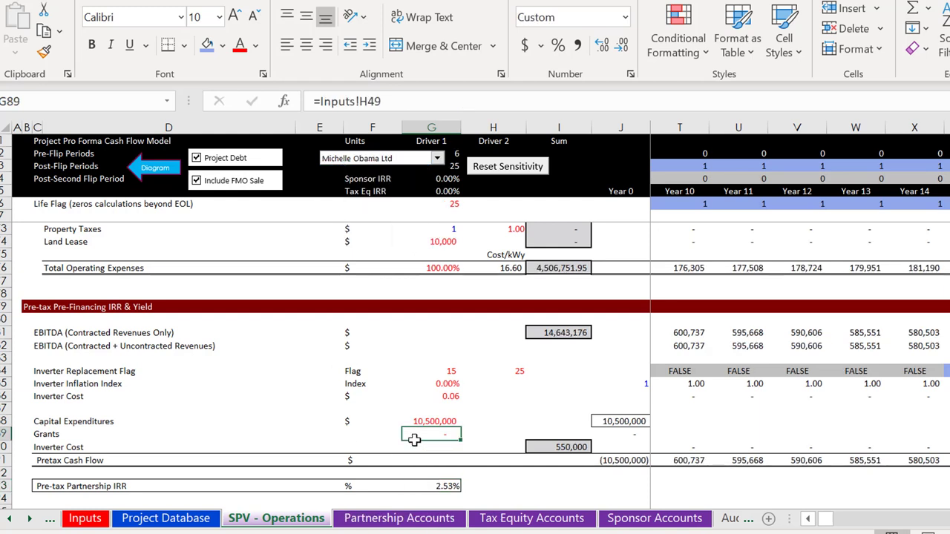
pyautogui.click(414, 442)
pyautogui.press('Down')
pyautogui.press('Down')
pyautogui.press('Down')
pyautogui.press('Down')
pyautogui.press('Up')
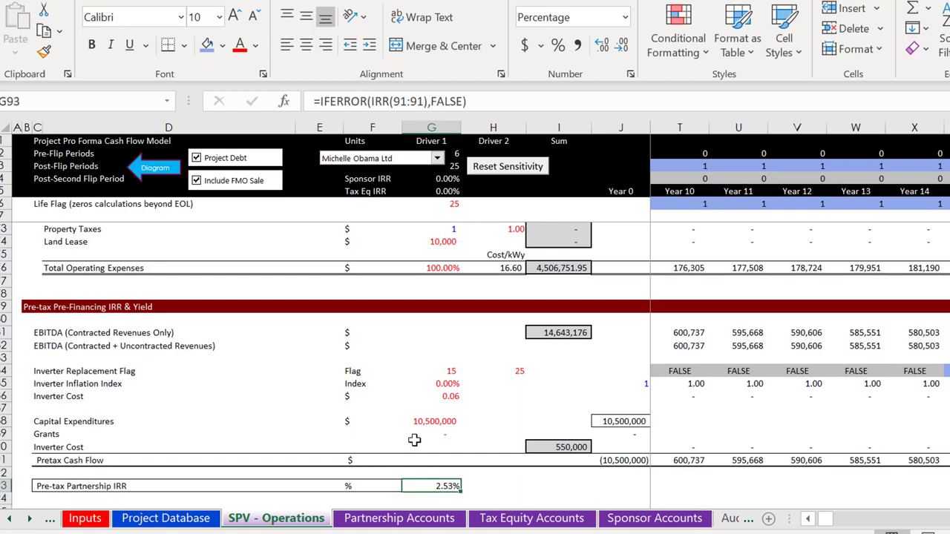
# - Go to the Diagram sheet and raise the tax equity investor's Investment value to 1.41
pyautogui.hotkey('ctrl', 'pageup')
pyautogui.hotkey('ctrl', 'pageup')
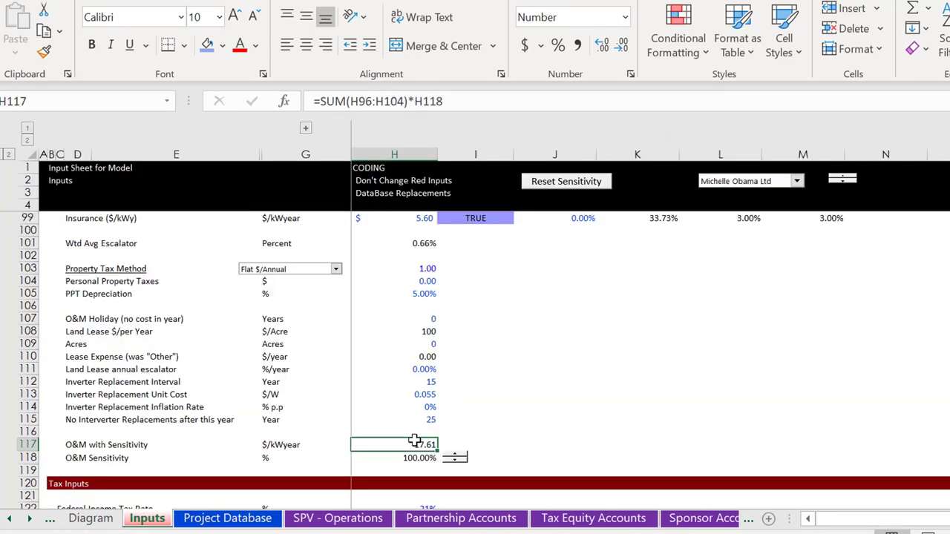
pyautogui.hotkey('ctrl', 'pageup')
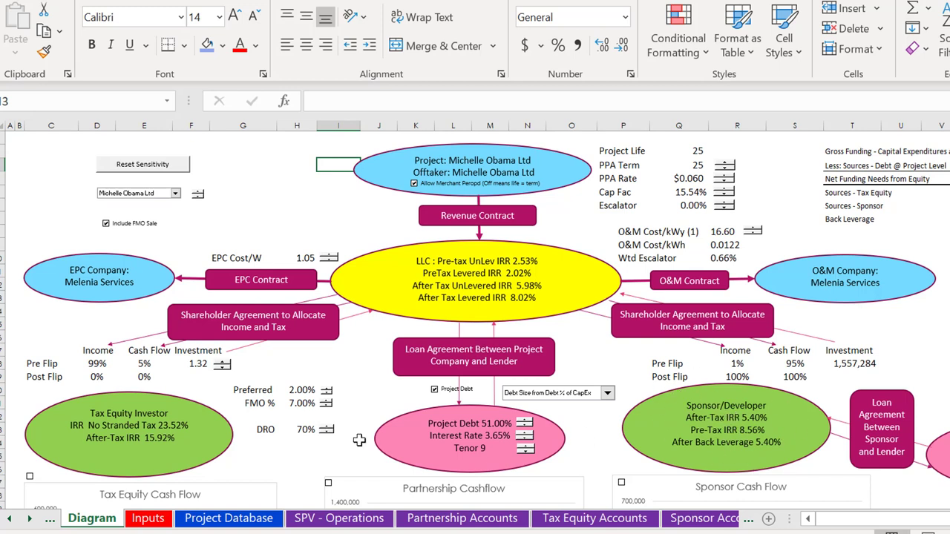
pyautogui.click(221, 364)
pyautogui.click(222, 363)
pyautogui.click(222, 364)
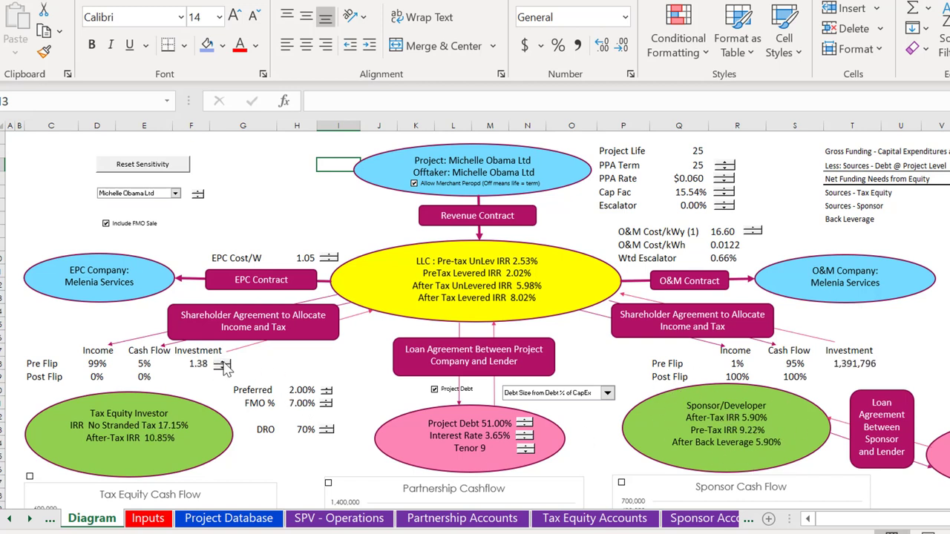
pyautogui.click(222, 364)
pyautogui.click(222, 364)
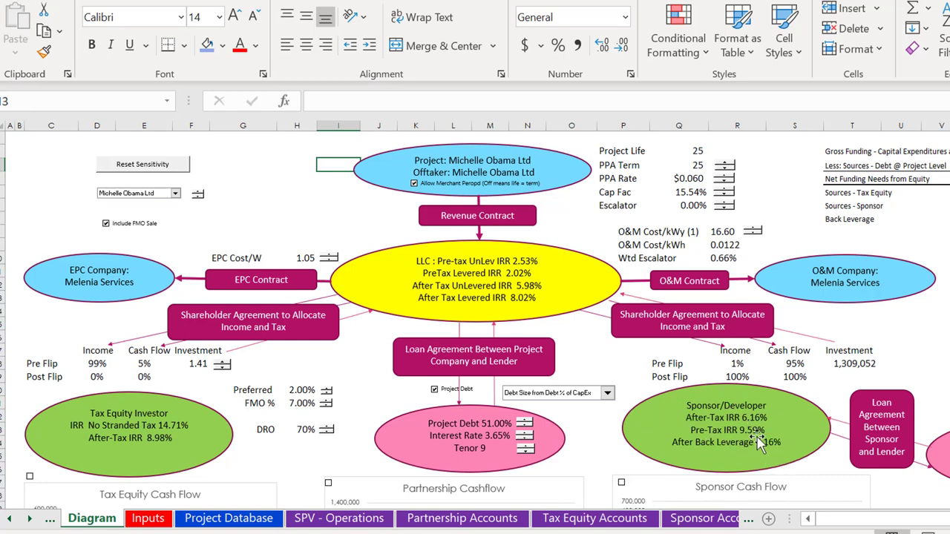
# - Turn off Project Debt in the Diagram sheet's financing structure
pyautogui.click(660, 408)
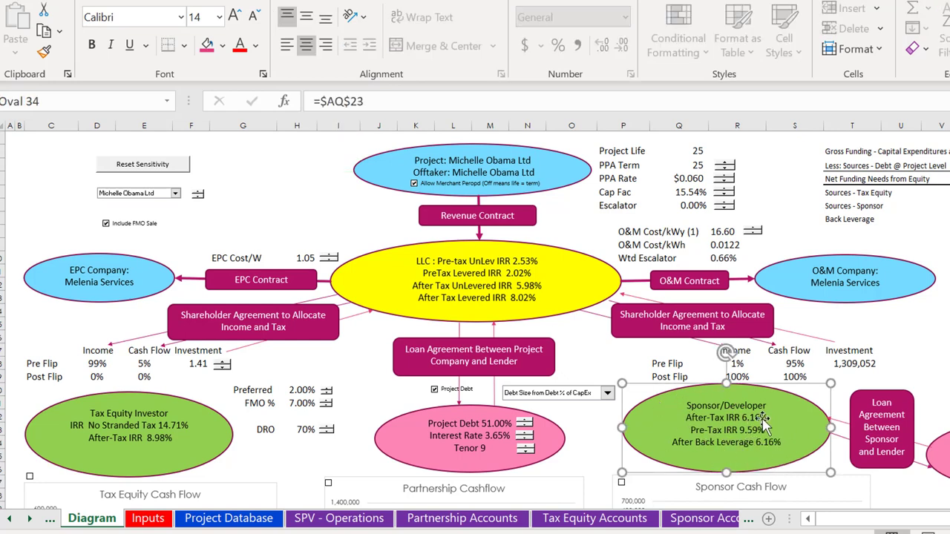
pyautogui.click(599, 412)
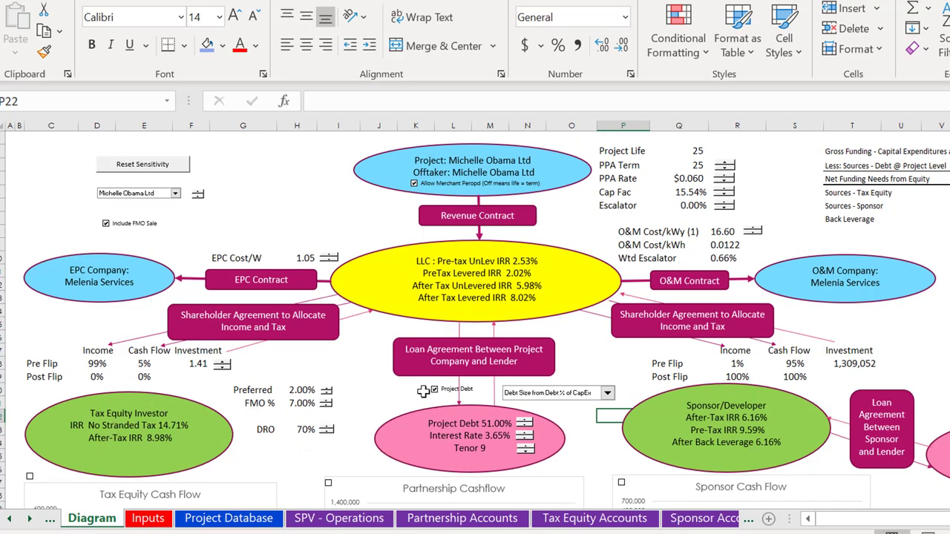
pyautogui.click(388, 395)
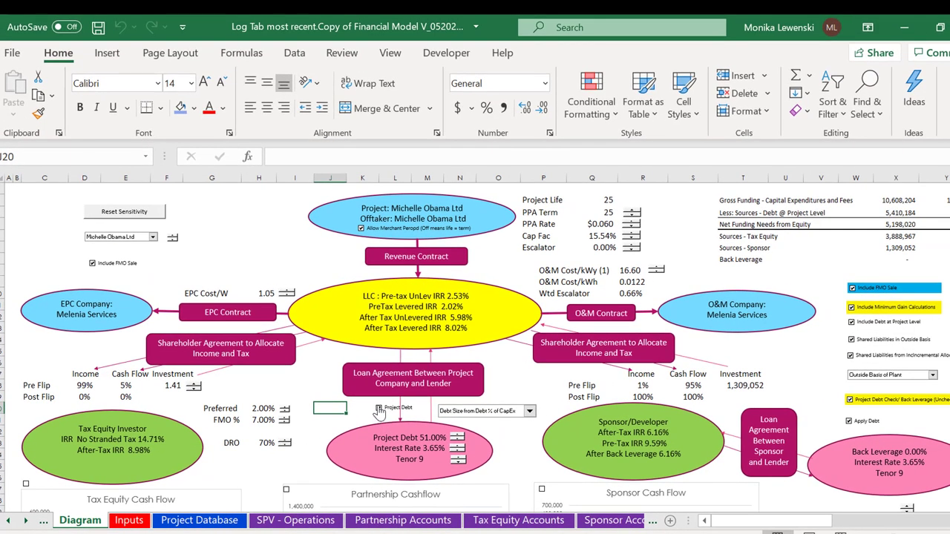
pyautogui.click(379, 409)
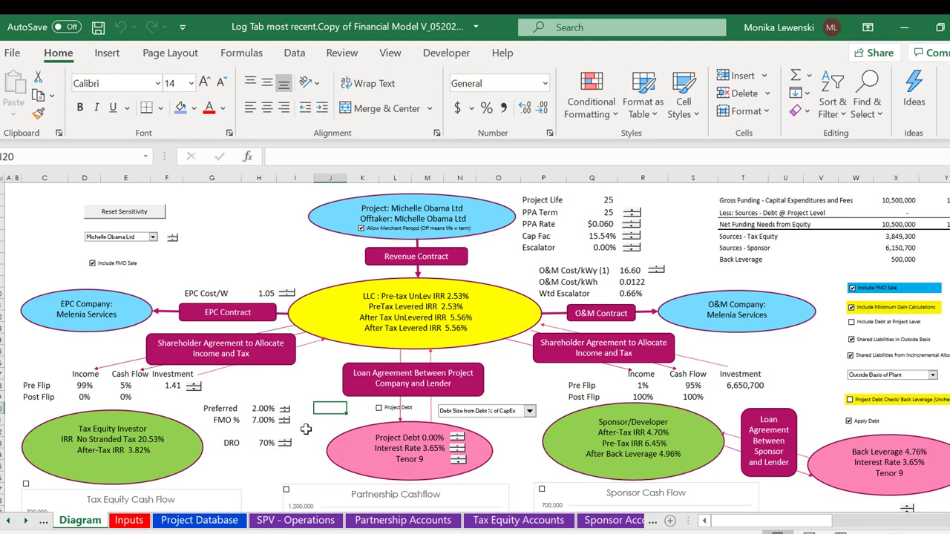
# - Test other DRO percentages for the tax equity investor and return the DRO to 70%
pyautogui.click(285, 445)
pyautogui.click(287, 446)
pyautogui.click(287, 447)
pyautogui.click(285, 441)
pyautogui.click(286, 441)
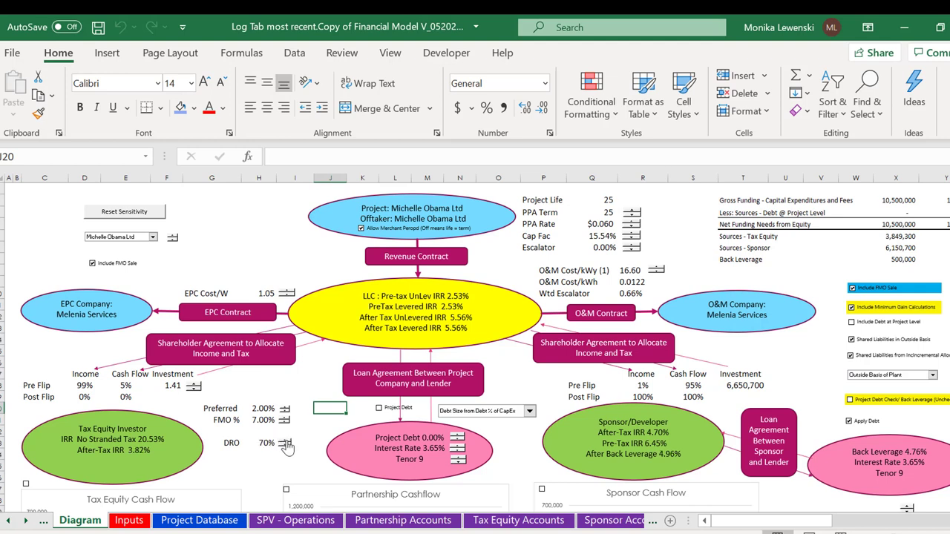
# - Turn Project Debt back on in the Diagram sheet's financing structure and save the workbook
pyautogui.click(380, 408)
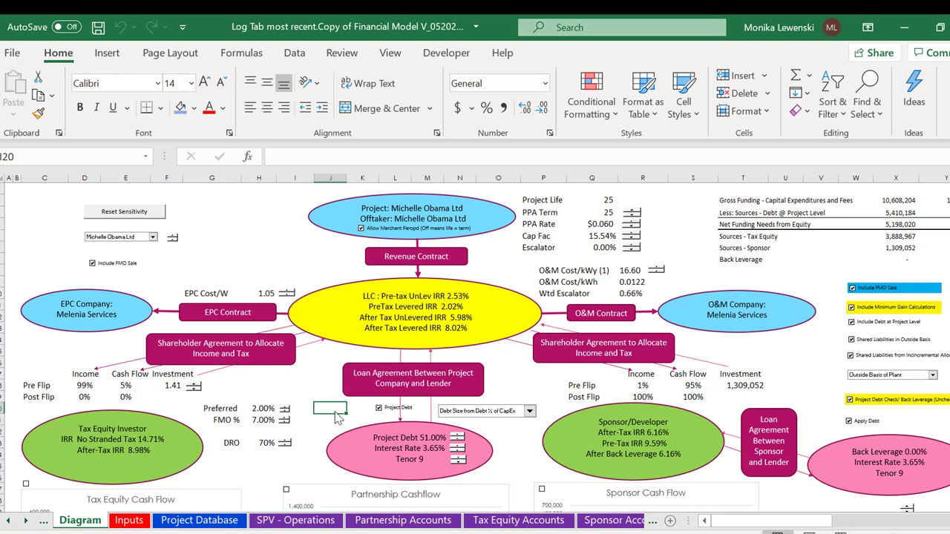
pyautogui.click(311, 399)
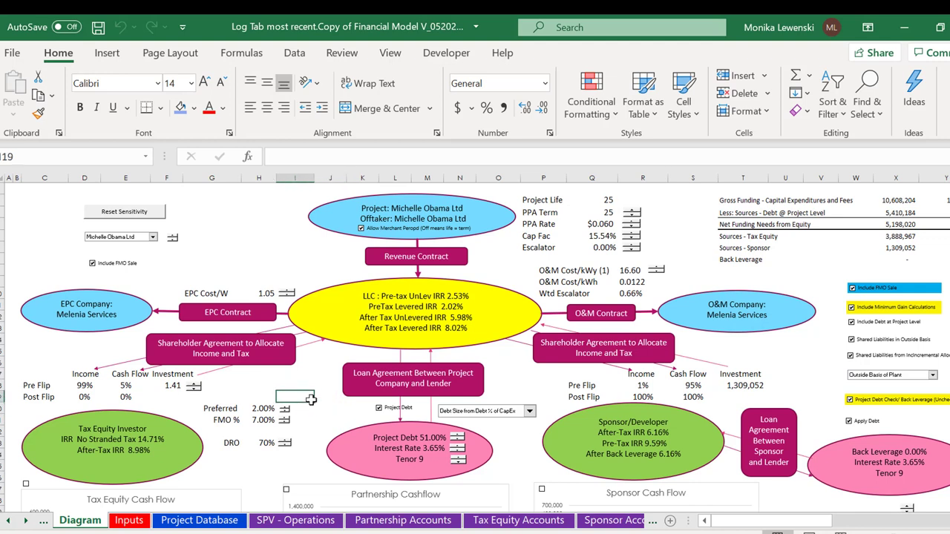
pyautogui.hotkey('ctrl', 's')
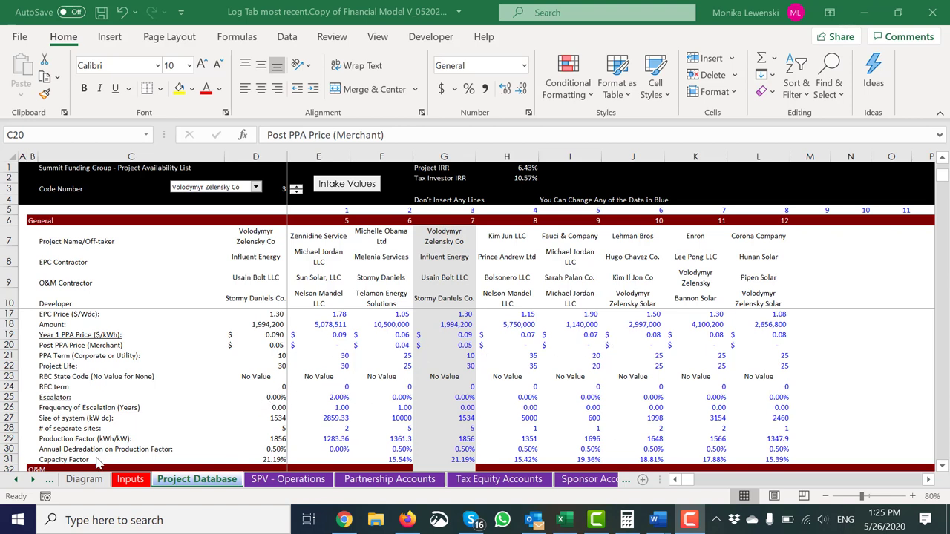
# - Go to the Inputs sheet and check the REC code input under Renewable Energy Credits
pyautogui.click(130, 480)
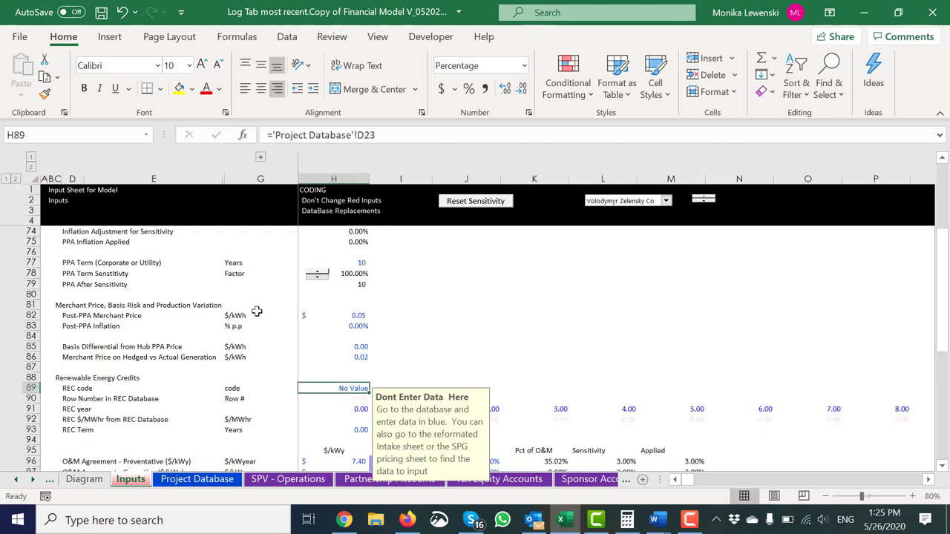
pyautogui.click(376, 295)
pyautogui.press('Down')
pyautogui.press('Down')
pyautogui.press('Down')
pyautogui.press('Down')
pyautogui.press('Down')
pyautogui.press('Down')
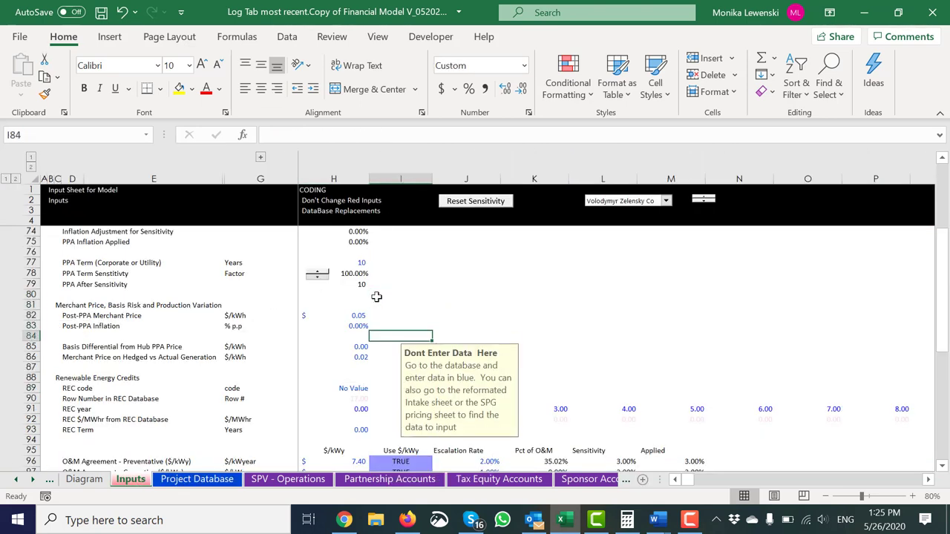
pyautogui.press('Down')
pyautogui.press('Down')
pyautogui.press('Left')
pyautogui.press('Down')
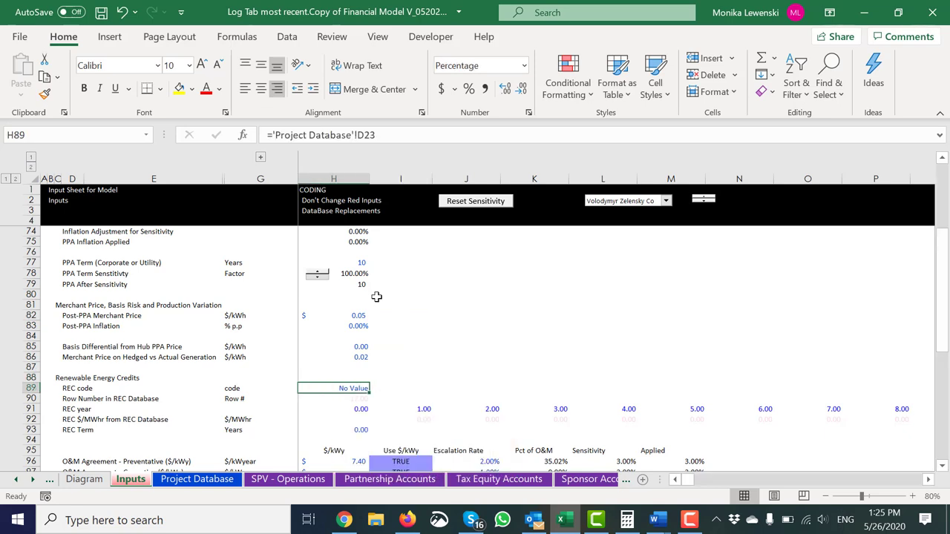
# - Go through the workbook's sheets to the Renewable Energy Credits sheet
pyautogui.hotkey('ctrl', 'pagedown')
pyautogui.hotkey('ctrl', 'pagedown')
pyautogui.hotkey('ctrl', 'pagedown')
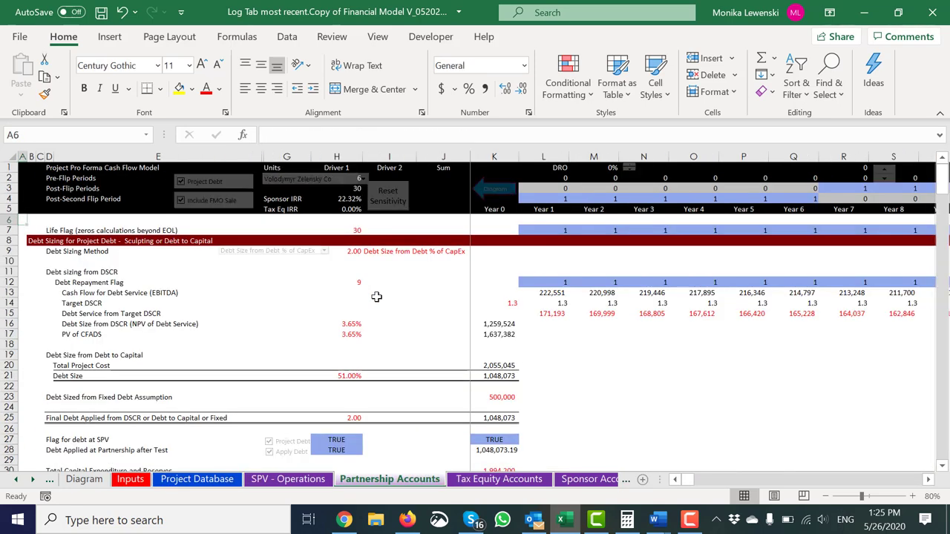
pyautogui.hotkey('ctrl', 'pagedown')
pyautogui.hotkey('ctrl', 'pagedown')
pyautogui.hotkey('ctrl', 'pagedown')
pyautogui.hotkey('ctrl', 'pagedown')
pyautogui.hotkey('ctrl', 'pagedown')
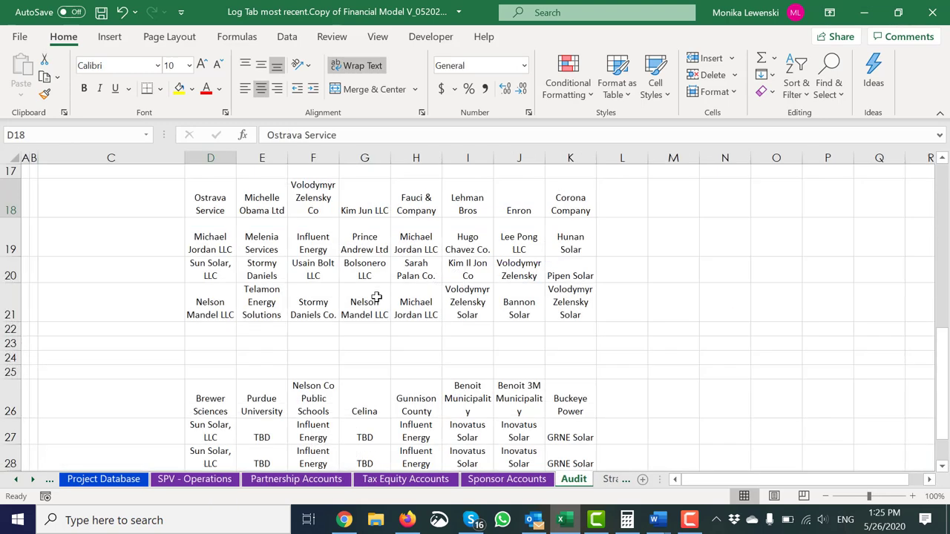
pyautogui.hotkey('ctrl', 'pagedown')
pyautogui.hotkey('ctrl', 'pagedown')
pyautogui.hotkey('ctrl', 'pagedown')
pyautogui.hotkey('ctrl', 'pagedown')
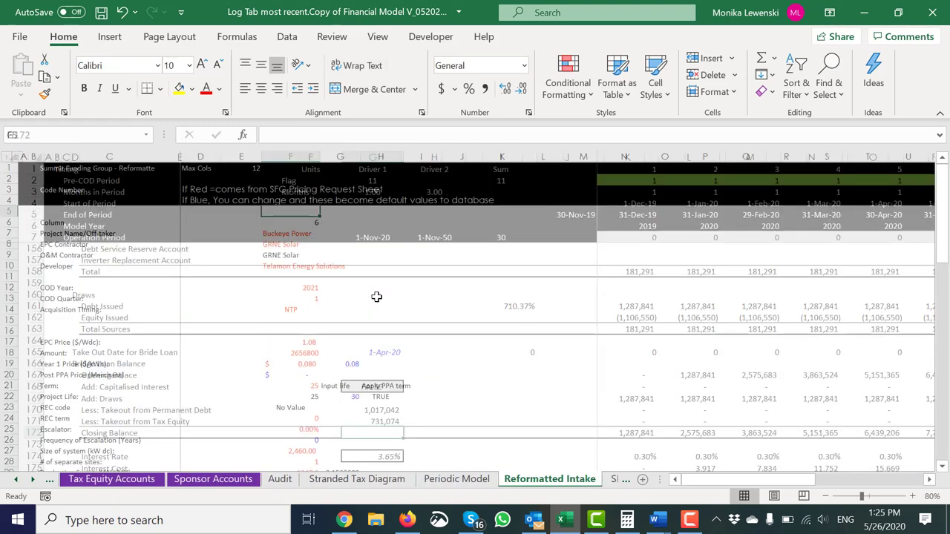
pyautogui.hotkey('ctrl', 'pageup')
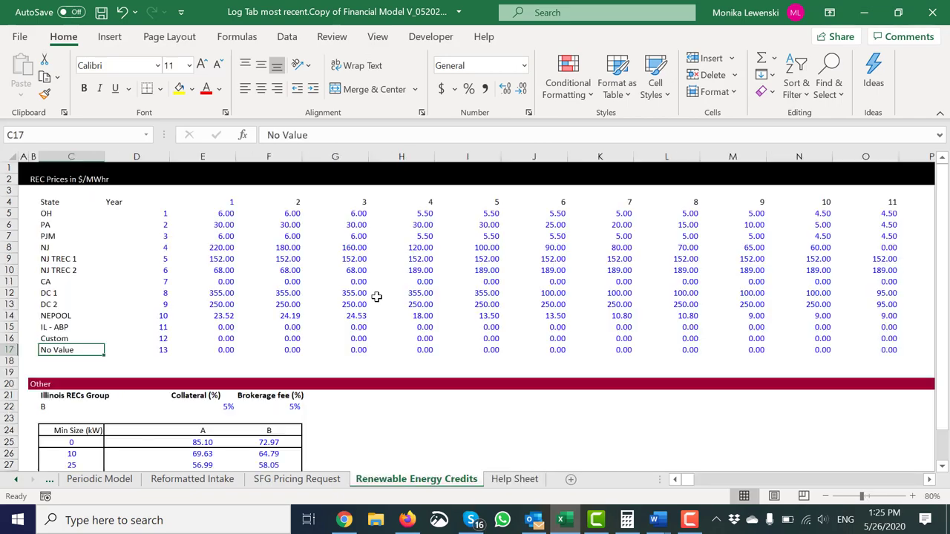
# - Examine the list of states and their row codes in the REC price table
pyautogui.press('Up')
pyautogui.press('Up')
pyautogui.press('Up')
pyautogui.press('Up')
pyautogui.press('Up')
pyautogui.press('Up')
pyautogui.press('Up')
pyautogui.press('Up')
pyautogui.press('Up')
pyautogui.press('Up')
pyautogui.press('Up')
pyautogui.press('Up')
pyautogui.press('Up')
pyautogui.press('Up')
pyautogui.press('Up')
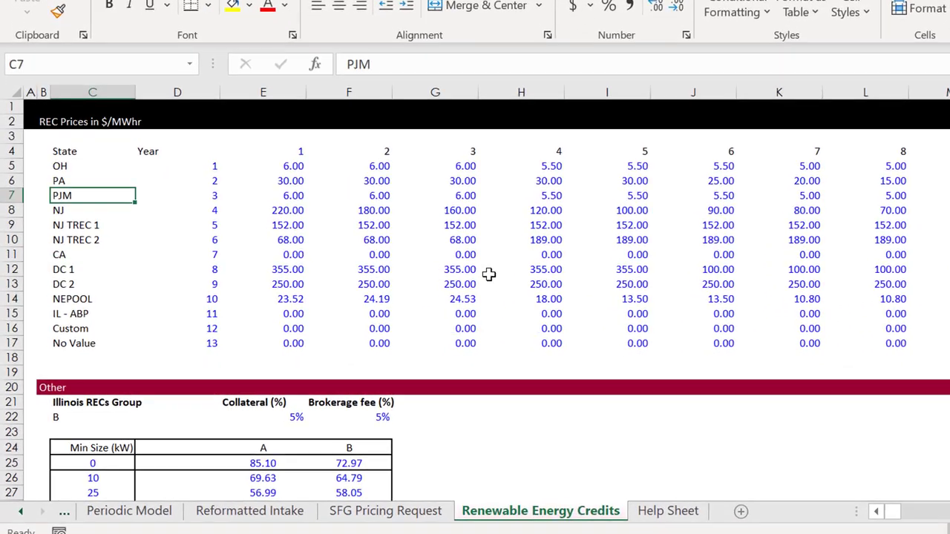
pyautogui.press('Left')
pyautogui.press('Right')
pyautogui.press('Down')
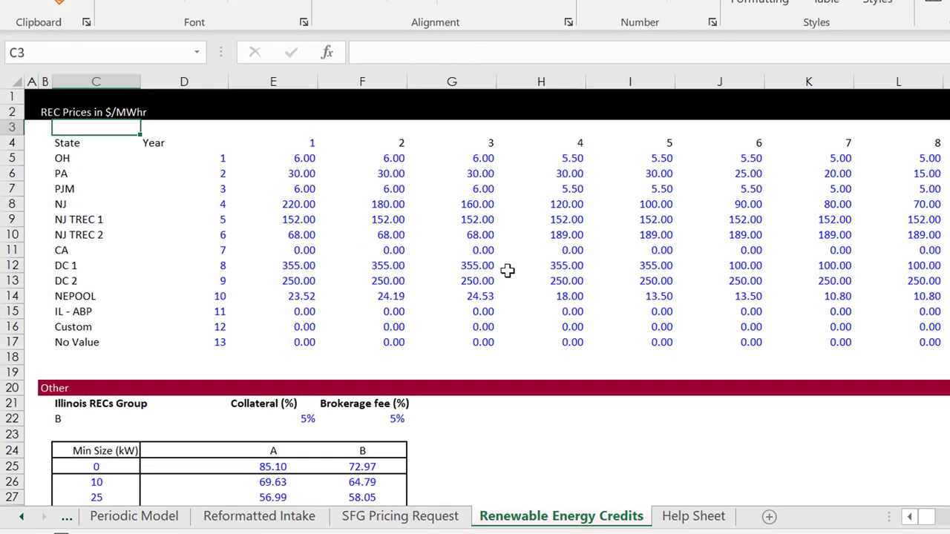
pyautogui.press('Up')
pyautogui.press('Down')
pyautogui.press('Down')
pyautogui.press('Down')
pyautogui.press('Down')
pyautogui.press('Right')
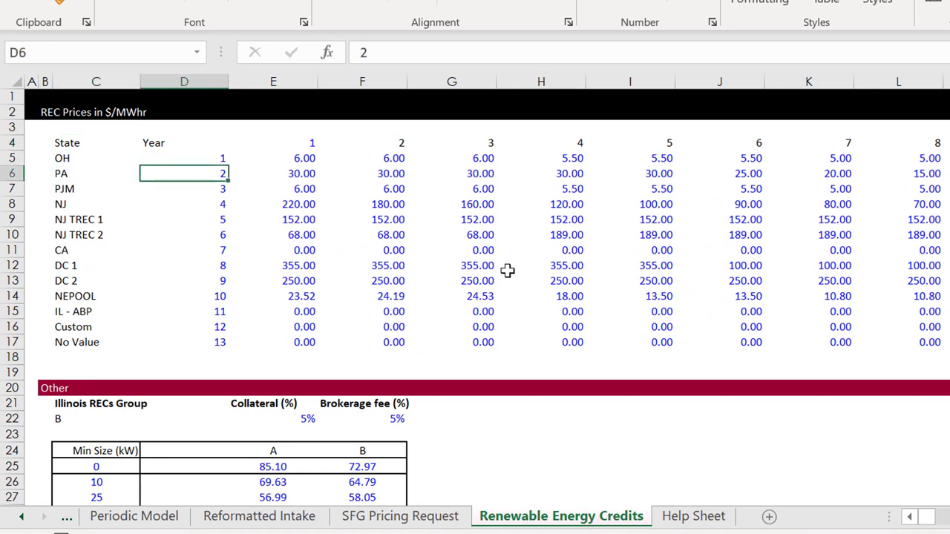
# - Examine the DC 1 REC prices for years 1 to 5
pyautogui.press('Down')
pyautogui.press('Down')
pyautogui.press('Down')
pyautogui.press('Down')
pyautogui.press('Down')
pyautogui.press('Down')
pyautogui.press('Left')
pyautogui.press('Left')
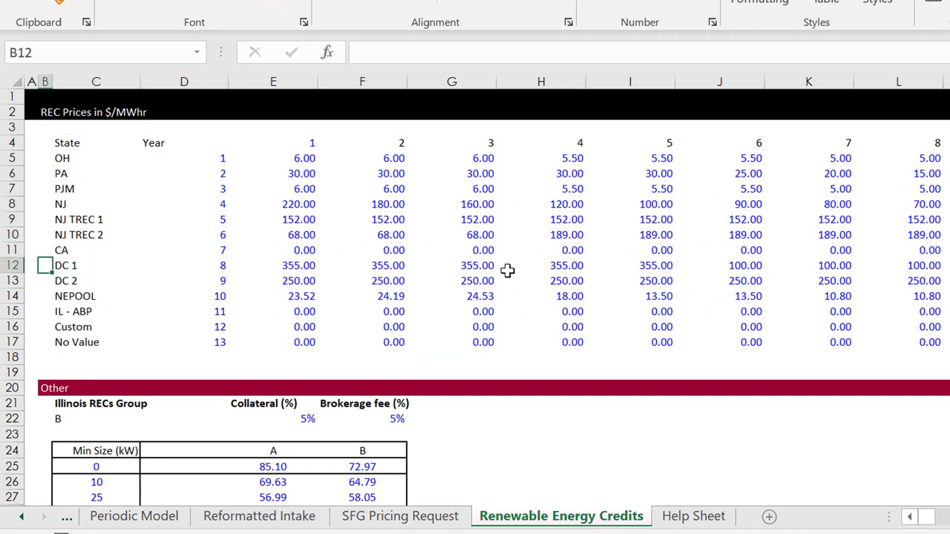
pyautogui.press('Right')
pyautogui.press('Right')
pyautogui.press('Right')
pyautogui.press('Right')
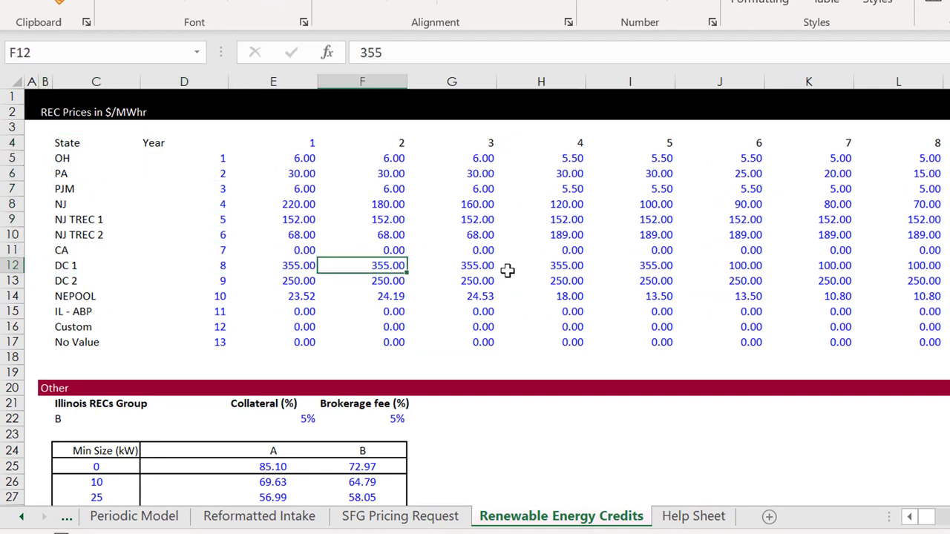
pyautogui.press('Right')
pyautogui.press('Left')
pyautogui.press('Right')
pyautogui.press('Right')
pyautogui.press('Right')
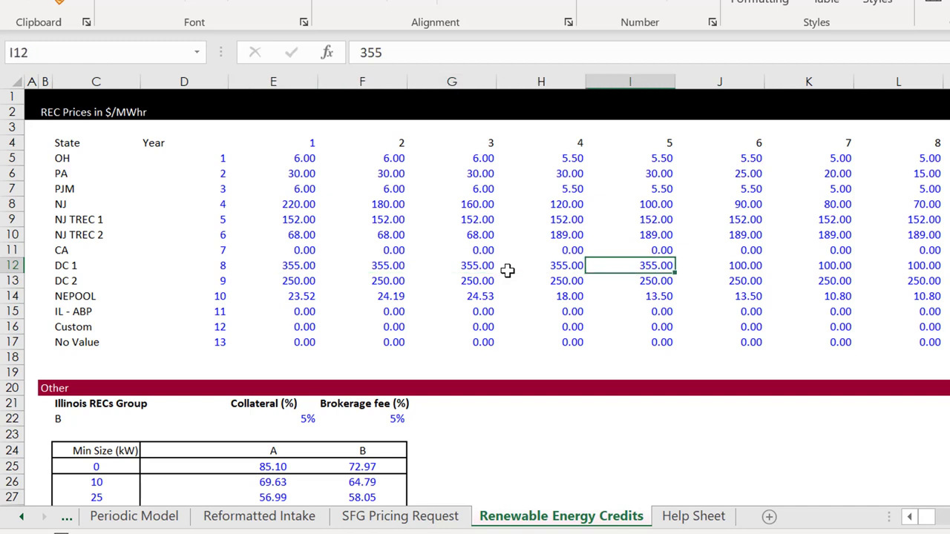
pyautogui.press('Left')
pyautogui.press('Left')
pyautogui.press('Left')
pyautogui.press('Left')
pyautogui.press('Right')
pyautogui.press('Right')
pyautogui.press('Right')
pyautogui.press('Right')
pyautogui.press('Left')
pyautogui.press('Left')
pyautogui.press('Left')
pyautogui.press('Left')
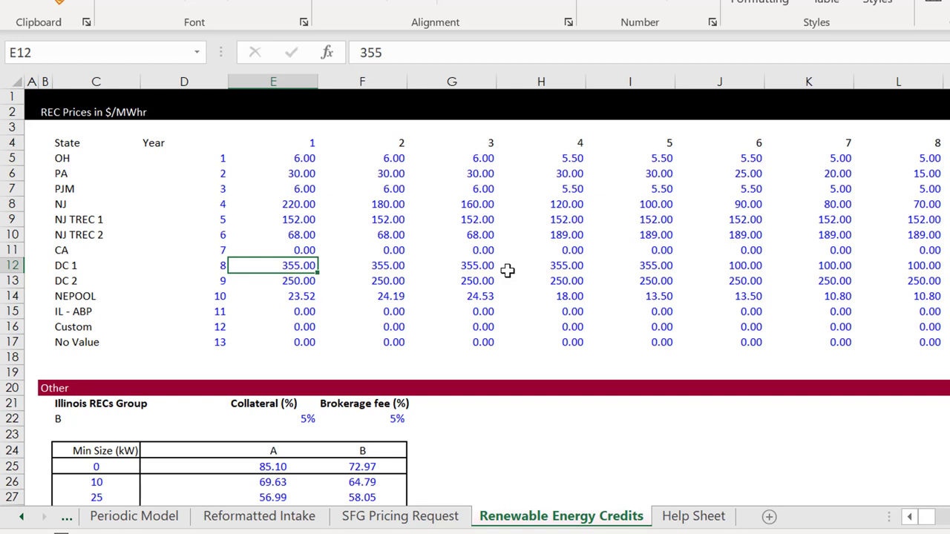
# - Compare the year 1 REC prices of the states from DC 1 up to OH, PA and PJM
pyautogui.press('Up')
pyautogui.press('Up')
pyautogui.press('Down')
pyautogui.press('Down')
pyautogui.press('Up')
pyautogui.press('Up')
pyautogui.press('Up')
pyautogui.press('Up')
pyautogui.press('Up')
pyautogui.press('Up')
pyautogui.press('Up')
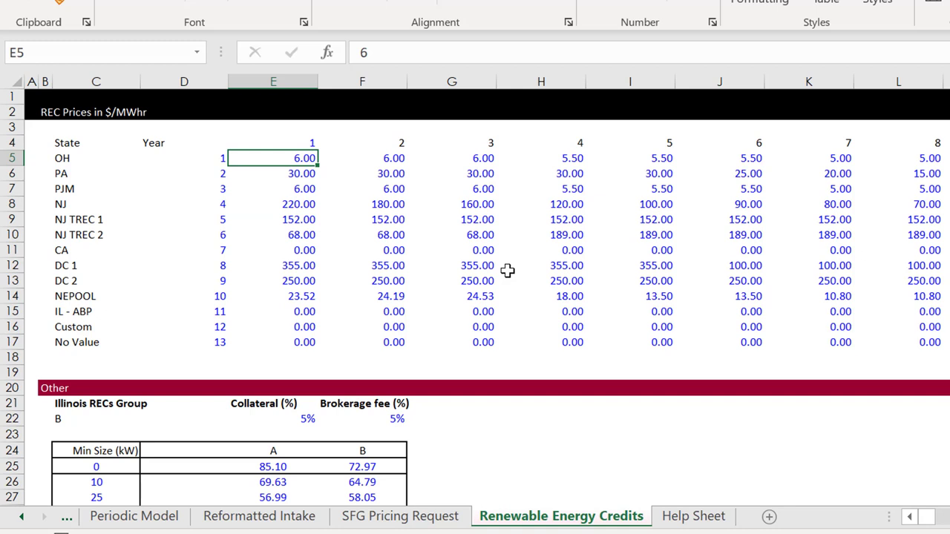
pyautogui.press('Down')
pyautogui.press('Up')
pyautogui.press('Down')
pyautogui.press('Down')
pyautogui.press('Up')
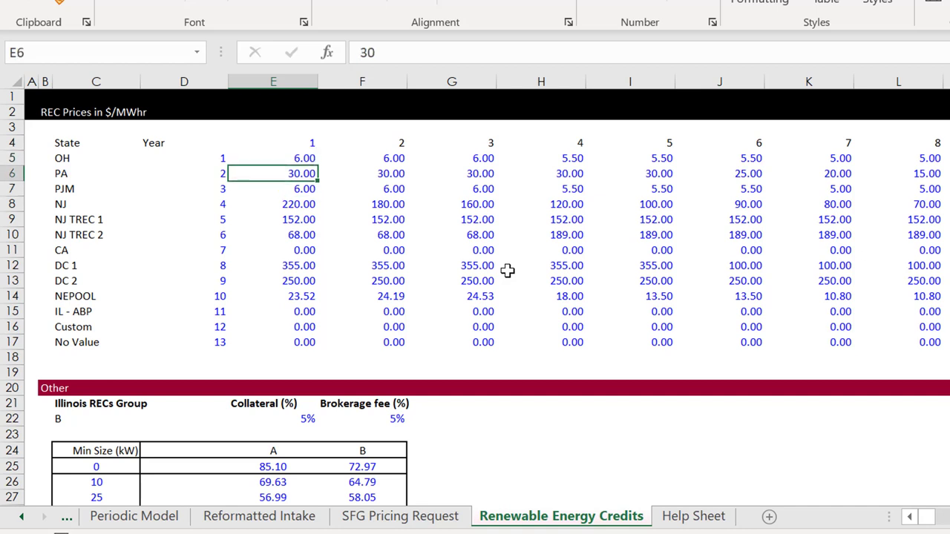
pyautogui.press('Down')
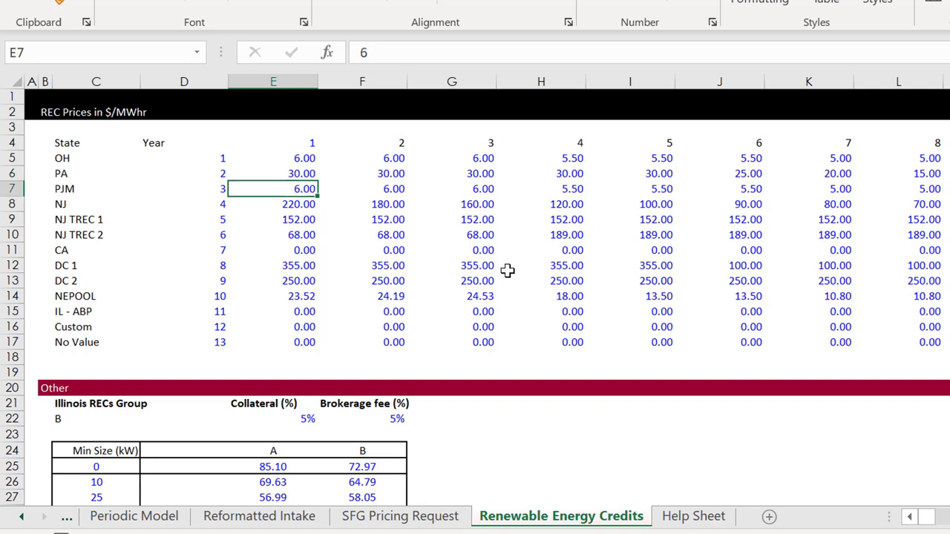
# - Review the PA row of REC prices across all years and return to its state label
pyautogui.press('Up')
pyautogui.press('Right')
pyautogui.press('Right')
pyautogui.press('Right')
pyautogui.press('Right')
pyautogui.press('Right')
pyautogui.press('Right')
pyautogui.press('Right')
pyautogui.press('Right')
pyautogui.press('Right')
pyautogui.press('Right')
pyautogui.press('Right')
pyautogui.press('Right')
pyautogui.press('Right')
pyautogui.press('Right')
pyautogui.press('Right')
pyautogui.press('Right')
pyautogui.press('Right')
pyautogui.press('Right')
pyautogui.press('Right')
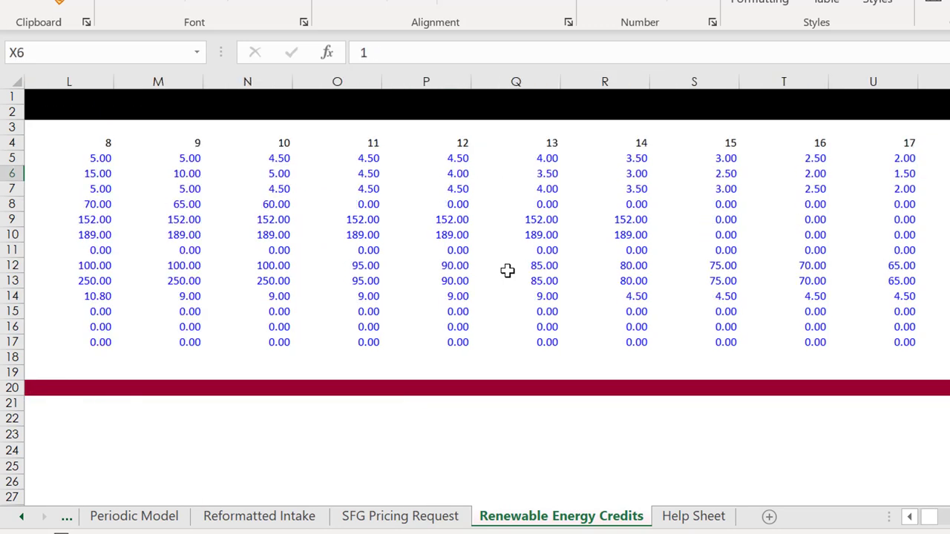
pyautogui.press('Right')
pyautogui.press('Right')
pyautogui.press('Right')
pyautogui.press('Right')
pyautogui.press('Left')
pyautogui.press('Left')
pyautogui.press('Left')
pyautogui.press('Left')
pyautogui.press('Left')
pyautogui.press('Left')
pyautogui.press('Left')
pyautogui.press('Left')
pyautogui.press('Left')
pyautogui.press('Left')
pyautogui.press('Left')
pyautogui.press('Left')
pyautogui.press('Left')
pyautogui.press('Left')
pyautogui.press('Left')
pyautogui.press('Left')
pyautogui.press('Left')
pyautogui.press('Left')
pyautogui.press('Left')
pyautogui.press('Left')
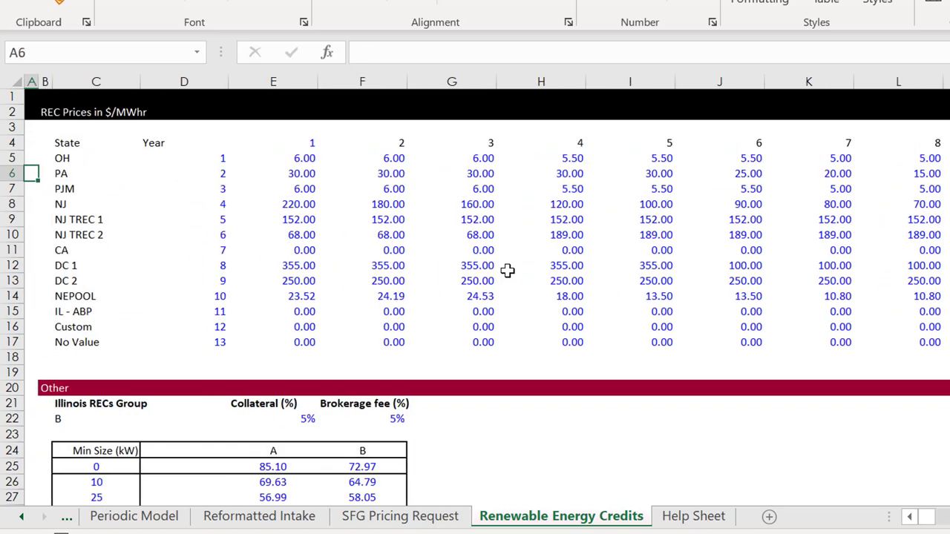
pyautogui.press('Right')
pyautogui.press('Right')
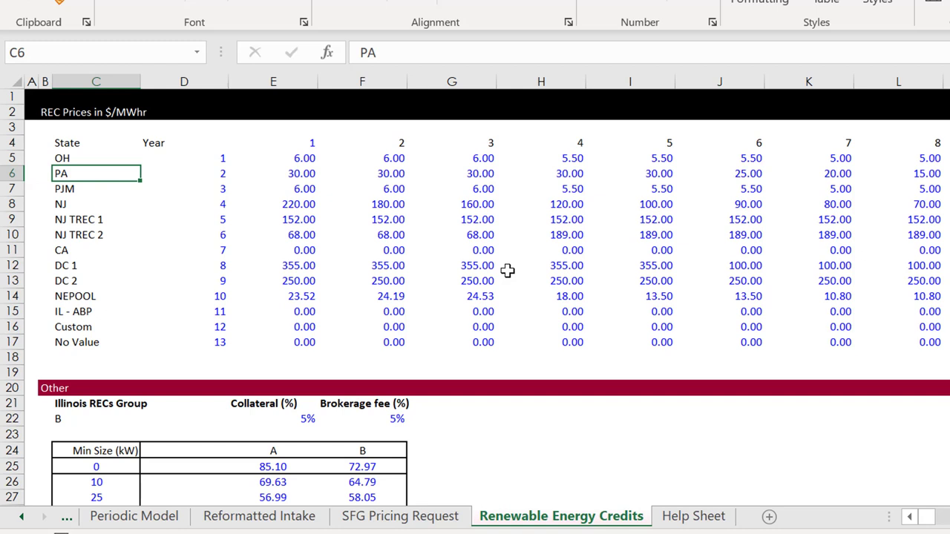
# - Review the remaining state entries in the REC price table from PA down to DC 2
pyautogui.press('Down')
pyautogui.press('Down')
pyautogui.press('Down')
pyautogui.press('Down')
pyautogui.press('Down')
pyautogui.press('Down')
pyautogui.press('Down')
pyautogui.press('Down')
pyautogui.press('Down')
pyautogui.press('Down')
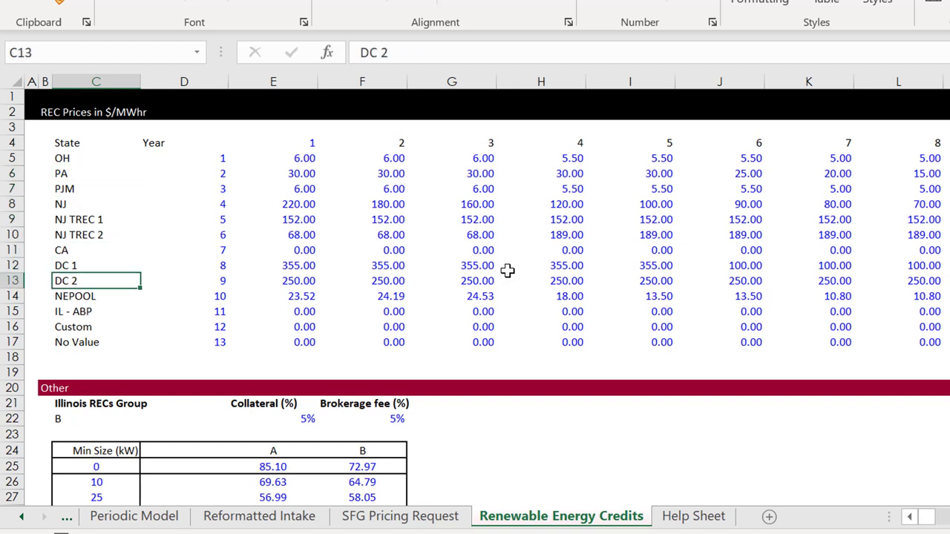
# - Review the Custom row of REC prices across the years and return to the state labels at NEPOOL
pyautogui.press('Down')
pyautogui.press('Up')
pyautogui.press('Right')
pyautogui.press('Right')
pyautogui.press('Right')
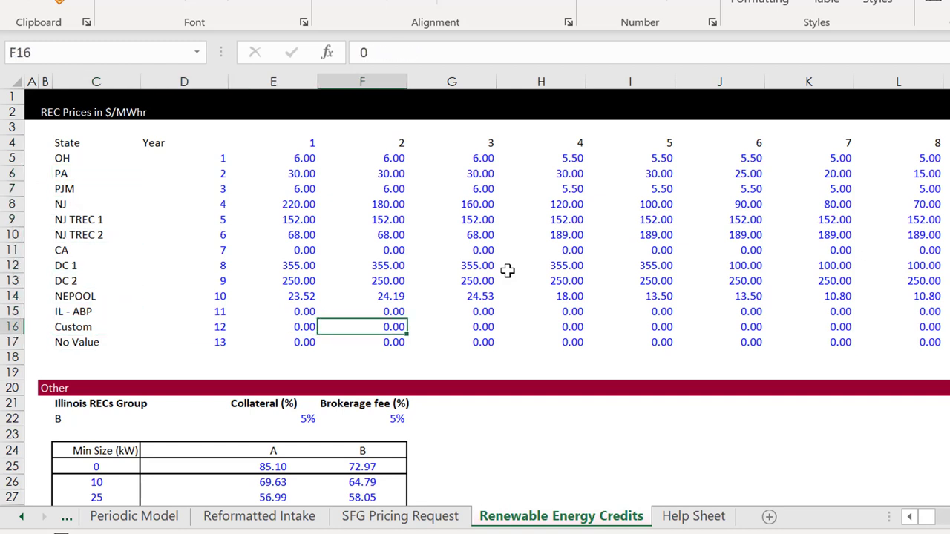
pyautogui.press('Left')
pyautogui.press('Right')
pyautogui.press('Right')
pyautogui.press('Right')
pyautogui.press('Right')
pyautogui.press('Right')
pyautogui.press('Right')
pyautogui.press('Right')
pyautogui.press('Right')
pyautogui.press('Right')
pyautogui.press('Right')
pyautogui.press('Right')
pyautogui.press('Right')
pyautogui.press('Right')
pyautogui.press('Right')
pyautogui.press('Right')
pyautogui.press('Right')
pyautogui.press('Right')
pyautogui.press('Right')
pyautogui.press('Right')
pyautogui.press('Right')
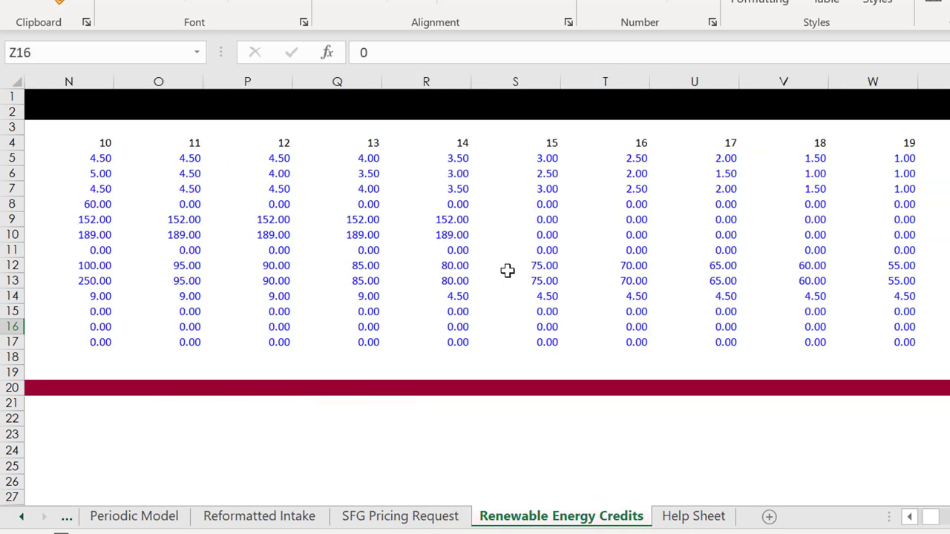
pyautogui.press('Left')
pyautogui.press('Left')
pyautogui.press('Left')
pyautogui.press('Left')
pyautogui.press('Left')
pyautogui.press('Left')
pyautogui.press('Left')
pyautogui.press('Left')
pyautogui.press('Left')
pyautogui.press('Left')
pyautogui.press('Left')
pyautogui.press('Left')
pyautogui.press('Left')
pyautogui.press('Left')
pyautogui.press('Left')
pyautogui.press('Left')
pyautogui.press('Left')
pyautogui.press('Left')
pyautogui.press('Left')
pyautogui.press('Left')
pyautogui.press('Right')
pyautogui.press('Right')
pyautogui.press('Right')
pyautogui.press('Right')
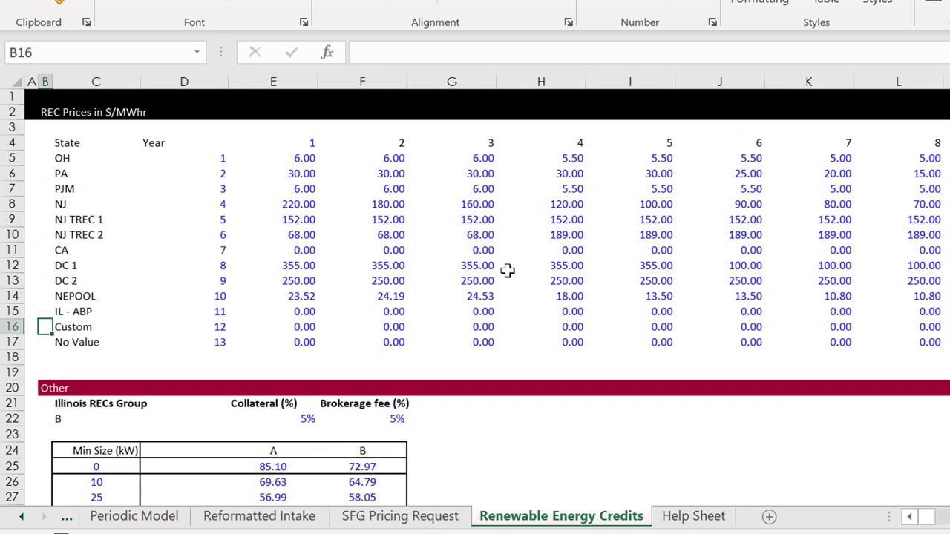
pyautogui.press('Up')
pyautogui.press('Left')
pyautogui.press('Left')
pyautogui.press('Up')
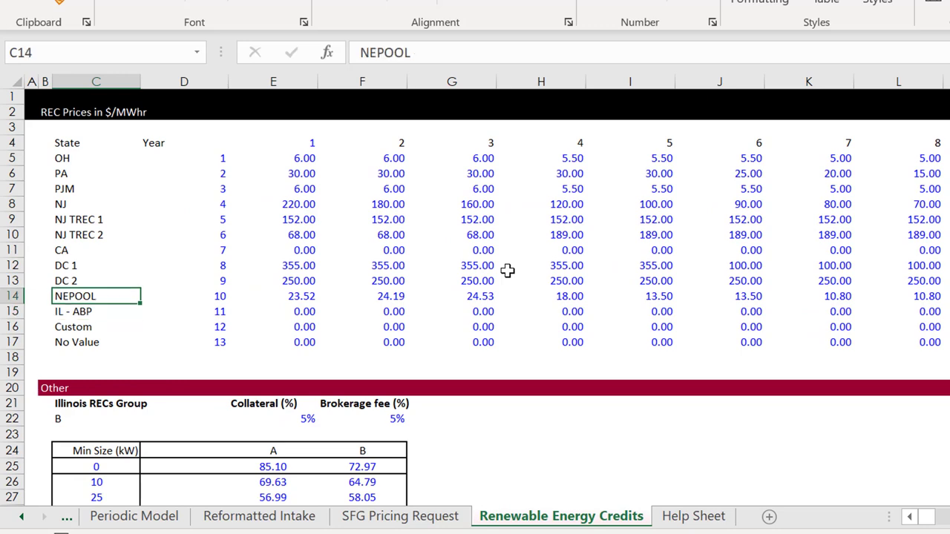
# - Return to the Project Database sheet and select the REC State Code cell of the first project, Zennidine Service
pyautogui.hotkey('ctrl', 'pageup')
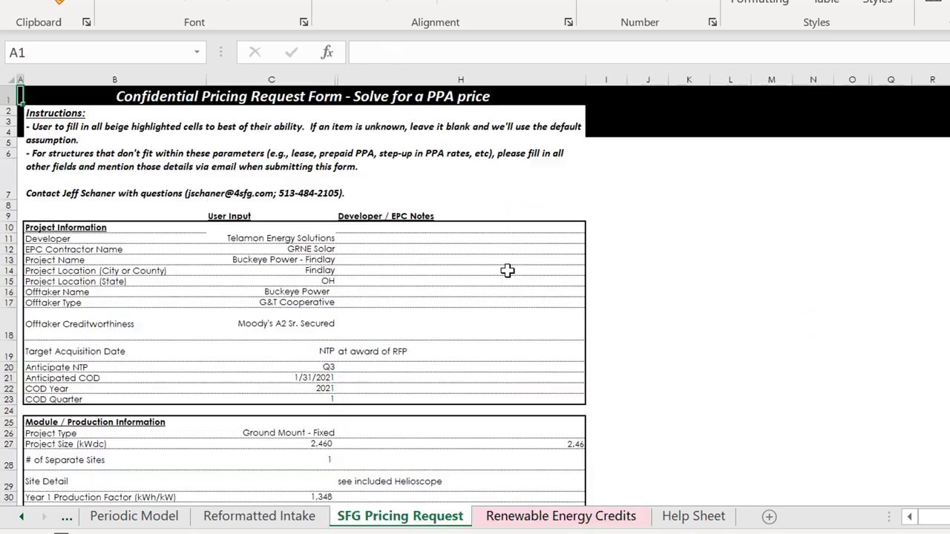
pyautogui.hotkey('ctrl', 'pageup')
pyautogui.hotkey('ctrl', 'pageup')
pyautogui.hotkey('ctrl', 'pageup')
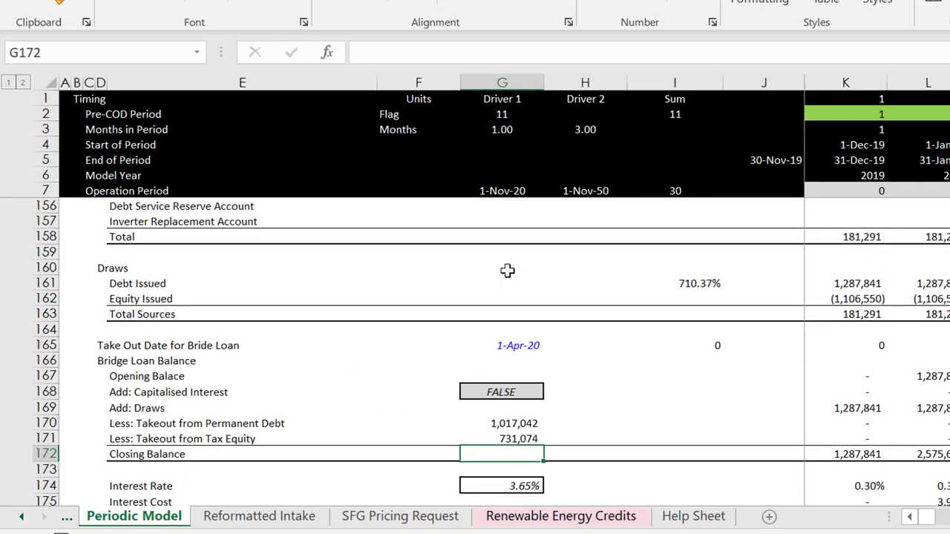
pyautogui.hotkey('ctrl', 'pageup')
pyautogui.hotkey('ctrl', 'pageup')
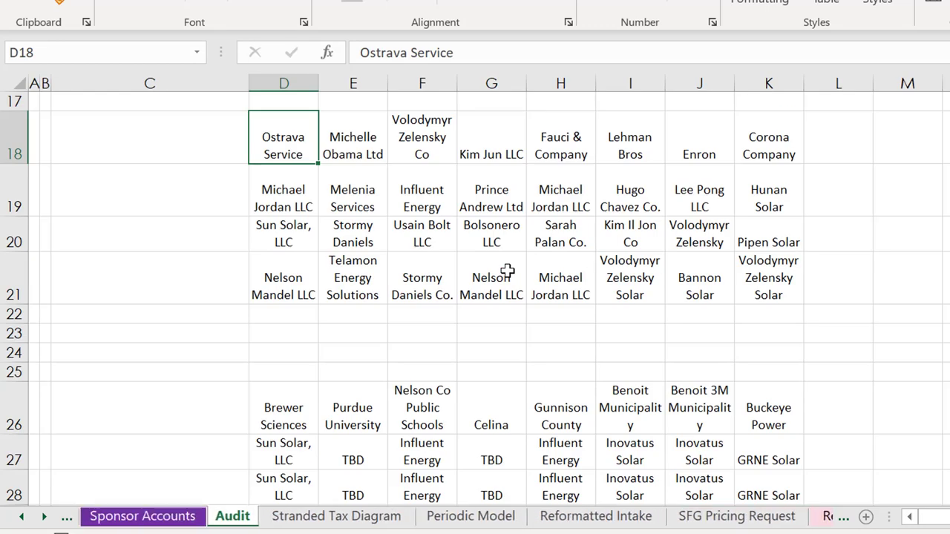
pyautogui.hotkey('ctrl', 'pageup')
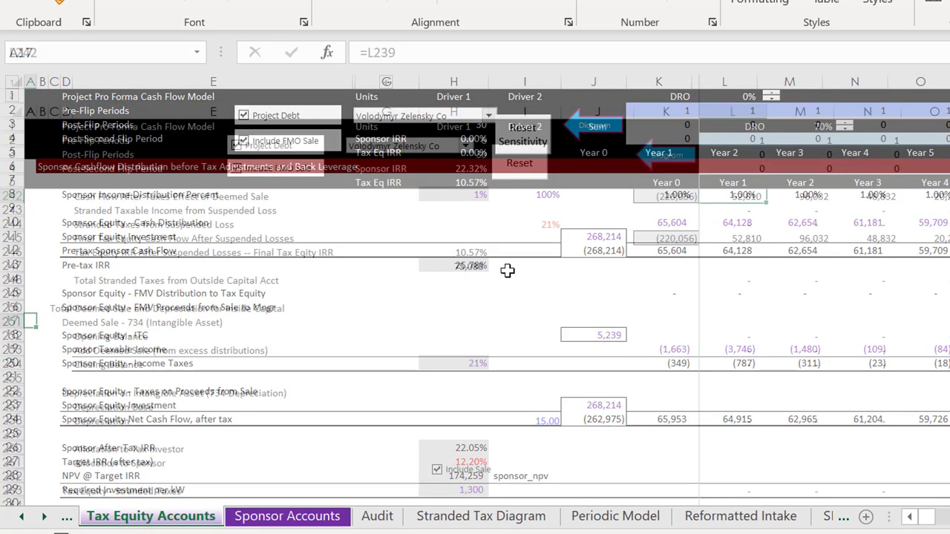
pyautogui.hotkey('ctrl', 'pageup')
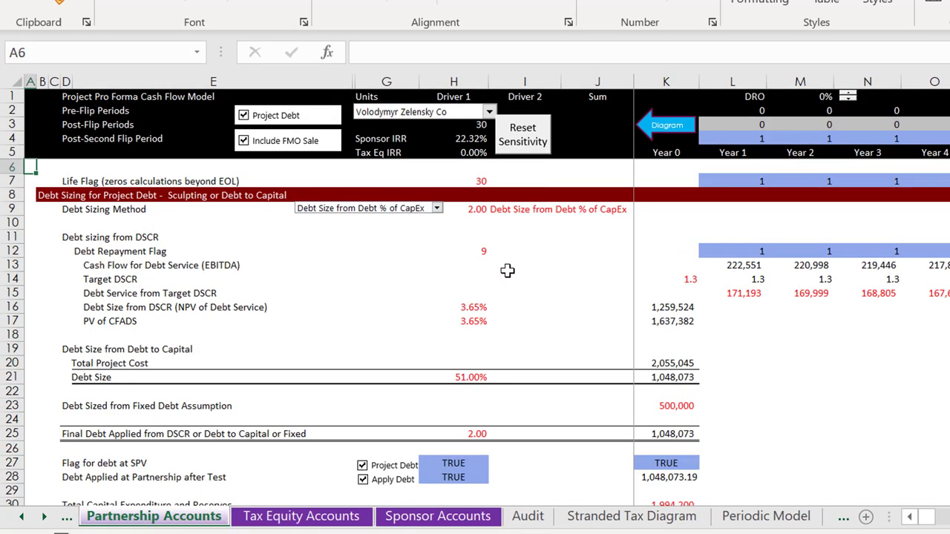
pyautogui.hotkey('ctrl', 'pageup')
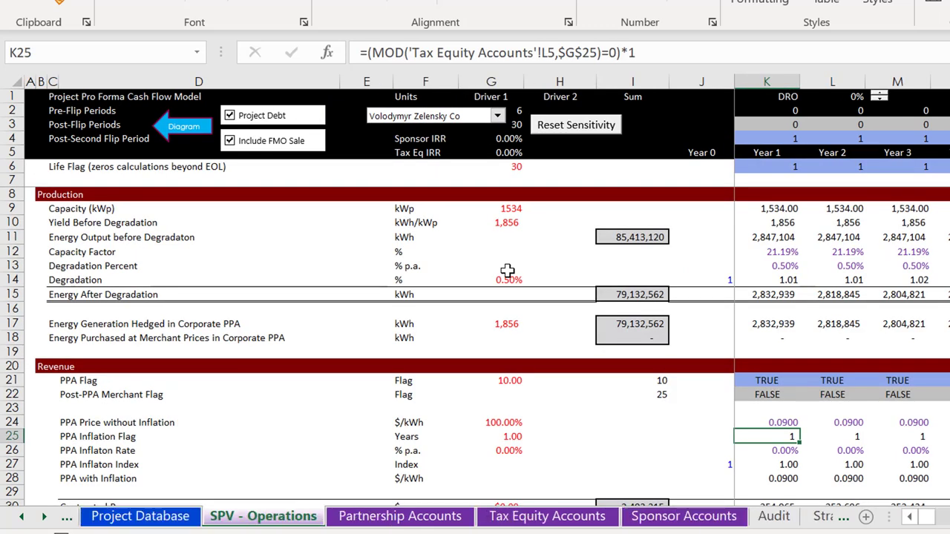
pyautogui.hotkey('ctrl', 'pageup')
pyautogui.press('Down')
pyautogui.press('Down')
pyautogui.press('Down')
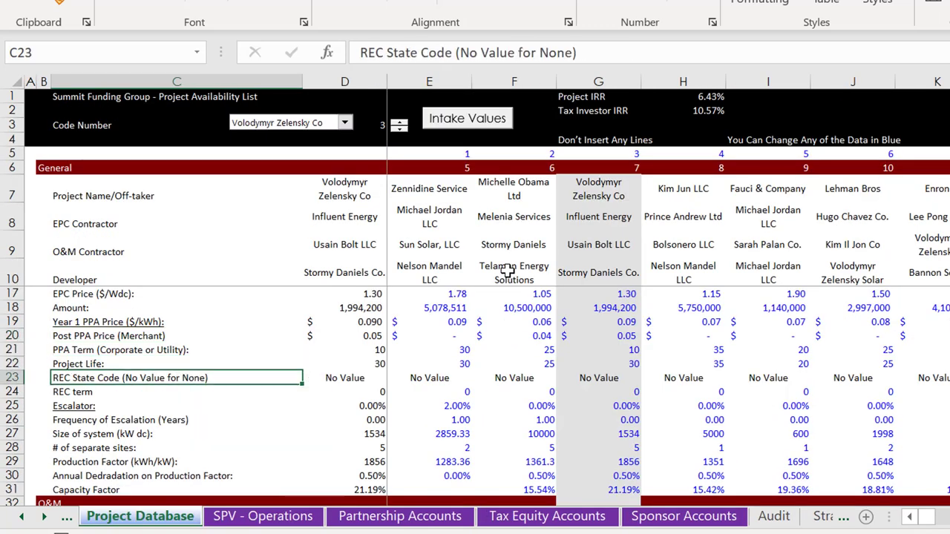
pyautogui.press('Right')
pyautogui.press('Right')
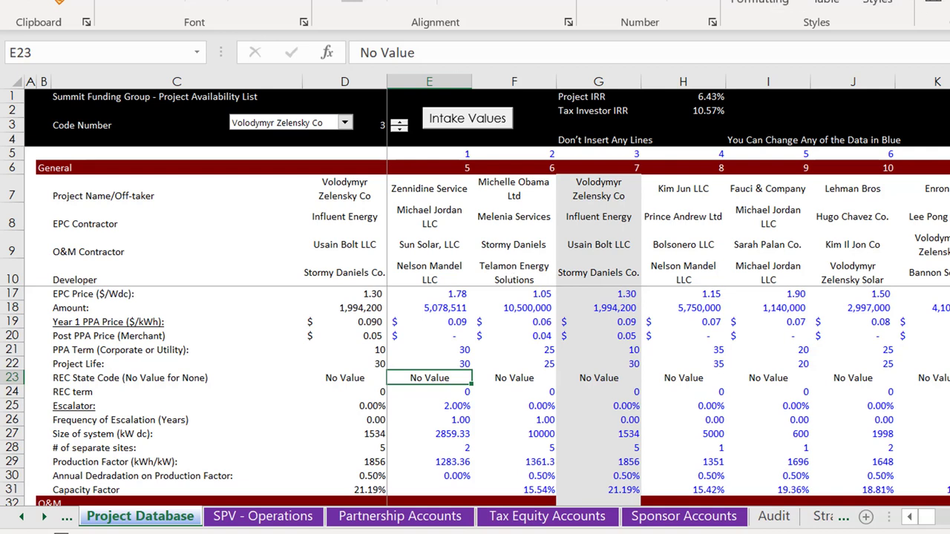
# - Set up data validation on the first project's REC State Code cell that allows only values from a list
pyautogui.hotkey('alt', 'a')
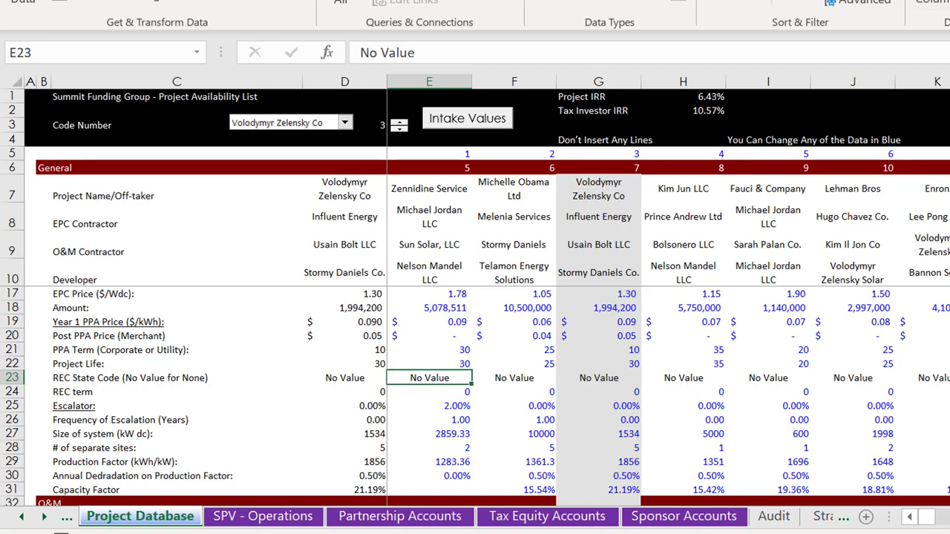
pyautogui.press('v')
pyautogui.press('v')
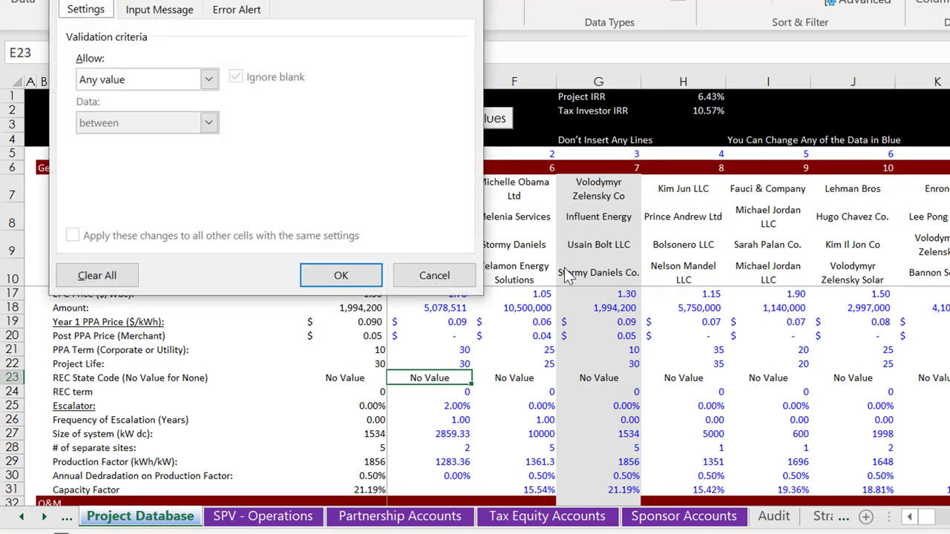
pyautogui.click(211, 83)
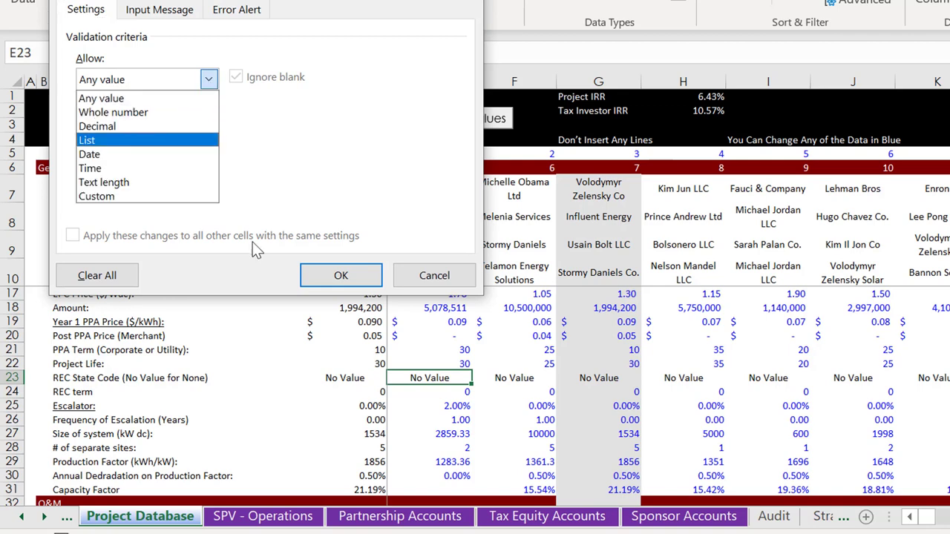
pyautogui.click(111, 141)
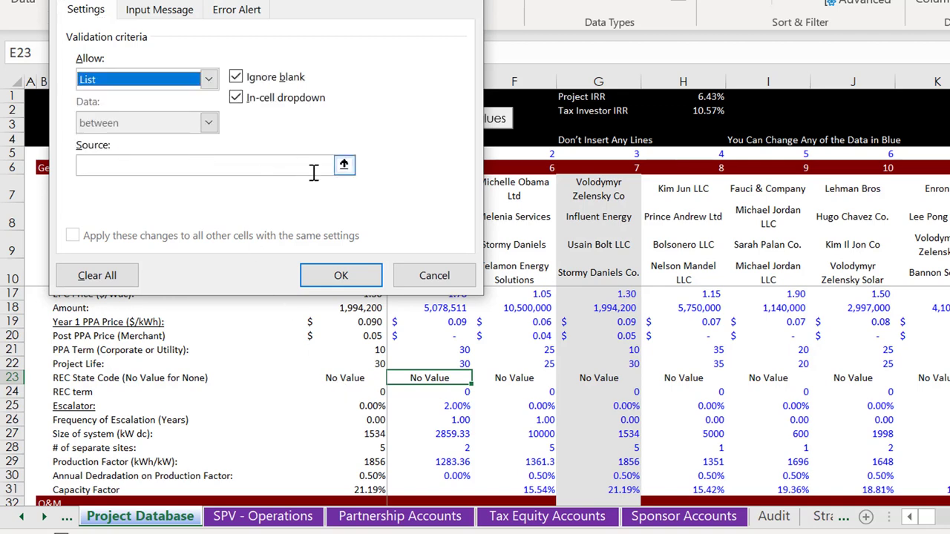
# - Set the validation list's source to the state names in C5:C17 of the Renewable Energy Credits sheet
pyautogui.click(344, 166)
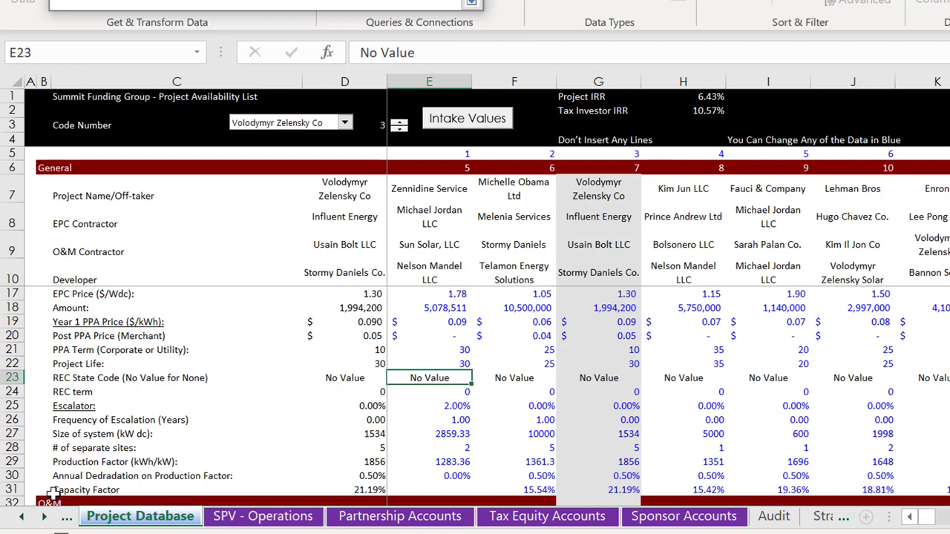
pyautogui.click(48, 518)
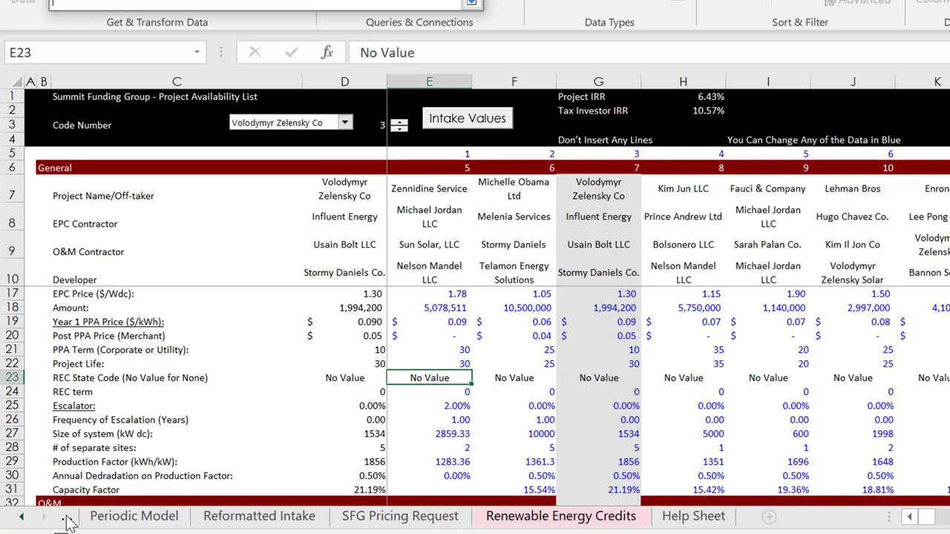
pyautogui.click(22, 520)
pyautogui.click(22, 519)
pyautogui.click(22, 519)
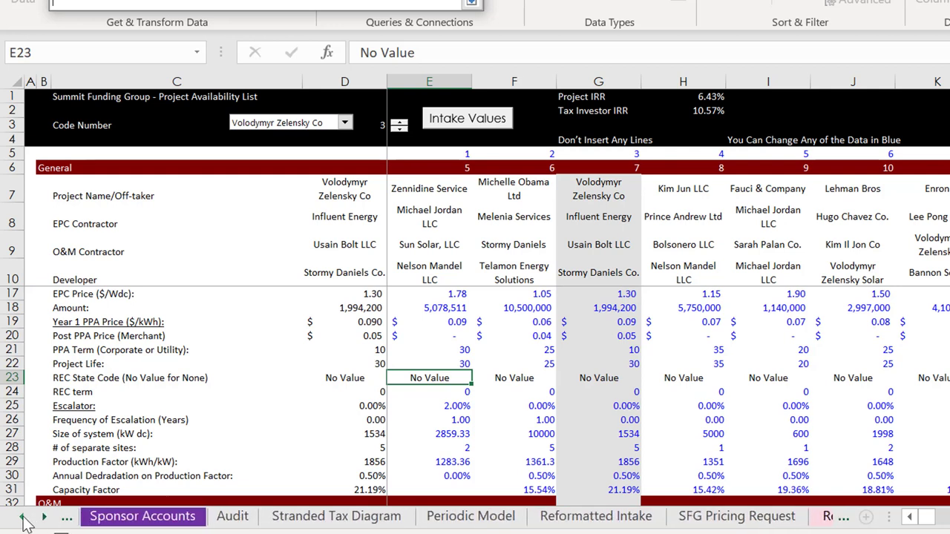
pyautogui.click(44, 518)
pyautogui.click(44, 517)
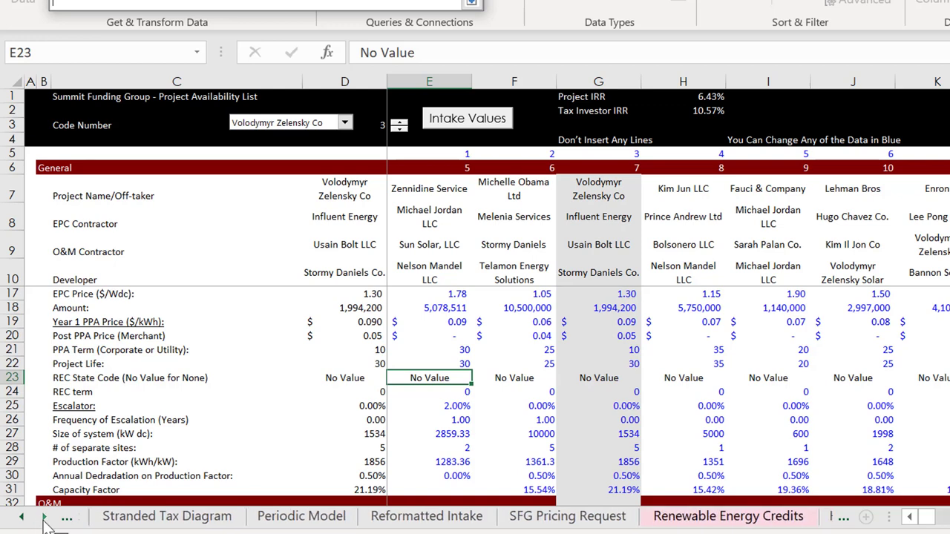
pyautogui.click(672, 507)
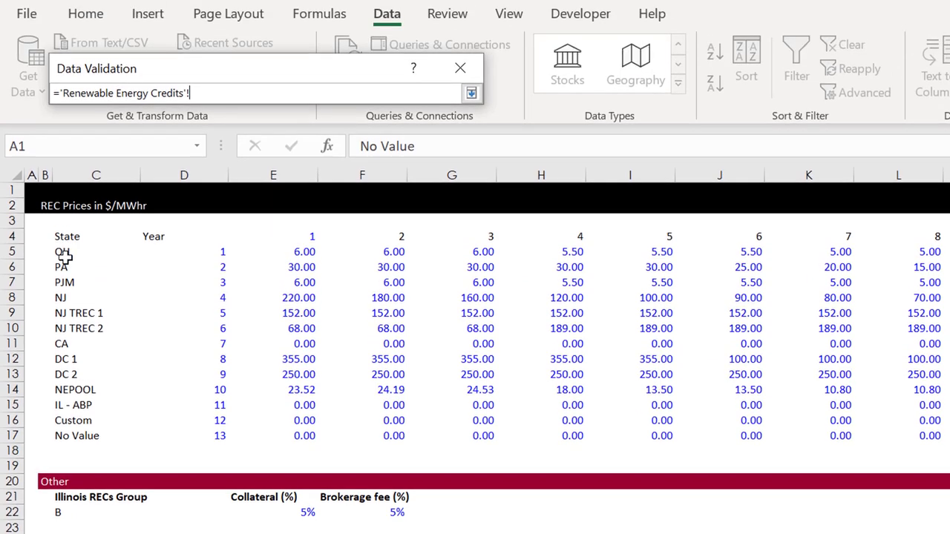
pyautogui.moveTo(64, 157); pyautogui.dragTo(96, 328)
pyautogui.moveTo(97, 430); pyautogui.dragTo(97, 443)
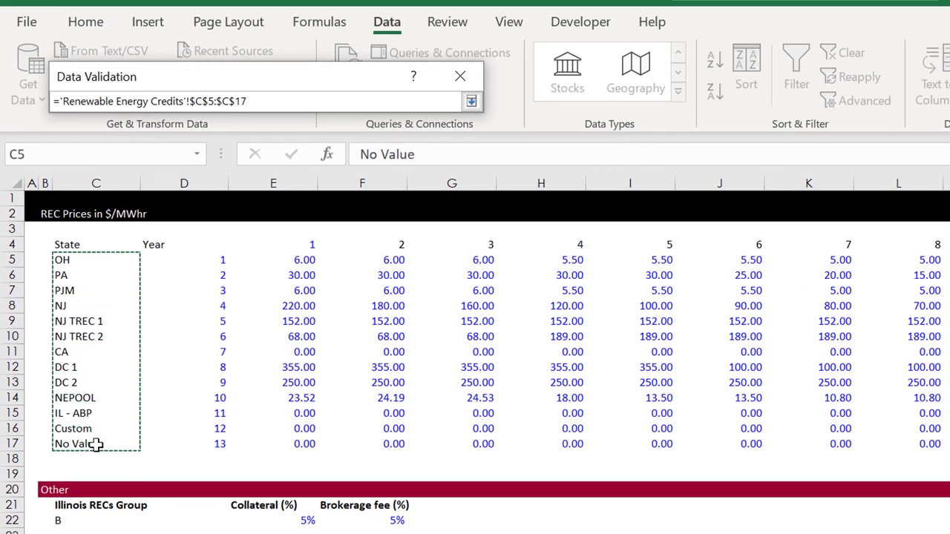
pyautogui.press('Return')
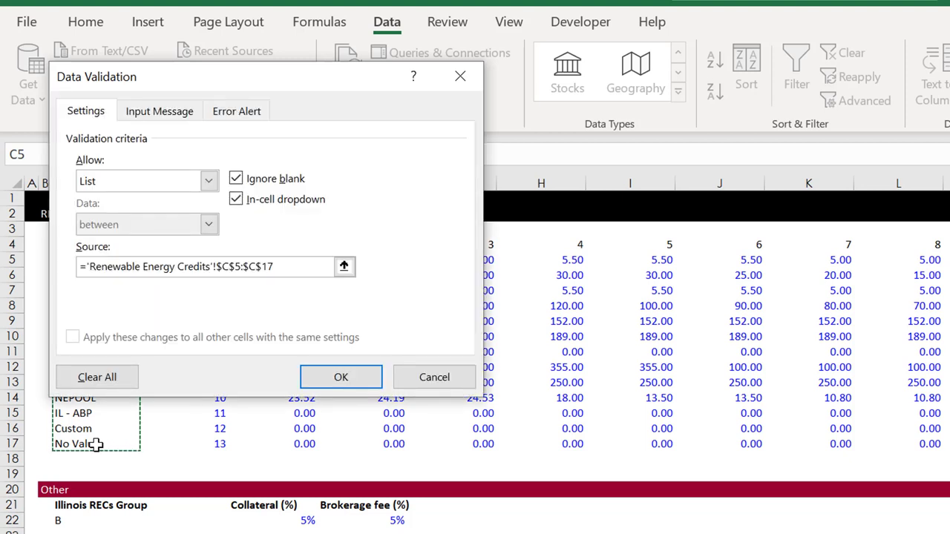
# - Give the validation's input message the title "Renewable Energy Credit"
pyautogui.click(158, 112)
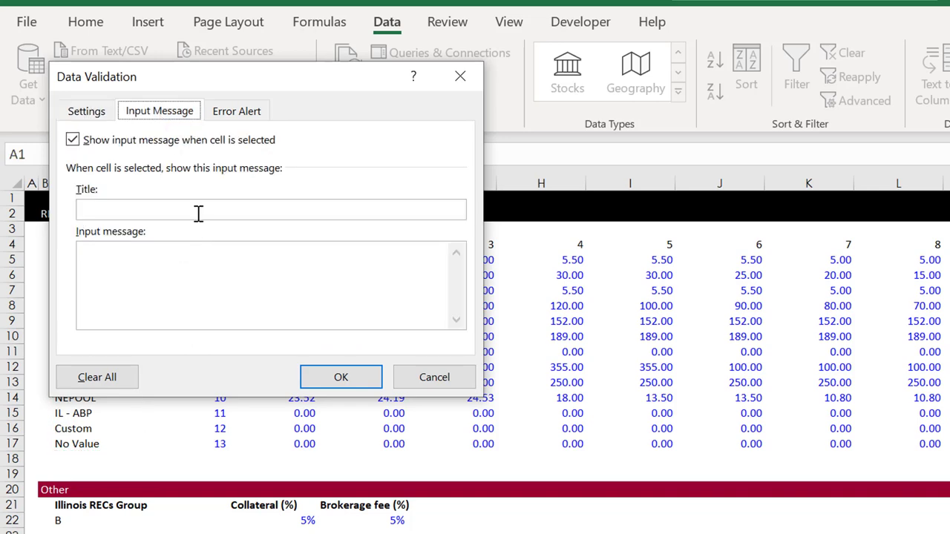
pyautogui.click(198, 213)
pyautogui.write('Renewa')
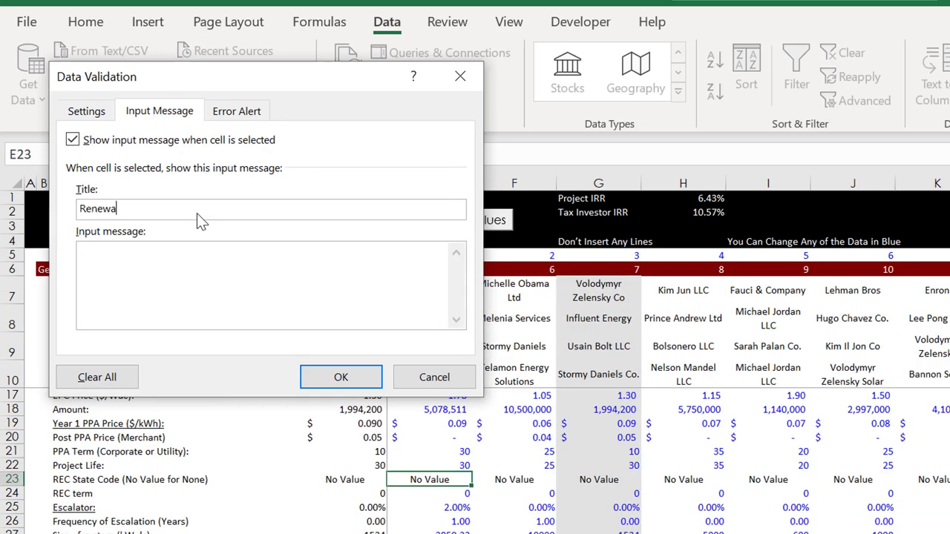
pyautogui.write('ble Energy Credit')
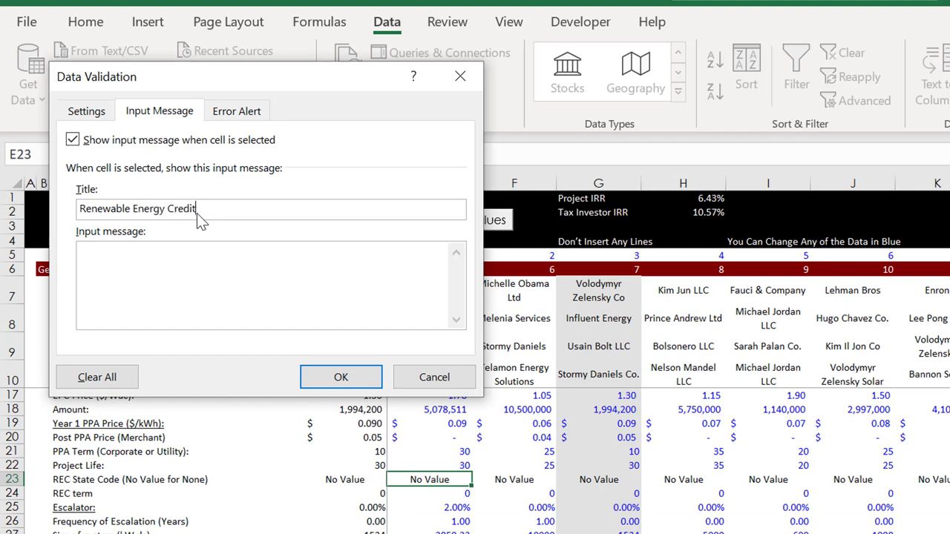
# - Enter the input message "Select one of the options by state in the Renewable Energy Credit Sheet" and apply the validation
pyautogui.write('Select one of the')
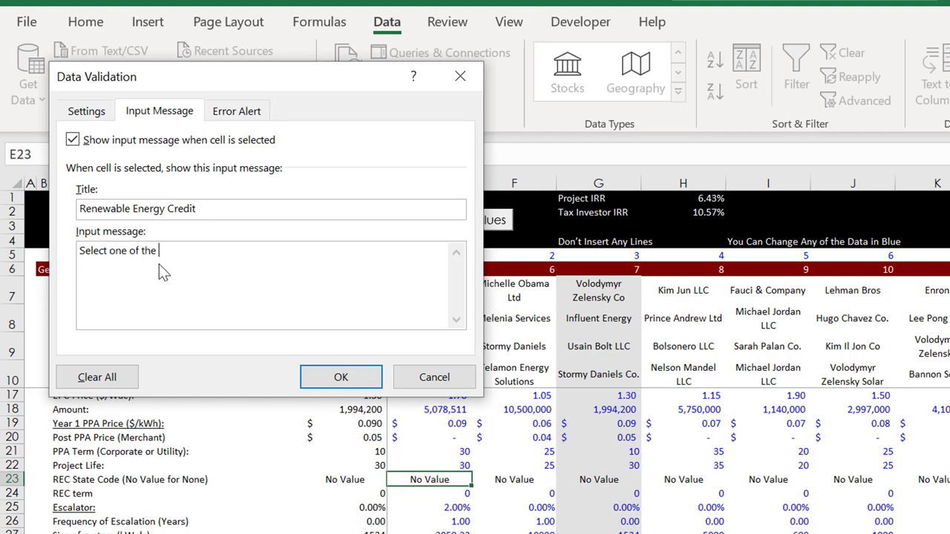
pyautogui.write(' options by state from')
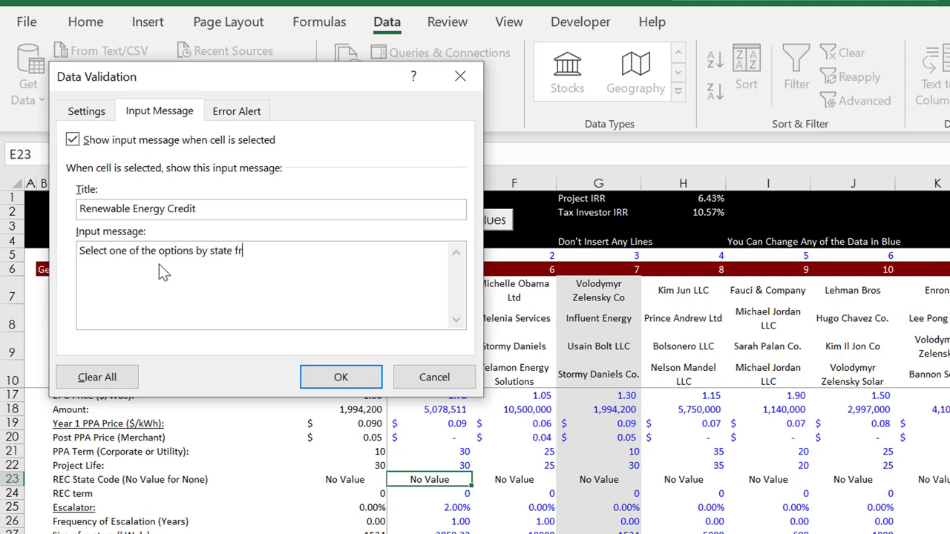
pyautogui.press('BackSpace')
pyautogui.press('BackSpace')
pyautogui.press('BackSpace')
pyautogui.press('BackSpace')
pyautogui.write('in the Renewable')
pyautogui.press('BackSpace')
pyautogui.press('BackSpace')
pyautogui.write('le Energy Credit Sheet')
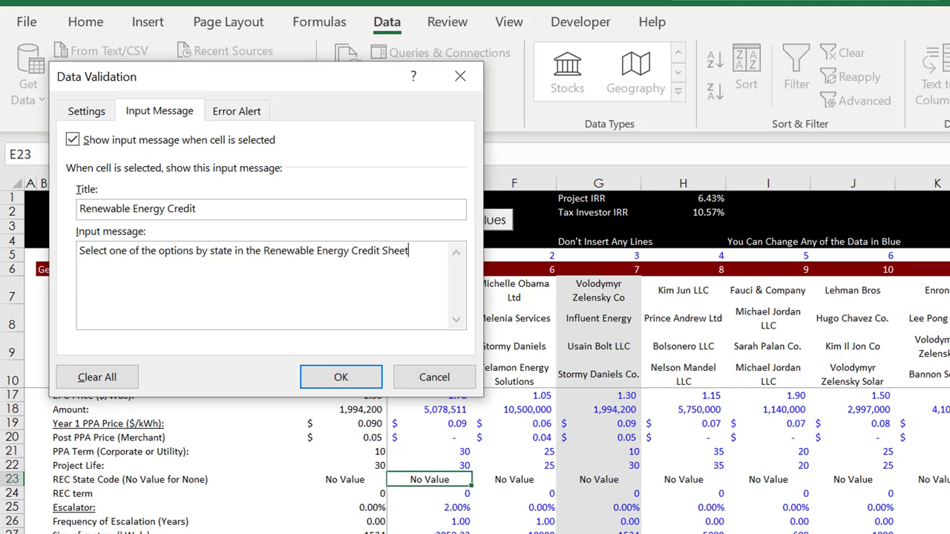
pyautogui.click(341, 378)
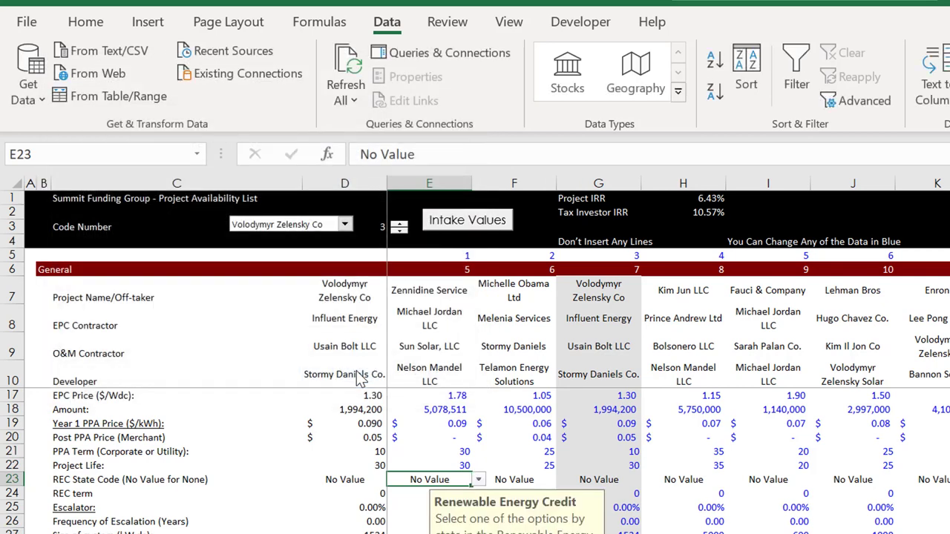
# - Check the state options offered in the first project's REC State Code cell without choosing one
pyautogui.click(479, 480)
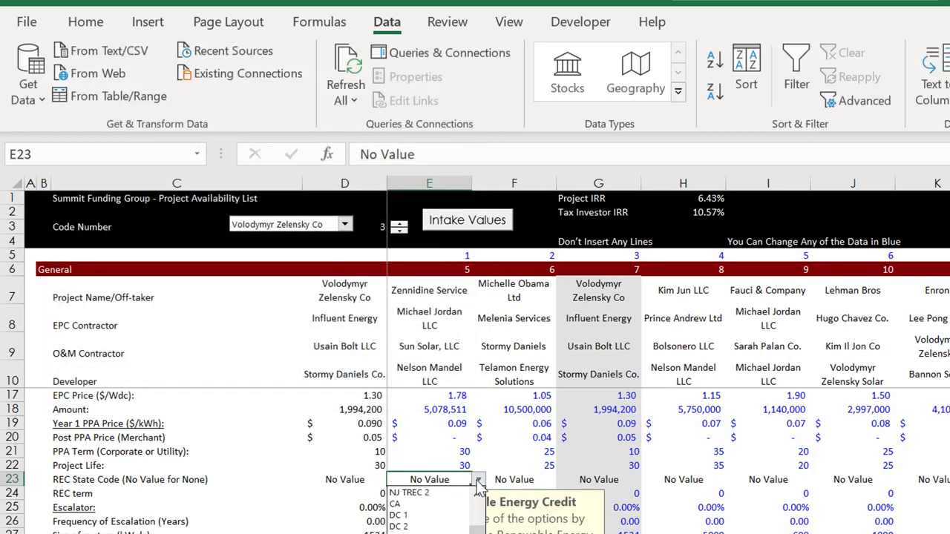
pyautogui.click(478, 480)
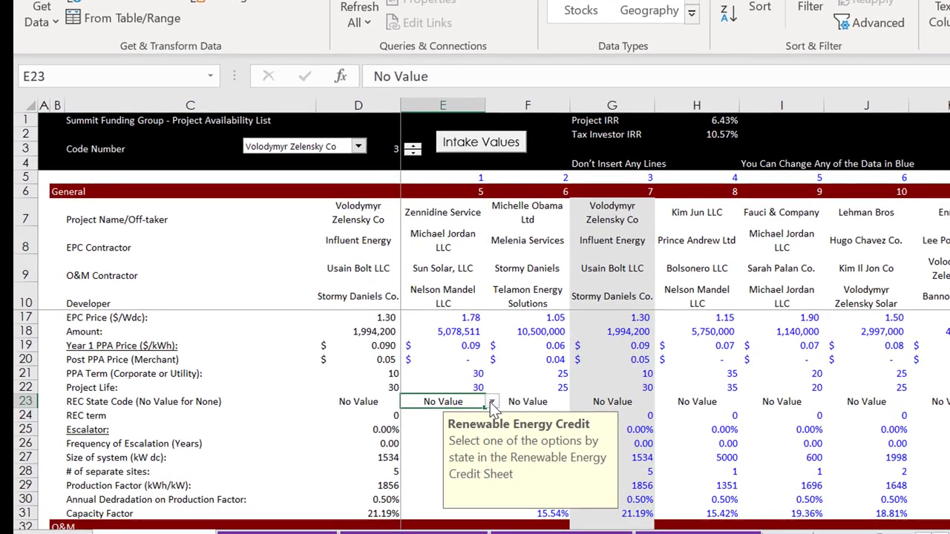
# - Copy the first project's REC State Code cell E23 and paste only its validation onto the other projects' cells in row 23
pyautogui.moveTo(490, 402); pyautogui.dragTo(948, 403)
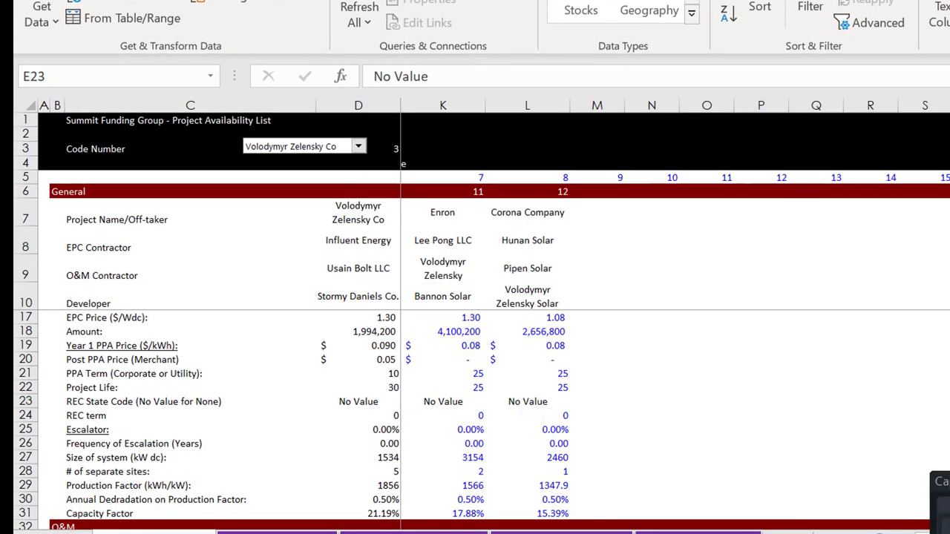
pyautogui.press('Tab')
pyautogui.press('Left')
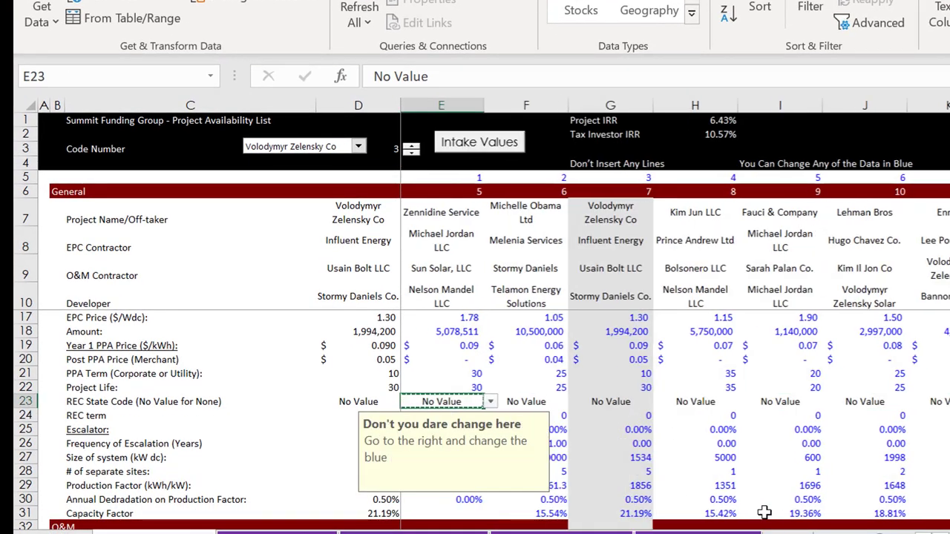
pyautogui.hotkey('ctrl', 'c')
pyautogui.press('Right')
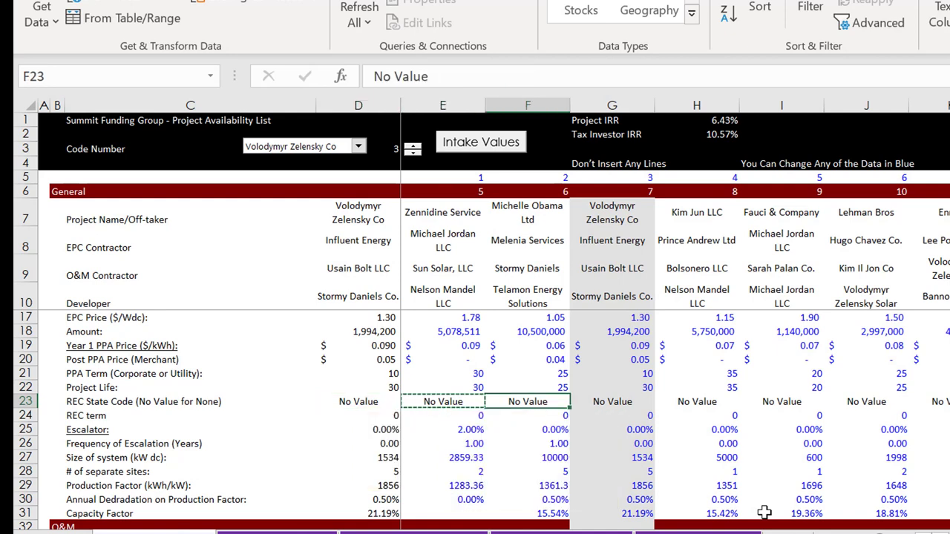
pyautogui.hotkey('shift', 'Right')
pyautogui.hotkey('shift', 'Right')
pyautogui.hotkey('shift', 'Right')
pyautogui.hotkey('shift', 'Right')
pyautogui.hotkey('shift', 'Right')
pyautogui.hotkey('shift', 'Right')
pyautogui.hotkey('shift', 'Right')
pyautogui.hotkey('shift', 'Right')
pyautogui.hotkey('shift', 'Right')
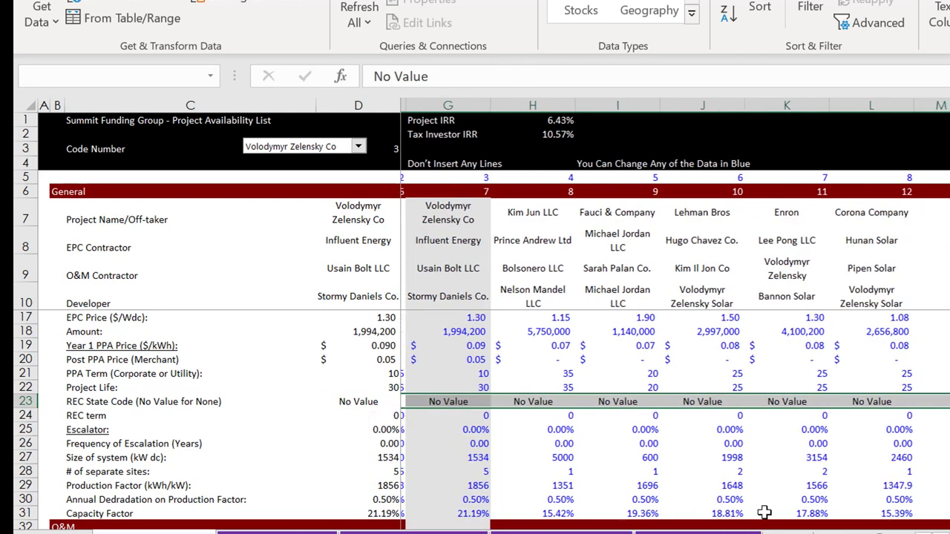
pyautogui.hotkey('ctrl', 'alt', 'v')
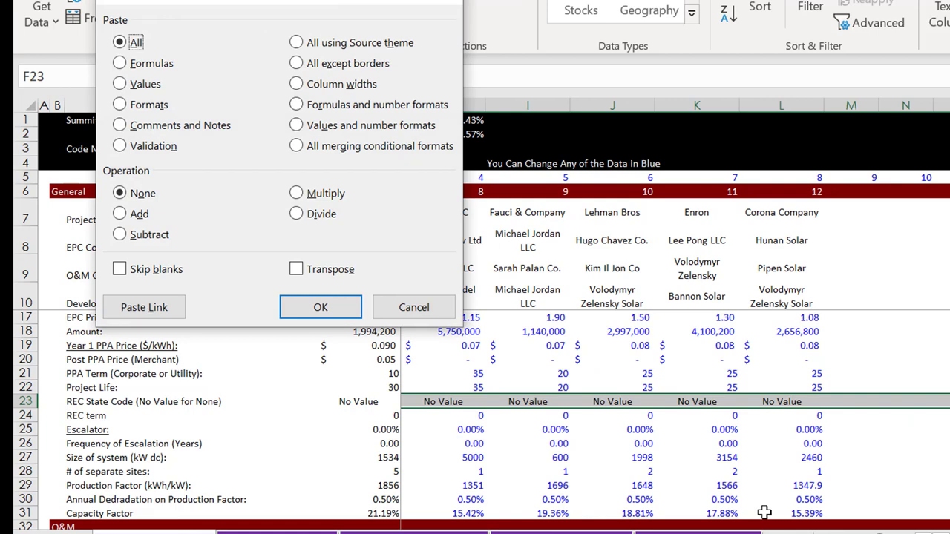
pyautogui.press('n')
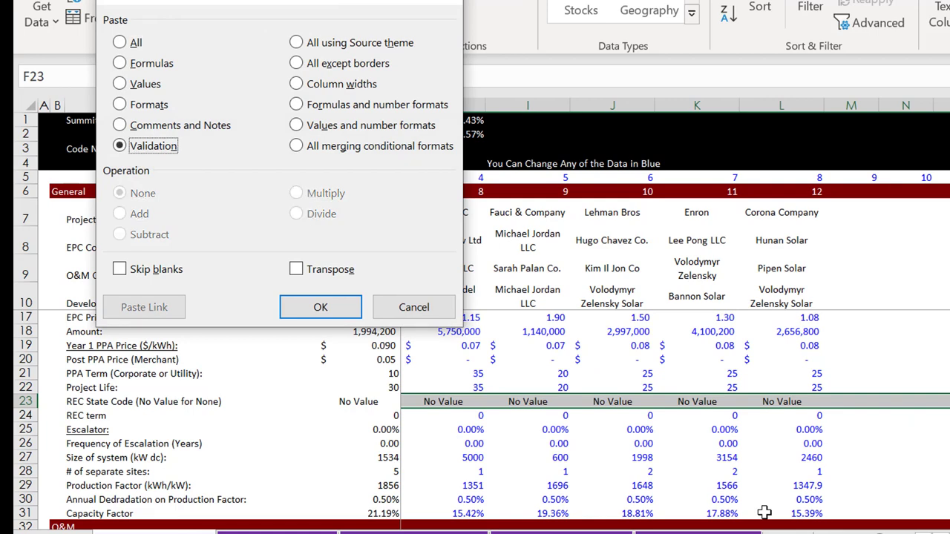
pyautogui.press('Return')
# - Check the copied validation and its input message in the REC State Code cells across the project columns
pyautogui.press('Left')
pyautogui.press('Right')
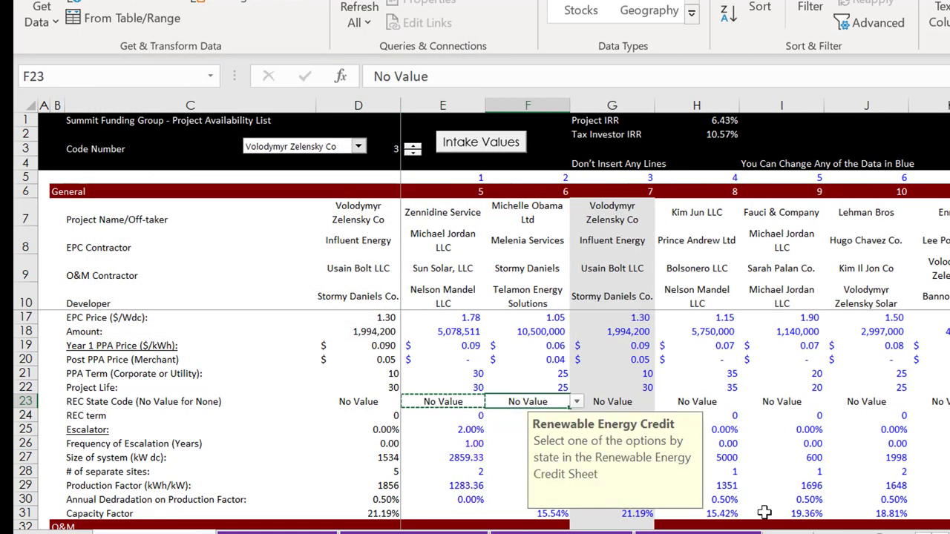
pyautogui.press('Right')
pyautogui.press('Right')
pyautogui.press('Right')
pyautogui.press('Right')
pyautogui.press('Right')
pyautogui.press('Right')
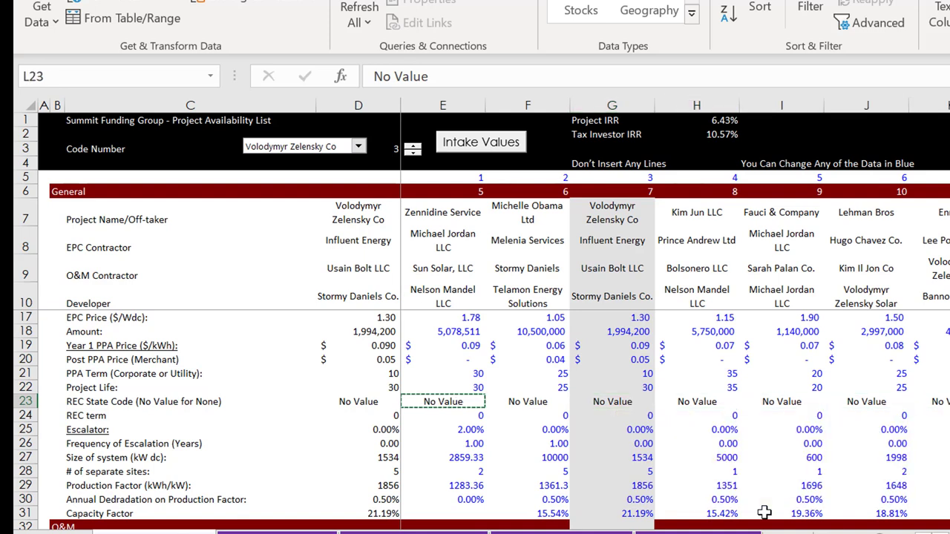
pyautogui.press('Right')
pyautogui.press('Right')
pyautogui.press('Left')
pyautogui.press('Left')
pyautogui.press('Left')
pyautogui.press('Left')
pyautogui.press('Left')
pyautogui.press('Left')
pyautogui.press('Left')
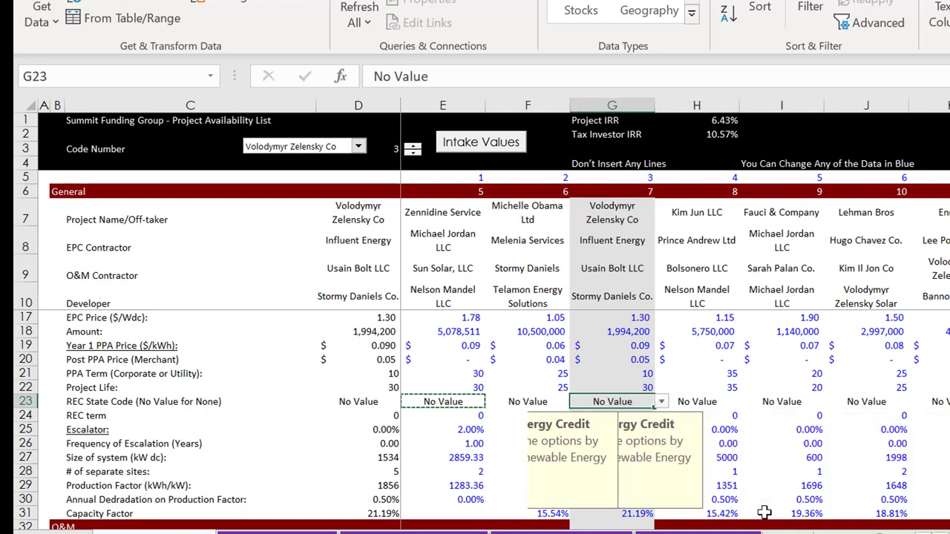
pyautogui.press('Left')
pyautogui.press('Left')
# - Inspect the active project's REC State Code formula in D23 and the REC code linked to it on the input sheet
pyautogui.press('Left')
pyautogui.press('Left')
pyautogui.press('Right')
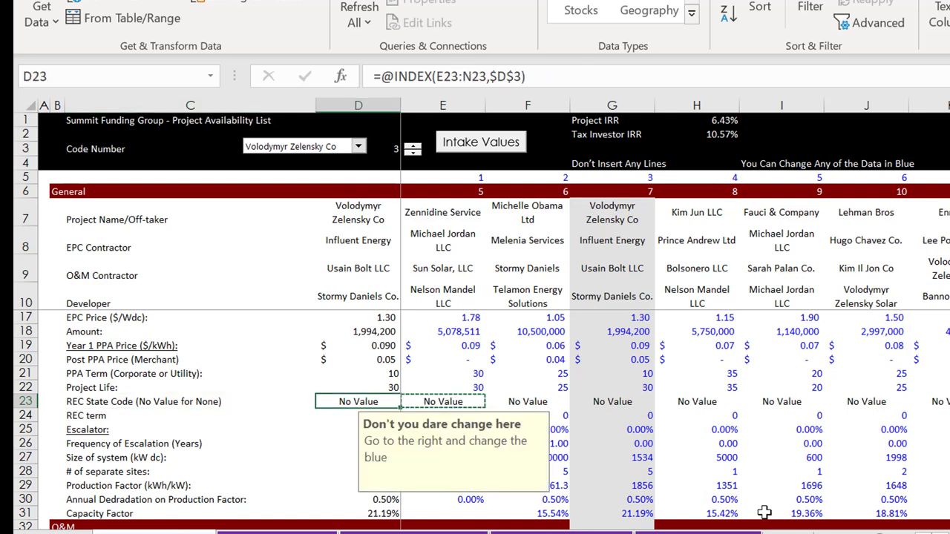
pyautogui.press('F2')
pyautogui.press('Return')
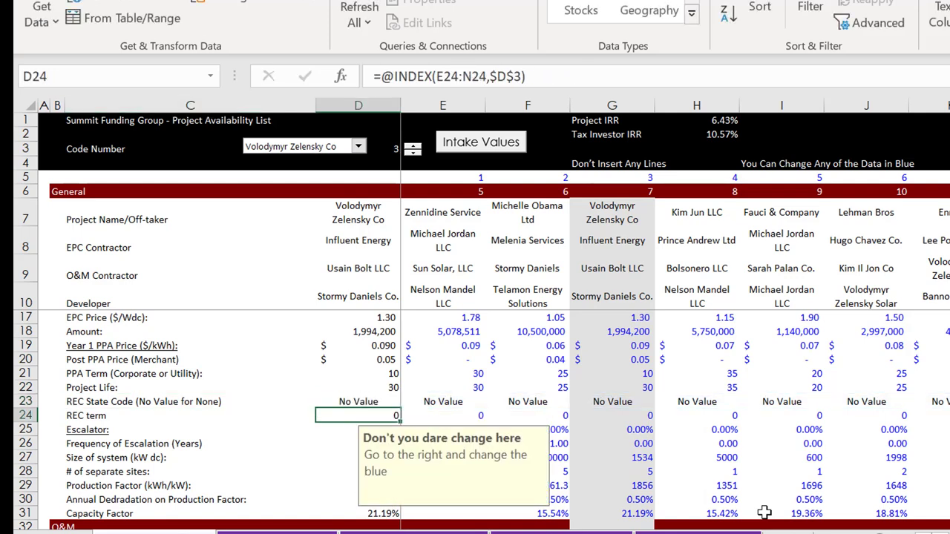
pyautogui.press('Up')
pyautogui.hotkey('ctrl', 'pagedown')
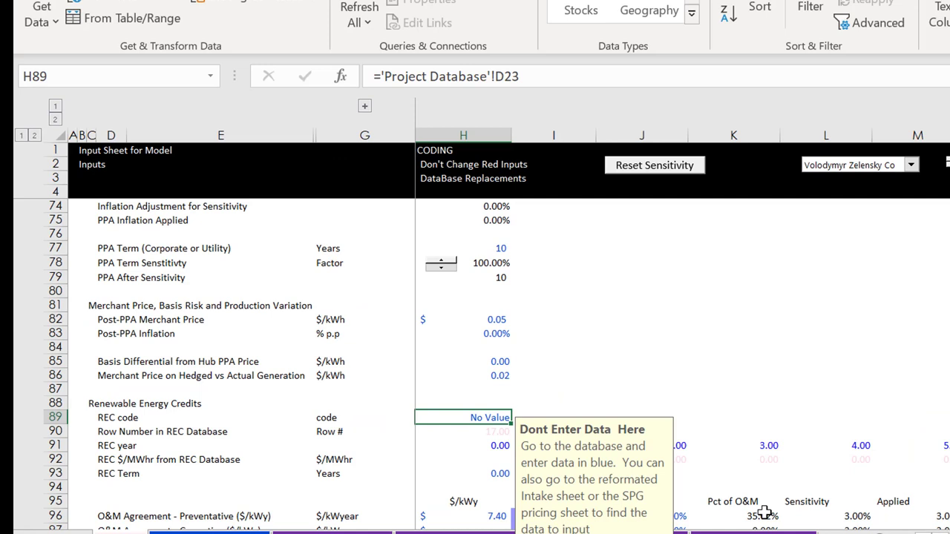
pyautogui.press('Left')
pyautogui.press('Right')
pyautogui.hotkey('ctrl', 'pageup')
pyautogui.press('Right')
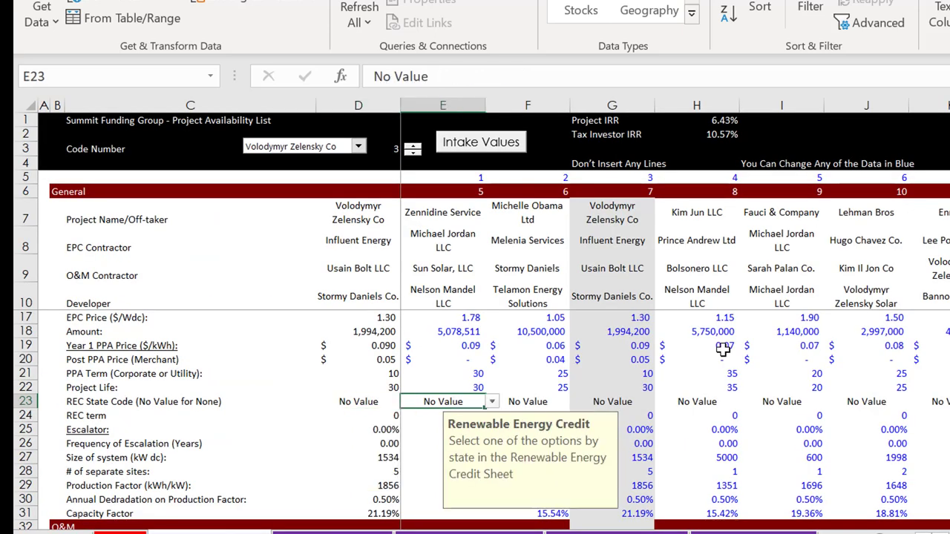
# - Make Zennidine Service the active project and set its REC State Code to DC 1
pyautogui.click(358, 147)
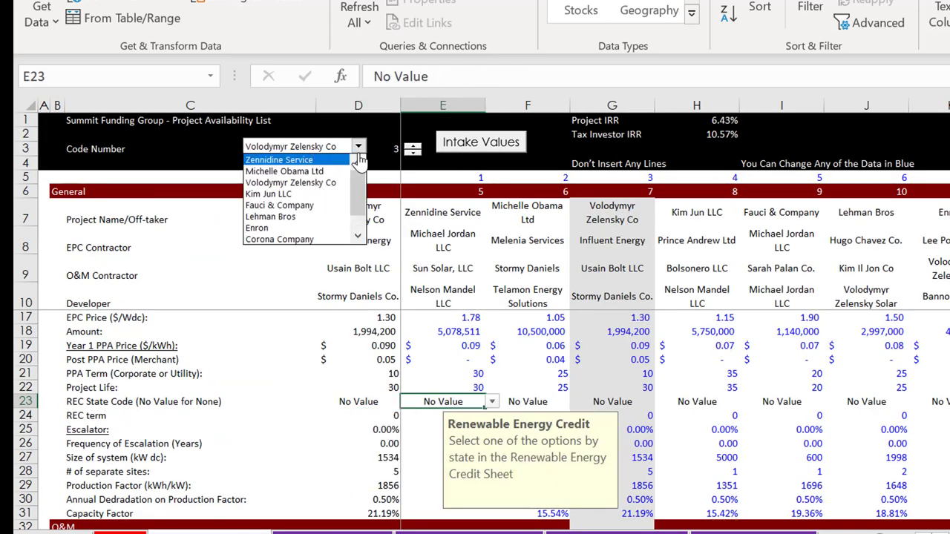
pyautogui.click(351, 160)
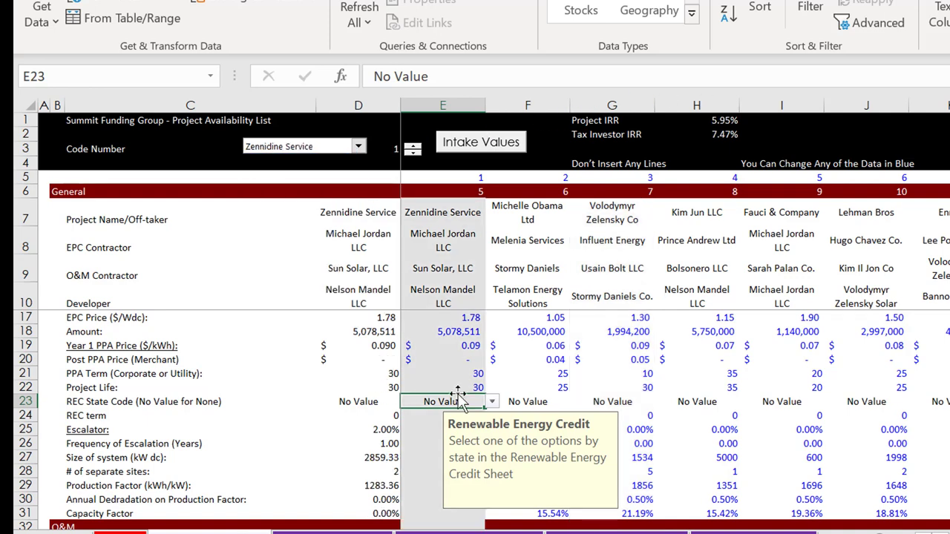
pyautogui.click(492, 402)
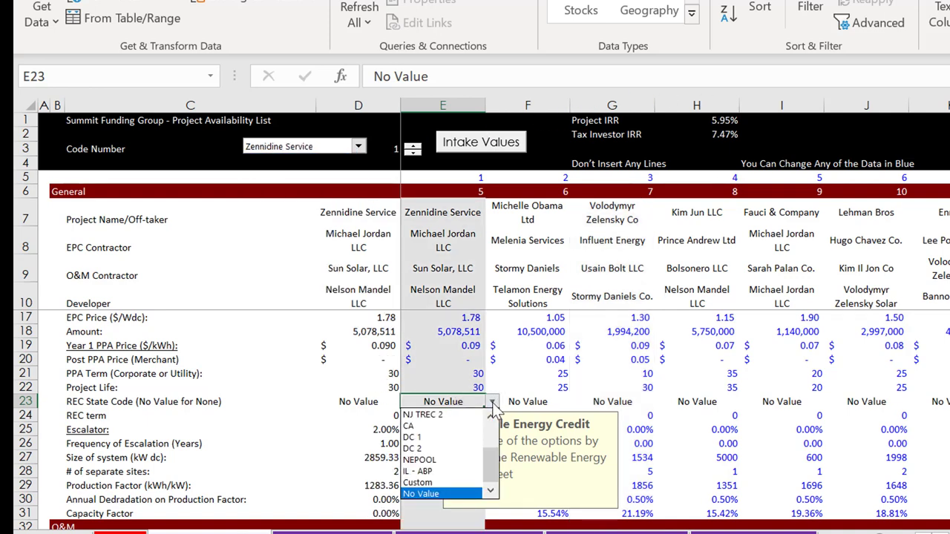
pyautogui.press('Up')
pyautogui.press('Up')
pyautogui.press('Up')
pyautogui.press('Up')
pyautogui.press('Up')
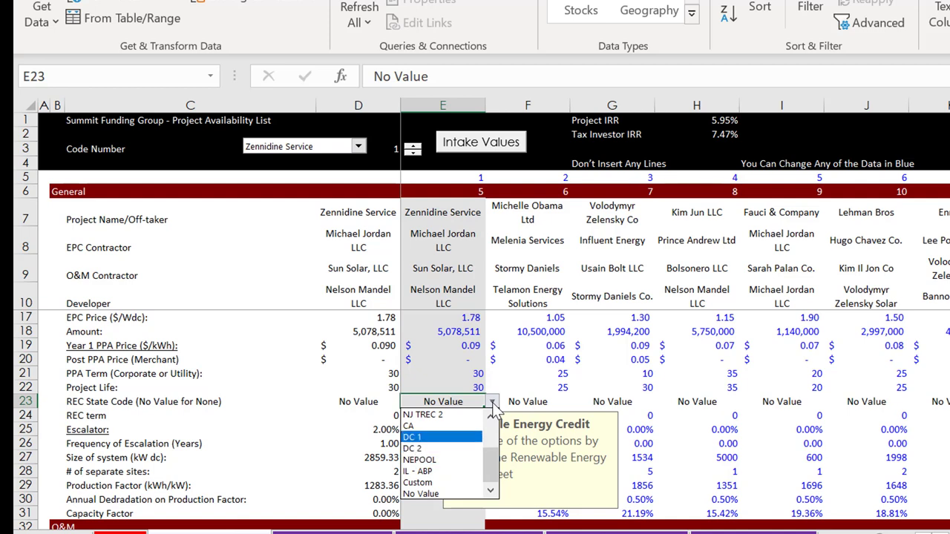
pyautogui.press('Return')
# - Set Zennidine Service's REC term to 10 in E24
pyautogui.press('Down')
pyautogui.write('1')
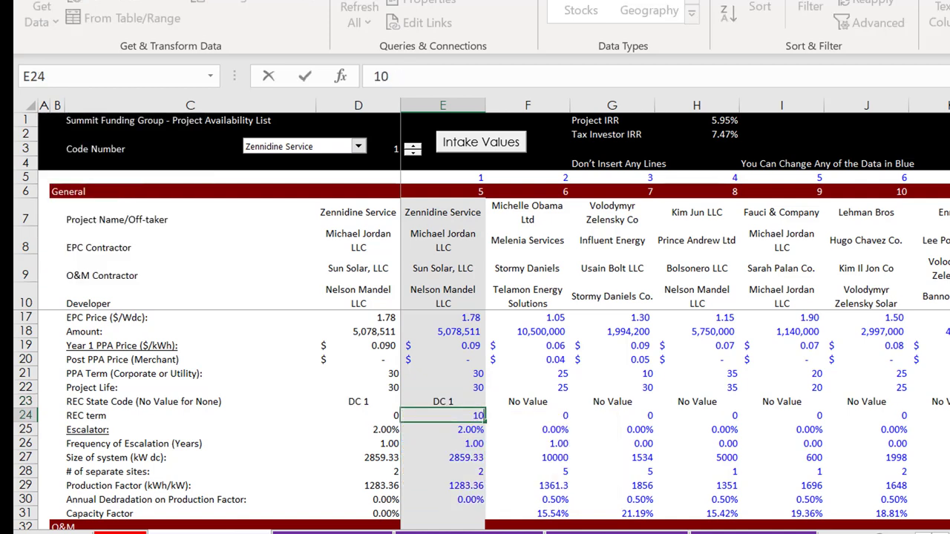
pyautogui.write('0')
pyautogui.press('Return')
pyautogui.press('Up')
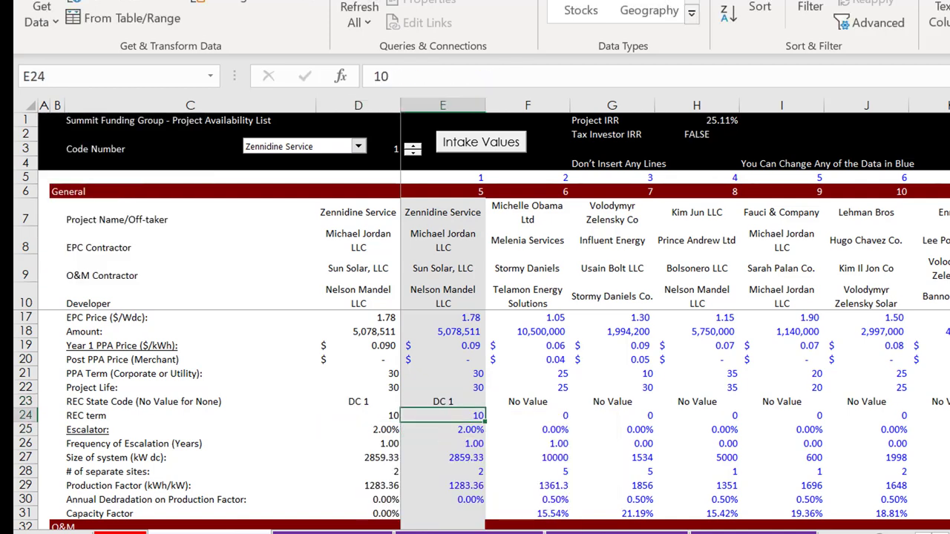
# - Fill the REC term of 10 across row 24 from the first project to the other projects
pyautogui.hotkey('shift', 'Right')
pyautogui.hotkey('shift', 'Right')
pyautogui.hotkey('shift', 'Right')
pyautogui.hotkey('shift', 'Right')
pyautogui.hotkey('shift', 'Right')
pyautogui.hotkey('shift', 'Right')
pyautogui.hotkey('shift', 'Right')
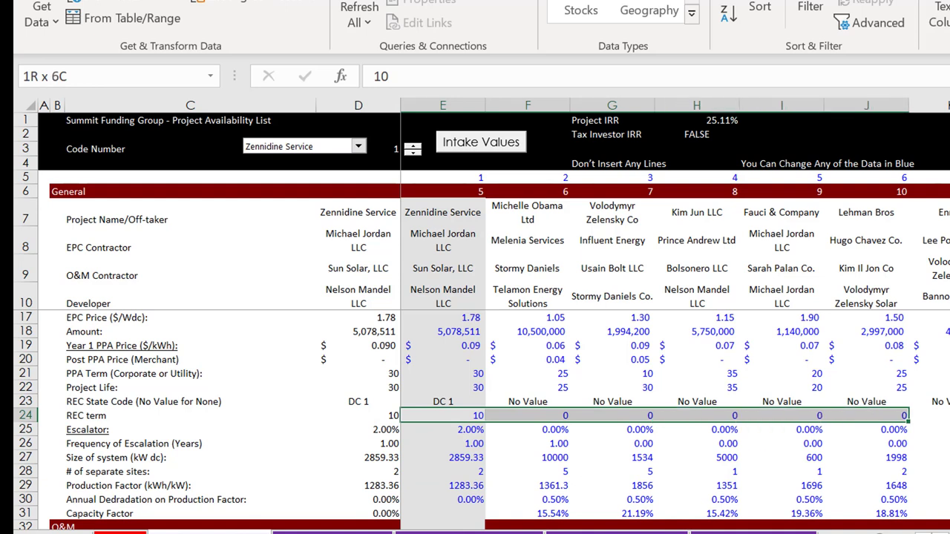
pyautogui.hotkey('ctrl', 'r')
pyautogui.press('Left')
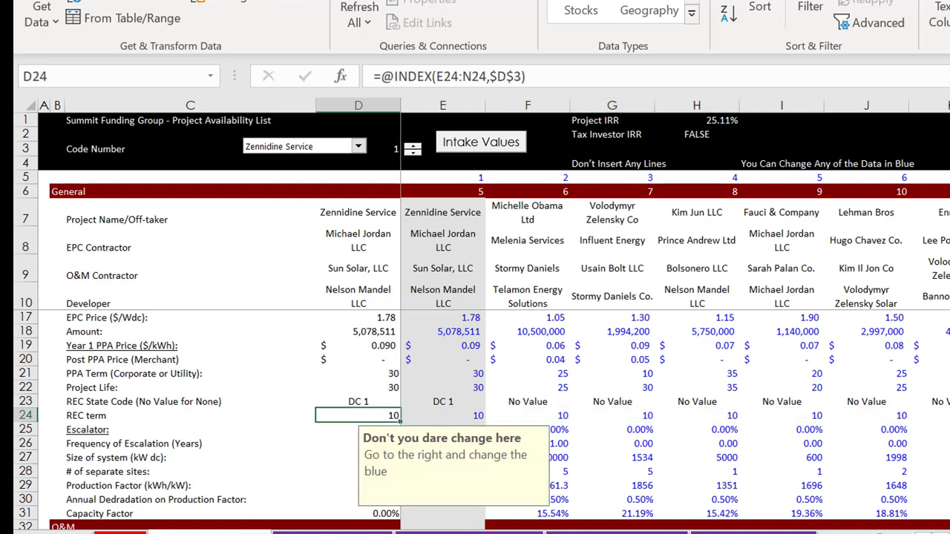
pyautogui.press('Left')
pyautogui.press('Right')
pyautogui.press('Right')
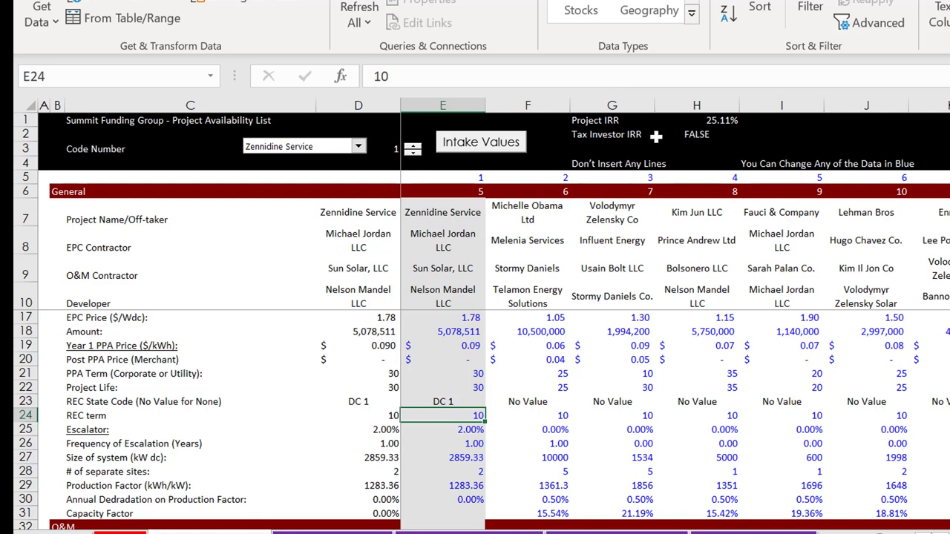
# - Change Zennidine Service's REC State Code to PJM
pyautogui.click(626, 133)
pyautogui.press('Up')
pyautogui.click(492, 402)
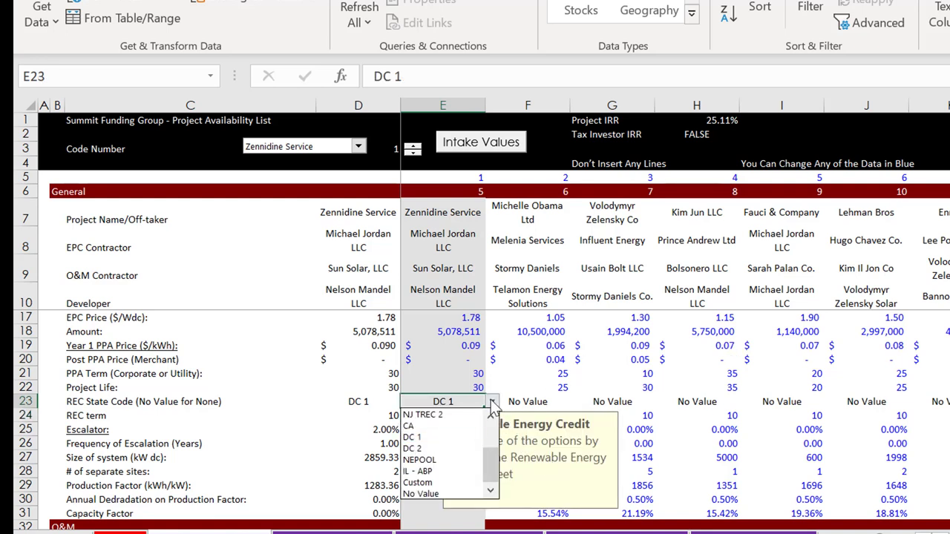
pyautogui.press('Up')
pyautogui.press('Up')
pyautogui.press('Up')
pyautogui.press('Up')
pyautogui.press('Up')
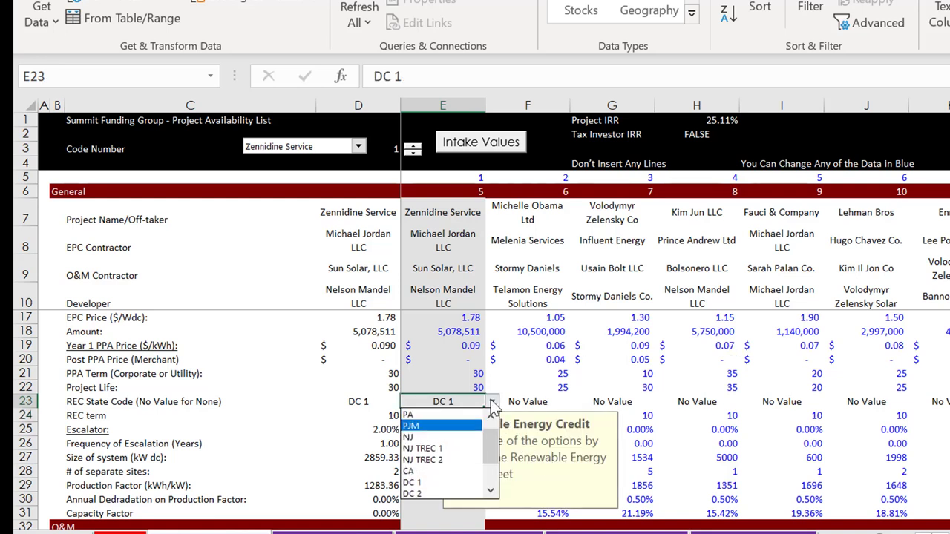
pyautogui.press('Up')
pyautogui.press('Down')
pyautogui.press('Return')
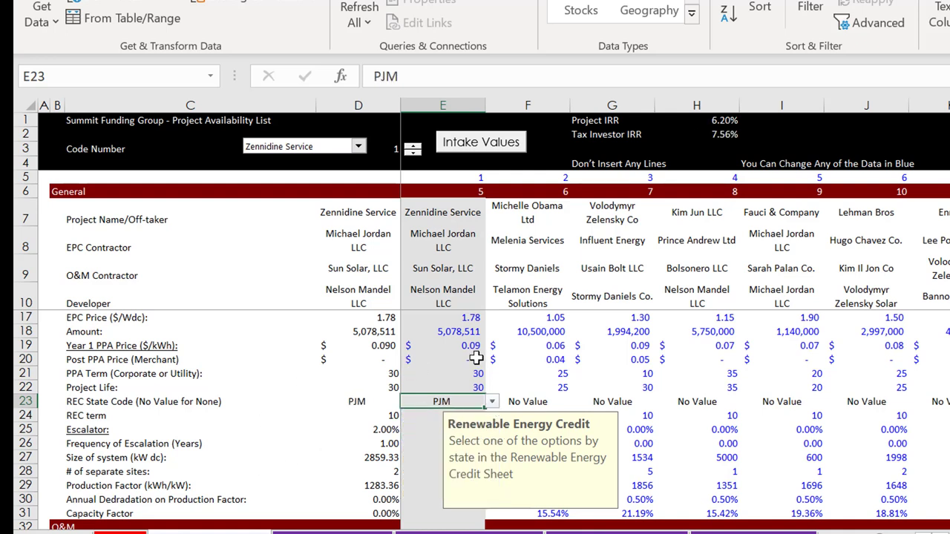
# - Set Zennidine Service's REC State Code back to No Value
pyautogui.click(492, 403)
pyautogui.press('Down')
pyautogui.press('Down')
pyautogui.press('Down')
pyautogui.press('Down')
pyautogui.press('Down')
pyautogui.press('Down')
pyautogui.press('Down')
pyautogui.press('Down')
pyautogui.press('Down')
pyautogui.press('Down')
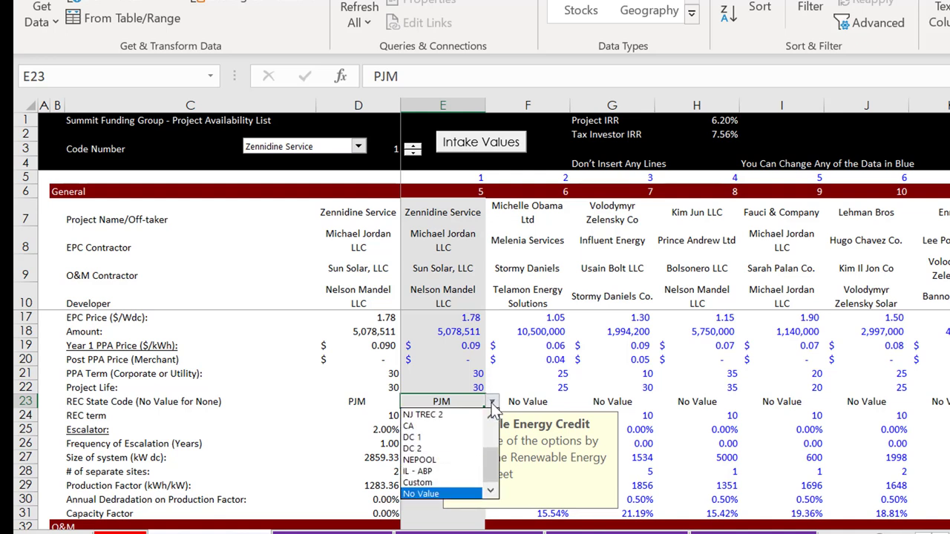
pyautogui.press('Return')
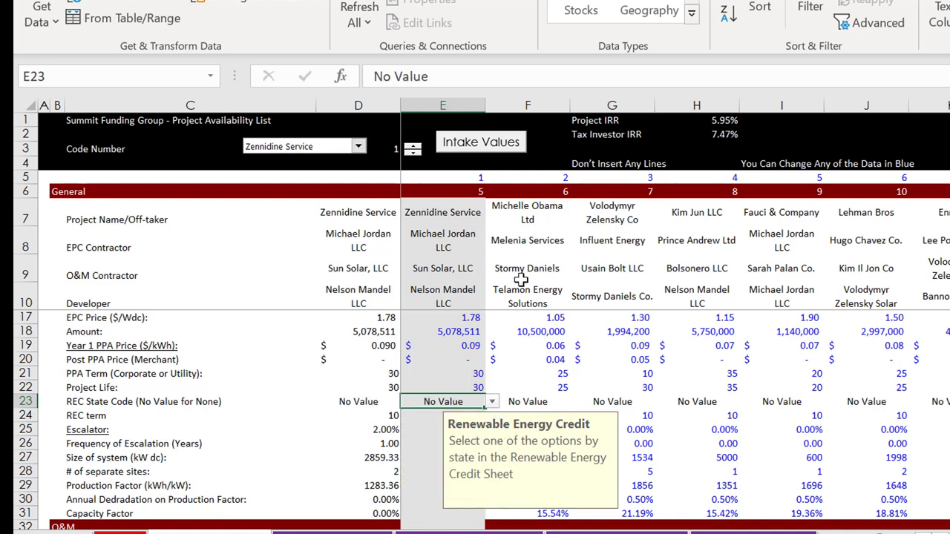
# - Inspect Zennidine Service's post-PPA merchant price, PPA term and project life inputs
pyautogui.click(464, 363)
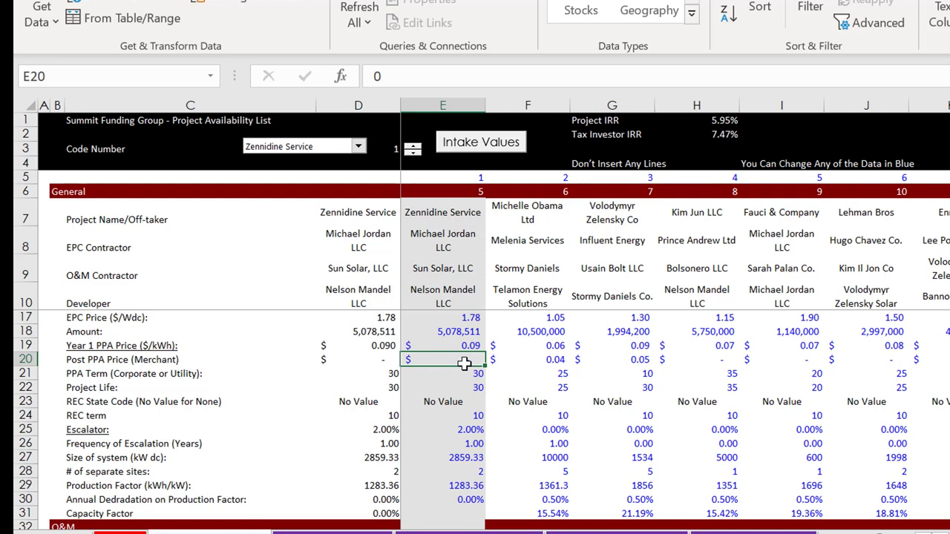
pyautogui.press('Down')
pyautogui.press('Down')
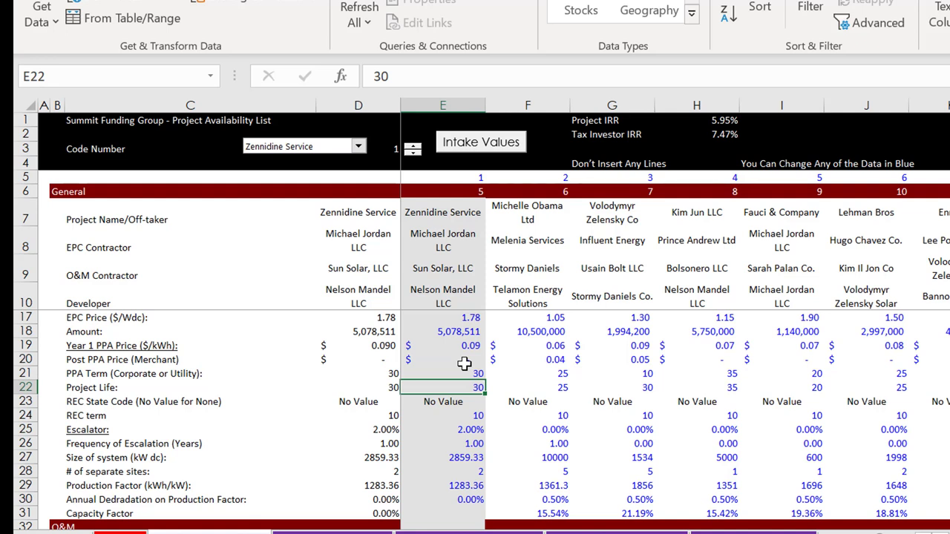
pyautogui.press('Left')
pyautogui.press('Right')
# - Examine the REC code, database row number, REC prices and REC term in the input sheet's Renewable Energy Credits section
pyautogui.hotkey('ctrl', 'pagedown')
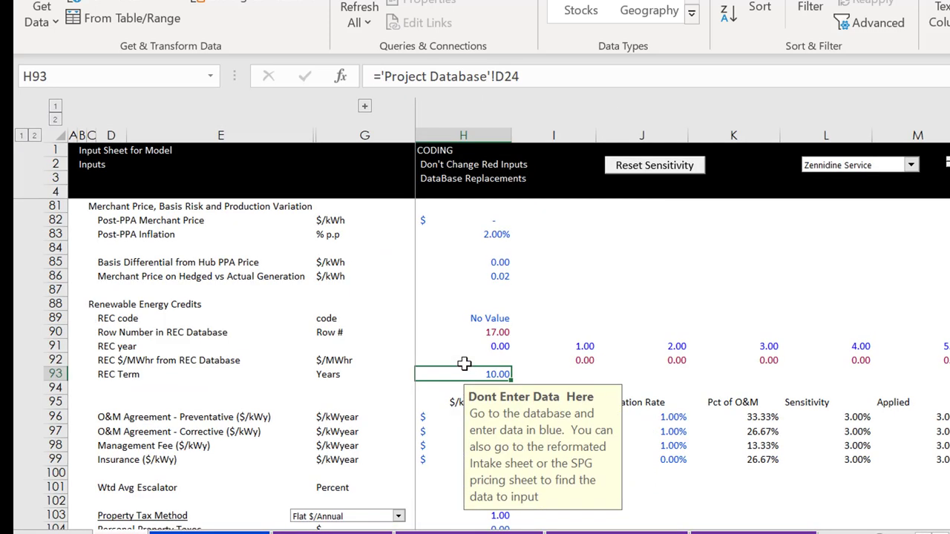
pyautogui.press('Up')
pyautogui.press('Down')
pyautogui.press('Down')
pyautogui.press('Up')
pyautogui.press('Up')
pyautogui.press('Up')
pyautogui.press('Up')
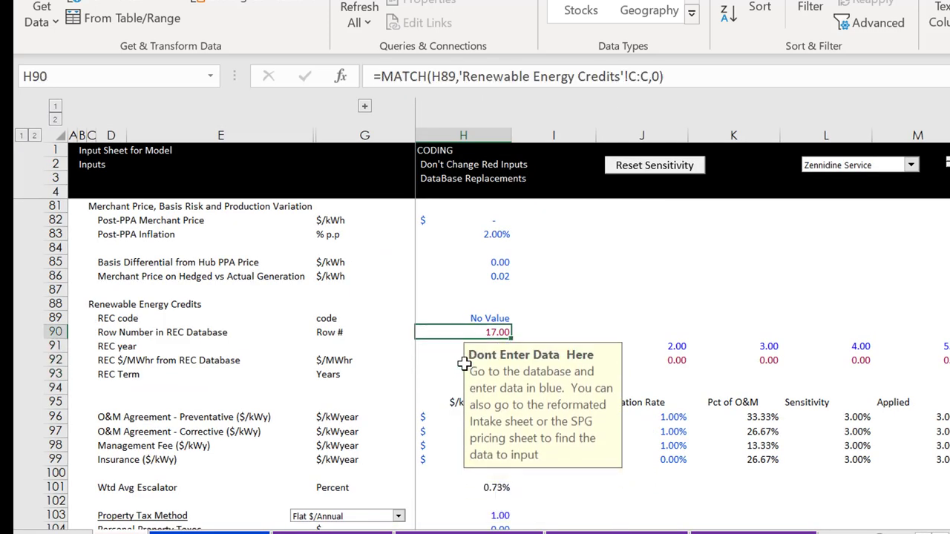
pyautogui.press('Up')
pyautogui.press('Left')
pyautogui.press('Right')
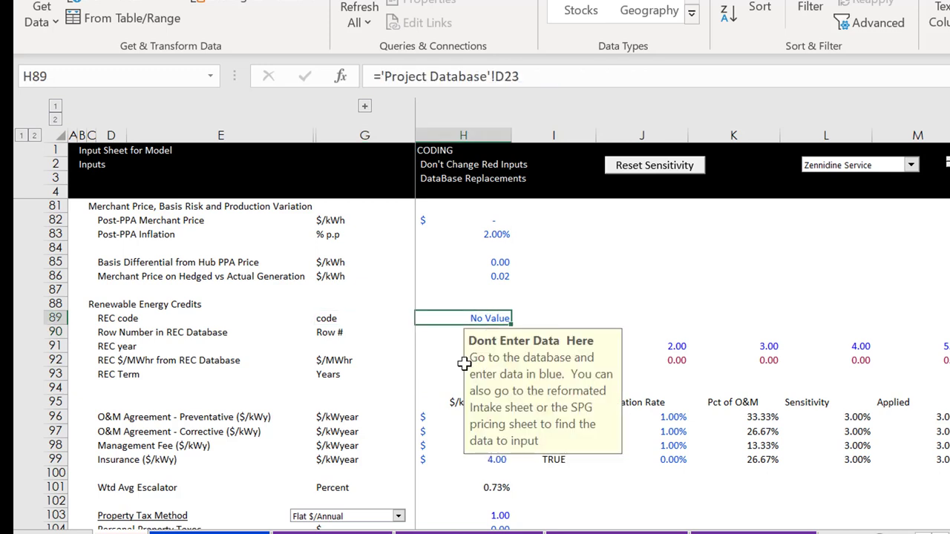
pyautogui.press('Down')
pyautogui.press('Down')
pyautogui.press('Down')
pyautogui.press('Down')
pyautogui.press('Down')
pyautogui.press('Up')
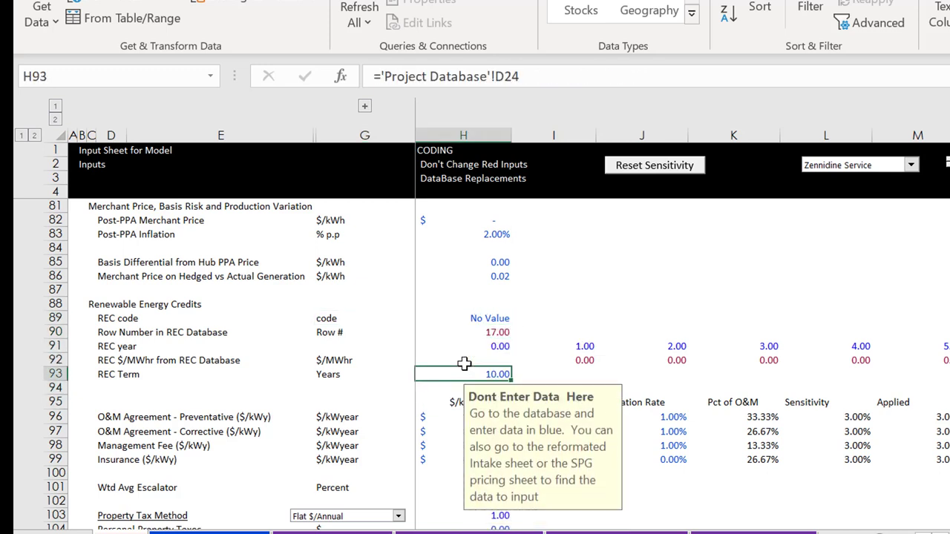
# - Inspect the MATCH formula for the Row Number in REC Database in cell H90
pyautogui.press('Up')
pyautogui.press('Up')
pyautogui.press('Up')
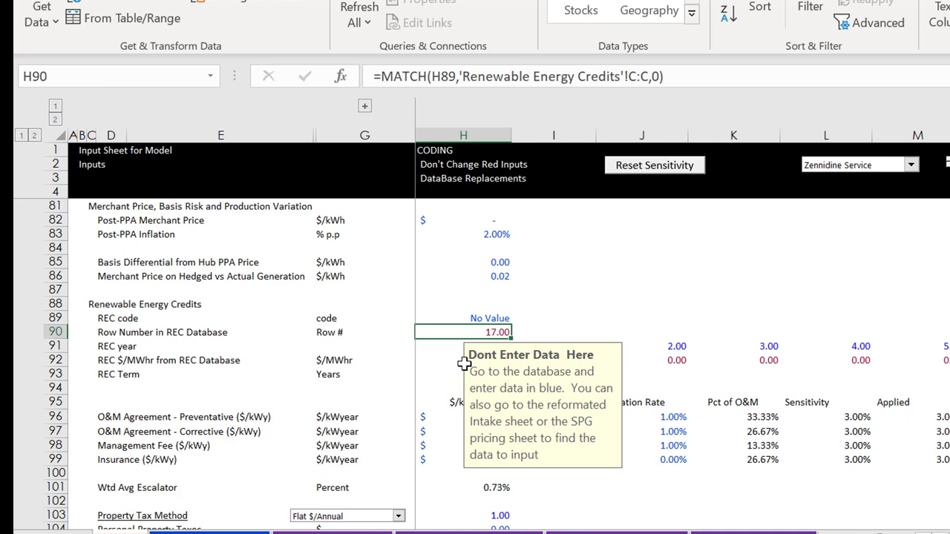
pyautogui.press('F2')
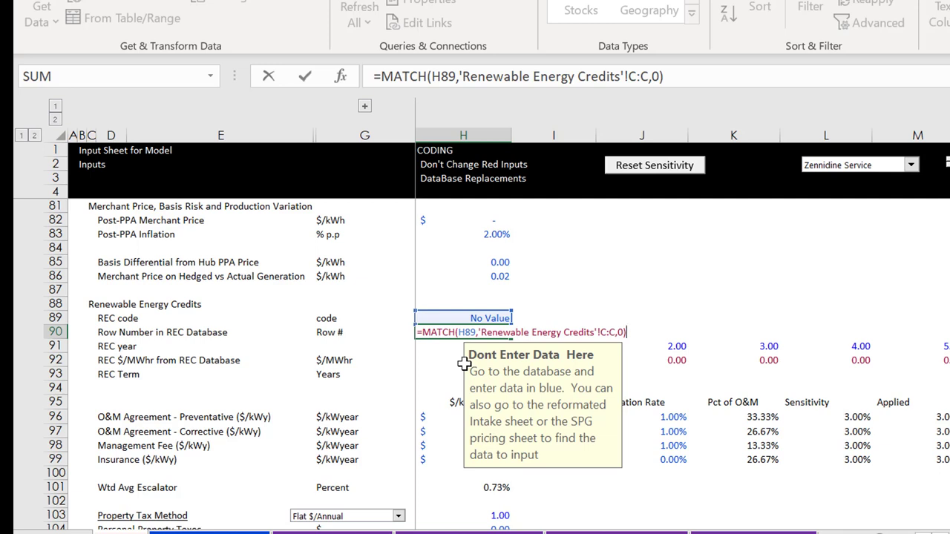
pyautogui.press('Return')
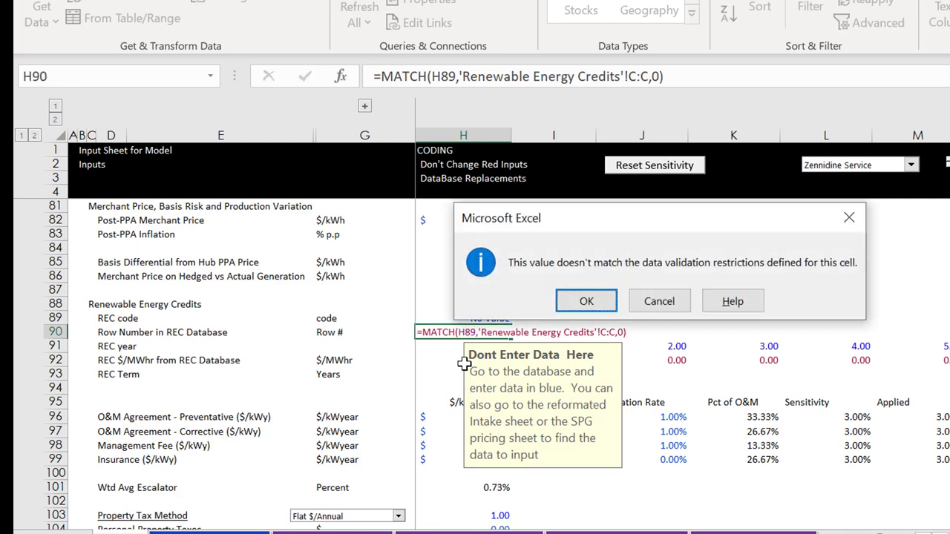
pyautogui.press('Return')
pyautogui.press('Up')
pyautogui.press('Down')
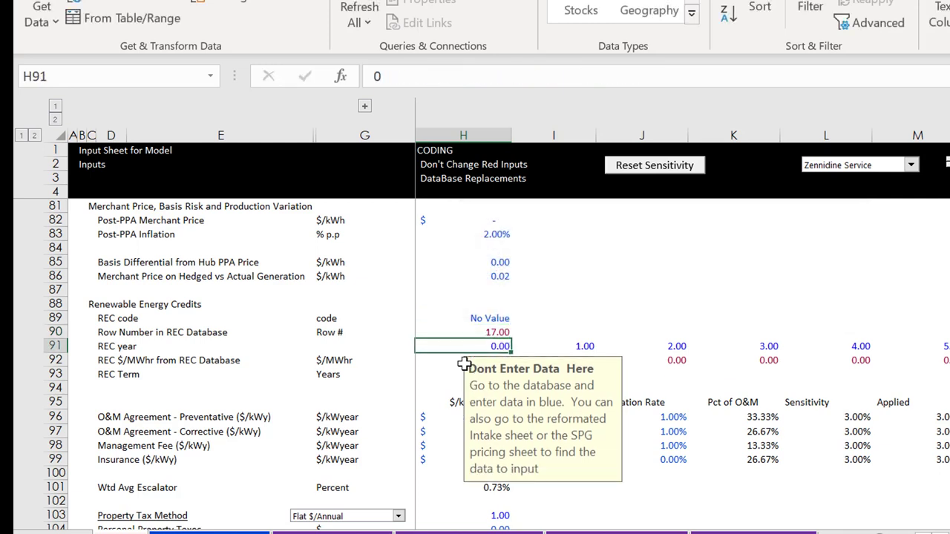
pyautogui.press('Down')
pyautogui.press('Up')
# - Open the Renewable Energy Credits sheet and view its REC price table by state and year
pyautogui.hotkey('ctrl', 'pageup')
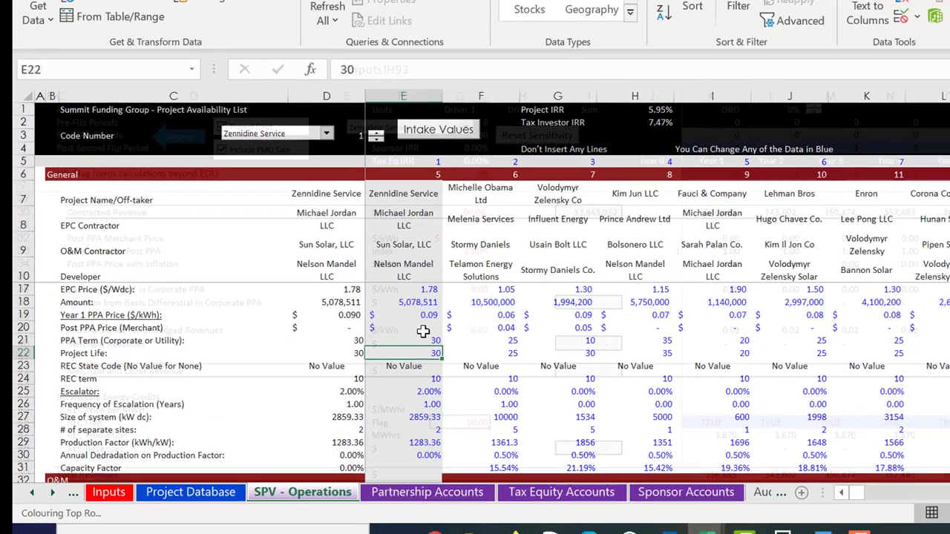
pyautogui.hotkey('ctrl', 'pagedown')
pyautogui.hotkey('ctrl', 'pagedown')
pyautogui.hotkey('ctrl', 'pagedown')
pyautogui.hotkey('ctrl', 'pagedown')
pyautogui.hotkey('ctrl', 'pagedown')
pyautogui.hotkey('ctrl', 'pagedown')
pyautogui.hotkey('ctrl', 'pagedown')
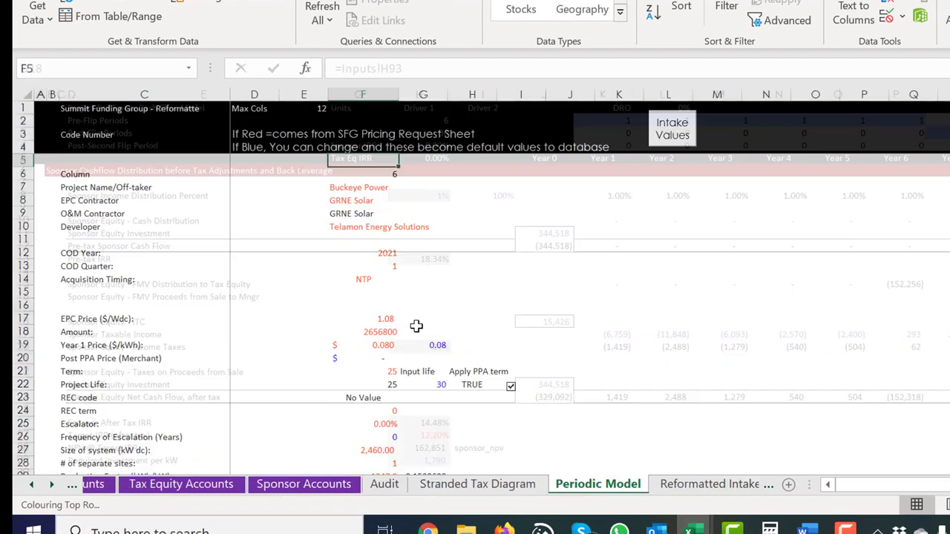
pyautogui.hotkey('ctrl', 'pagedown')
pyautogui.hotkey('ctrl', 'pagedown')
pyautogui.hotkey('ctrl', 'pagedown')
pyautogui.hotkey('ctrl', 'pagedown')
pyautogui.hotkey('ctrl', 'pageup')
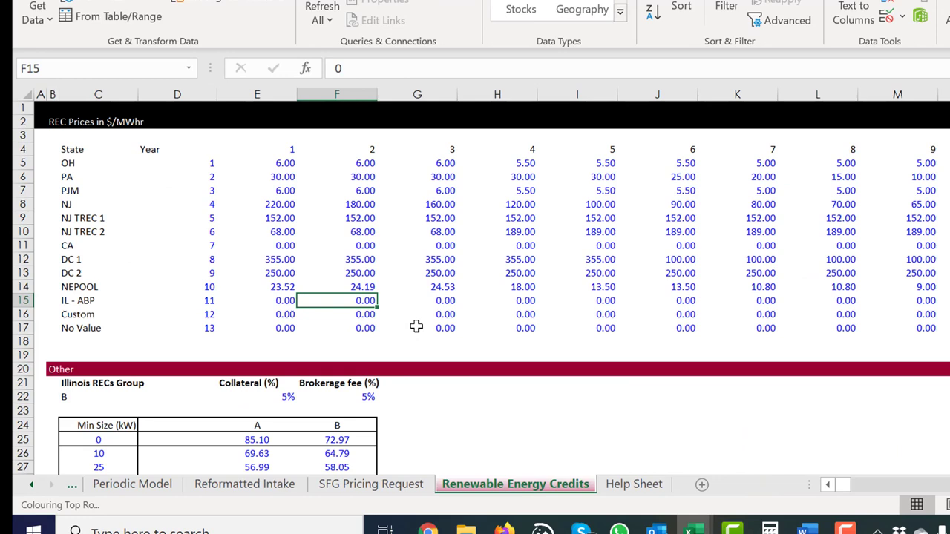
pyautogui.press('Left')
pyautogui.press('Left')
pyautogui.press('Right')
# - Return to the Project Database sheet and review the active project's REC State Code, REC term and escalation rows
pyautogui.hotkey('ctrl', 'pageup')
pyautogui.hotkey('ctrl', 'pageup')
pyautogui.hotkey('ctrl', 'pageup')
pyautogui.hotkey('ctrl', 'pageup')
pyautogui.hotkey('ctrl', 'pageup')
pyautogui.hotkey('ctrl', 'pageup')
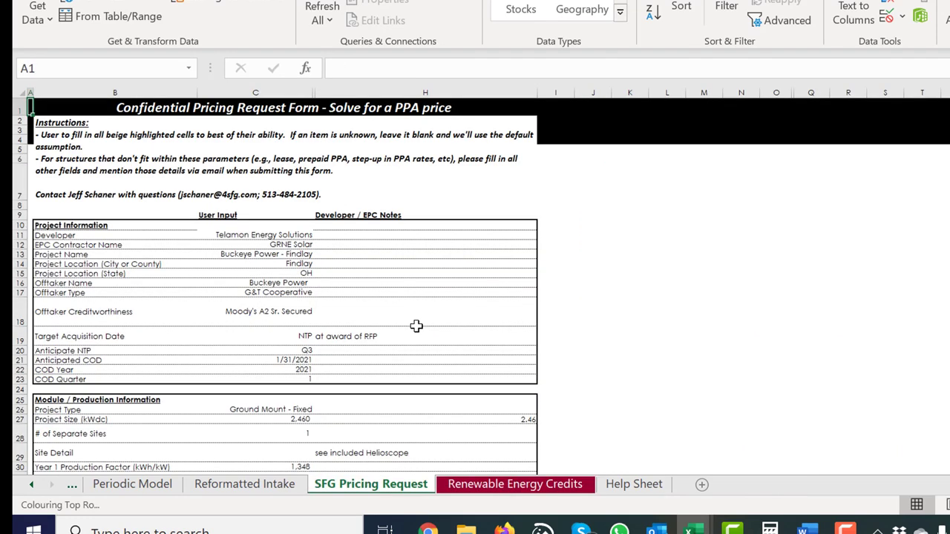
pyautogui.hotkey('ctrl', 'pageup')
pyautogui.hotkey('ctrl', 'pageup')
pyautogui.hotkey('ctrl', 'pageup')
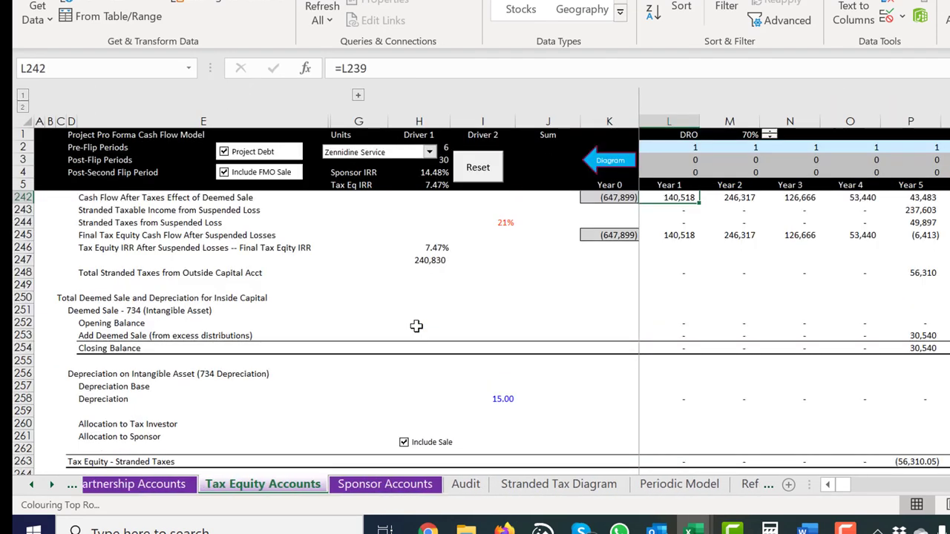
pyautogui.hotkey('ctrl', 'pageup')
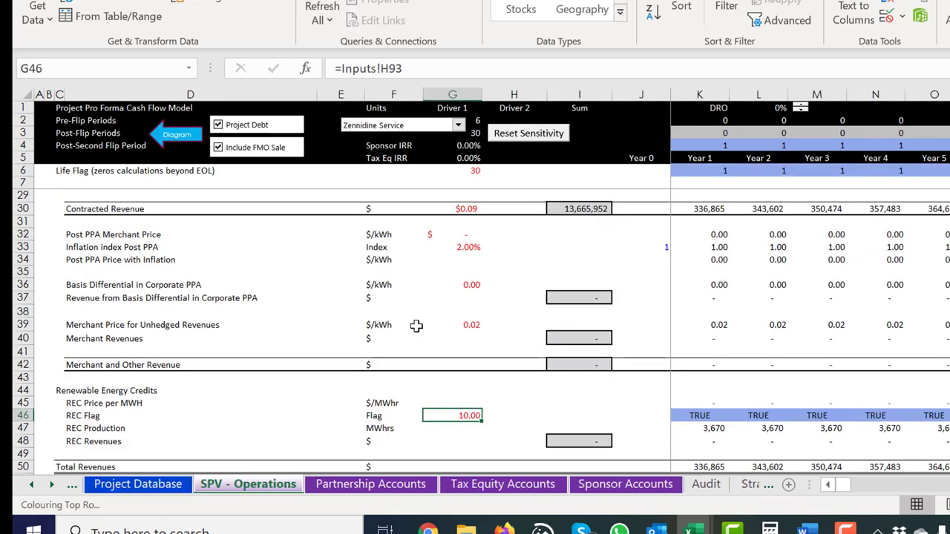
pyautogui.press('Left')
pyautogui.press('Left')
pyautogui.press('Right')
pyautogui.press('Down')
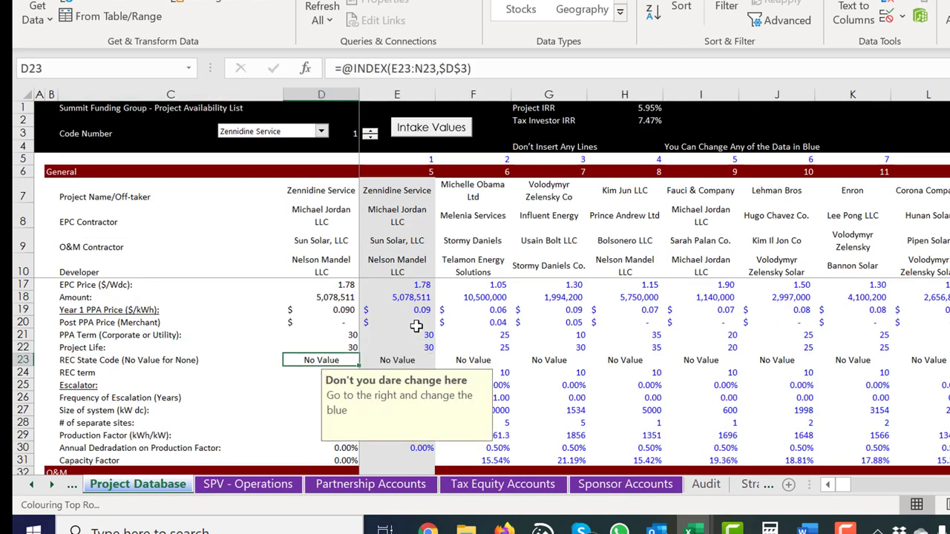
pyautogui.press('Up')
pyautogui.press('Down')
pyautogui.press('Down')
pyautogui.press('Down')
pyautogui.press('Down')
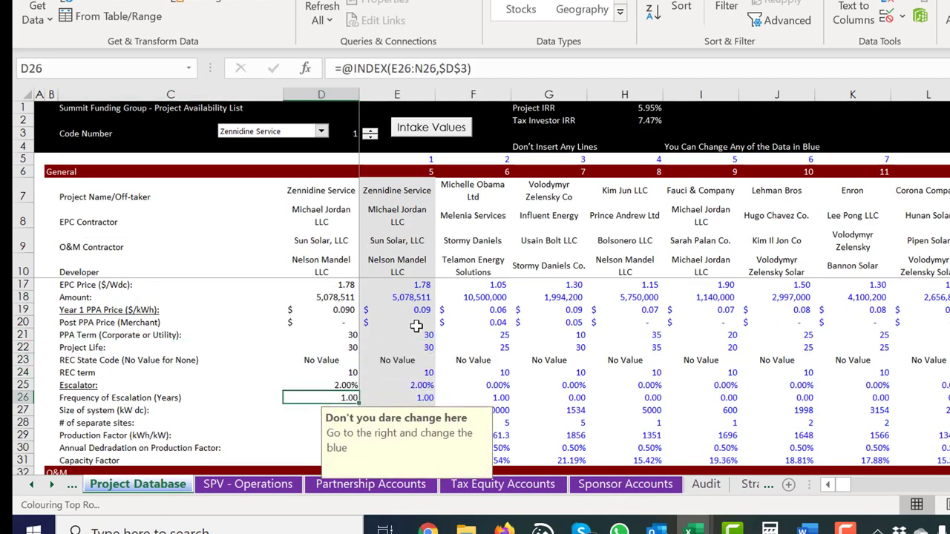
pyautogui.press('Down')
pyautogui.press('Up')
pyautogui.press('Up')
pyautogui.press('Up')
pyautogui.press('Up')
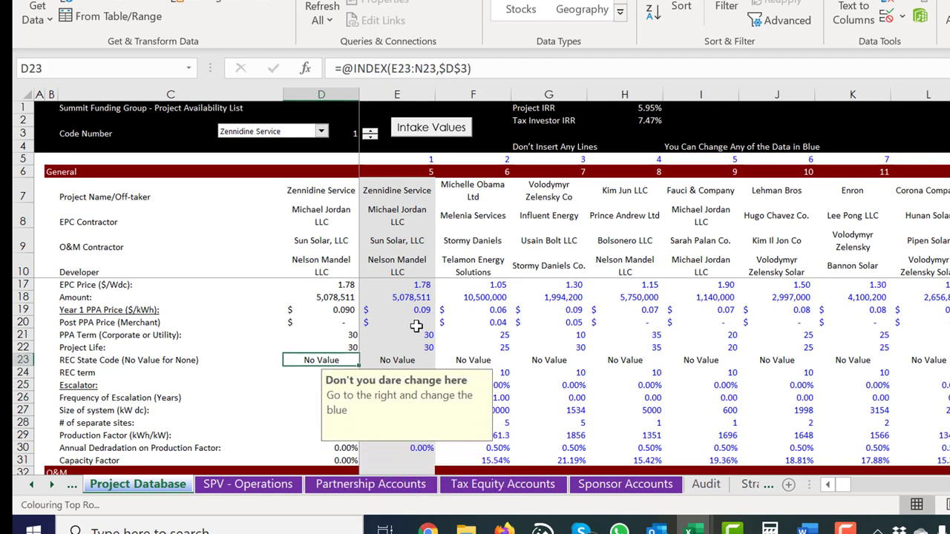
# - Trace the input sheet's REC row number to the No Value row in the Renewable Energy Credits table
pyautogui.hotkey('ctrl', 'pageup')
pyautogui.press('Up')
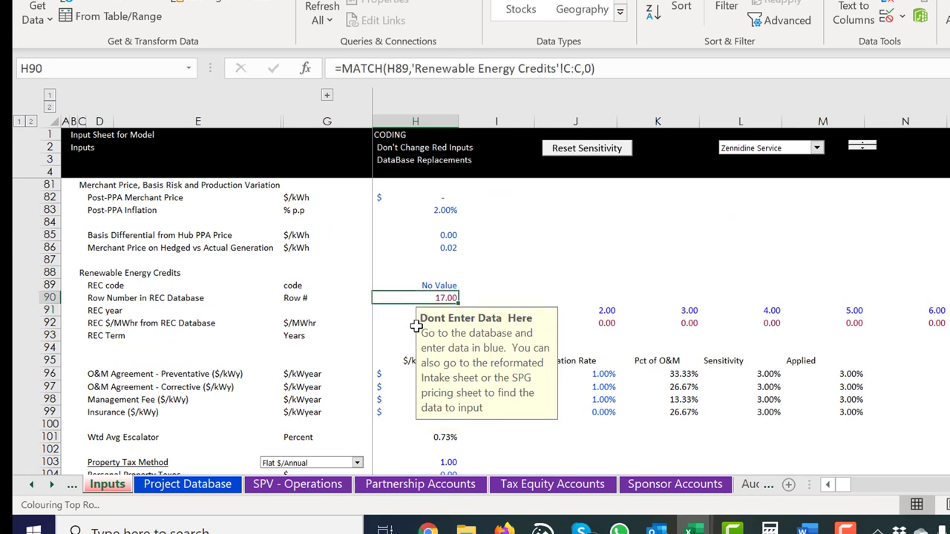
pyautogui.hotkey('ctrl', 'pagedown')
pyautogui.hotkey('ctrl', 'pagedown')
pyautogui.hotkey('ctrl', 'pagedown')
pyautogui.hotkey('ctrl', 'pagedown')
pyautogui.hotkey('ctrl', 'pagedown')
pyautogui.hotkey('ctrl', 'pagedown')
pyautogui.hotkey('ctrl', 'pagedown')
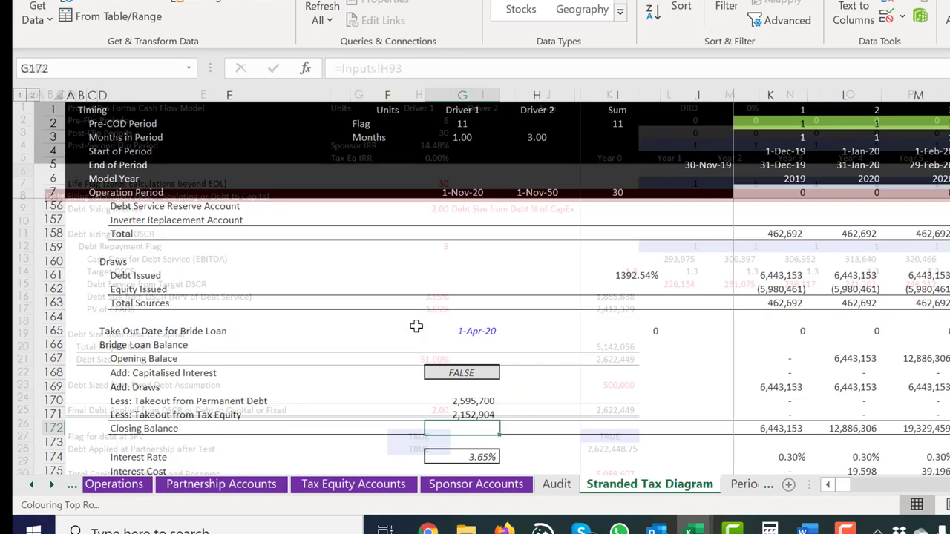
pyautogui.hotkey('ctrl', 'pagedown')
pyautogui.hotkey('ctrl', 'pagedown')
pyautogui.hotkey('ctrl', 'pagedown')
pyautogui.hotkey('ctrl', 'pagedown')
pyautogui.press('Left')
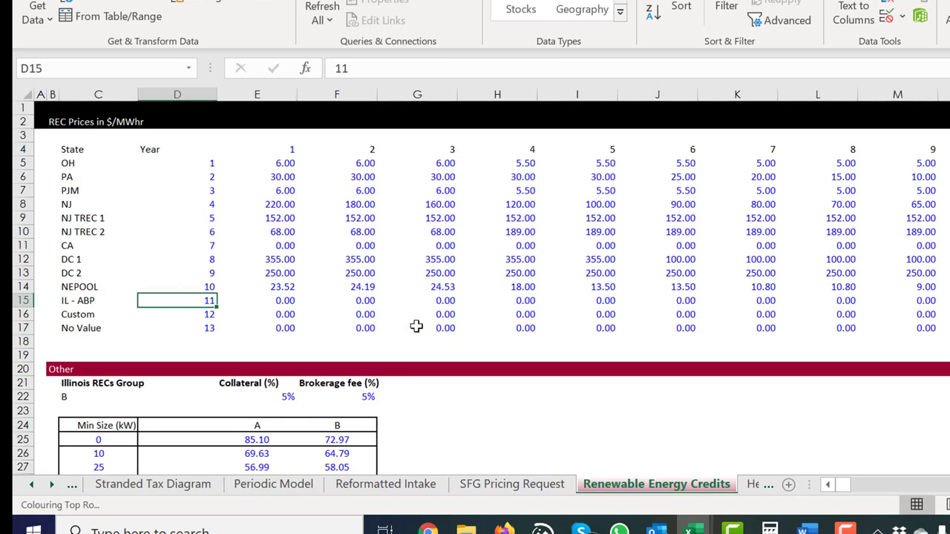
pyautogui.press('Left')
pyautogui.press('Left')
pyautogui.press('Down')
pyautogui.press('Left')
pyautogui.press('Down')
pyautogui.press('Right')
pyautogui.press('Right')
pyautogui.press('Right')
pyautogui.press('Right')
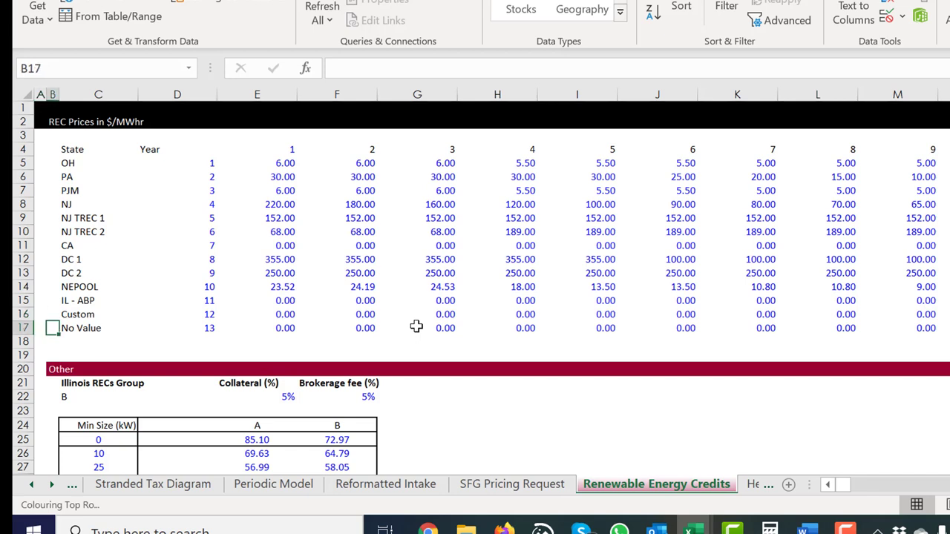
# - Locate PJM's year 1 price in the REC price table
pyautogui.press('Up')
pyautogui.press('Up')
pyautogui.press('Up')
pyautogui.press('Up')
pyautogui.press('Up')
pyautogui.press('Up')
pyautogui.press('Up')
pyautogui.press('Up')
pyautogui.press('Up')
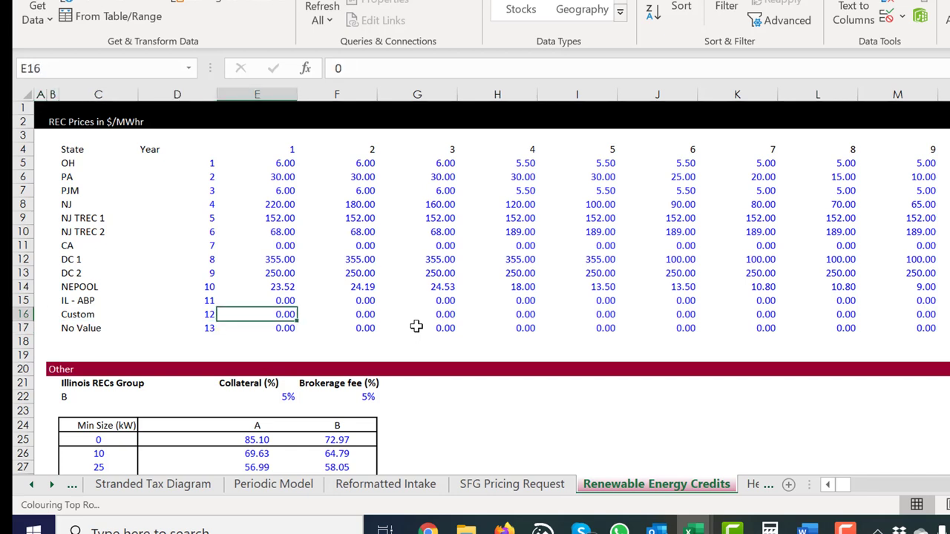
pyautogui.press('Up')
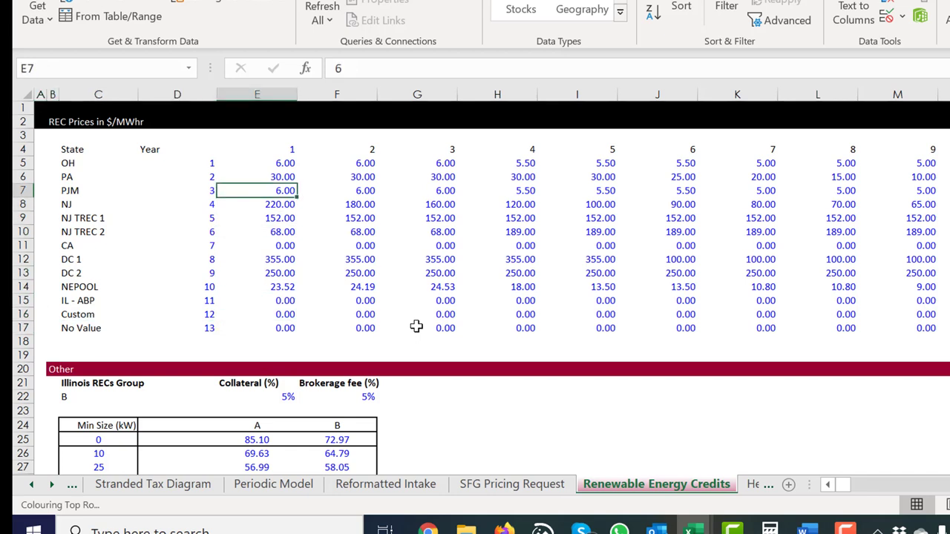
# - Set Zennidine Service's REC State Code to PJM in the Project Database sheet
pyautogui.hotkey('ctrl', 'pageup')
pyautogui.hotkey('ctrl', 'pageup')
pyautogui.hotkey('ctrl', 'pageup')
pyautogui.hotkey('ctrl', 'pageup')
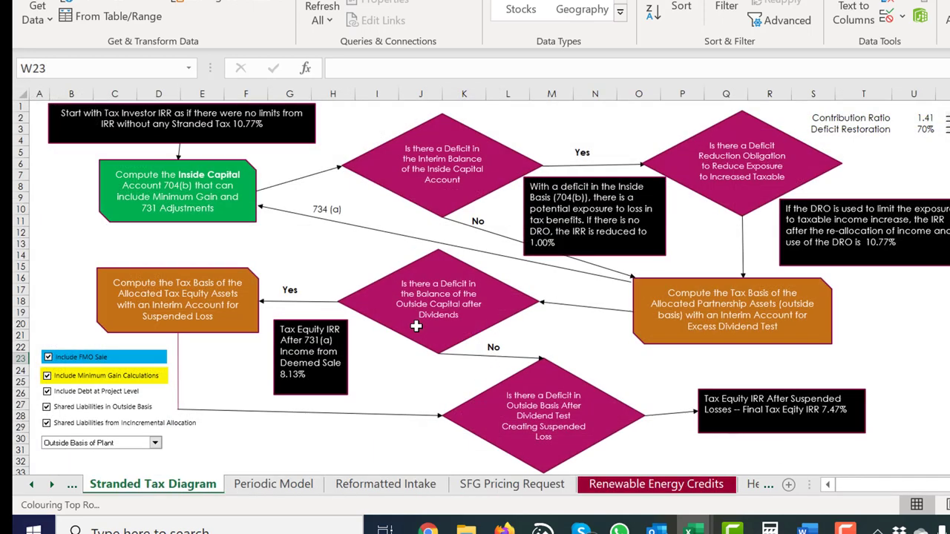
pyautogui.hotkey('ctrl', 'pageup')
pyautogui.hotkey('ctrl', 'pageup')
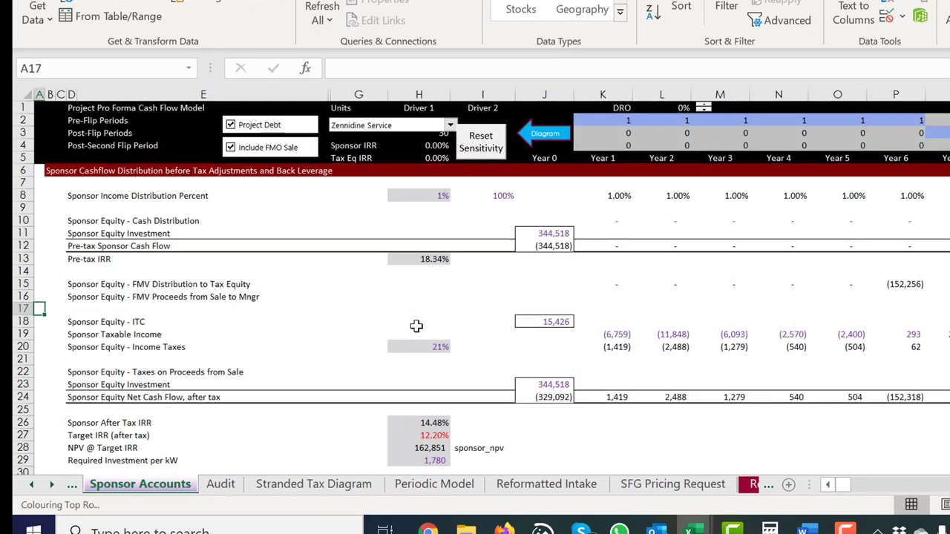
pyautogui.hotkey('ctrl', 'pageup')
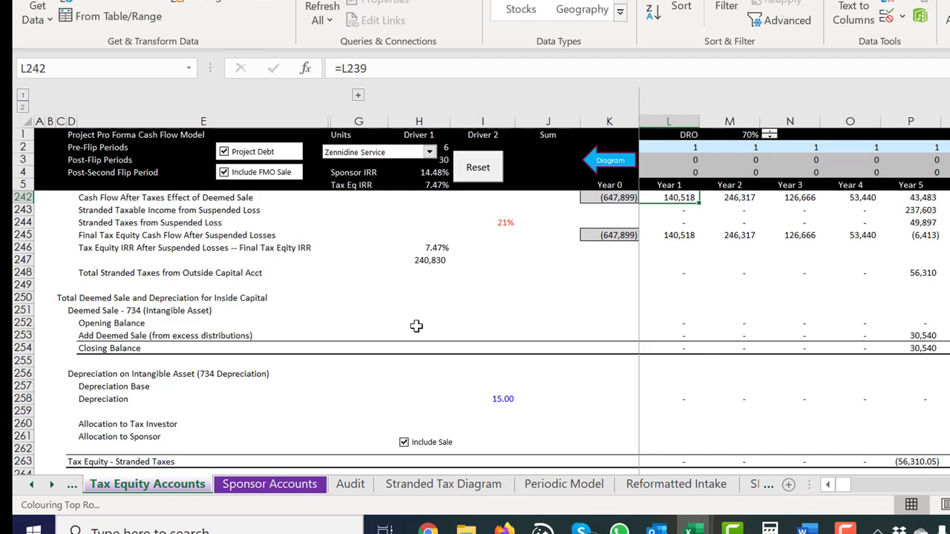
pyautogui.hotkey('ctrl', 'pageup')
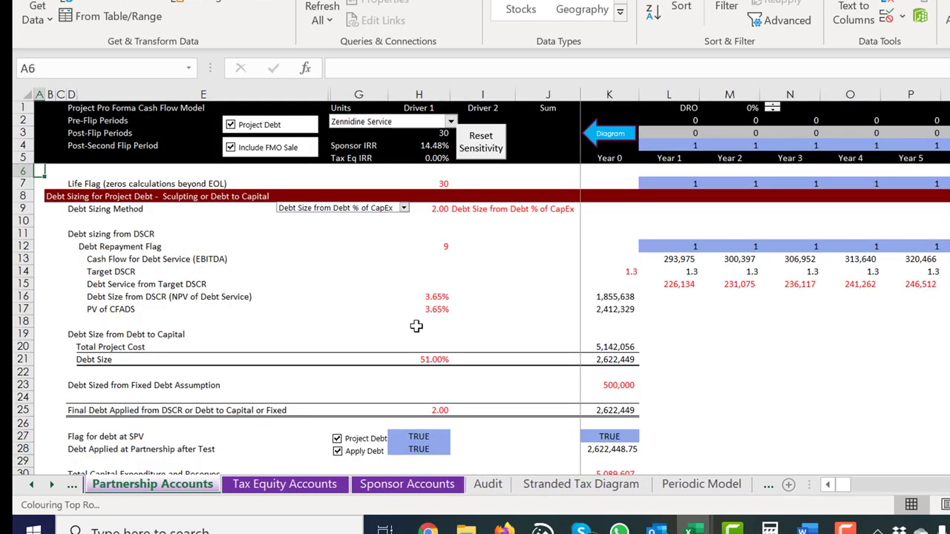
pyautogui.hotkey('ctrl', 'pageup')
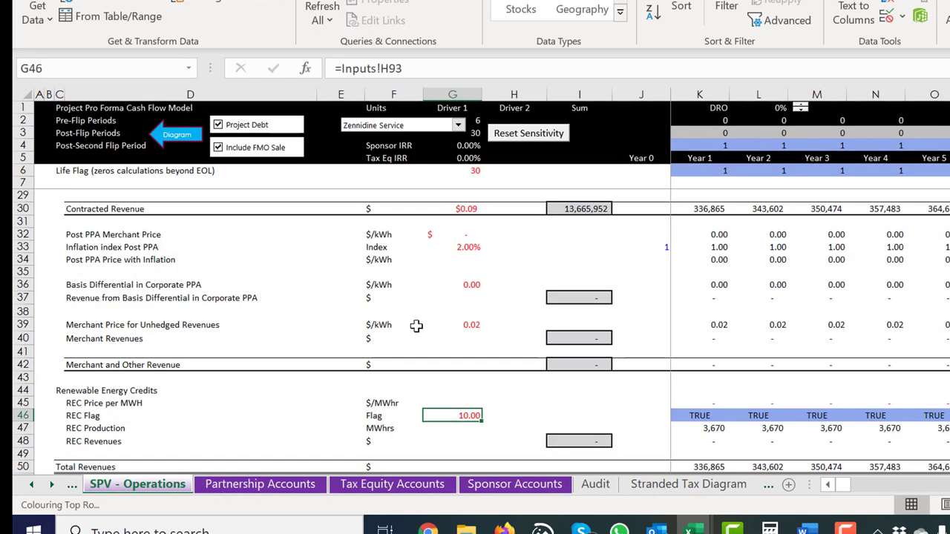
pyautogui.hotkey('ctrl', 'pageup')
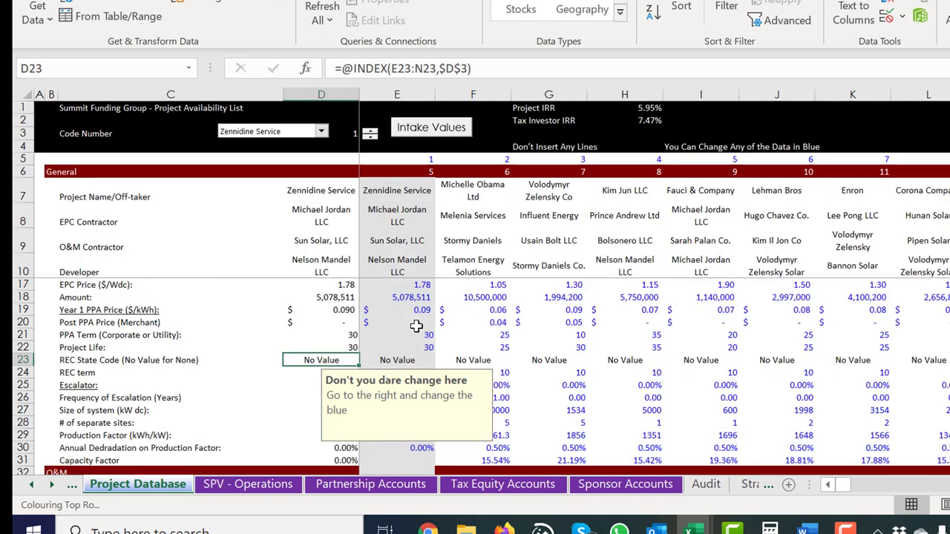
pyautogui.press('Right')
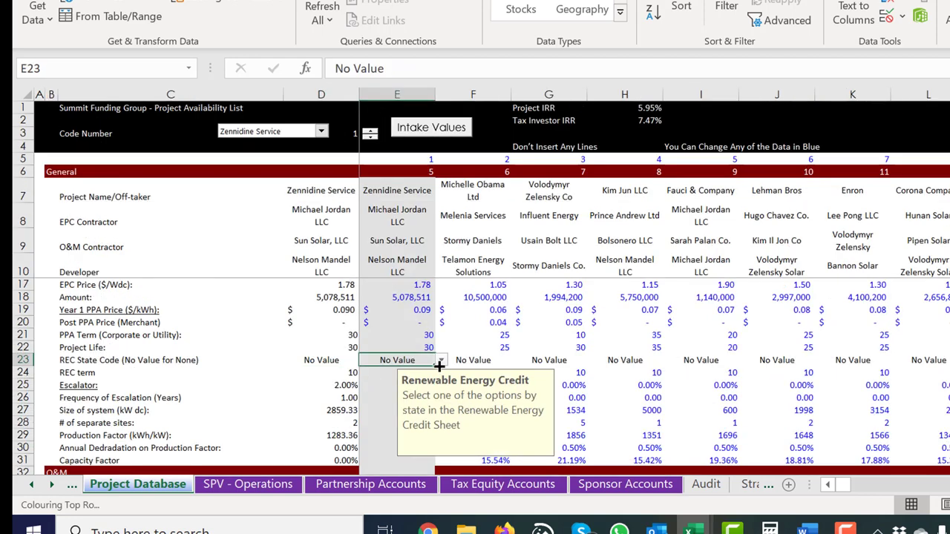
pyautogui.hotkey('alt', 'Down')
pyautogui.press('Up')
pyautogui.press('Up')
pyautogui.press('Up')
pyautogui.press('Up')
pyautogui.press('Up')
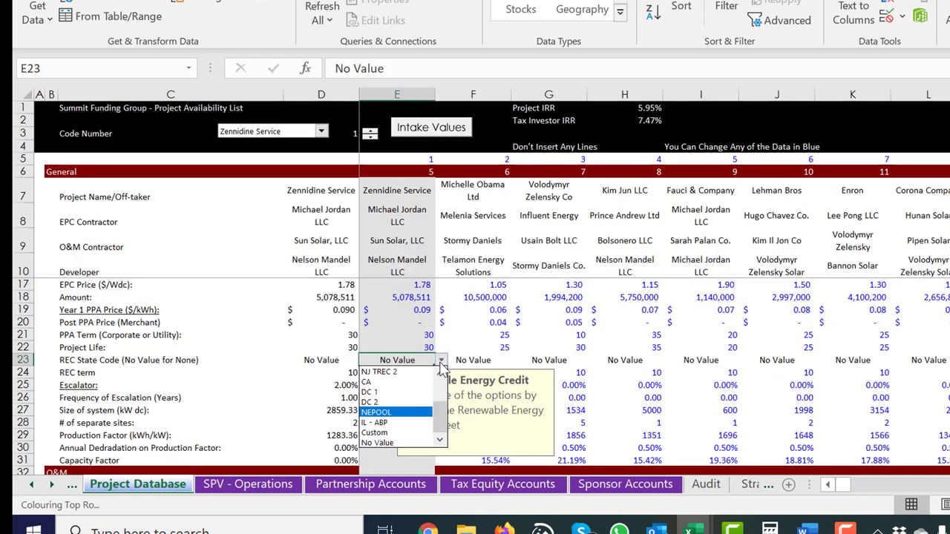
pyautogui.press('Up')
pyautogui.press('Up')
pyautogui.press('Up')
pyautogui.press('Up')
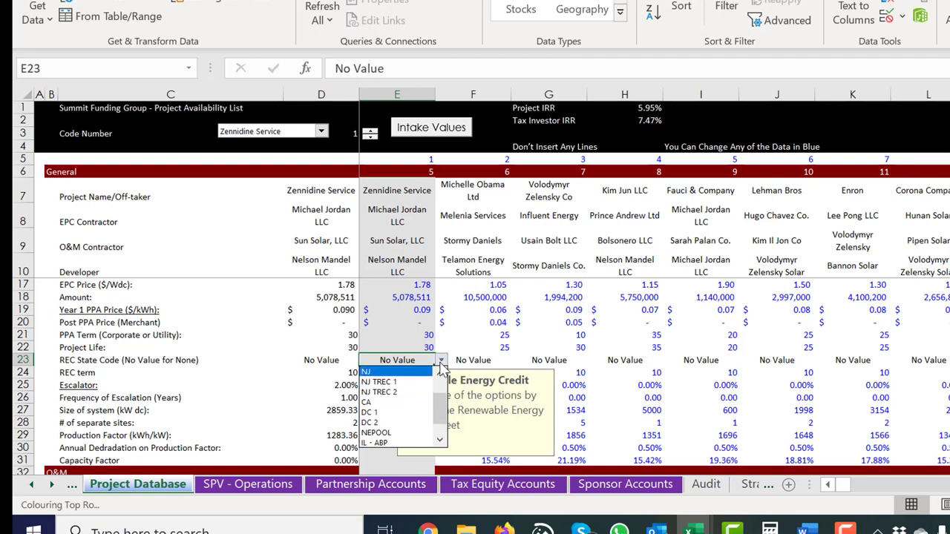
pyautogui.press('Up')
pyautogui.press('Return')
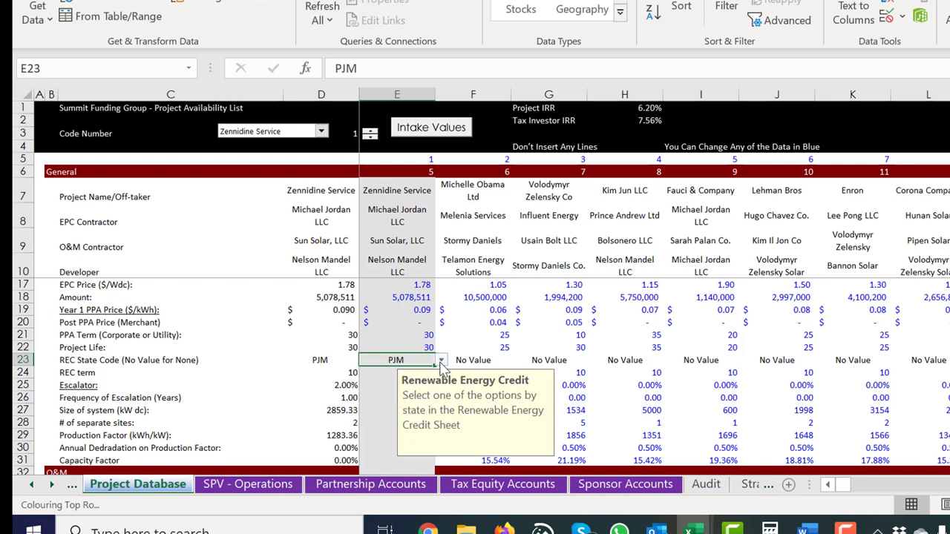
# - Check the REC code and its database row number on the Inputs sheet
pyautogui.hotkey('ctrl', 'pageup')
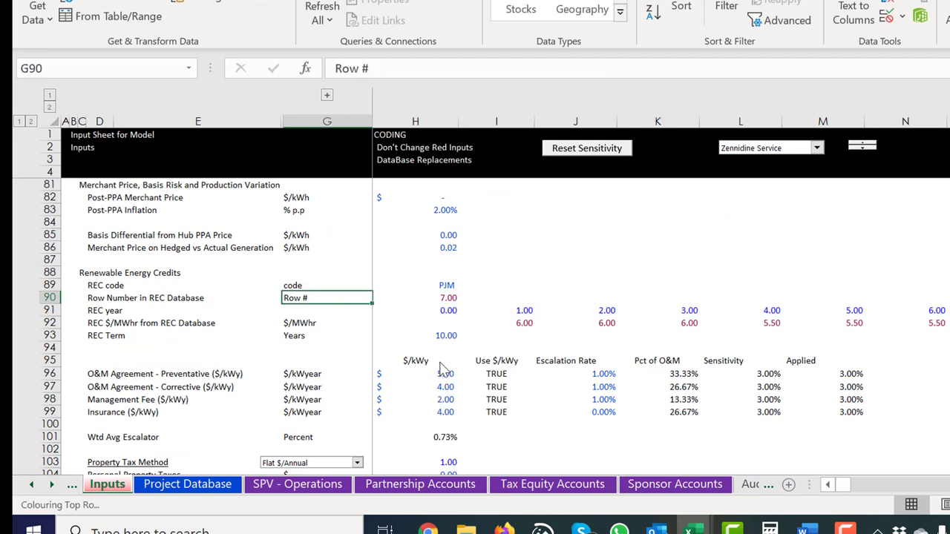
pyautogui.press('Right')
pyautogui.press('Down')
pyautogui.press('Down')
pyautogui.press('Up')
# - Examine the yearly REC prices along the REC year row of the Inputs sheet
pyautogui.press('Right')
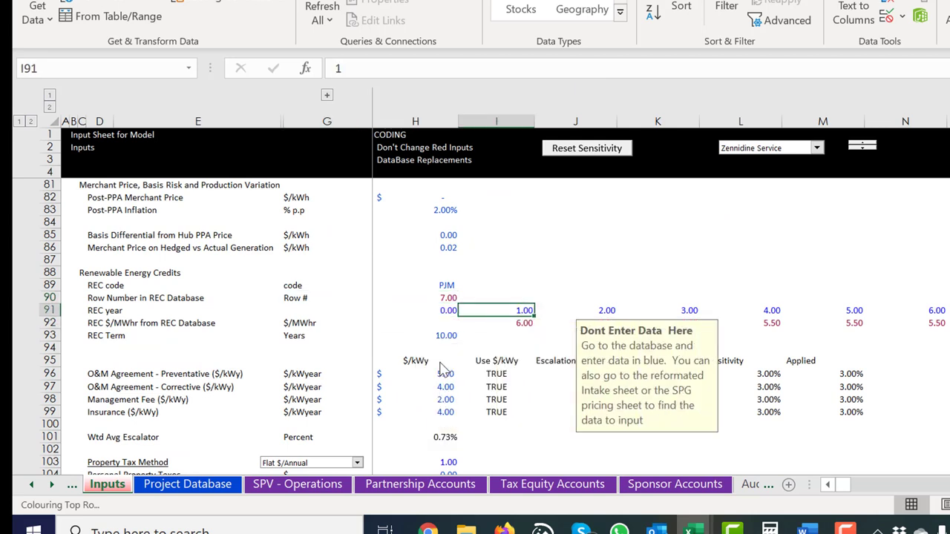
pyautogui.press('Right')
pyautogui.press('Right')
pyautogui.press('Right')
pyautogui.press('Right')
pyautogui.press('Right')
pyautogui.press('Right')
pyautogui.press('Right')
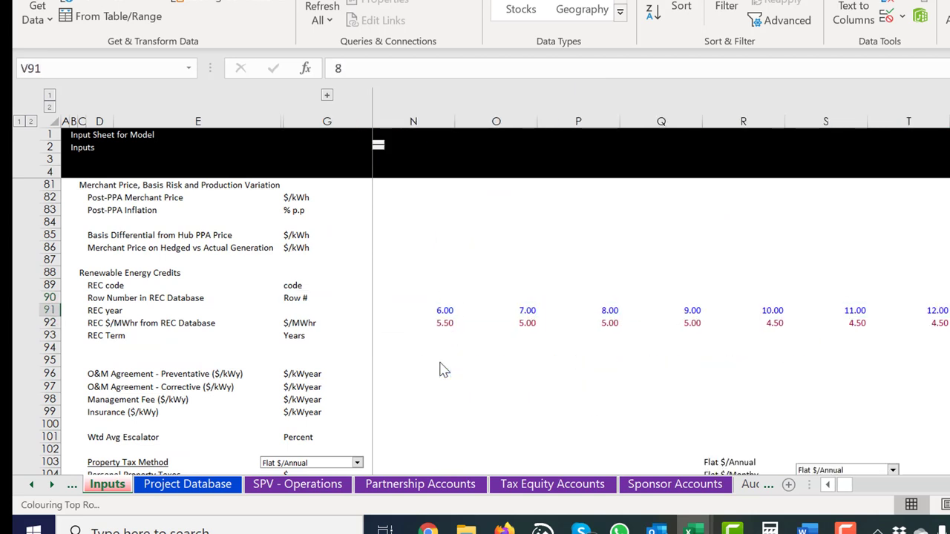
pyautogui.press('Right')
pyautogui.press('Right')
pyautogui.press('Right')
pyautogui.press('Right')
pyautogui.press('Right')
pyautogui.press('Right')
pyautogui.press('Right')
pyautogui.press('Right')
pyautogui.press('Right')
pyautogui.press('Right')
pyautogui.press('Right')
pyautogui.press('Left')
pyautogui.press('Left')
pyautogui.press('Left')
pyautogui.press('Left')
pyautogui.press('Left')
pyautogui.press('Left')
pyautogui.press('Left')
pyautogui.press('Left')
pyautogui.press('Left')
pyautogui.press('Left')
pyautogui.press('Left')
pyautogui.press('Left')
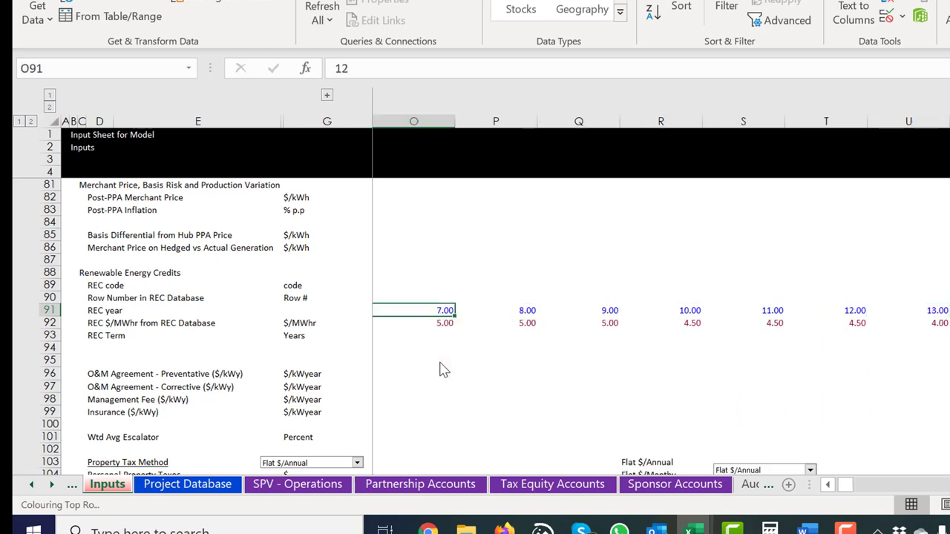
# - Inspect the INDEX formula that looks up the year 1 REC $/MWhr price on the Inputs sheet
pyautogui.press('Home')
pyautogui.press('Down')
pyautogui.press('Right')
pyautogui.press('Right')
pyautogui.press('Right')
pyautogui.press('Right')
pyautogui.press('Right')
pyautogui.press('Right')
pyautogui.press('Right')
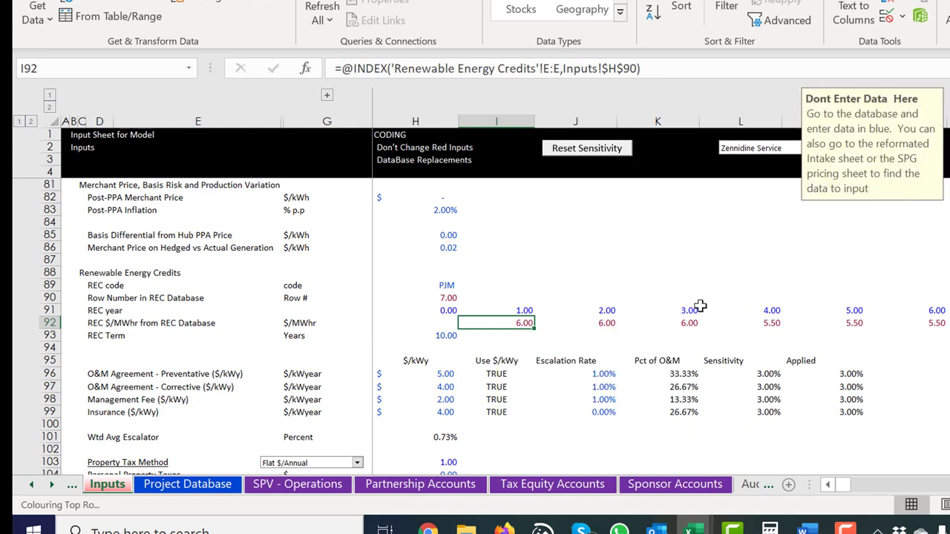
pyautogui.press('Left')
pyautogui.press('Right')
pyautogui.press('F2')
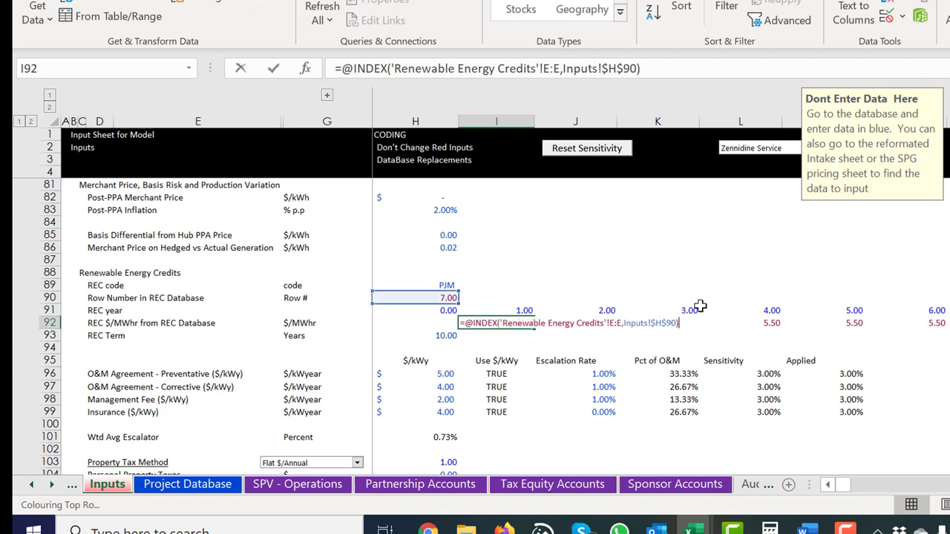
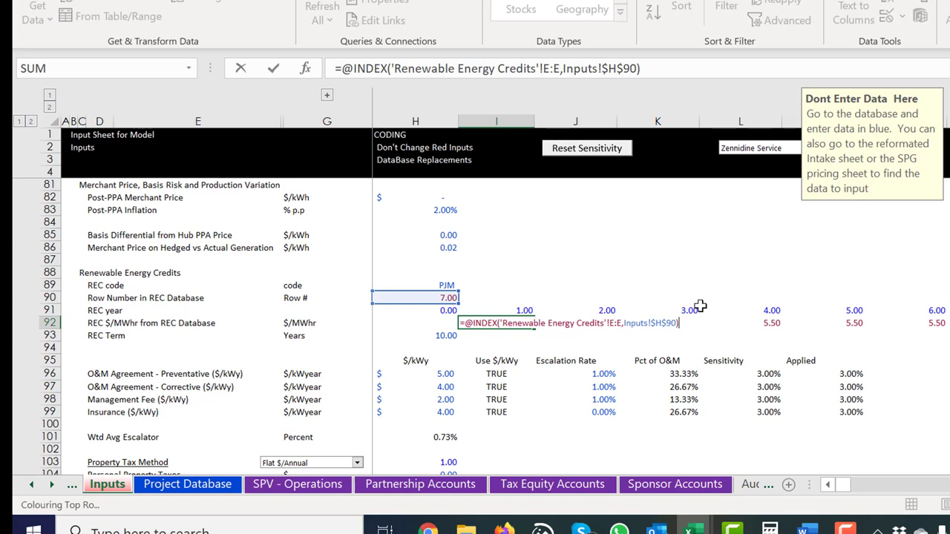
pyautogui.press('Return')
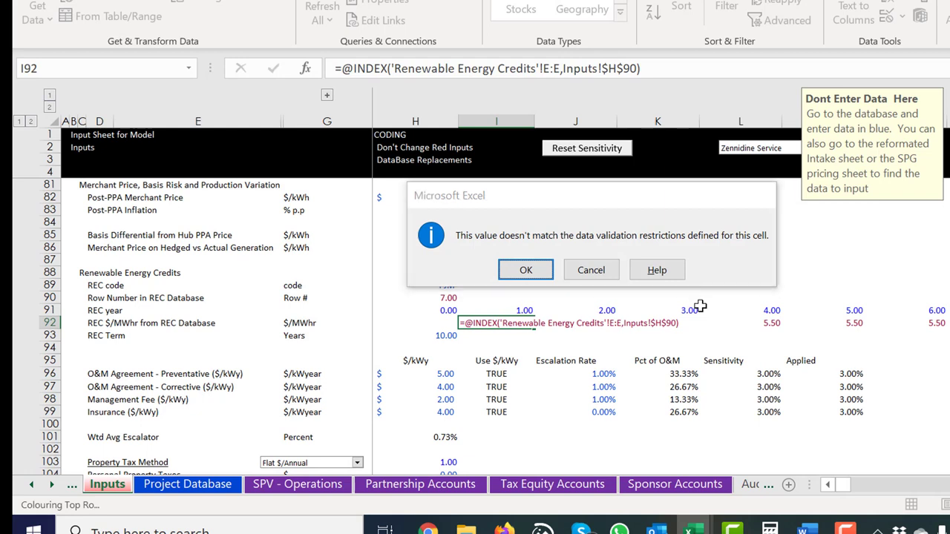
pyautogui.press('Return')
# - Review the REC $/MWhr lookup formulas and prices for the following years across the Inputs sheet
pyautogui.press('Up')
pyautogui.press('Right')
pyautogui.press('Right')
pyautogui.press('Right')
pyautogui.press('Right')
pyautogui.press('Right')
pyautogui.press('Right')
pyautogui.press('Right')
pyautogui.press('Right')
pyautogui.press('Right')
pyautogui.press('Right')
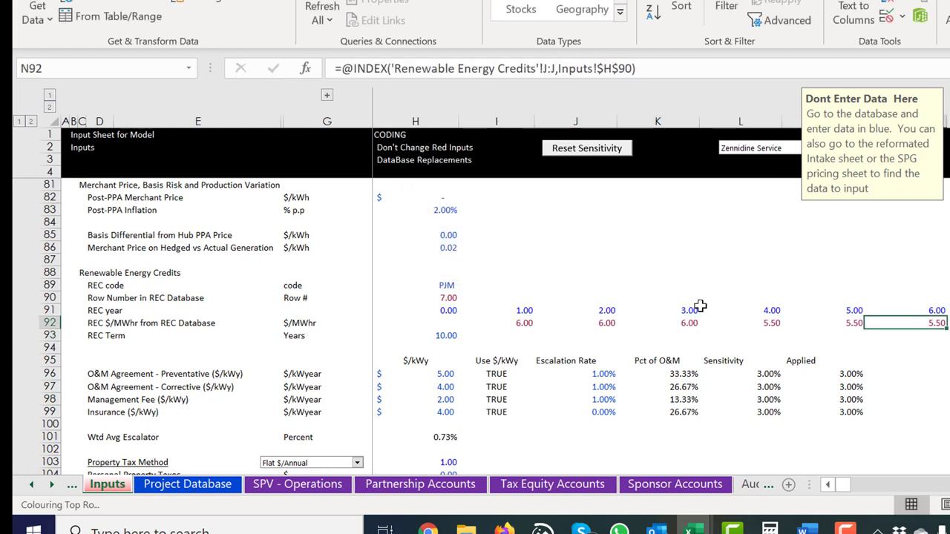
pyautogui.press('Right')
pyautogui.press('Right')
pyautogui.press('Right')
pyautogui.press('Right')
pyautogui.press('Right')
pyautogui.press('Right')
pyautogui.press('Right')
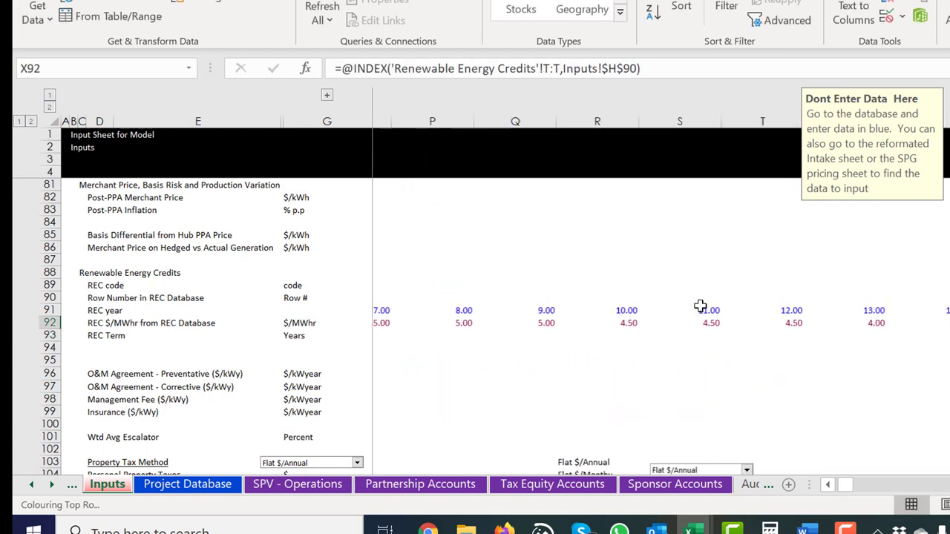
pyautogui.press('Left')
pyautogui.press('Left')
pyautogui.press('Left')
pyautogui.press('Left')
pyautogui.press('Left')
pyautogui.press('Left')
pyautogui.press('Left')
pyautogui.press('Left')
pyautogui.press('Left')
pyautogui.press('Left')
pyautogui.press('Left')
pyautogui.press('Left')
pyautogui.press('Left')
pyautogui.press('Left')
pyautogui.press('Left')
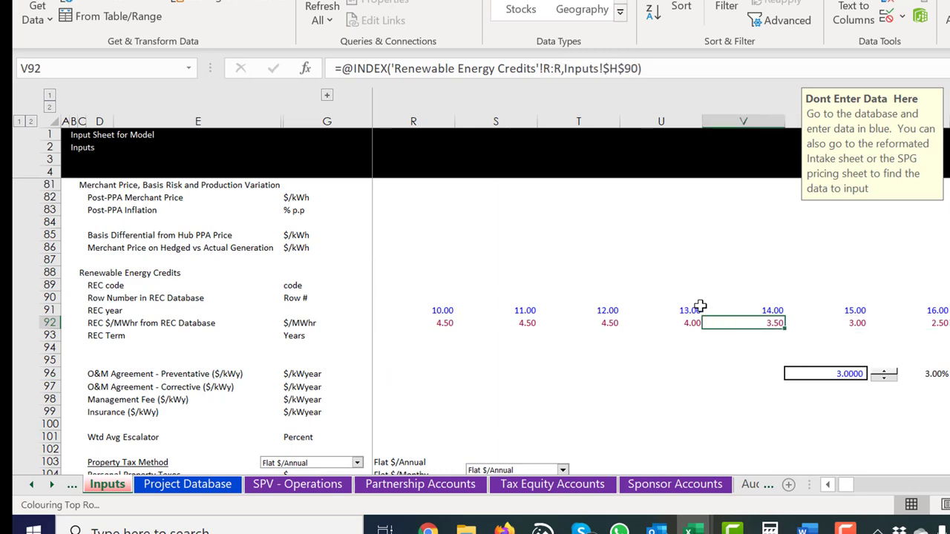
pyautogui.press('Home')
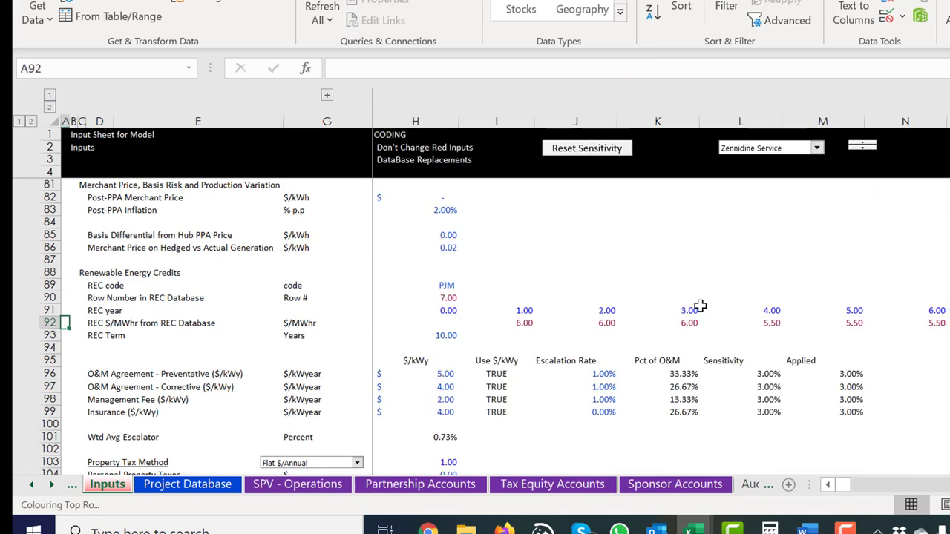
# - Set Zennidine Service's REC term to 20 in the Project Database sheet
pyautogui.hotkey('ctrl', 'pagedown')
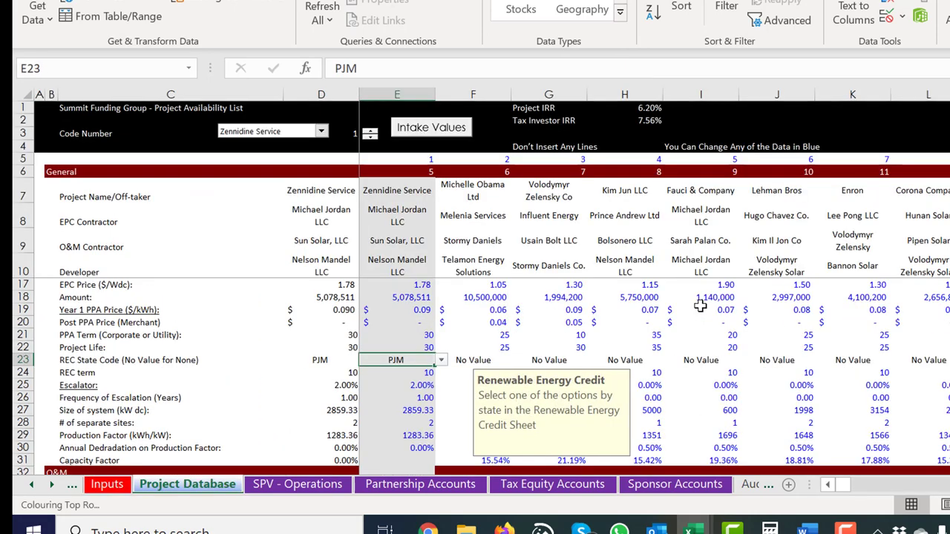
pyautogui.press('Right')
pyautogui.press('Up')
pyautogui.press('Down')
pyautogui.press('Down')
pyautogui.press('Left')
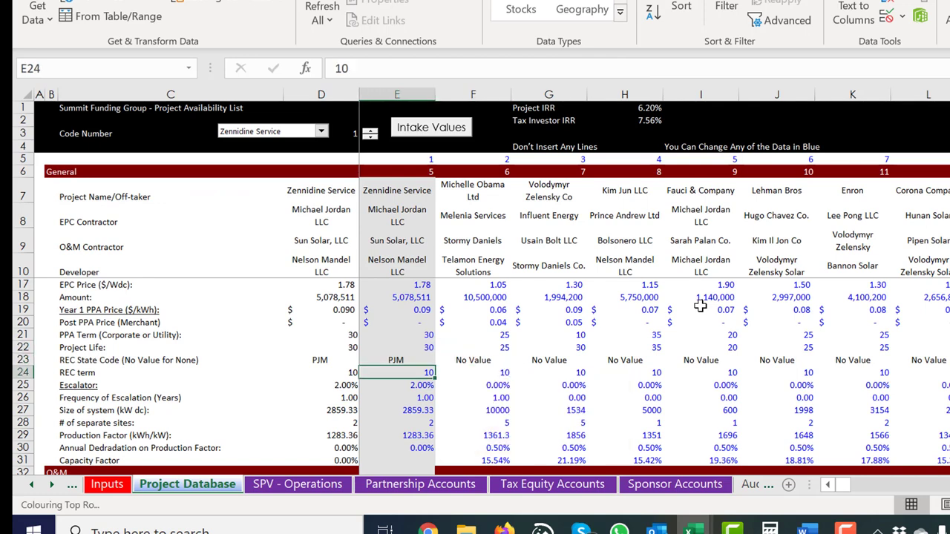
pyautogui.write('20')
pyautogui.press('Return')
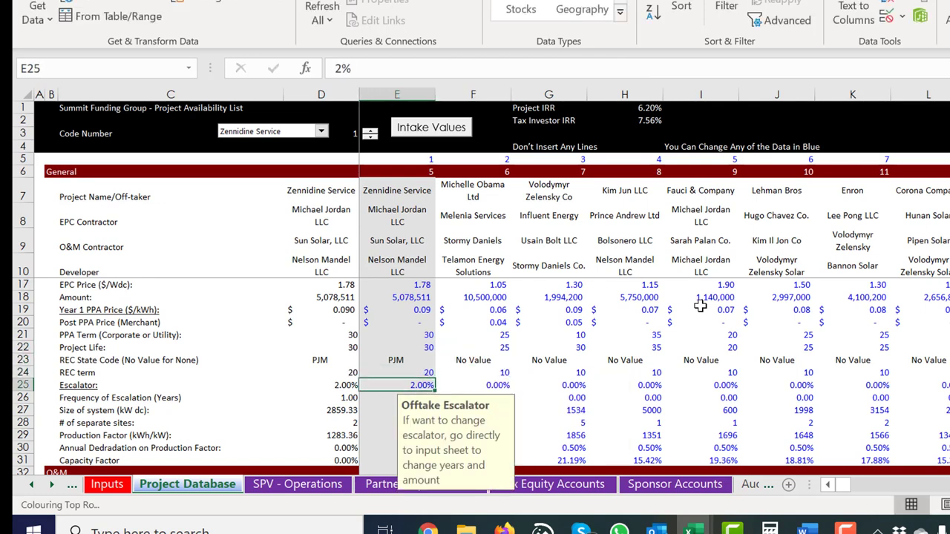
pyautogui.press('Up')
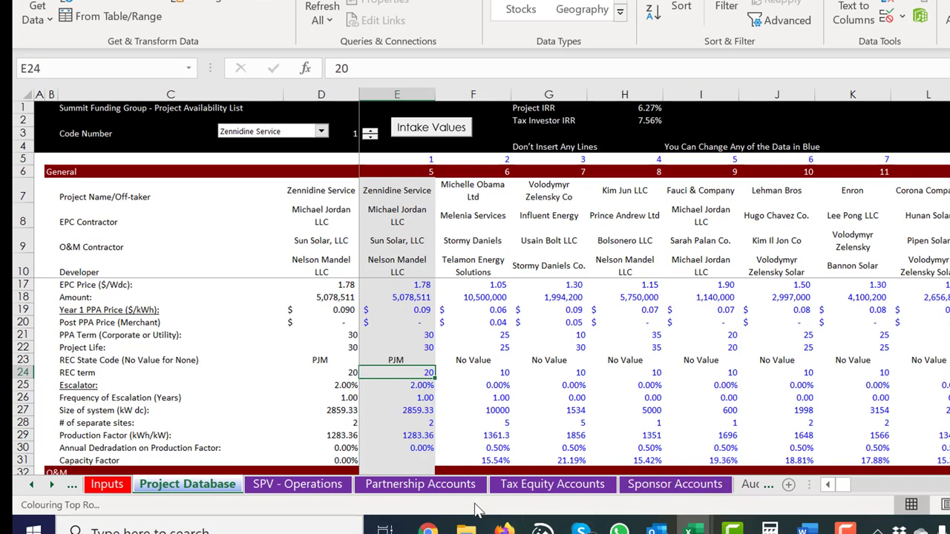
# - Switch to Firefox and open the U.S. Merchant Electricity Prices page under Worldwide Merchant Electricity Prices on the edbodmer.com site
pyautogui.moveTo(505, 528)
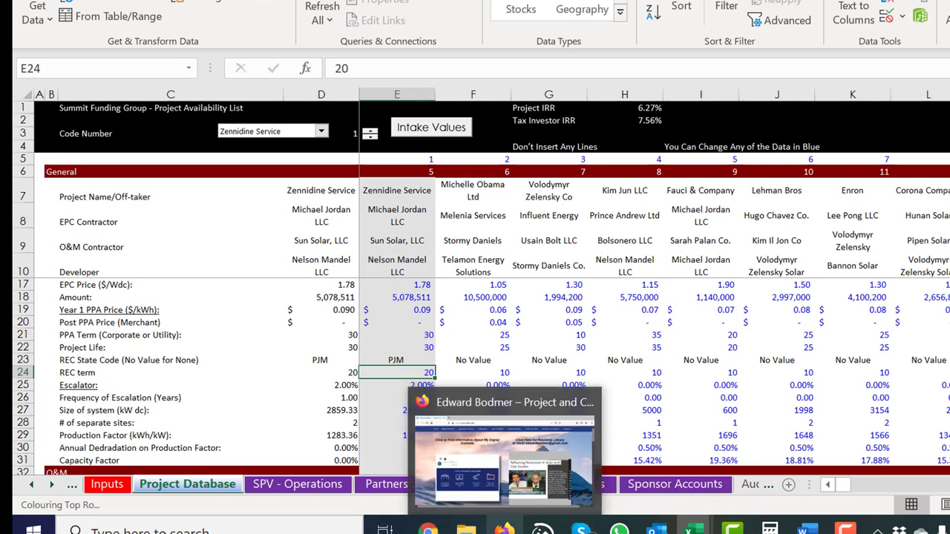
pyautogui.click(506, 438)
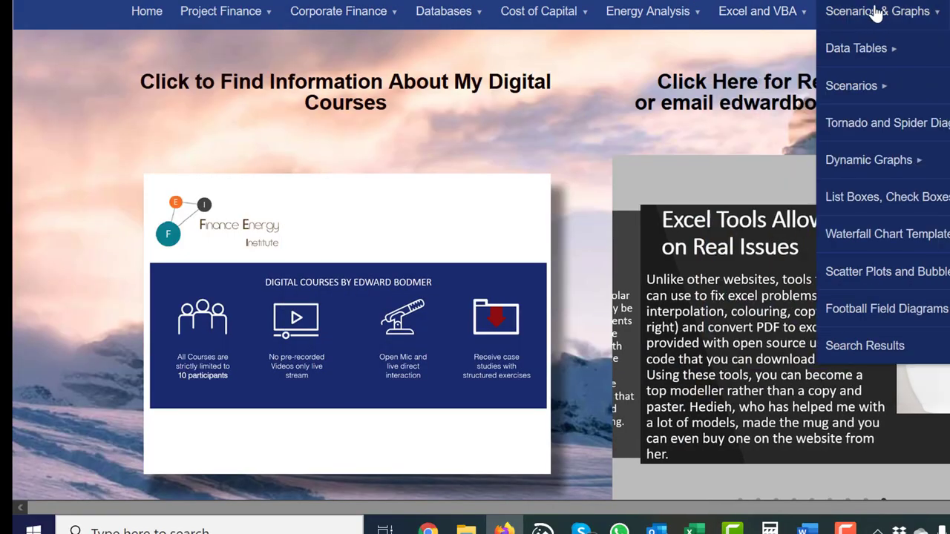
pyautogui.moveTo(702, 21)
pyautogui.moveTo(674, 12)
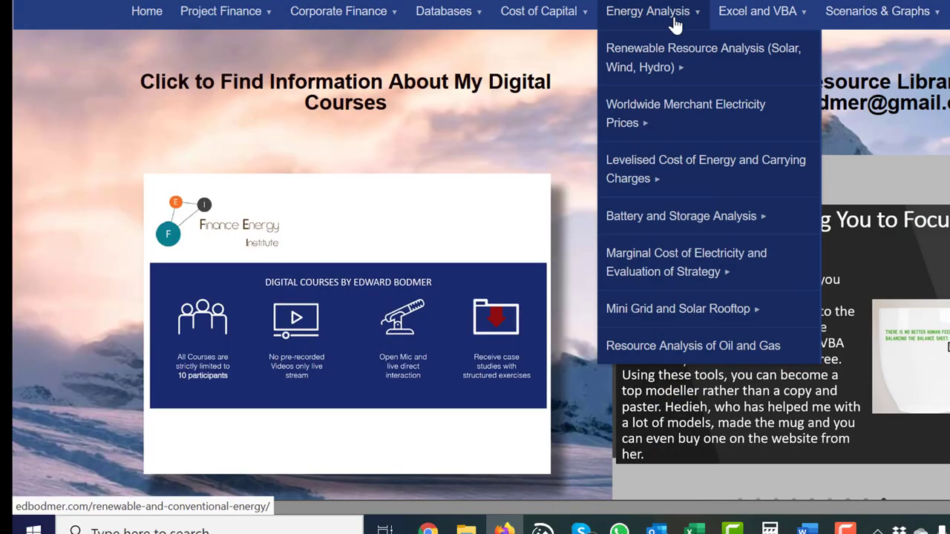
pyautogui.moveTo(701, 113)
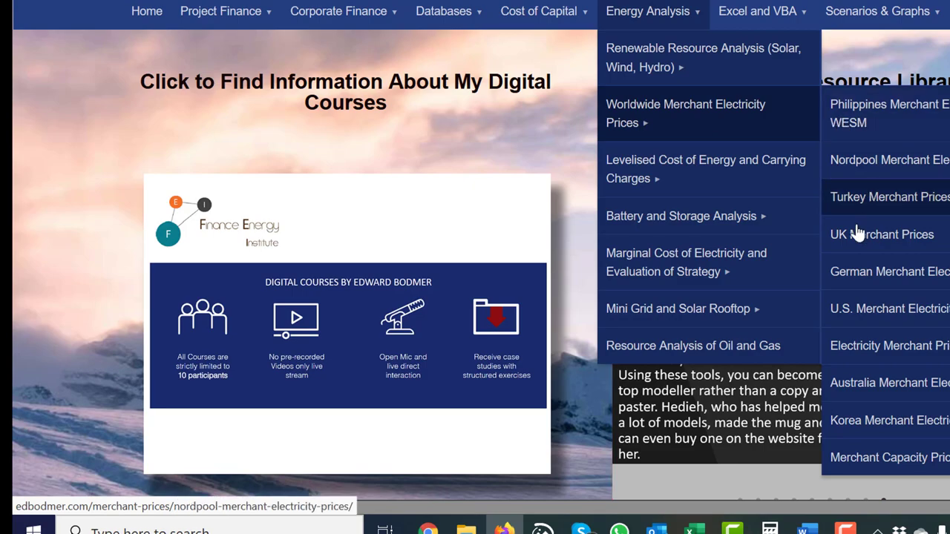
pyautogui.click(888, 321)
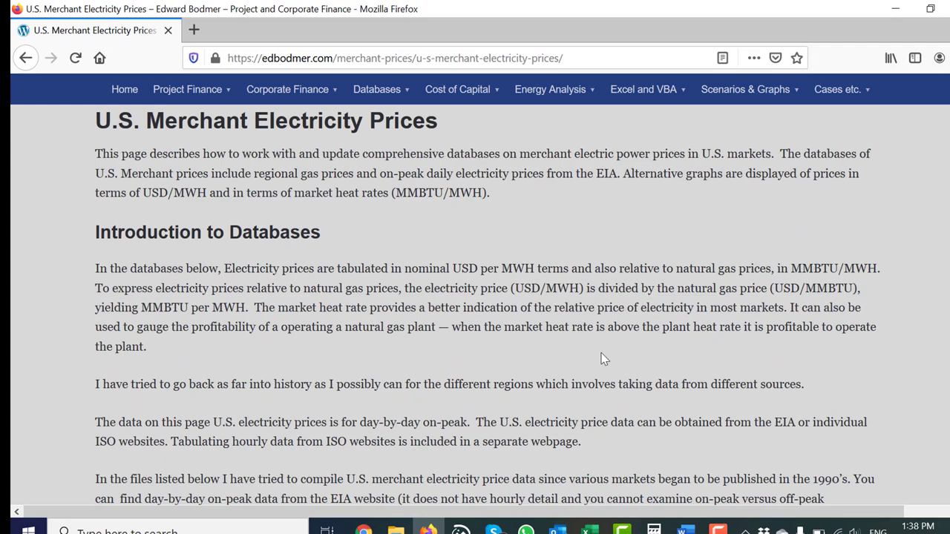
# - Skim the U.S. Merchant Electricity Prices page for its database files, EIA data link and update instructions
pyautogui.scroll(-20, 603, 359)
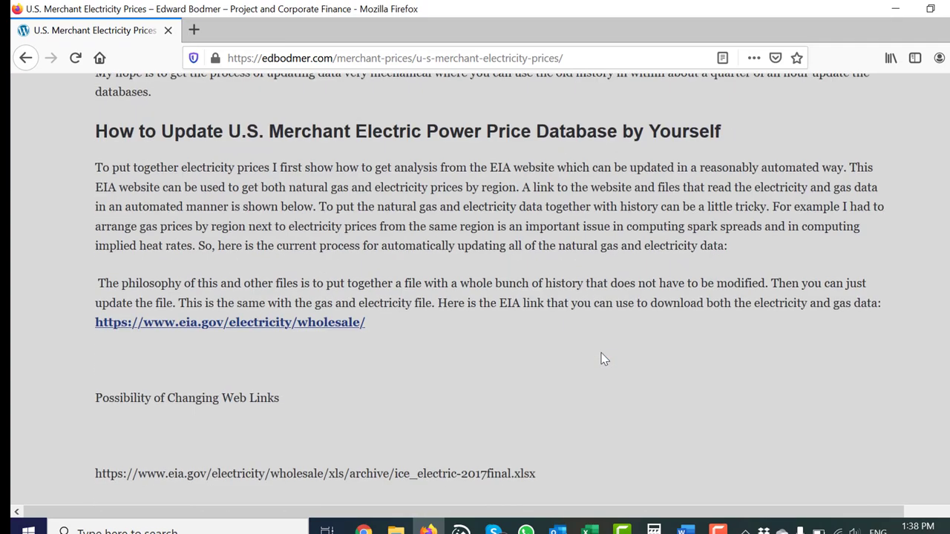
pyautogui.scroll(-10, 602, 359)
pyautogui.scroll(-10, 602, 359)
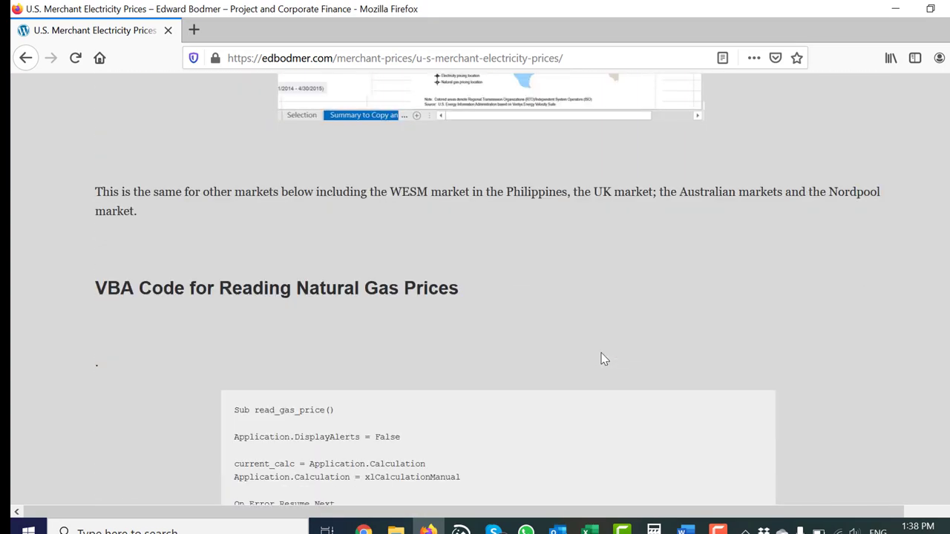
pyautogui.scroll(20, 602, 359)
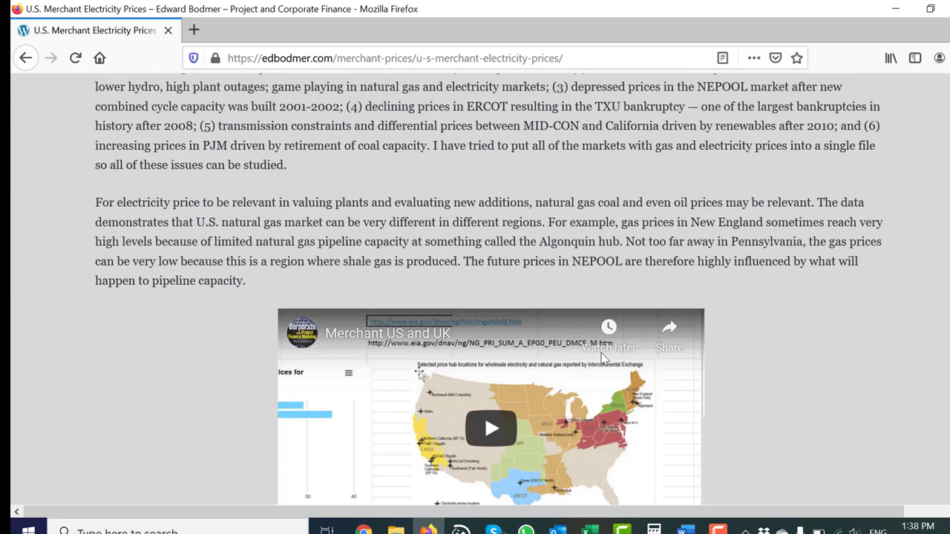
pyautogui.scroll(-5, 603, 359)
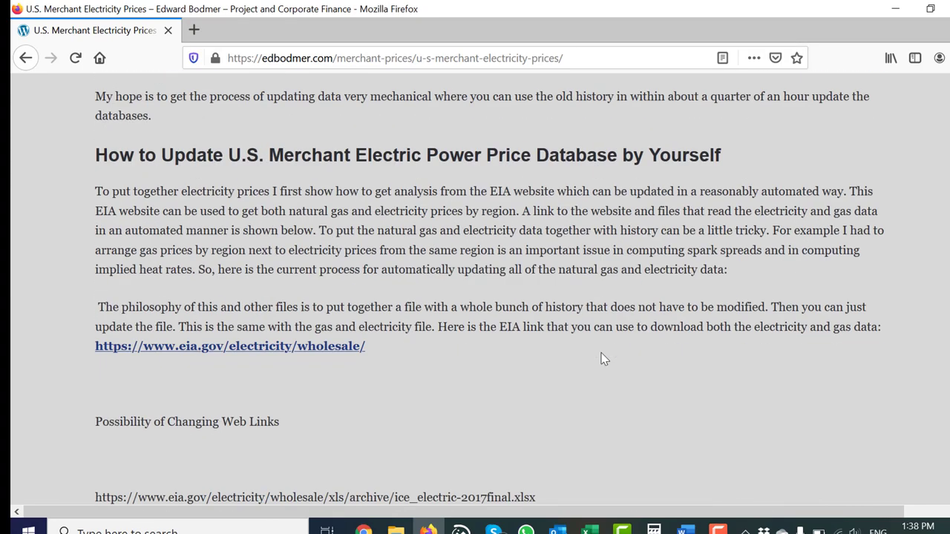
pyautogui.scroll(5, 602, 359)
pyautogui.scroll(-4, 603, 359)
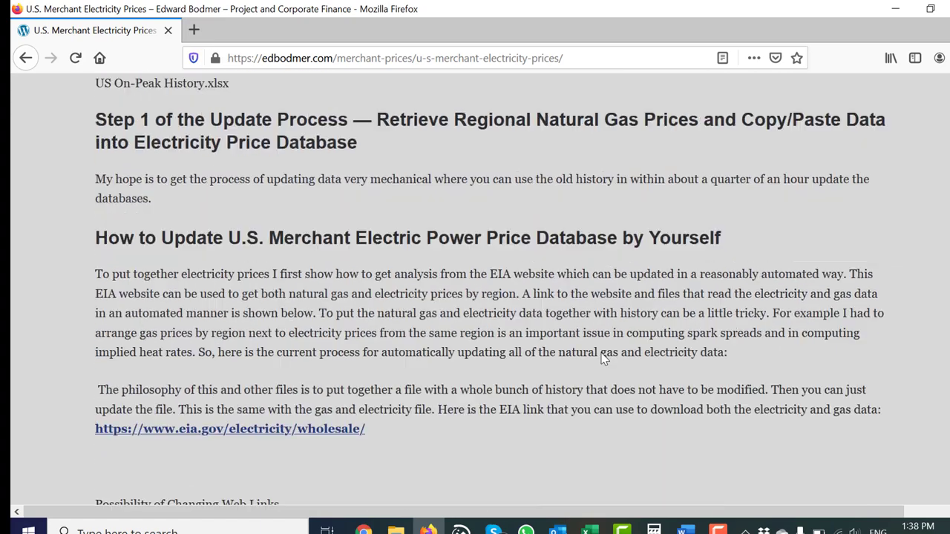
pyautogui.scroll(12, 603, 359)
pyautogui.scroll(-12, 602, 360)
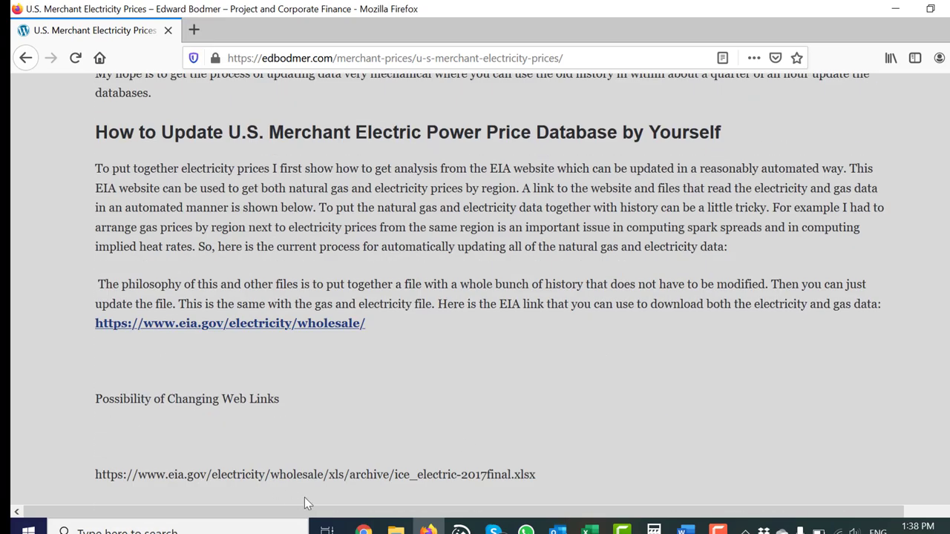
# - In File Explorer, open Courses, Chapter 5. Electricity, Conventional Electricity, 3. Spot Electricity Price Data and Downloads, and its US Regional - EIA Prices folder
pyautogui.click(396, 529)
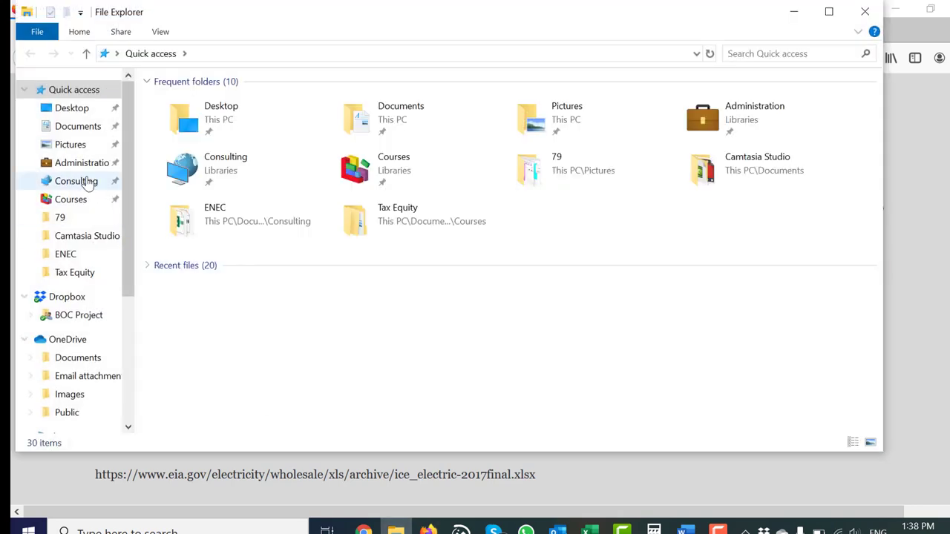
pyautogui.click(52, 198)
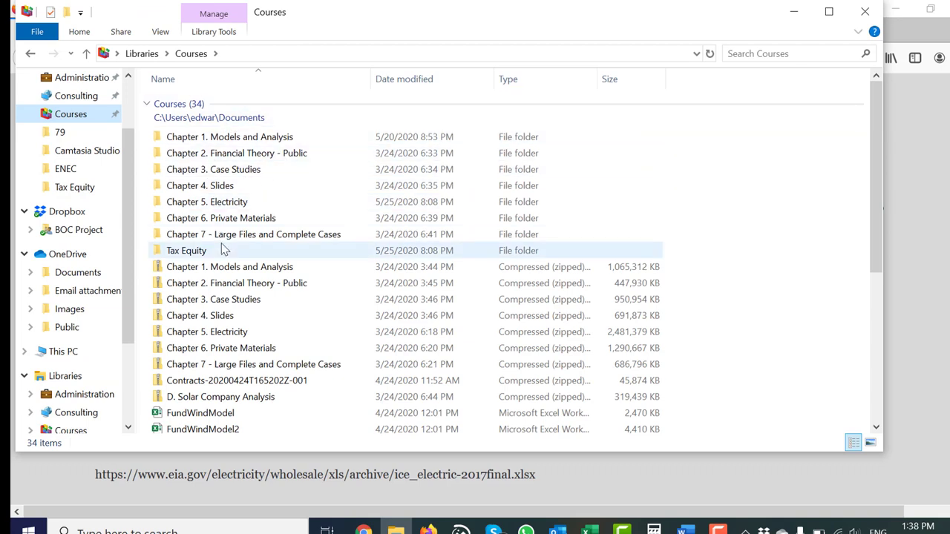
pyautogui.click(239, 208)
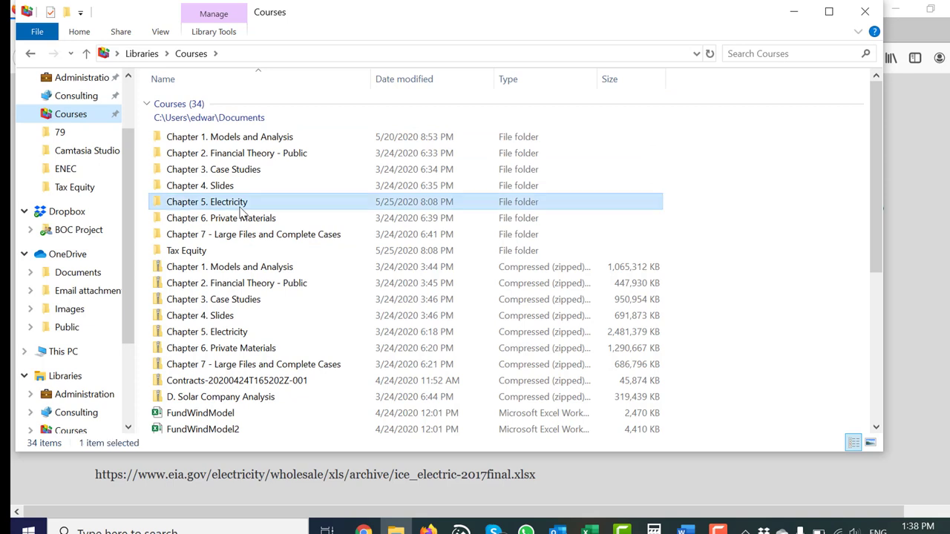
pyautogui.doubleClick(239, 211)
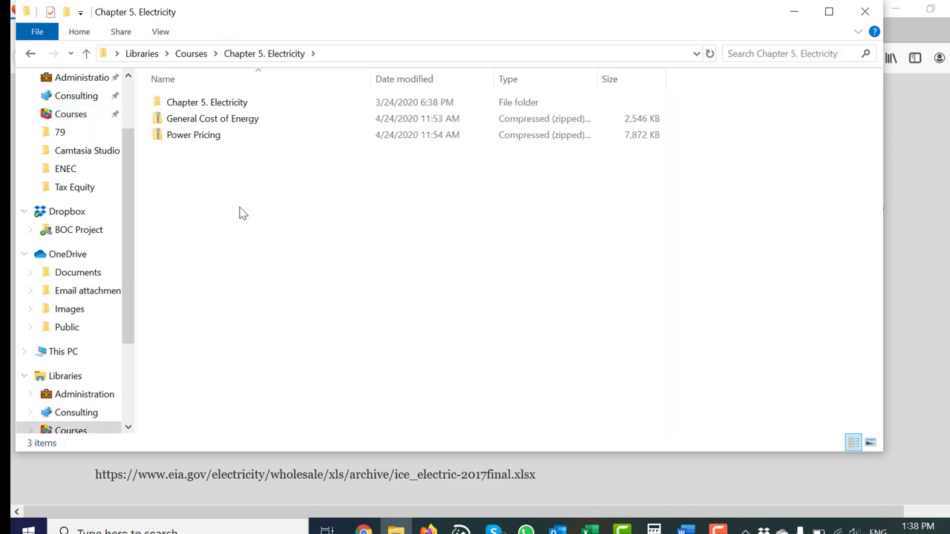
pyautogui.doubleClick(219, 108)
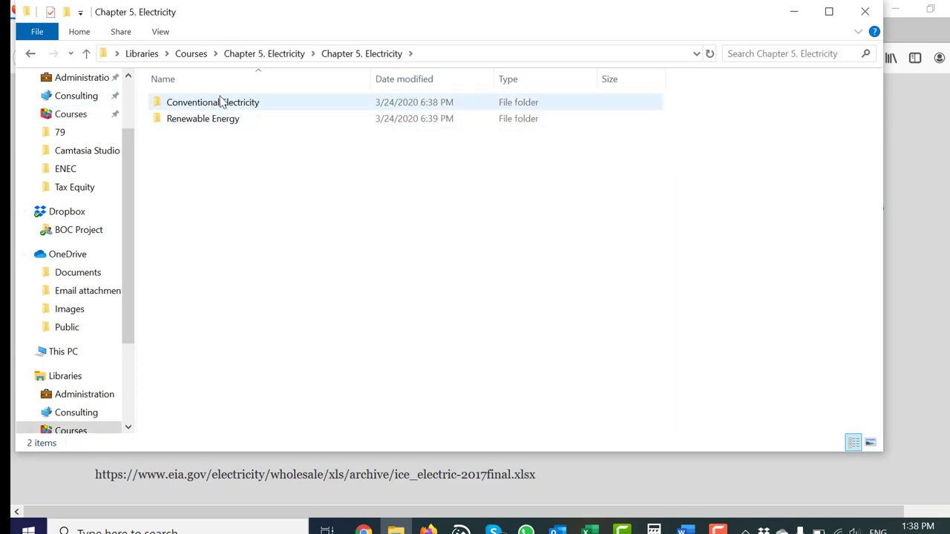
pyautogui.doubleClick(221, 102)
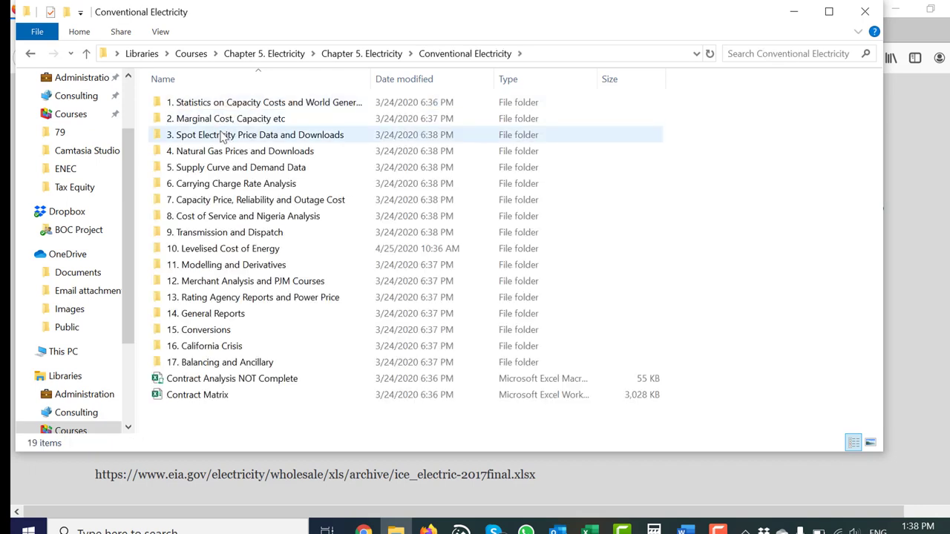
pyautogui.doubleClick(245, 135)
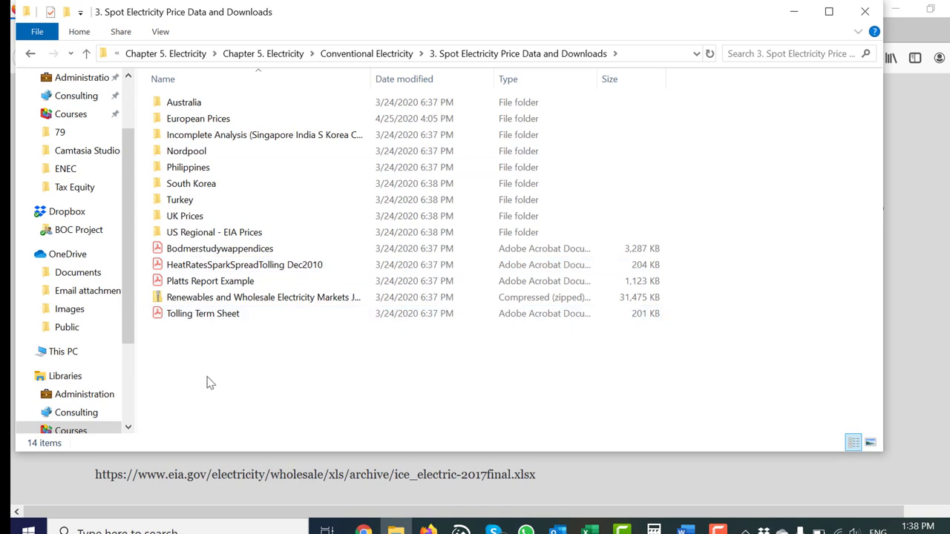
pyautogui.click(181, 236)
pyautogui.doubleClick(182, 235)
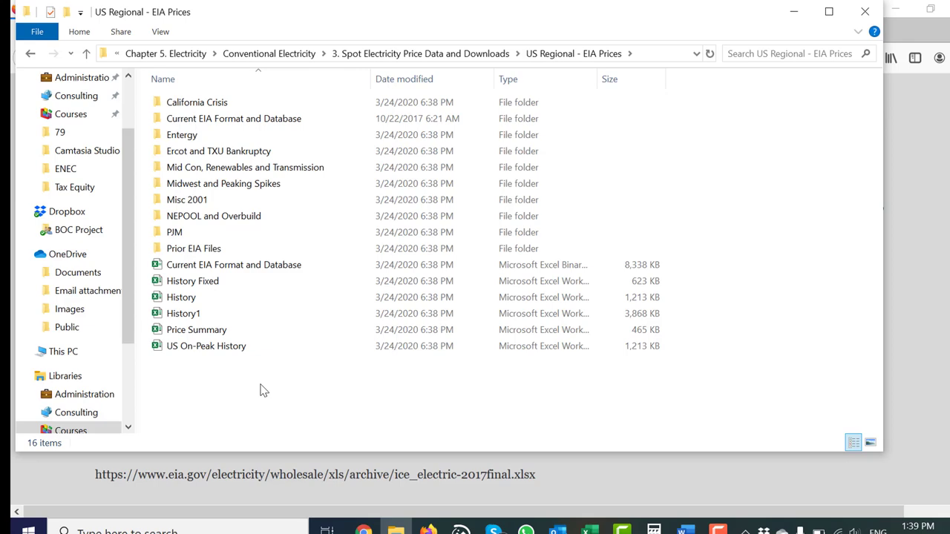
# - Bring up the Current EIA Format and Database workbook and switch its monthly gas and electric chart to ERCOT North 345KV Peak
pyautogui.click(263, 271)
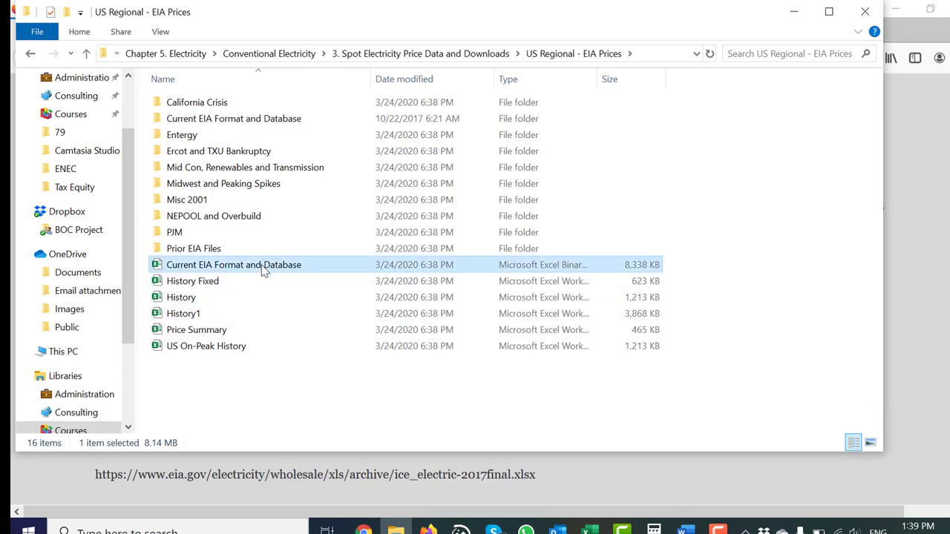
pyautogui.hotkey('alt', 'Tab')
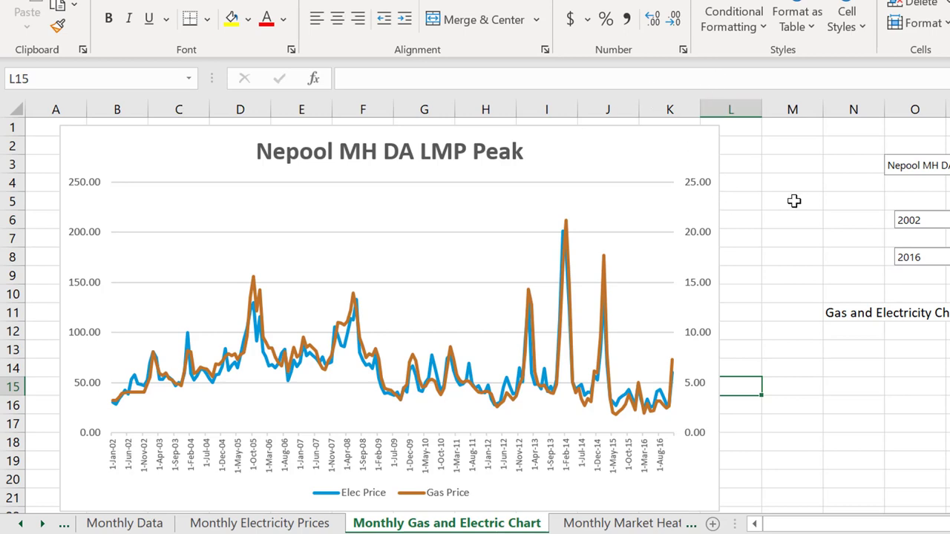
pyautogui.click(794, 201)
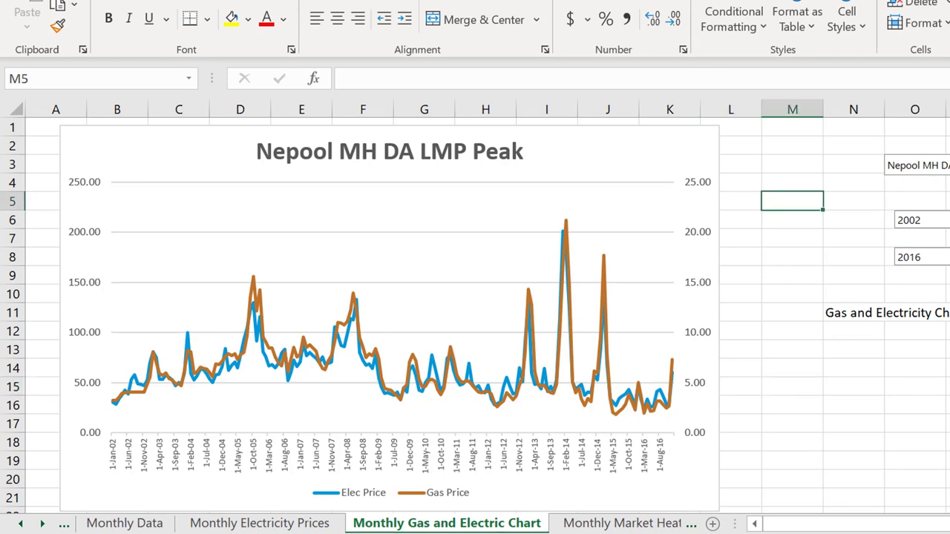
pyautogui.click(946, 166)
pyautogui.press('Escape')
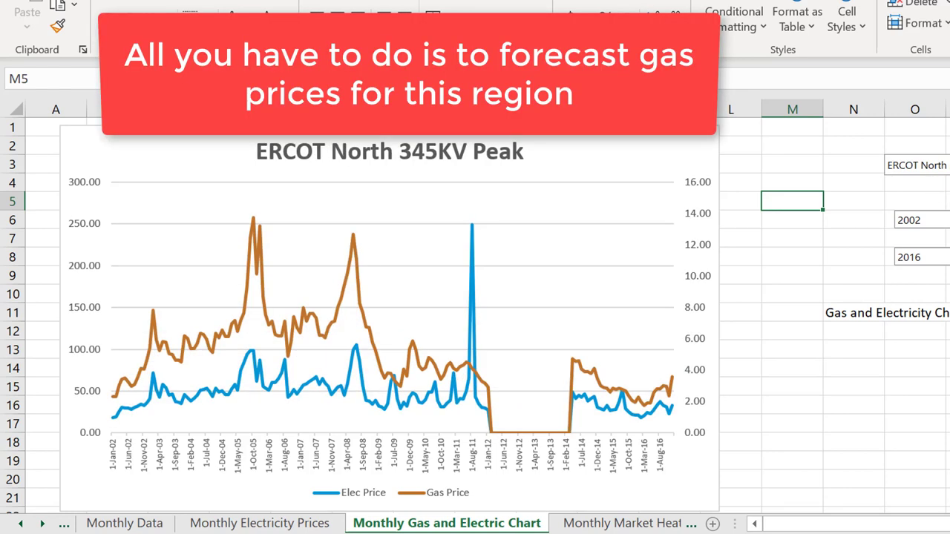
# - Show the monthly gas and electric price chart for Indiana Hub RT Peak and for Palo Verde Peak
pyautogui.click(946, 165)
pyautogui.press('Escape')
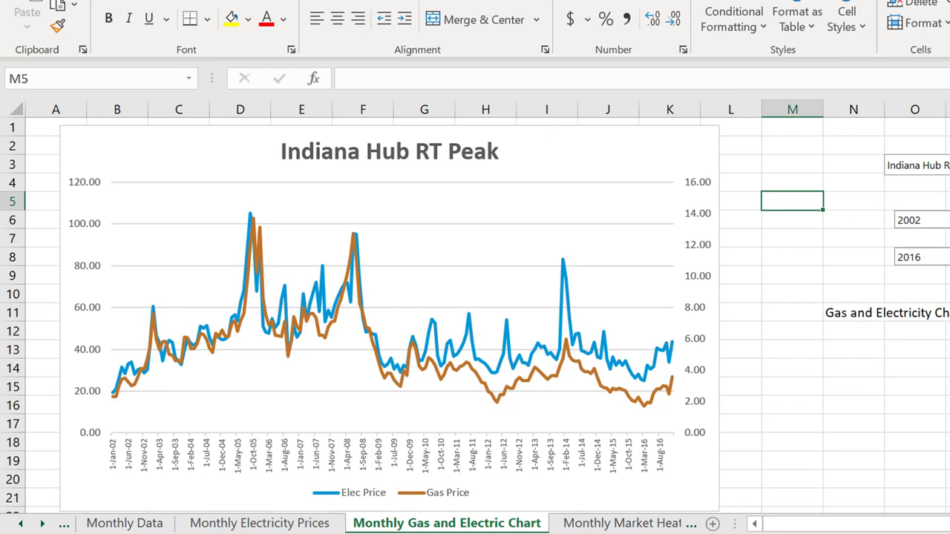
pyautogui.hotkey('alt', 'Down')
pyautogui.press('Down')
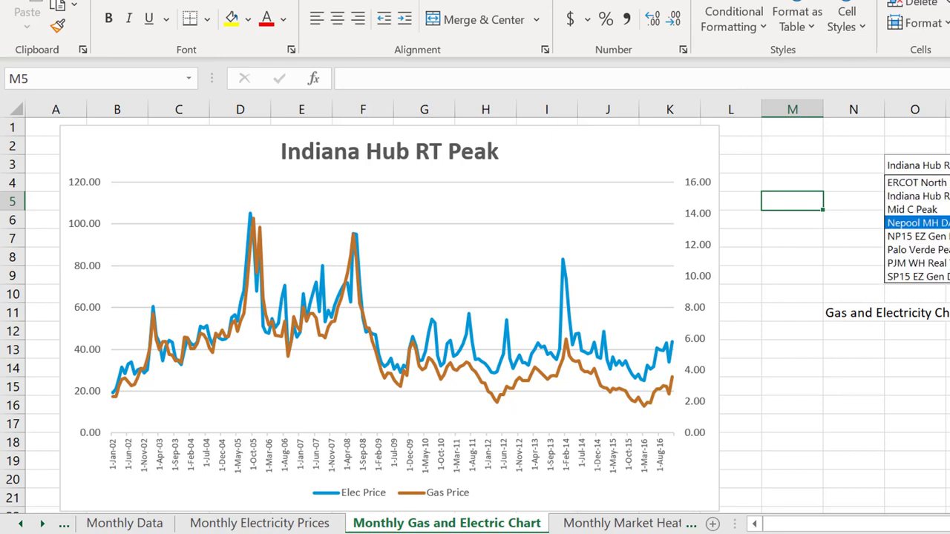
pyautogui.press('Down')
pyautogui.press('Down')
pyautogui.press('Escape')
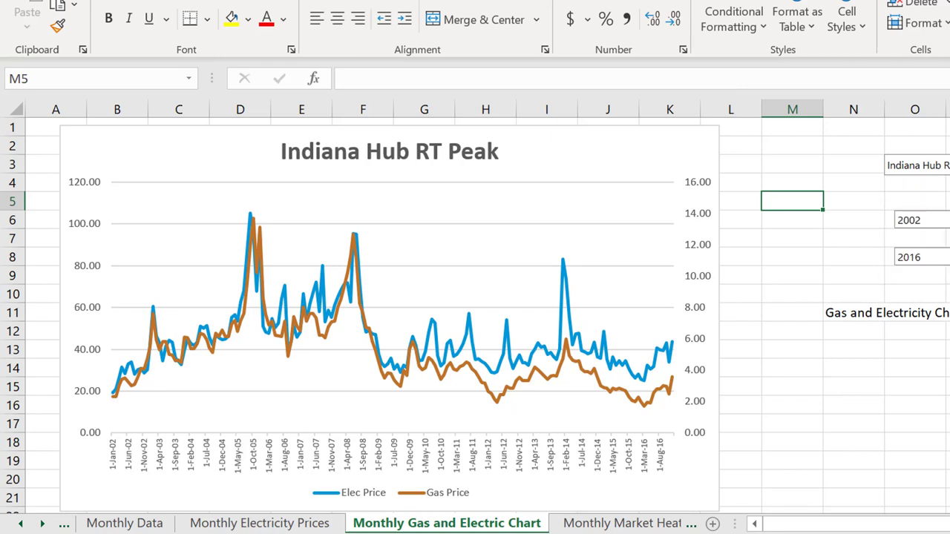
pyautogui.press('Return')
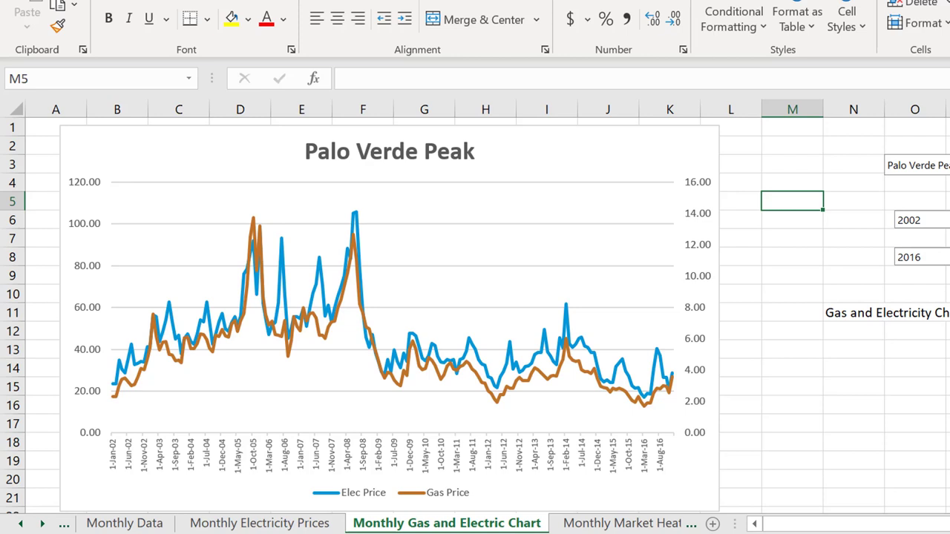
# - Switch the gas and electric chart to PJM WH Real Time Peak and extend its end year to 2017
pyautogui.hotkey('alt', 'Down')
pyautogui.press('Down')
pyautogui.press('Escape')
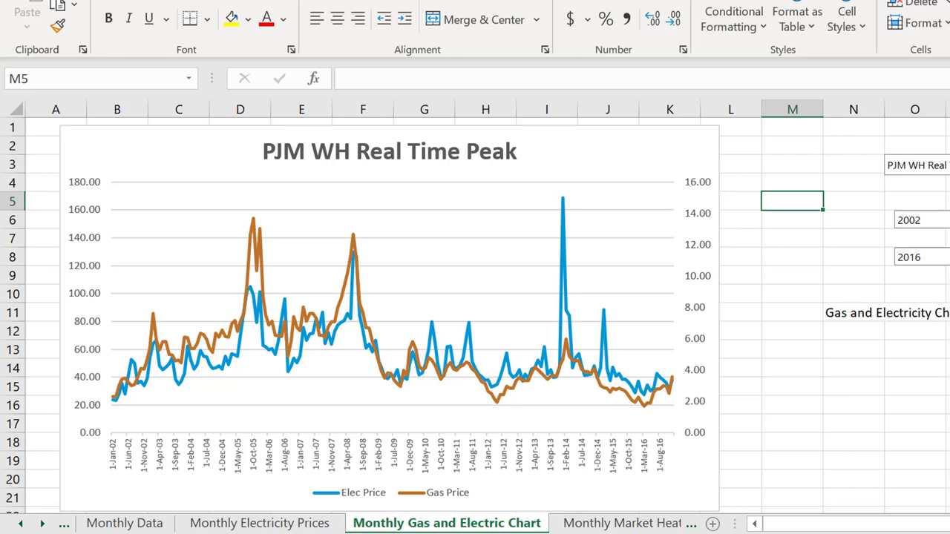
pyautogui.click(944, 257)
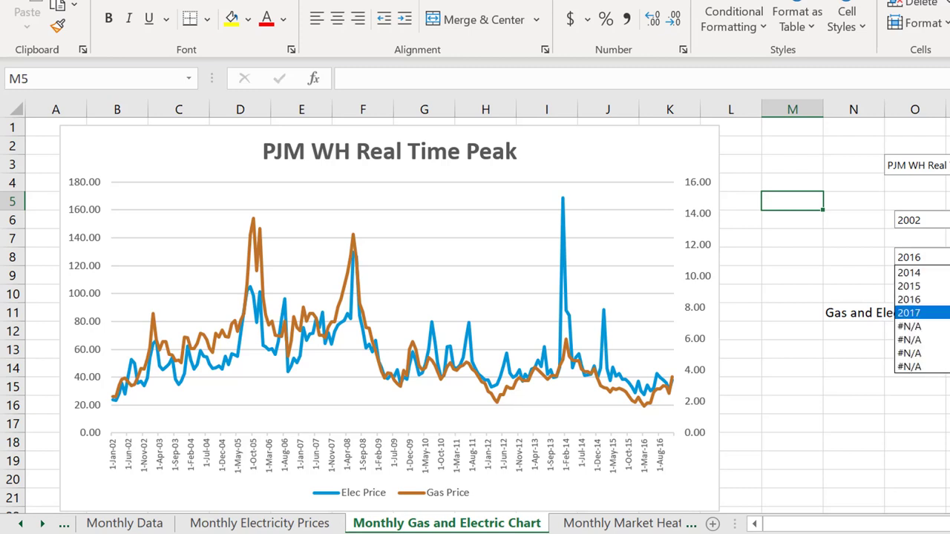
pyautogui.press('Return')
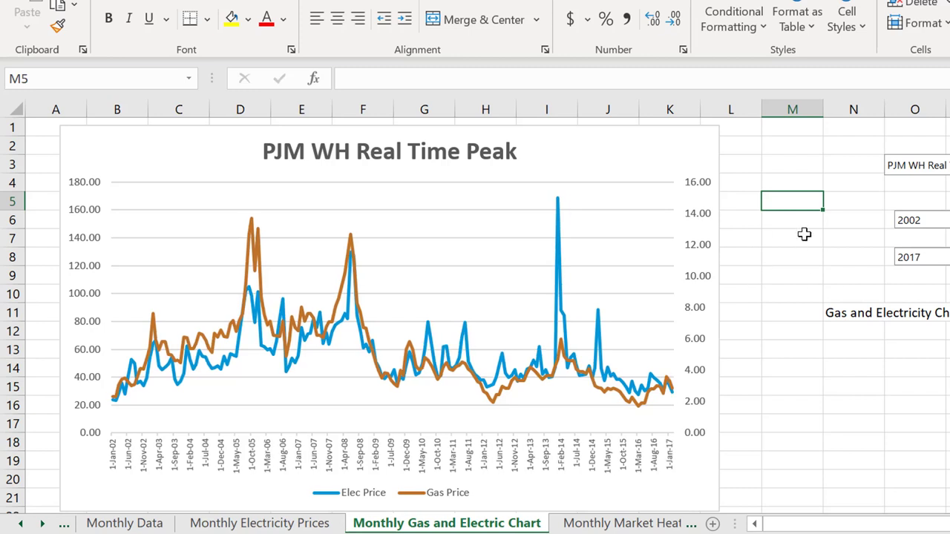
pyautogui.click(815, 261)
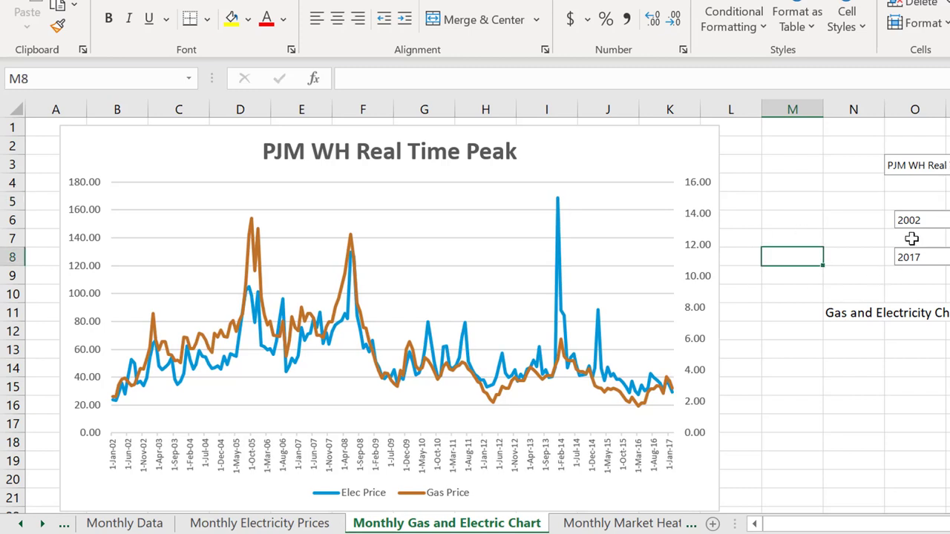
pyautogui.click(822, 202)
# - Show the Monthly Market Heat Rate chart and close the Current EIA Format and Database workbook without saving
pyautogui.hotkey('ctrl', 'pagedown')
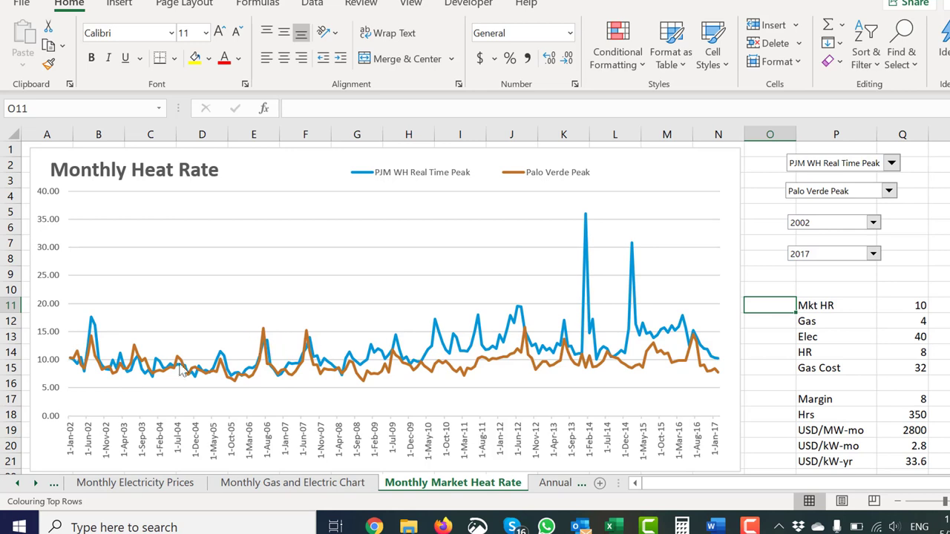
pyautogui.moveTo(627, 347)
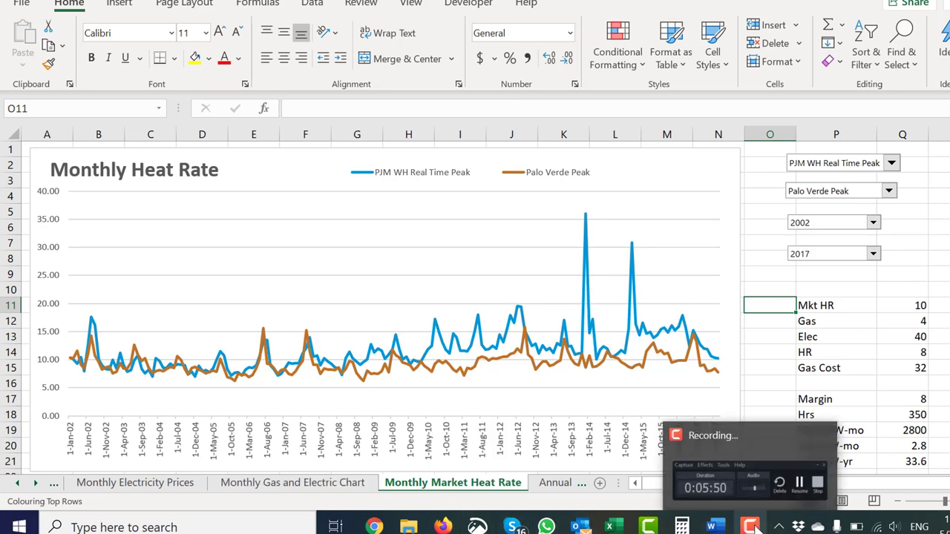
pyautogui.moveTo(612, 529)
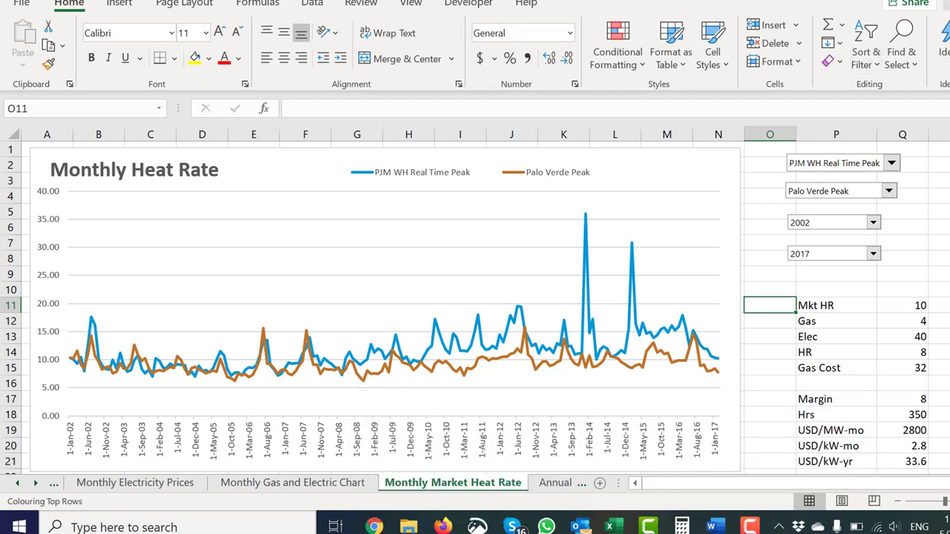
pyautogui.hotkey('alt', 'F4')
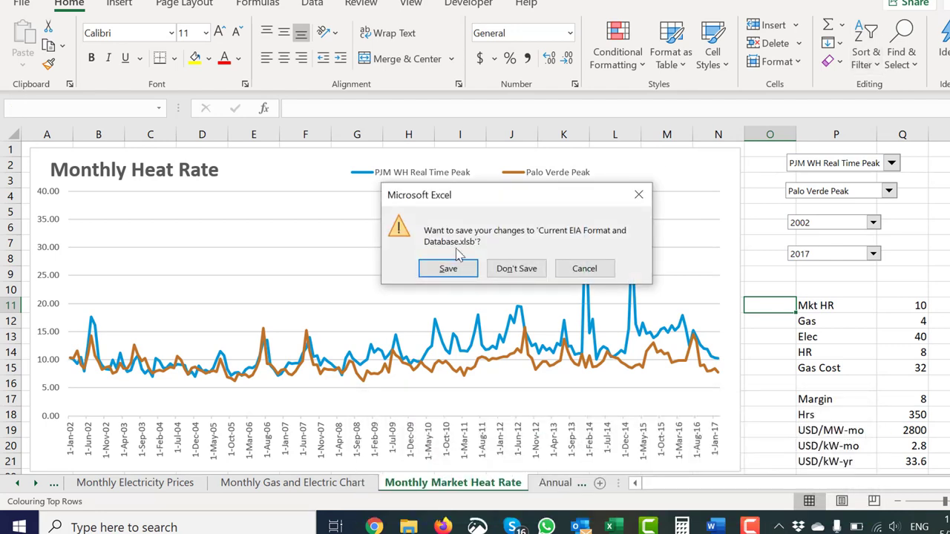
pyautogui.click(517, 269)
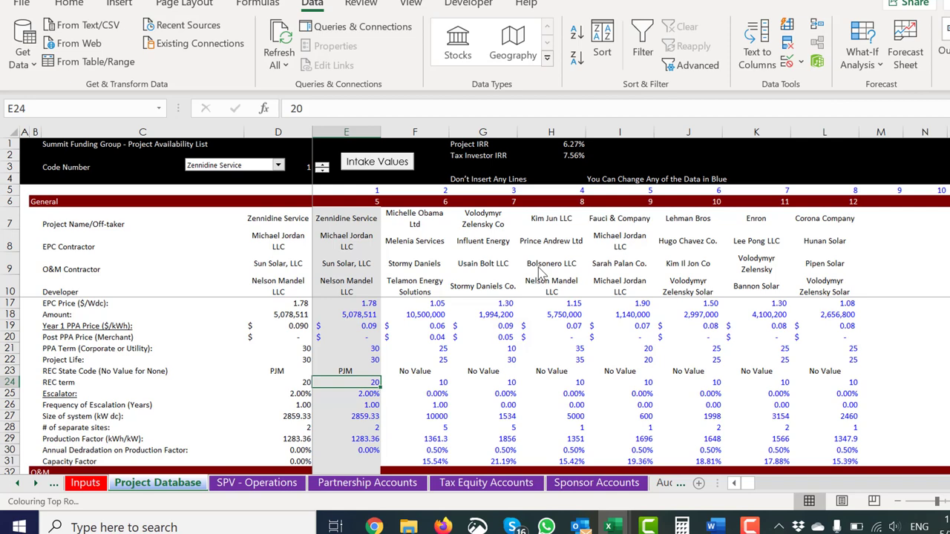
# - Look through the Project Database from the REC term past the tax and debt inputs to the Corporate PPA and Forward Price Curve section
pyautogui.press('pagedown')
pyautogui.press('pagedown')
pyautogui.press('pagedown')
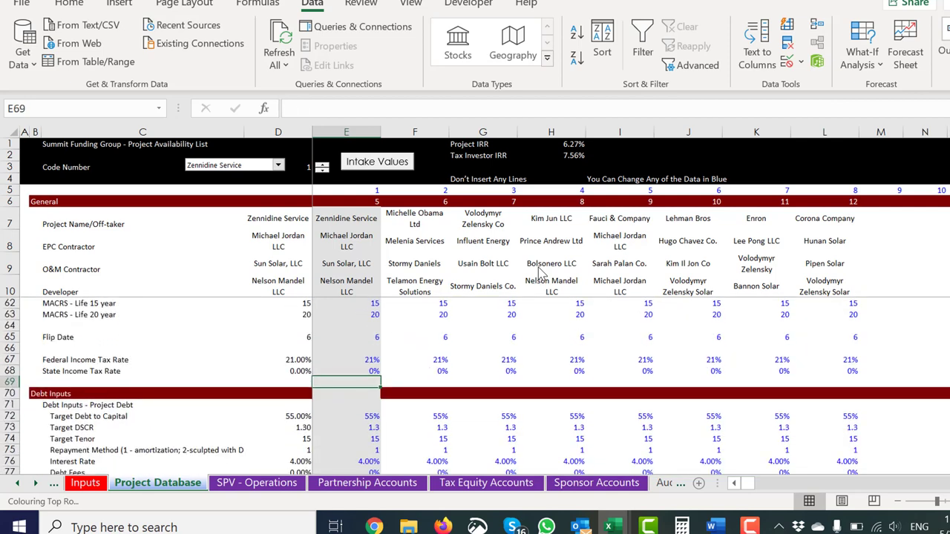
pyautogui.press('pagedown')
pyautogui.press('pagedown')
pyautogui.press('pagedown')
pyautogui.press('pagedown')
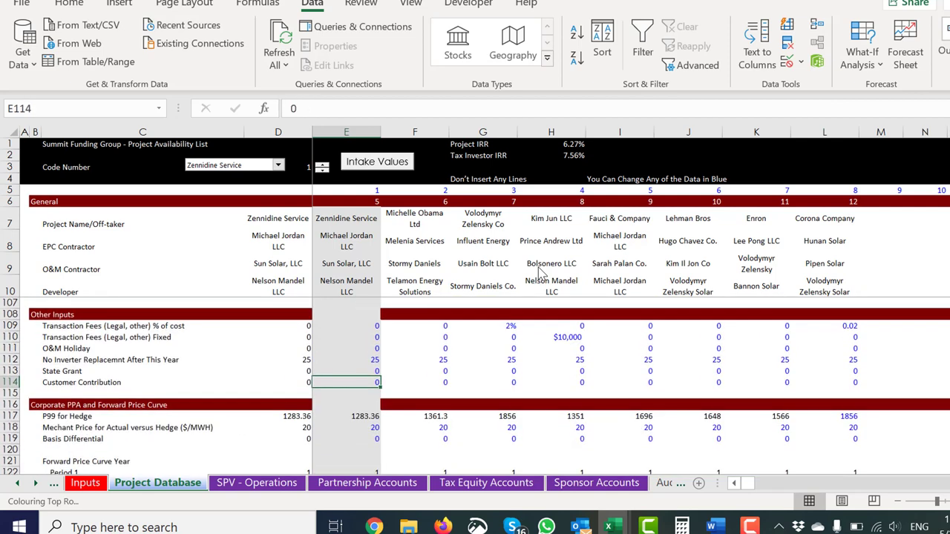
pyautogui.press('Up')
pyautogui.press('Up')
pyautogui.press('Up')
pyautogui.press('Up')
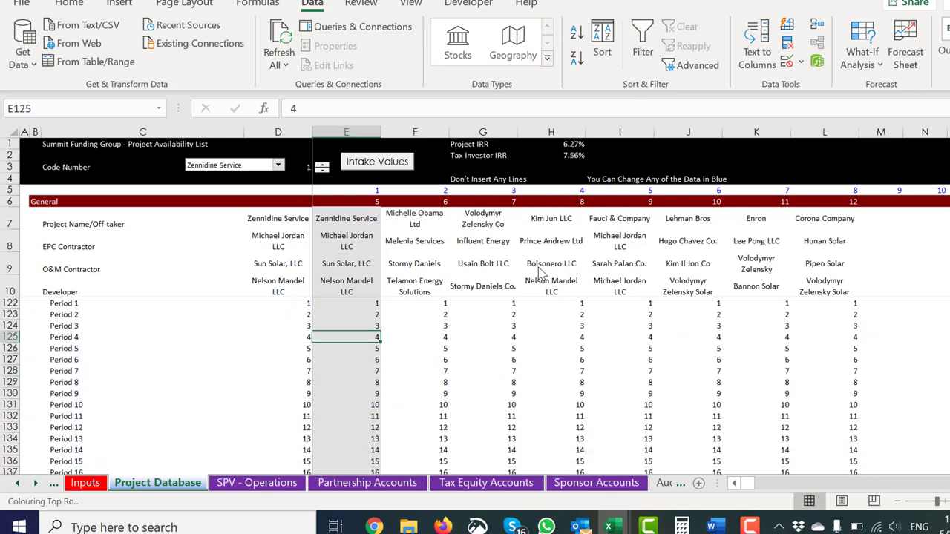
# - Go through the Forward Price Curve Year periods in the Project Database down to the merchant prices in USD/MWH
pyautogui.press('pageup')
pyautogui.press('Down')
pyautogui.press('Down')
pyautogui.press('Down')
pyautogui.press('Down')
pyautogui.press('Down')
pyautogui.press('Down')
pyautogui.press('Down')
pyautogui.press('Down')
pyautogui.press('Down')
pyautogui.press('Down')
pyautogui.press('Down')
pyautogui.press('Down')
pyautogui.press('Down')
pyautogui.press('Down')
pyautogui.press('Down')
pyautogui.press('Down')
pyautogui.press('Down')
pyautogui.press('Down')
pyautogui.press('Down')
pyautogui.press('Down')
pyautogui.press('Down')
pyautogui.press('Down')
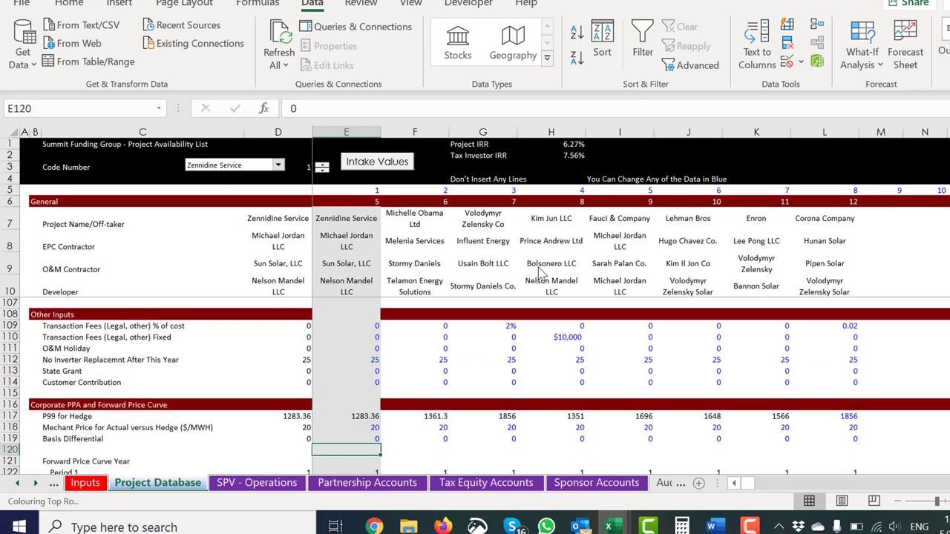
pyautogui.press('Down')
pyautogui.press('Down')
pyautogui.press('Down')
pyautogui.press('Down')
pyautogui.press('Down')
pyautogui.press('Down')
pyautogui.press('Down')
pyautogui.press('Down')
pyautogui.press('Down')
pyautogui.press('Down')
pyautogui.press('Down')
pyautogui.press('Down')
pyautogui.press('Down')
pyautogui.press('Down')
pyautogui.press('Down')
pyautogui.press('Down')
pyautogui.press('Down')
pyautogui.press('Down')
pyautogui.press('Down')
pyautogui.press('Down')
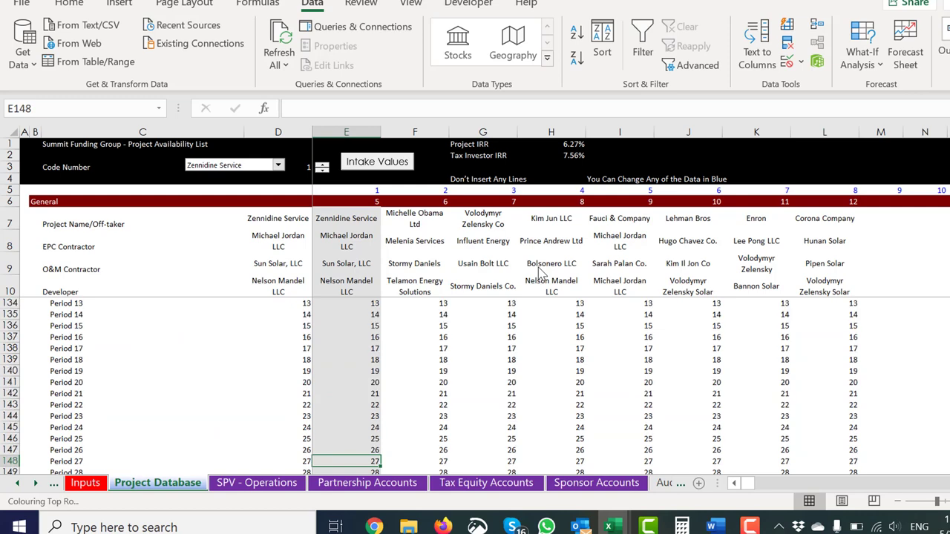
pyautogui.press('Down')
pyautogui.press('Down')
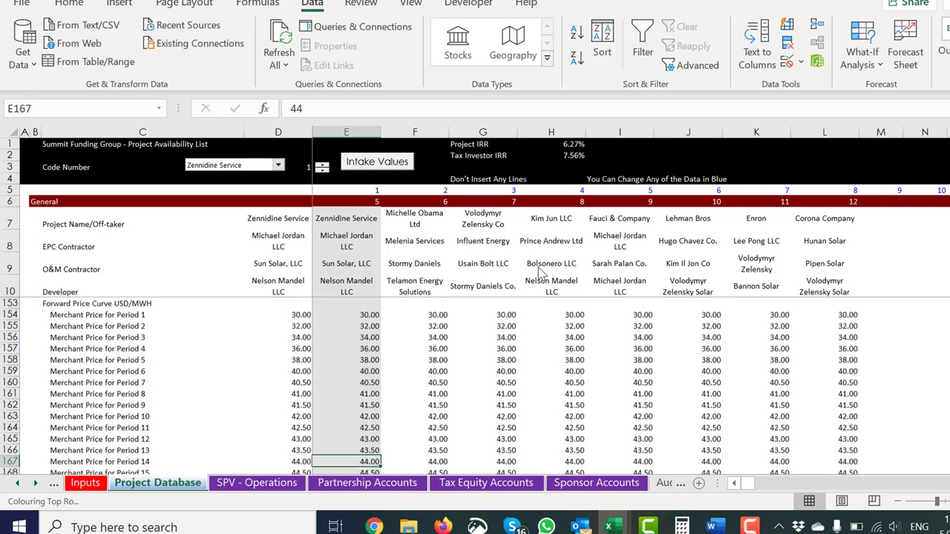
# - Examine the Forward Price Curve USD/MWH block with its merchant prices for each period
pyautogui.press('pageup')
pyautogui.press('pagedown')
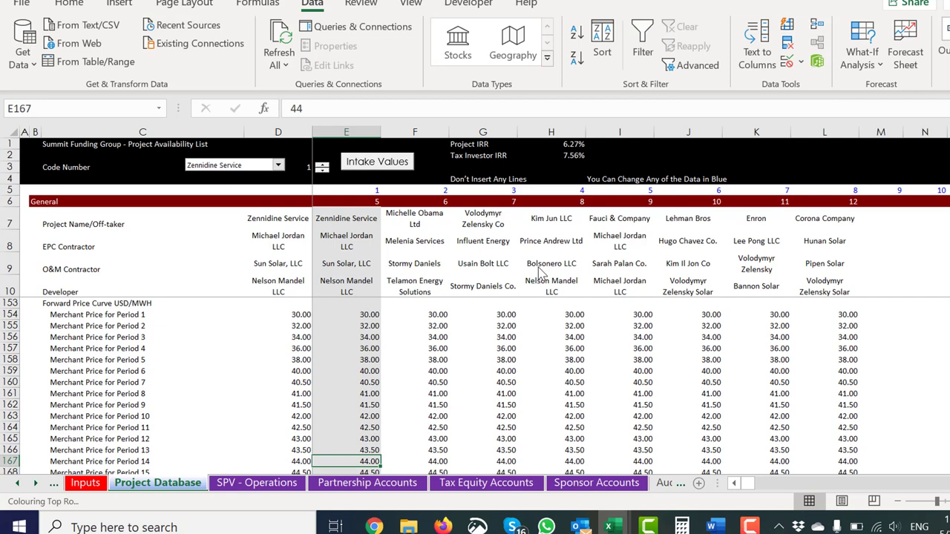
pyautogui.press('pagedown')
pyautogui.press('pageup')
pyautogui.press('pageup')
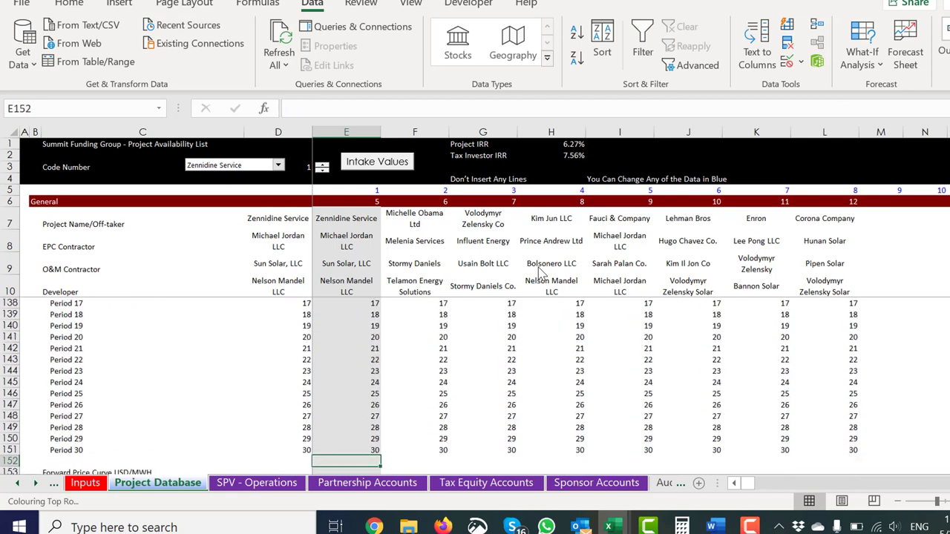
pyautogui.press('pagedown')
pyautogui.press('pagedown')
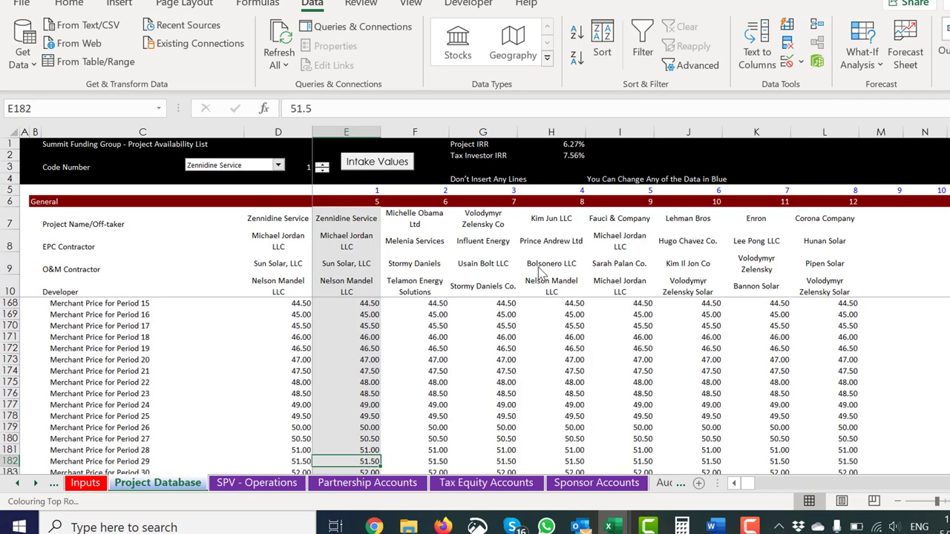
pyautogui.press('pageup')
pyautogui.press('pagedown')
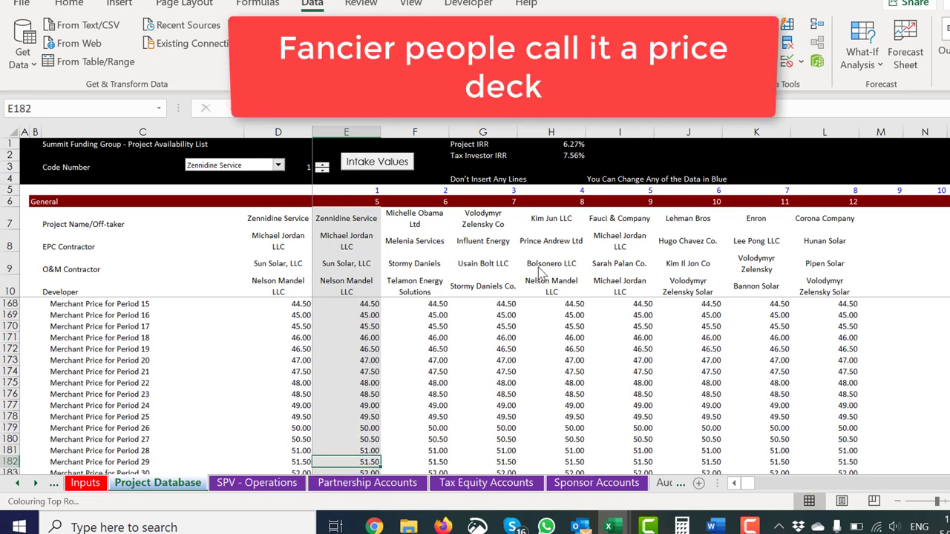
pyautogui.press('pageup')
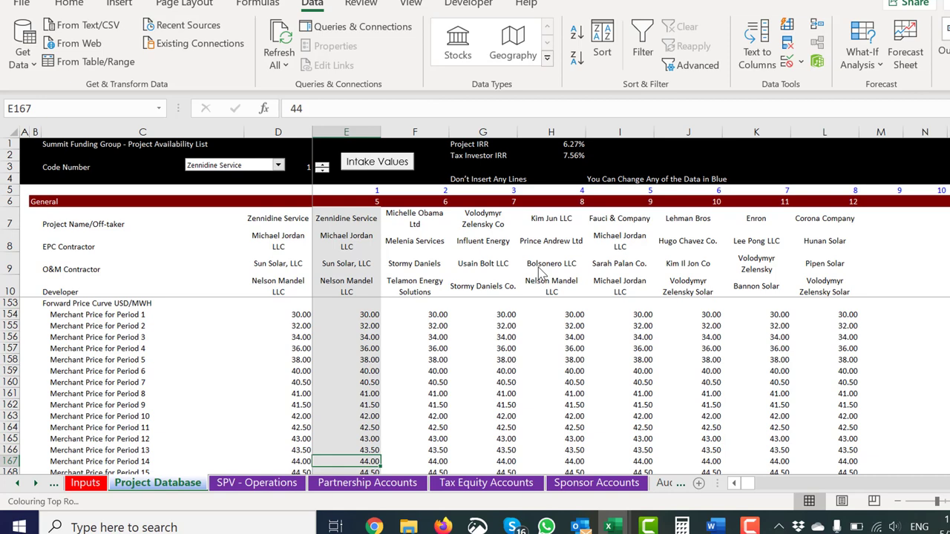
# - Review the forward price curve back up to its year rows and inspect the selected project's lookup formula for Period 6
pyautogui.press('pagedown')
pyautogui.press('pageup')
pyautogui.press('pageup')
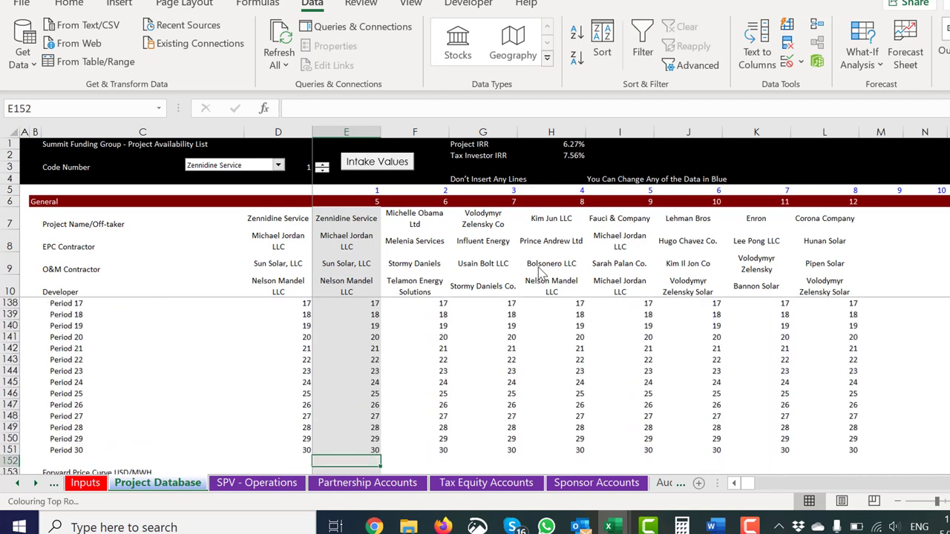
pyautogui.press('pagedown')
pyautogui.press('pageup')
pyautogui.press('pageup')
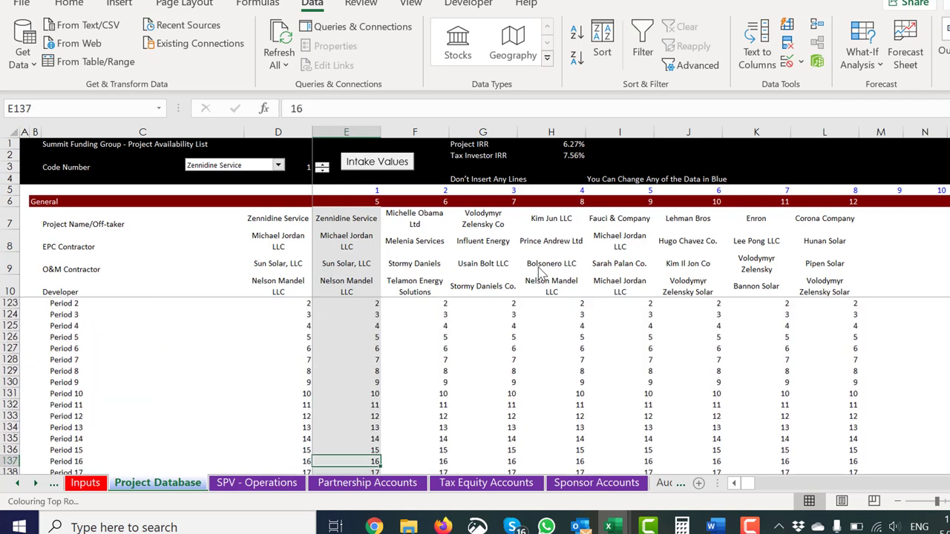
pyautogui.press('pageup')
pyautogui.press('pageup')
pyautogui.press('pagedown')
pyautogui.press('Left')
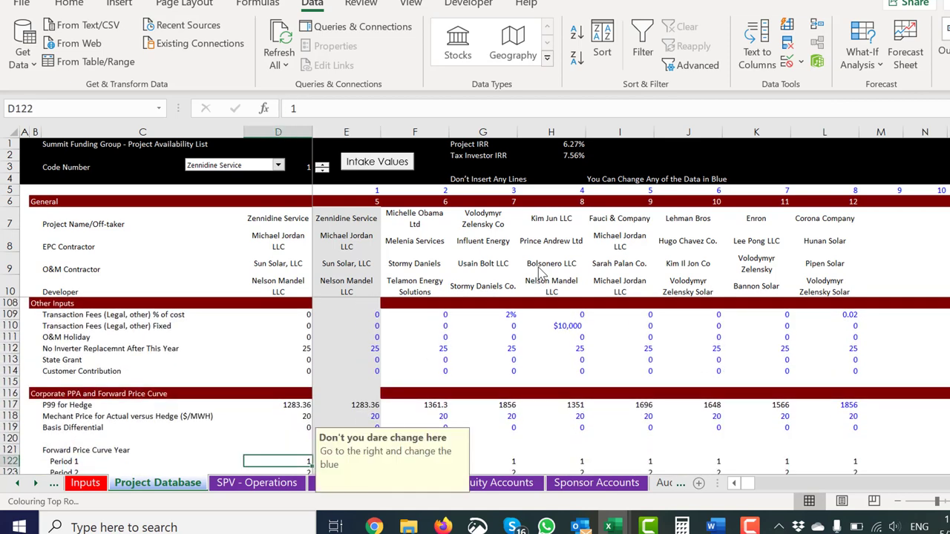
pyautogui.press('Down')
pyautogui.press('Down')
pyautogui.press('Down')
pyautogui.press('Down')
pyautogui.press('Down')
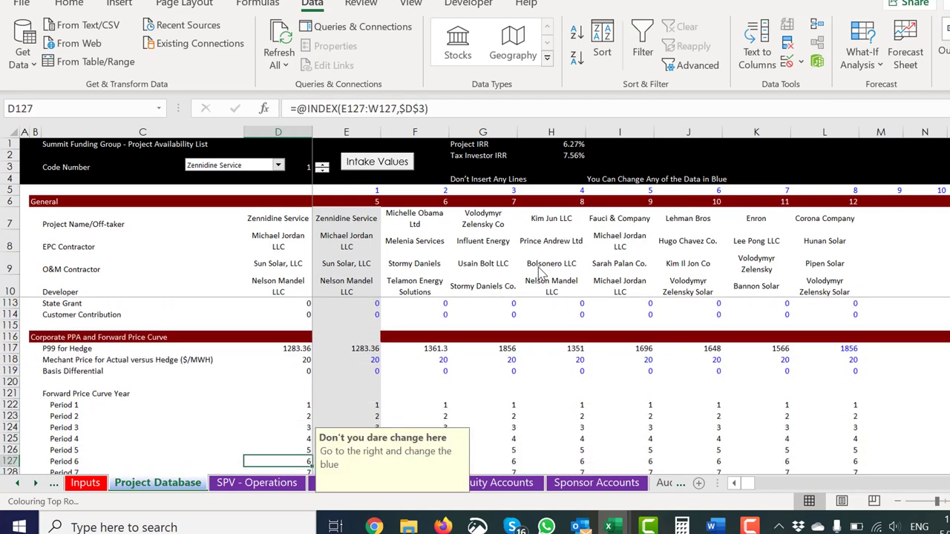
# - Open the Inputs sheet and examine the Merchant Price, Basis Risk and Production Variation section
pyautogui.hotkey('ctrl', 'pageup')
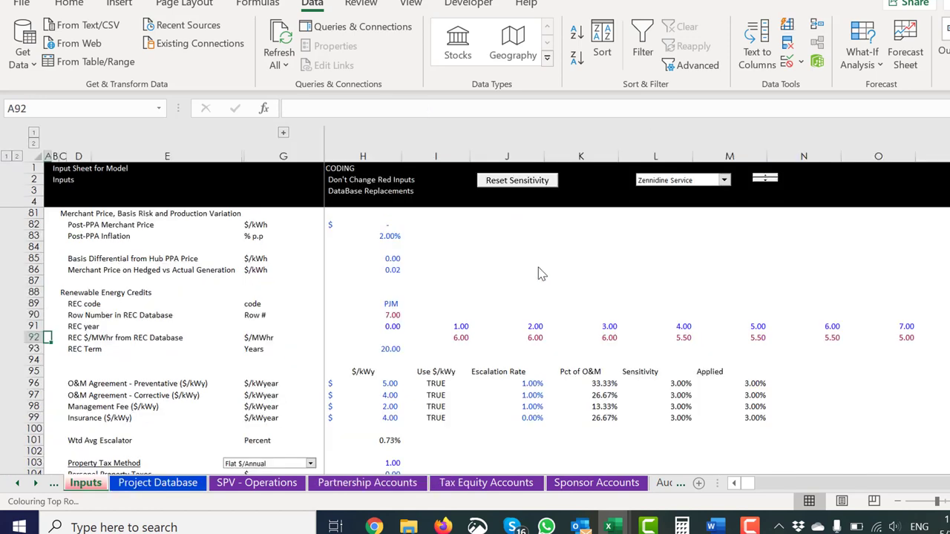
pyautogui.press('Down')
pyautogui.press('Down')
pyautogui.press('Up')
pyautogui.press('Up')
pyautogui.press('Up')
pyautogui.press('Up')
pyautogui.press('Up')
pyautogui.press('Up')
pyautogui.press('Up')
pyautogui.press('Up')
pyautogui.press('Right')
pyautogui.press('Right')
pyautogui.press('Right')
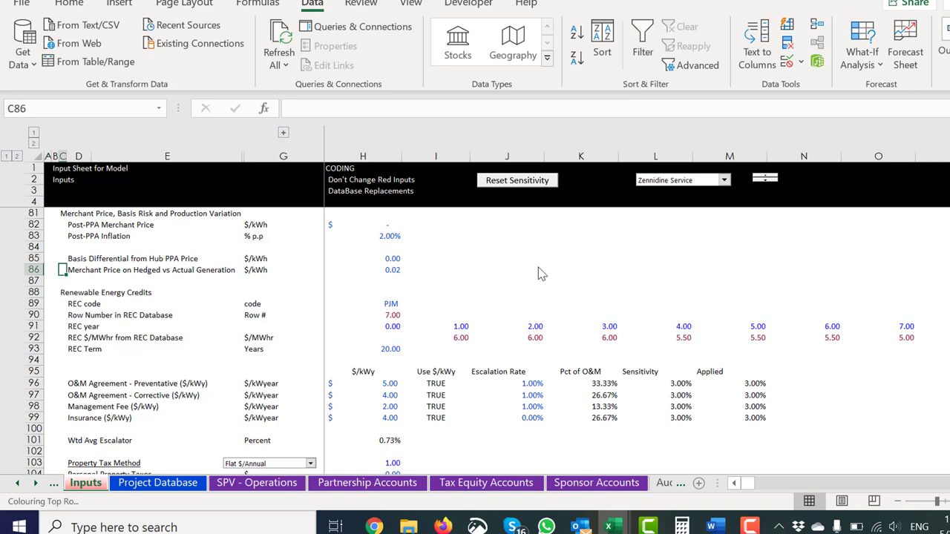
# - Check the PPA Term and PPA Term Sensitivity rows above the merchant price section of the Inputs sheet
pyautogui.press('Up')
pyautogui.press('Up')
pyautogui.press('Up')
pyautogui.press('Up')
pyautogui.press('Up')
pyautogui.press('Up')
pyautogui.press('Up')
pyautogui.press('Up')
pyautogui.press('Up')
pyautogui.press('Up')
pyautogui.press('Up')
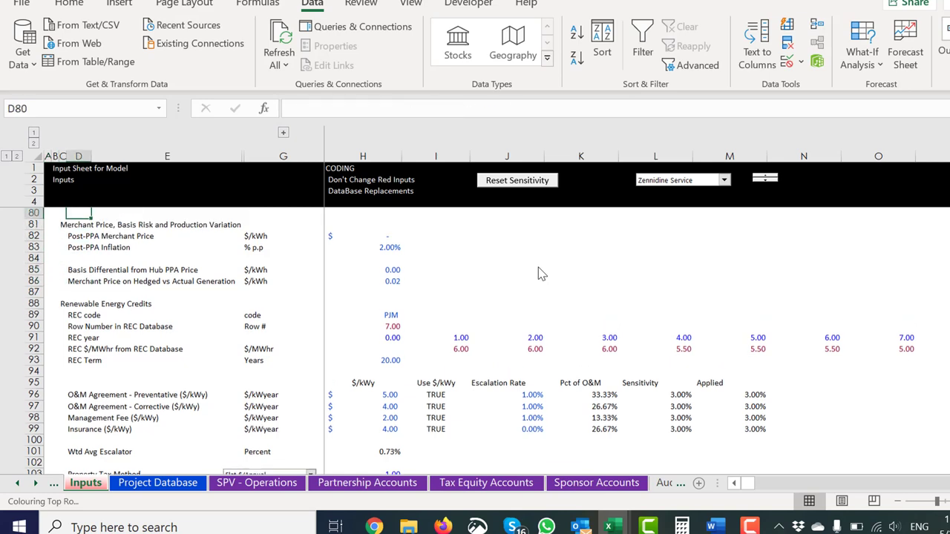
# - Examine the Basis Differential from Hub PPA Price and Merchant Price on Hedged vs Actual Generation inputs
pyautogui.press('Down')
pyautogui.press('Down')
pyautogui.press('Down')
pyautogui.press('Down')
pyautogui.press('Down')
pyautogui.press('Down')
pyautogui.press('Down')
pyautogui.press('Down')
pyautogui.press('Down')
pyautogui.press('Down')
pyautogui.press('Down')
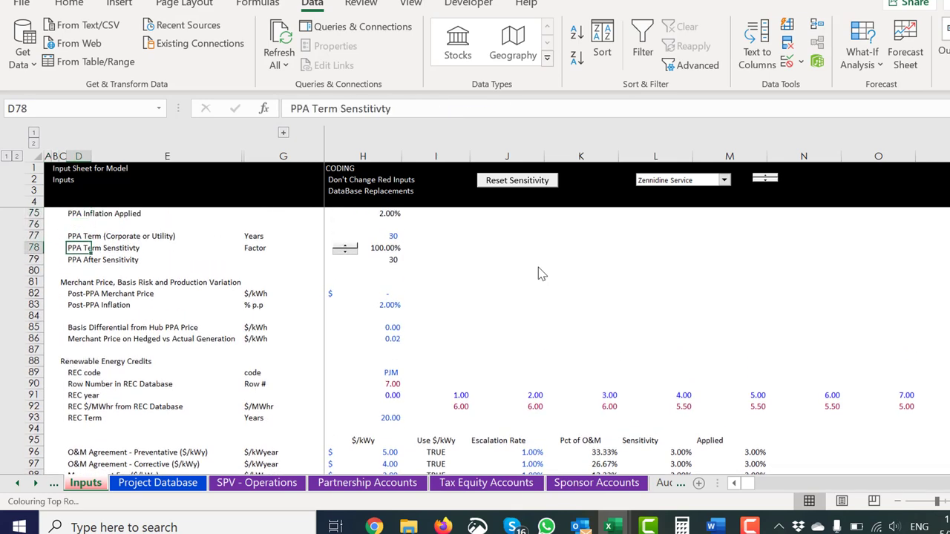
pyautogui.press('Right')
pyautogui.press('Right')
pyautogui.press('Right')
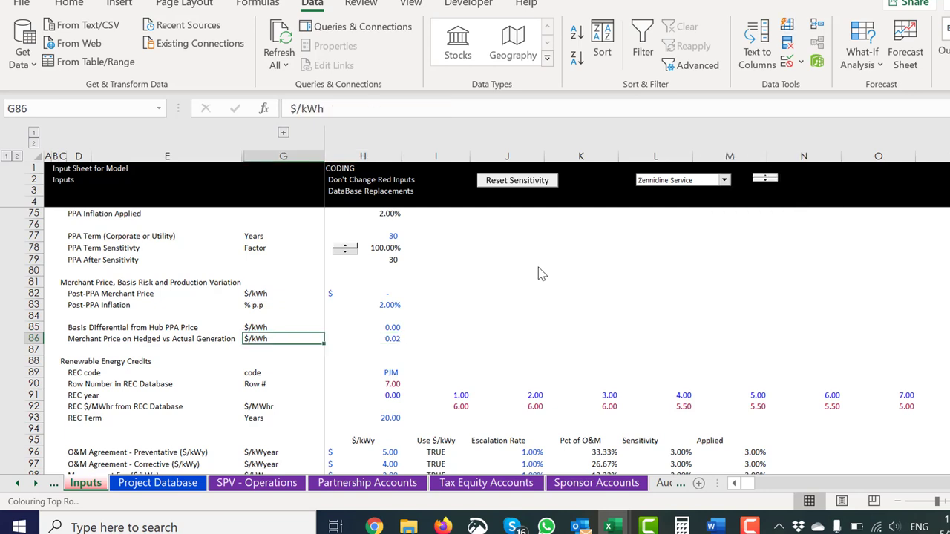
# - Go back to the Post-PPA Merchant Price row and check it alongside Post-PPA Inflation
pyautogui.press('Up')
pyautogui.press('Up')
pyautogui.press('Up')
pyautogui.press('Up')
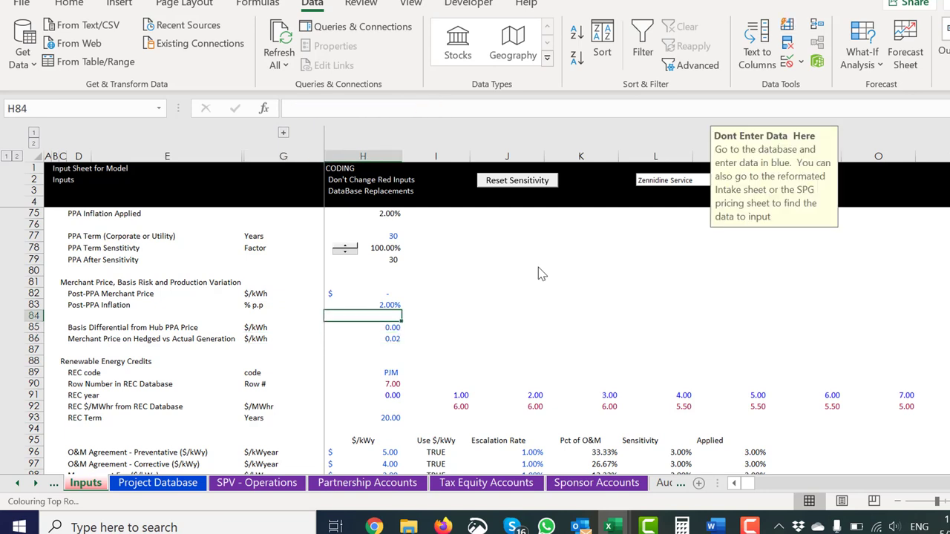
pyautogui.press('Left')
pyautogui.press('Left')
pyautogui.press('Left')
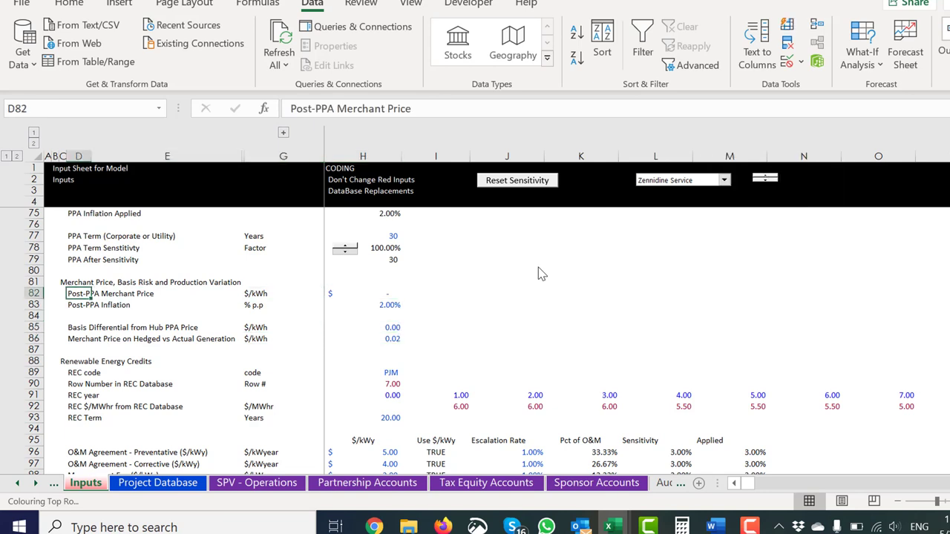
# - Rename the Post-PPA Merchant Price label in D82 to "Merchant Price"
pyautogui.write('Merchange P')
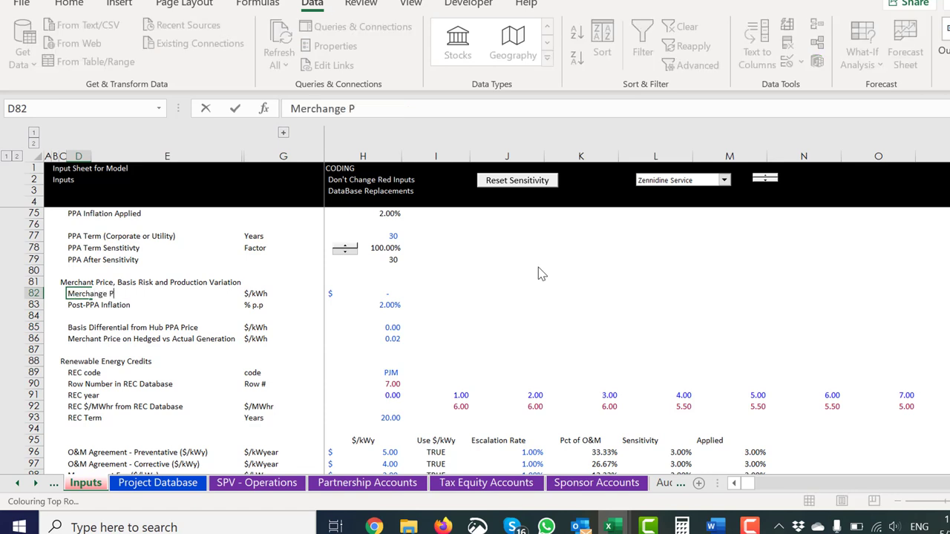
pyautogui.press('BackSpace')
pyautogui.press('BackSpace')
pyautogui.write('t Price')
pyautogui.press('Return')
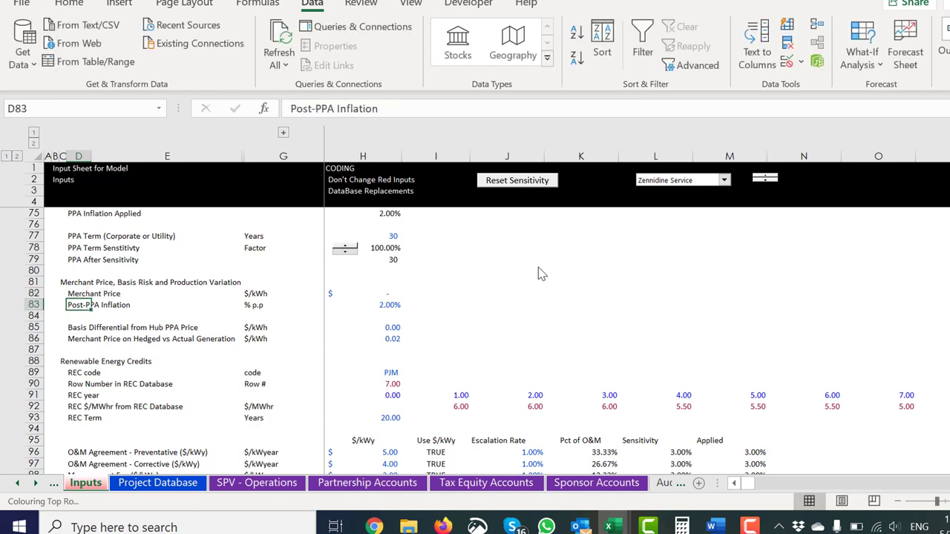
# - Insert a blank row above the Merchant Price row and label it "Year" in D82
pyautogui.press('Up')
pyautogui.hotkey('shift', 'space')
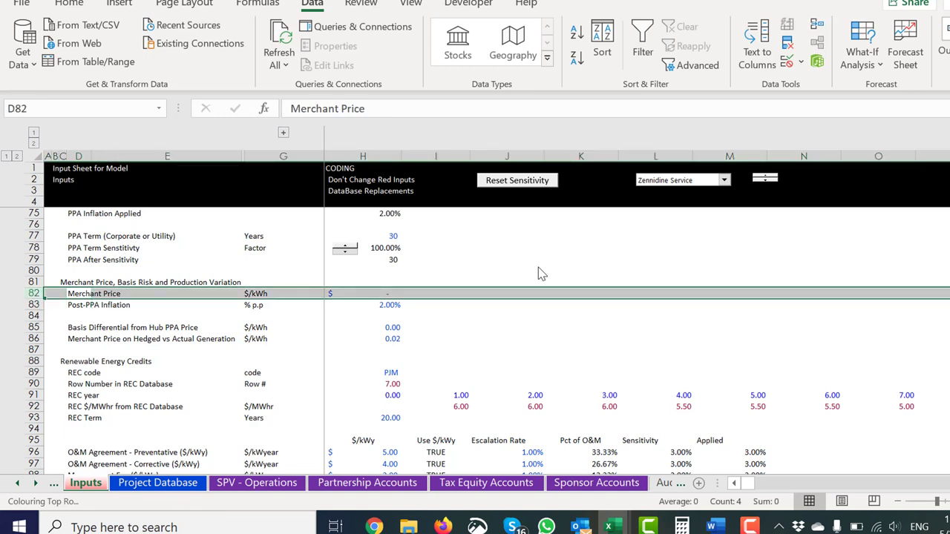
pyautogui.hotkey('ctrl', 'shift', '+')
pyautogui.press('Right')
pyautogui.press('Left')
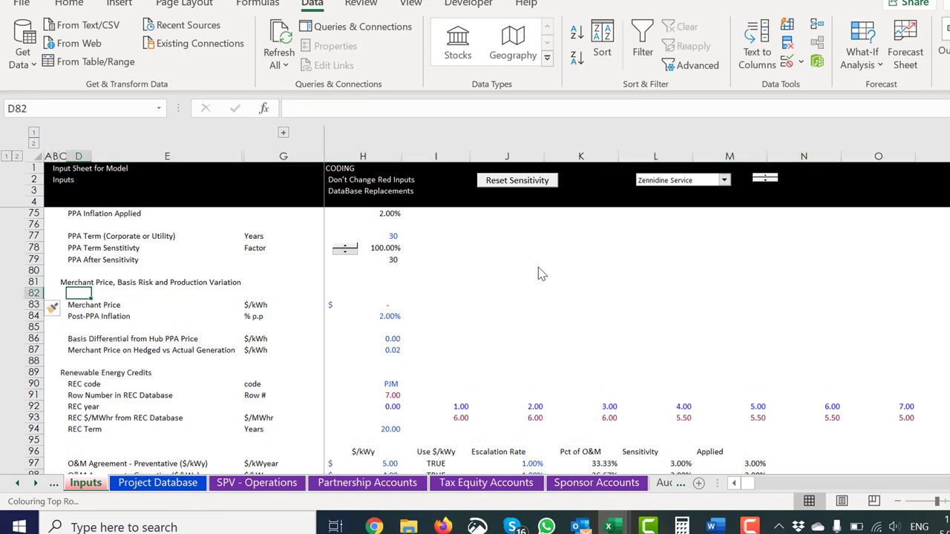
pyautogui.write('P')
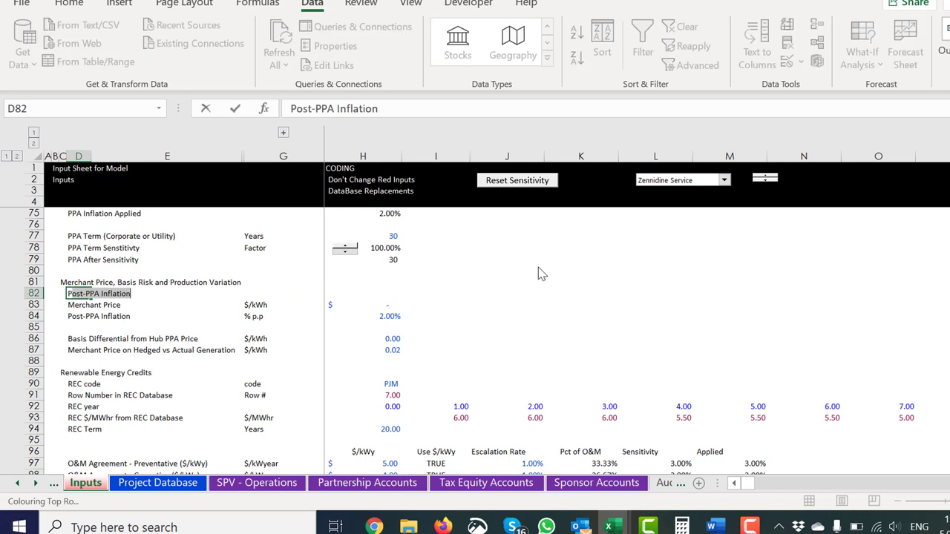
pyautogui.press('BackSpace')
pyautogui.write('P')
pyautogui.press('BackSpace')
pyautogui.press('BackSpace')
pyautogui.write('Year')
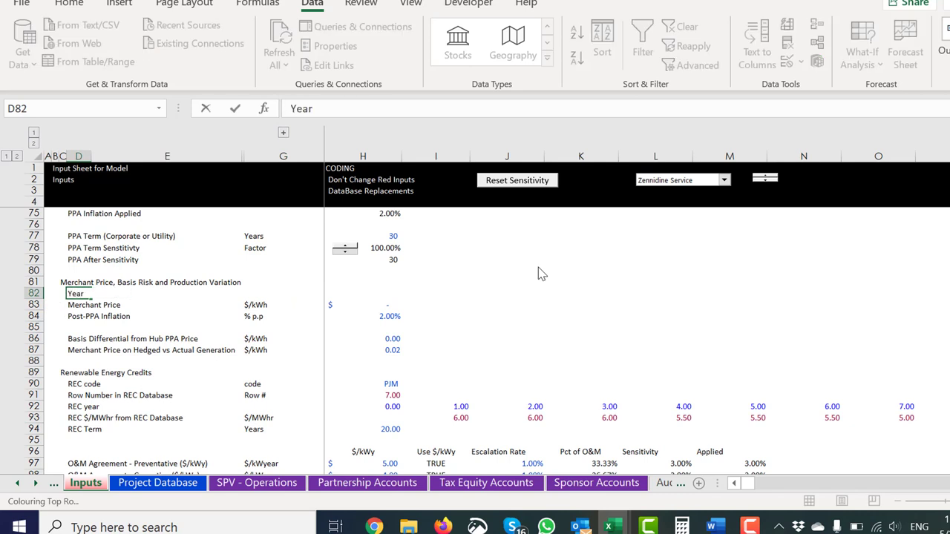
pyautogui.press('Return')
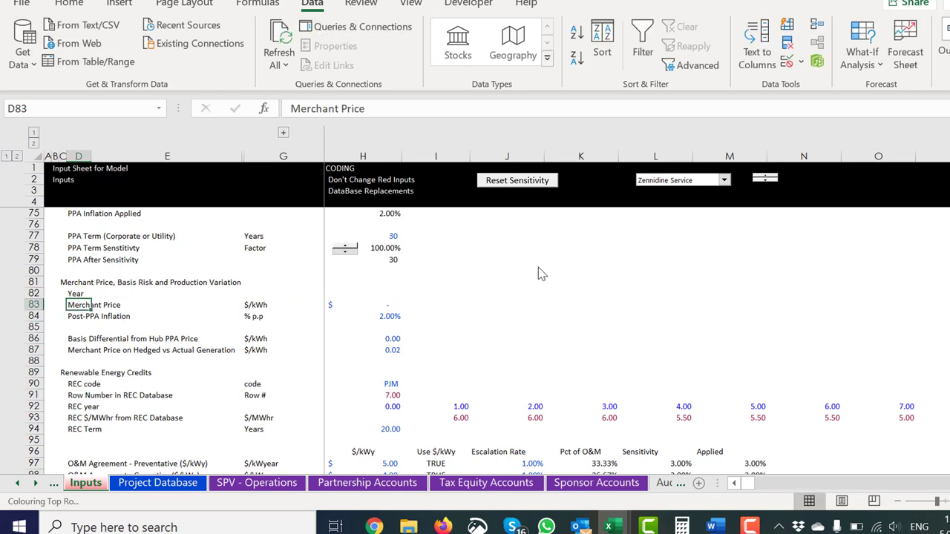
# - Fill H82:AK82 of the Year row with the array formula =TRANSPOSE('Project Database'!D122:D151), accepting the data validation notice
pyautogui.press('Up')
pyautogui.press('Right')
pyautogui.press('Right')
pyautogui.press('Right')
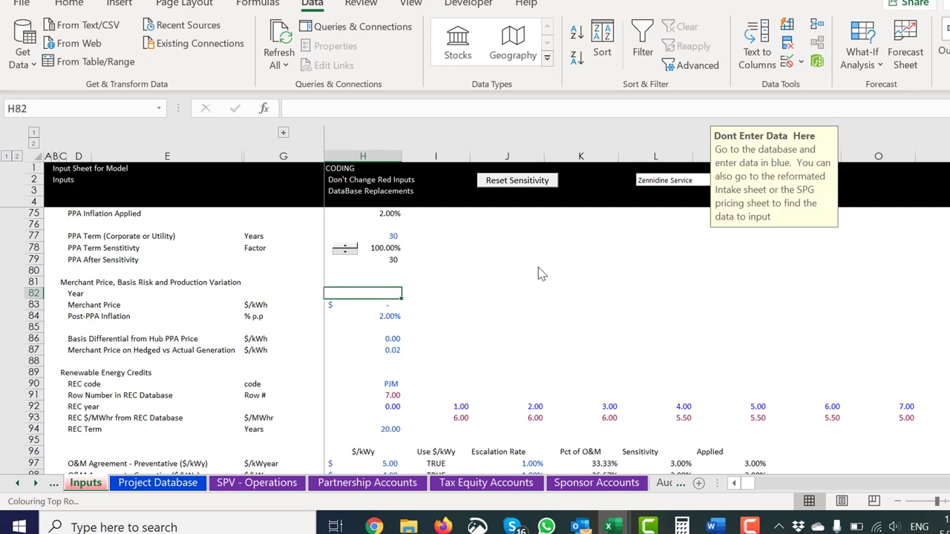
pyautogui.hotkey('shift', 'Right')
pyautogui.hotkey('shift', 'Right')
pyautogui.hotkey('shift', 'Left')
pyautogui.hotkey('shift', 'Left')
pyautogui.hotkey('shift', 'Right')
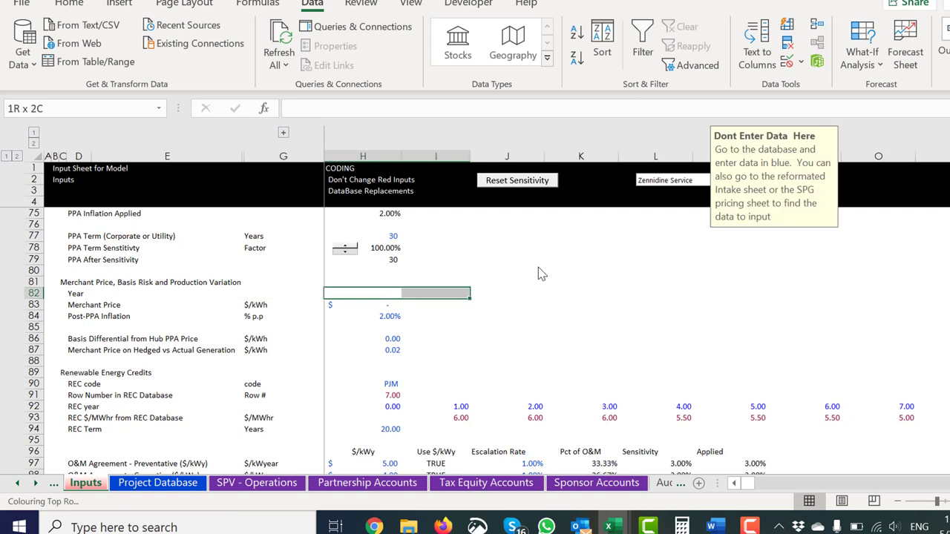
pyautogui.hotkey('shift', 'Right')
pyautogui.hotkey('shift', 'Right')
pyautogui.hotkey('shift', 'Right')
pyautogui.hotkey('shift', 'Right')
pyautogui.hotkey('shift', 'Right')
pyautogui.hotkey('shift', 'Right')
pyautogui.hotkey('shift', 'Right')
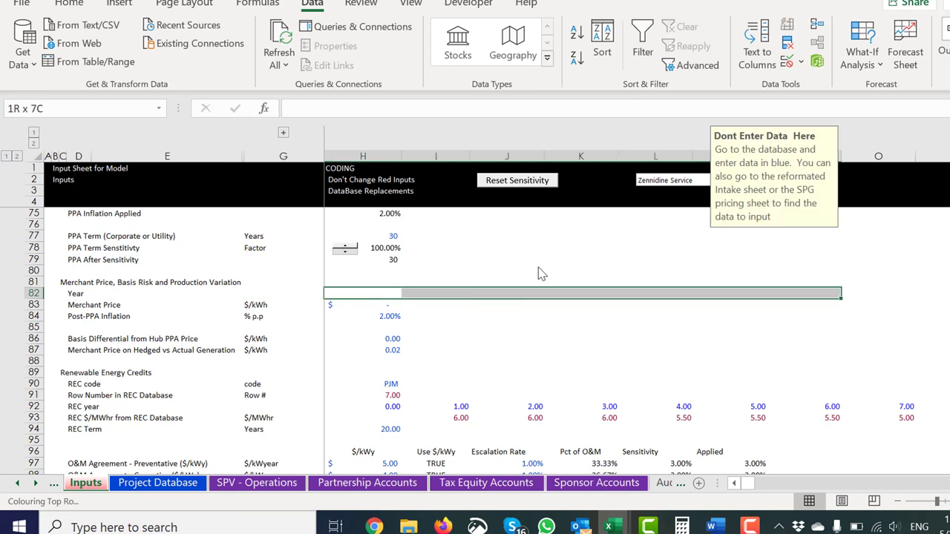
pyautogui.hotkey('shift', 'Right')
pyautogui.hotkey('shift', 'Right')
pyautogui.hotkey('shift', 'Right')
pyautogui.hotkey('shift', 'Right')
pyautogui.hotkey('shift', 'Right')
pyautogui.hotkey('shift', 'Right')
pyautogui.hotkey('shift', 'Right')
pyautogui.hotkey('shift', 'Right')
pyautogui.hotkey('shift', 'Right')
pyautogui.hotkey('shift', 'Right')
pyautogui.hotkey('shift', 'Right')
pyautogui.hotkey('shift', 'Right')
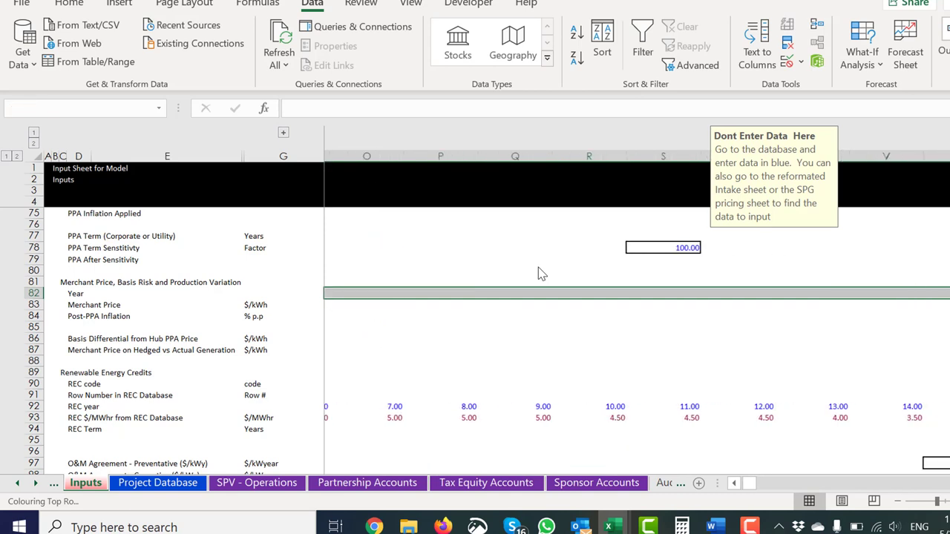
pyautogui.hotkey('shift', 'Right')
pyautogui.hotkey('shift', 'Right')
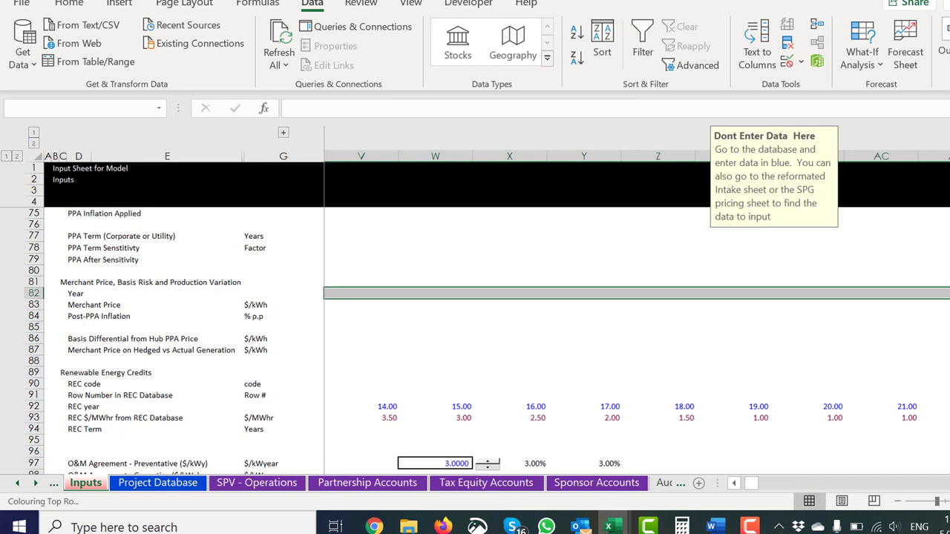
pyautogui.hotkey('shift', 'Right')
pyautogui.hotkey('shift', 'Right')
pyautogui.hotkey('shift', 'Right')
pyautogui.hotkey('shift', 'Right')
pyautogui.hotkey('shift', 'Right')
pyautogui.hotkey('shift', 'Right')
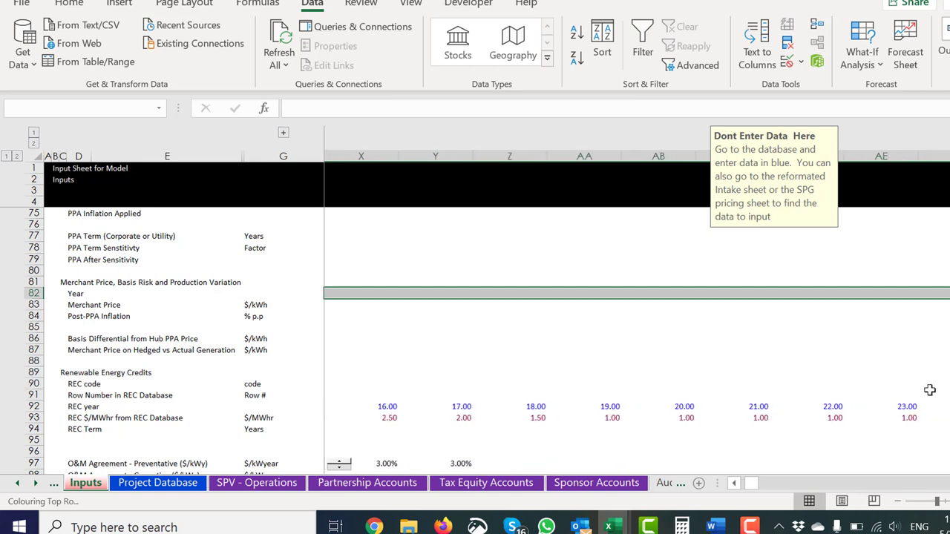
pyautogui.hotkey('shift', 'Right')
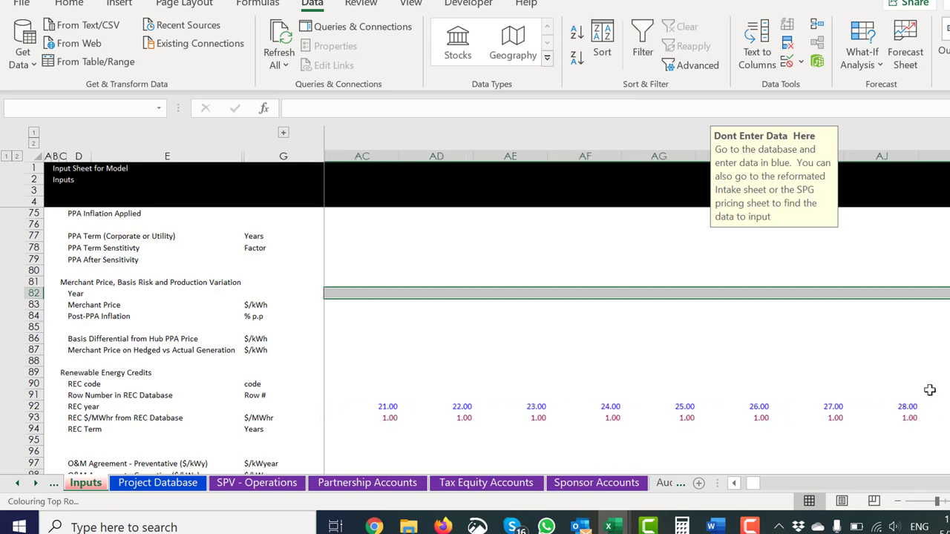
pyautogui.write('=tr')
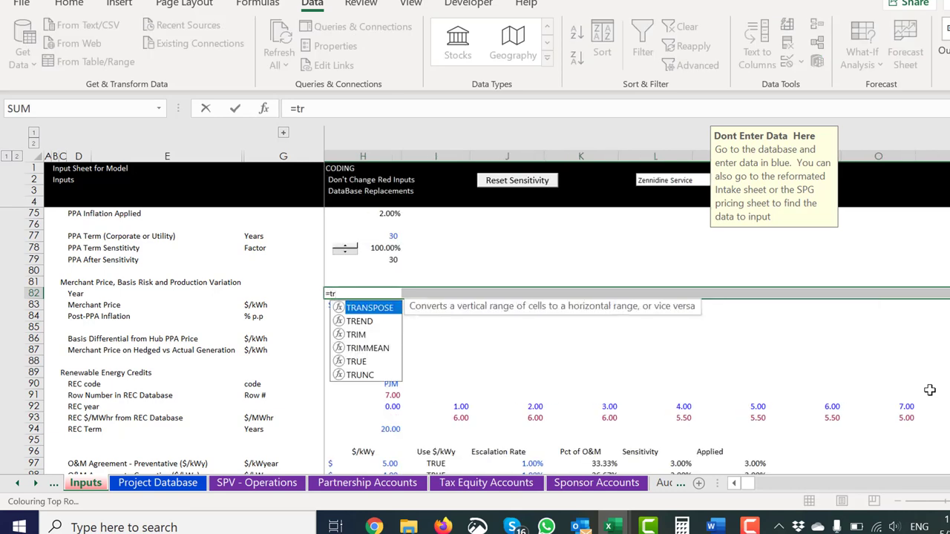
pyautogui.press('Tab')
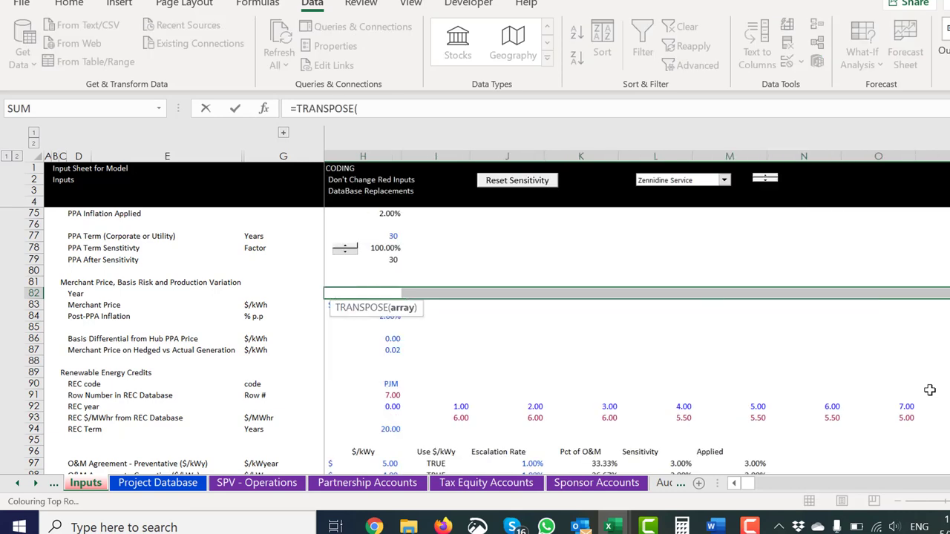
pyautogui.hotkey('ctrl', 'pagedown')
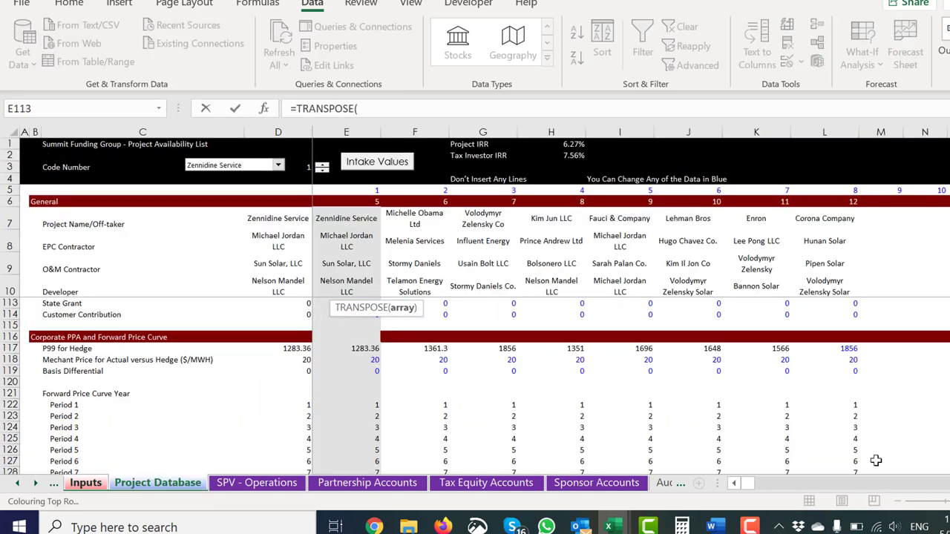
pyautogui.click(300, 415)
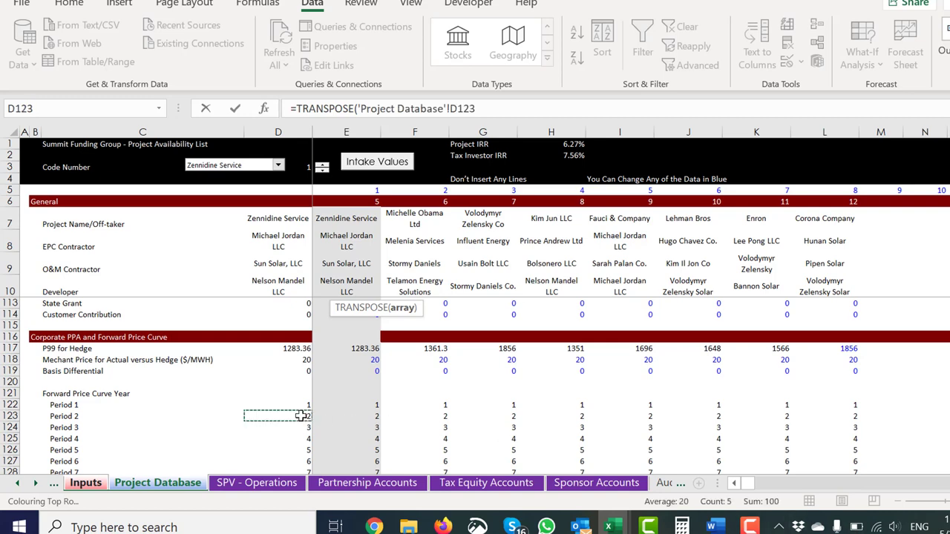
pyautogui.moveTo(301, 405); pyautogui.dragTo(301, 416)
pyautogui.scroll(-5, 300, 415)
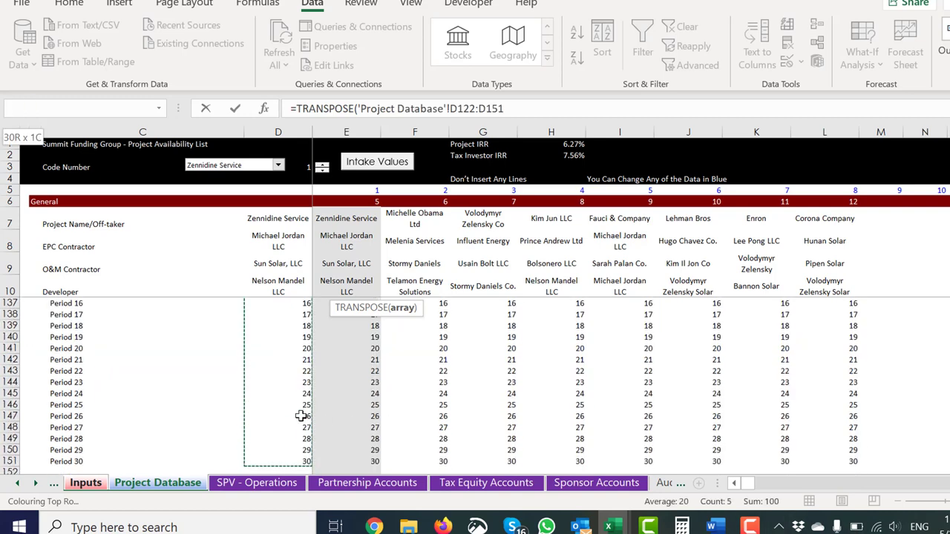
pyautogui.hotkey('ctrl', 'pageup')
pyautogui.hotkey('ctrl', 'shift', 'Return')
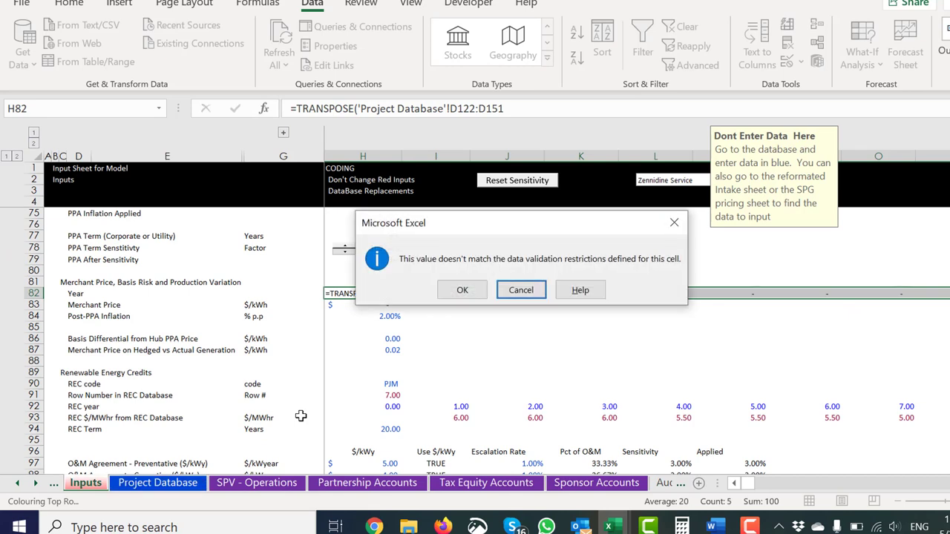
pyautogui.press('Return')
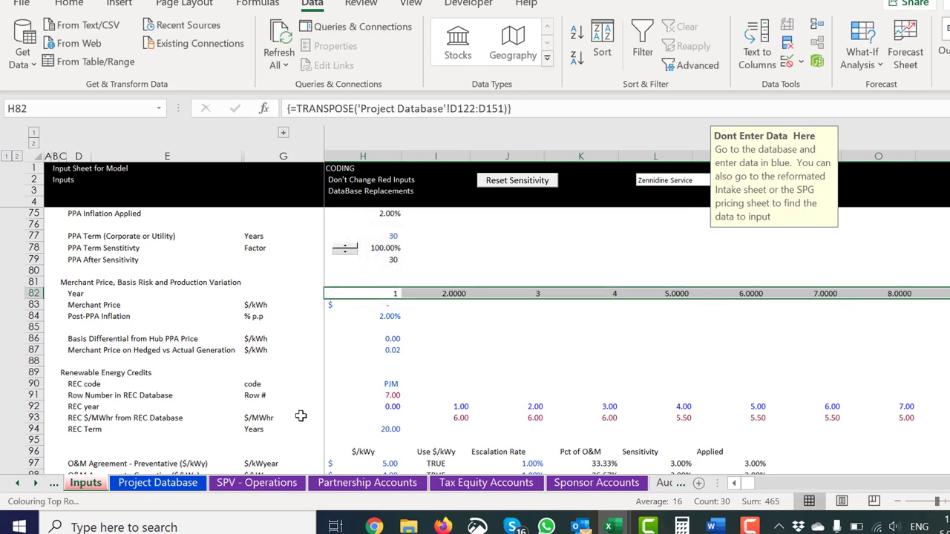
# - Format the Year values across row 82 as whole numbers without decimals
pyautogui.hotkey('ctrl', 'shift', 'Right')
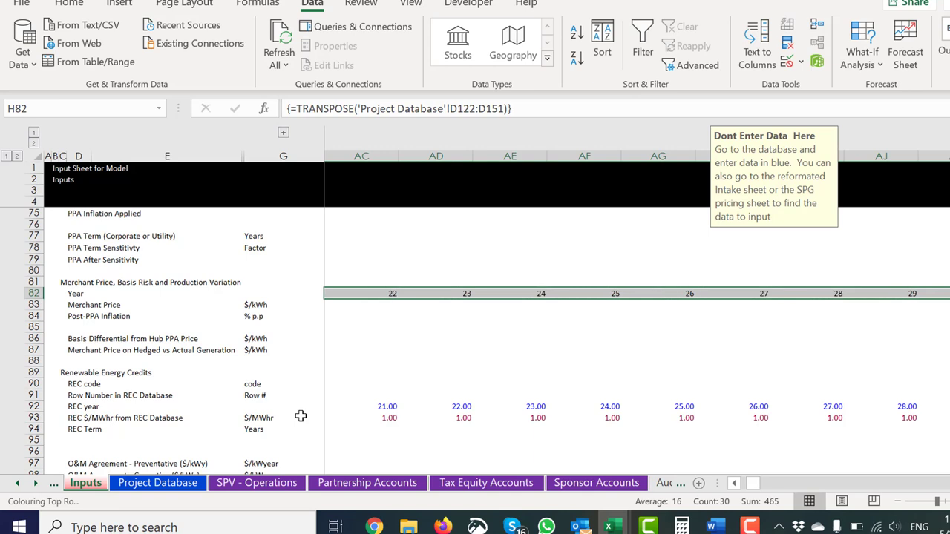
pyautogui.press('Right')
pyautogui.press('Left')
pyautogui.press('Left')
pyautogui.press('Left')
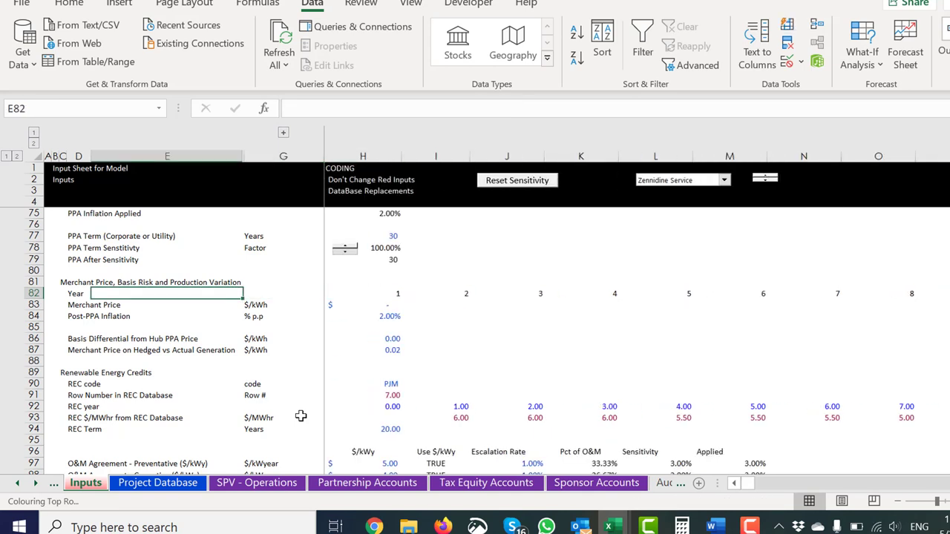
# - Replace the Merchant Price input with the array formula =TRANSPOSE('Project Database'!D154:D183) across H83:AK83, accepting the data validation notice
pyautogui.press('Down')
pyautogui.press('Right')
pyautogui.press('Right')
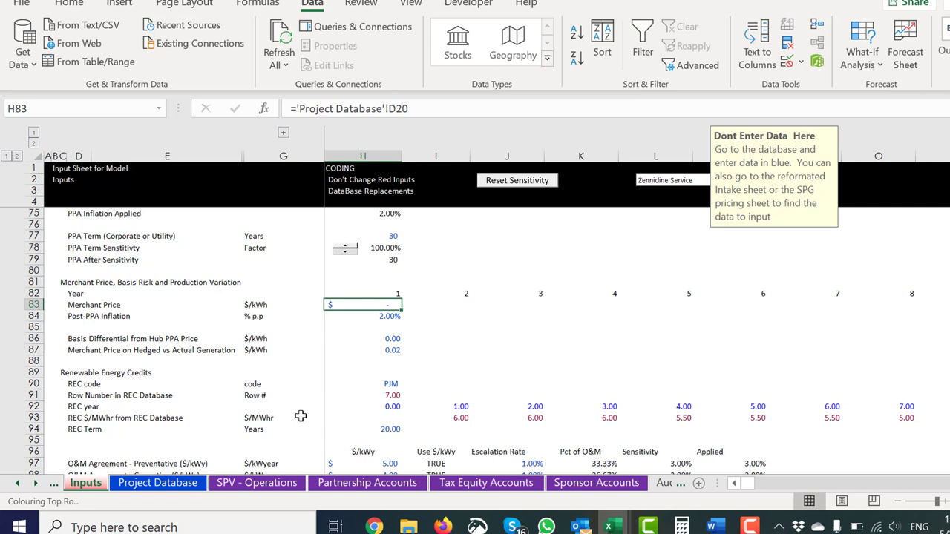
pyautogui.write('=')
pyautogui.press('Escape')
pyautogui.hotkey('shift', 'Right')
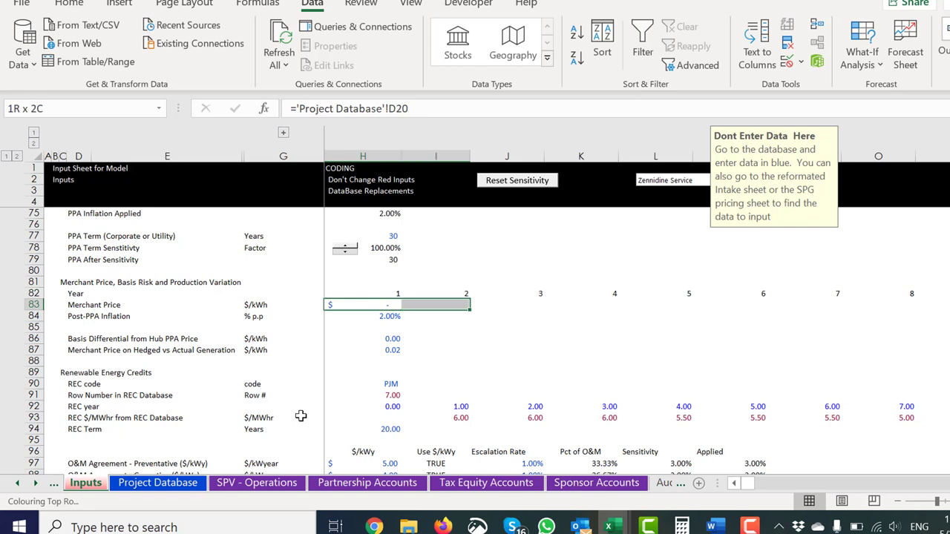
pyautogui.hotkey('shift', 'Right')
pyautogui.hotkey('shift', 'Right')
pyautogui.hotkey('shift', 'Right')
pyautogui.hotkey('shift', 'Right')
pyautogui.hotkey('shift', 'Right')
pyautogui.hotkey('shift', 'Right')
pyautogui.hotkey('shift', 'Right')
pyautogui.hotkey('shift', 'Right')
pyautogui.hotkey('shift', 'Right')
pyautogui.hotkey('shift', 'Right')
pyautogui.hotkey('shift', 'Right')
pyautogui.hotkey('shift', 'Right')
pyautogui.hotkey('shift', 'Right')
pyautogui.hotkey('shift', 'Right')
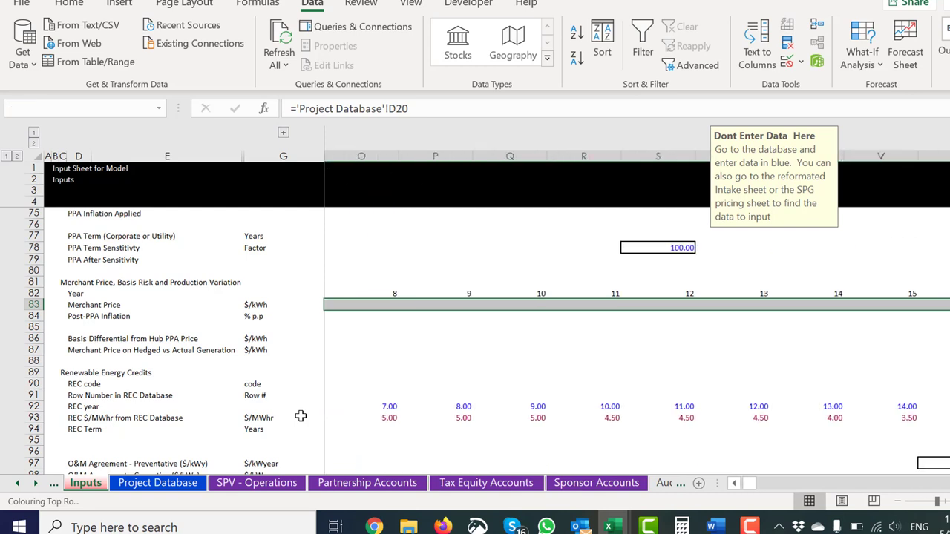
pyautogui.hotkey('shift', 'Right')
pyautogui.hotkey('shift', 'Right')
pyautogui.hotkey('shift', 'Right')
pyautogui.hotkey('shift', 'Right')
pyautogui.hotkey('shift', 'Right')
pyautogui.hotkey('shift', 'Right')
pyautogui.hotkey('shift', 'Right')
pyautogui.hotkey('shift', 'Right')
pyautogui.hotkey('shift', 'Right')
pyautogui.hotkey('shift', 'Right')
pyautogui.hotkey('shift', 'Right')
pyautogui.hotkey('shift', 'Right')
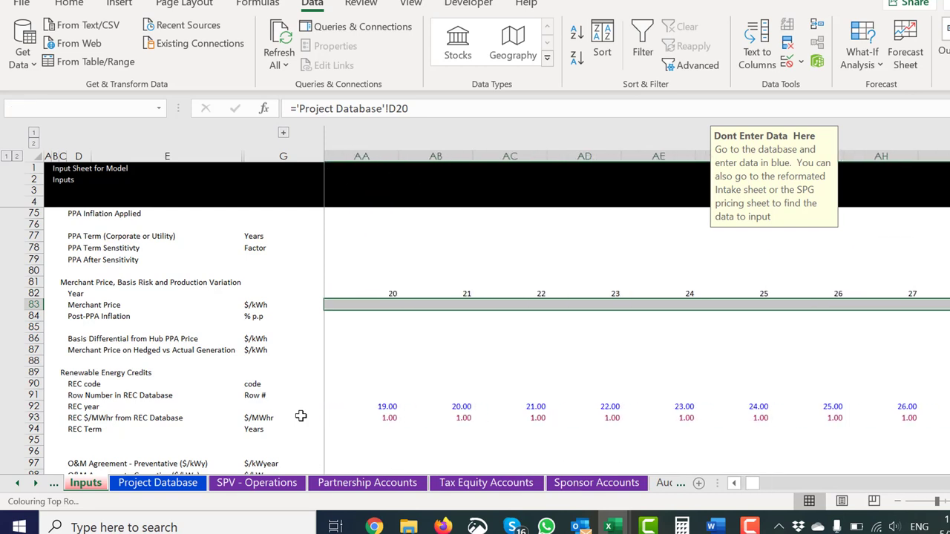
pyautogui.hotkey('shift', 'Right')
pyautogui.hotkey('shift', 'Right')
pyautogui.hotkey('shift', 'Right')
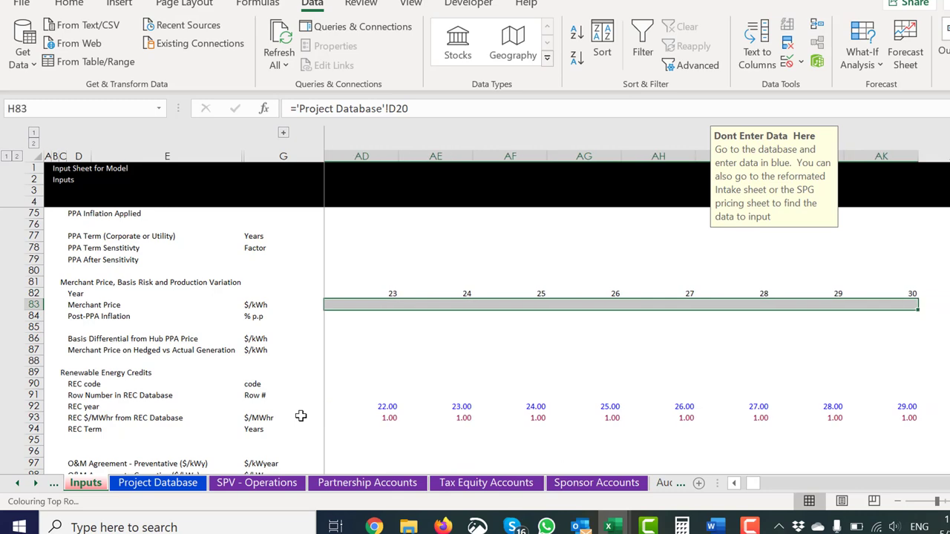
pyautogui.write('=tr')
pyautogui.press('Tab')
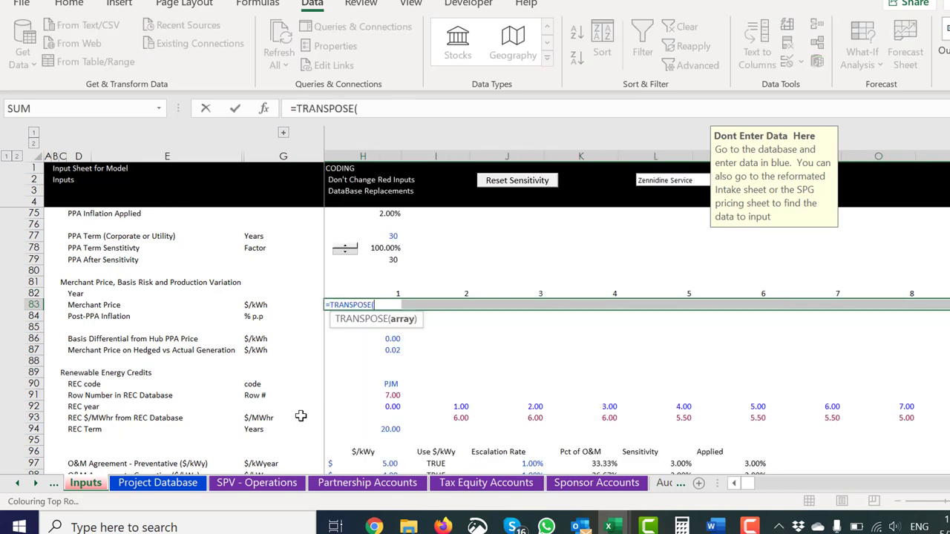
pyautogui.hotkey('ctrl', 'pagedown')
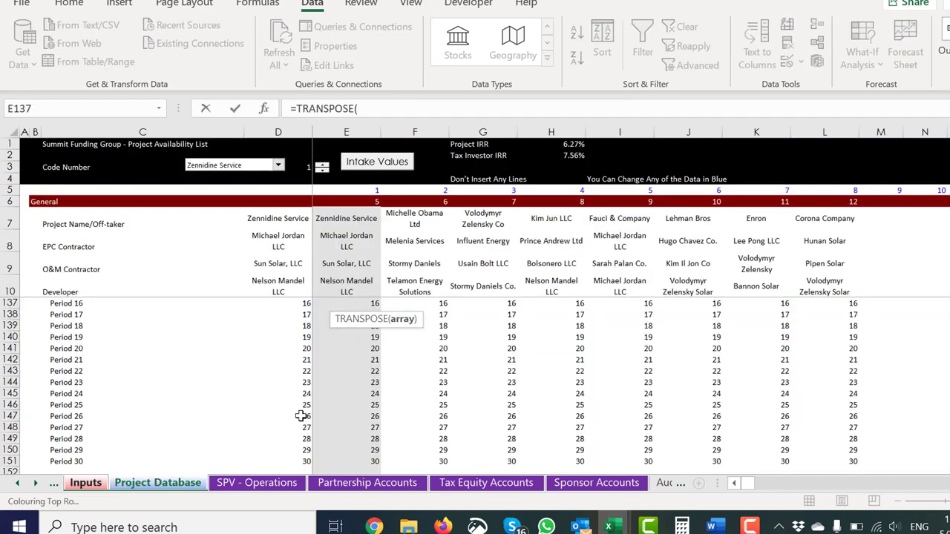
pyautogui.press('pagedown')
pyautogui.press('Left')
pyautogui.press('Down')
pyautogui.press('Down')
pyautogui.press('Down')
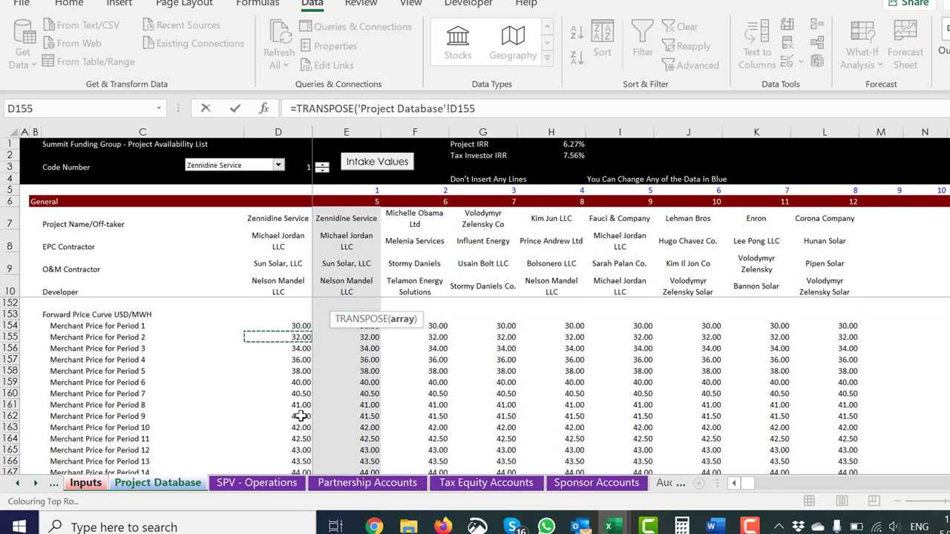
pyautogui.press('Up')
pyautogui.hotkey('ctrl', 'shift', 'Down')
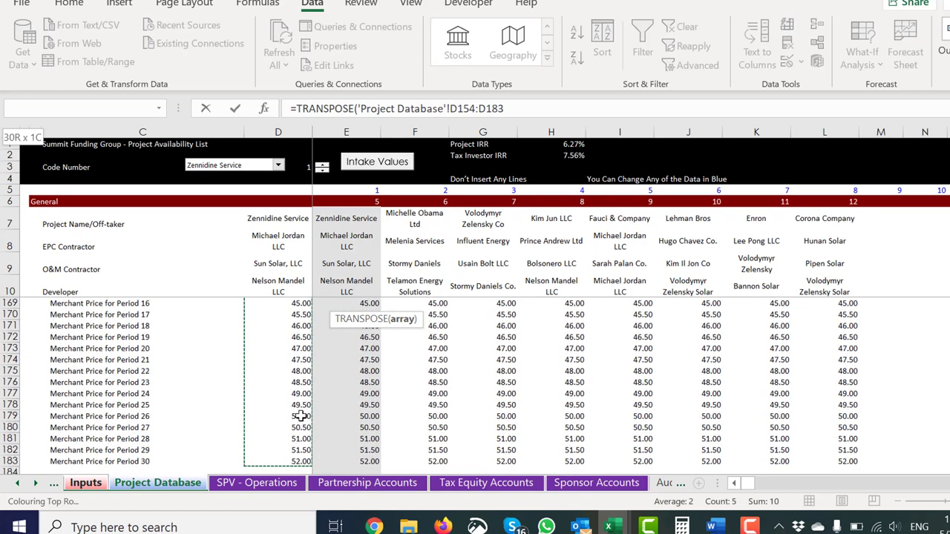
pyautogui.press('Return')
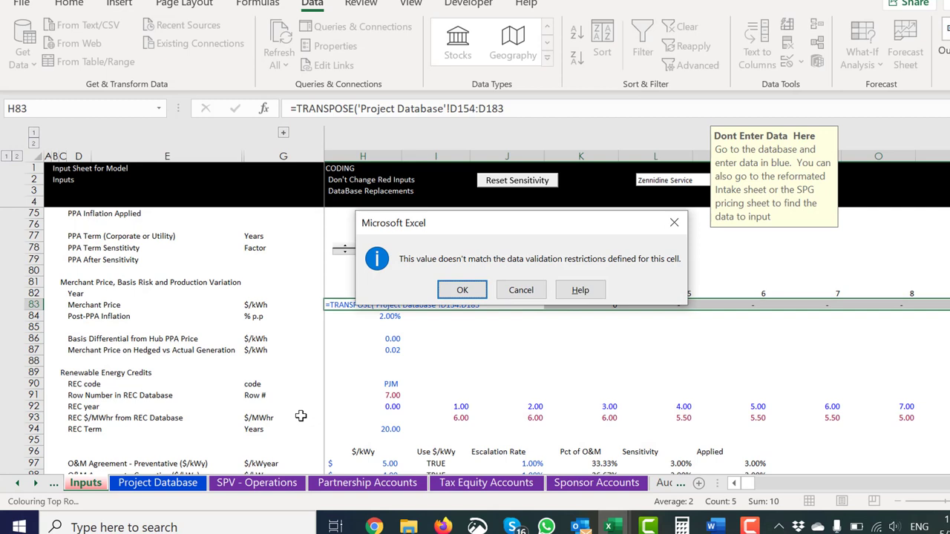
pyautogui.press('Return')
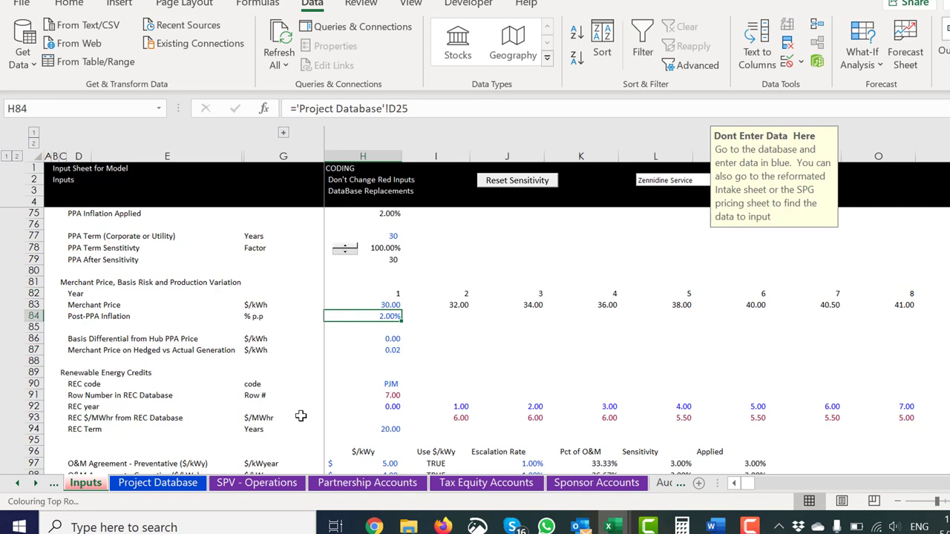
# - Insert a blank row above the Post-PPA Inflation row on the Inputs sheet
pyautogui.hotkey('shift', 'space')
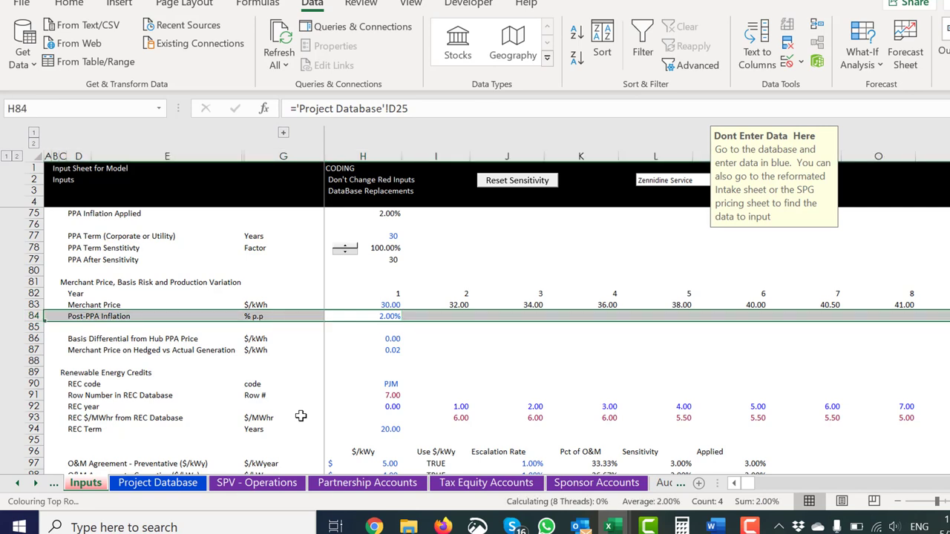
pyautogui.hotkey('ctrl', 'shift', '+')
pyautogui.press('Down')
# - Extend the Merchant Price label in D83 to "Merchant Price - Real (or Nominal if Inflaation is zero)"
pyautogui.press('Left')
pyautogui.press('Left')
pyautogui.press('Left')
pyautogui.press('Up')
pyautogui.press('Up')
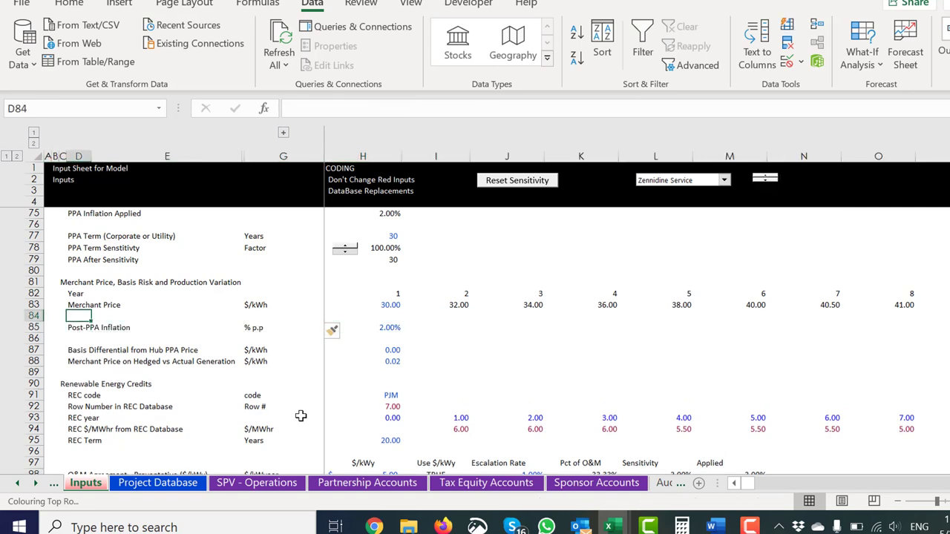
pyautogui.press('F2')
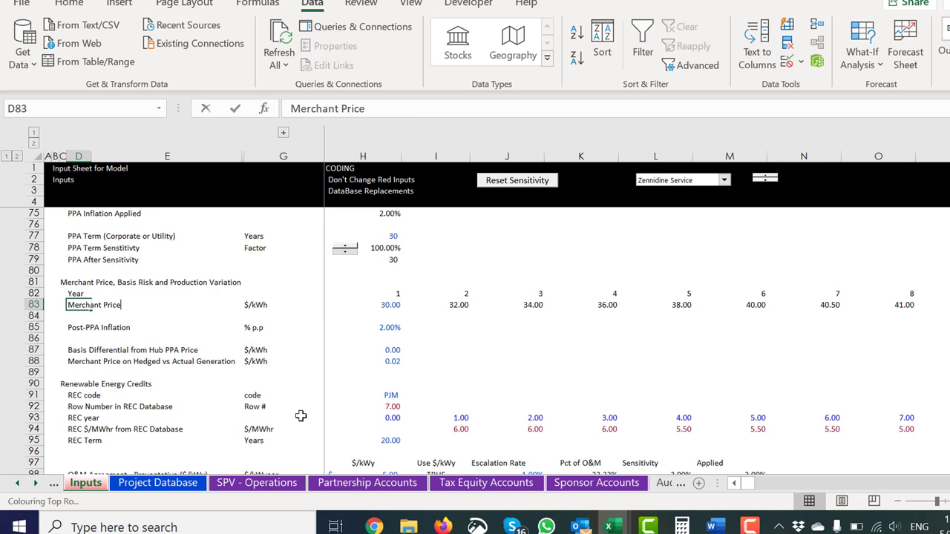
pyautogui.write('- ')
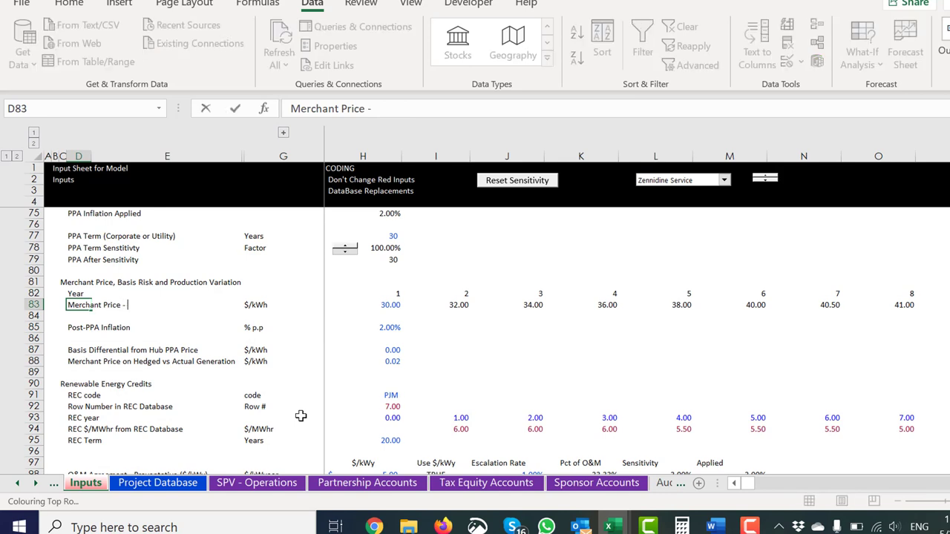
pyautogui.write('Rea')
pyautogui.write('l ad')
pyautogui.press('BackSpace')
pyautogui.press('BackSpace')
pyautogui.write('(ore')
pyautogui.write('N')
pyautogui.write('omina')
pyautogui.write('l if ')
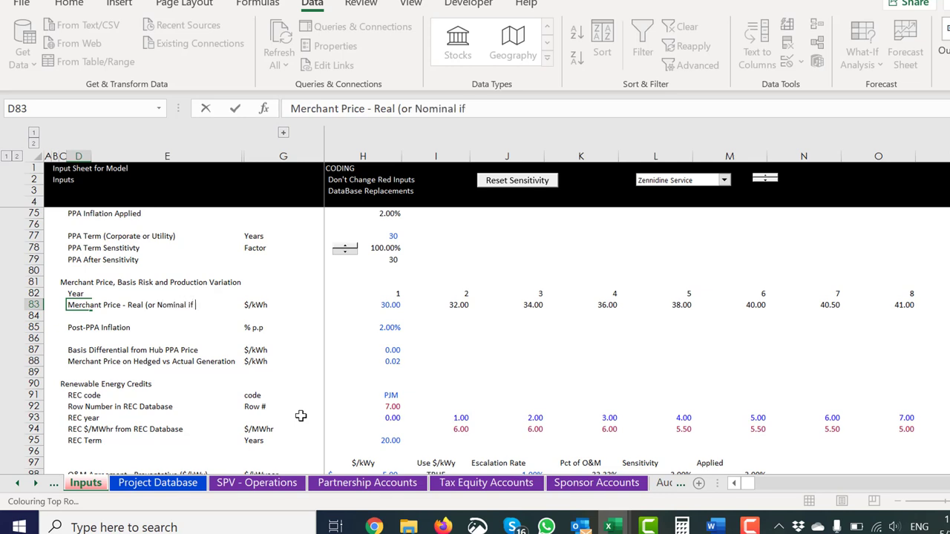
pyautogui.write('Inflaation is zero')
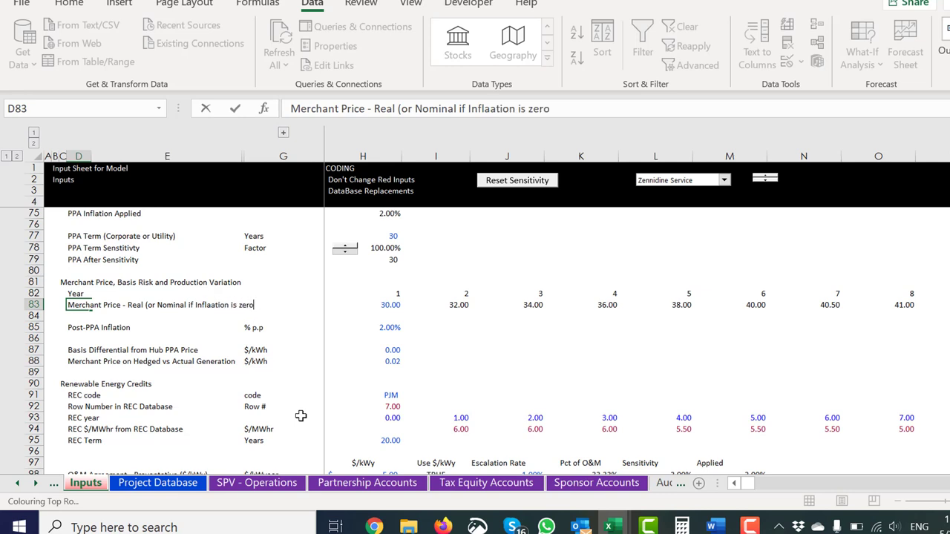
pyautogui.press('Return')
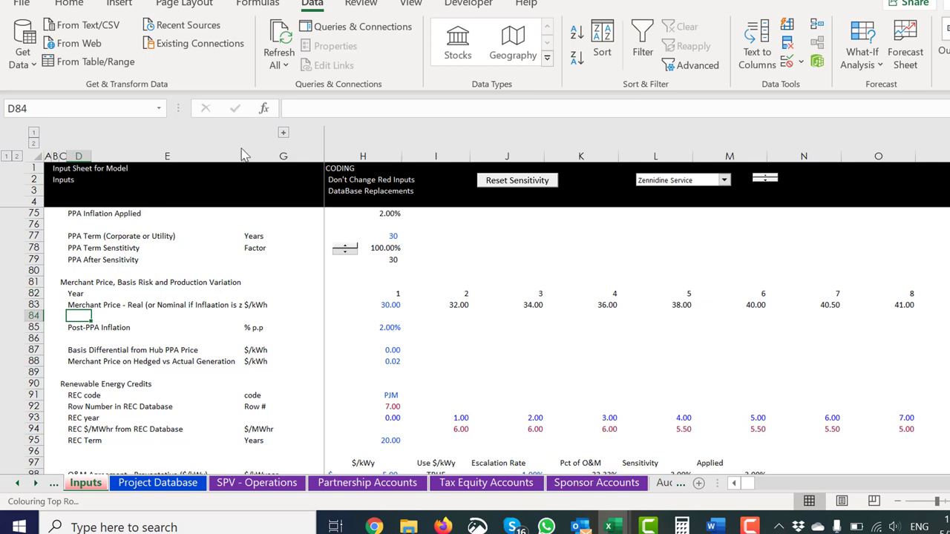
# - Widen column E so the full Merchant Price label fits before the units column
pyautogui.moveTo(243, 157); pyautogui.dragTo(259, 164)
pyautogui.press('Up')
pyautogui.press('Left')
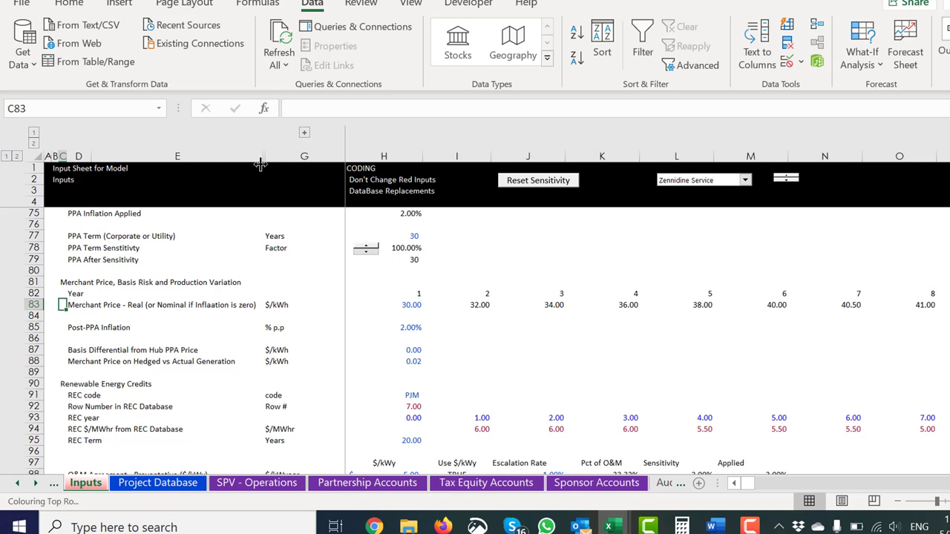
# - Replace the Post-PPA Inflation label in D85 with "Merchant inflation if enetering real prices"
pyautogui.press('Down')
pyautogui.press('Down')
pyautogui.press('Right')
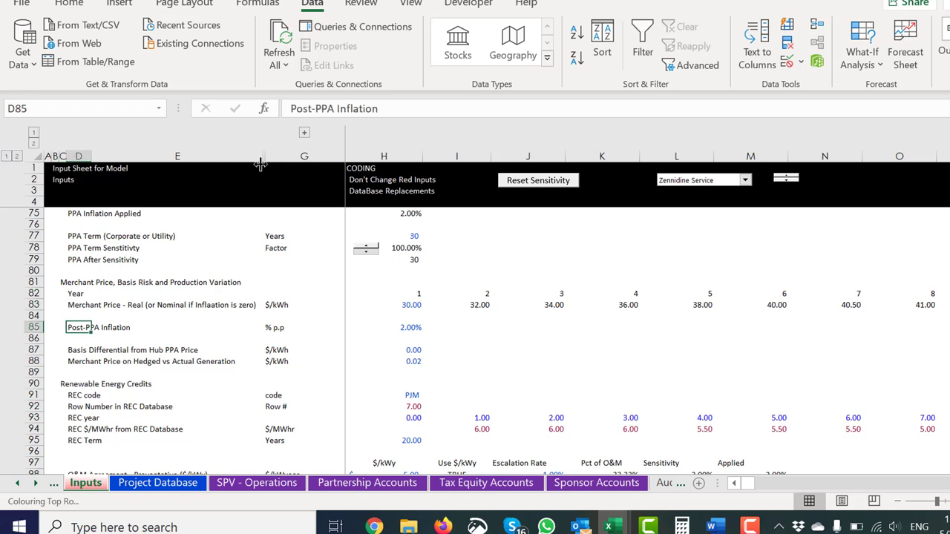
pyautogui.write('Merchabt')
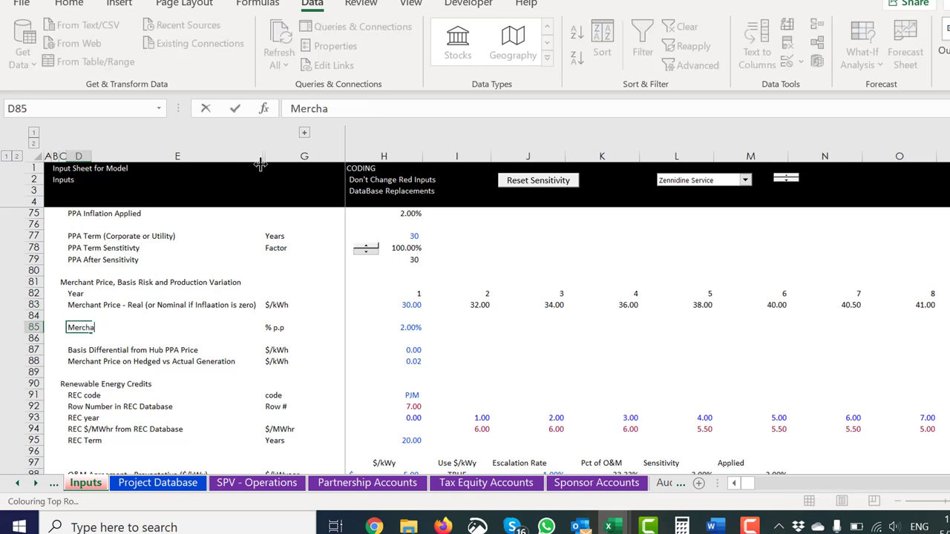
pyautogui.press('BackSpace')
pyautogui.press('BackSpace')
pyautogui.write('nt In')
pyautogui.press('BackSpace')
pyautogui.press('BackSpace')
pyautogui.write('inflation if')
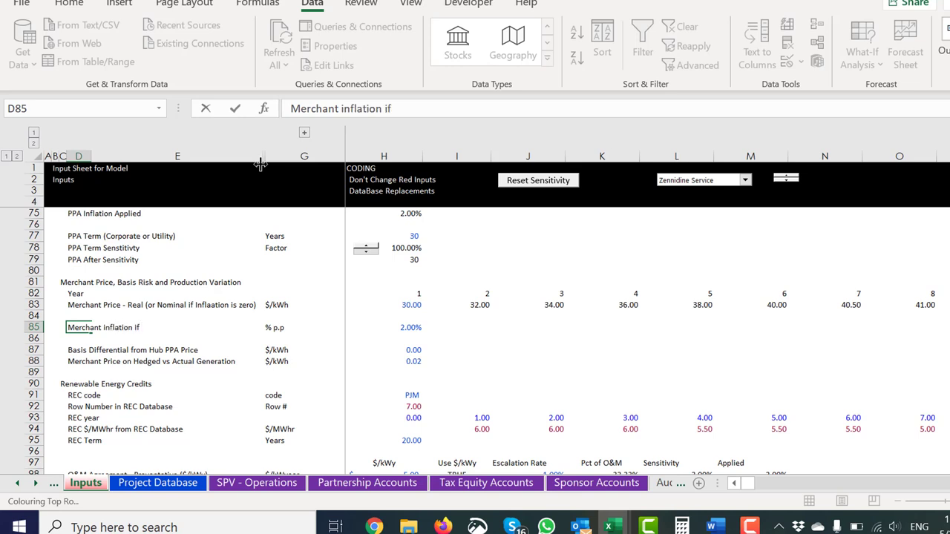
pyautogui.write(' enerter')
pyautogui.press('BackSpace')
pyautogui.press('BackSpace')
pyautogui.press('BackSpace')
pyautogui.write('tering real')
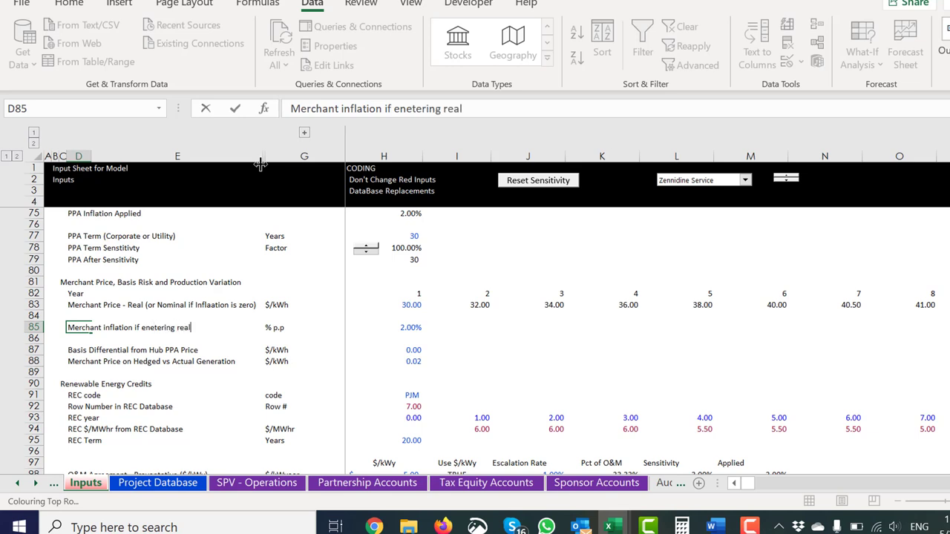
pyautogui.write(' prices')
pyautogui.press('Return')
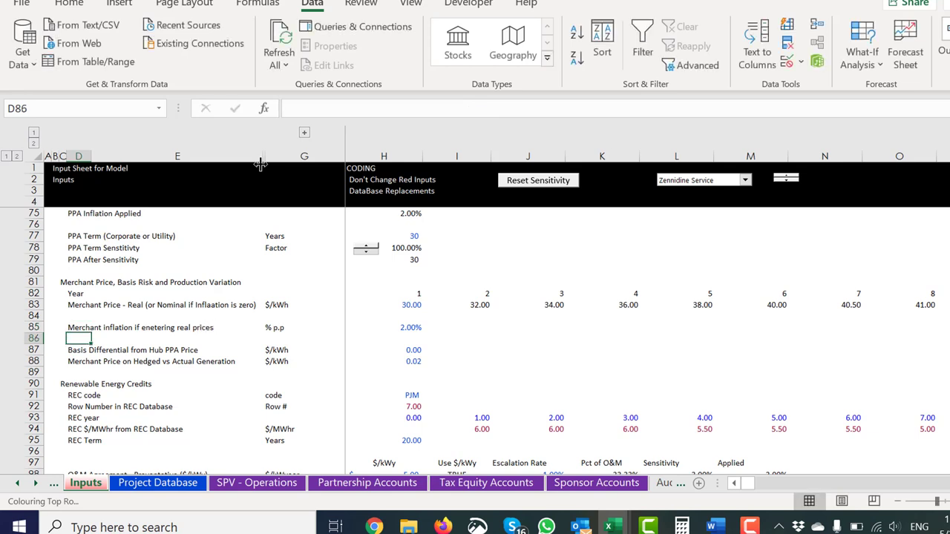
# - Delete the blank row 84 between the Merchant Price and Merchant inflation rows
pyautogui.press('Up')
pyautogui.press('Up')
pyautogui.press('Left')
pyautogui.press('Left')
pyautogui.press('Left')
pyautogui.hotkey('shift', 'space')
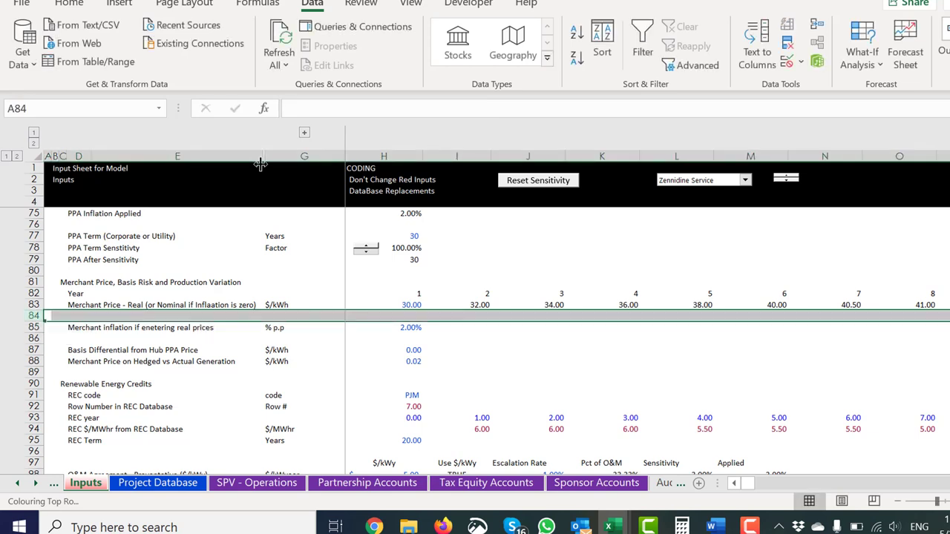
pyautogui.hotkey('ctrl', '-')
pyautogui.press('Right')
pyautogui.press('Right')
pyautogui.press('Right')
pyautogui.press('Right')
pyautogui.press('Right')
pyautogui.press('Right')
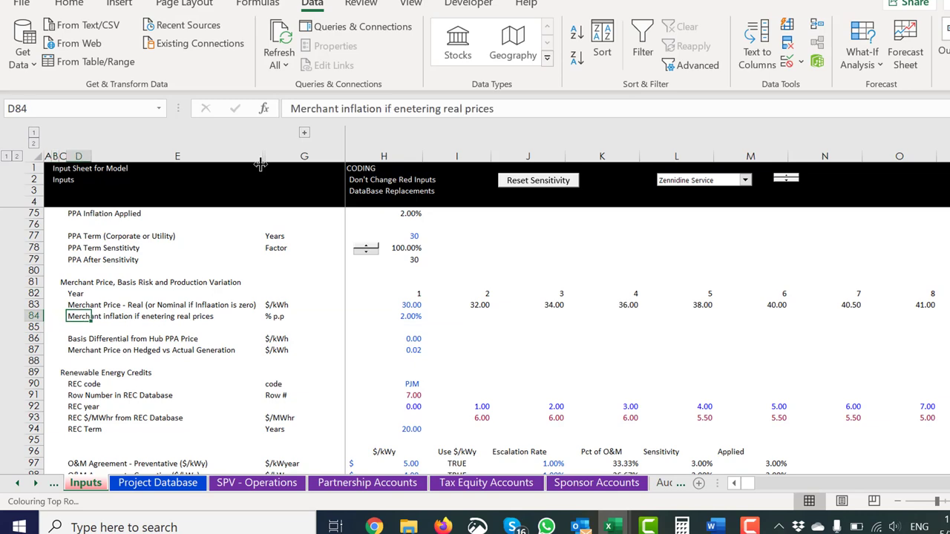
# - Clear the Post PPA Price (Merchant) label and all its values in C20:L20 of the Project Database sheet
pyautogui.hotkey('ctrl', 'pagedown')
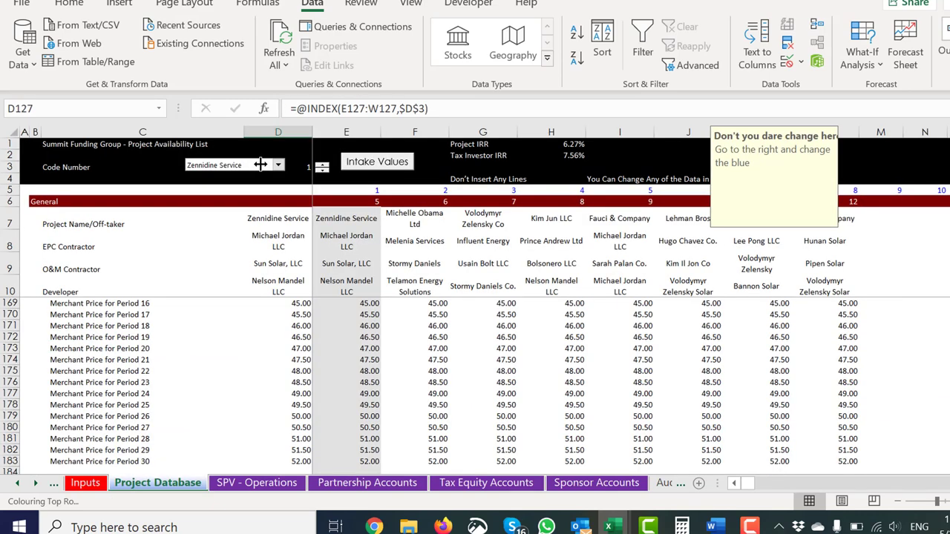
pyautogui.click(342, 379)
pyautogui.press('pageup')
pyautogui.press('pageup')
pyautogui.press('pageup')
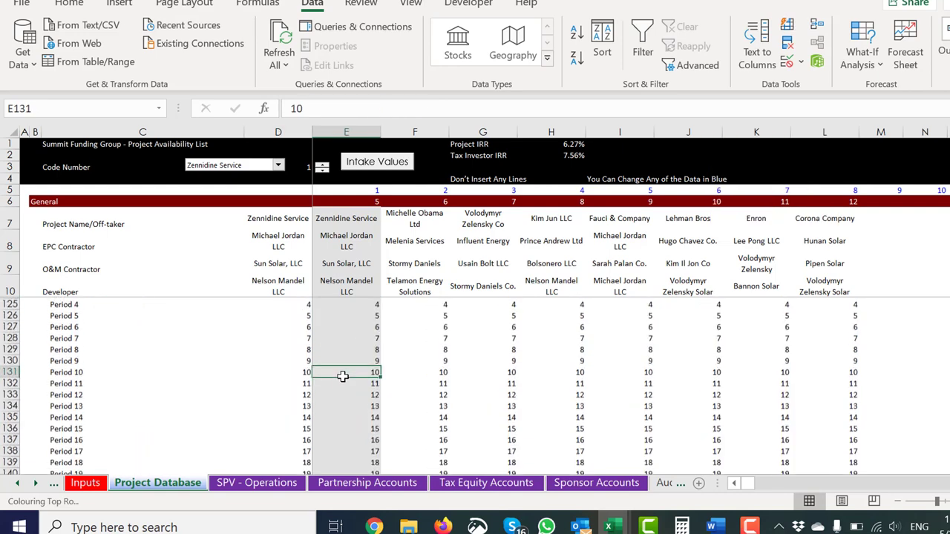
pyautogui.press('pageup')
pyautogui.press('pageup')
pyautogui.press('pageup')
pyautogui.press('pageup')
pyautogui.press('pageup')
pyautogui.press('pageup')
pyautogui.press('pageup')
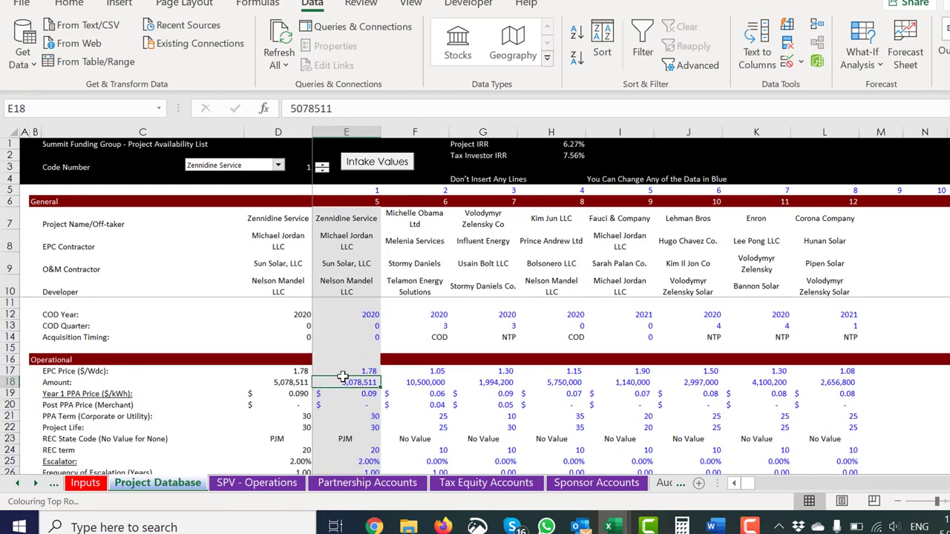
pyautogui.press('Down')
pyautogui.press('Down')
pyautogui.press('Down')
pyautogui.press('Down')
pyautogui.press('Up')
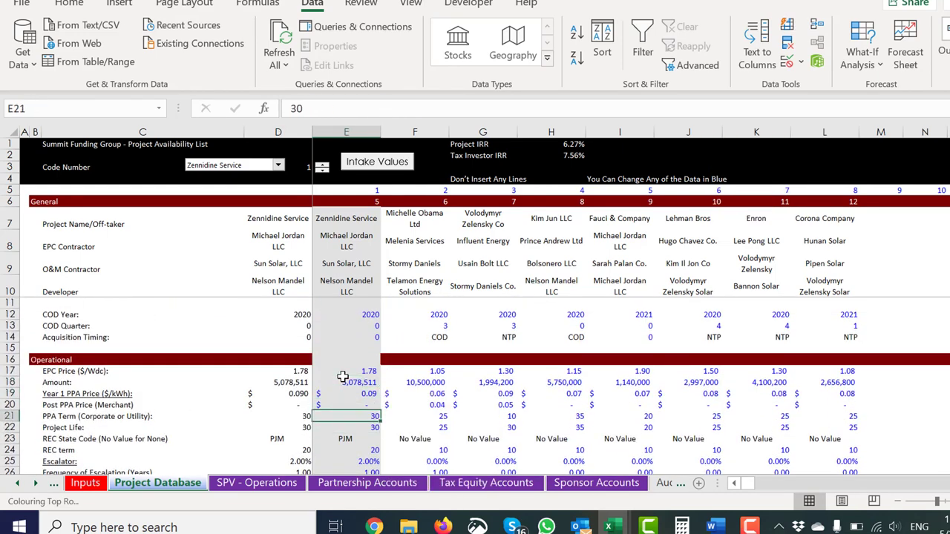
pyautogui.press('Left')
pyautogui.press('Left')
pyautogui.press('Up')
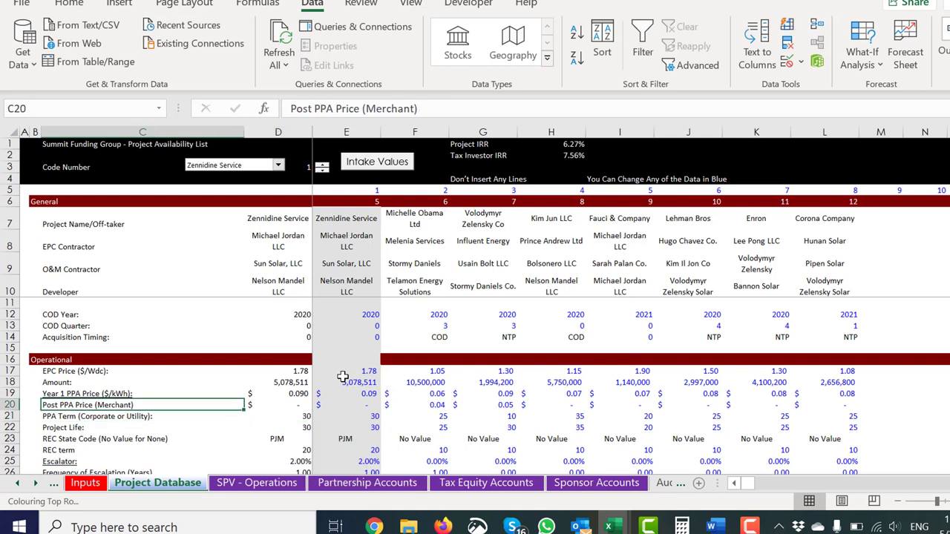
pyautogui.hotkey('ctrl', 'shift', 'Right')
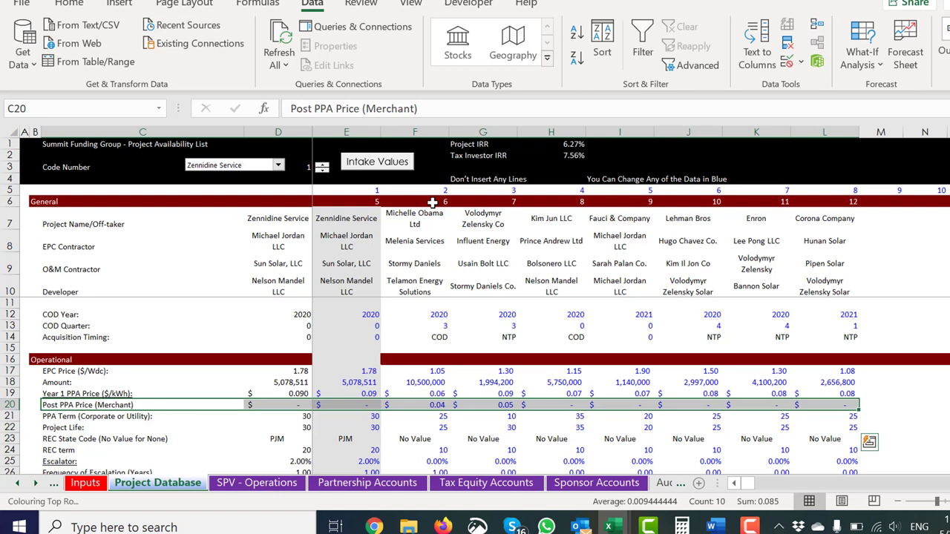
pyautogui.press('Delete')
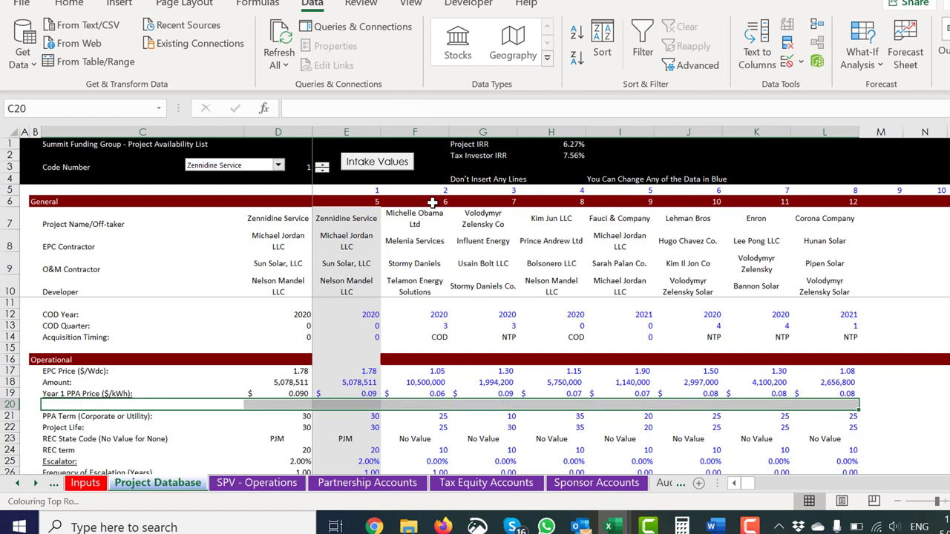
pyautogui.press('Left')
pyautogui.press('Right')
pyautogui.press('Right')
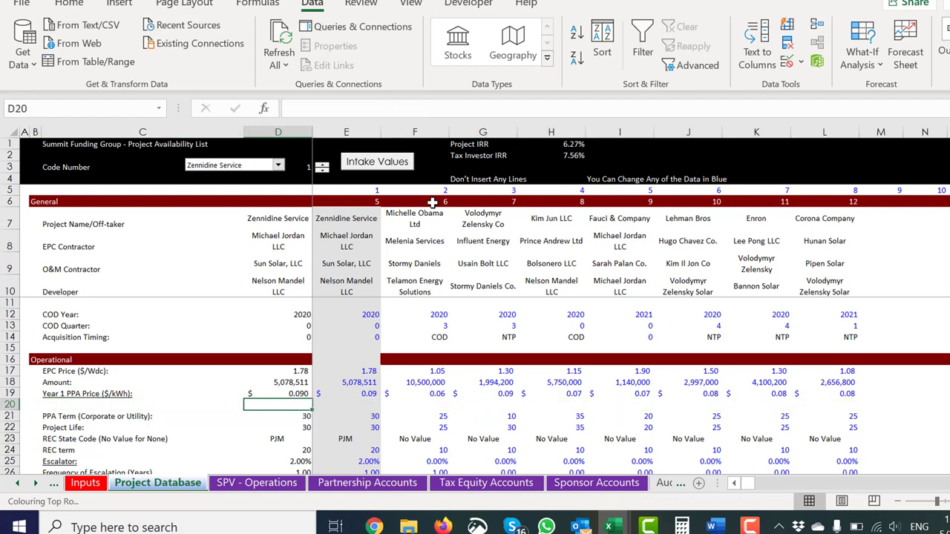
# - Examine the Project Database formulas in column D from PPA Term down to the first O&M row
pyautogui.press('Down')
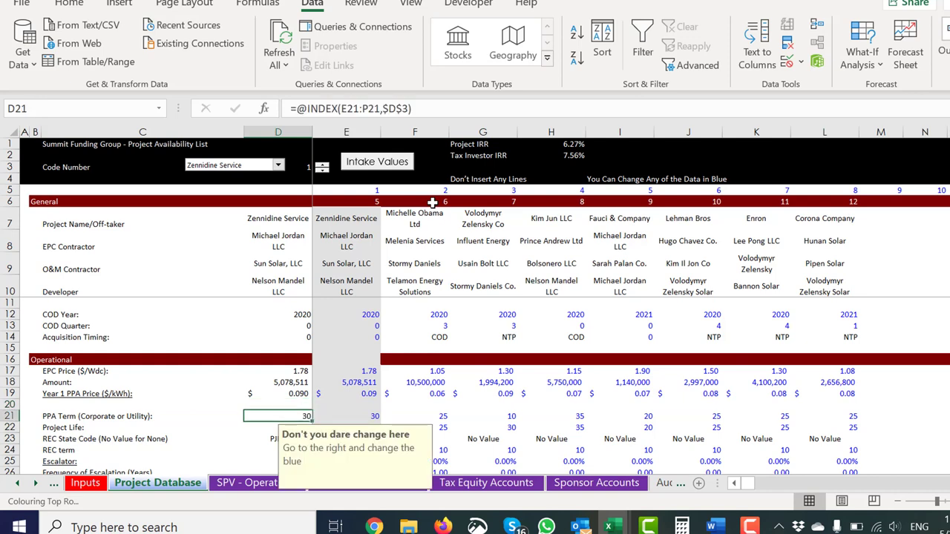
pyautogui.press('Down')
pyautogui.press('Down')
pyautogui.press('Down')
pyautogui.press('Down')
pyautogui.press('Down')
pyautogui.press('Down')
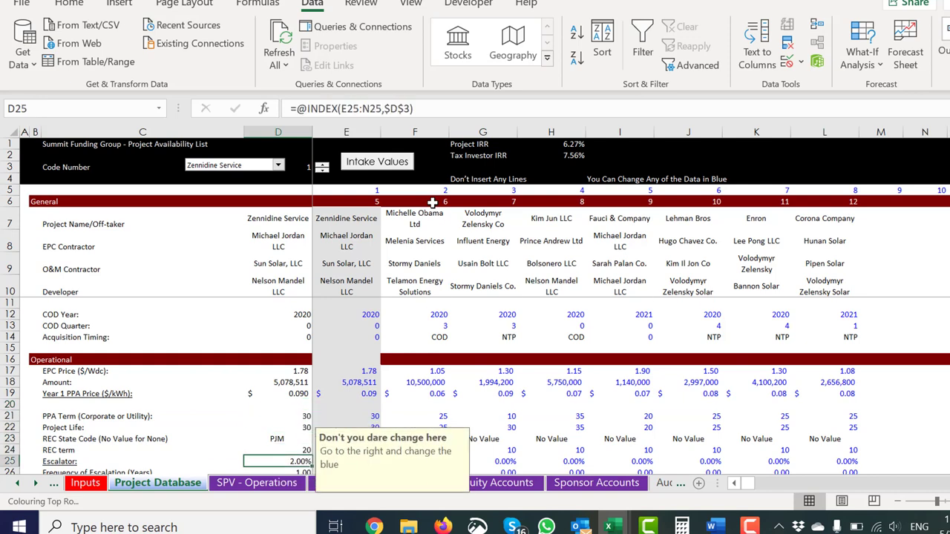
pyautogui.press('Down')
pyautogui.press('Down')
pyautogui.press('Down')
pyautogui.press('Down')
pyautogui.press('Down')
pyautogui.press('Down')
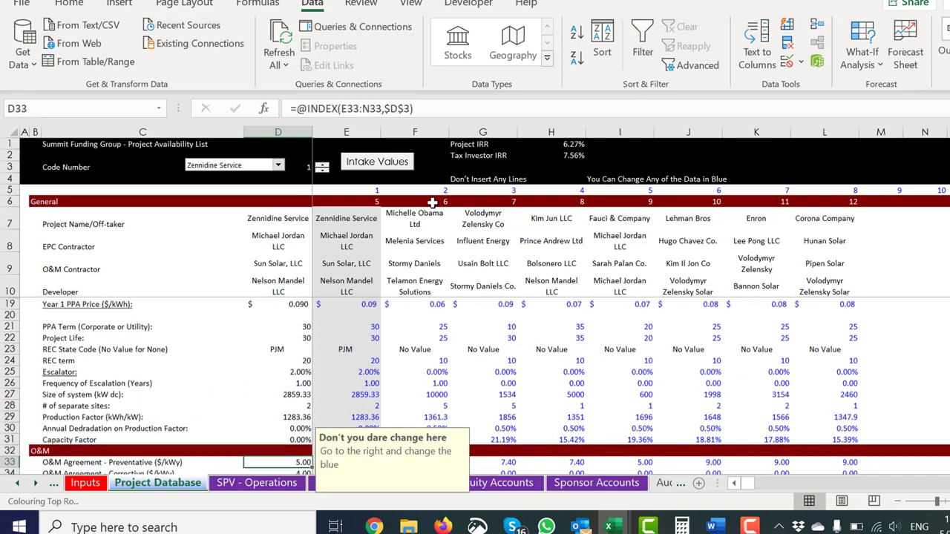
pyautogui.press('Up')
pyautogui.press('Up')
pyautogui.press('Up')
pyautogui.press('Up')
pyautogui.press('Up')
pyautogui.press('Up')
pyautogui.press('Up')
pyautogui.press('Up')
pyautogui.press('Up')
pyautogui.press('Up')
pyautogui.press('Up')
pyautogui.press('Up')
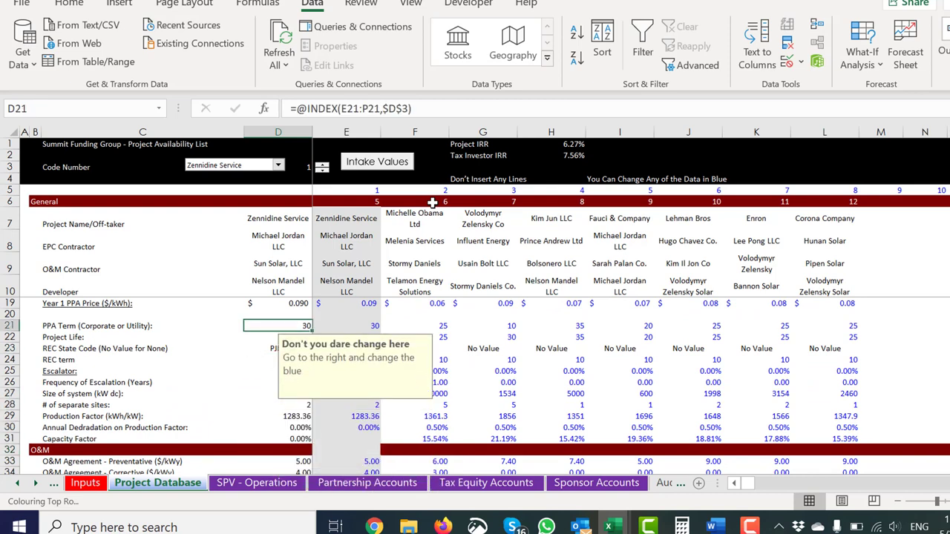
# - Trace the Merchant inflation input on the Inputs sheet to its source cell in the Project Database and inspect that row
pyautogui.hotkey('ctrl', 'pageup')
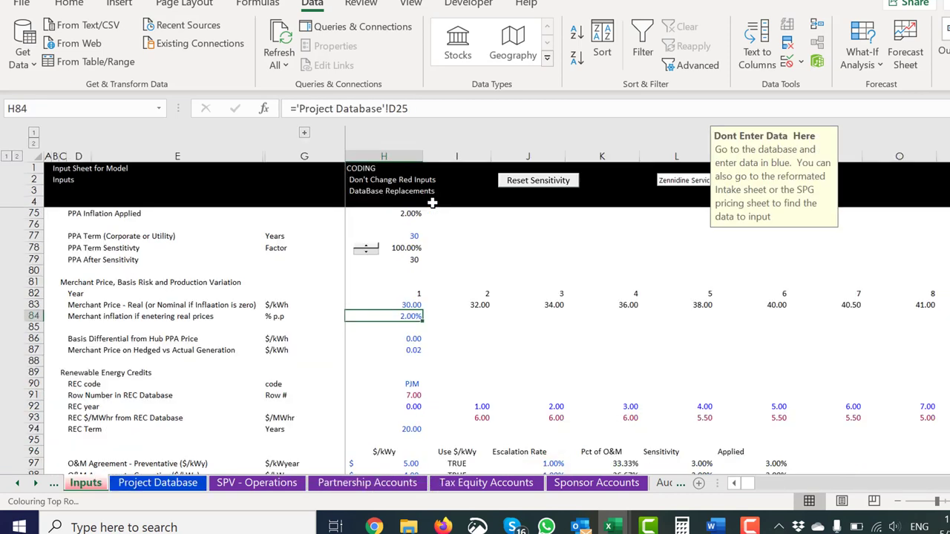
pyautogui.hotkey('ctrl', '[')
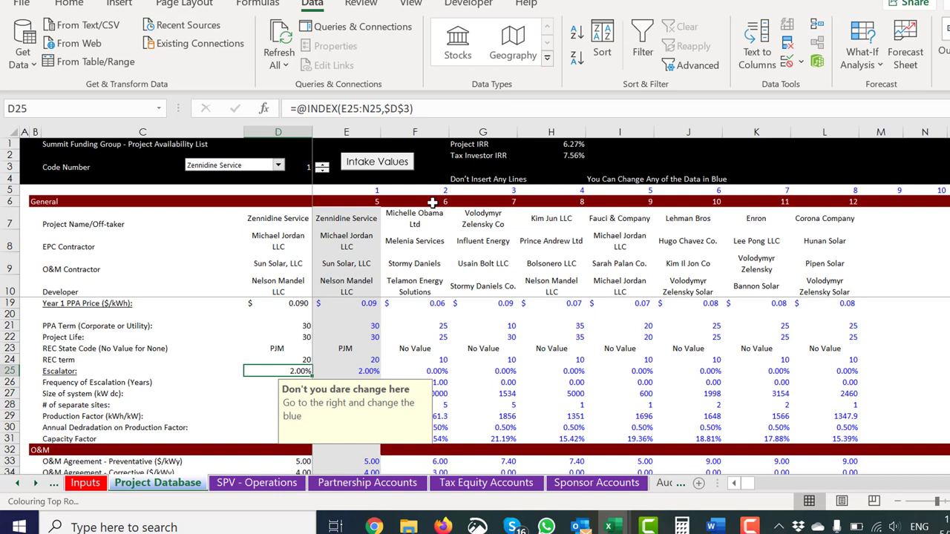
pyautogui.press('Down')
pyautogui.press('Left')
pyautogui.press('Up')
pyautogui.press('Right')
pyautogui.press('Left')
pyautogui.press('Left')
pyautogui.press('Right')
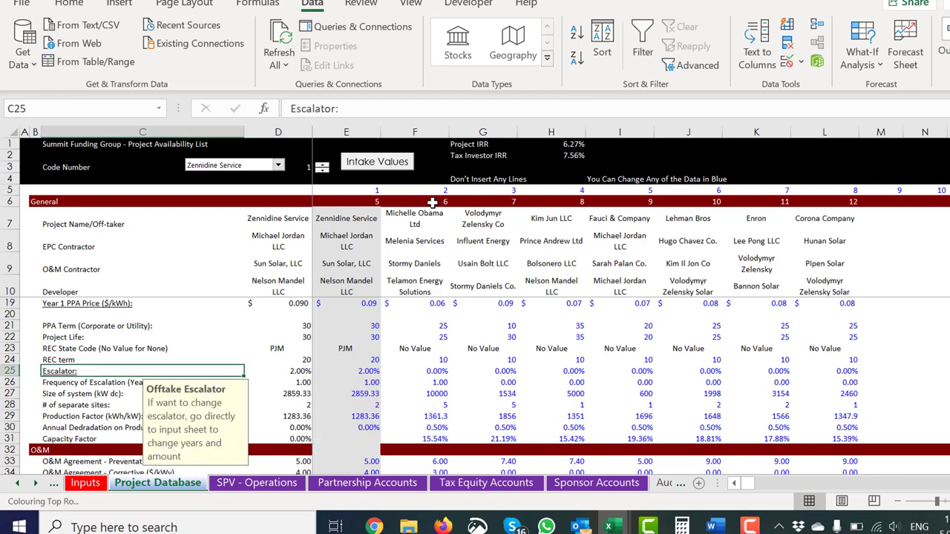
pyautogui.press('Right')
pyautogui.press('Right')
pyautogui.press('Left')
pyautogui.press('Left')
pyautogui.press('Left')
pyautogui.press('Right')
# - Review the labels of the Operational section in column C of the Project Database around the PPA price, term and escalator rows
pyautogui.press('Up')
pyautogui.press('Up')
pyautogui.press('Up')
pyautogui.press('Up')
pyautogui.press('Up')
pyautogui.press('Up')
pyautogui.press('Up')
pyautogui.press('Up')
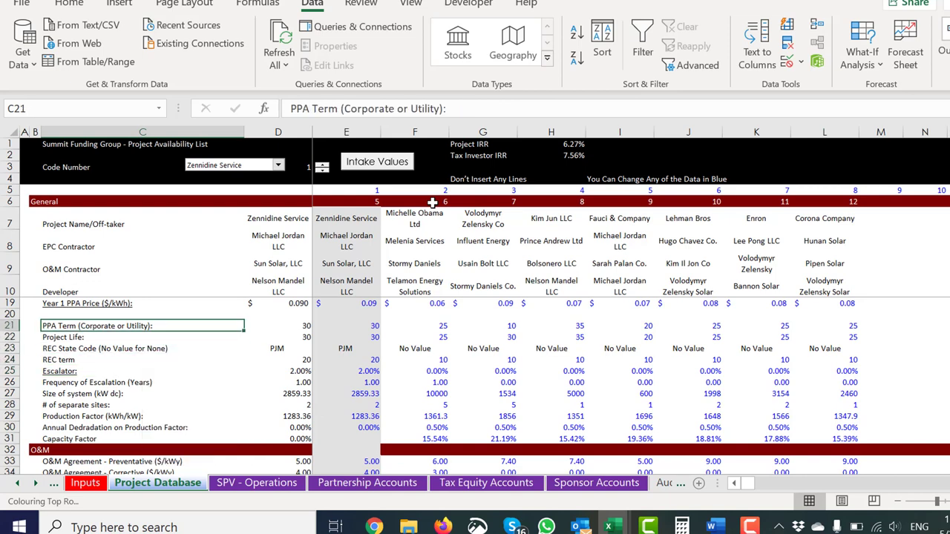
pyautogui.press('Up')
pyautogui.press('Up')
pyautogui.press('Down')
pyautogui.press('Down')
pyautogui.press('Down')
pyautogui.press('Down')
pyautogui.press('Down')
pyautogui.press('Down')
pyautogui.press('Down')
pyautogui.press('Down')
pyautogui.press('Down')
pyautogui.press('Down')
pyautogui.press('Down')
pyautogui.press('Down')
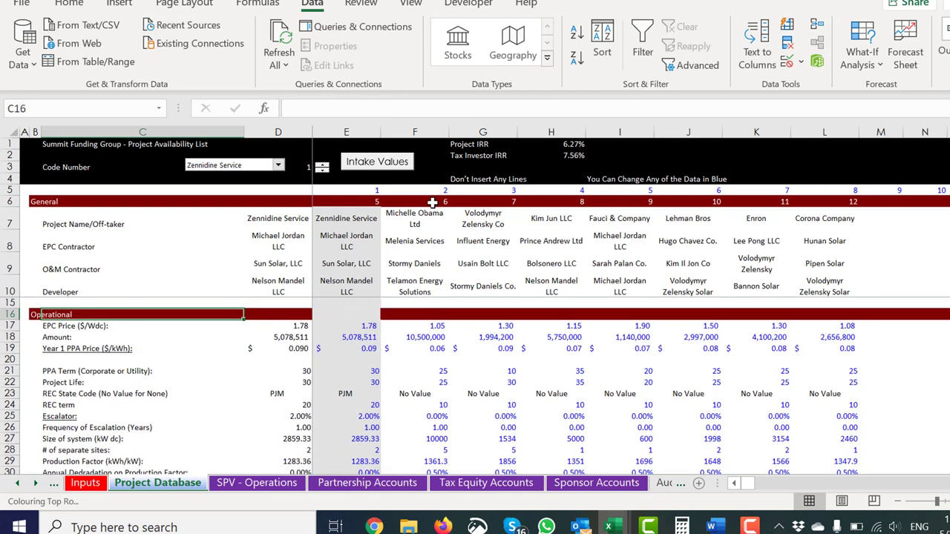
# - Rename the Escalator label in C25 of the Project Database to "PPA Escalator:"
pyautogui.press('Up')
pyautogui.press('Up')
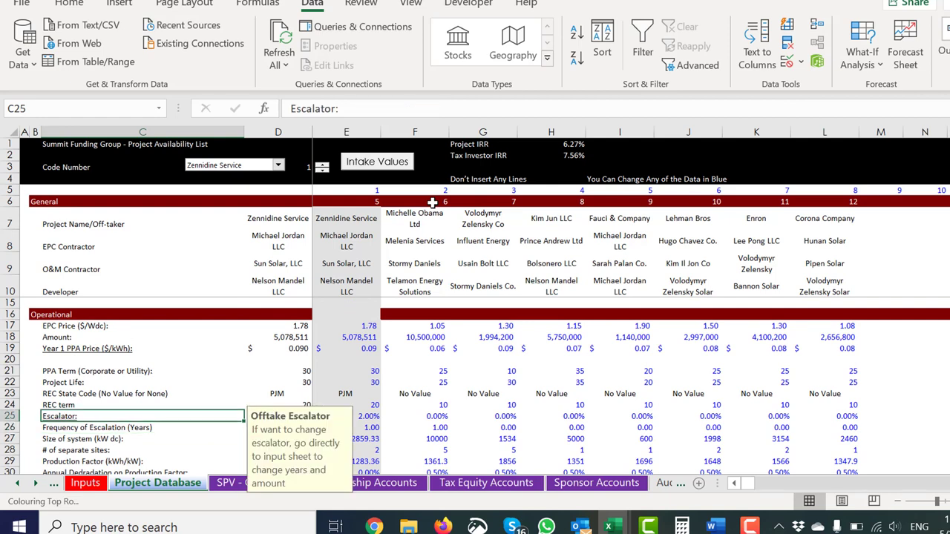
pyautogui.press('F2')
pyautogui.press('Home')
pyautogui.write('PPA')
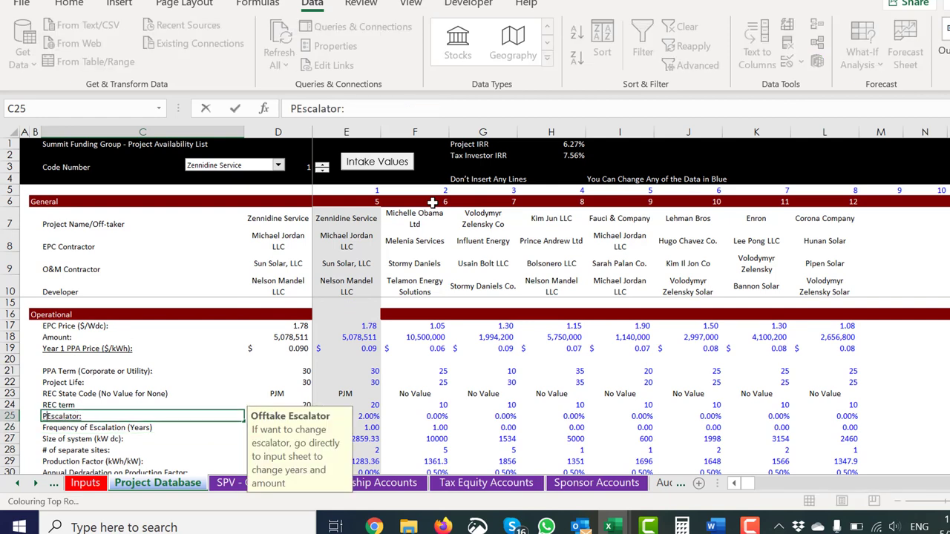
pyautogui.press('Return')
pyautogui.press('Up')
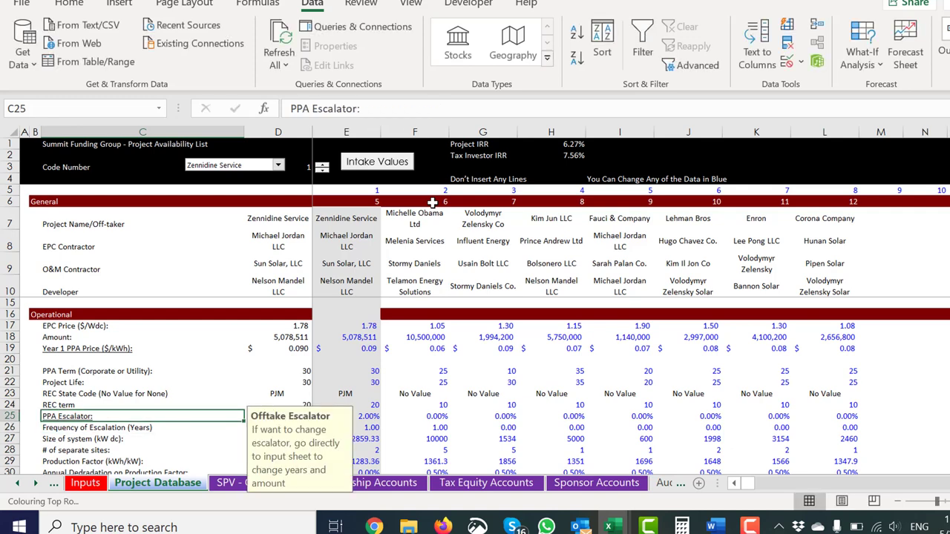
# - Rename the merchant price label in D83 of the Inputs sheet to "Merchant Price - Nominal"
pyautogui.hotkey('ctrl', 'pagedown')
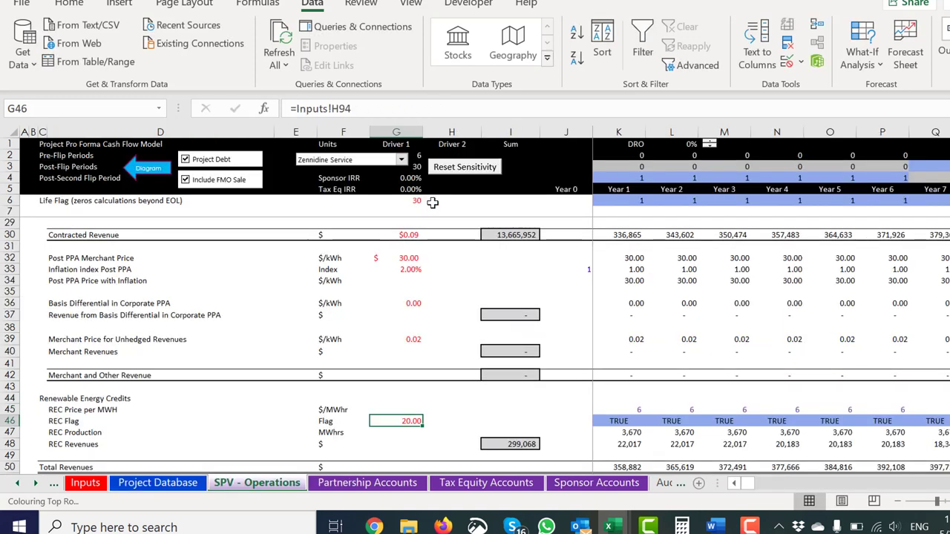
pyautogui.hotkey('ctrl', 'pageup')
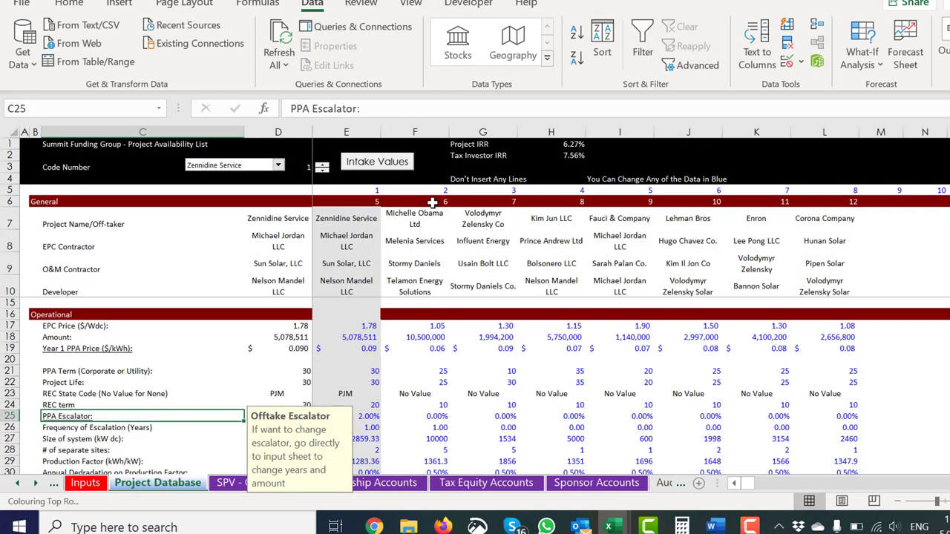
pyautogui.hotkey('ctrl', 'pageup')
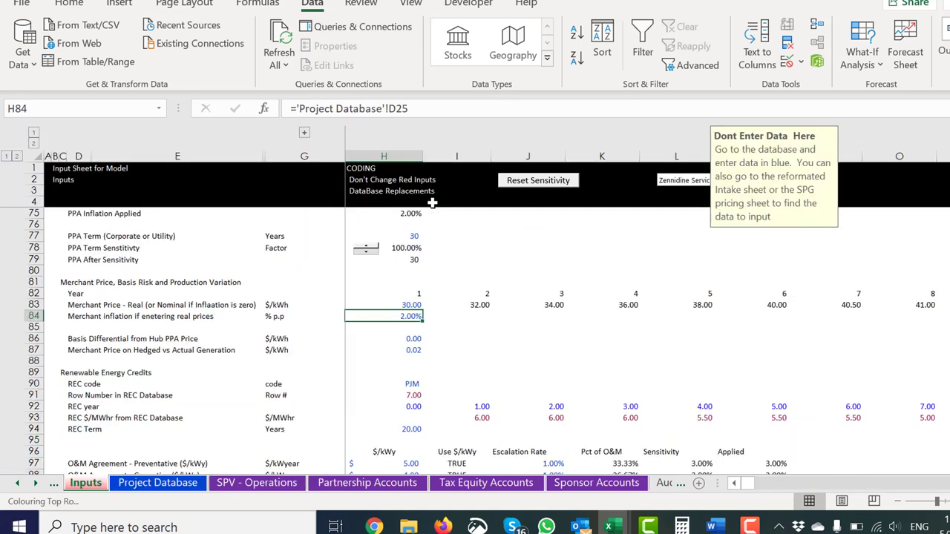
pyautogui.press('Left')
pyautogui.press('Left')
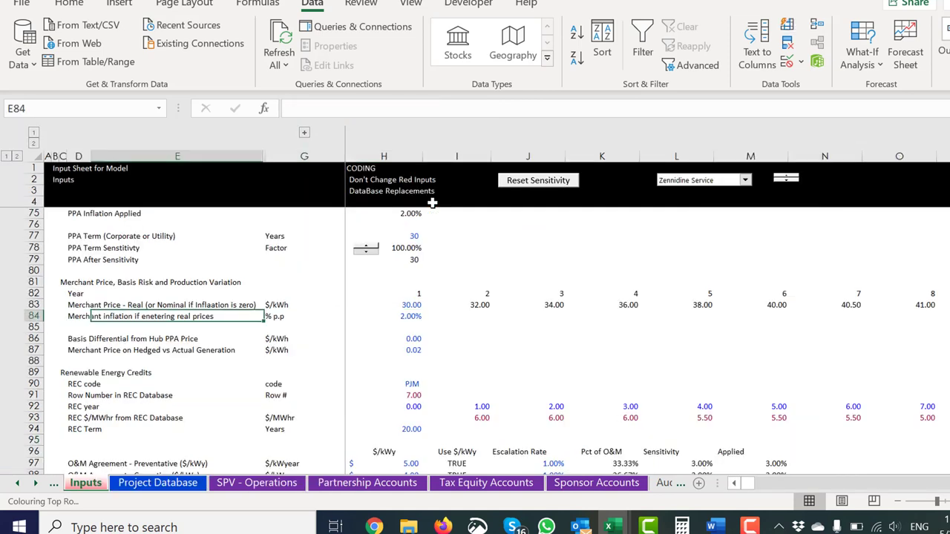
pyautogui.press('Up')
pyautogui.press('F2')
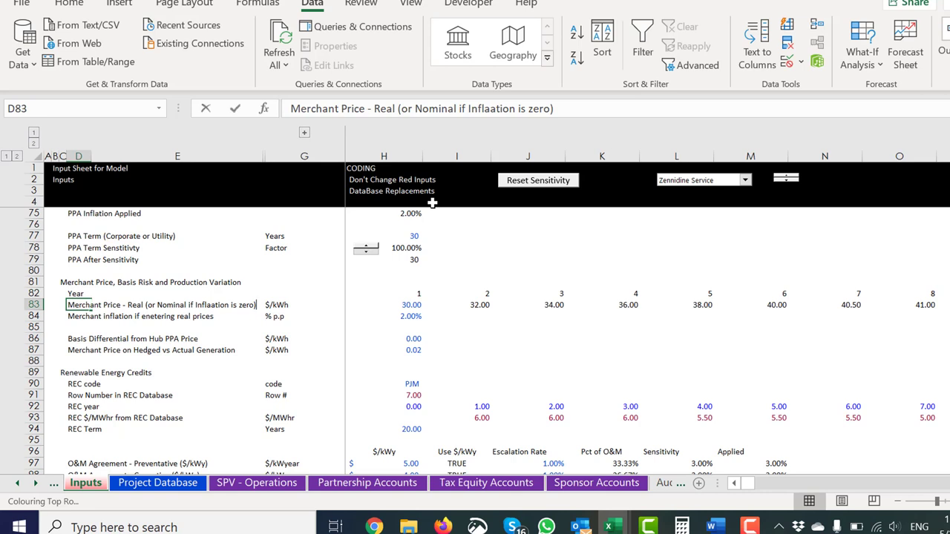
pyautogui.press('BackSpace')
pyautogui.press('BackSpace')
pyautogui.press('BackSpace')
pyautogui.press('BackSpace')
pyautogui.press('BackSpace')
pyautogui.press('BackSpace')
pyautogui.press('BackSpace')
pyautogui.press('BackSpace')
pyautogui.press('BackSpace')
pyautogui.press('BackSpace')
pyautogui.press('BackSpace')
pyautogui.press('BackSpace')
pyautogui.press('BackSpace')
pyautogui.press('BackSpace')
pyautogui.press('BackSpace')
pyautogui.press('BackSpace')
pyautogui.press('BackSpace')
pyautogui.press('BackSpace')
pyautogui.press('BackSpace')
pyautogui.press('BackSpace')
pyautogui.press('BackSpace')
pyautogui.press('BackSpace')
pyautogui.press('BackSpace')
pyautogui.press('BackSpace')
pyautogui.press('BackSpace')
pyautogui.press('BackSpace')
pyautogui.press('BackSpace')
pyautogui.press('BackSpace')
pyautogui.press('BackSpace')
pyautogui.press('BackSpace')
pyautogui.press('BackSpace')
pyautogui.press('BackSpace')
pyautogui.press('BackSpace')
pyautogui.press('BackSpace')
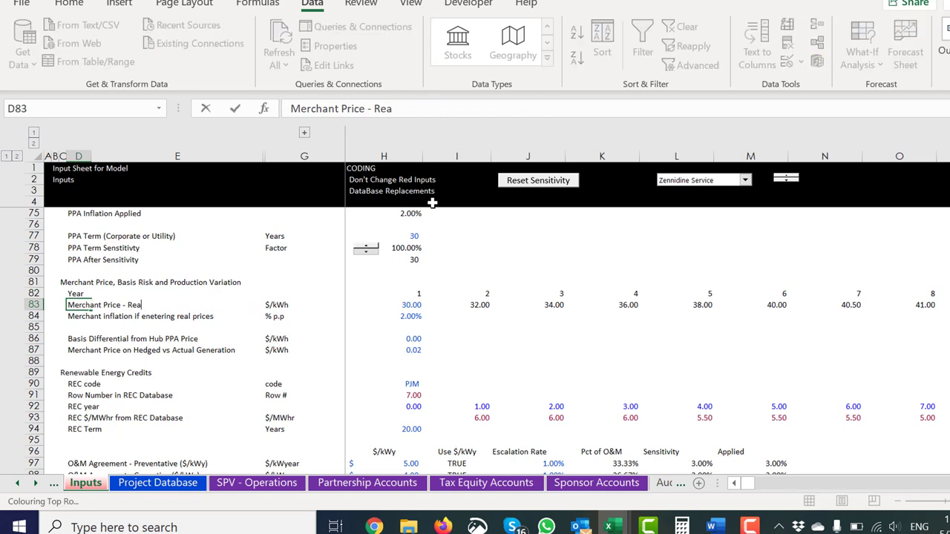
pyautogui.write('Nominal')
pyautogui.press('Return')
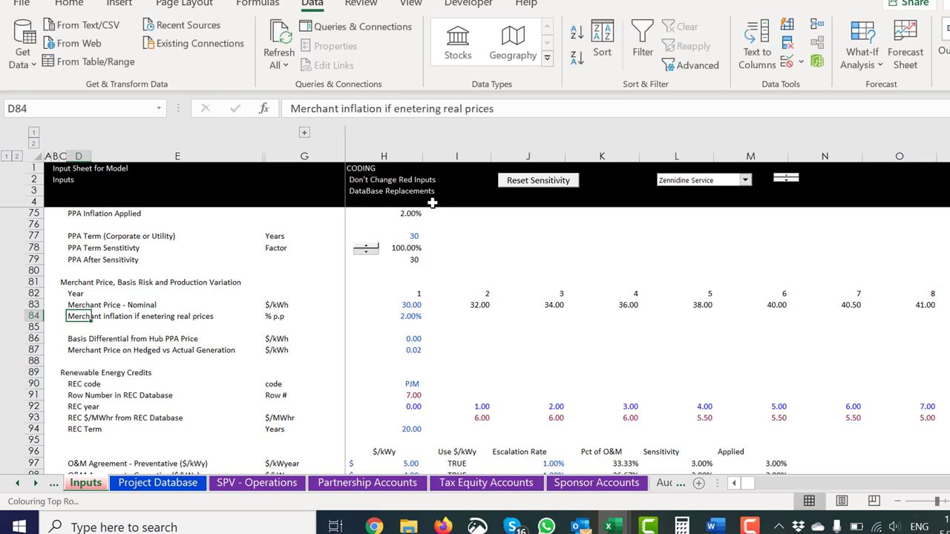
# - Review the merchant price, merchant revenue and REC rows on the SPV - Operations sheet
pyautogui.hotkey('ctrl', 'pagedown')
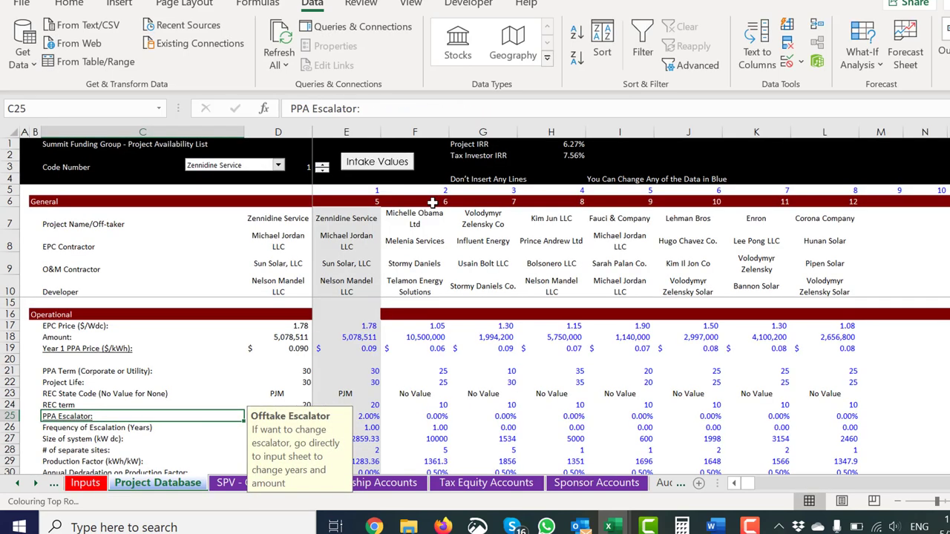
pyautogui.hotkey('ctrl', 'pagedown')
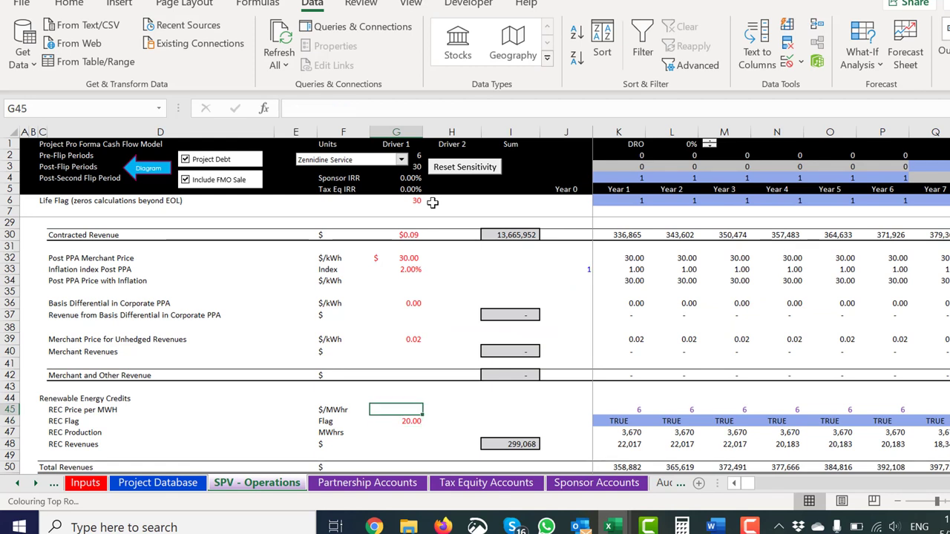
pyautogui.press('Right')
pyautogui.press('Right')
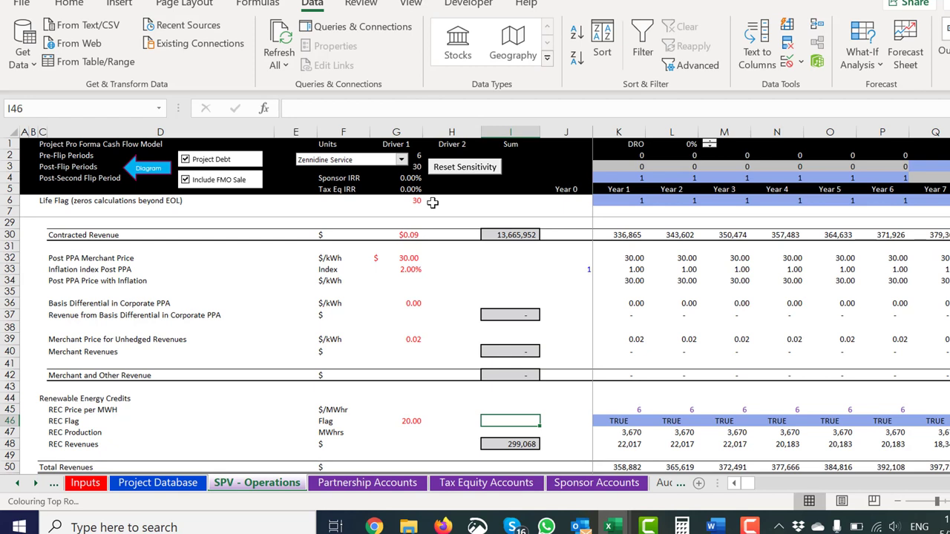
pyautogui.press('Up')
pyautogui.press('Up')
pyautogui.press('Up')
pyautogui.press('Down')
pyautogui.press('Down')
pyautogui.press('Down')
pyautogui.press('Down')
pyautogui.press('Down')
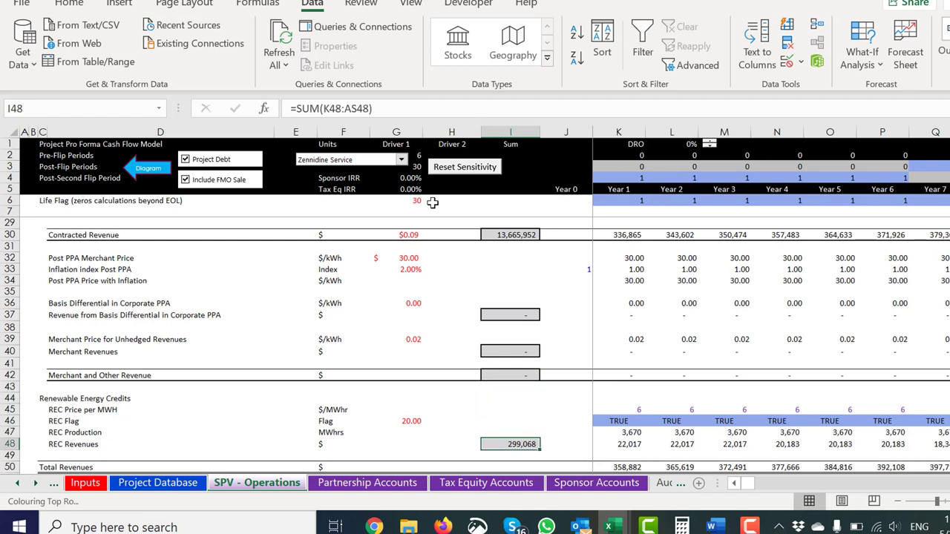
pyautogui.press('Up')
pyautogui.press('Up')
pyautogui.press('Up')
pyautogui.press('Up')
pyautogui.press('Up')
pyautogui.press('Up')
pyautogui.press('Up')
pyautogui.press('Up')
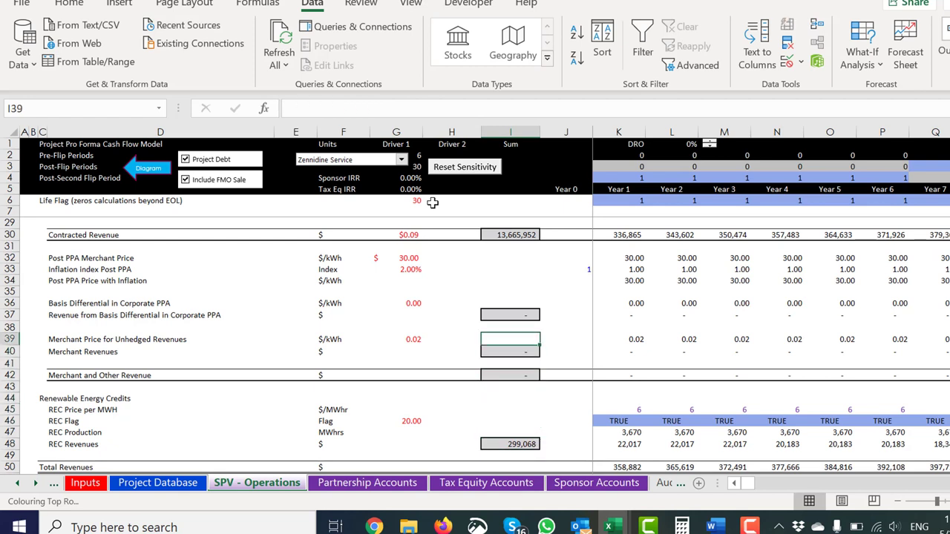
pyautogui.press('Up')
pyautogui.press('Up')
pyautogui.press('Left')
pyautogui.press('Left')
pyautogui.press('Left')
pyautogui.press('Left')
pyautogui.press('Left')
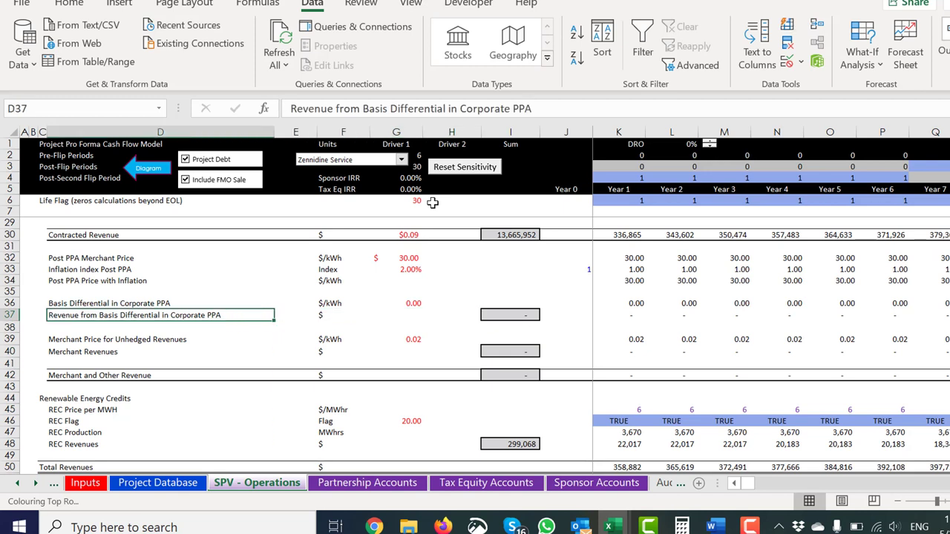
# - Clear the single-value driver of Post PPA Merchant Price in G32 of the SPV - Operations sheet
pyautogui.press('Up')
pyautogui.press('Up')
pyautogui.press('Up')
pyautogui.press('Up')
pyautogui.press('Right')
pyautogui.press('Right')
pyautogui.press('Right')
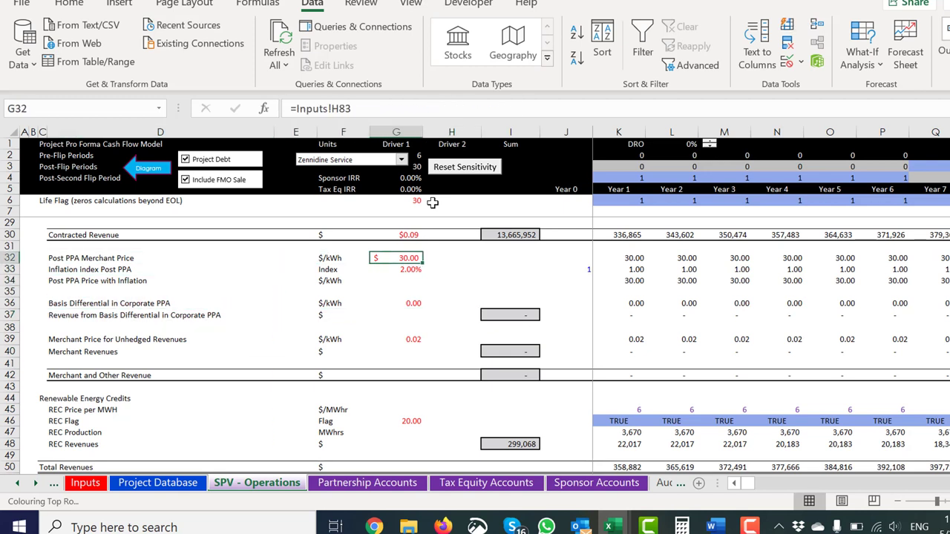
pyautogui.press('Right')
pyautogui.press('Right')
pyautogui.press('Right')
pyautogui.press('Right')
pyautogui.press('Left')
pyautogui.press('Left')
pyautogui.press('Left')
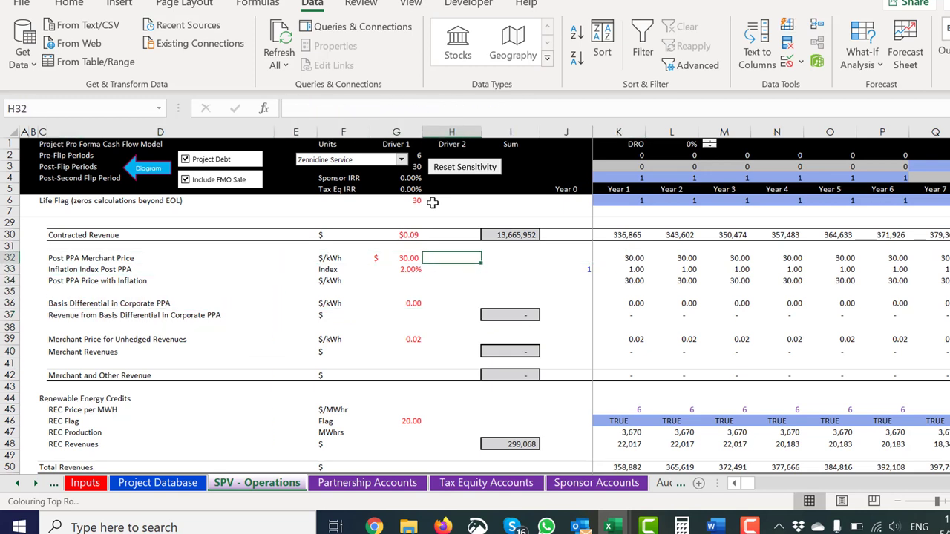
pyautogui.press('Left')
pyautogui.press('Delete')
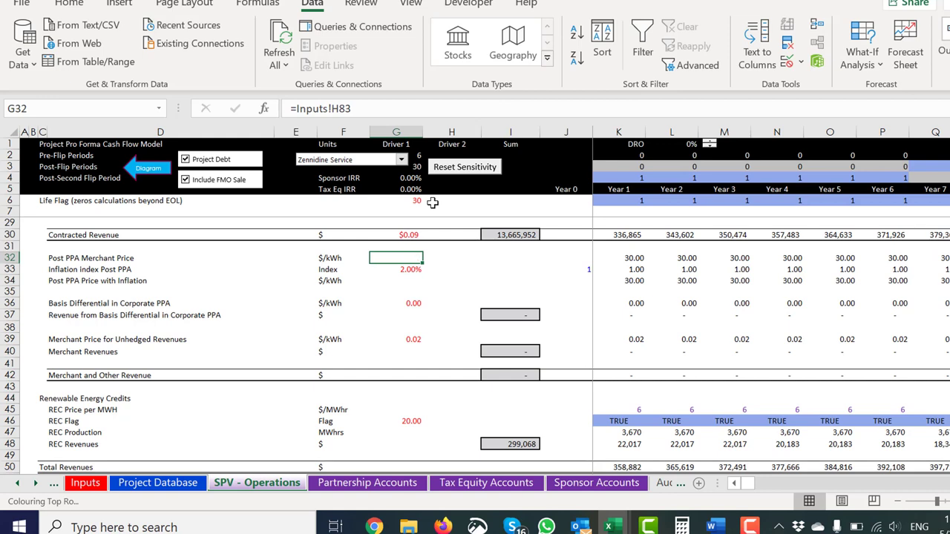
# - Enter a LOOKUP in K32 that finds year K5 in Inputs row 82 and returns the merchant price from Inputs row 83
pyautogui.press('Right')
pyautogui.press('Right')
pyautogui.press('Right')
pyautogui.press('Right')
pyautogui.write('=loo')
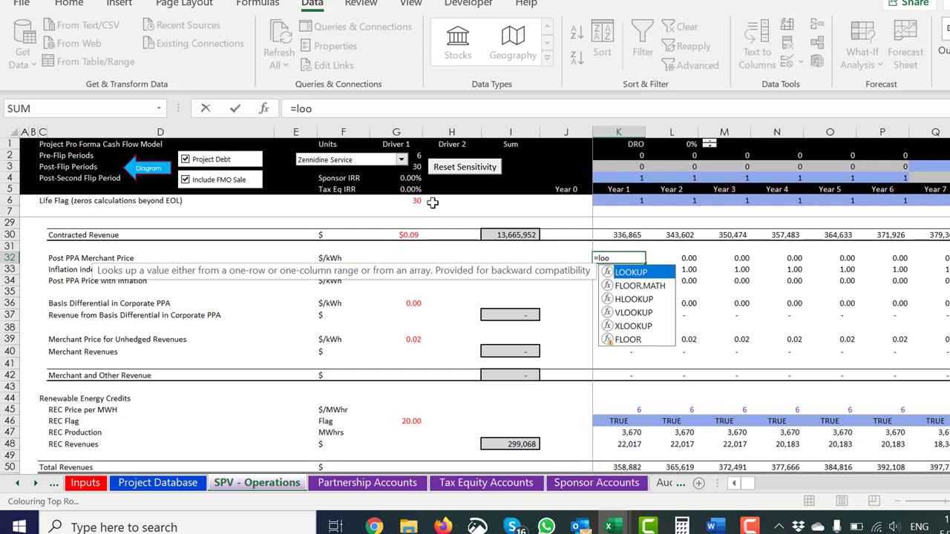
pyautogui.press('Tab')
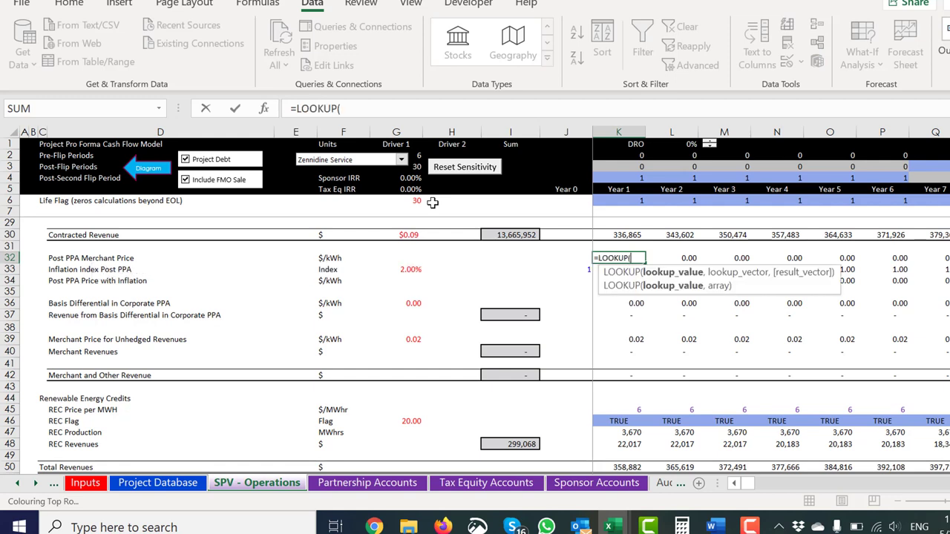
pyautogui.click(626, 192)
pyautogui.write(',')
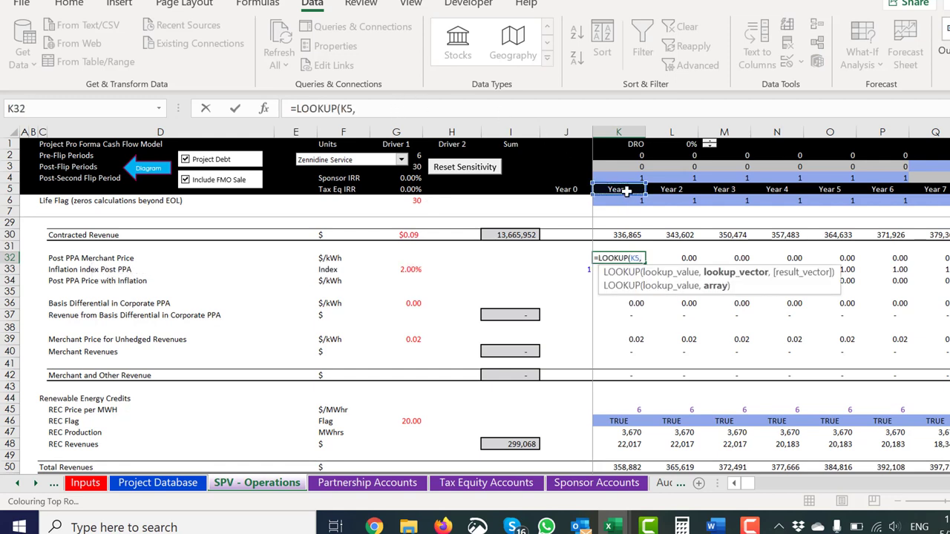
pyautogui.hotkey('ctrl', 'pageup')
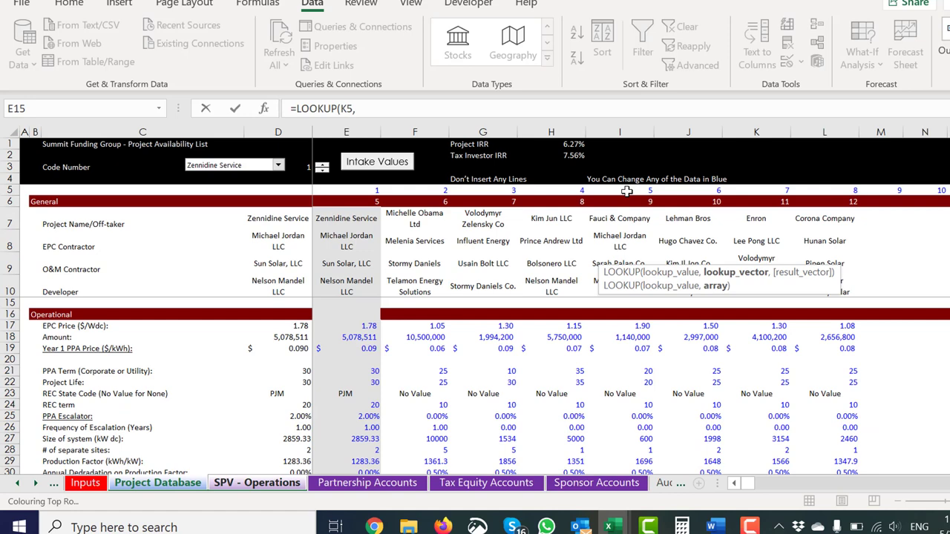
pyautogui.hotkey('ctrl', 'pageup')
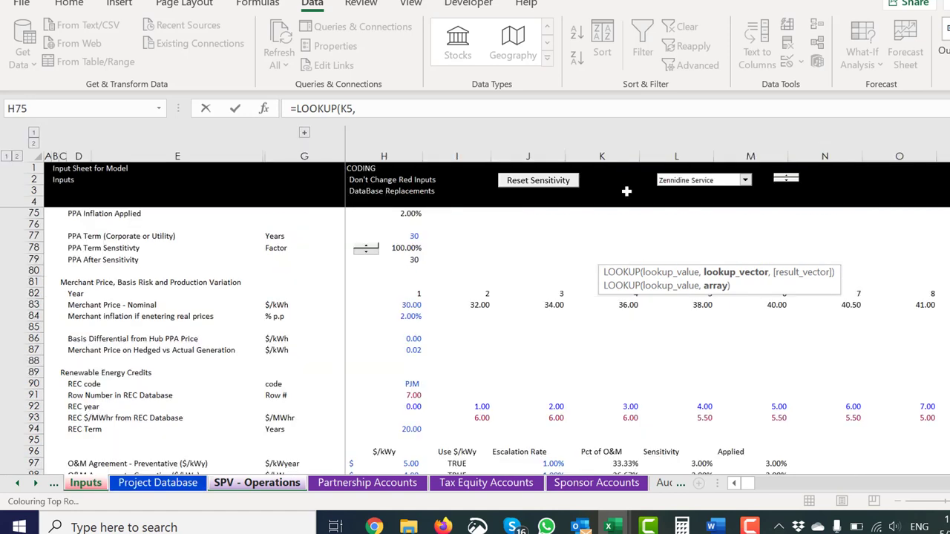
pyautogui.click(33, 305)
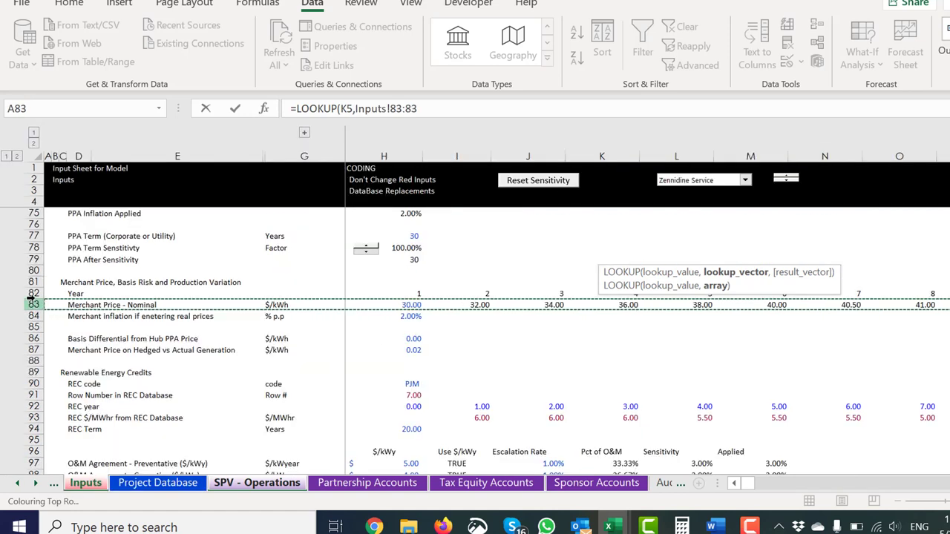
pyautogui.click(34, 294)
pyautogui.write(',')
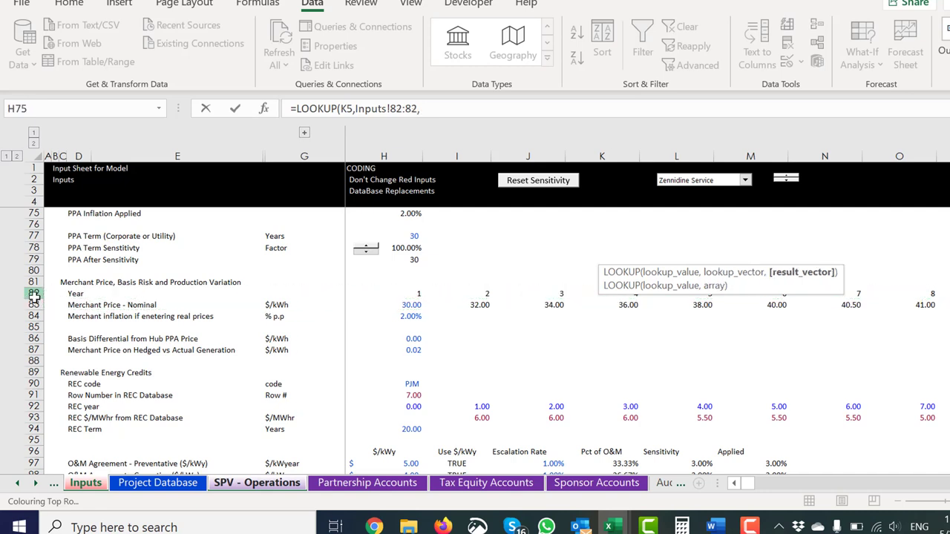
pyautogui.click(33, 305)
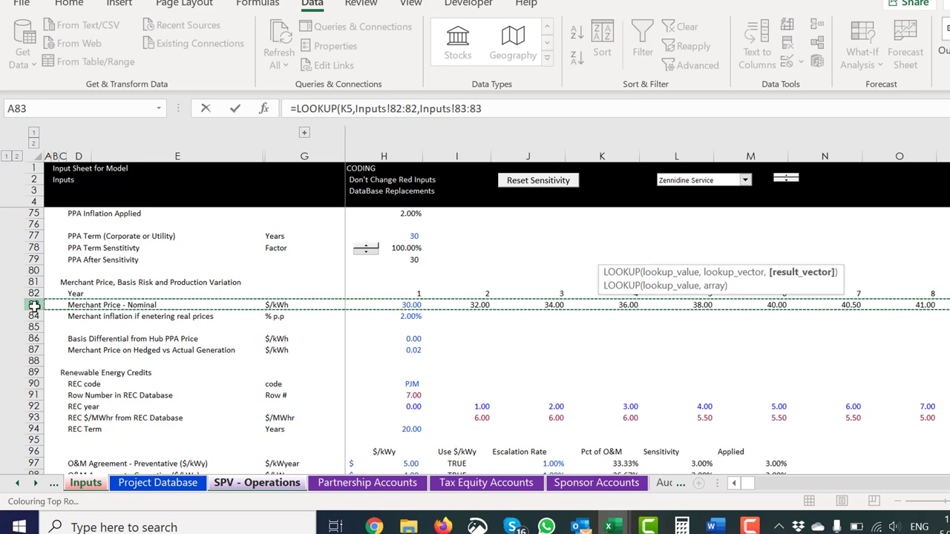
pyautogui.press('Return')
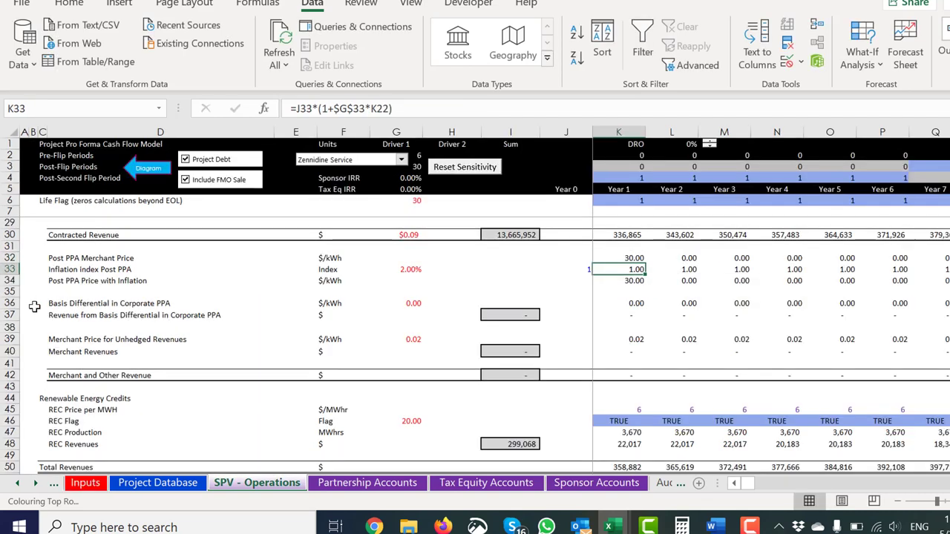
# - Copy the merchant price LOOKUP formula from K32 across the remaining years of row 32
pyautogui.press('Up')
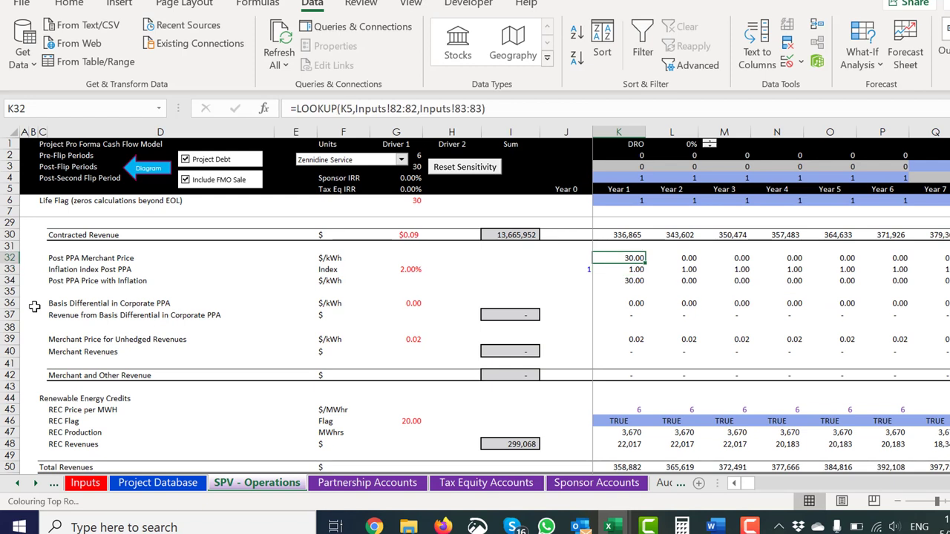
pyautogui.hotkey('ctrl', 'shift', 'Right')
pyautogui.hotkey('ctrl', 'r')
pyautogui.press('Left')
pyautogui.press('Right')
pyautogui.press('Down')
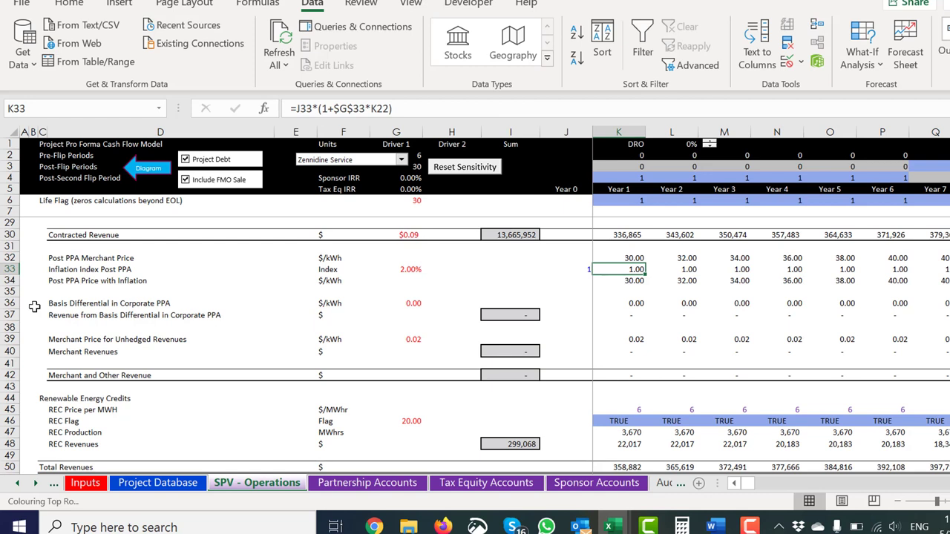
# - Clear the inflation rate driver of Inflation index Post PPA in G33
pyautogui.press('Left')
pyautogui.press('Left')
pyautogui.press('Left')
pyautogui.press('Left')
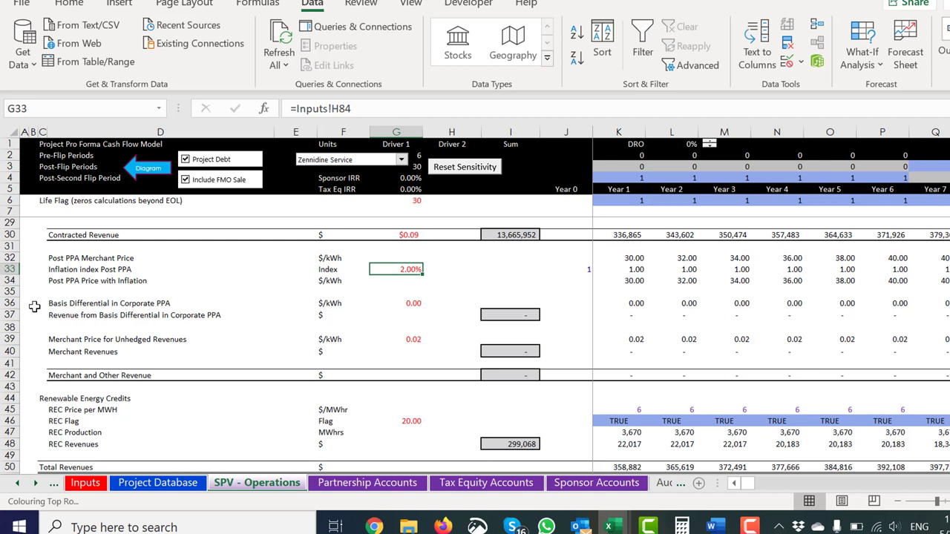
pyautogui.press('Delete')
pyautogui.press('Left')
pyautogui.press('Right')
pyautogui.press('Right')
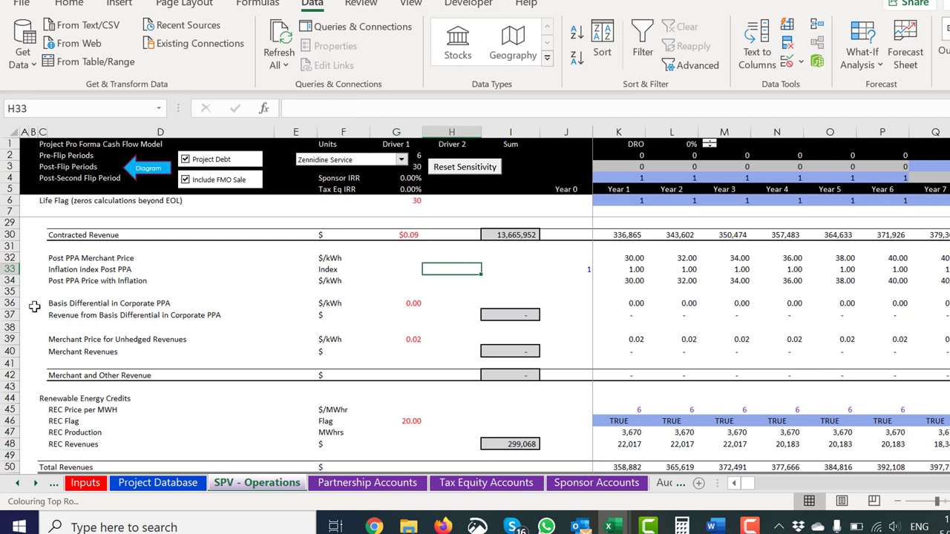
# - Examine the cells of the Inflation index Post PPA and Post PPA Price with Inflation rows
pyautogui.press('Right')
pyautogui.press('Right')
pyautogui.press('Right')
pyautogui.press('Left')
pyautogui.press('Right')
pyautogui.press('Left')
pyautogui.press('Left')
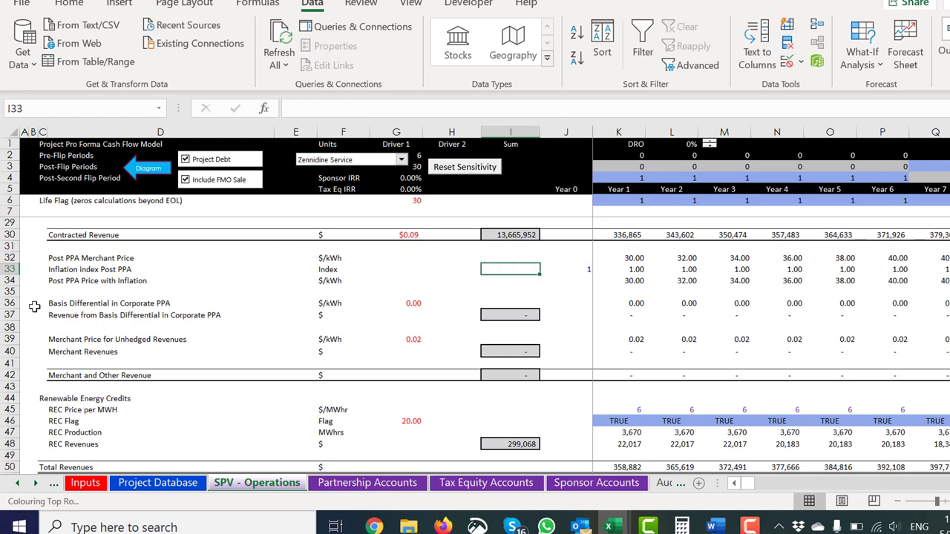
pyautogui.press('Left')
pyautogui.press('Left')
pyautogui.press('Left')
pyautogui.press('Left')
pyautogui.press('Left')
pyautogui.press('Left')
pyautogui.press('Right')
pyautogui.press('Right')
pyautogui.press('Right')
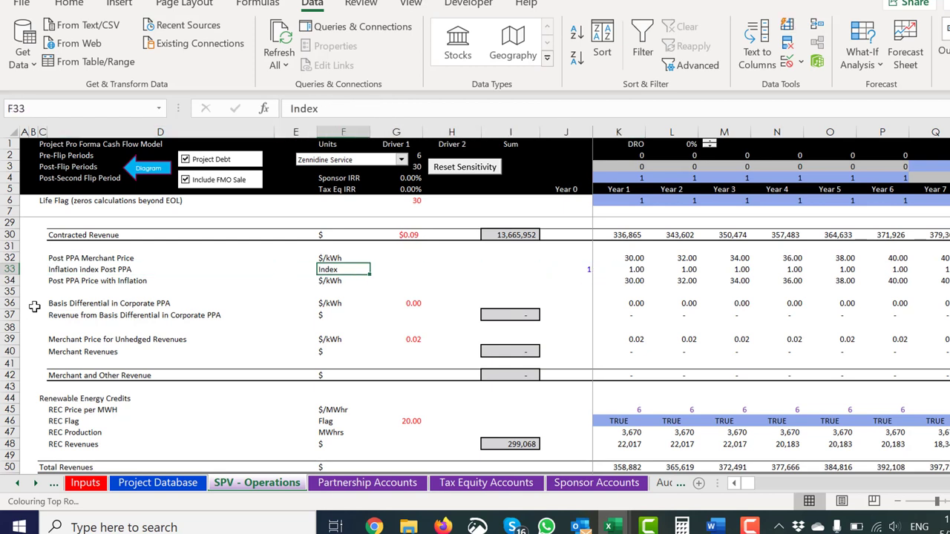
pyautogui.press('Right')
pyautogui.press('Left')
pyautogui.press('Left')
pyautogui.press('Left')
pyautogui.press('Left')
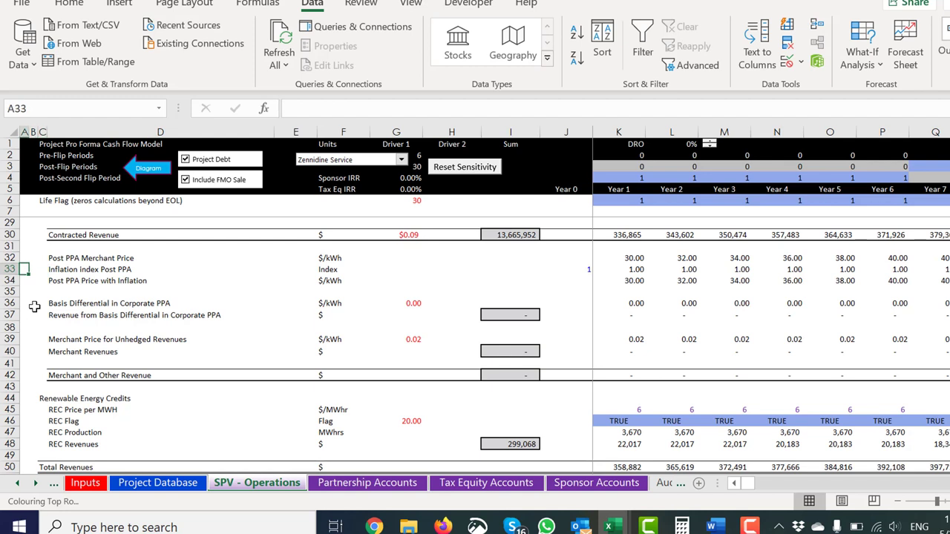
pyautogui.press('Down')
pyautogui.press('Right')
pyautogui.press('Right')
pyautogui.press('Right')
pyautogui.press('Right')
pyautogui.press('Right')
pyautogui.press('Right')
pyautogui.press('Right')
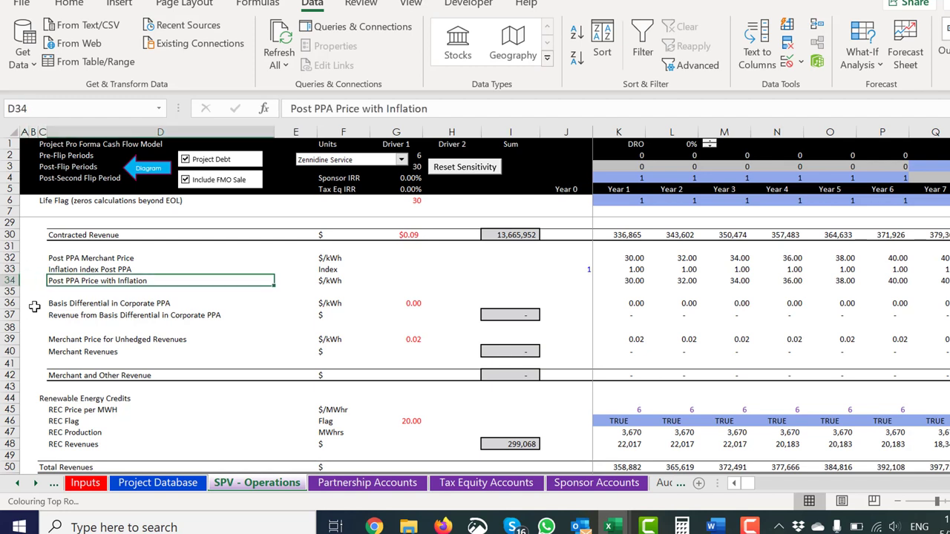
pyautogui.press('Right')
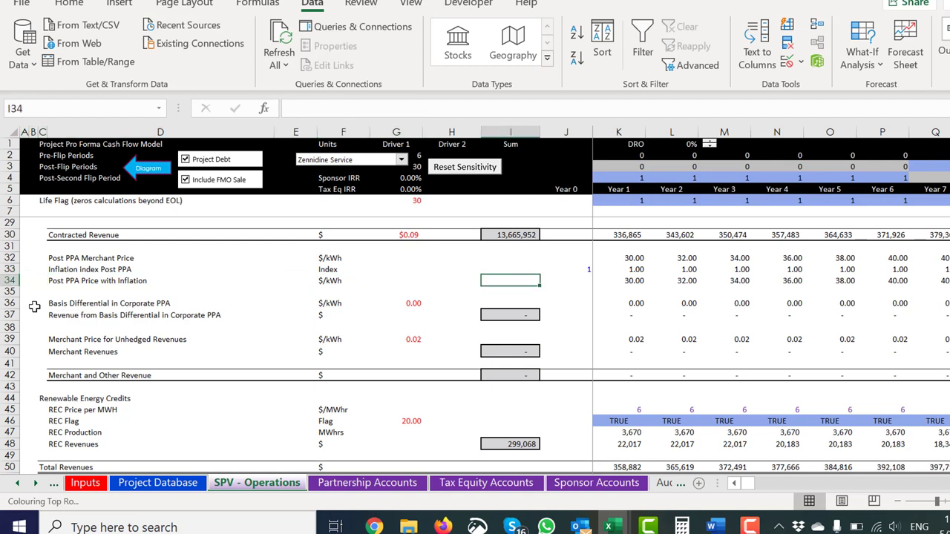
# - Save the workbook and return to the Post PPA Merchant Price row
pyautogui.hotkey('ctrl', 's')
pyautogui.press('Up')
pyautogui.press('Up')
pyautogui.press('Up')
pyautogui.press('Down')
pyautogui.press('Down')
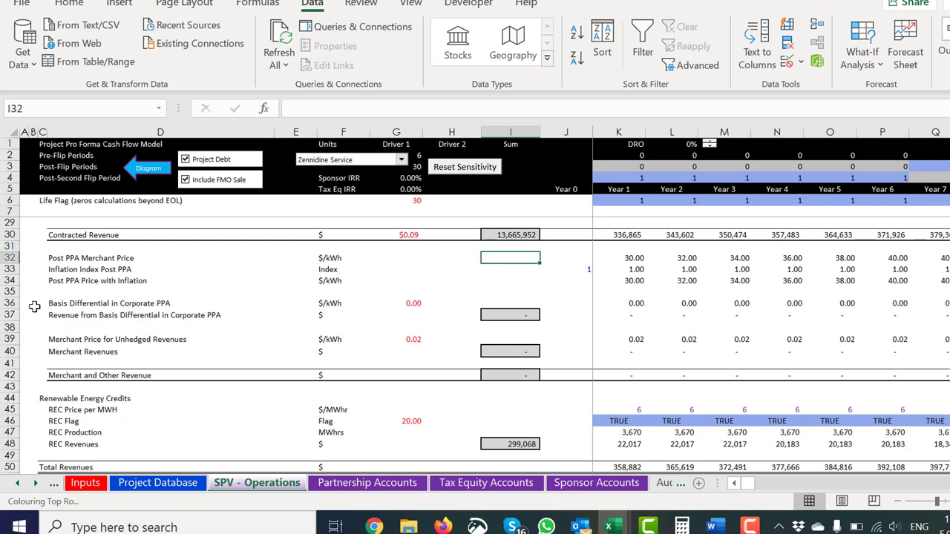
# - Divide the Post PPA Merchant Price LOOKUP formula in K32 by 1000 to convert it to $/kWh
pyautogui.press('Right')
pyautogui.press('Right')
pyautogui.press('Up')
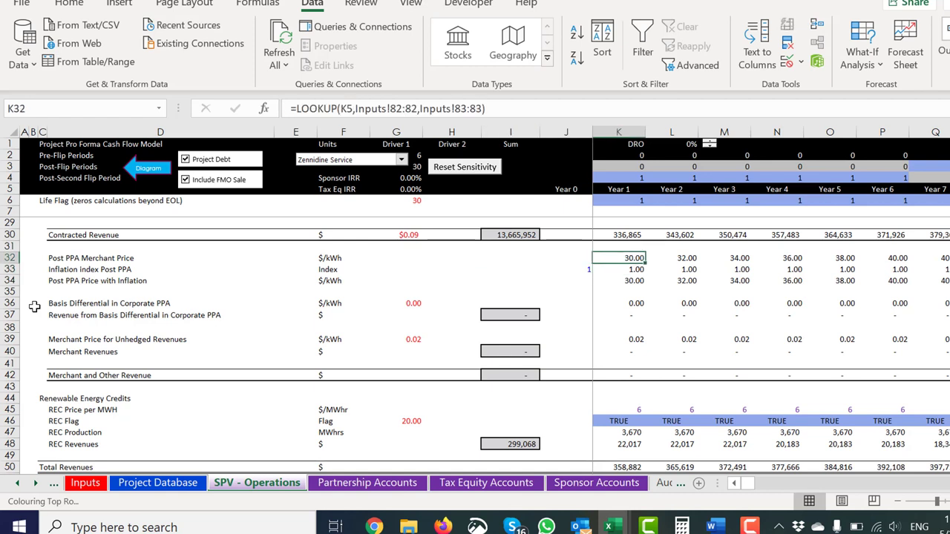
pyautogui.press('F2')
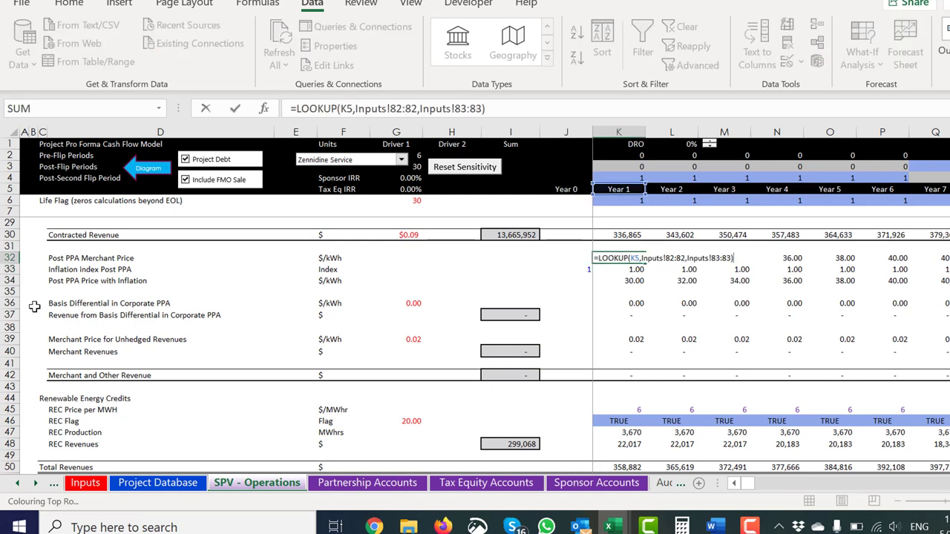
pyautogui.write('/10')
pyautogui.press('Return')
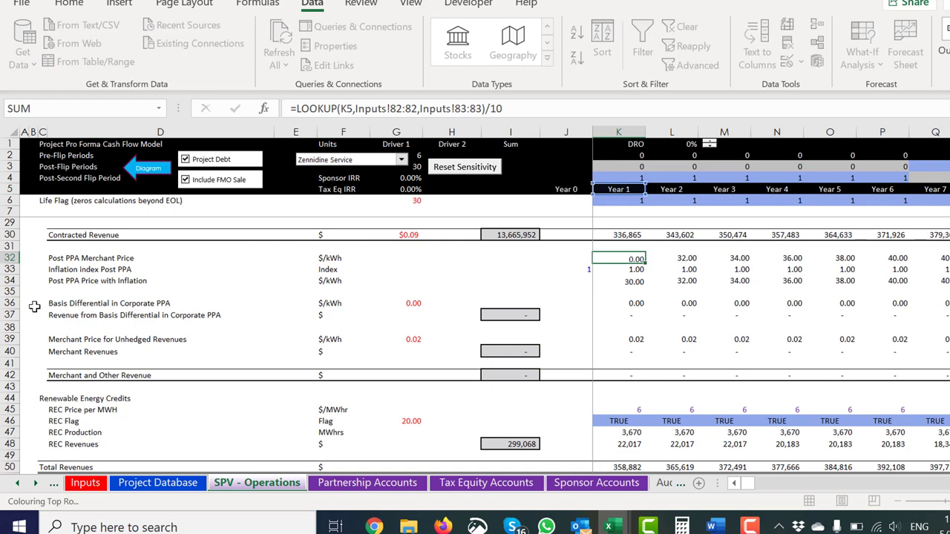
pyautogui.press('Up')
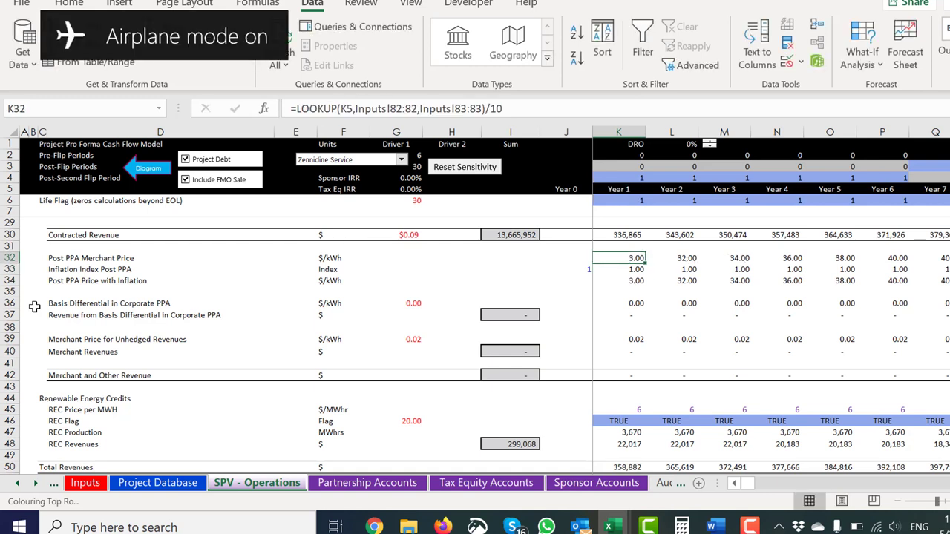
pyautogui.press('F2')
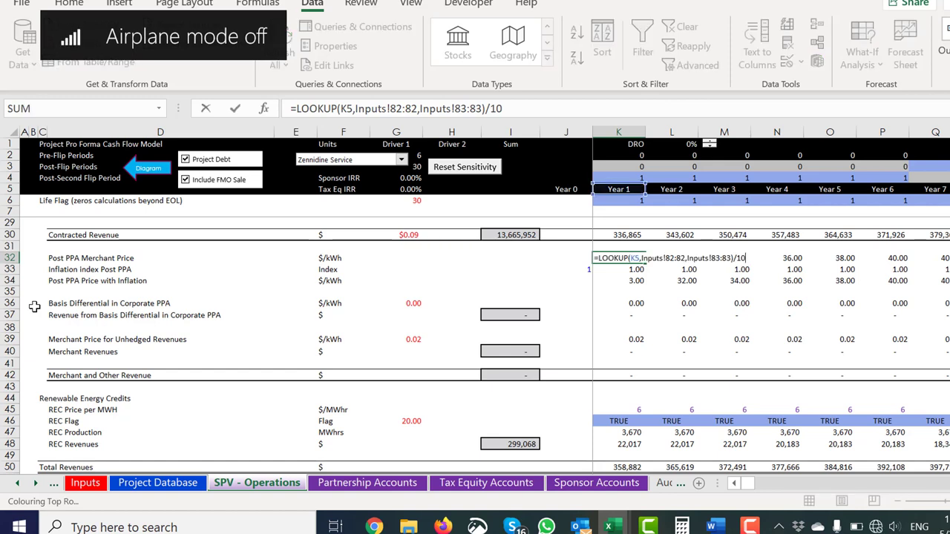
pyautogui.write('00')
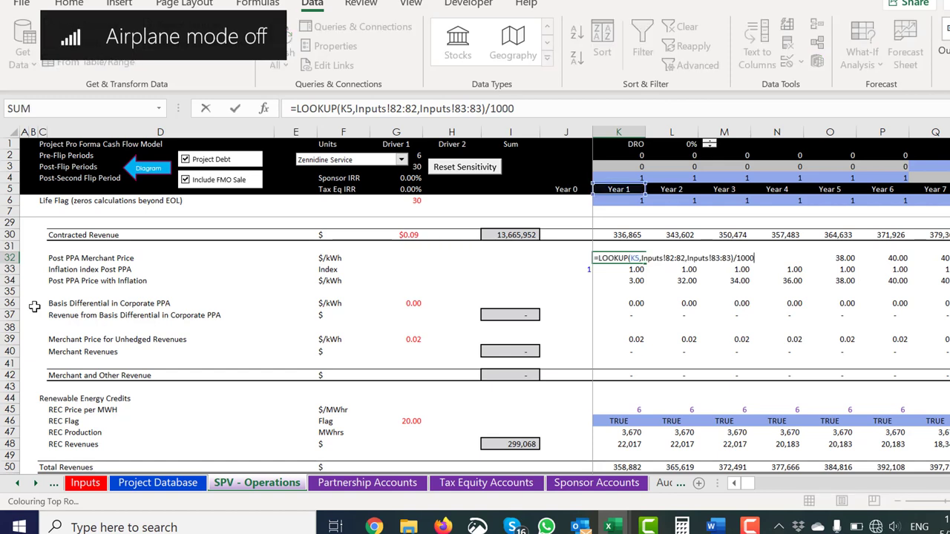
pyautogui.press('Return')
pyautogui.press('Up')
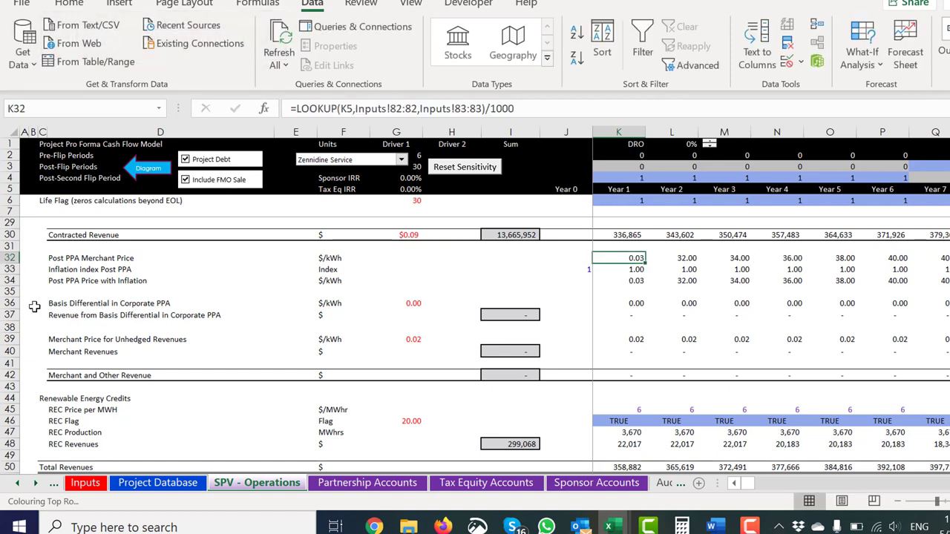
# - Copy the K32 formula across the remaining years of row 32 and show its prices with three decimals
pyautogui.hotkey('ctrl', 'shift', 'Right')
pyautogui.hotkey('ctrl', 'r')
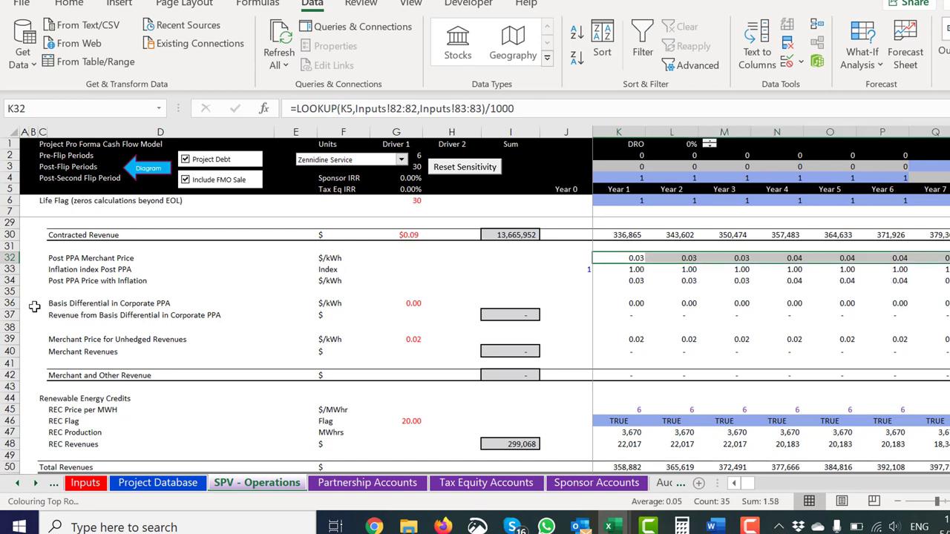
pyautogui.click(69, 4)
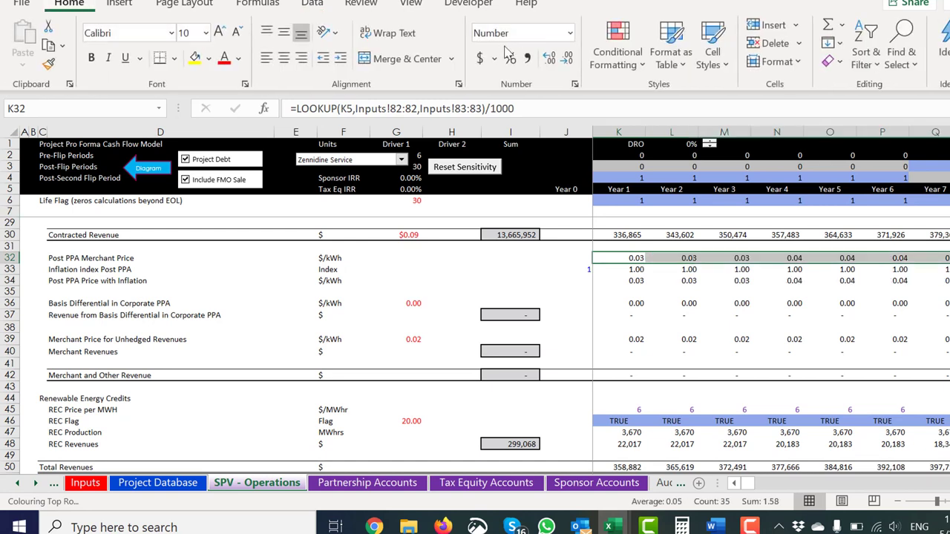
pyautogui.click(549, 63)
# - Go to column A of the Inflation index Post PPA row
pyautogui.click(530, 271)
pyautogui.press('Left')
pyautogui.press('Left')
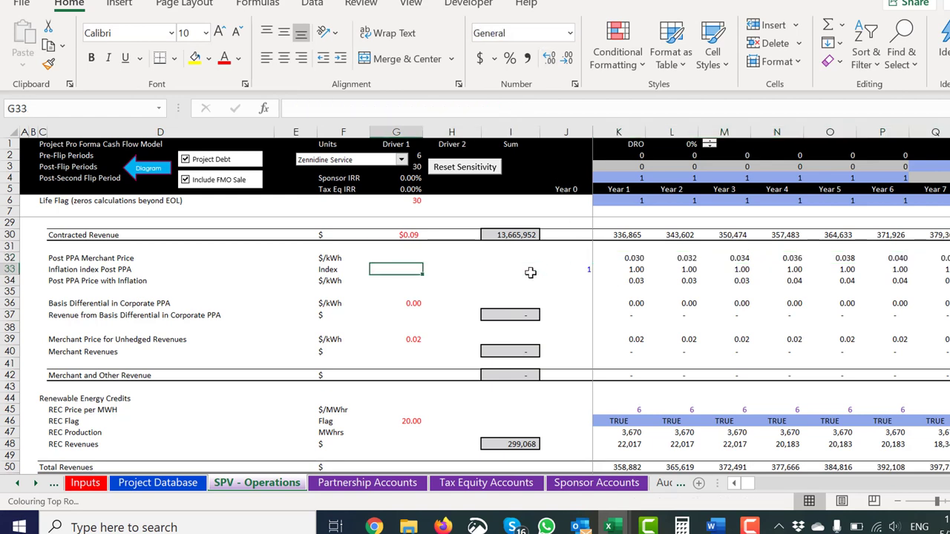
pyautogui.press('Left')
pyautogui.press('Left')
pyautogui.press('Left')
pyautogui.press('Left')
pyautogui.press('Left')
pyautogui.press('Left')
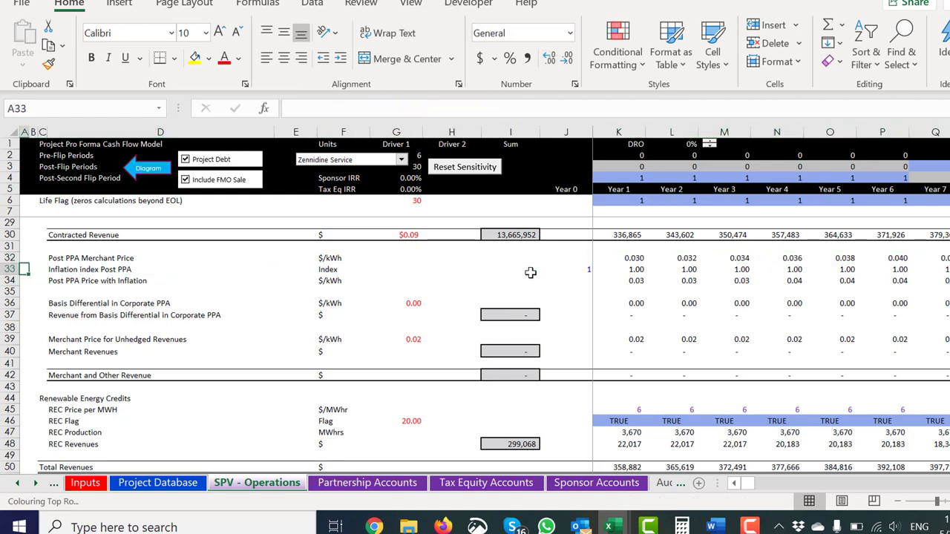